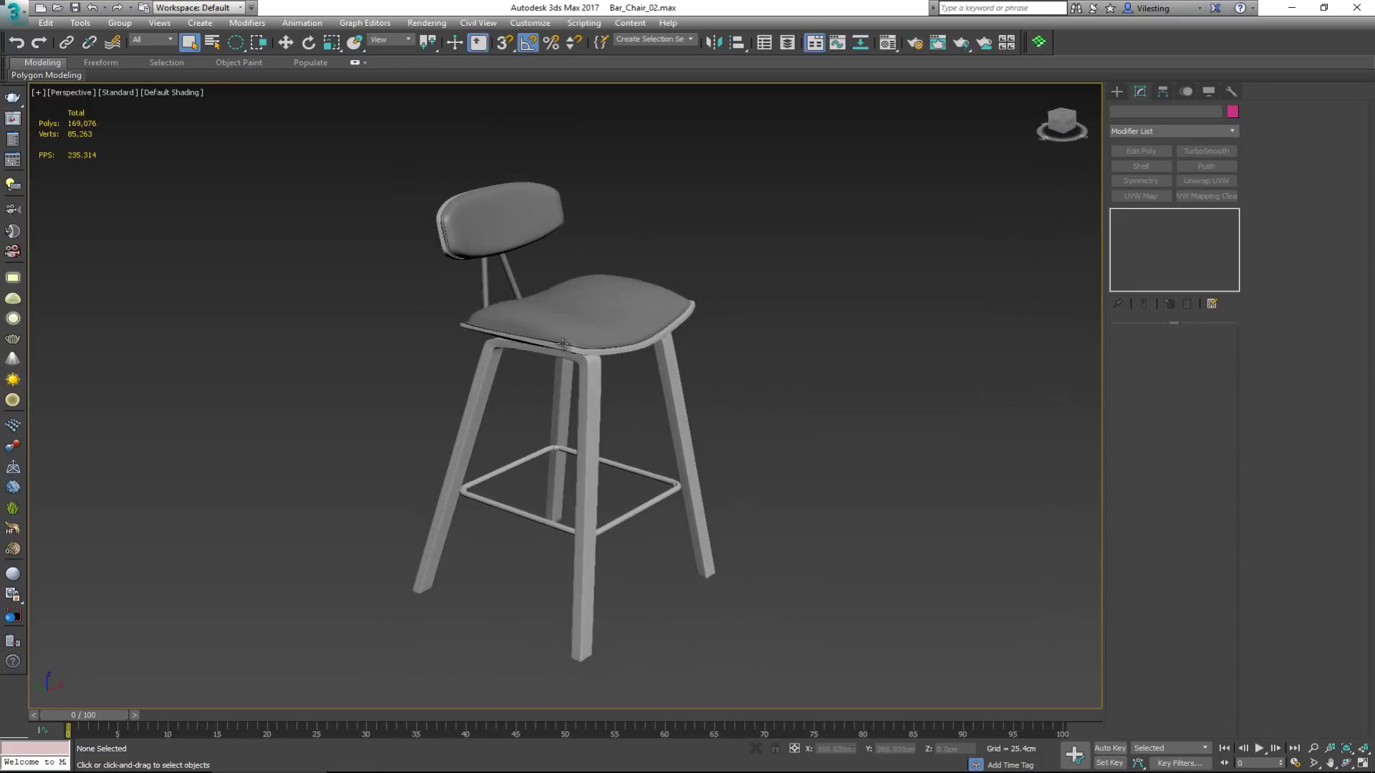
Step: Examine the bar chair's seat, backrest and legs in the viewport with edged faces shown and hidden
scroll(562, 347, "up", 5)
scroll(563, 347, "down", 5)
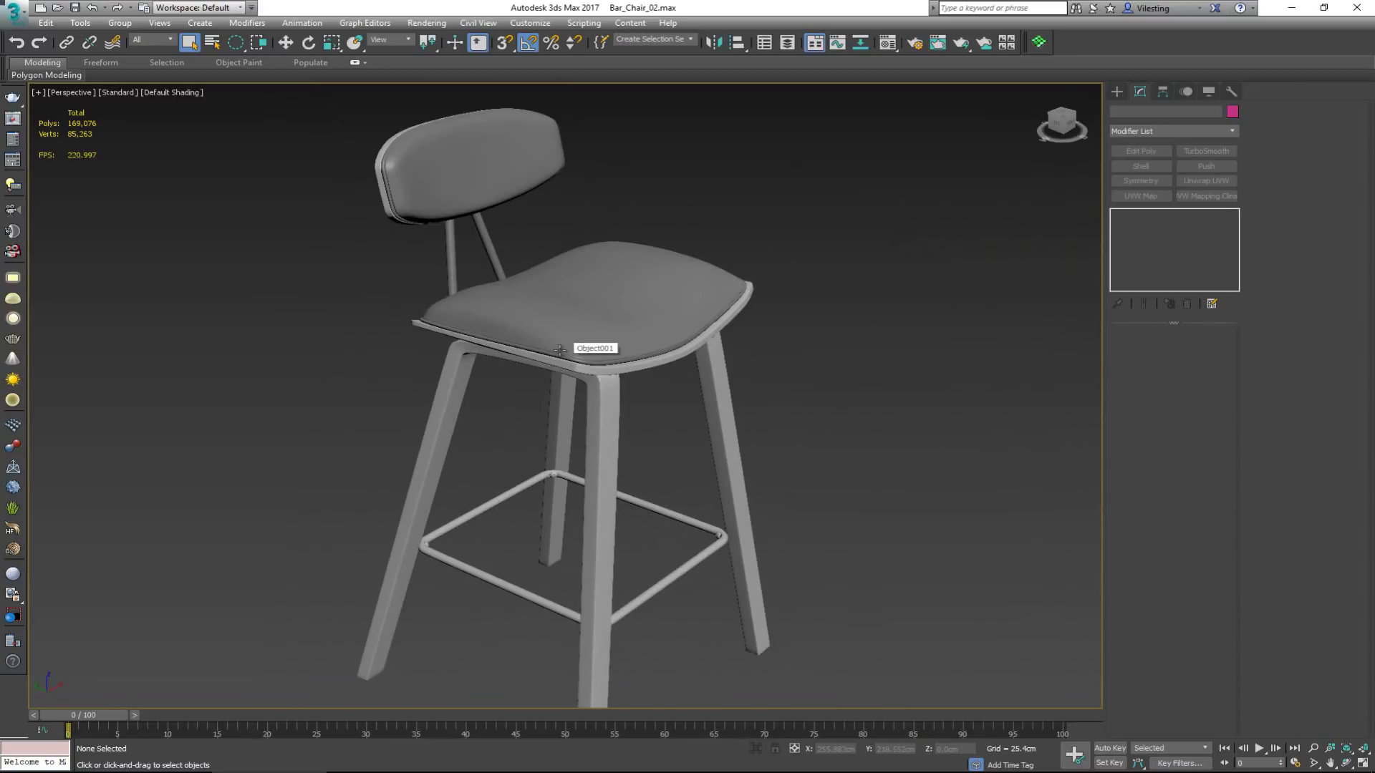
key("F4")
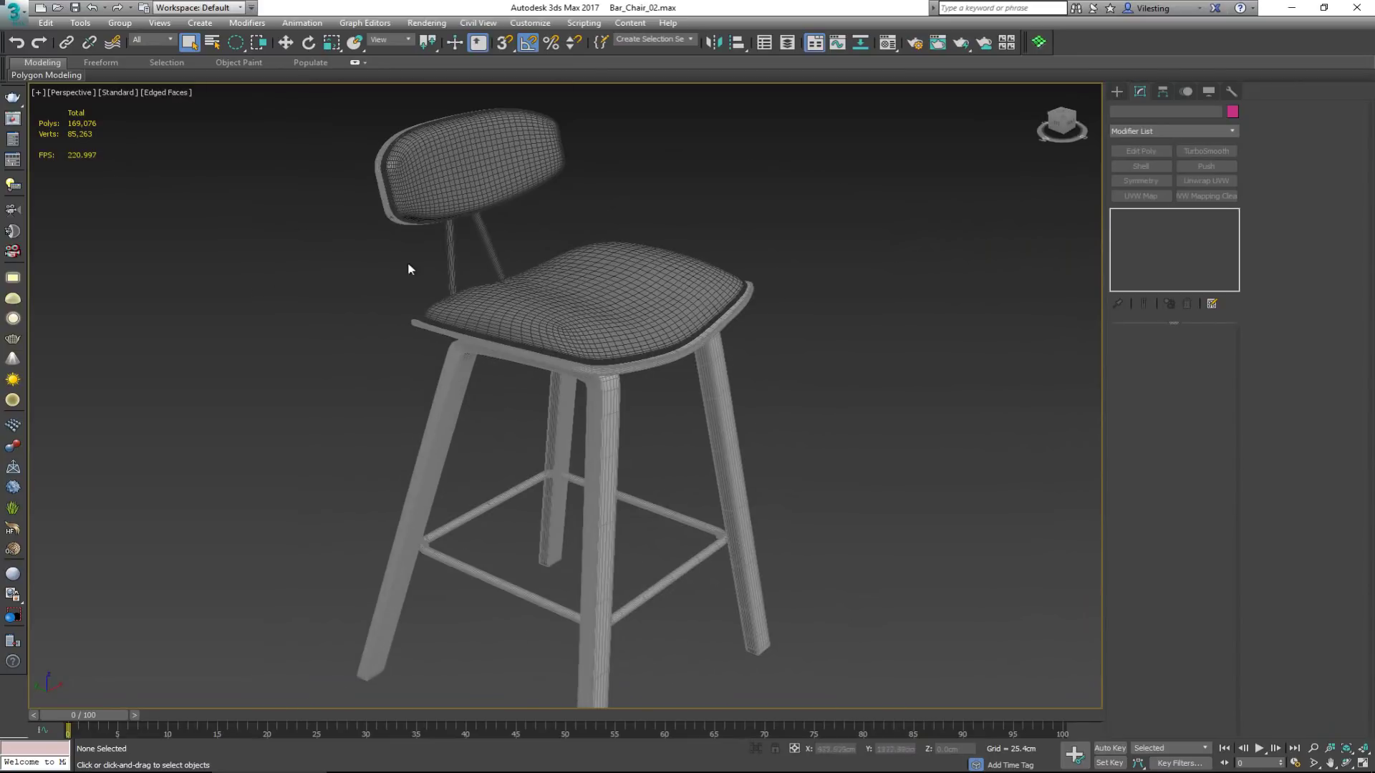
scroll(580, 355, "up", 6)
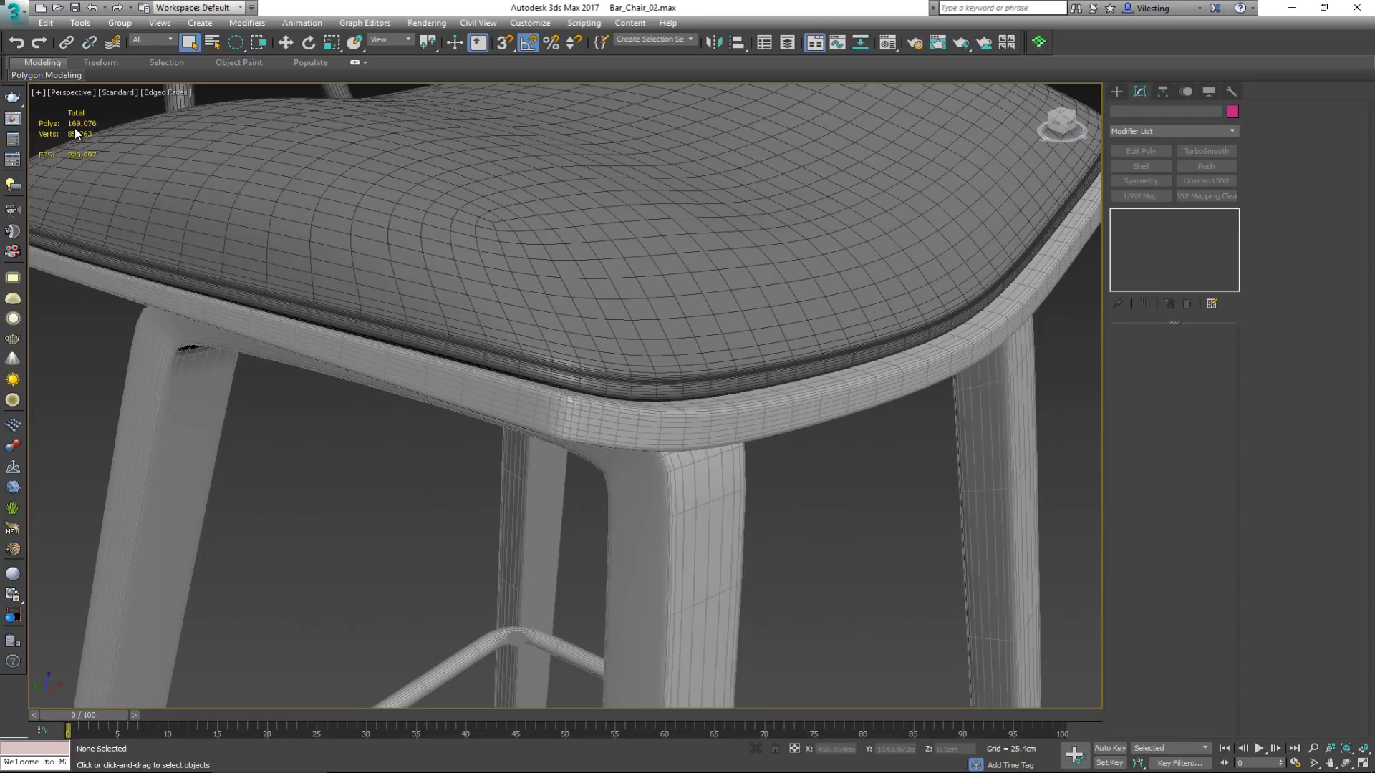
scroll(385, 280, "down", 4)
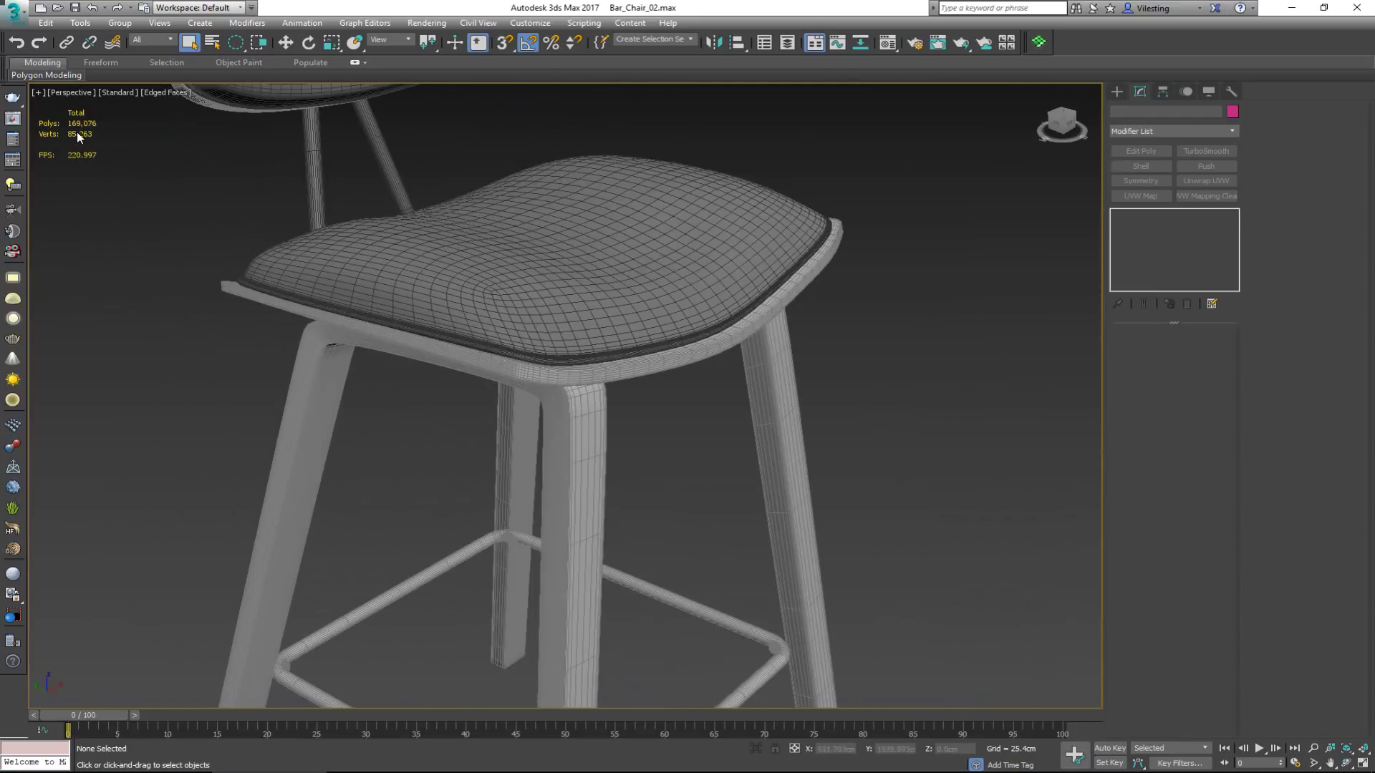
key("F4")
scroll(535, 328, "down", 3)
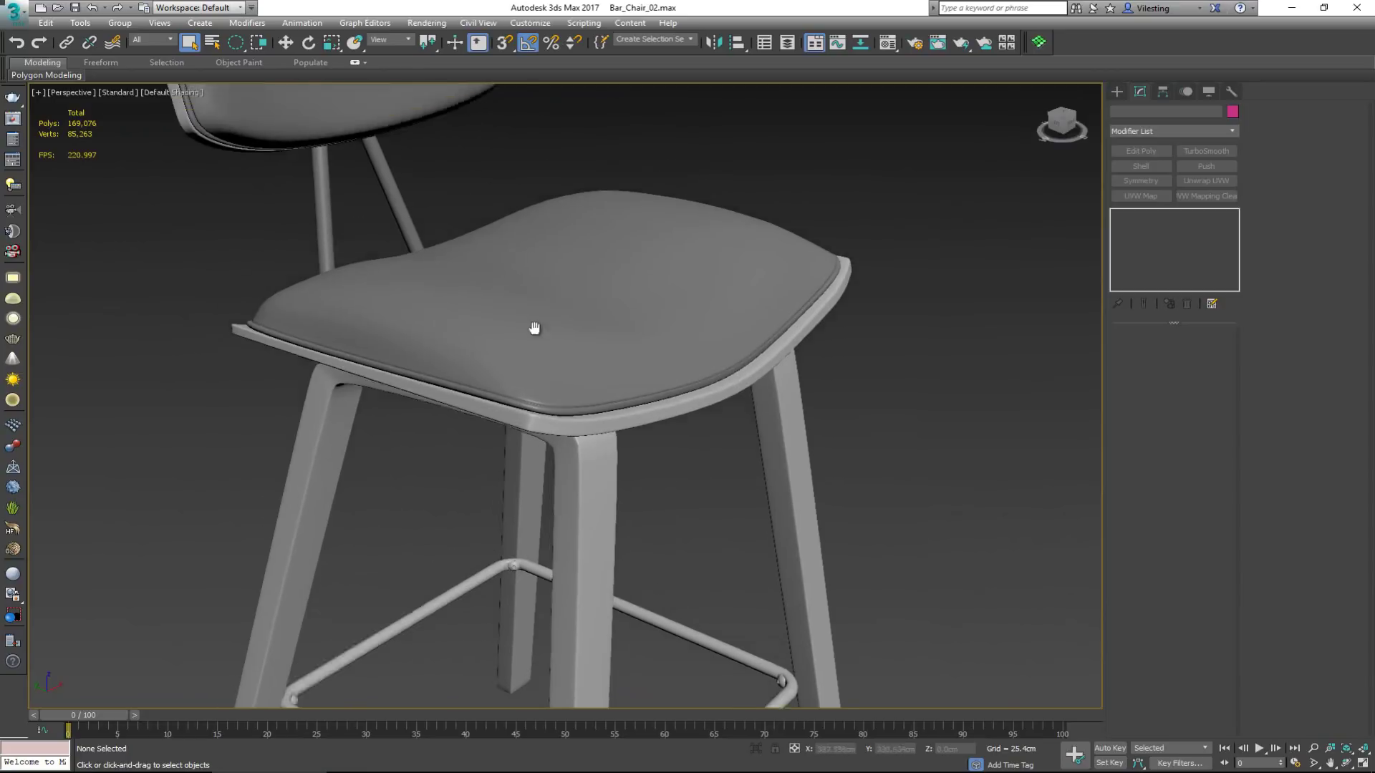
mouse_move(544, 315)
middle_mouse_down("alt")
mouse_move(477, 324)
mouse_move(439, 267)
mouse_move(547, 261)
mouse_move(569, 340)
mouse_move(542, 261)
mouse_move(530, 295)
mouse_move(513, 267)
middle_mouse_up("alt")
scroll(560, 290, "down", 3)
scroll(440, 168, "up", 3)
key("F4")
key("F4")
scroll(505, 308, "up", 3)
scroll(513, 266, "down", 3)
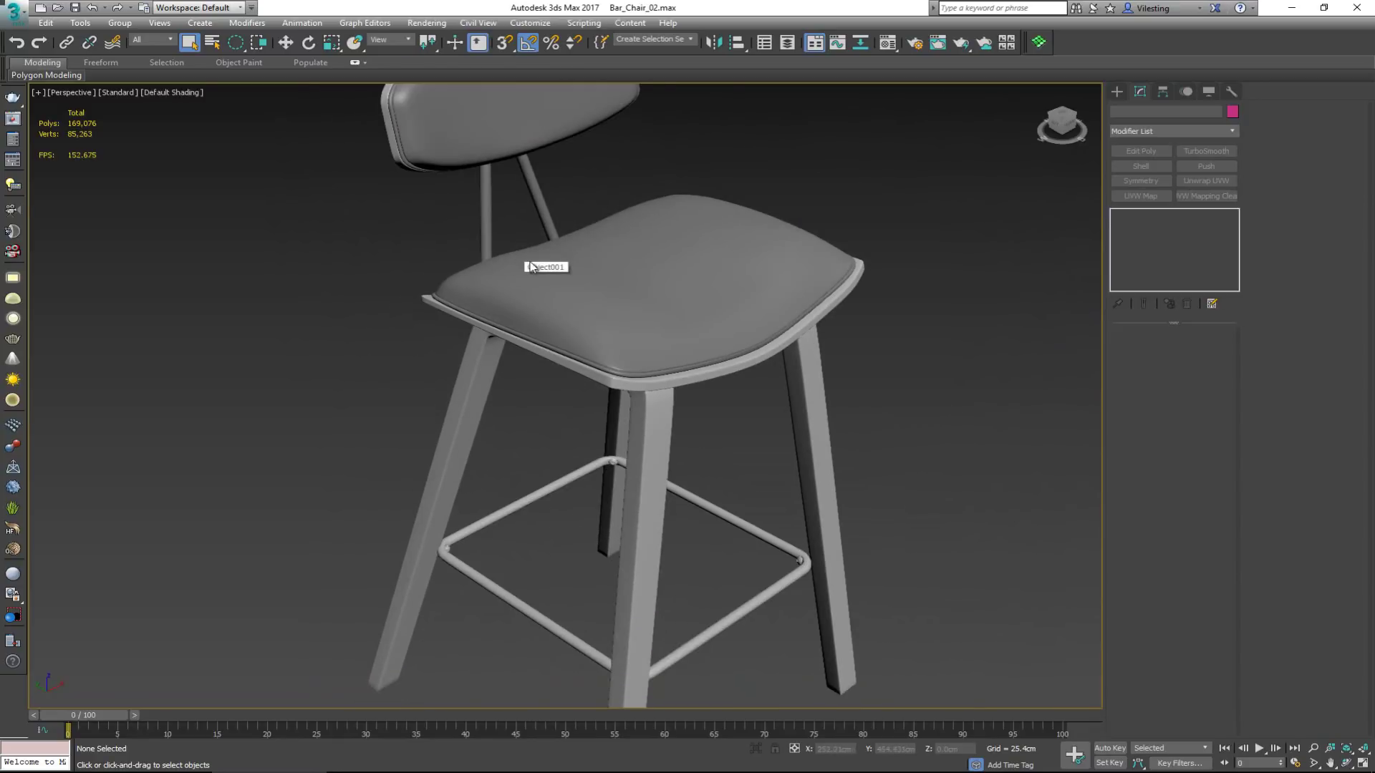
scroll(512, 266, "down", 4)
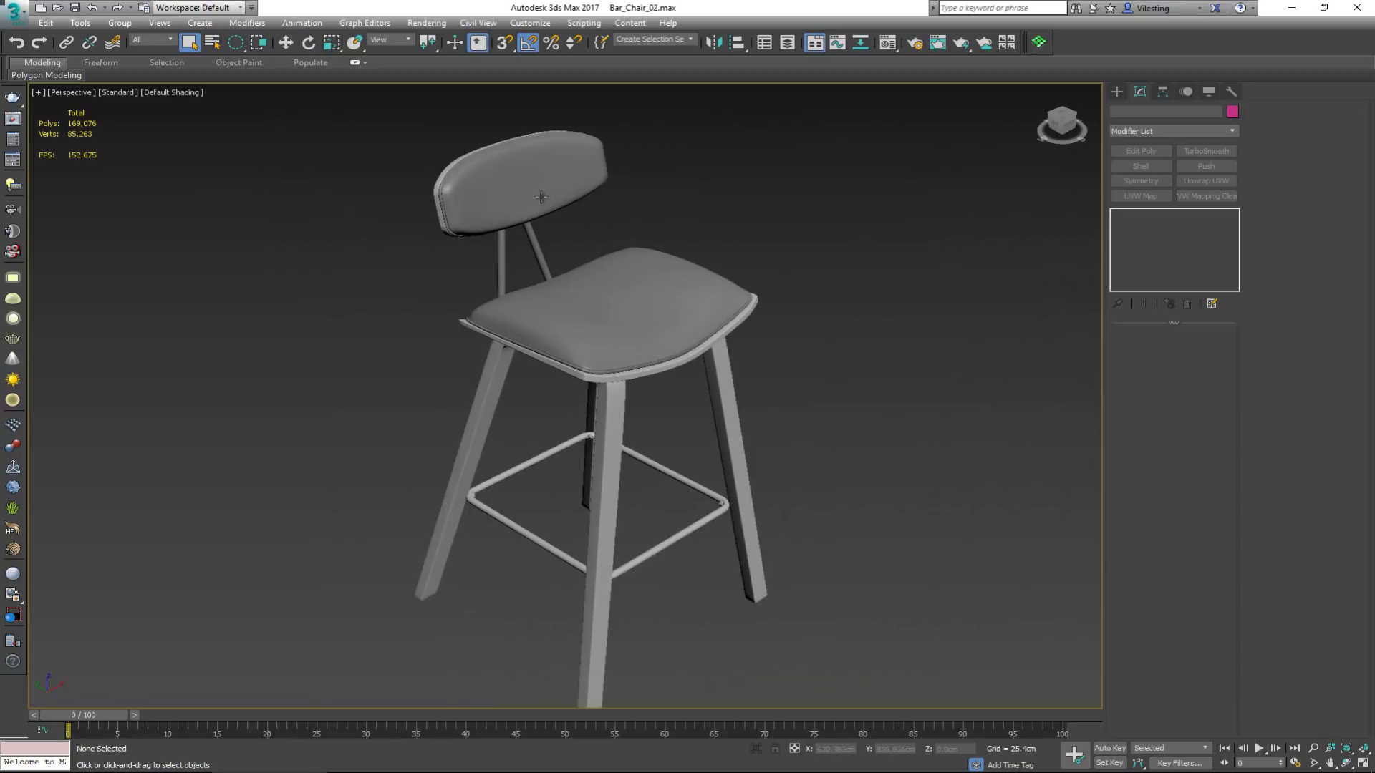
mouse_move(542, 197)
middle_mouse_down()
mouse_move(513, 191)
mouse_move(530, 195)
mouse_move(524, 207)
middle_mouse_up()
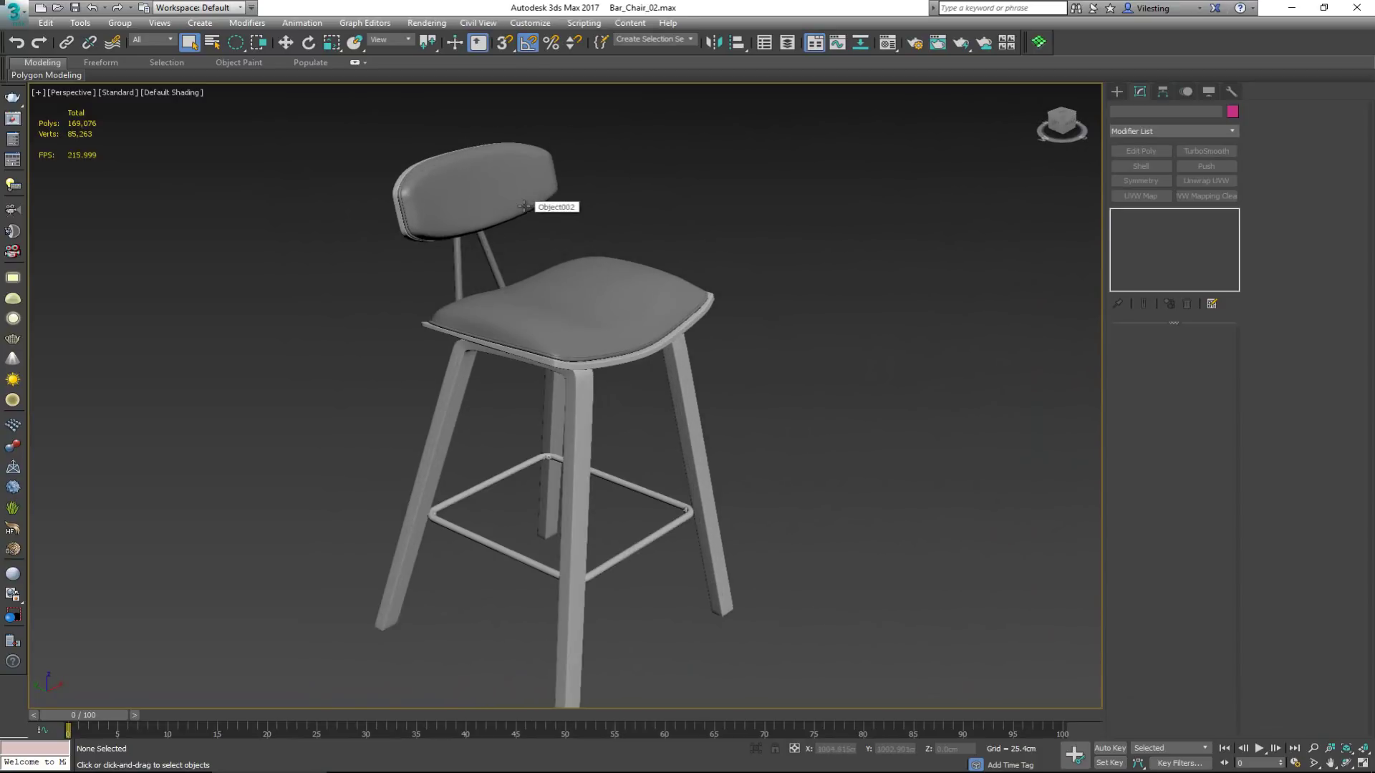
scroll(524, 206, "down", 3)
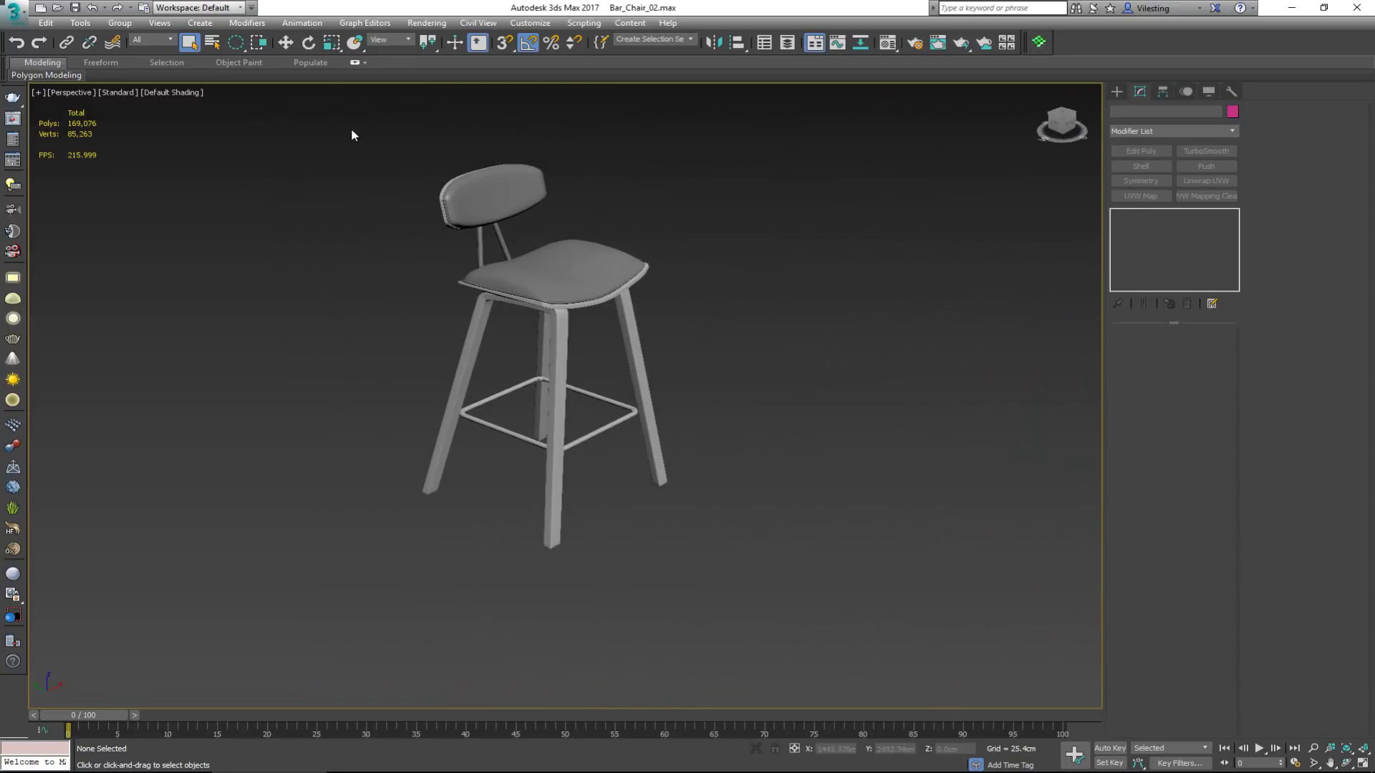
Step: Select all the parts of the bar chair in the perspective view
left_click_drag(317, 117, 267, 103)
key("q")
left_click_drag(381, 101, 664, 476)
left_click_drag(804, 621, 804, 622)
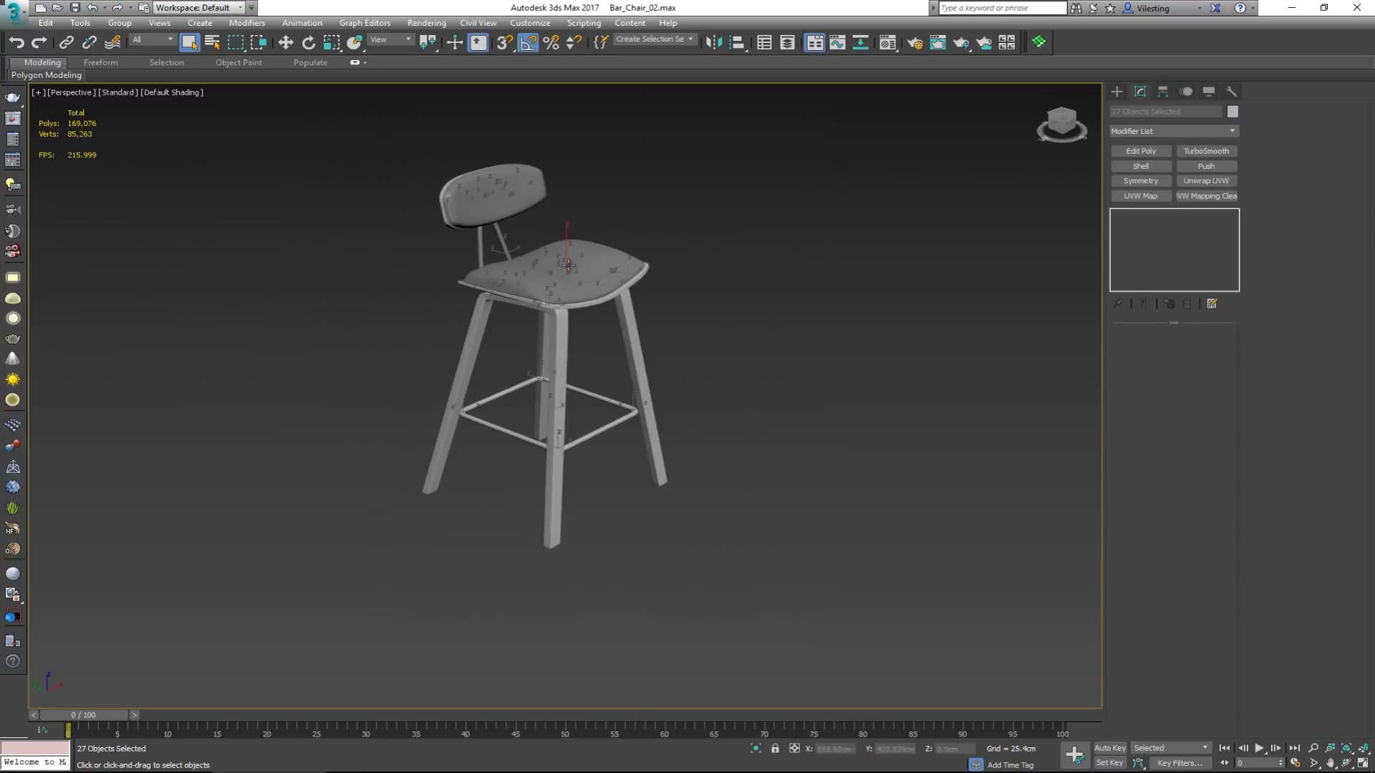
key("F3")
key("F3")
Step: Export the selected chair parts as the OBJ file Bar_Chair_RAW in the Exported folder, using the ZBrush preset with quad faces
left_click(12, 10)
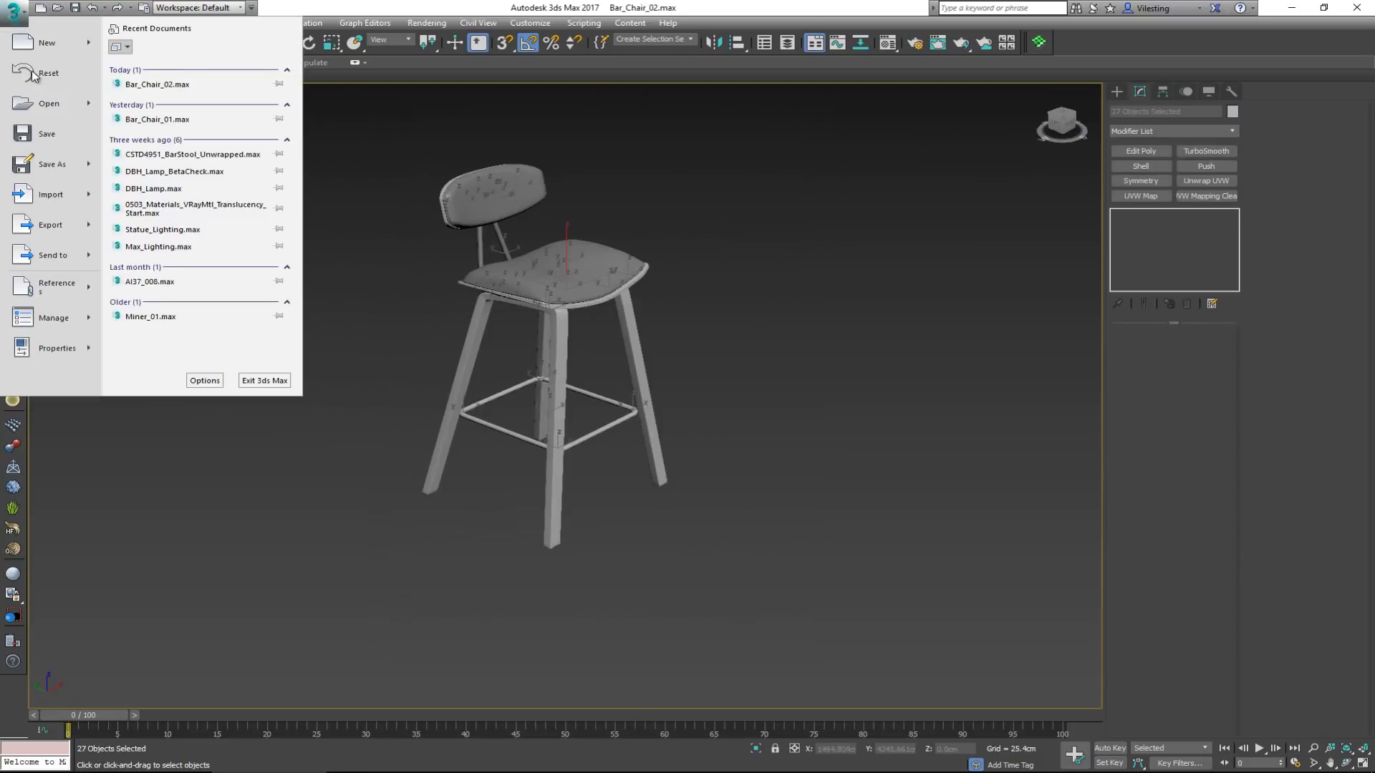
mouse_move(50, 225)
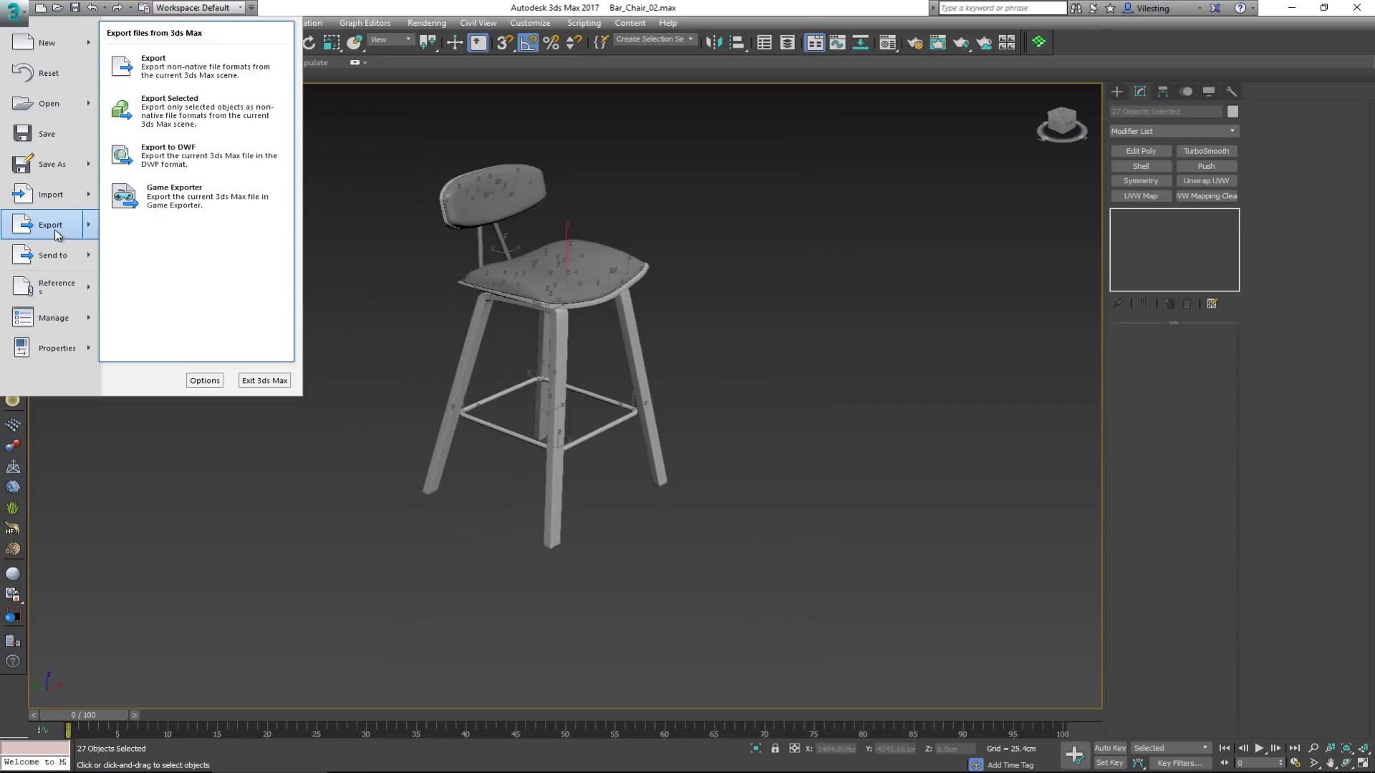
left_click(223, 124)
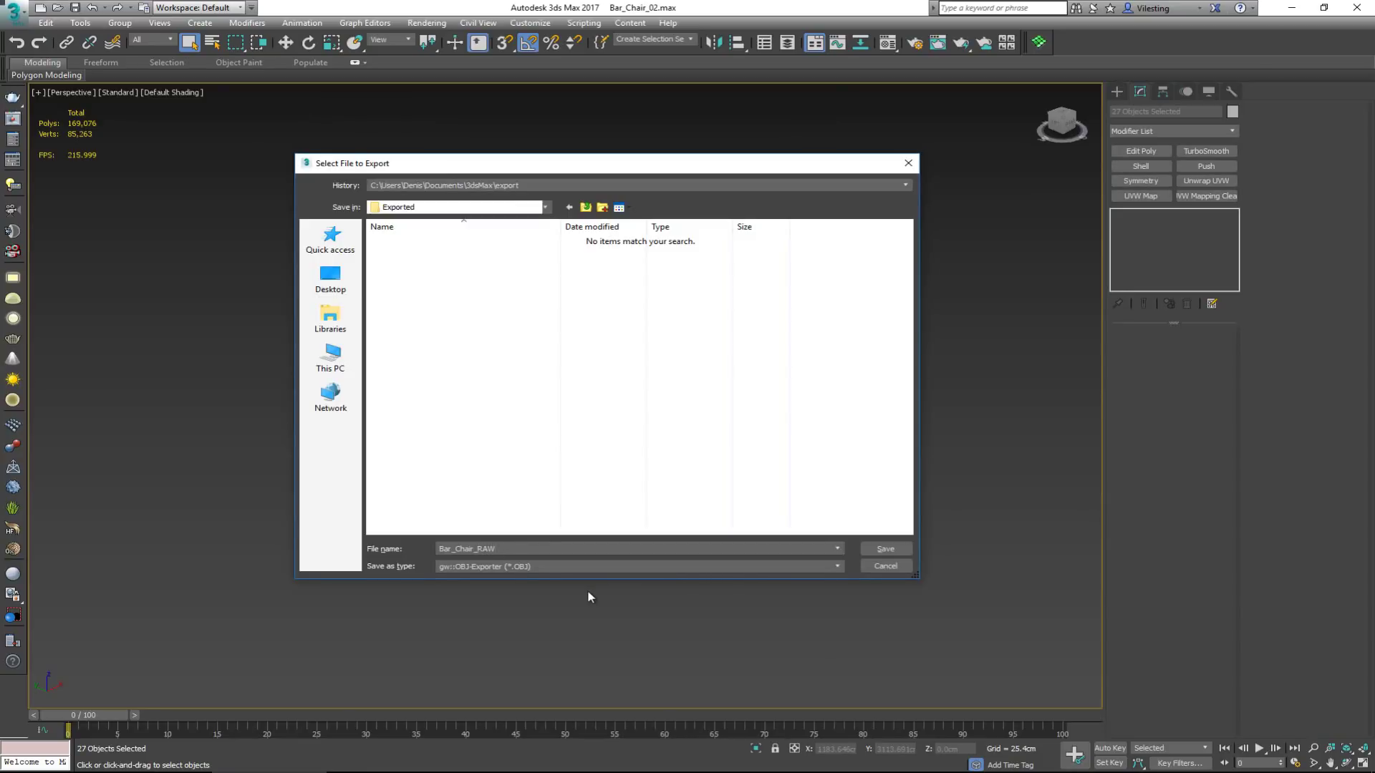
left_click(890, 550)
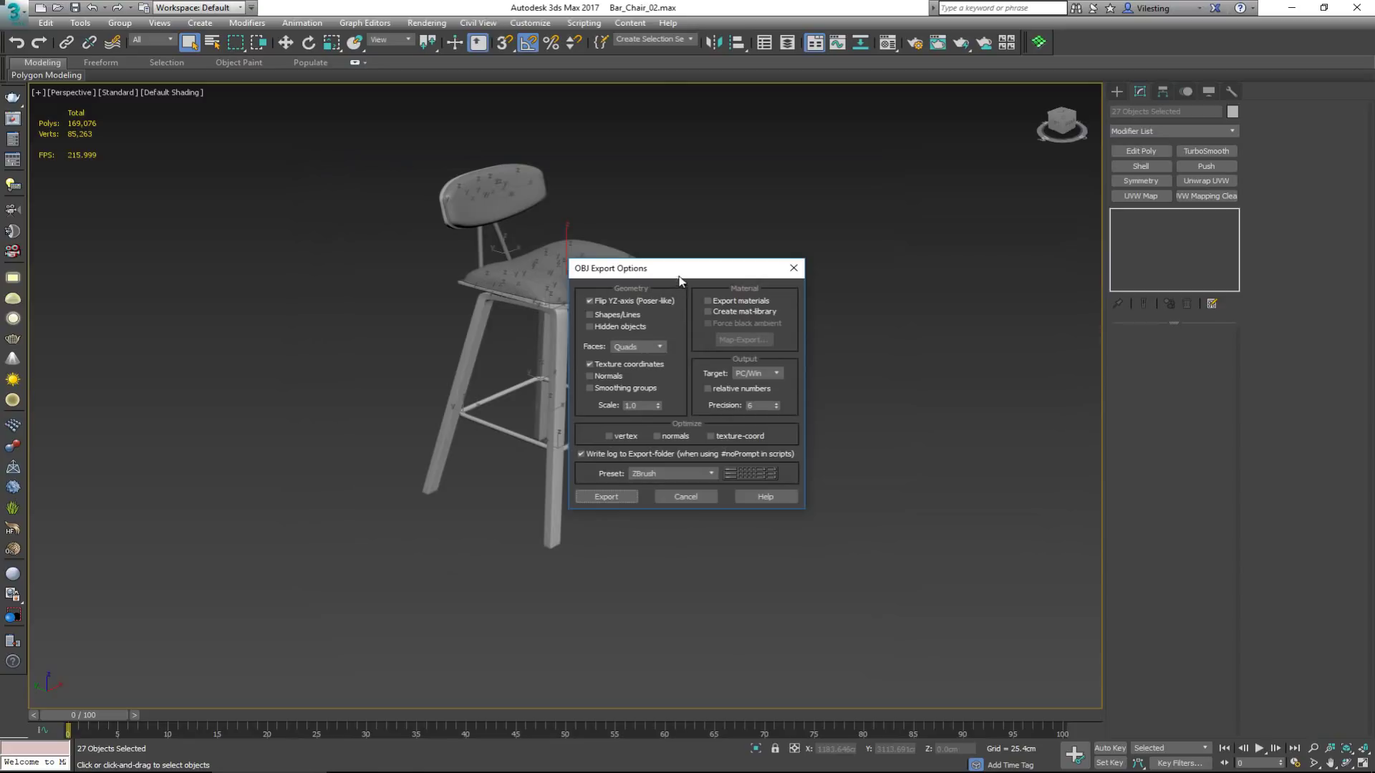
left_click_drag(679, 277, 739, 257)
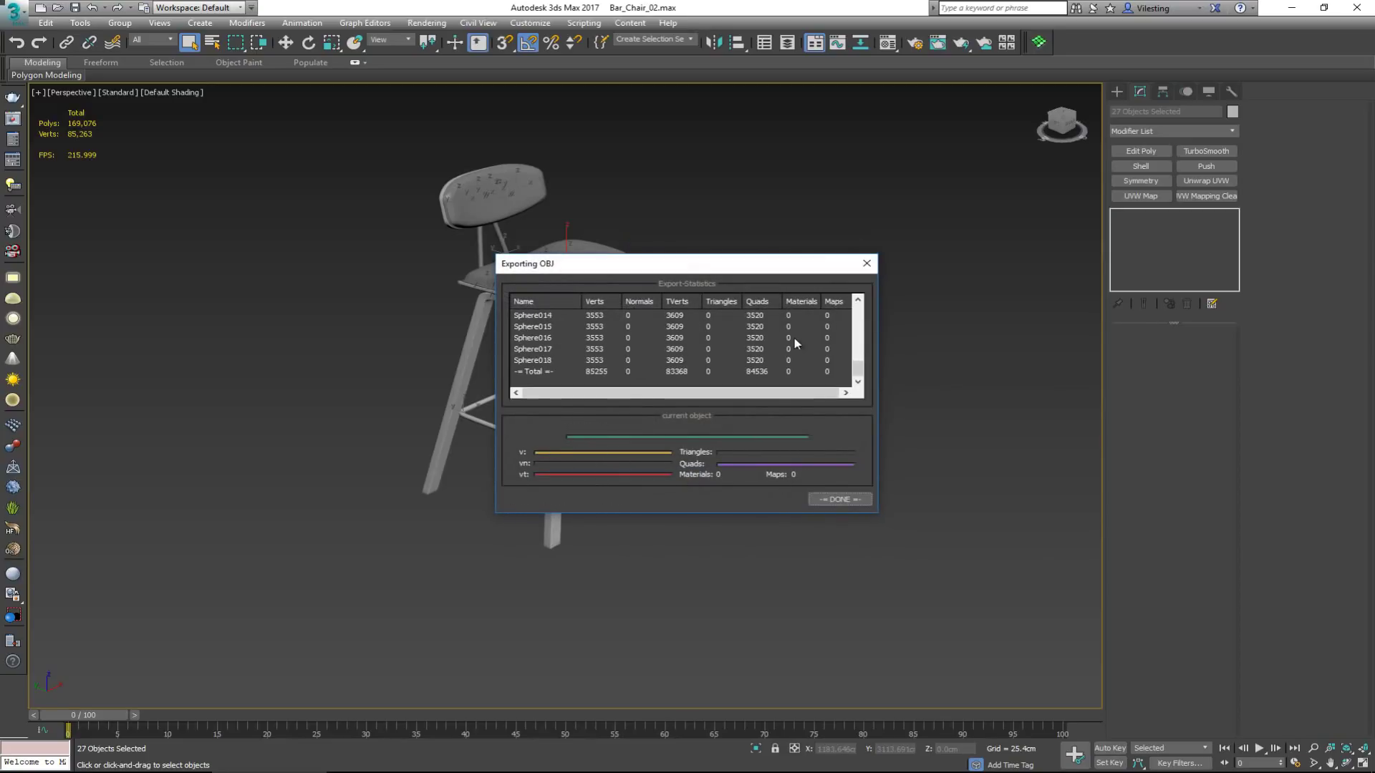
left_click(862, 499)
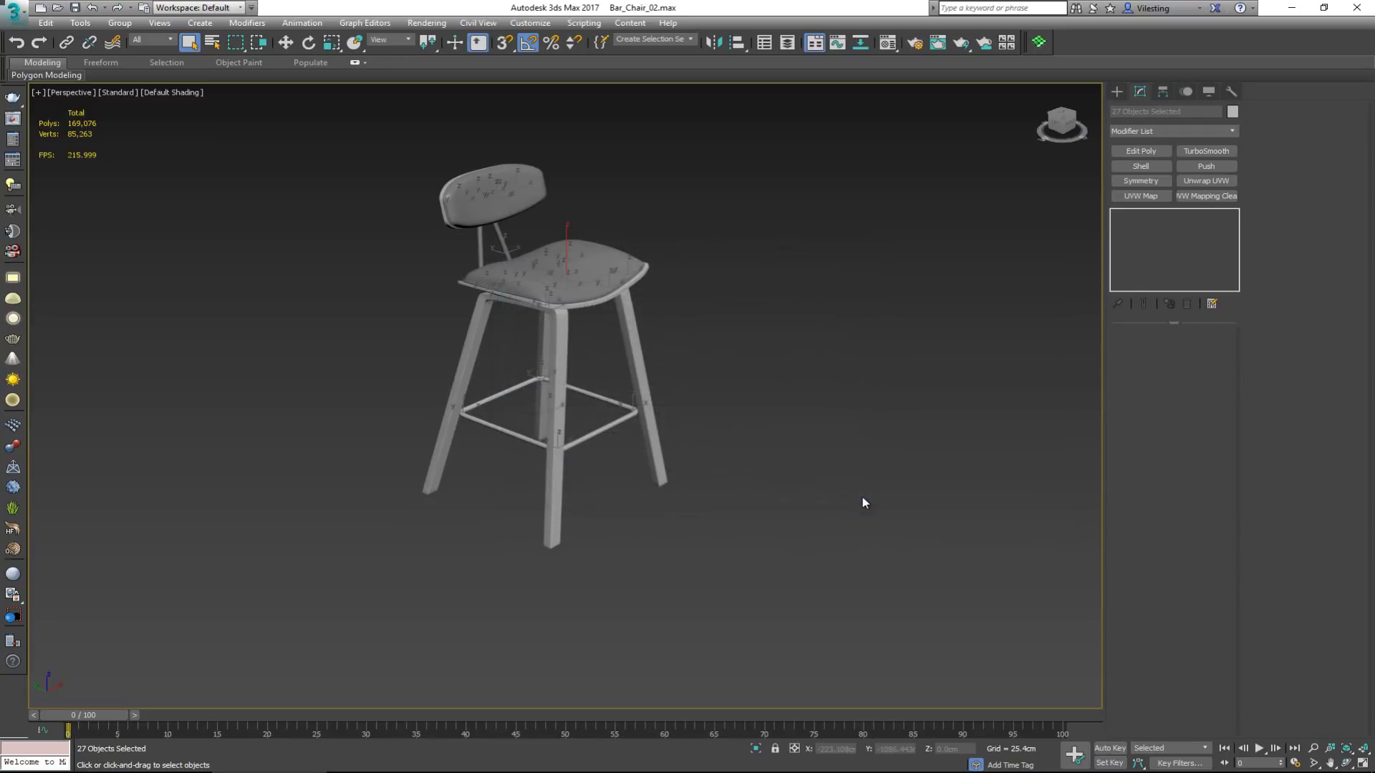
Step: Switch to Unfold3D and load Bar_Chair_RAW.obj from the Exported folder without its UV data
left_click(759, 393)
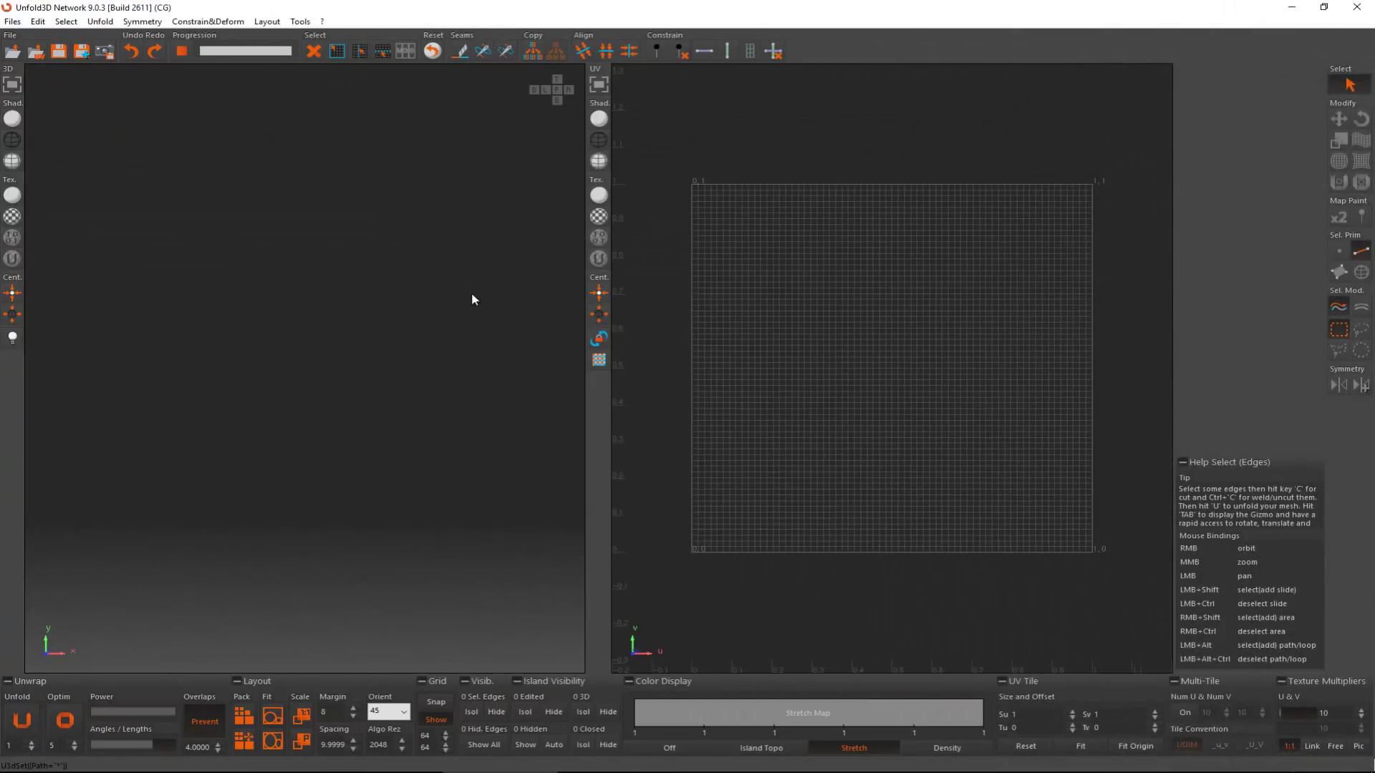
left_click(14, 22)
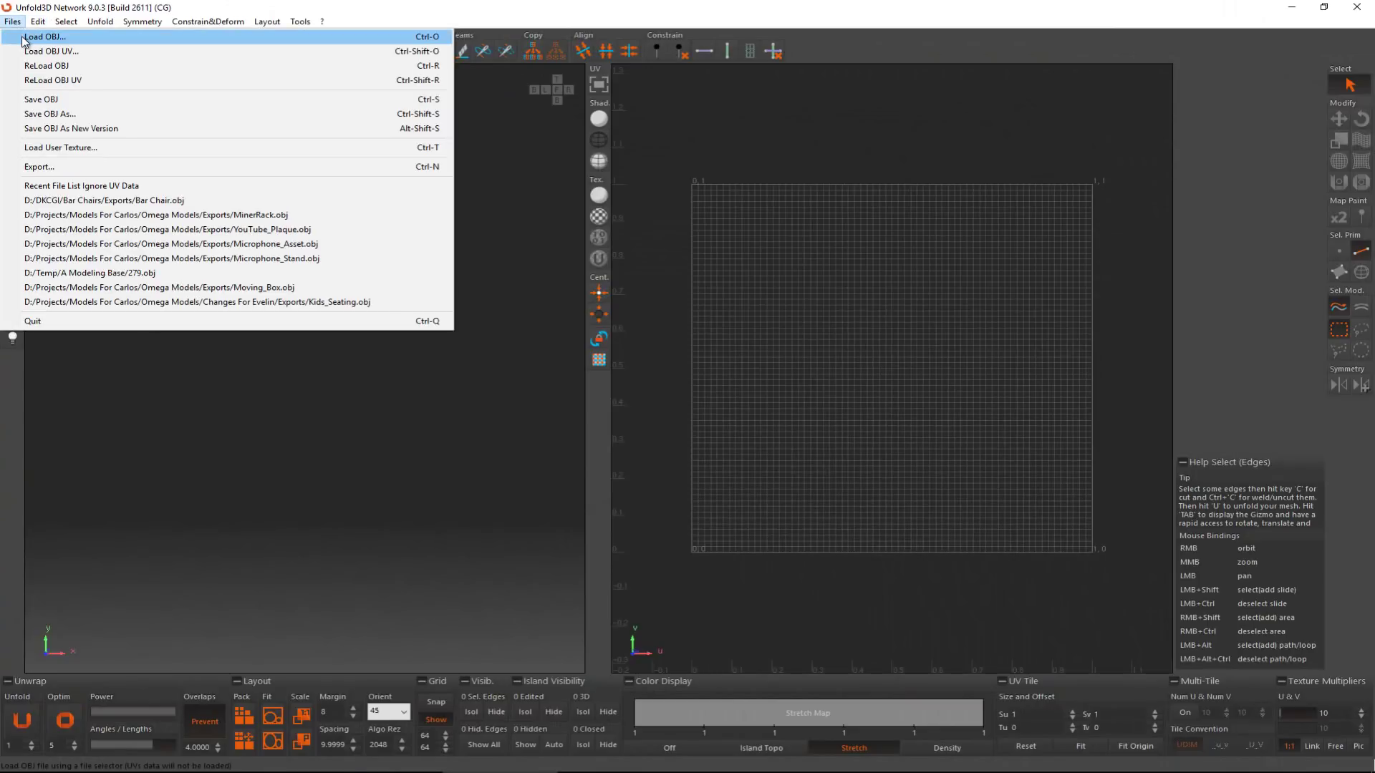
left_click(44, 37)
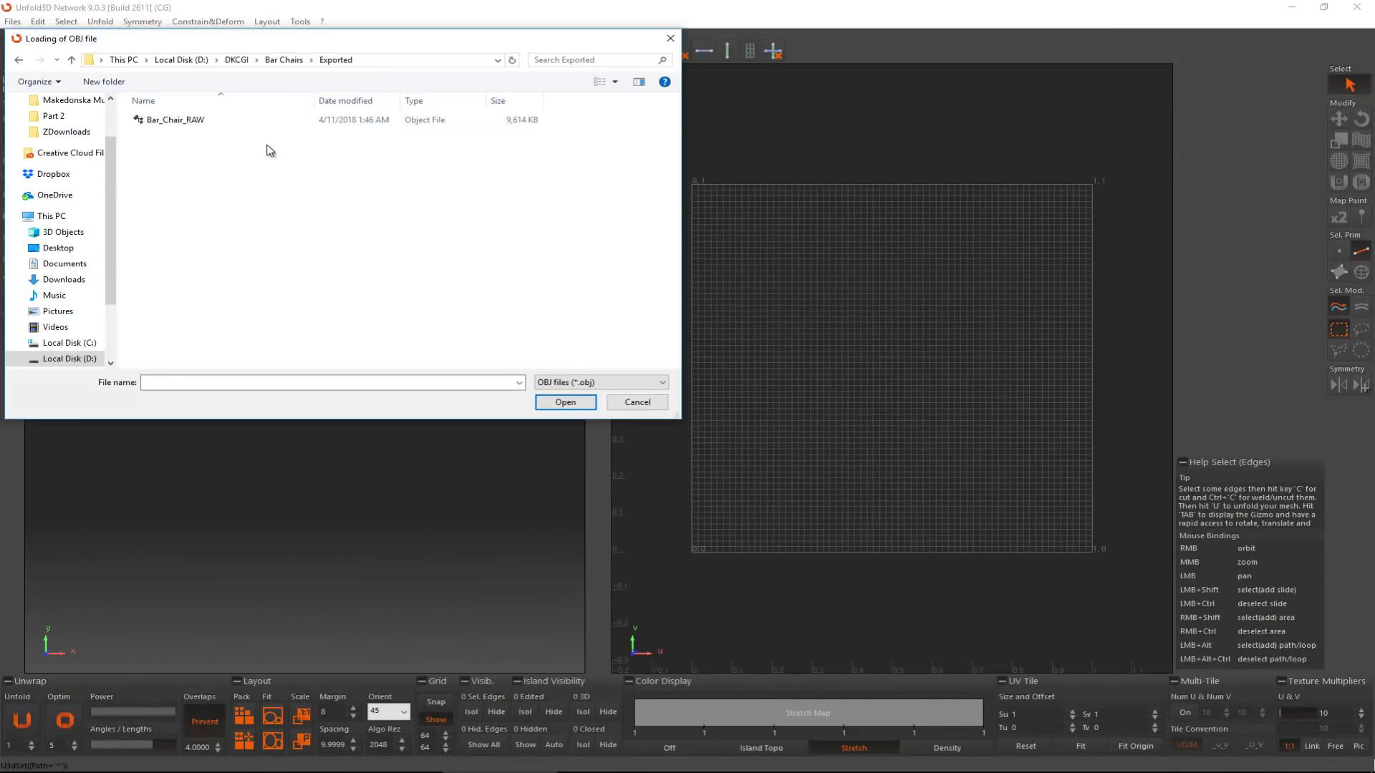
left_click(242, 124)
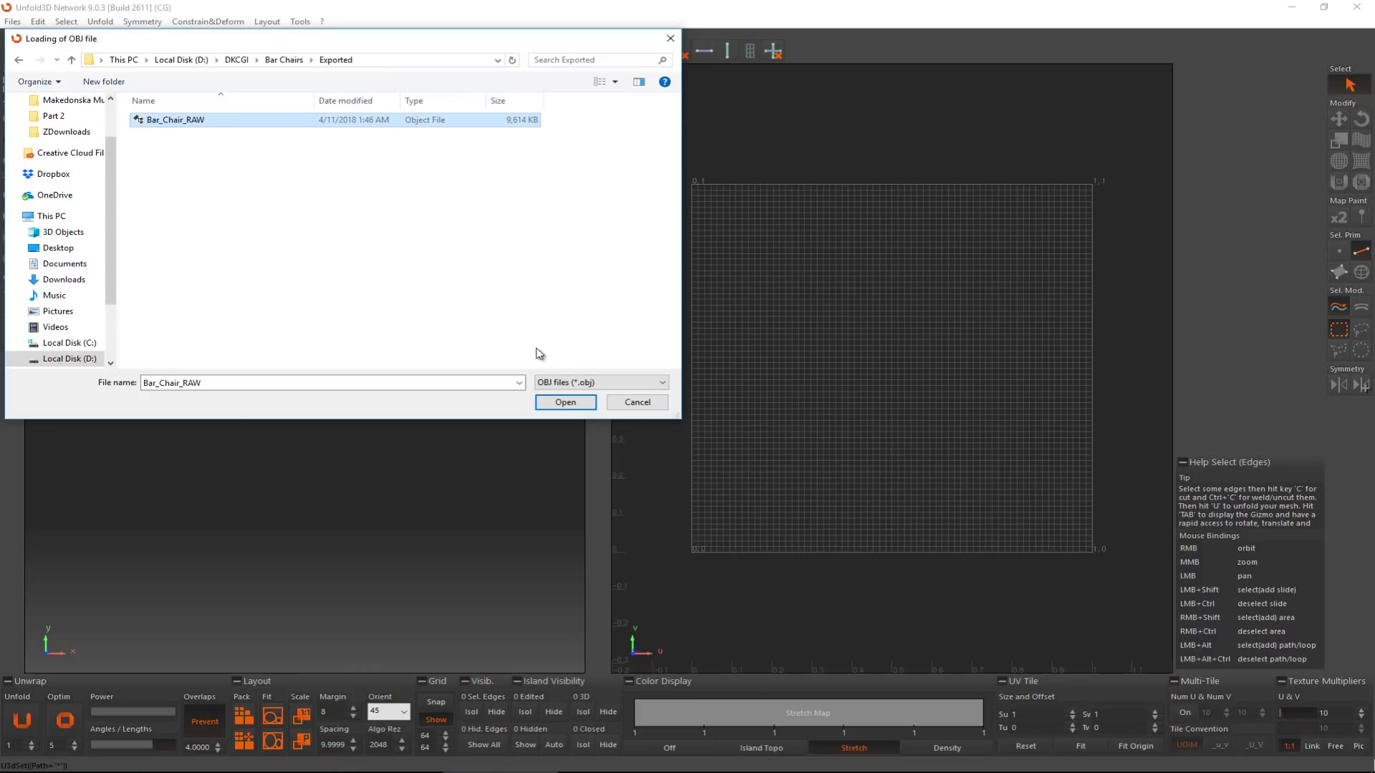
left_click(565, 402)
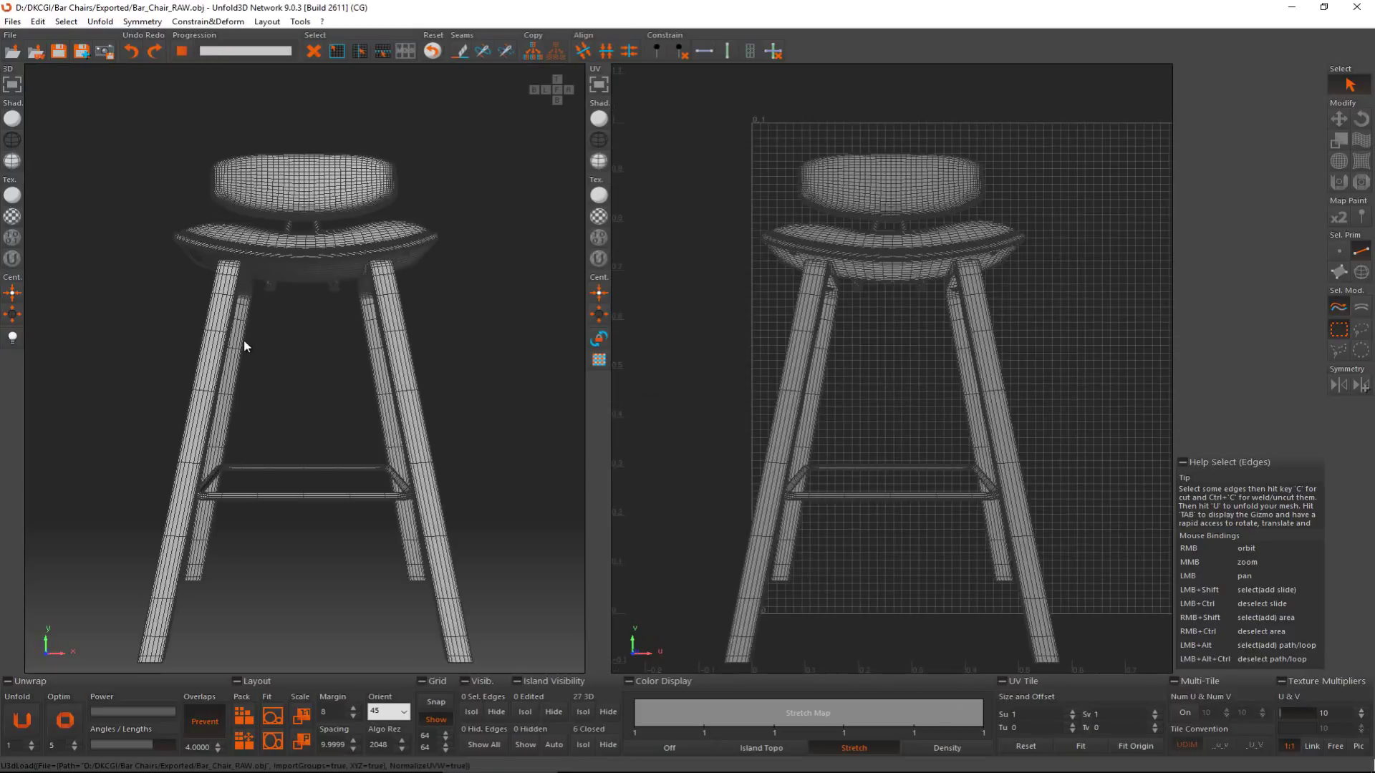
Step: In island selection mode, select one of the chair's inverted-U leg frames and isolate it
right_click_drag(244, 347, 308, 366)
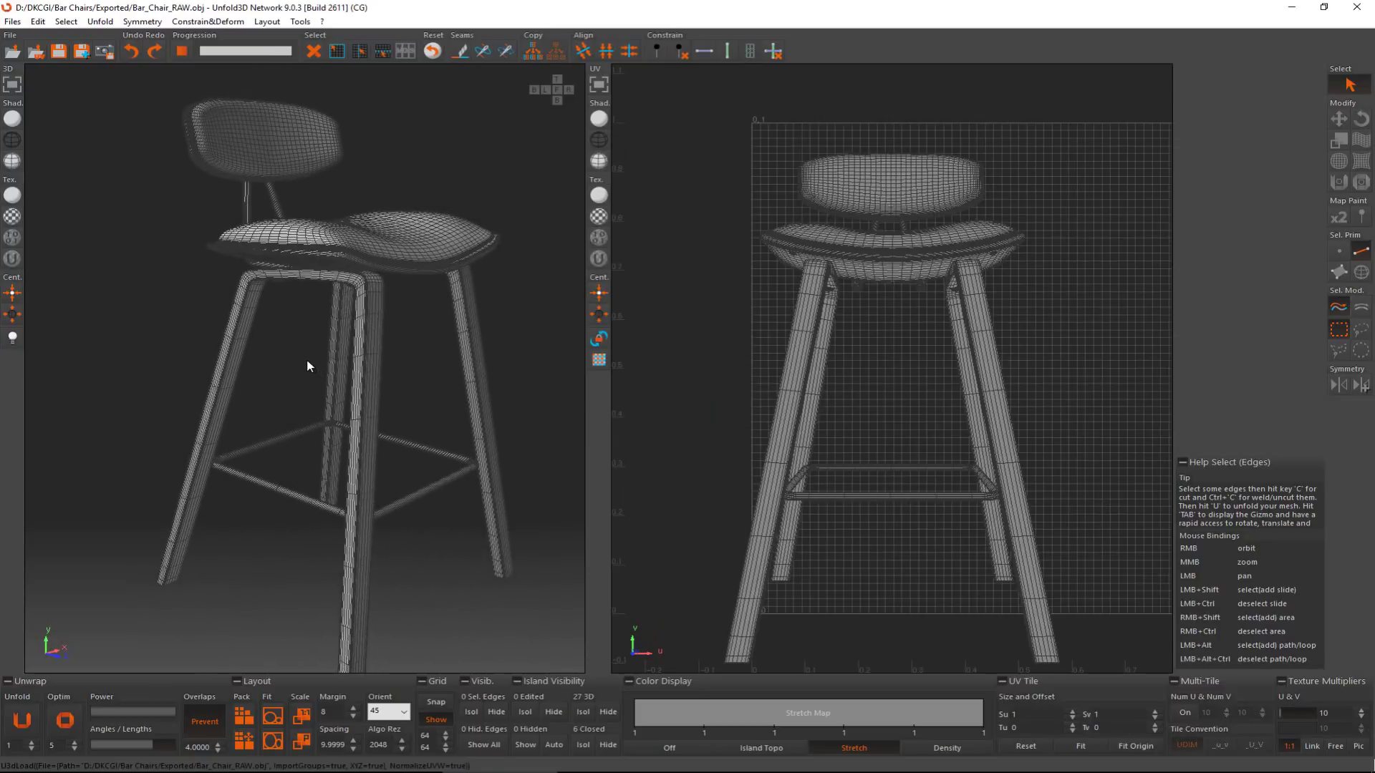
left_click(284, 389)
key("F4")
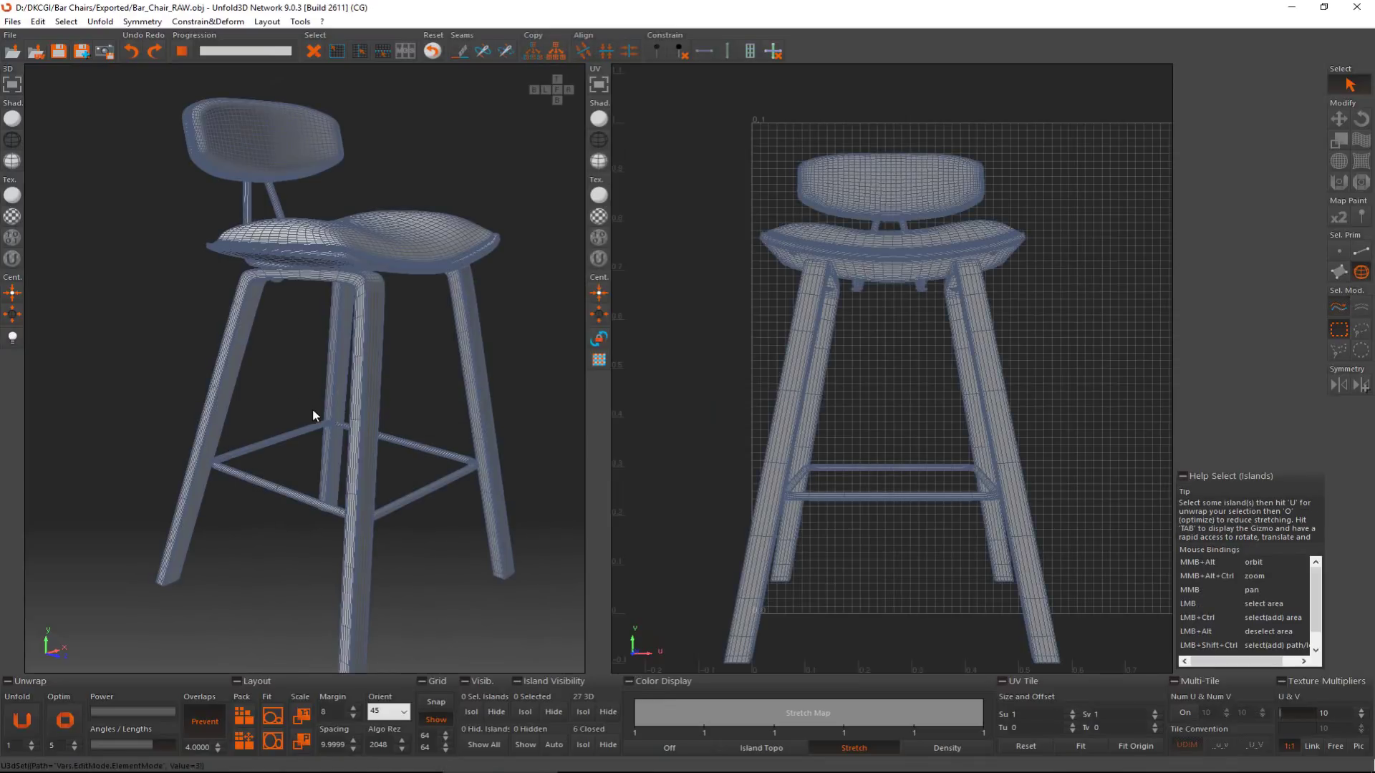
mouse_move(312, 408)
right_mouse_down()
mouse_move(313, 393)
mouse_move(309, 415)
right_mouse_up()
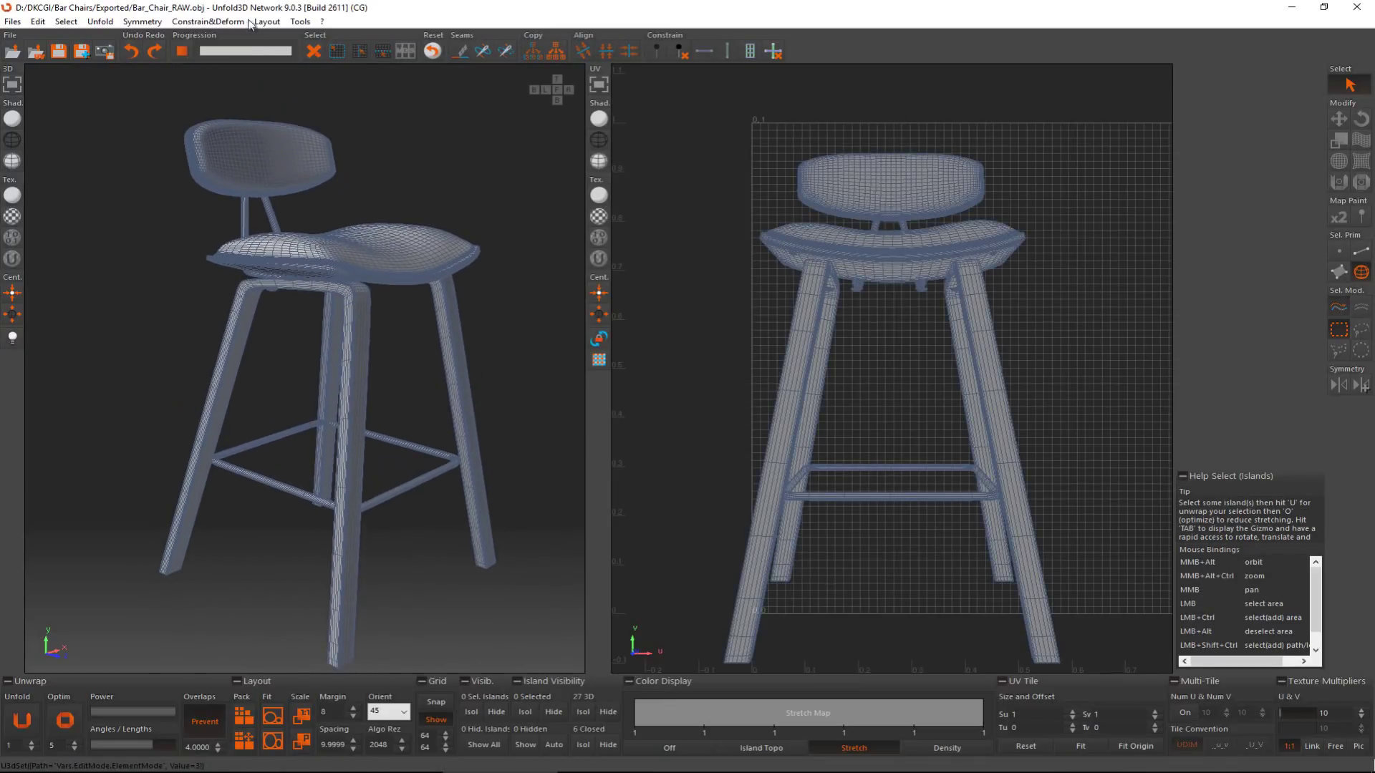
middle_click_drag(350, 387, 357, 315, "alt")
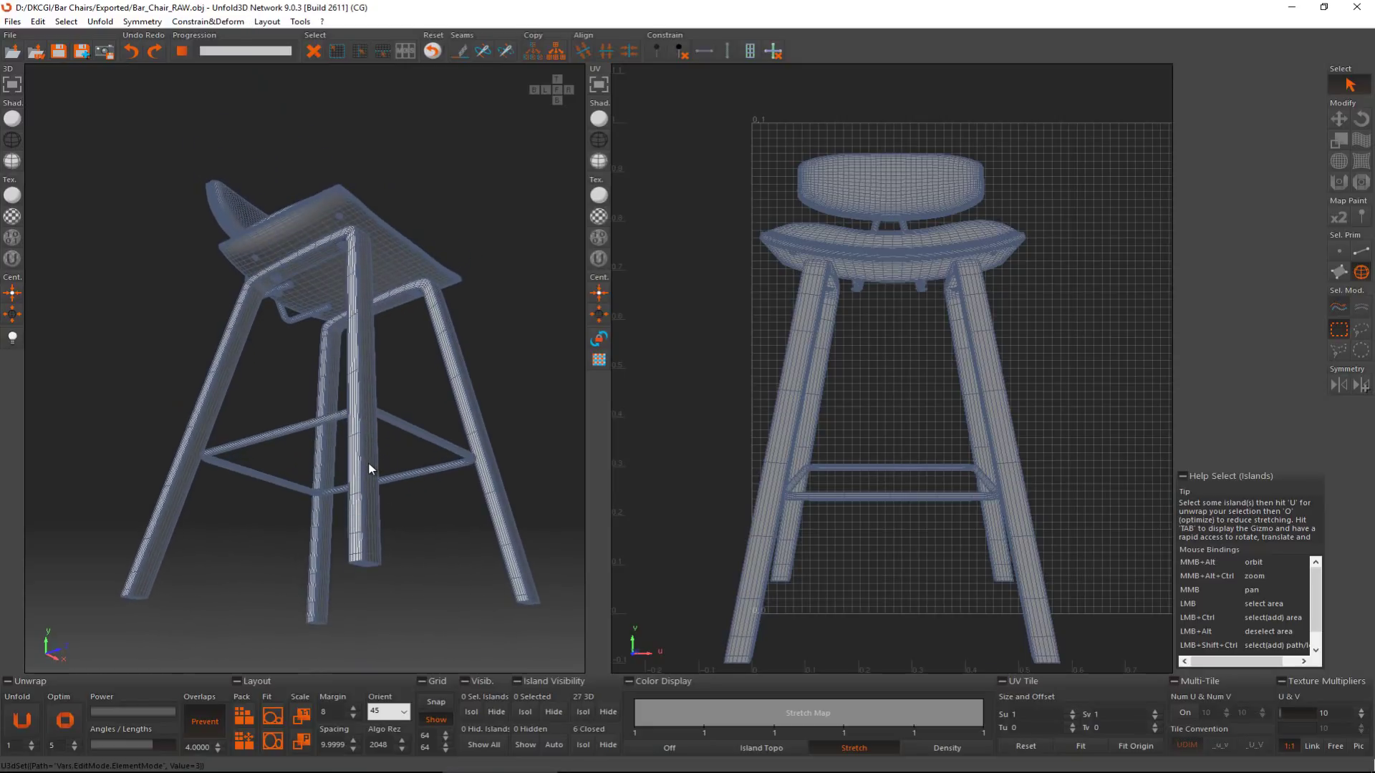
middle_click_drag(368, 445, 330, 433, "alt")
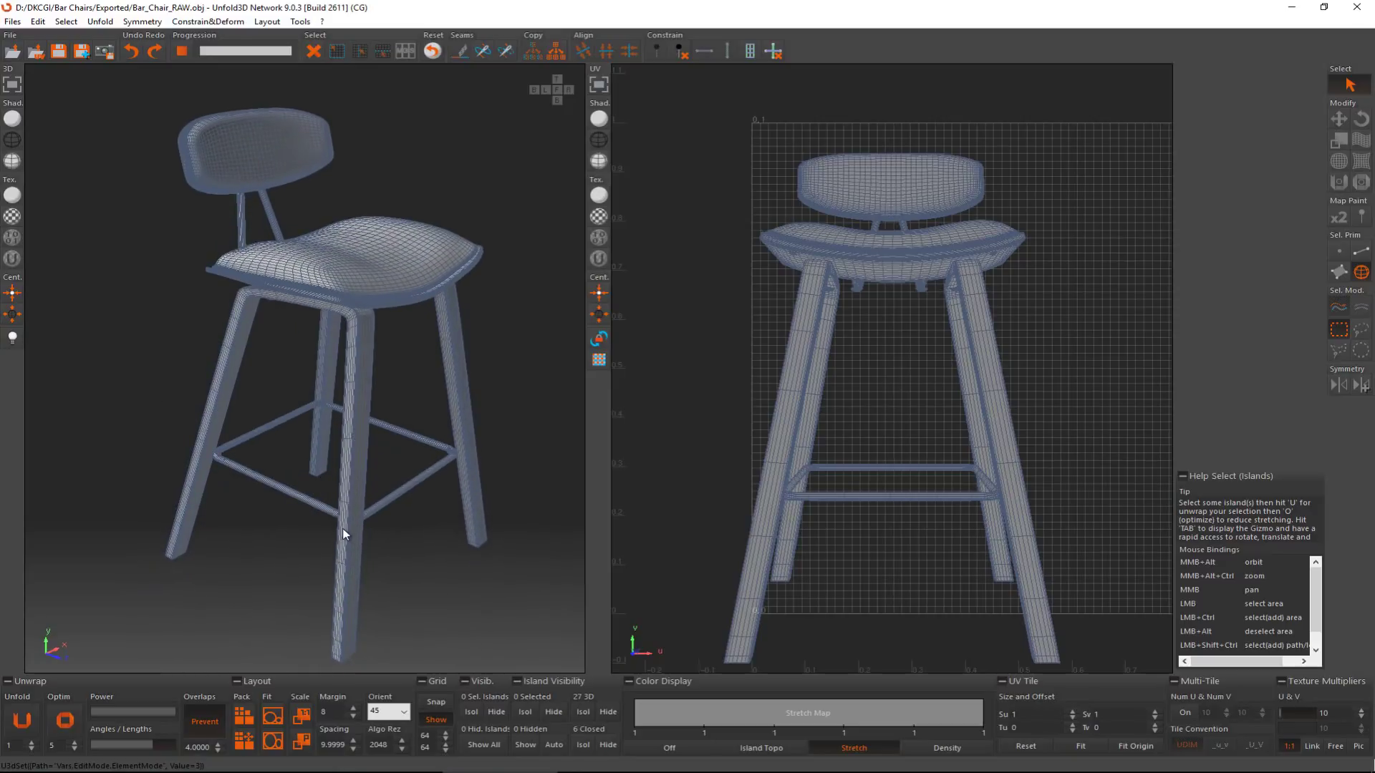
middle_click_drag(347, 517, 348, 507)
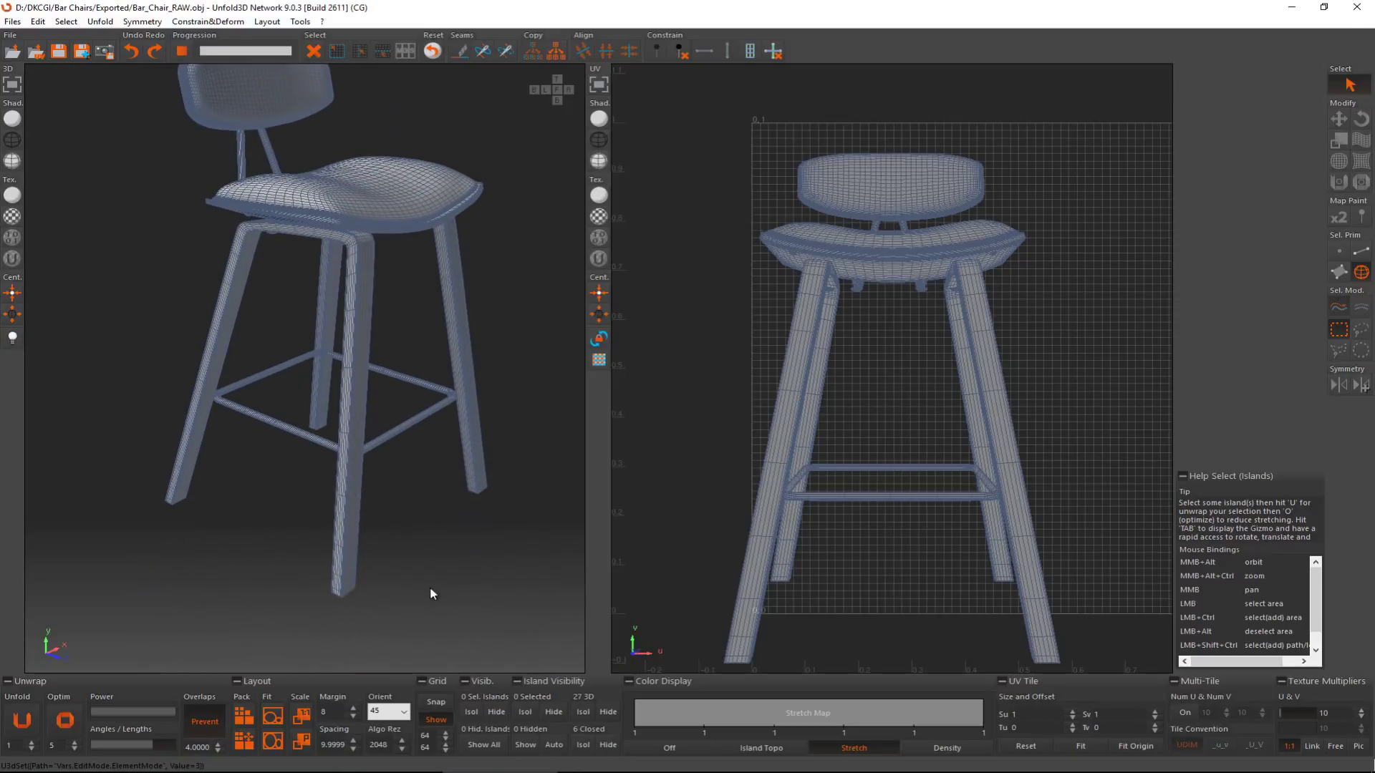
left_click_drag(434, 595, 436, 596)
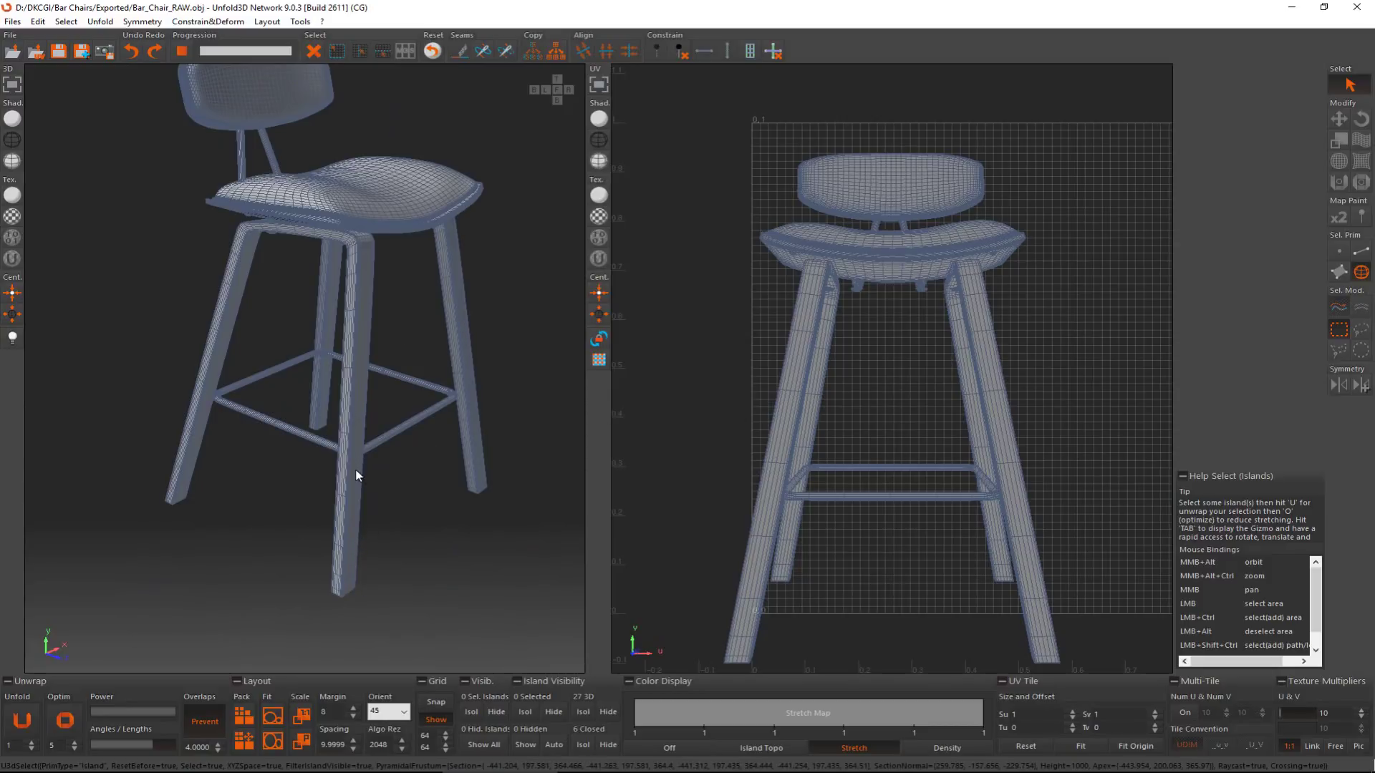
left_click(350, 591)
middle_click_drag(324, 517, 398, 487, "alt")
scroll(396, 481, "up", 2)
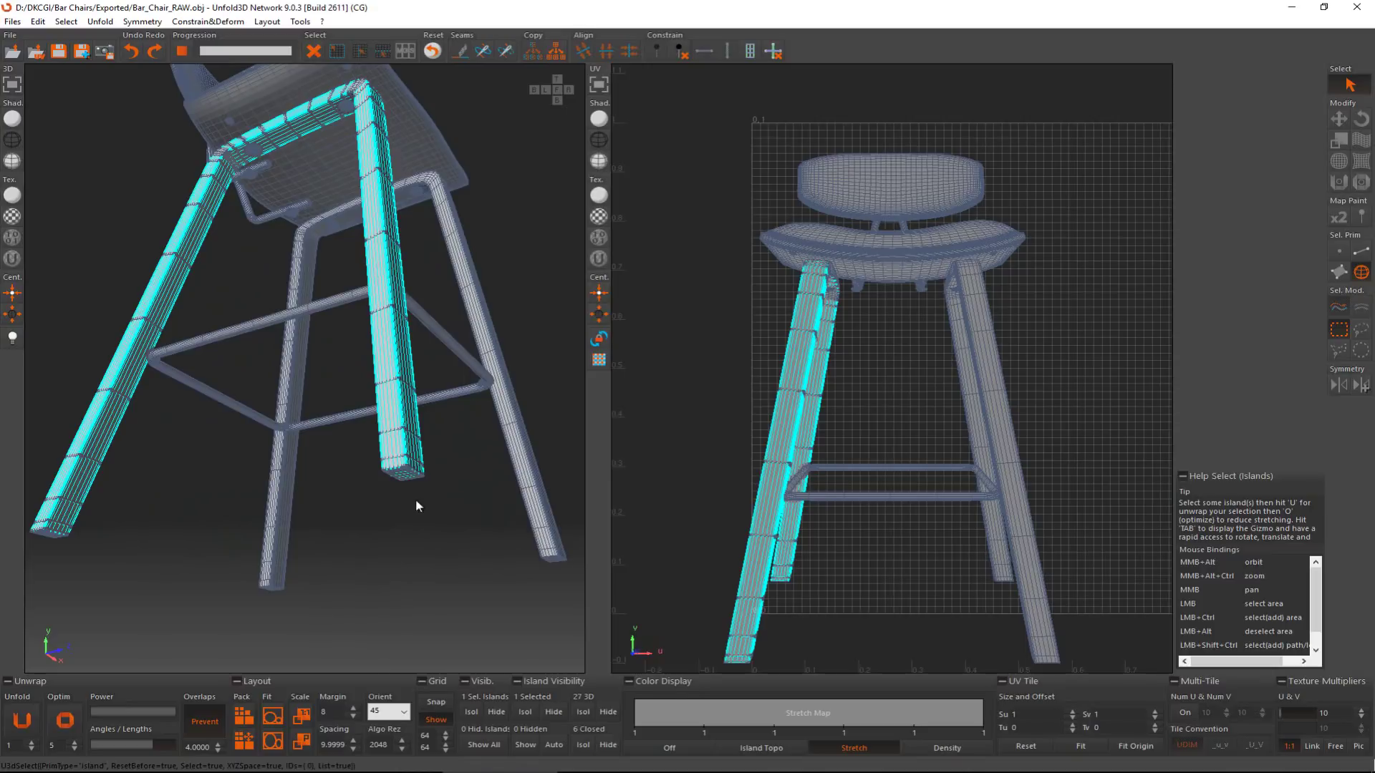
left_click(528, 708)
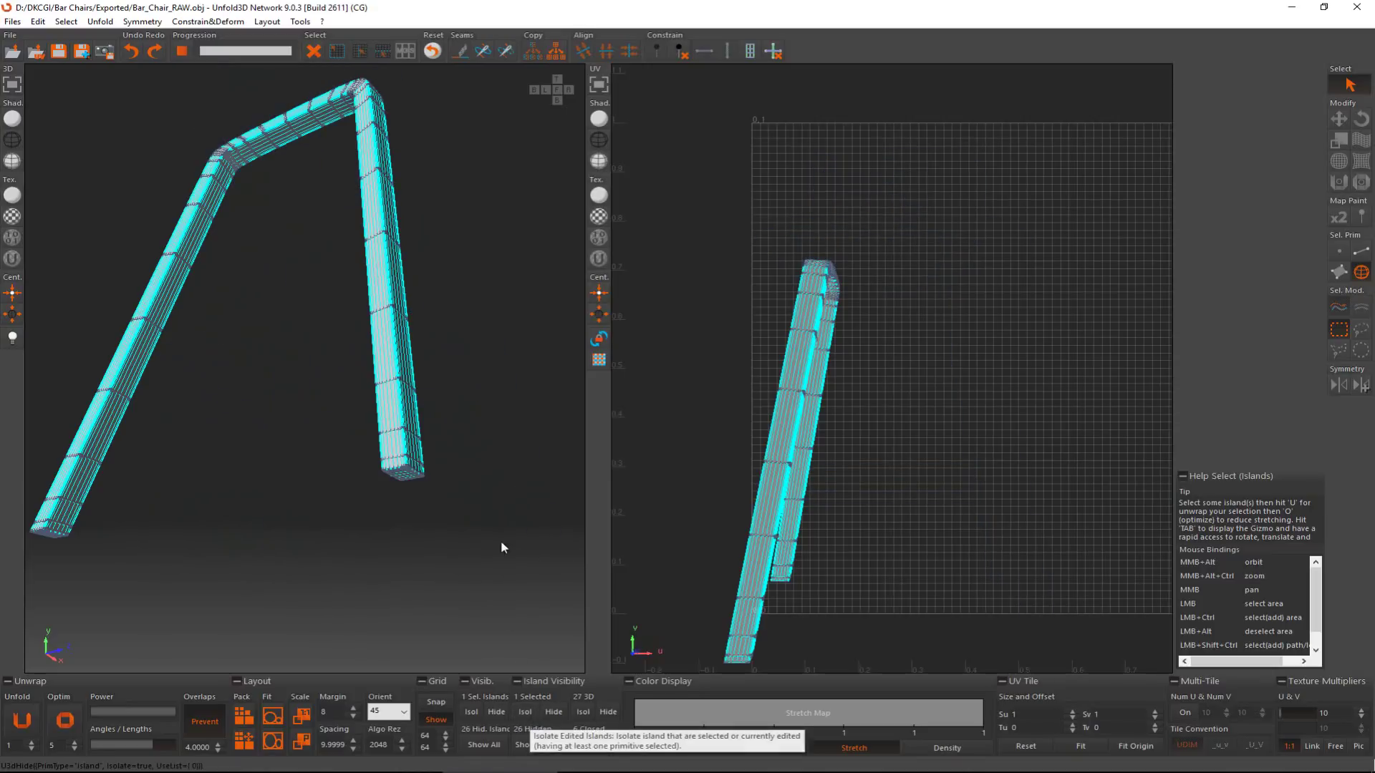
Step: In edge selection mode, select the edge loops along two adjoining sides of one leg's foot
middle_click_drag(417, 474, 418, 443, "alt")
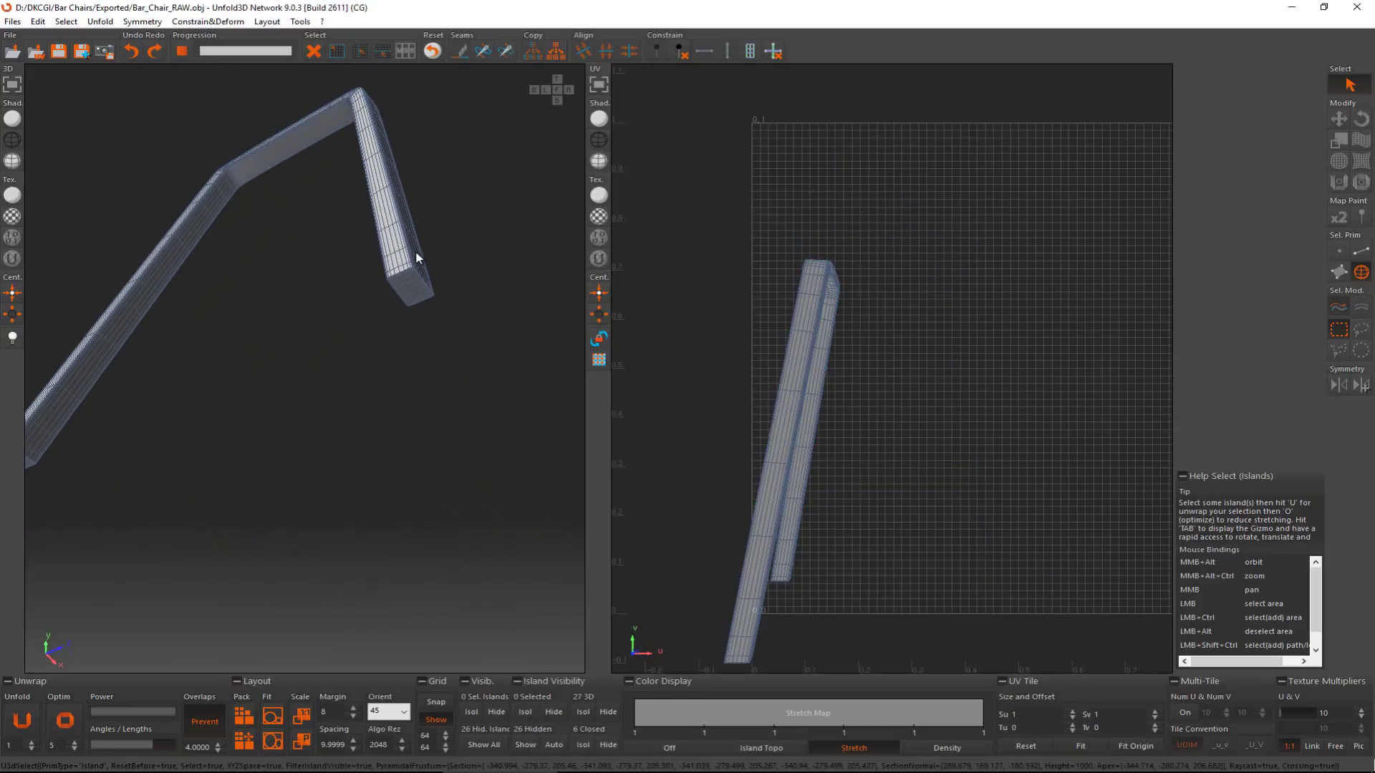
scroll(417, 258, "up", 5)
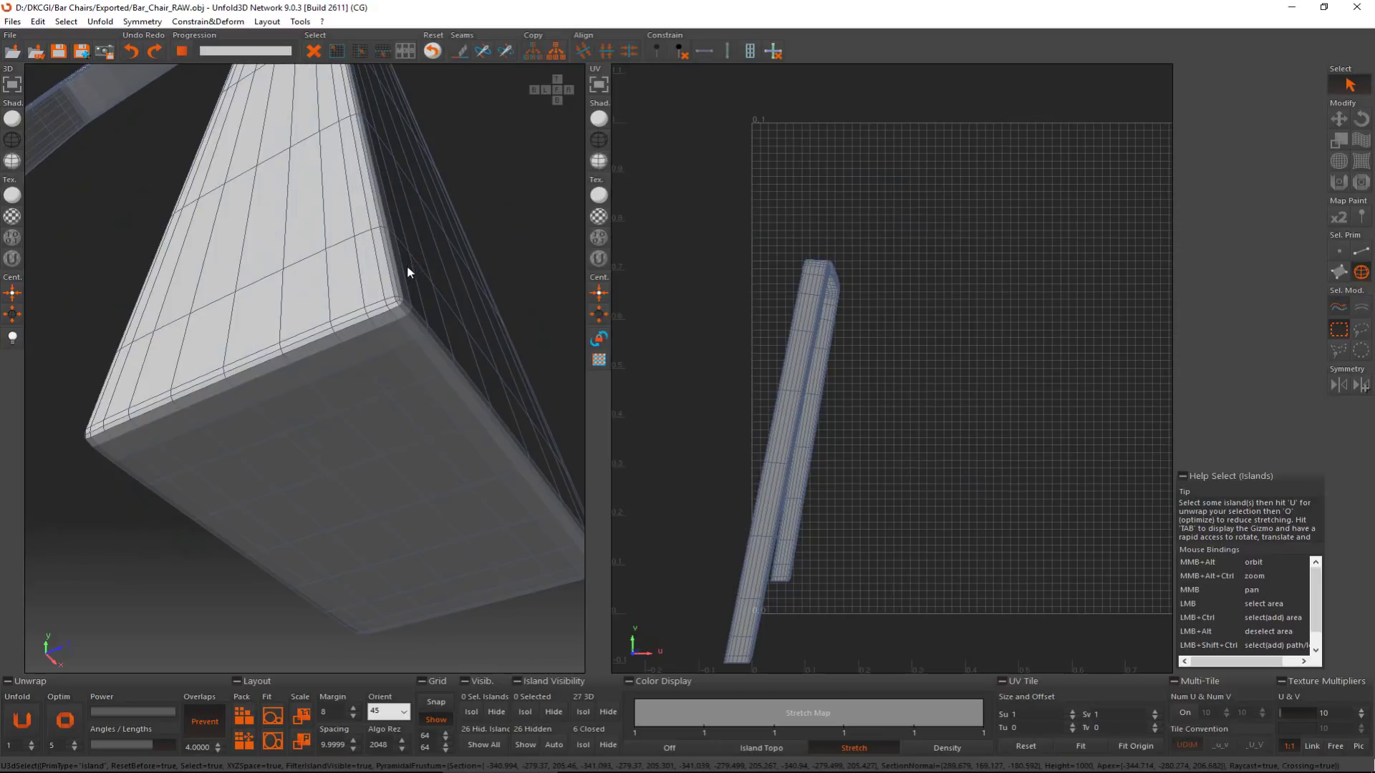
scroll(408, 272, "down", 3)
middle_click_drag(401, 274, 338, 333, "alt")
scroll(338, 344, "up", 3)
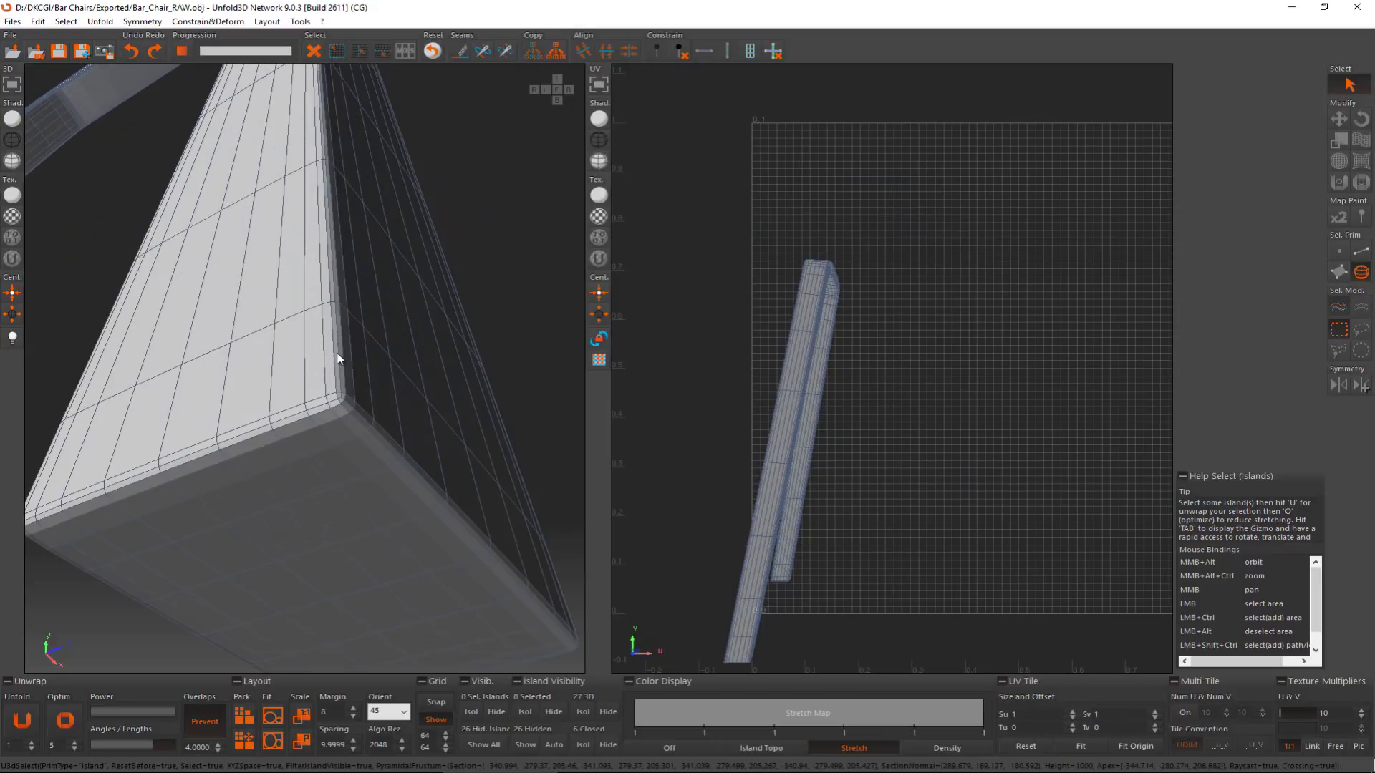
key("F2")
left_click(343, 378)
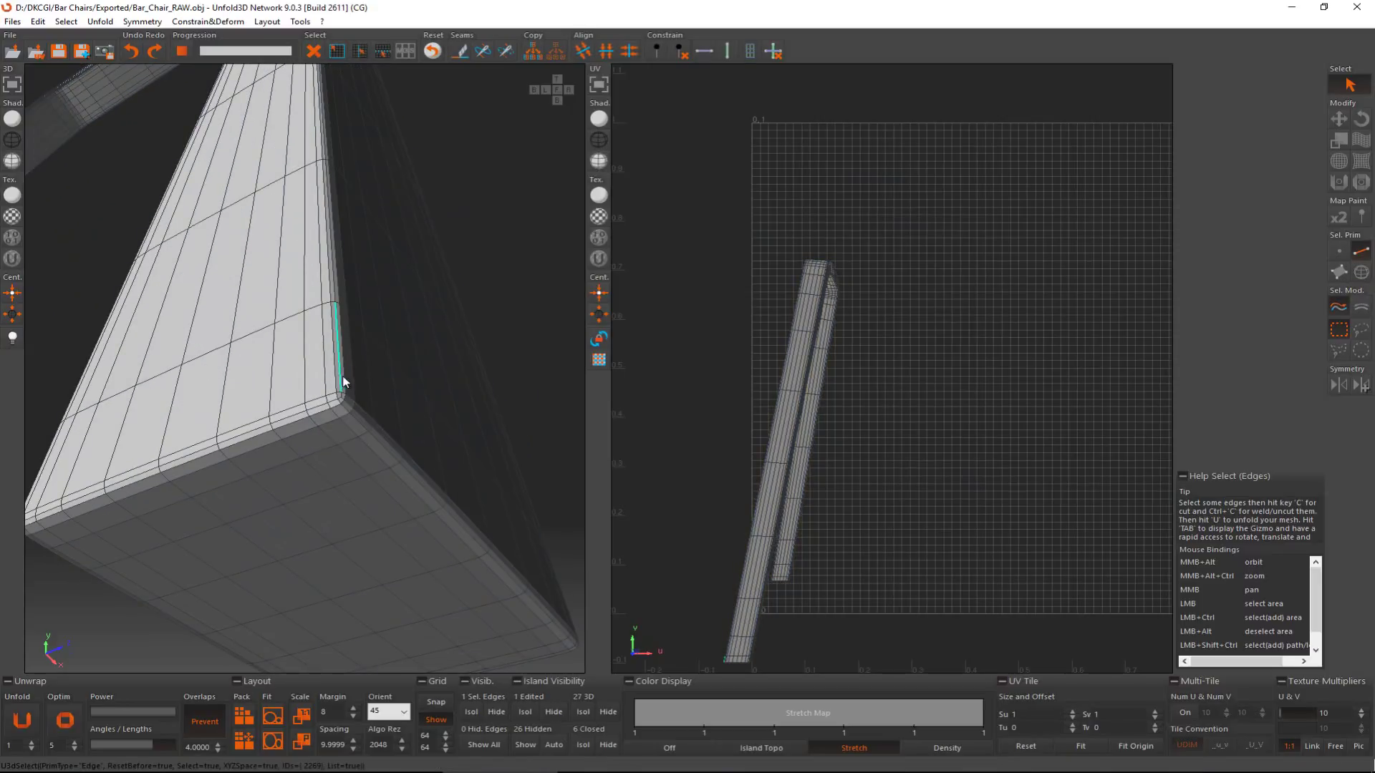
left_click(331, 408)
left_click(347, 404, "ctrl")
scroll(345, 402, "down", 5)
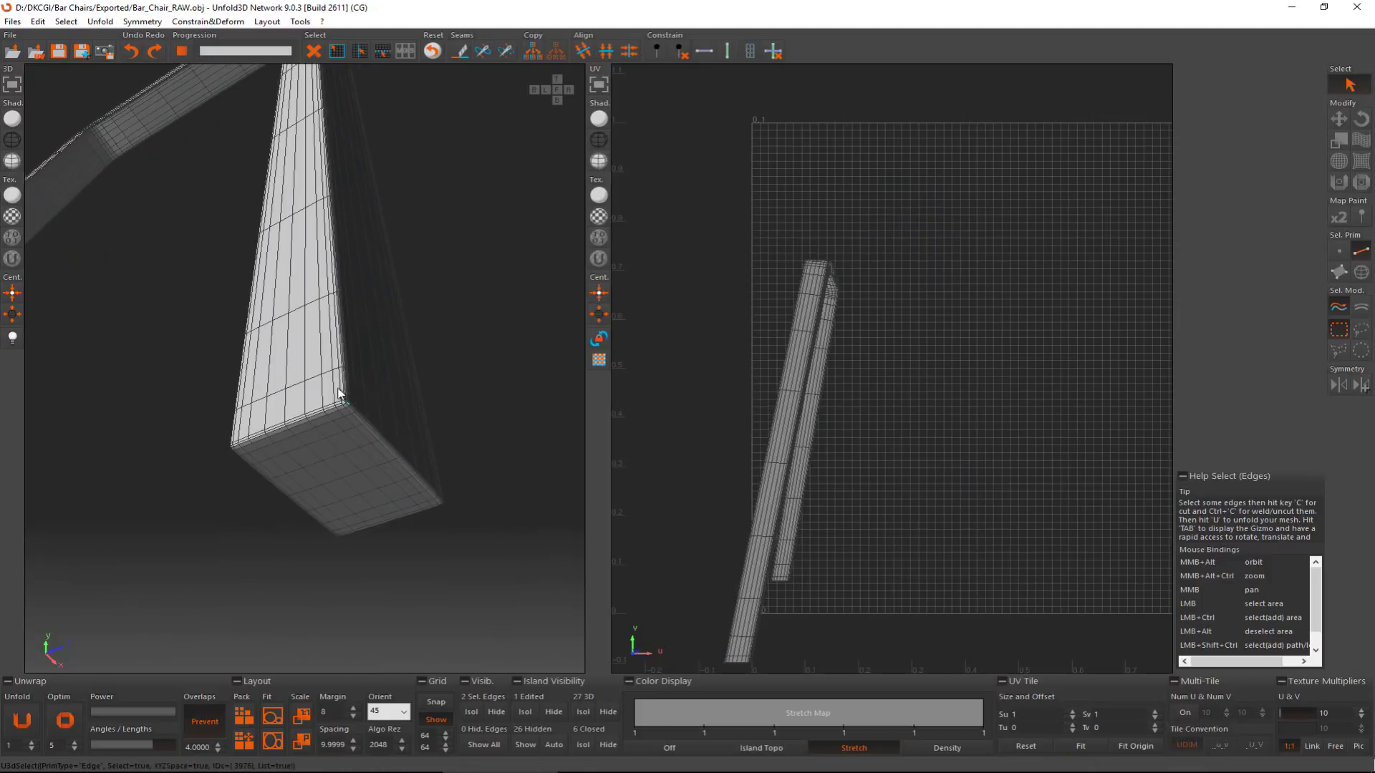
mouse_move(343, 401)
middle_mouse_down("alt")
mouse_move(378, 387)
mouse_move(339, 387)
middle_mouse_up("alt")
middle_click_drag(445, 392, 343, 351)
scroll(344, 350, "up", 5)
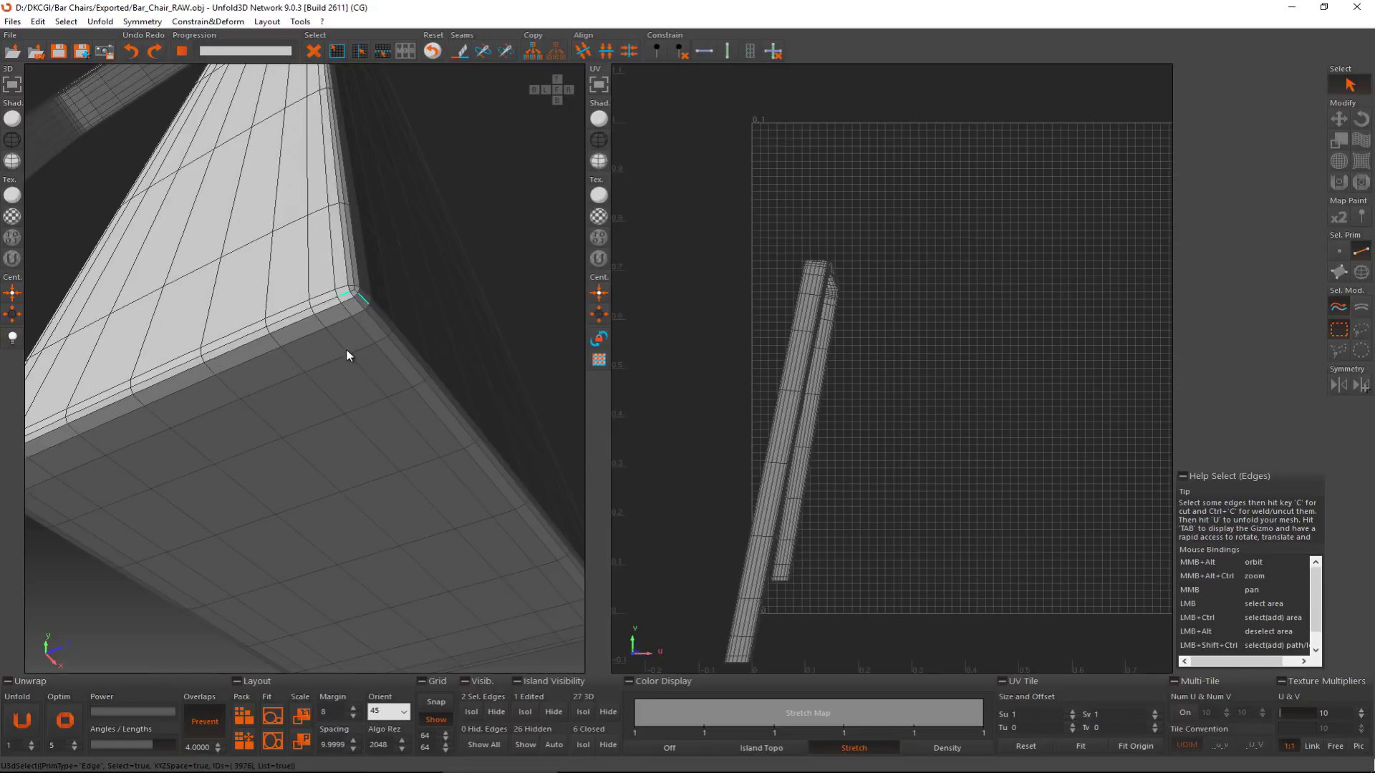
key("l")
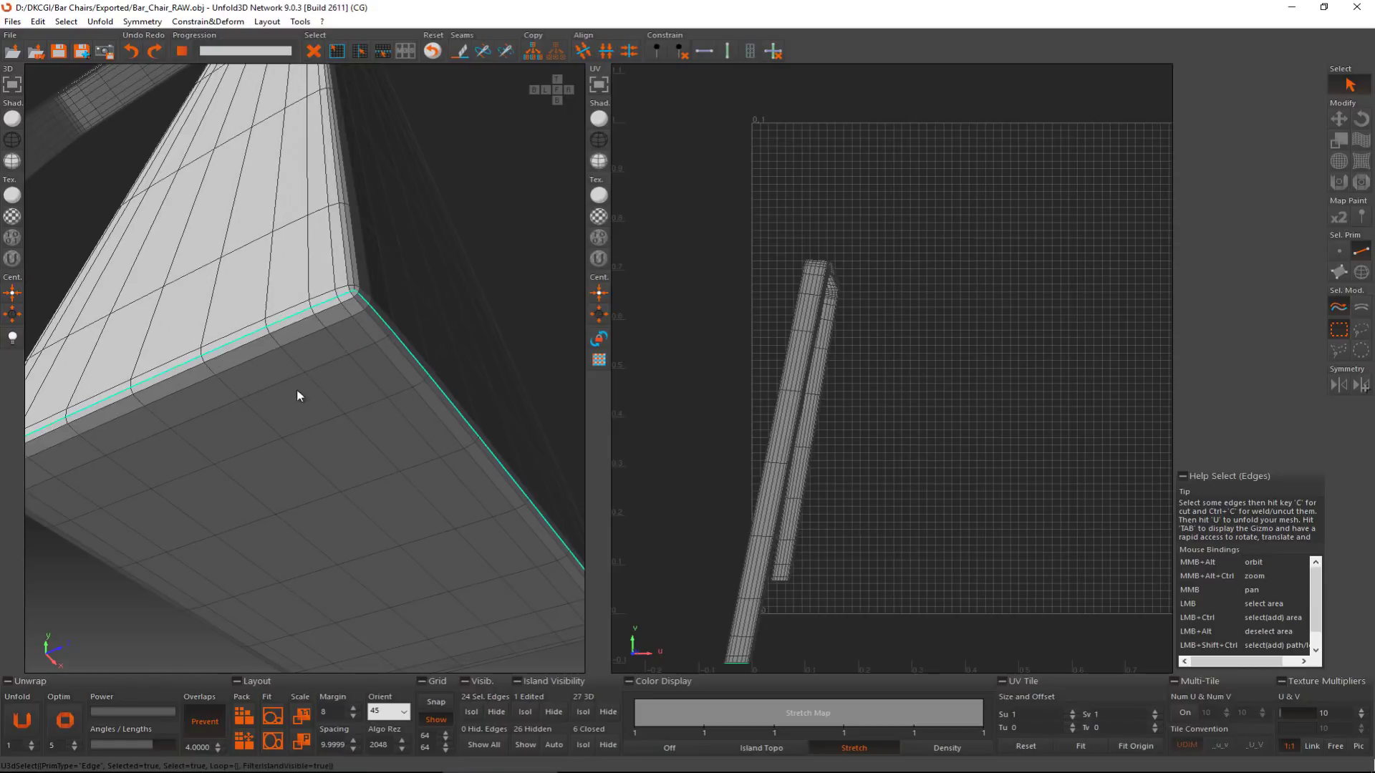
Step: Add the edge loops on the remaining sides of that foot to the selection and cut them as a seam
scroll(297, 391, "down", 5)
middle_click_drag(335, 398, 294, 372, "alt")
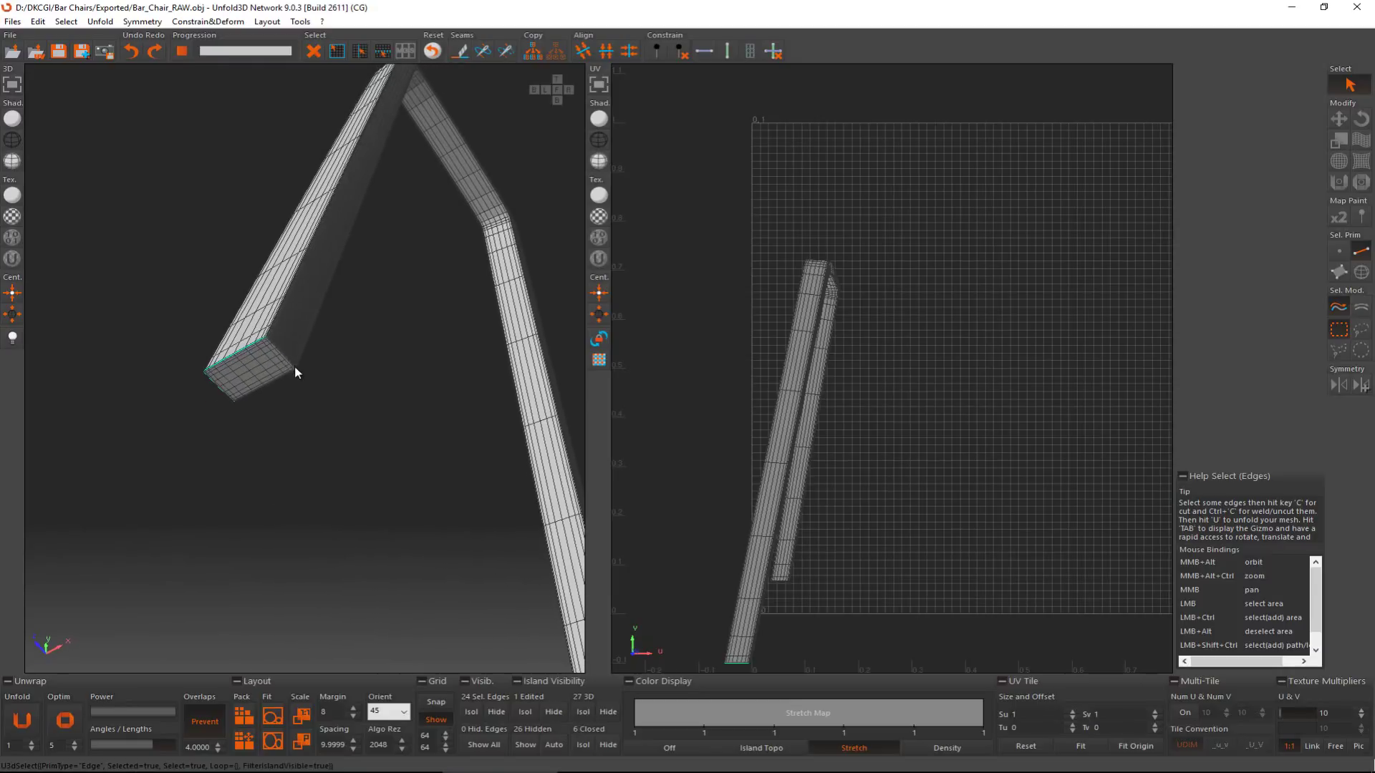
scroll(295, 372, "up", 8)
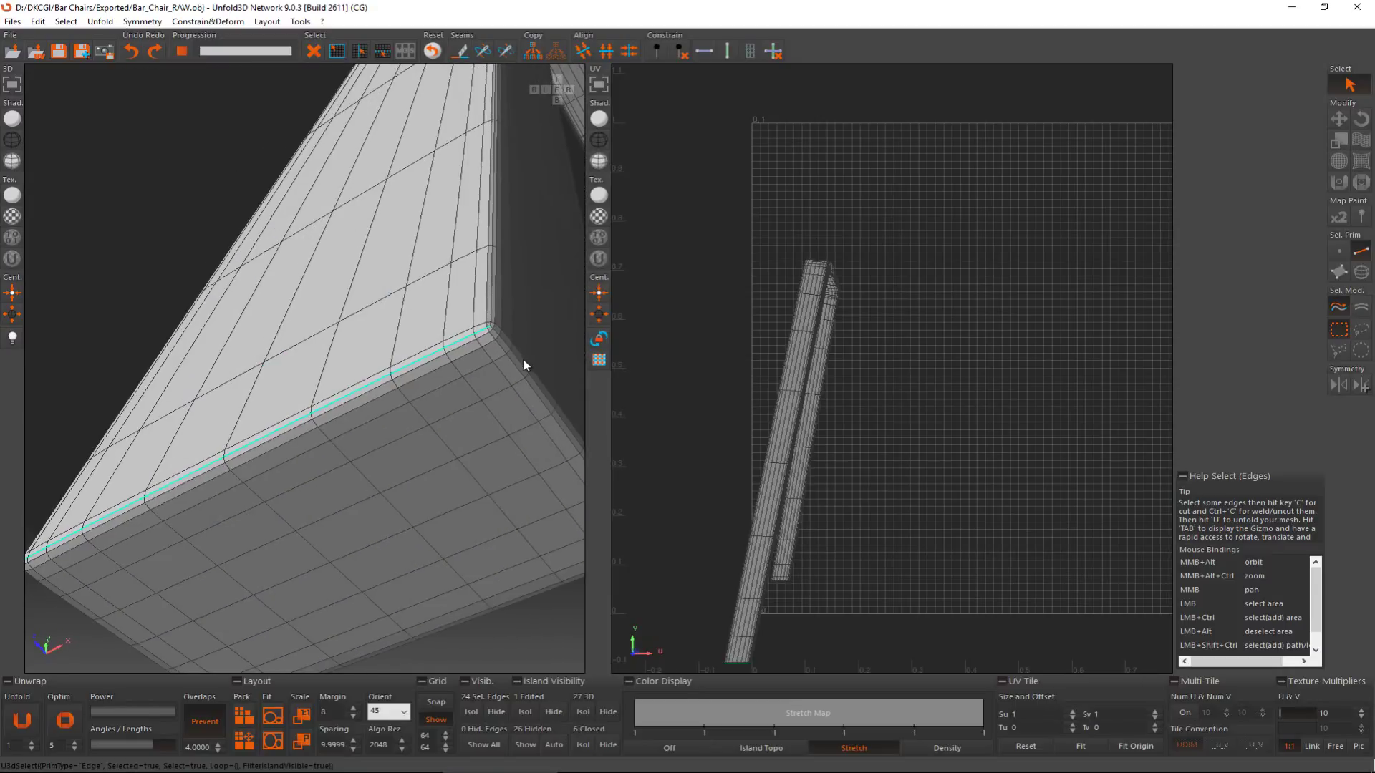
left_click(519, 362)
key("l")
scroll(518, 439, "down", 7)
middle_click_drag(467, 439, 276, 460, "alt")
scroll(275, 457, "up", 5)
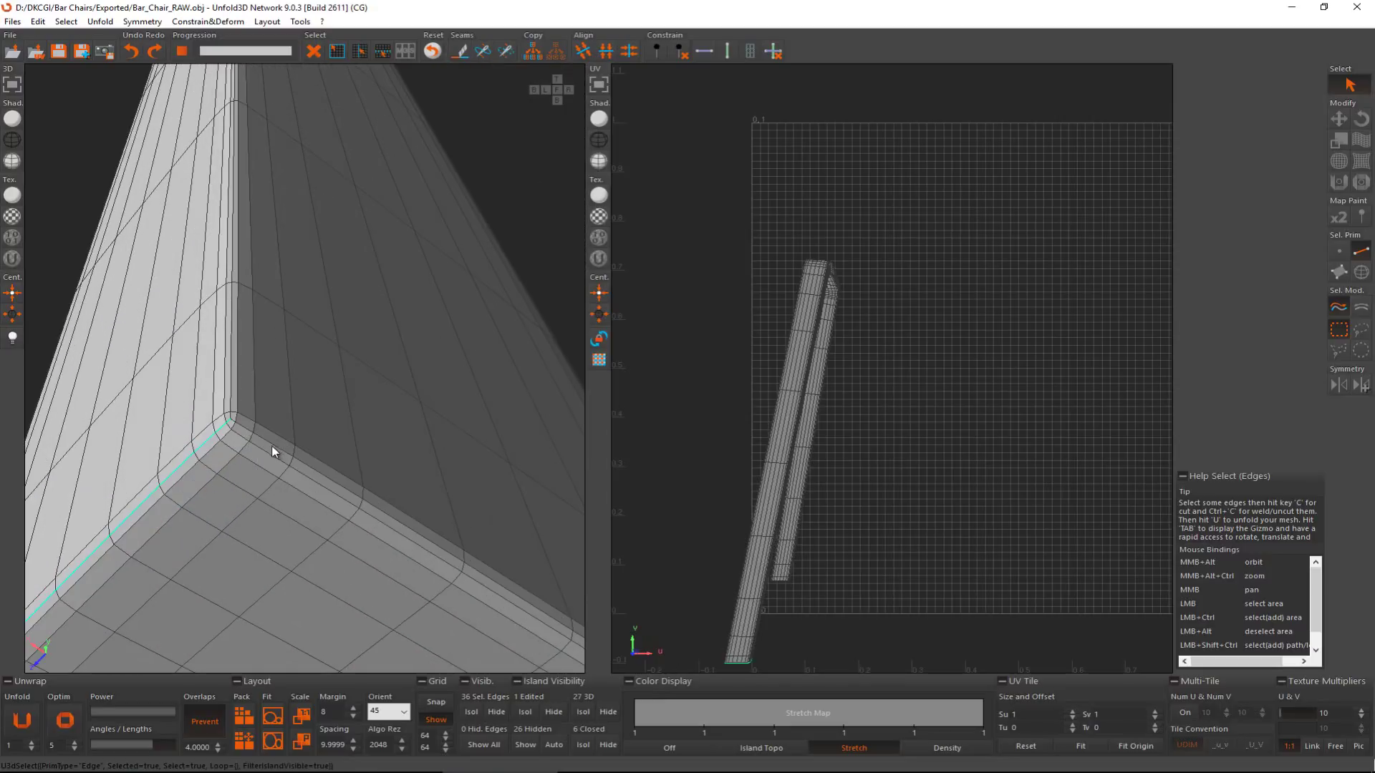
left_click(246, 428, "ctrl")
key("l")
scroll(281, 452, "down", 3)
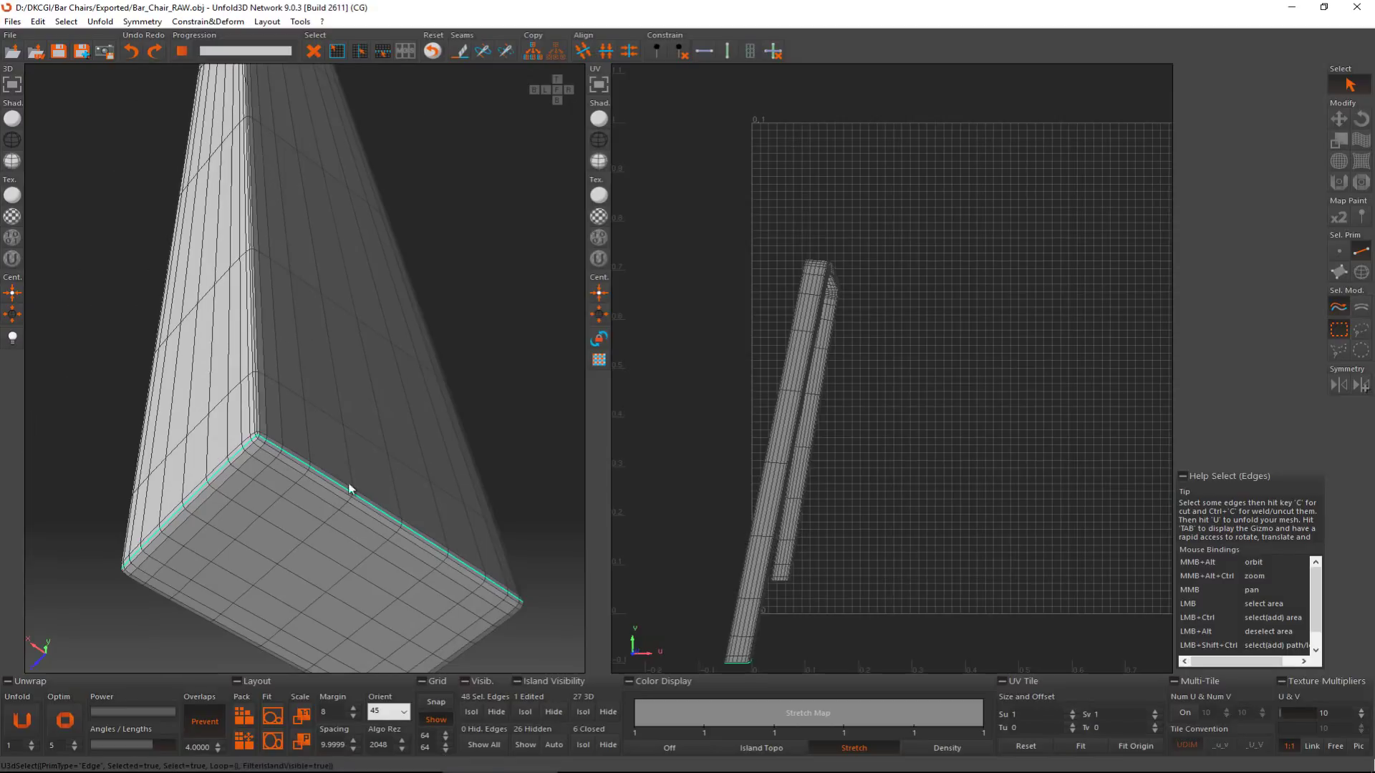
key("c")
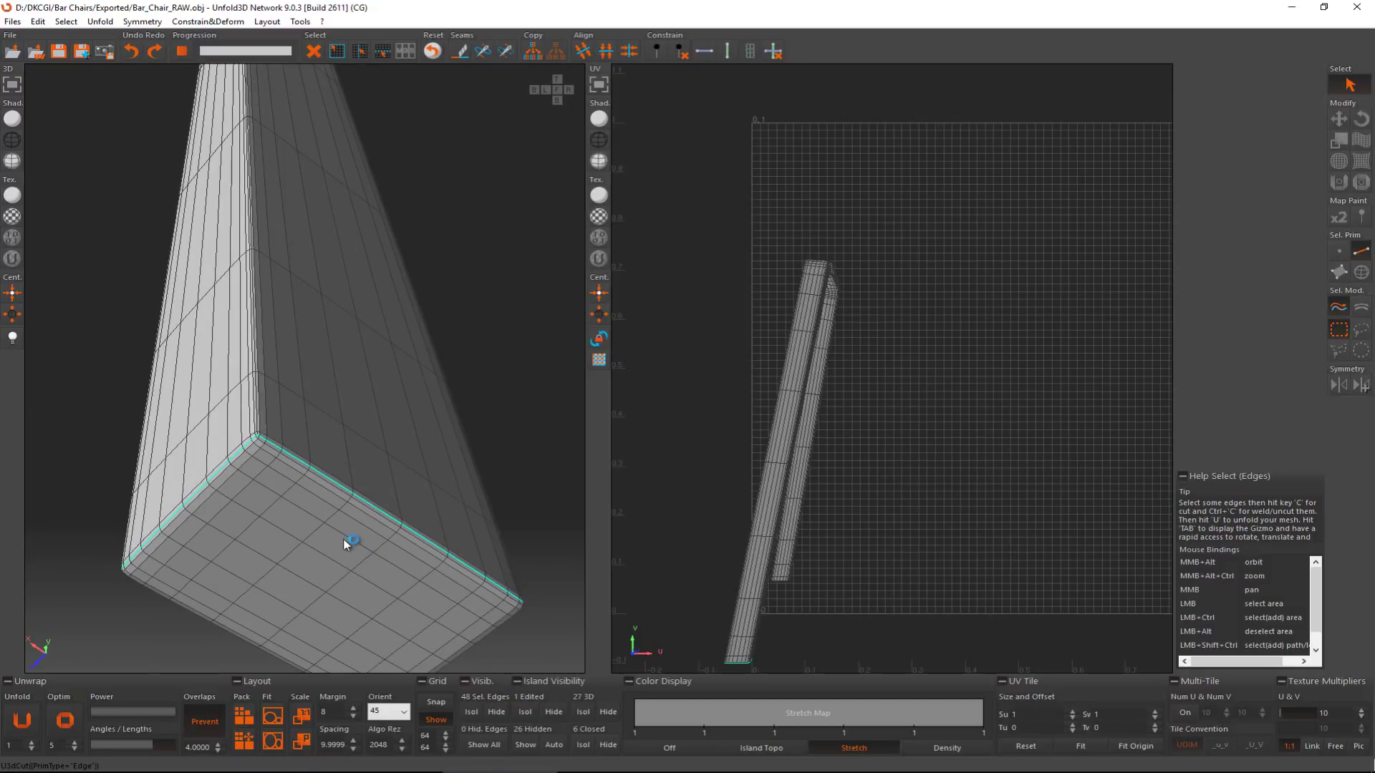
Step: Select the edge loops along two adjoining sides of the other leg's foot and cut them
scroll(319, 510, "down", 4)
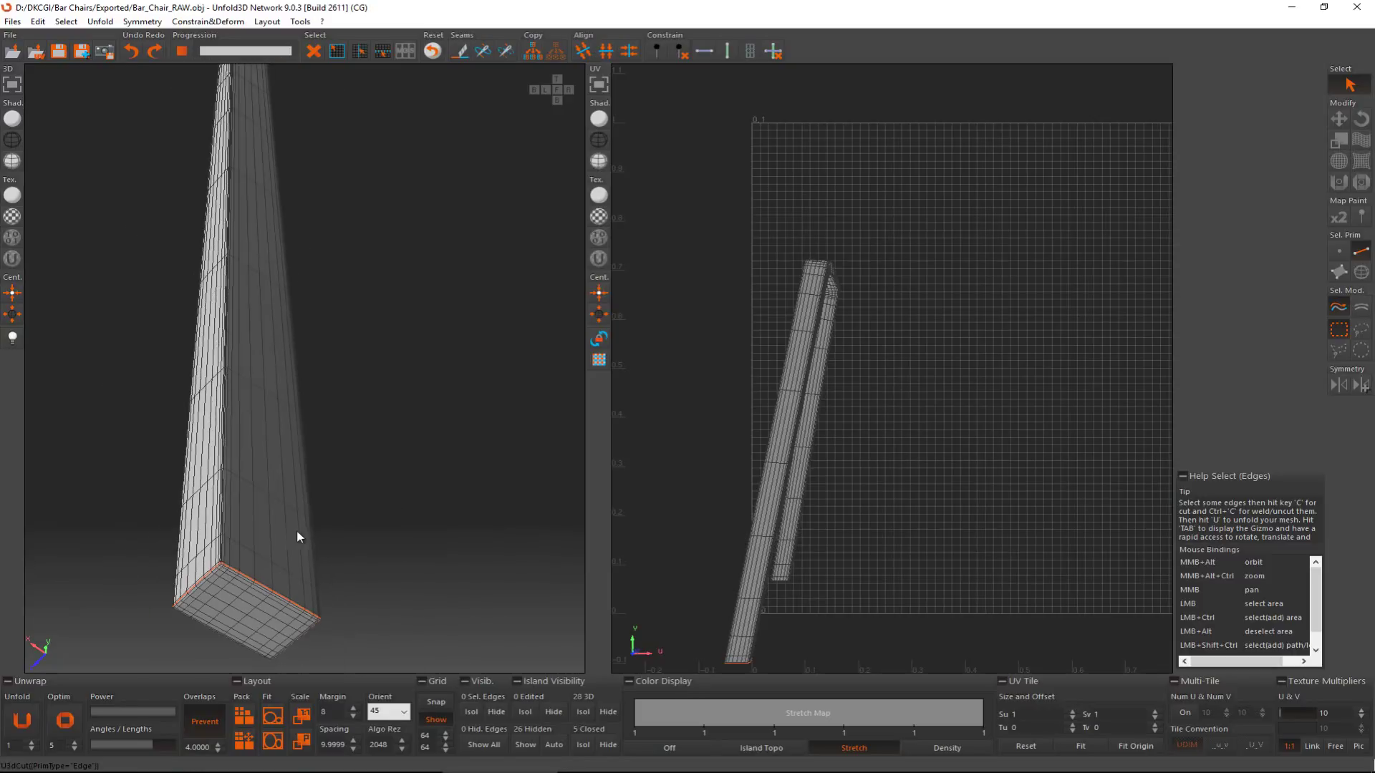
scroll(401, 344, "down", 2)
middle_click_drag(414, 325, 378, 411)
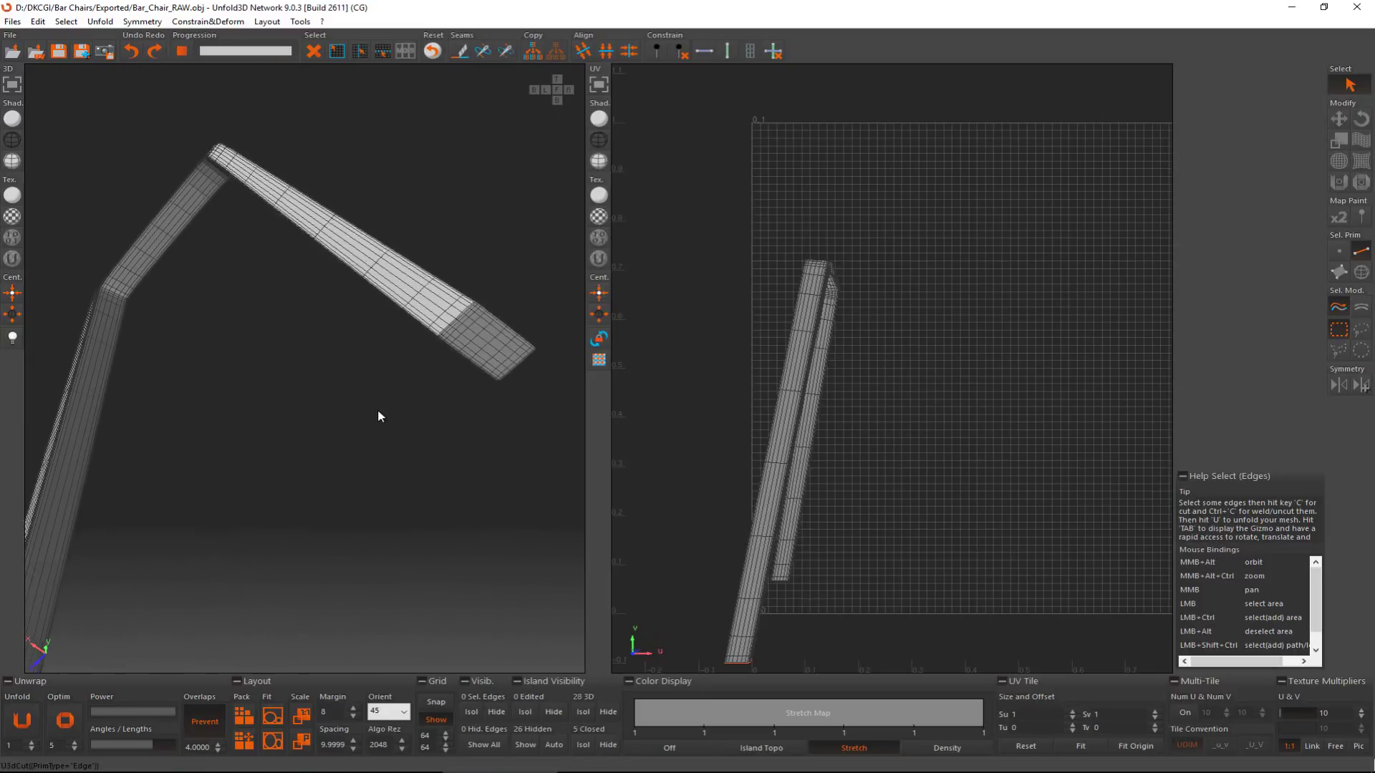
scroll(476, 327, "up", 5)
middle_click_drag(498, 282, 489, 287)
scroll(309, 358, "up", 2)
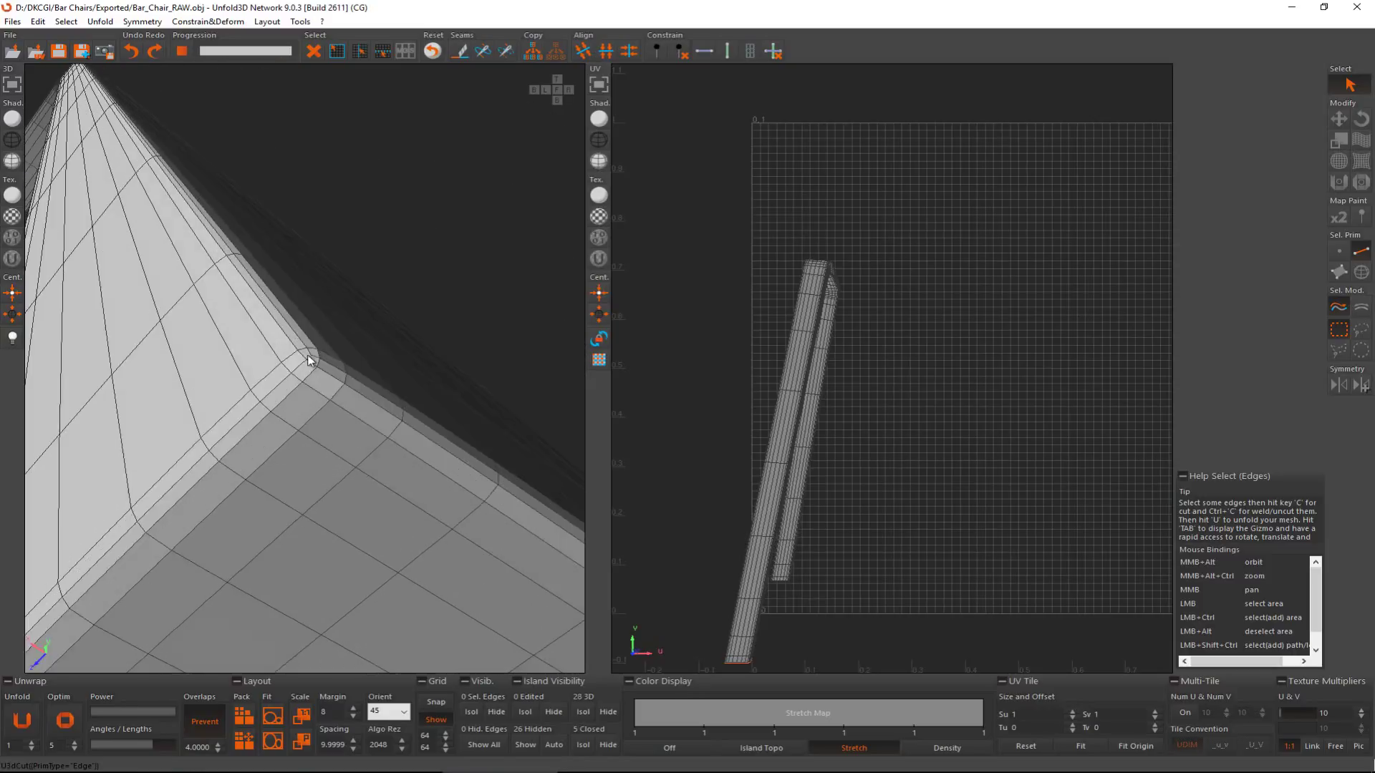
left_click(301, 366)
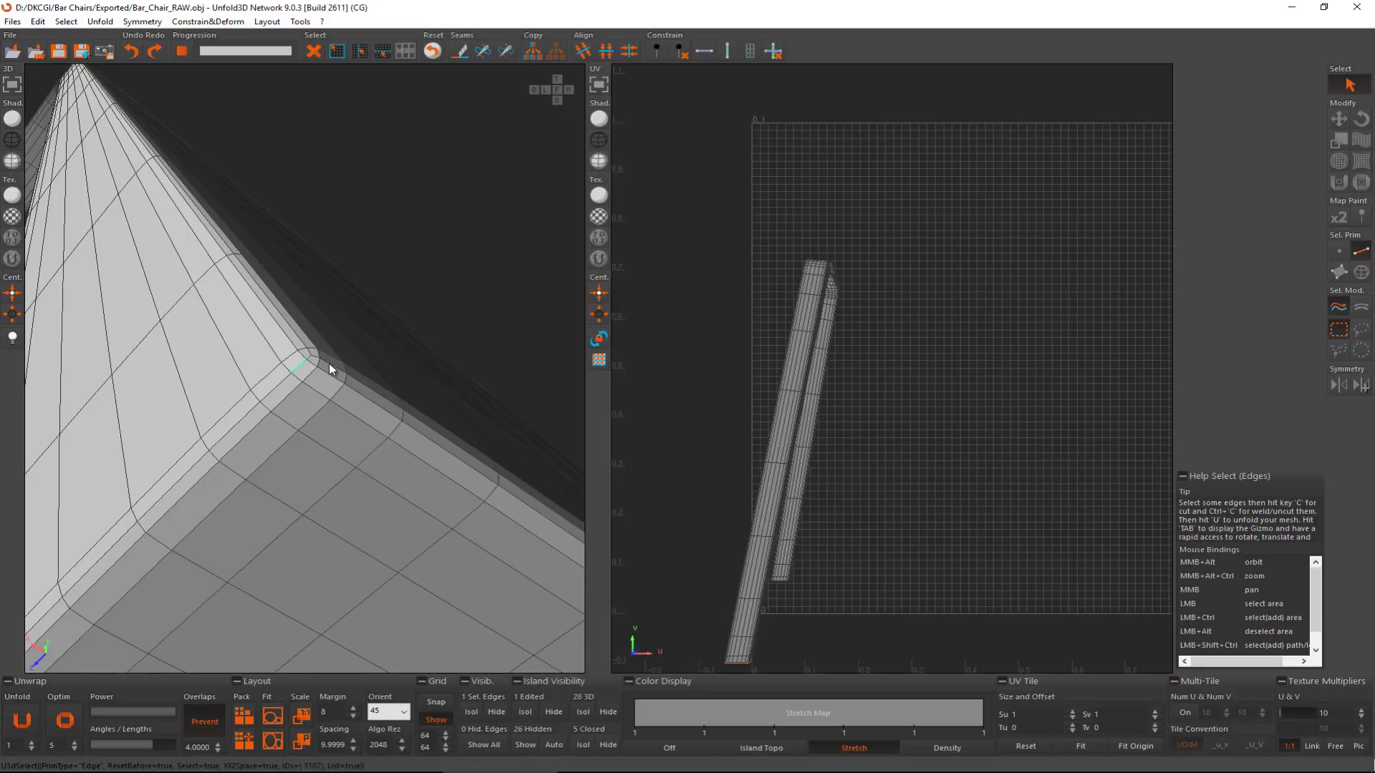
left_click(329, 368, "ctrl")
key("l")
key("c")
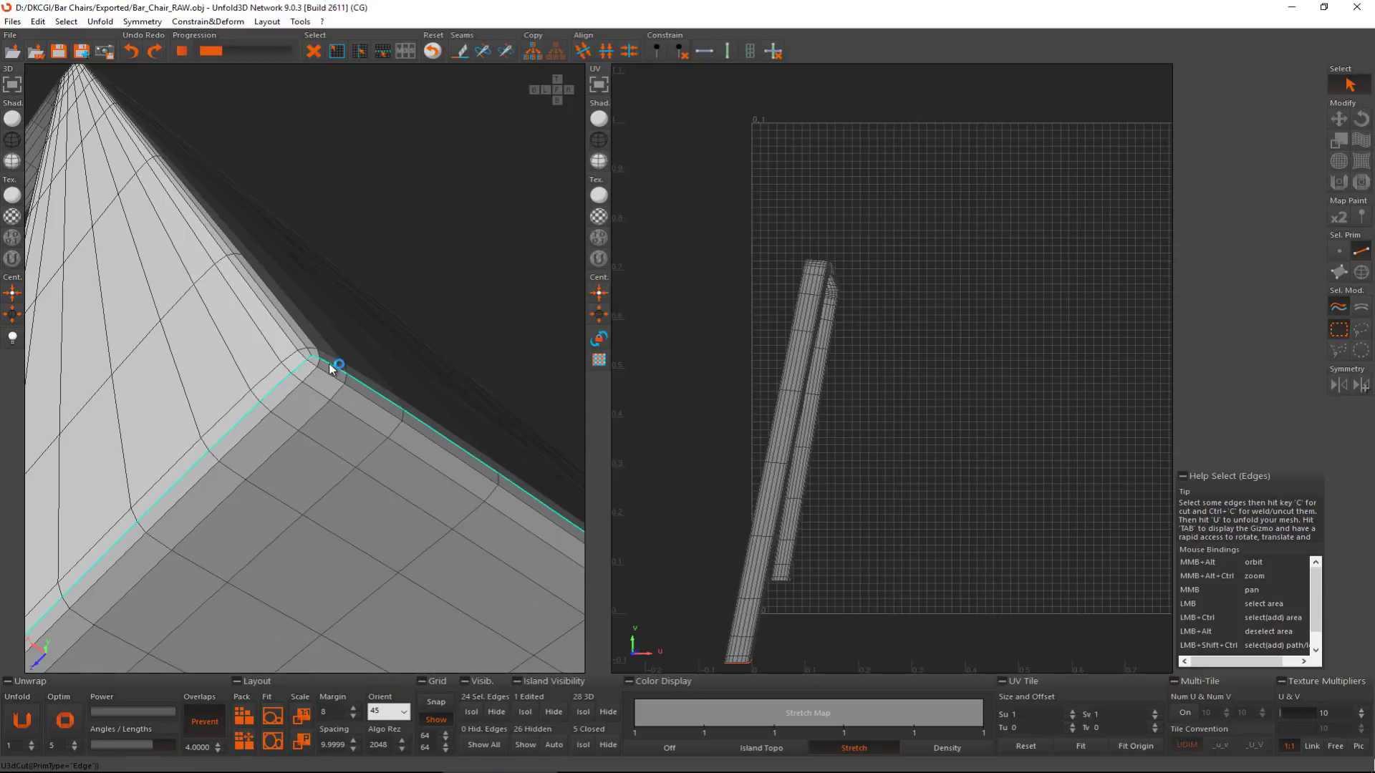
Step: Select the edge loops on the remaining sides of the second foot and cut them to separate its end cap
scroll(330, 364, "down", 5)
middle_click_drag(278, 385, 547, 399, "alt")
left_click(562, 419)
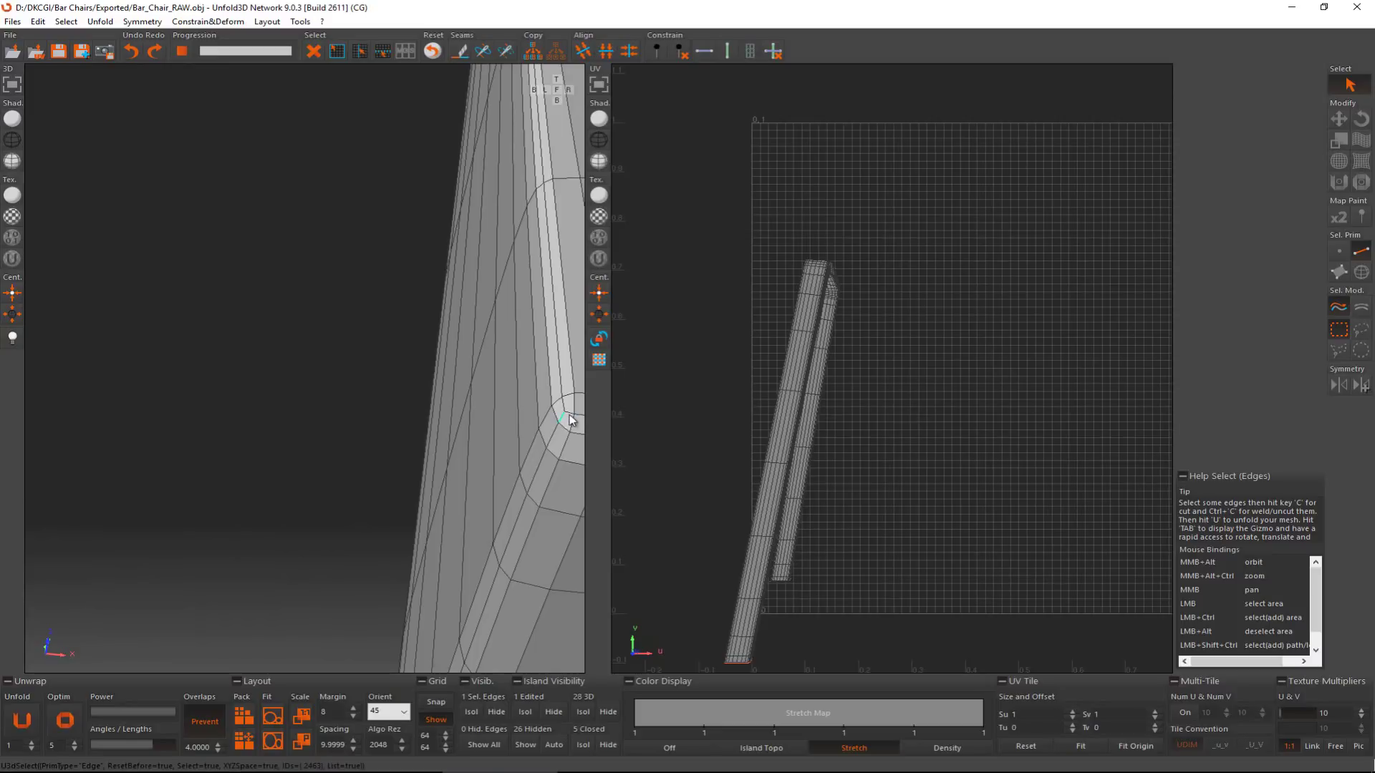
left_click(570, 419)
double_click(570, 415)
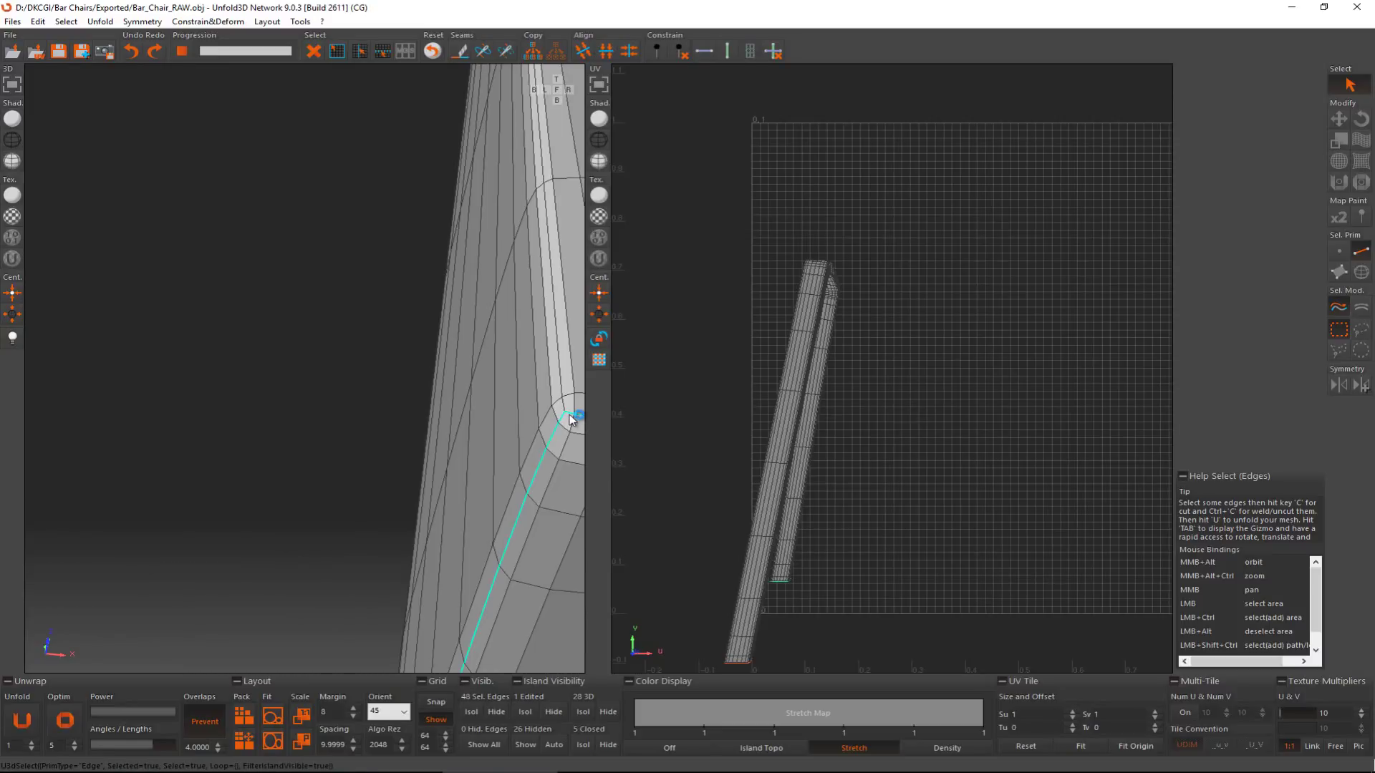
key("c")
Step: Select one lengthwise edge segment just above the foot seam on each of two corners of the leg
scroll(497, 374, "down", 7)
middle_click_drag(575, 415, 415, 380)
scroll(440, 380, "down", 6)
middle_click_drag(466, 421, 408, 470)
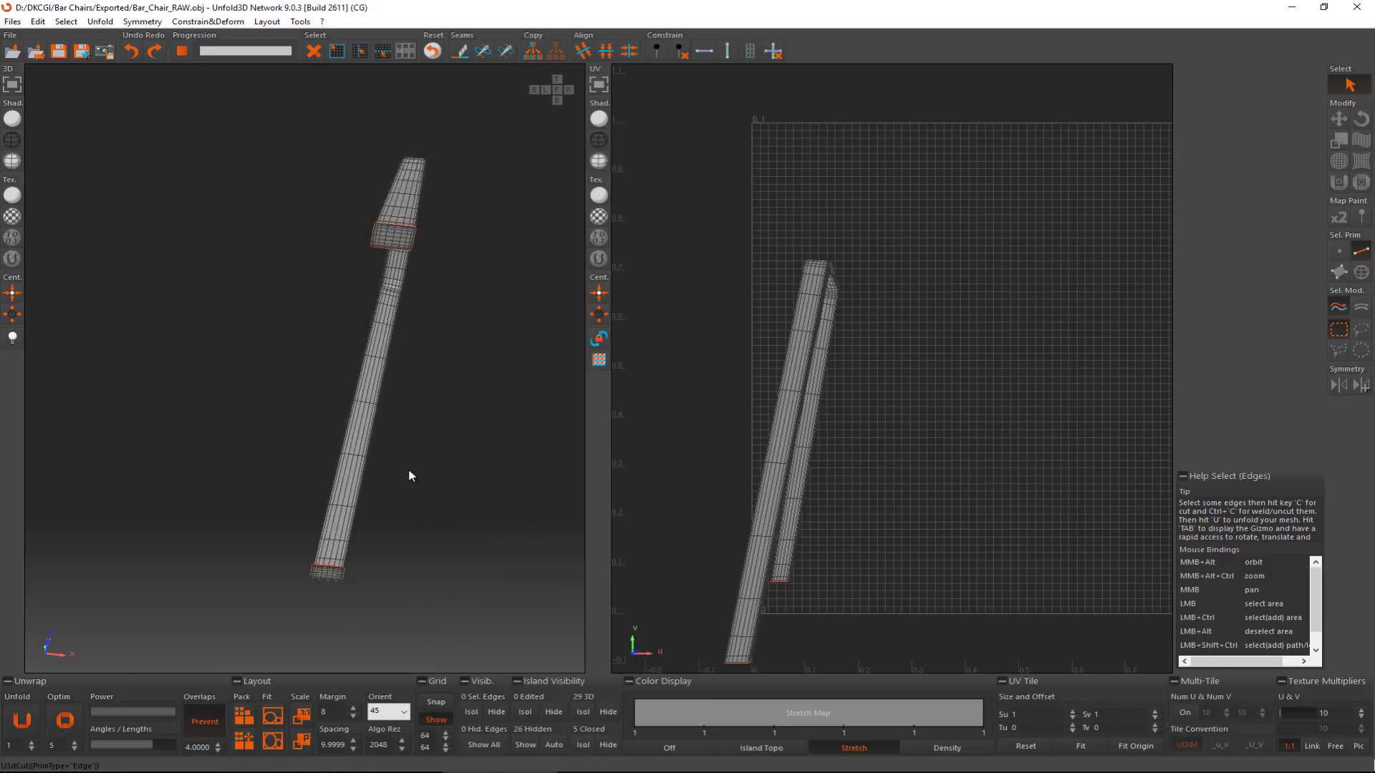
scroll(408, 470, "down", 4)
middle_click_drag(346, 544, 637, 301, "alt")
scroll(387, 397, "up", 10)
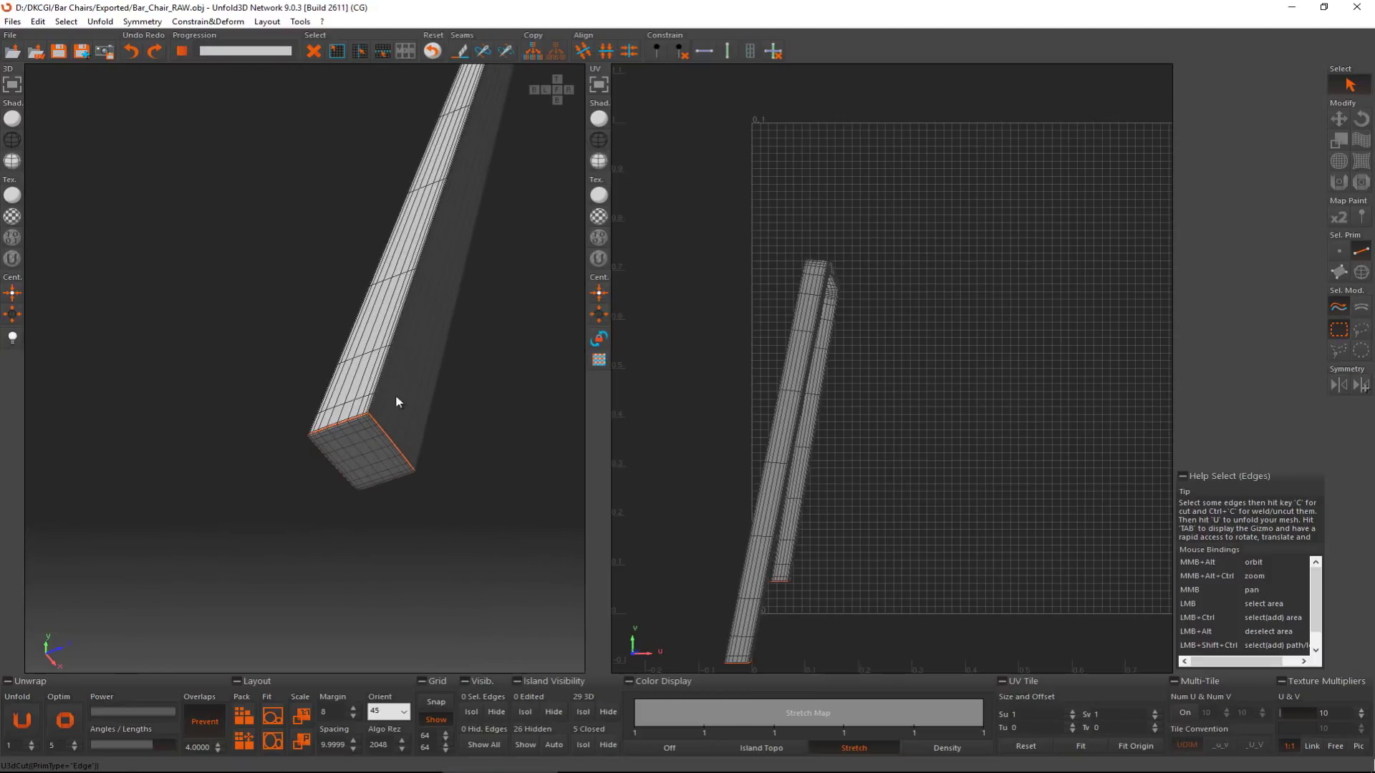
scroll(377, 413, "up", 6)
scroll(381, 416, "up", 3)
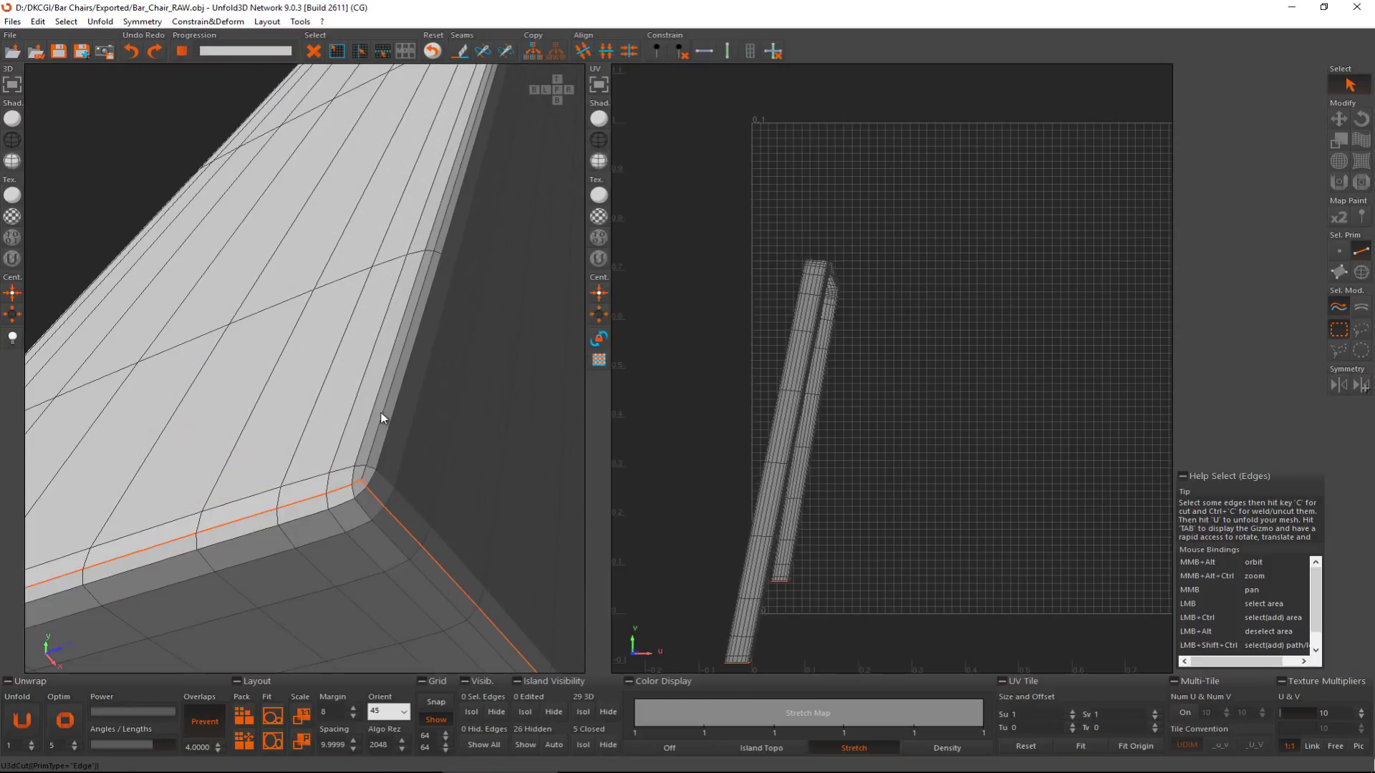
left_click(382, 413)
left_click(383, 413)
scroll(383, 413, "down", 5)
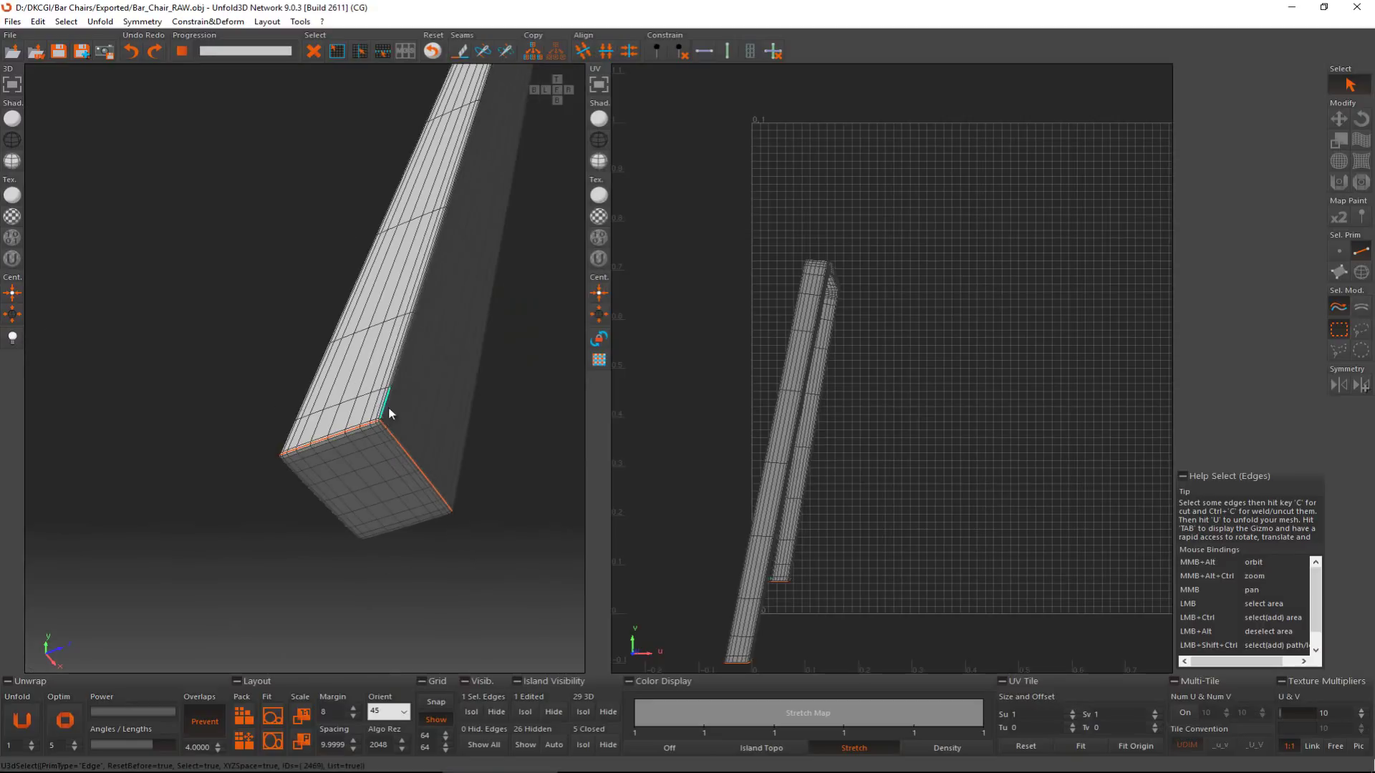
middle_click_drag(384, 412, 339, 418, "alt")
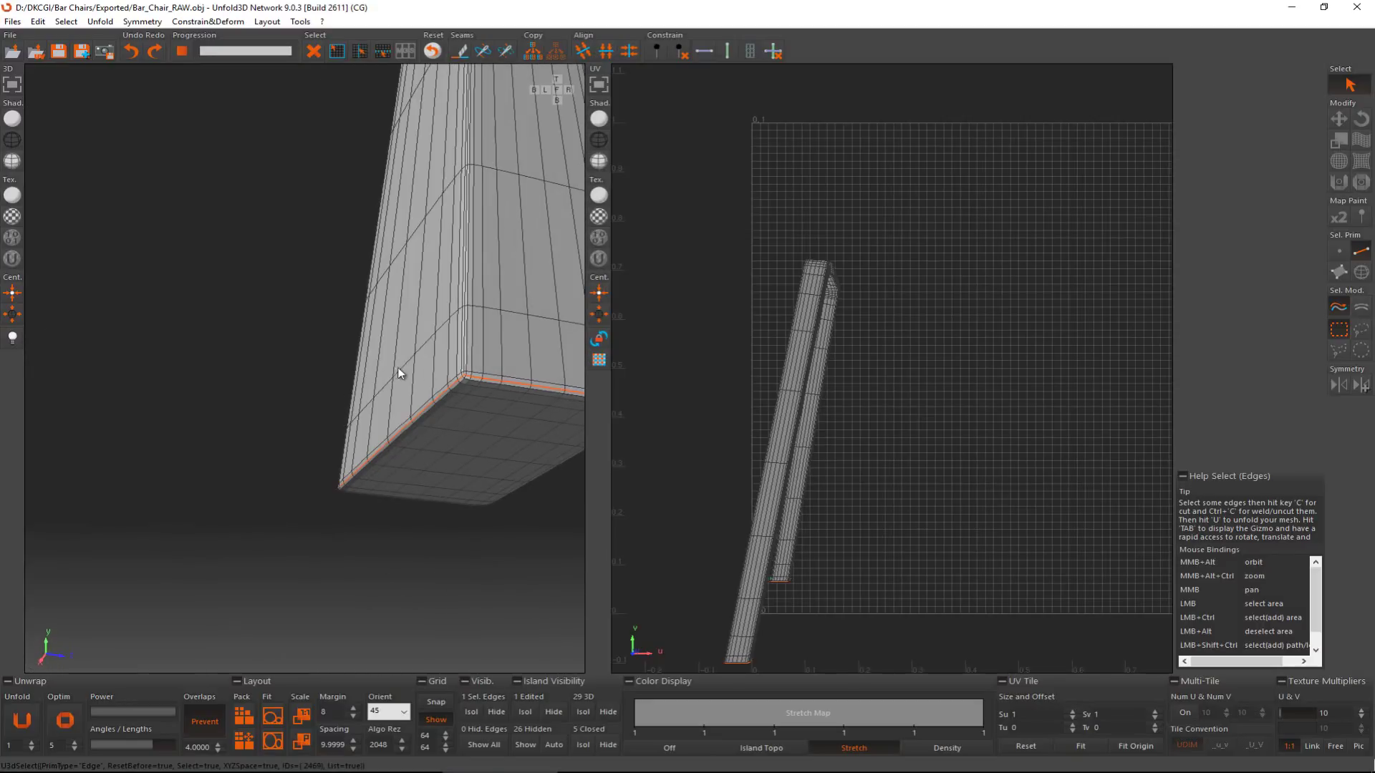
scroll(462, 370, "up", 4)
scroll(483, 364, "down", 2)
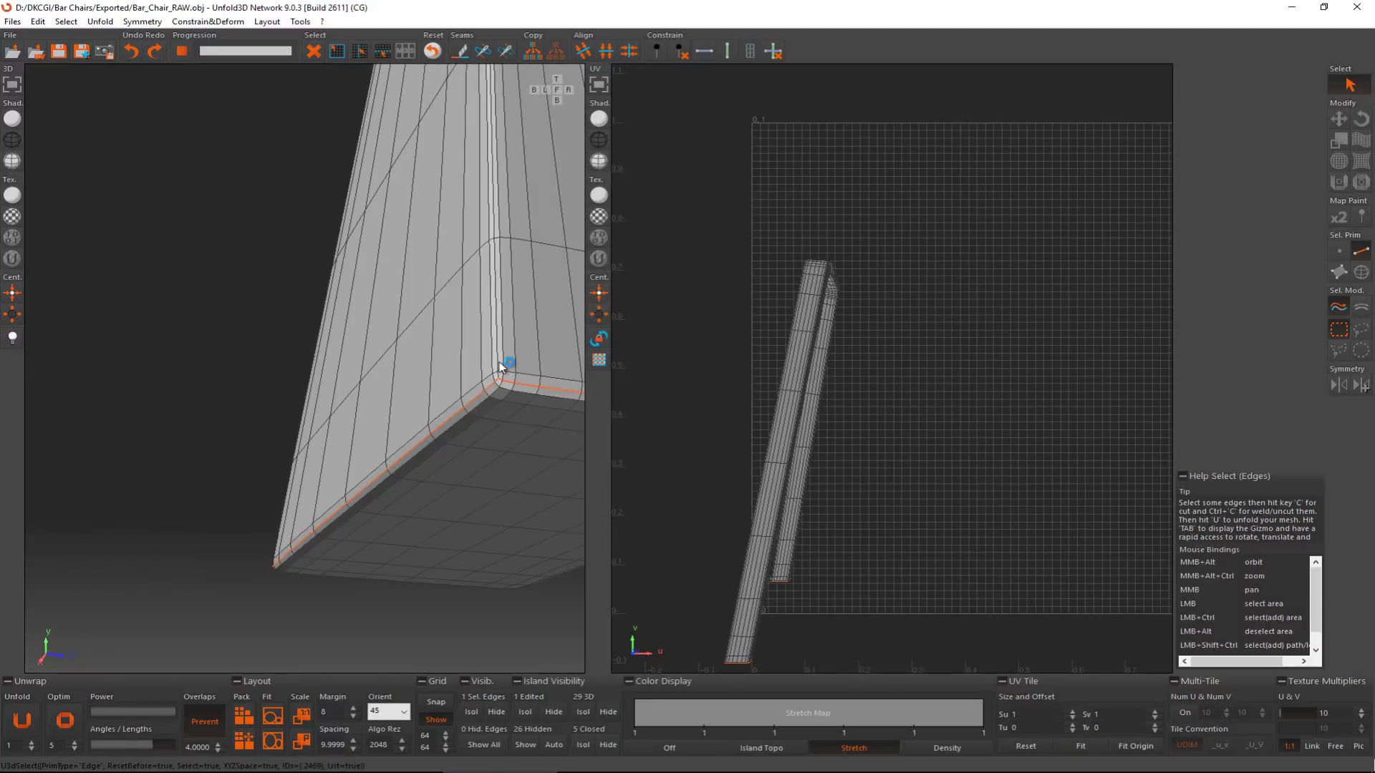
left_click(500, 362, "ctrl")
Step: Add edge segments on the other two leg corners and extend all four into loops running the whole length of the frame
scroll(500, 362, "down", 3)
mouse_move(500, 362)
middle_mouse_down("alt")
mouse_move(415, 351)
mouse_move(555, 380)
mouse_move(340, 362)
mouse_move(482, 371)
middle_mouse_up("alt")
scroll(484, 374, "up", 6)
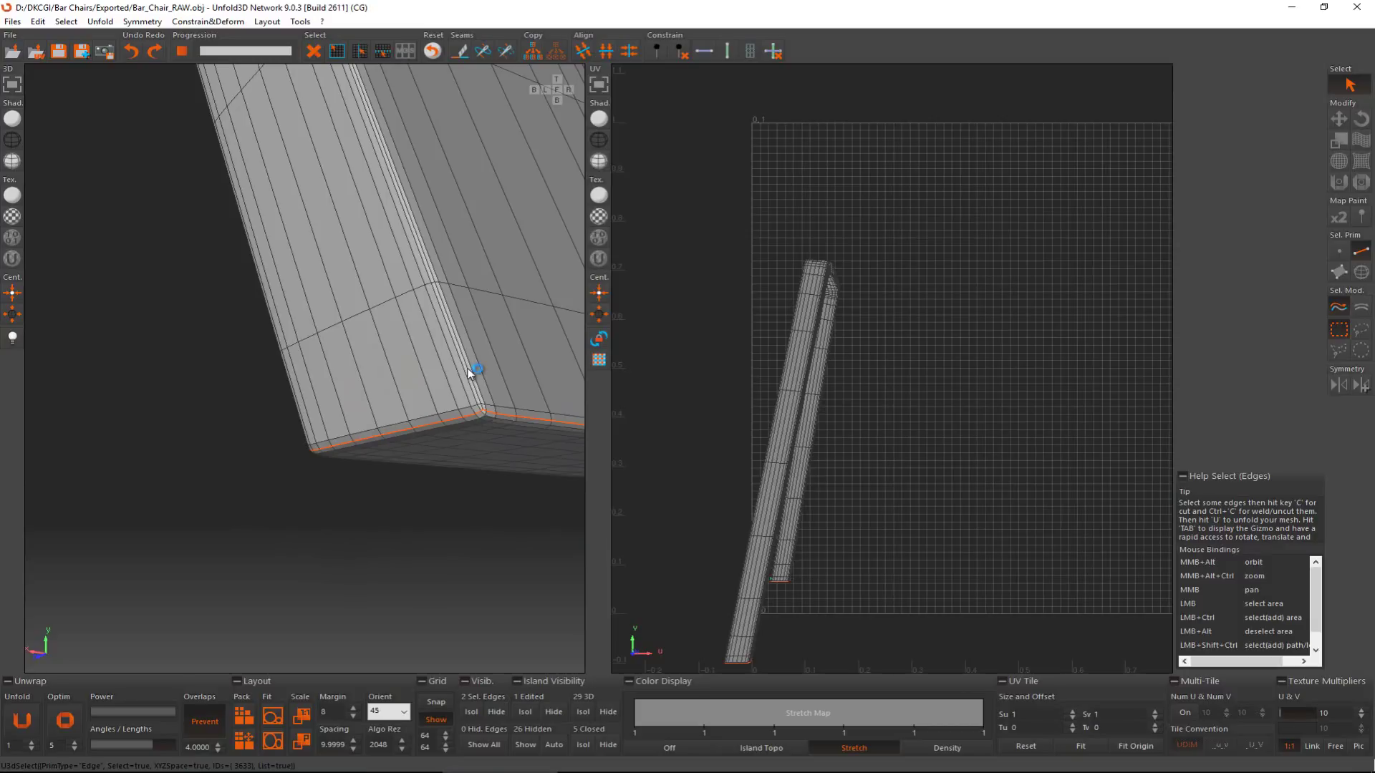
left_click(470, 373, "ctrl")
scroll(493, 364, "down", 8)
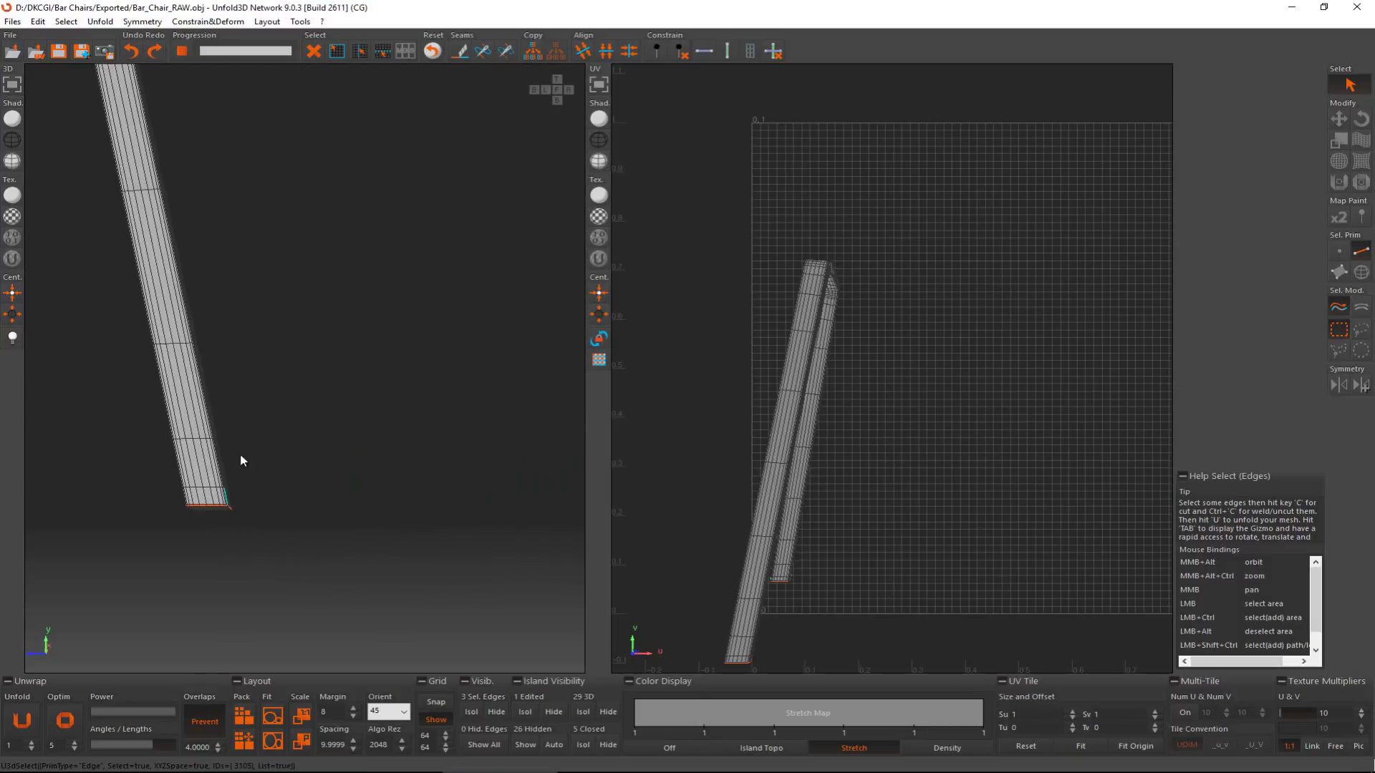
middle_click_drag(241, 460, 315, 379, "alt")
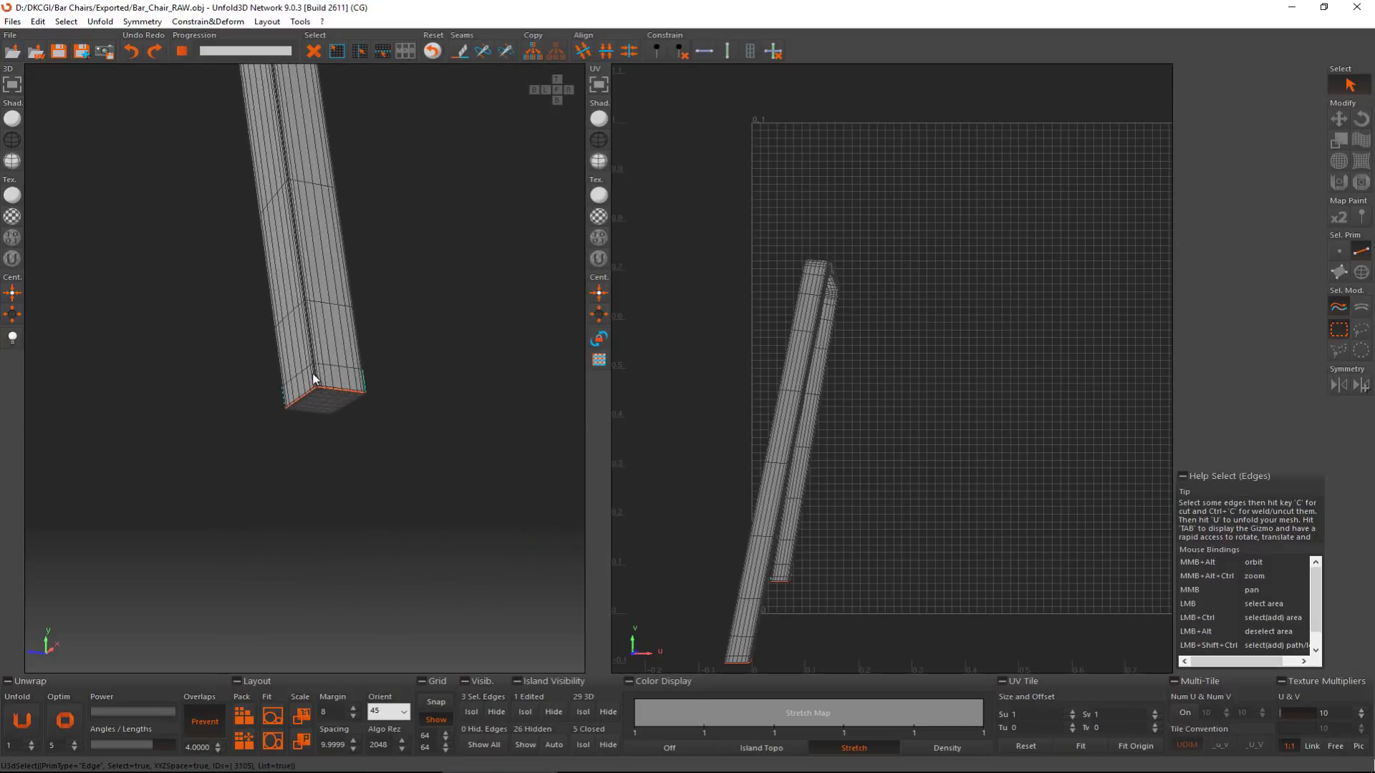
scroll(313, 378, "up", 5)
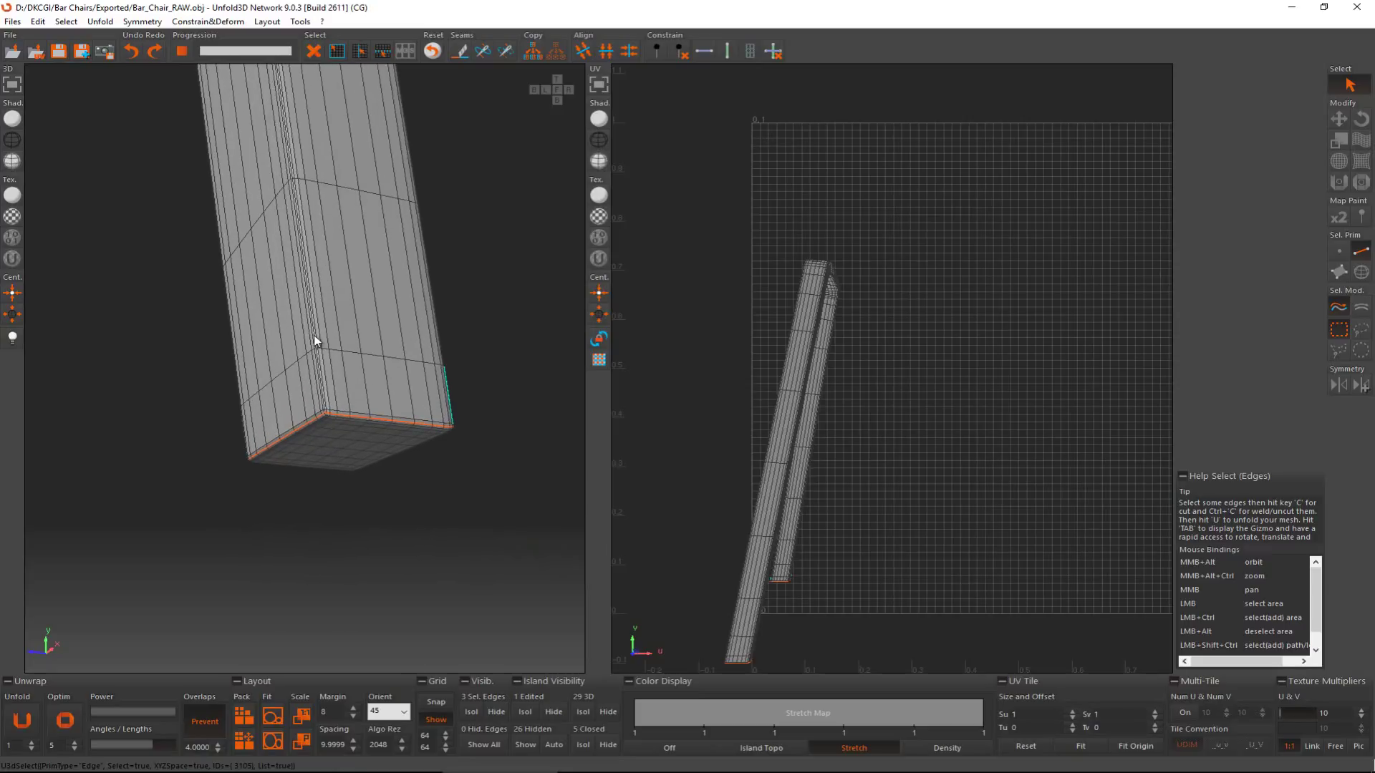
left_click(315, 336, "ctrl")
double_click(315, 337, "ctrl")
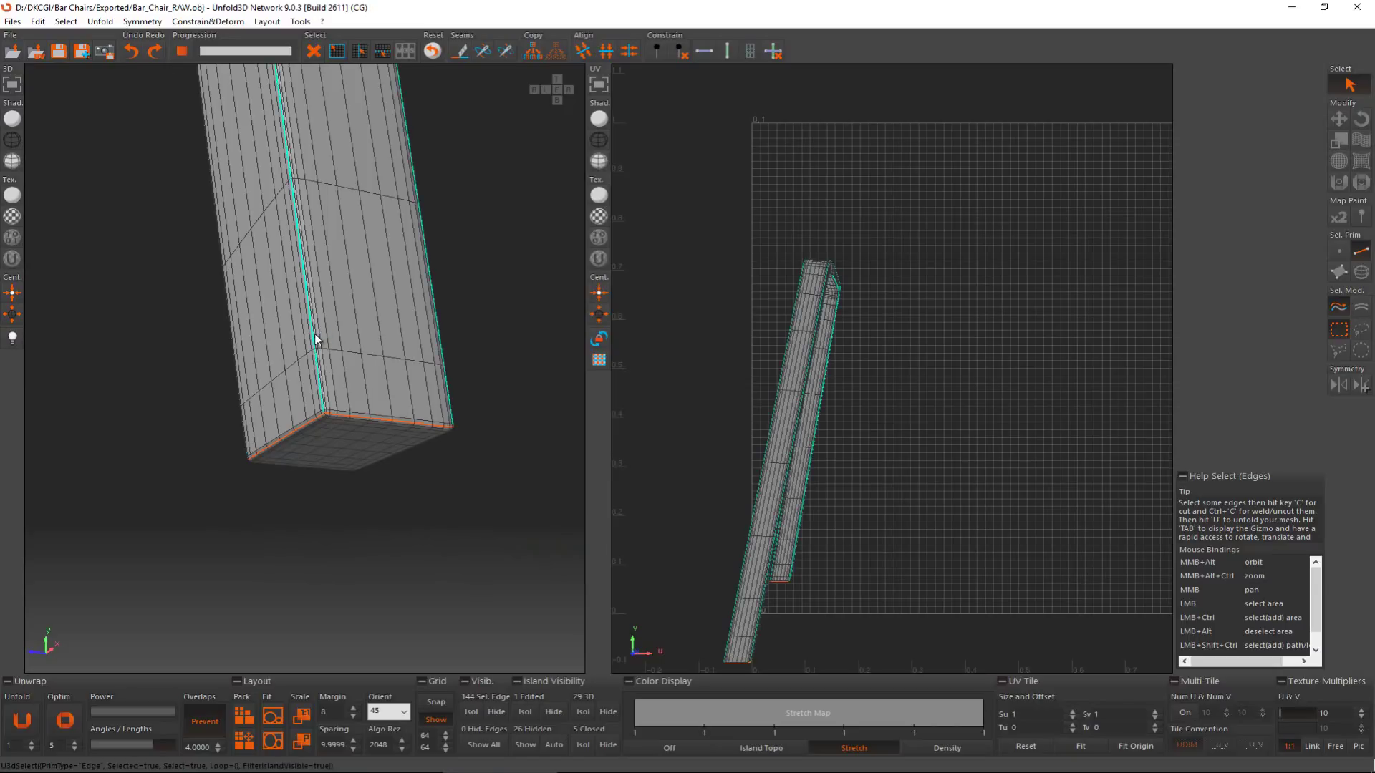
Step: Cut the four lengthwise corner loops as seams and unfold the leg frame
scroll(315, 336, "down", 5)
middle_click_drag(298, 338, 324, 446)
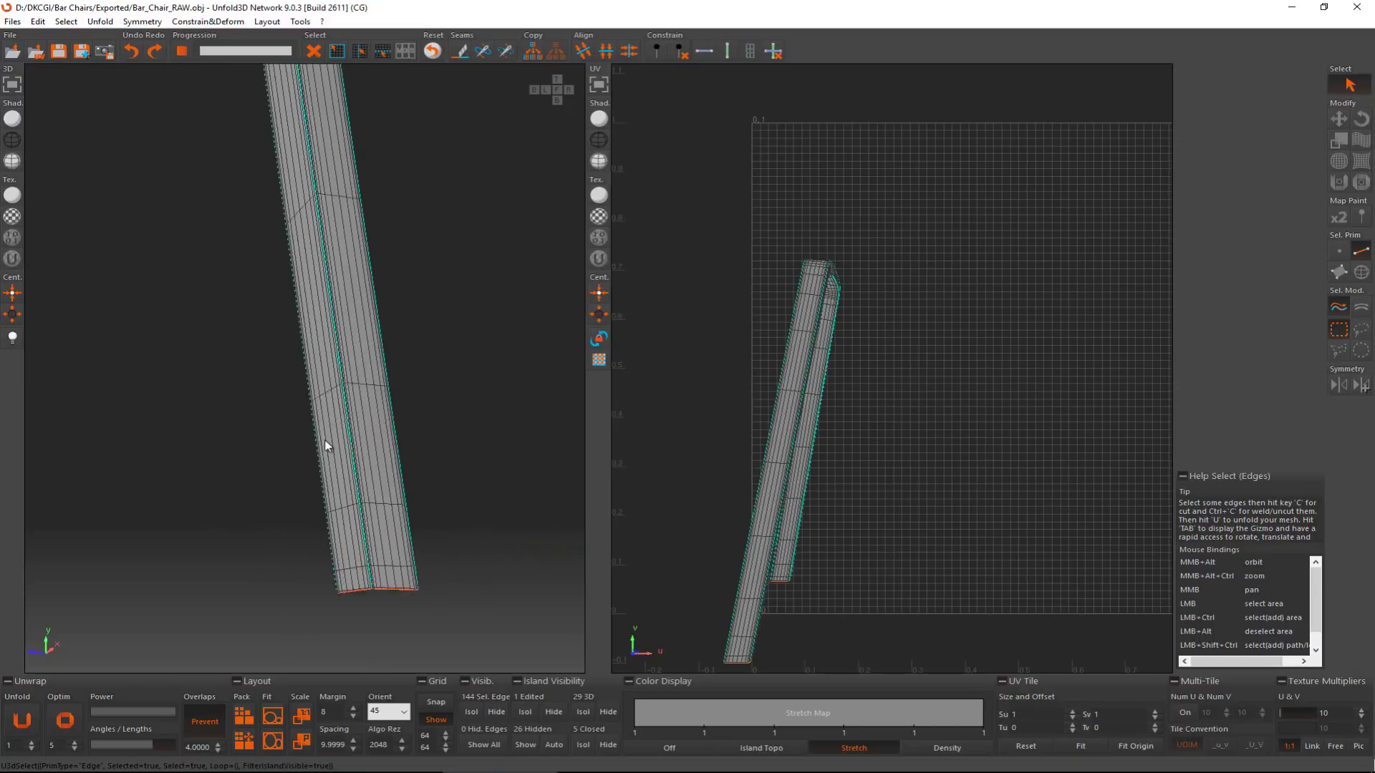
scroll(325, 445, "down", 6)
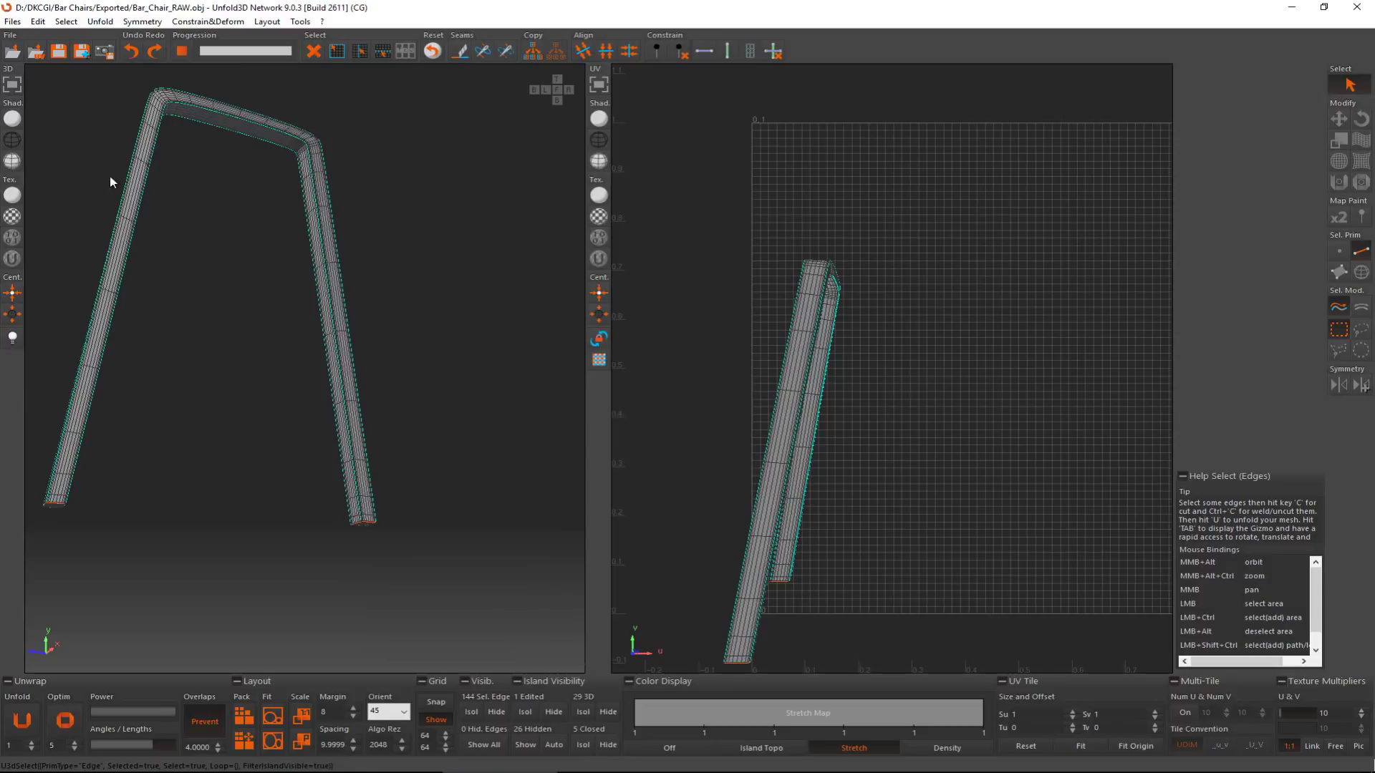
key("c")
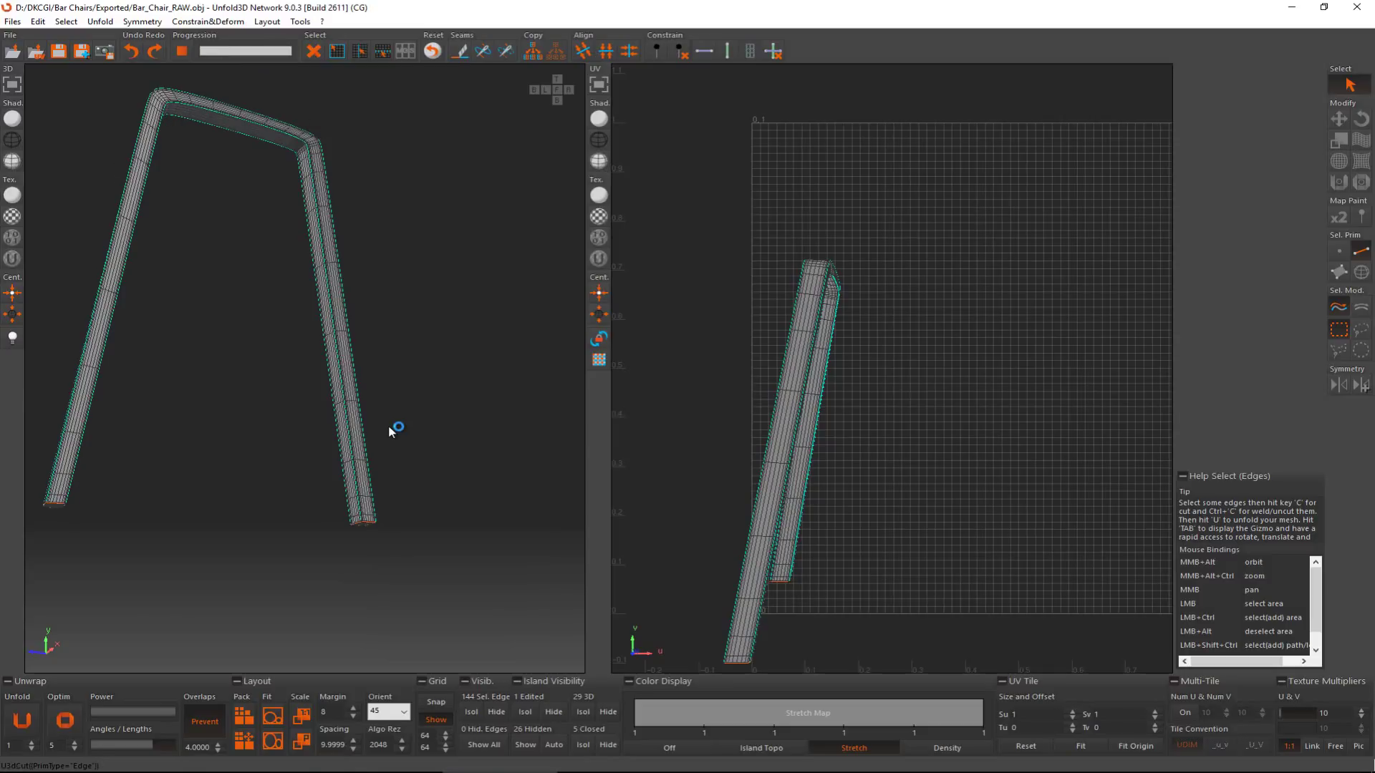
middle_click_drag(364, 435, 207, 410, "alt")
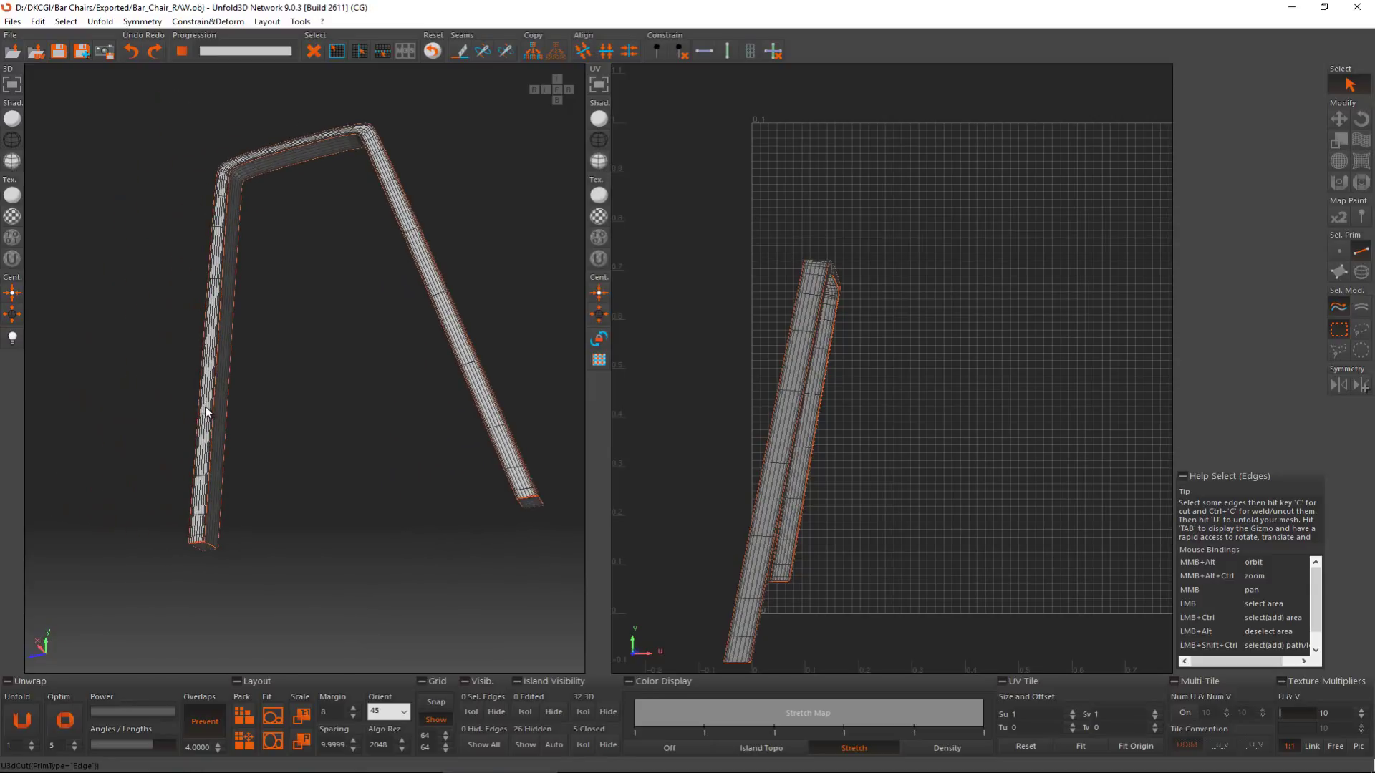
left_click(34, 721)
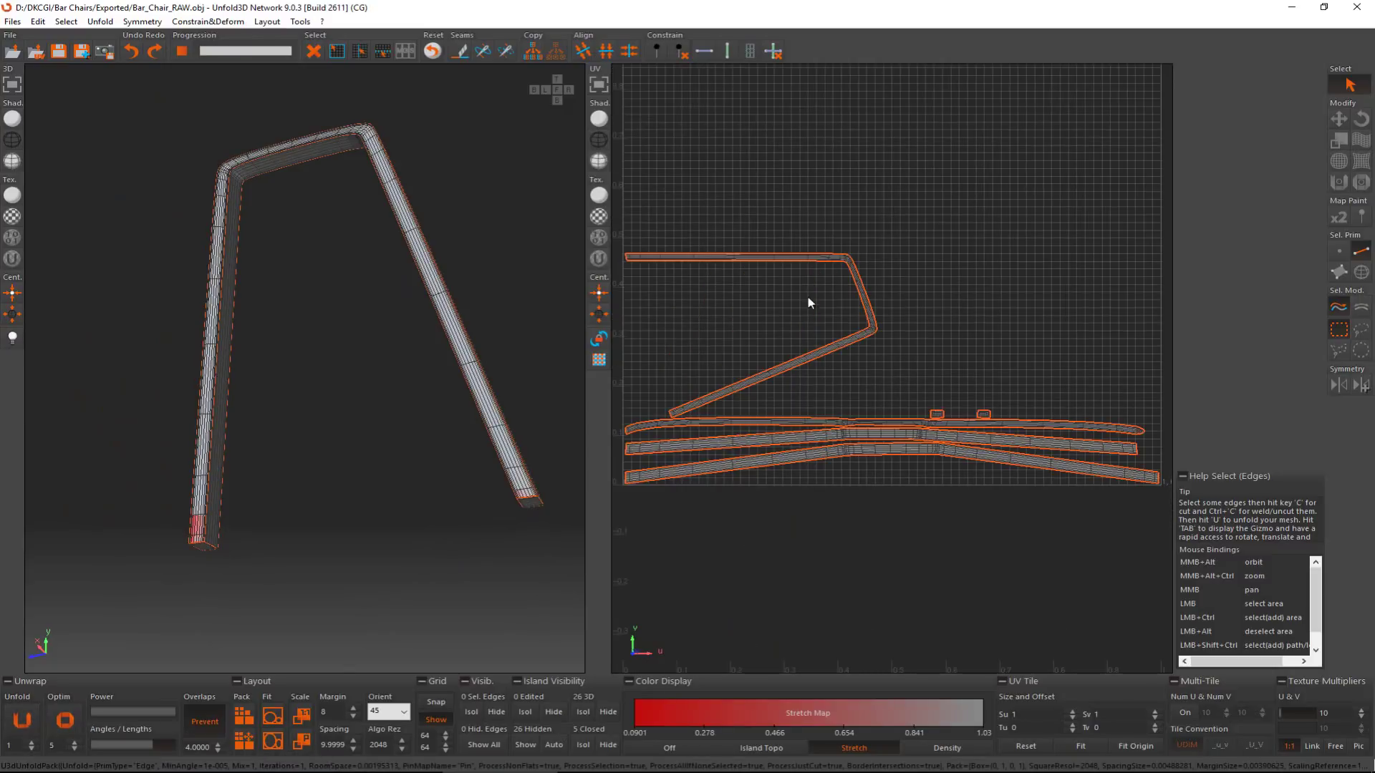
Step: Optimize the unfolded leg frame islands to reduce their stretching
scroll(904, 433, "down", 2)
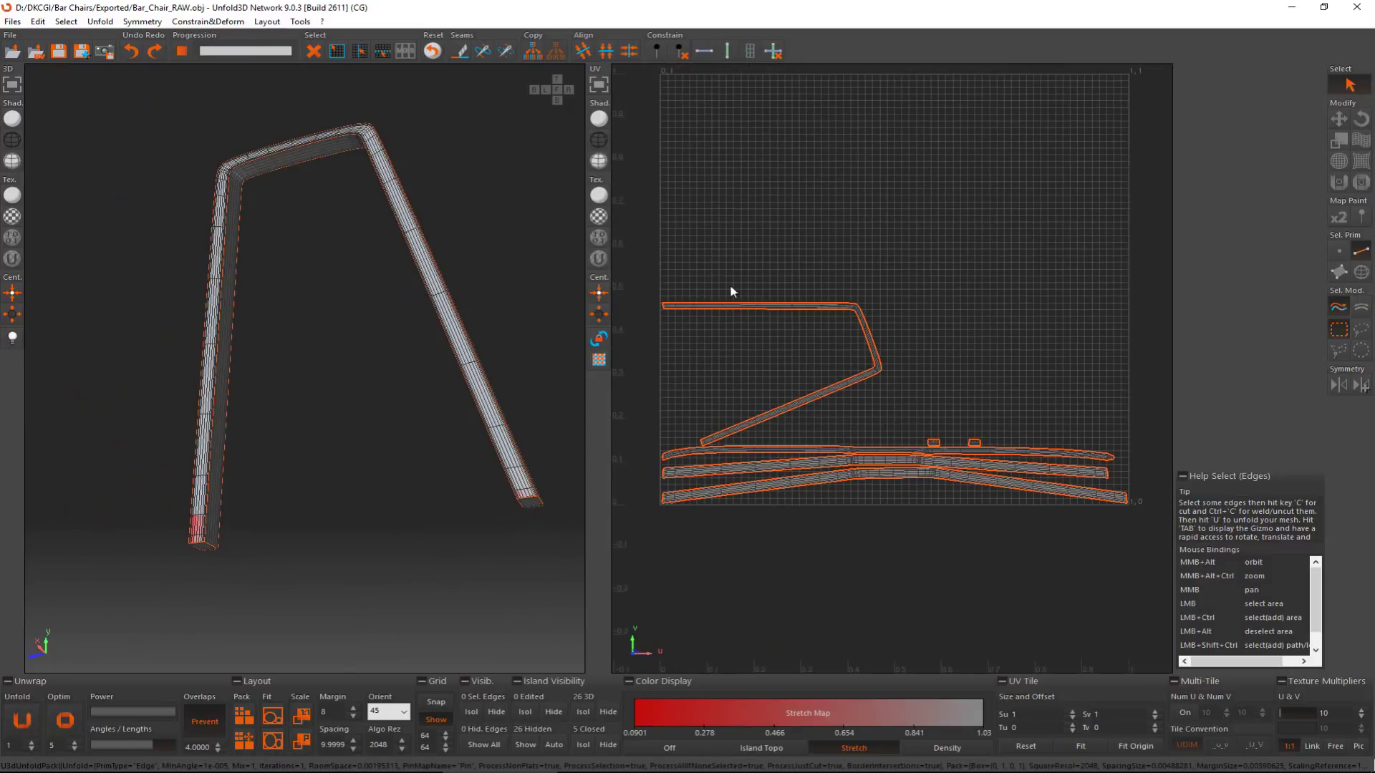
left_click(74, 721)
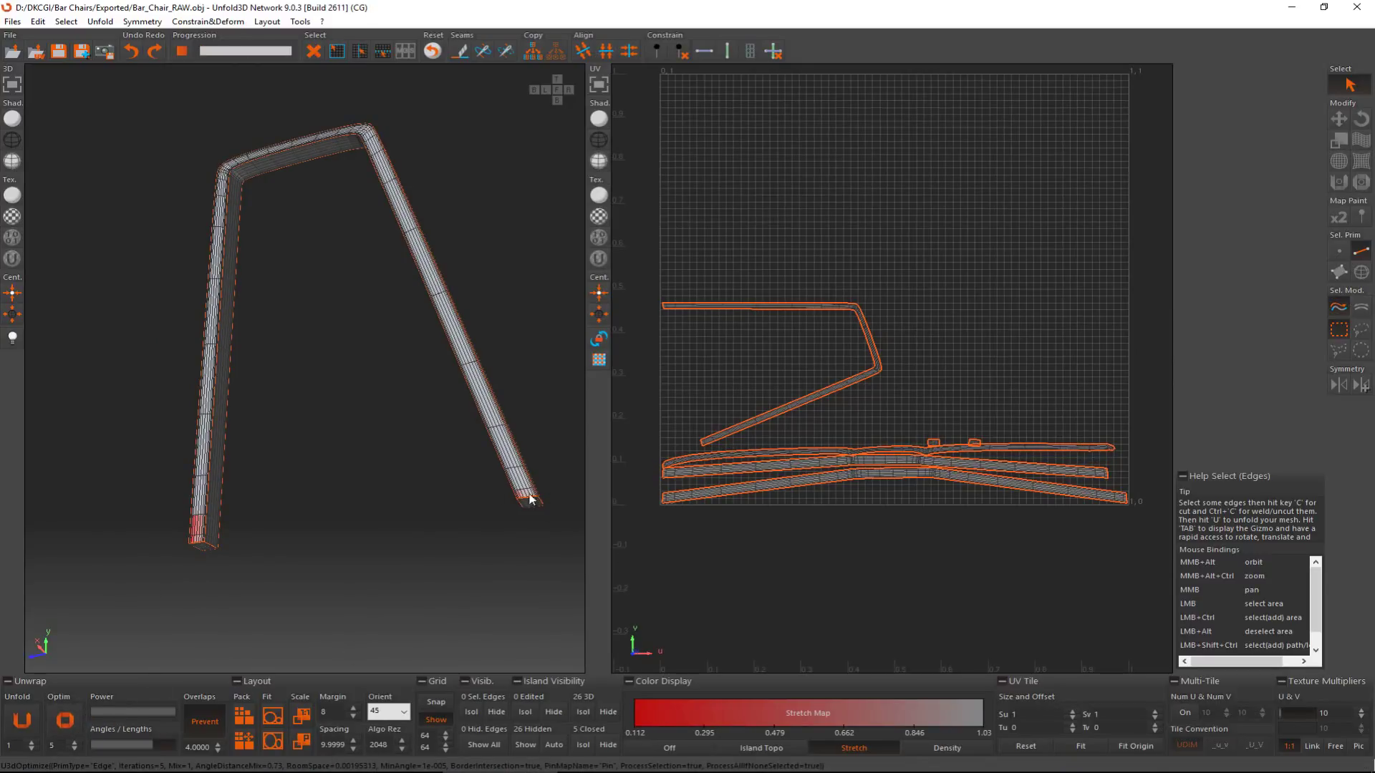
Step: Rotate the bent leg frame island about 72 degrees so it stands upright, and move it below the UV tile
key("F4")
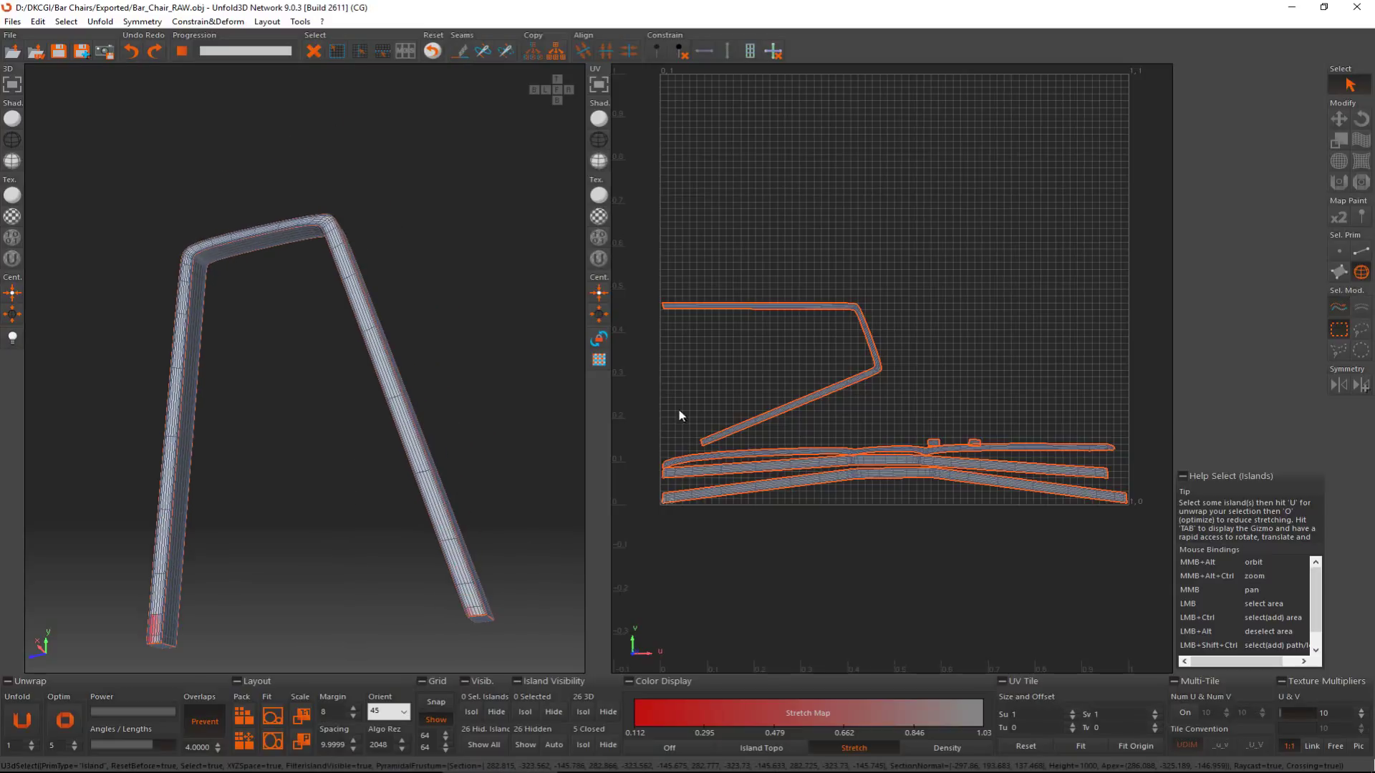
left_click(872, 377)
key("e")
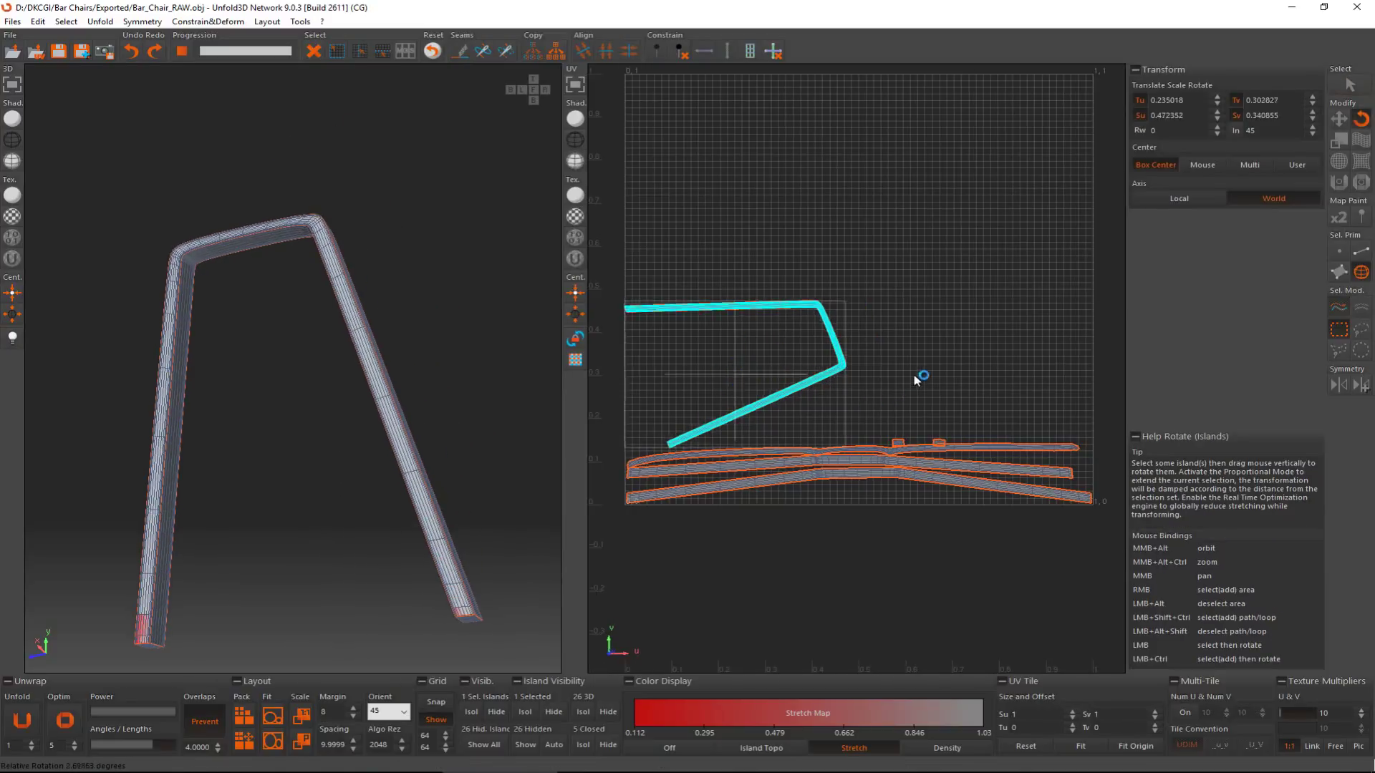
left_click_drag(920, 378, 922, 295)
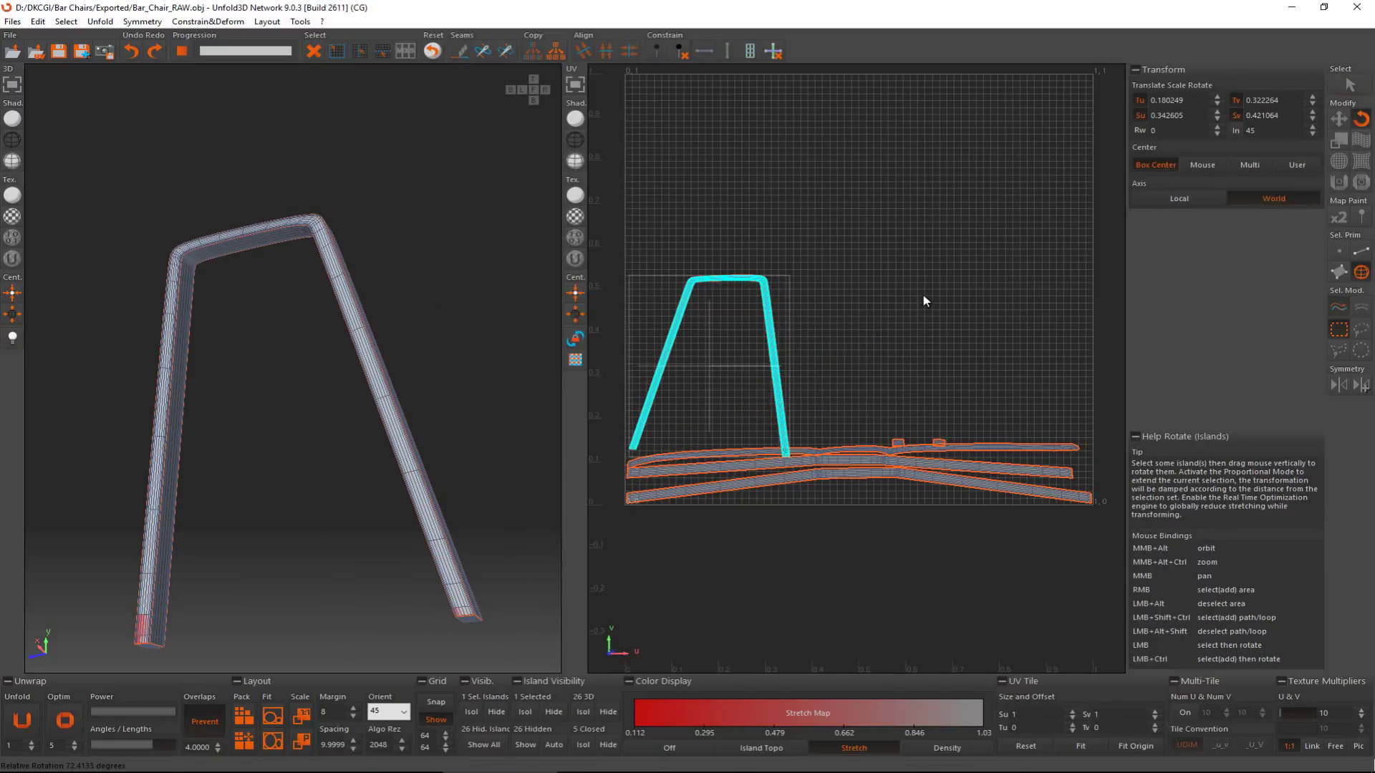
key("w")
left_click_drag(884, 346, 852, 564)
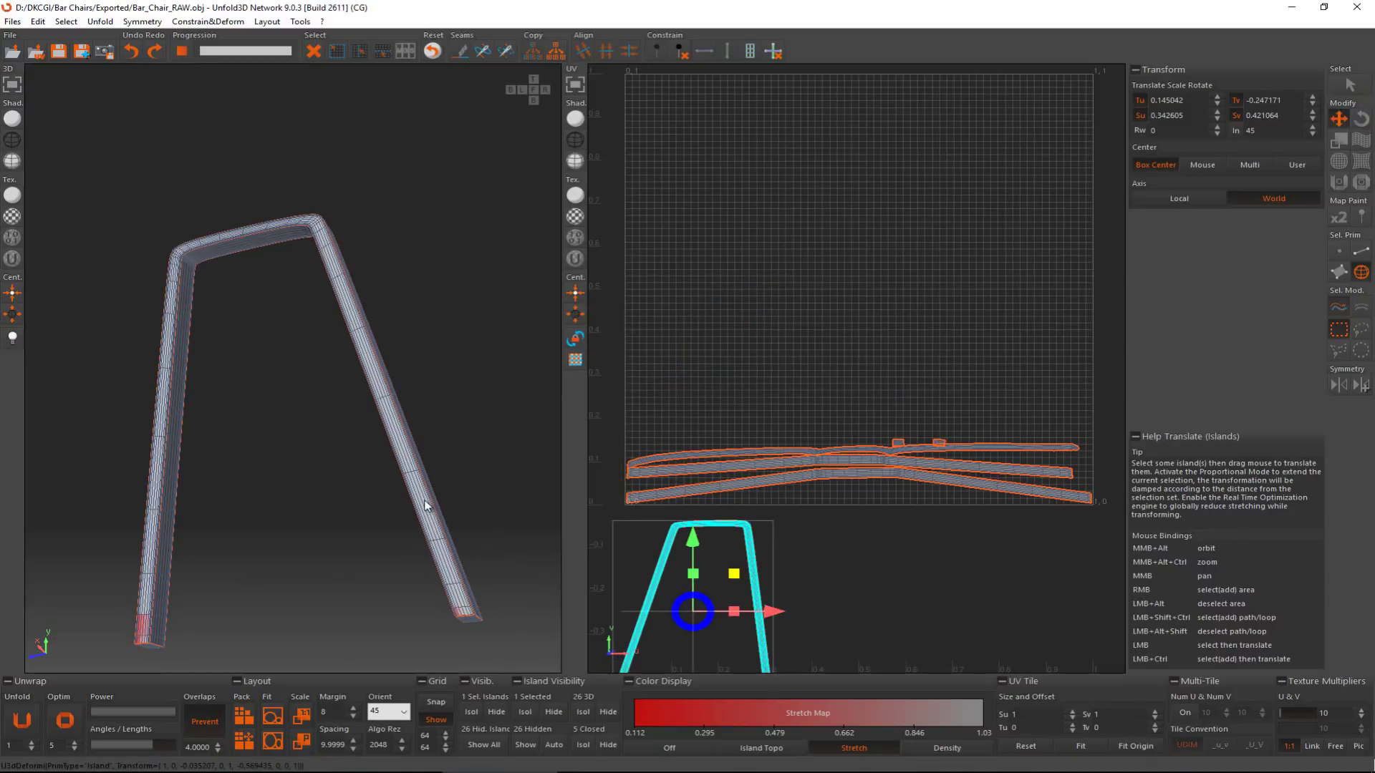
Step: Load the Seamless_Wood image as the user texture and display it on the model in the 3D view
middle_click_drag(425, 504, 384, 492, "alt")
left_click(375, 497)
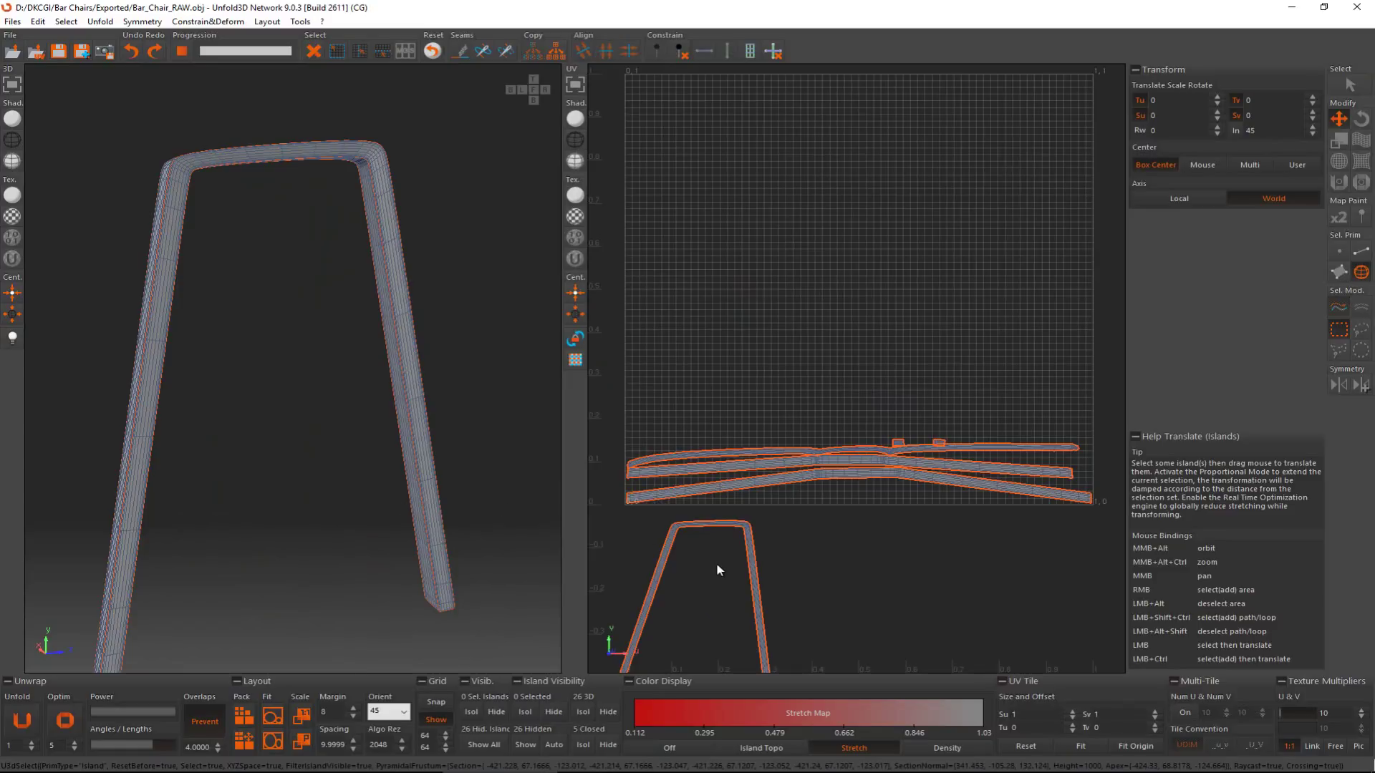
middle_click_drag(179, 332, 251, 230, "alt")
scroll(715, 554, "up", 1)
scroll(673, 520, "down", 2)
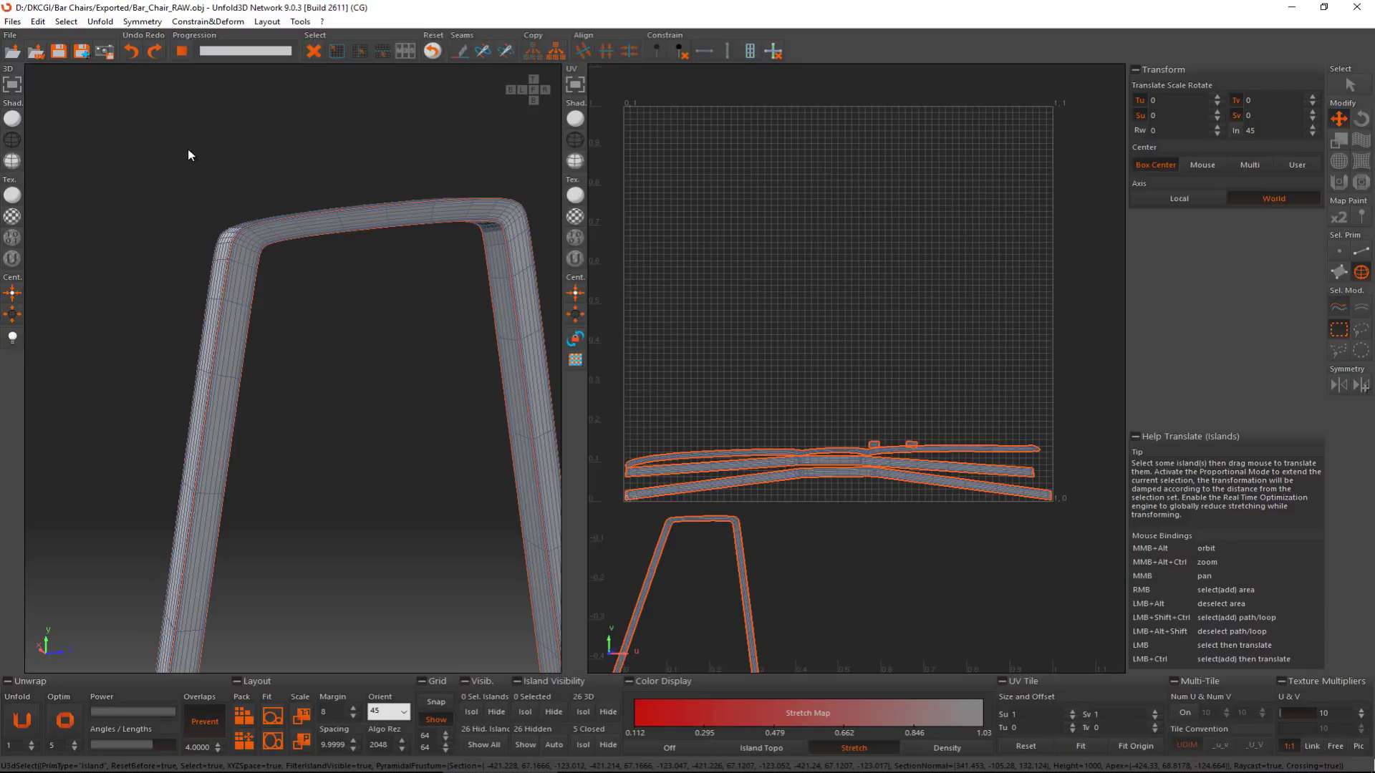
left_click(14, 25)
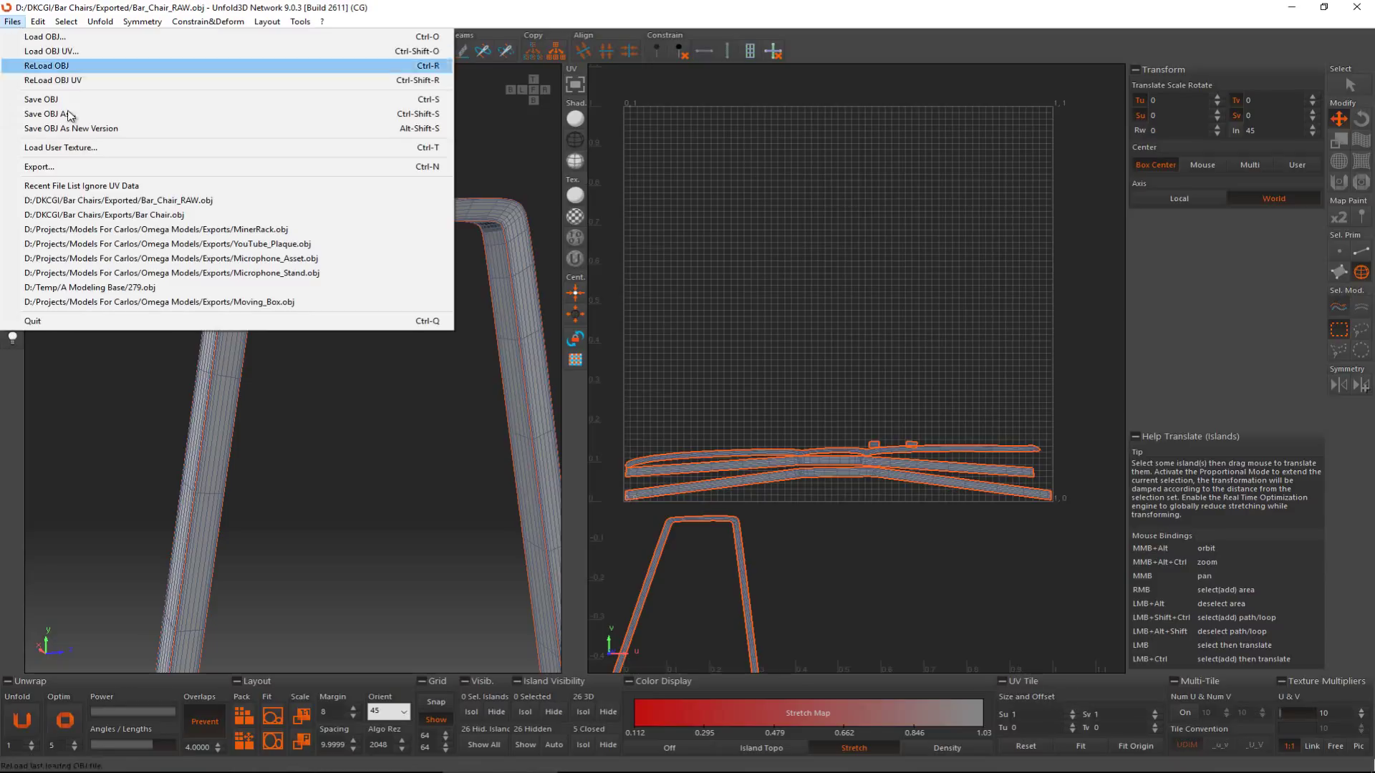
left_click(98, 150)
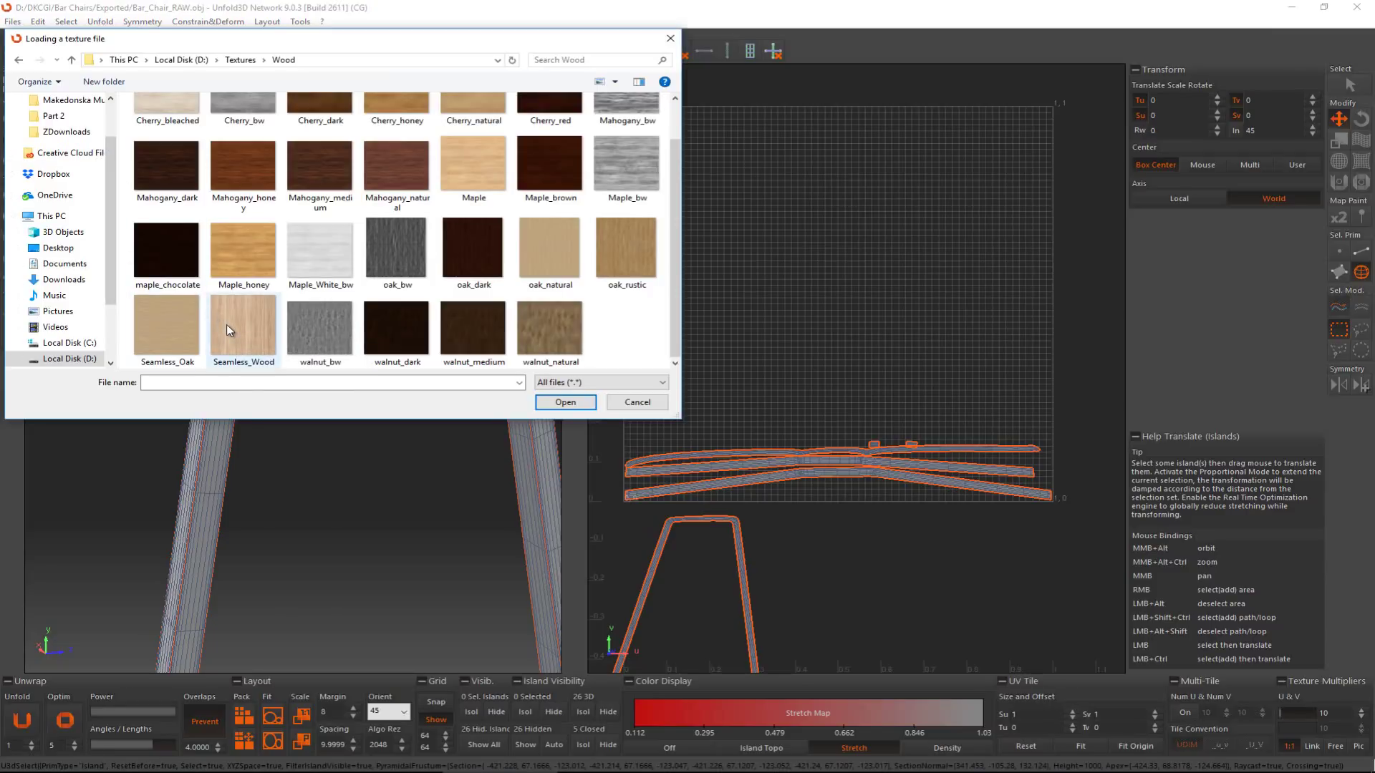
left_click(258, 332)
double_click(256, 329)
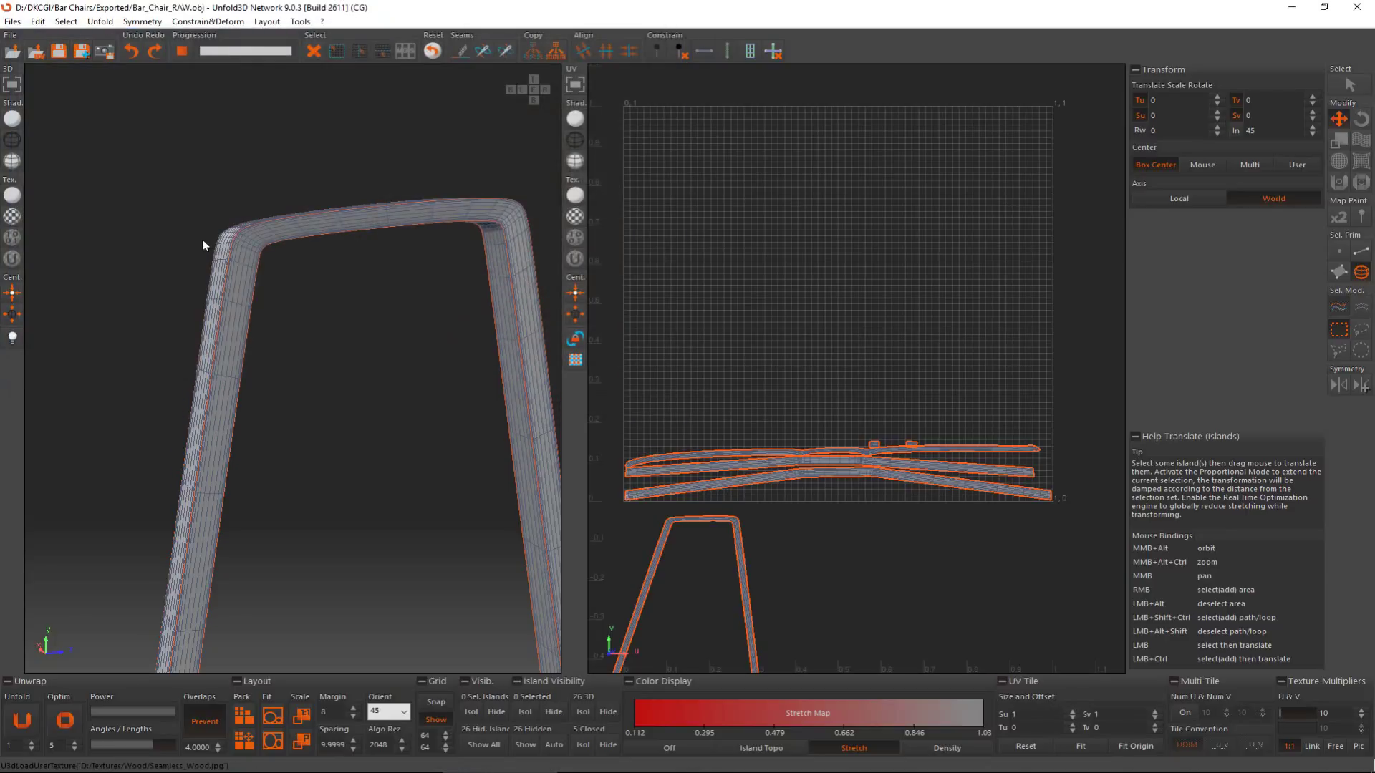
left_click(12, 258)
Step: Hide the polygon wireframe in the 3D view so the wood texture shows without mesh lines around the frame corner
scroll(294, 267, "up", 2)
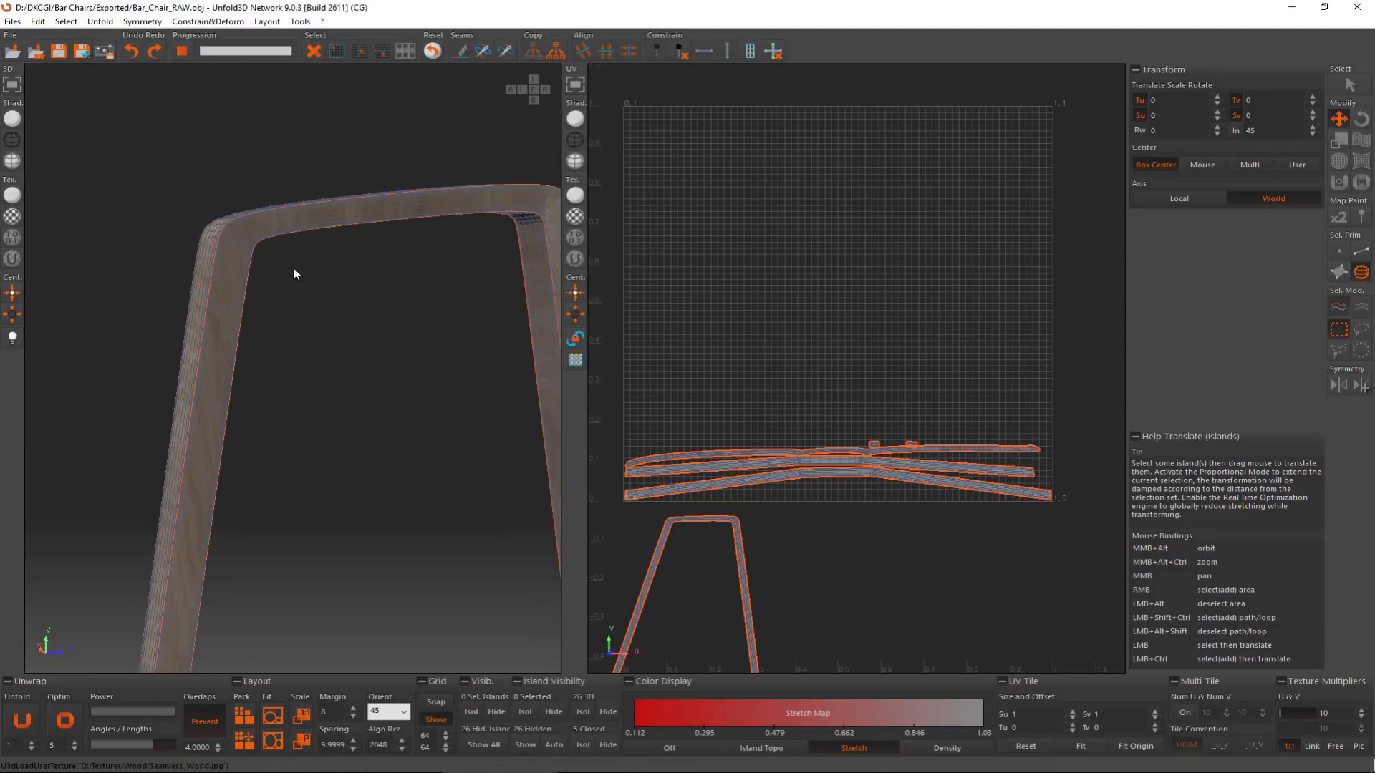
scroll(294, 273, "up", 5)
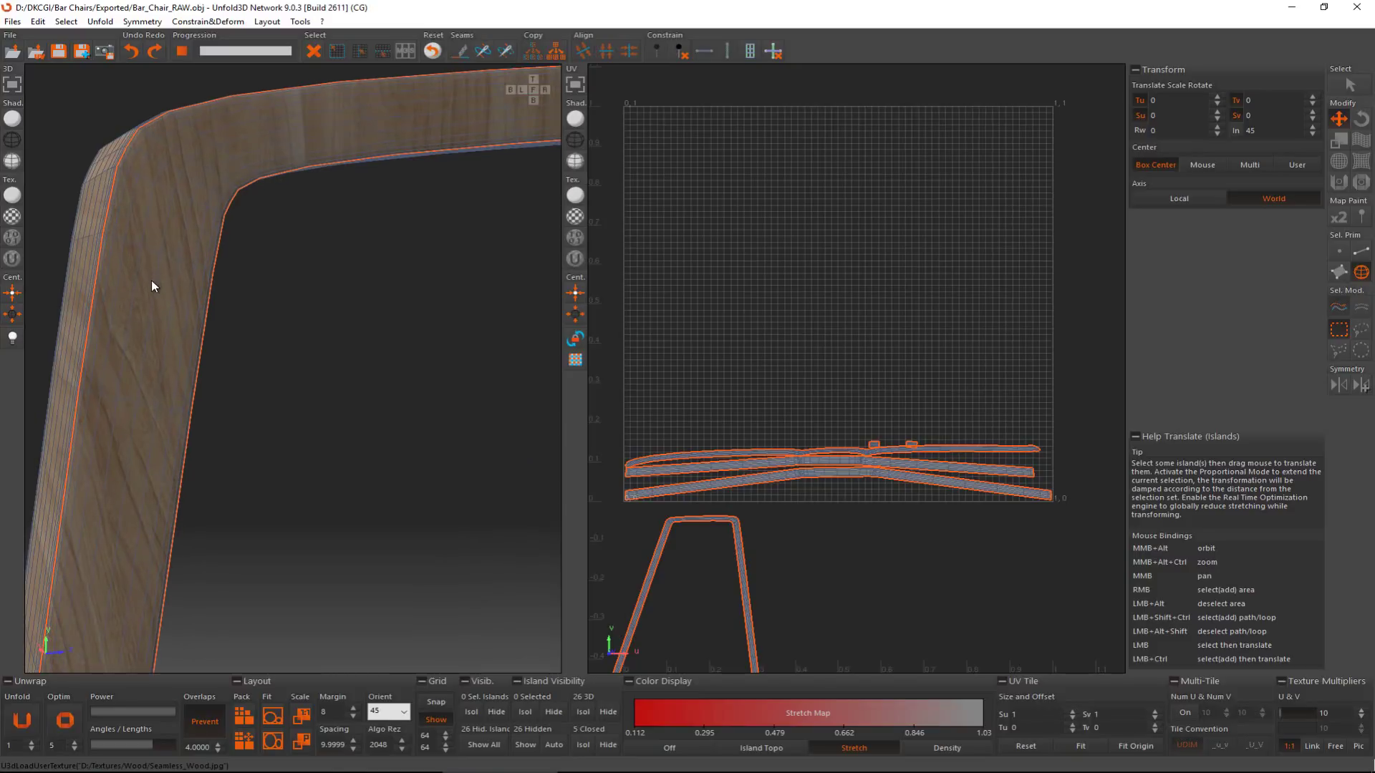
left_click(342, 285)
middle_click_drag(229, 238, 143, 210, "alt")
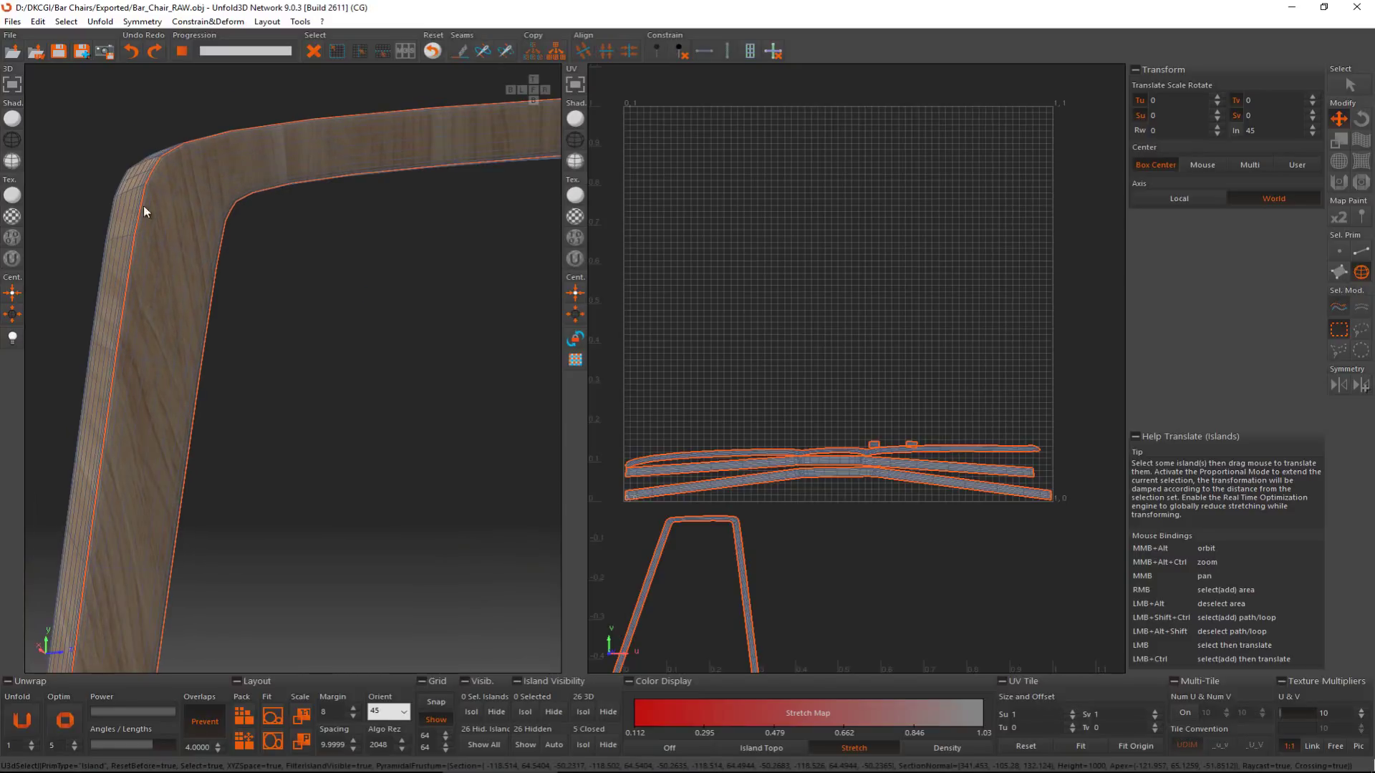
left_click(13, 120)
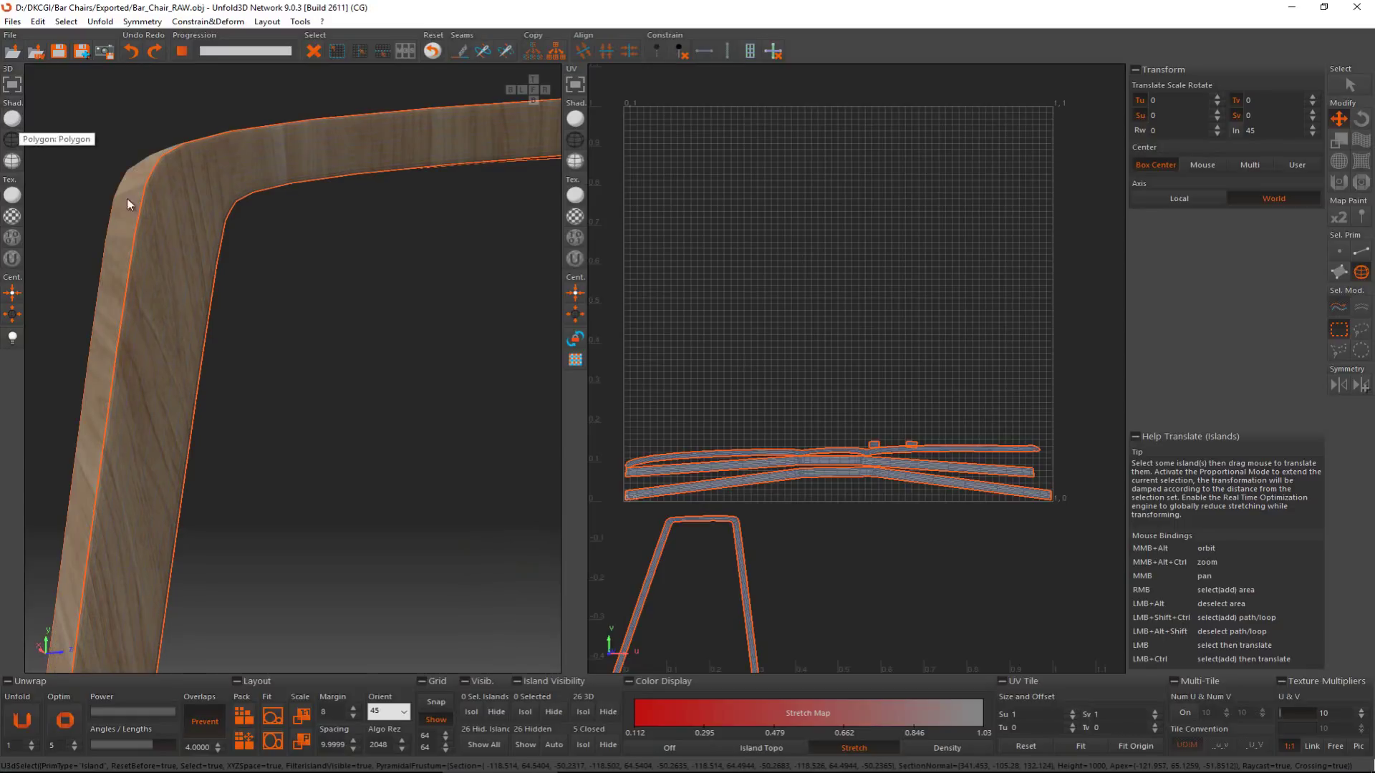
Step: Examine the wood grain direction along the leg frame's sides and corners, and compare it with the bent UV island
middle_click_drag(216, 252, 256, 229, "alt")
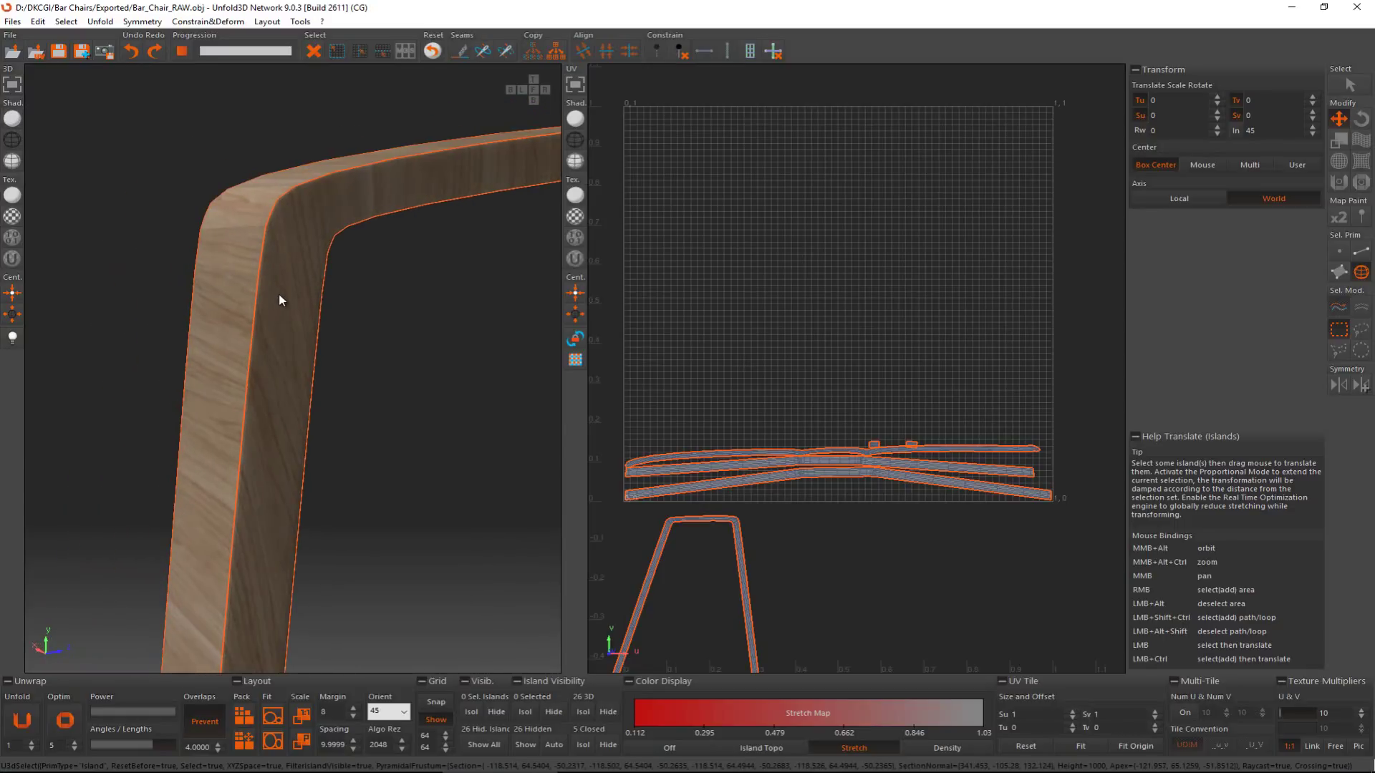
middle_click_drag(278, 293, 321, 278, "ctrl+alt")
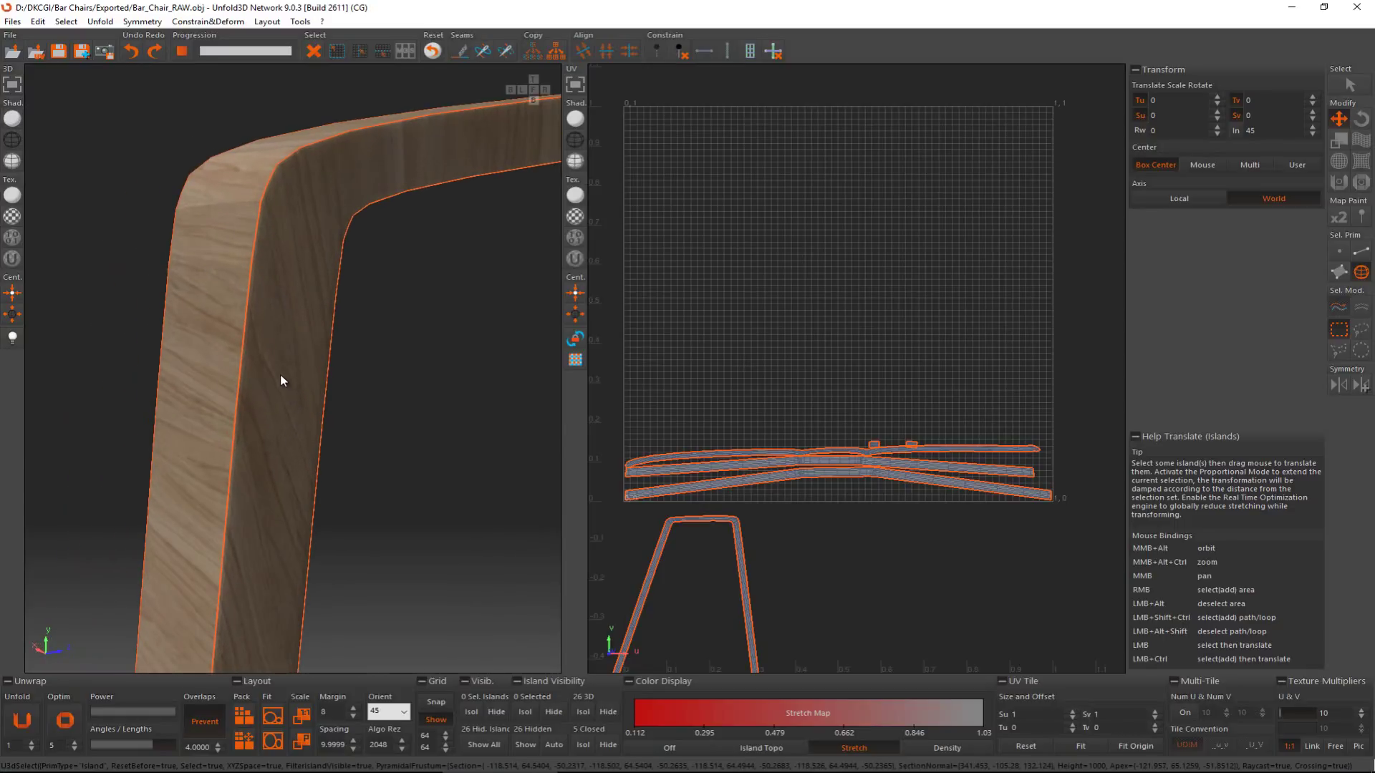
middle_click_drag(281, 376, 113, 444, "alt")
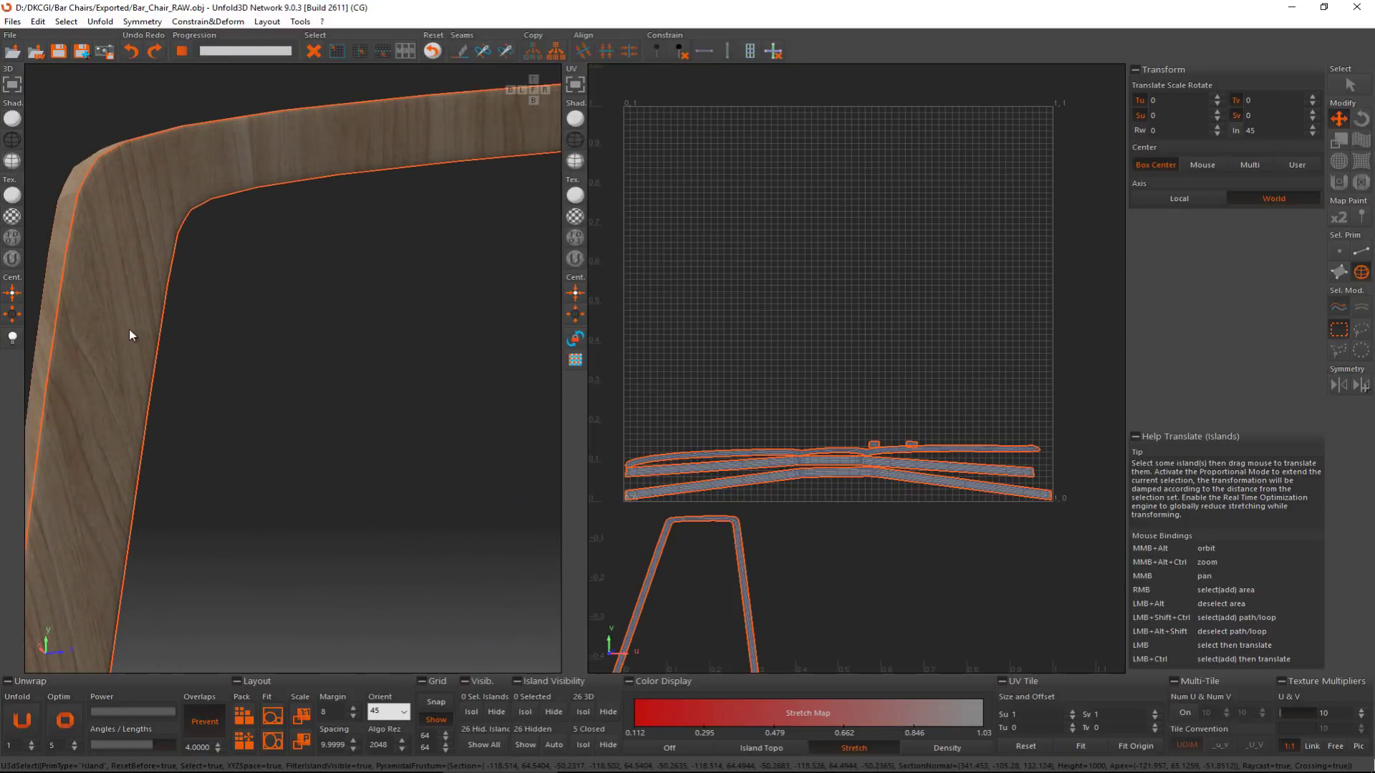
scroll(134, 295, "down", 6)
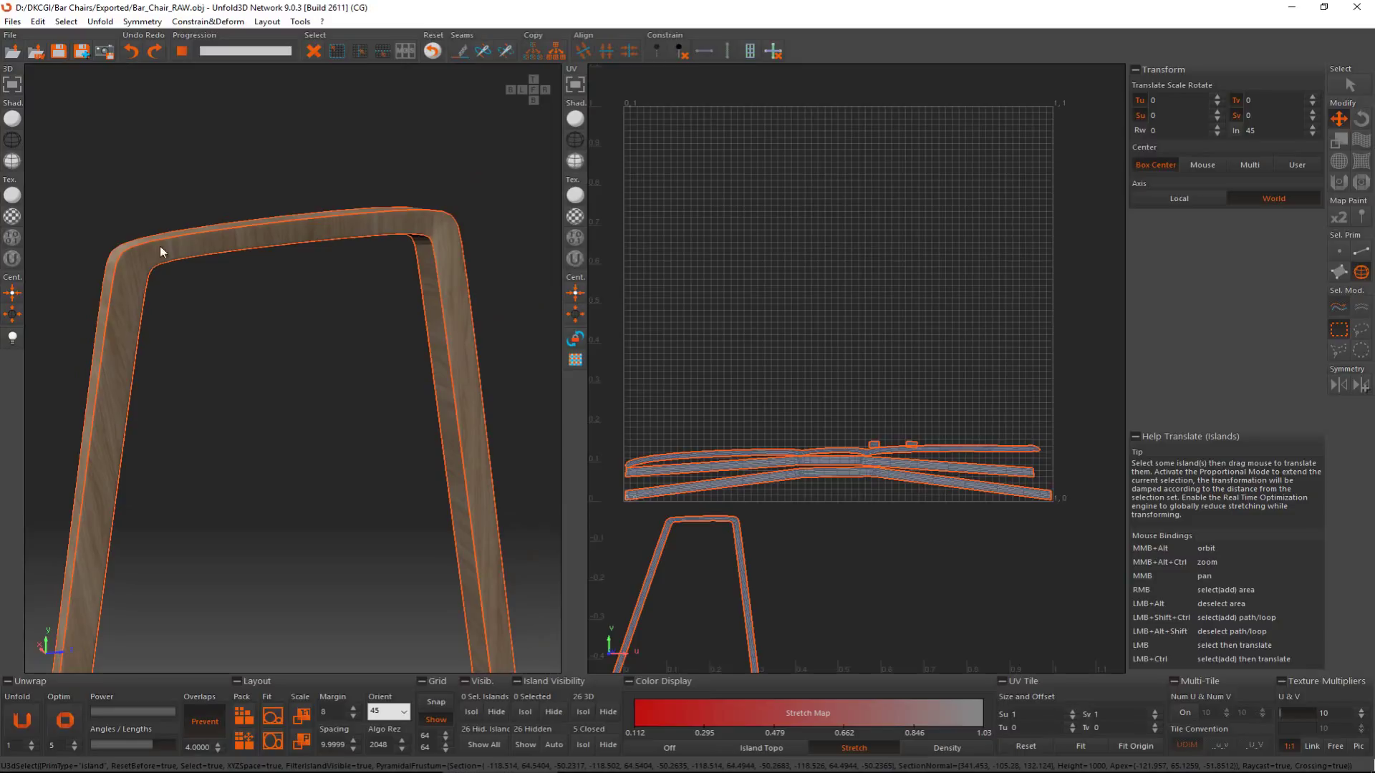
middle_click_drag(269, 235, 228, 247, "alt")
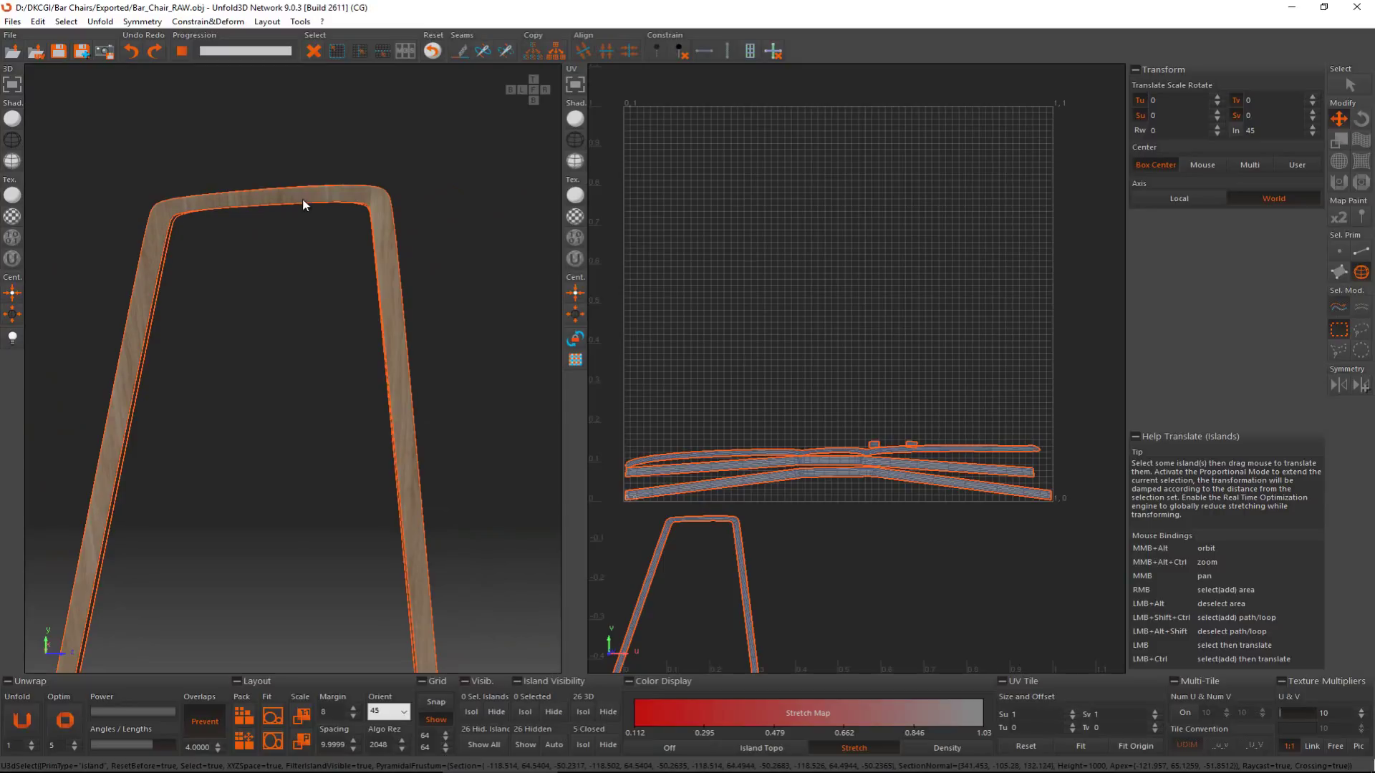
scroll(361, 207, "up", 3)
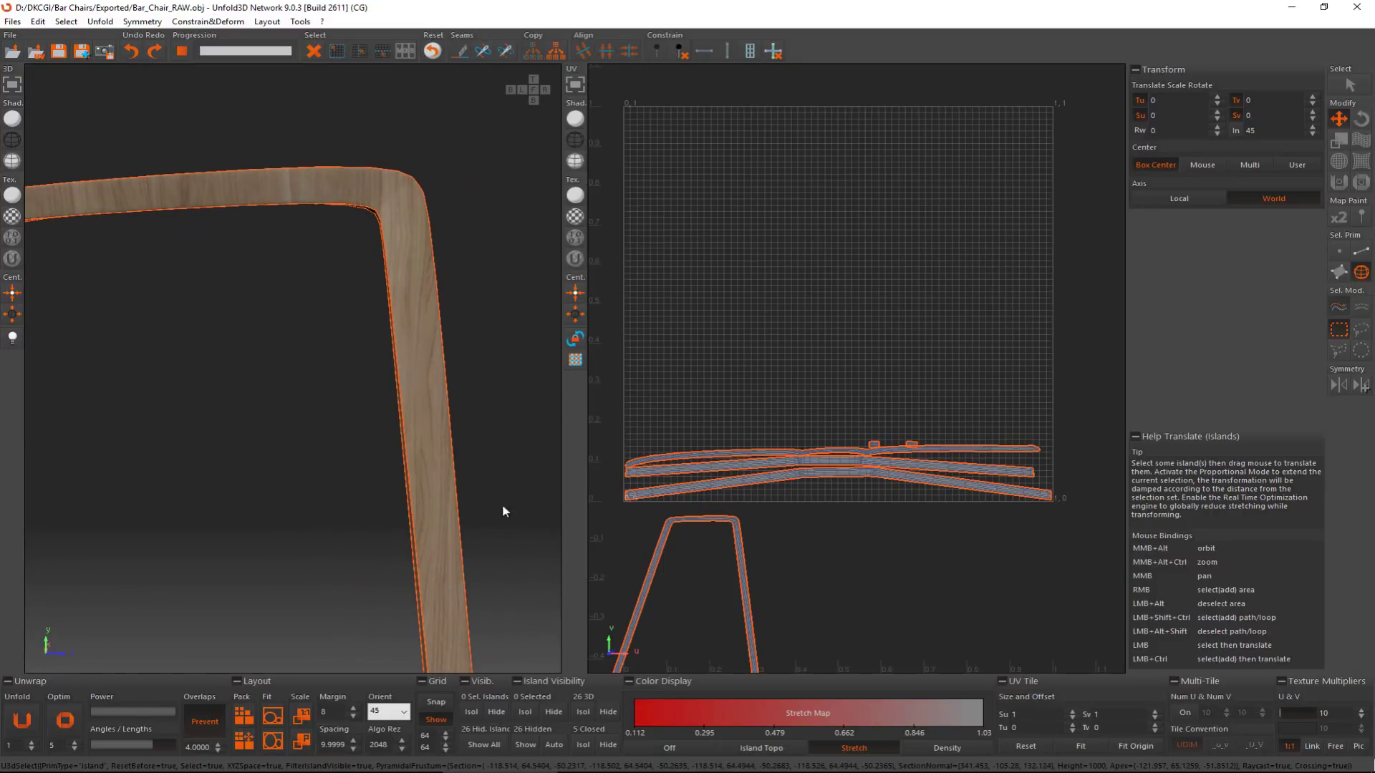
scroll(684, 566, "up", 5)
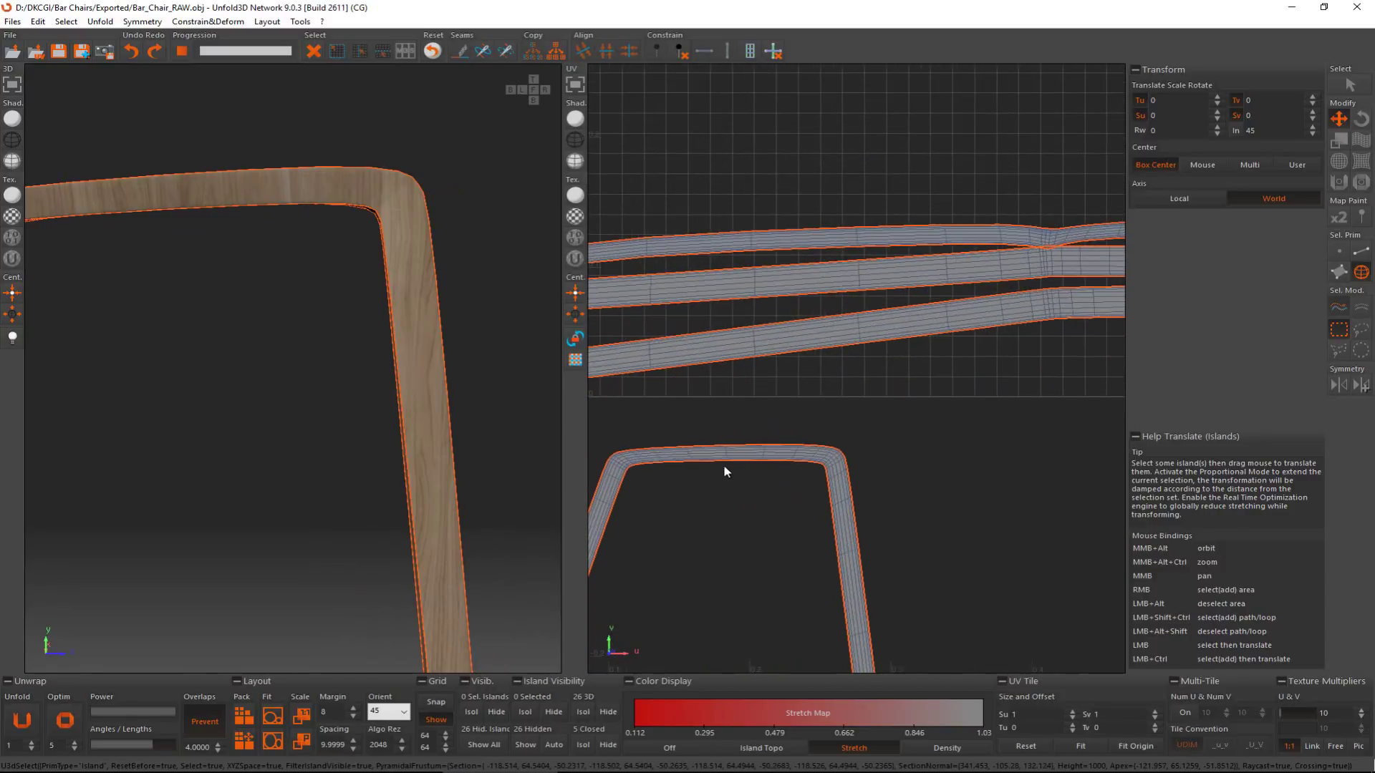
scroll(791, 389, "down", 5)
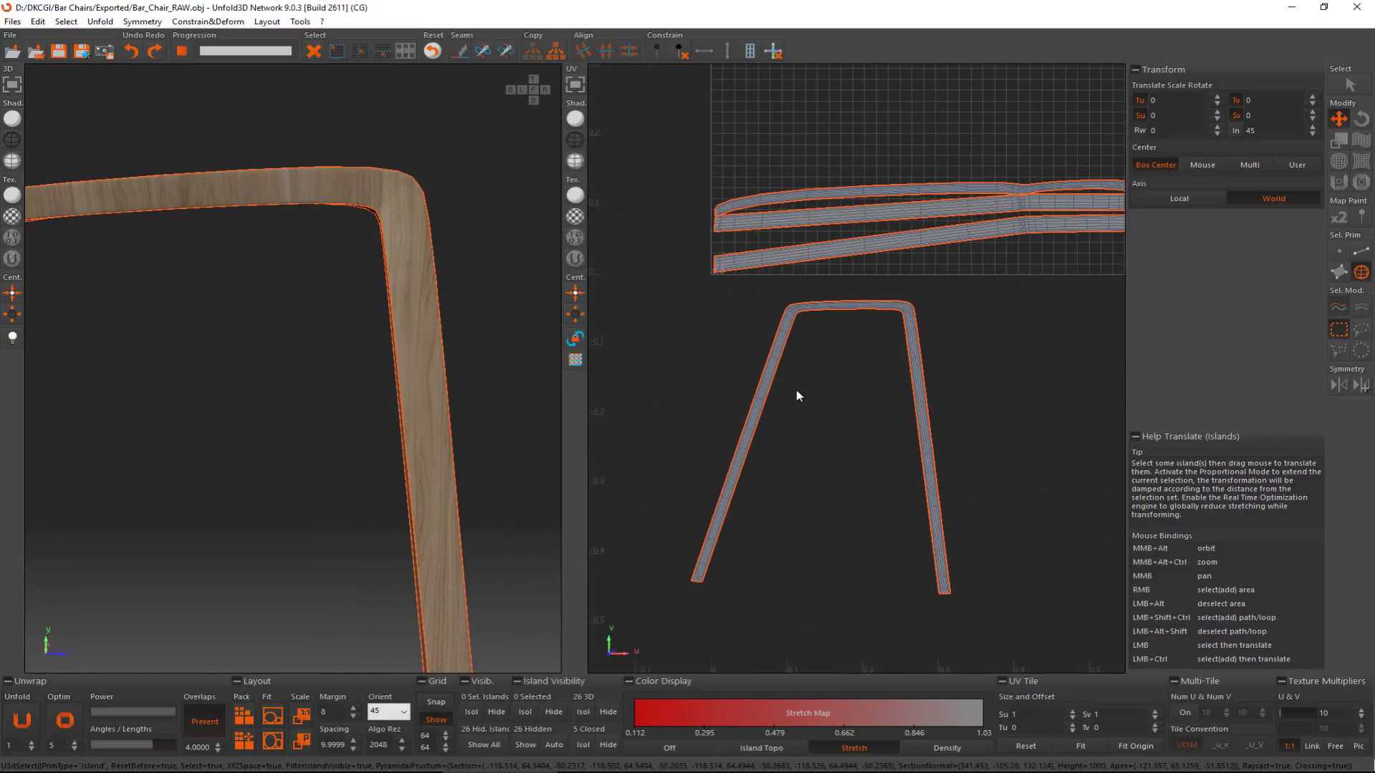
Step: Select one edge on each long border of the bent island and extend both into full border loops
scroll(821, 360, "up", 10)
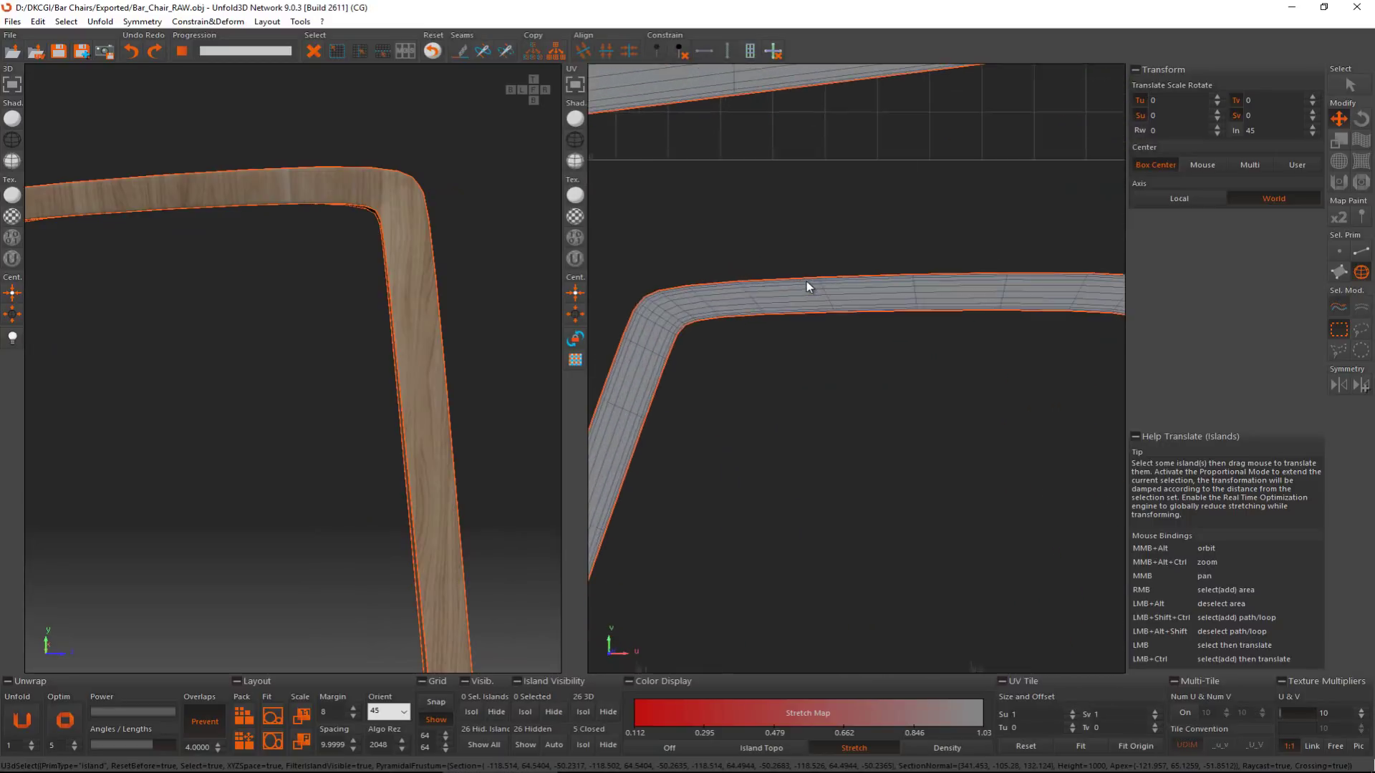
key("F2")
scroll(789, 276, "up", 4)
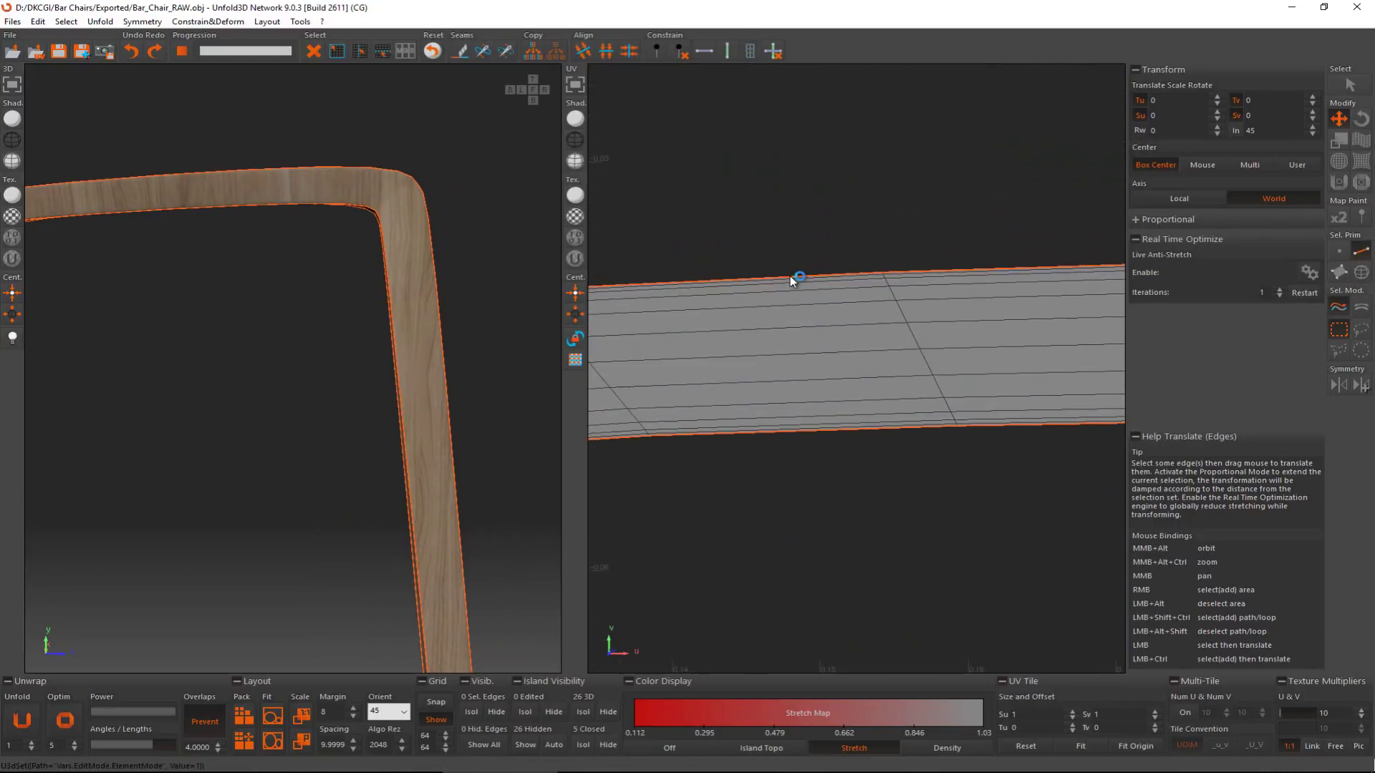
left_click(790, 288)
left_click(763, 436, "ctrl")
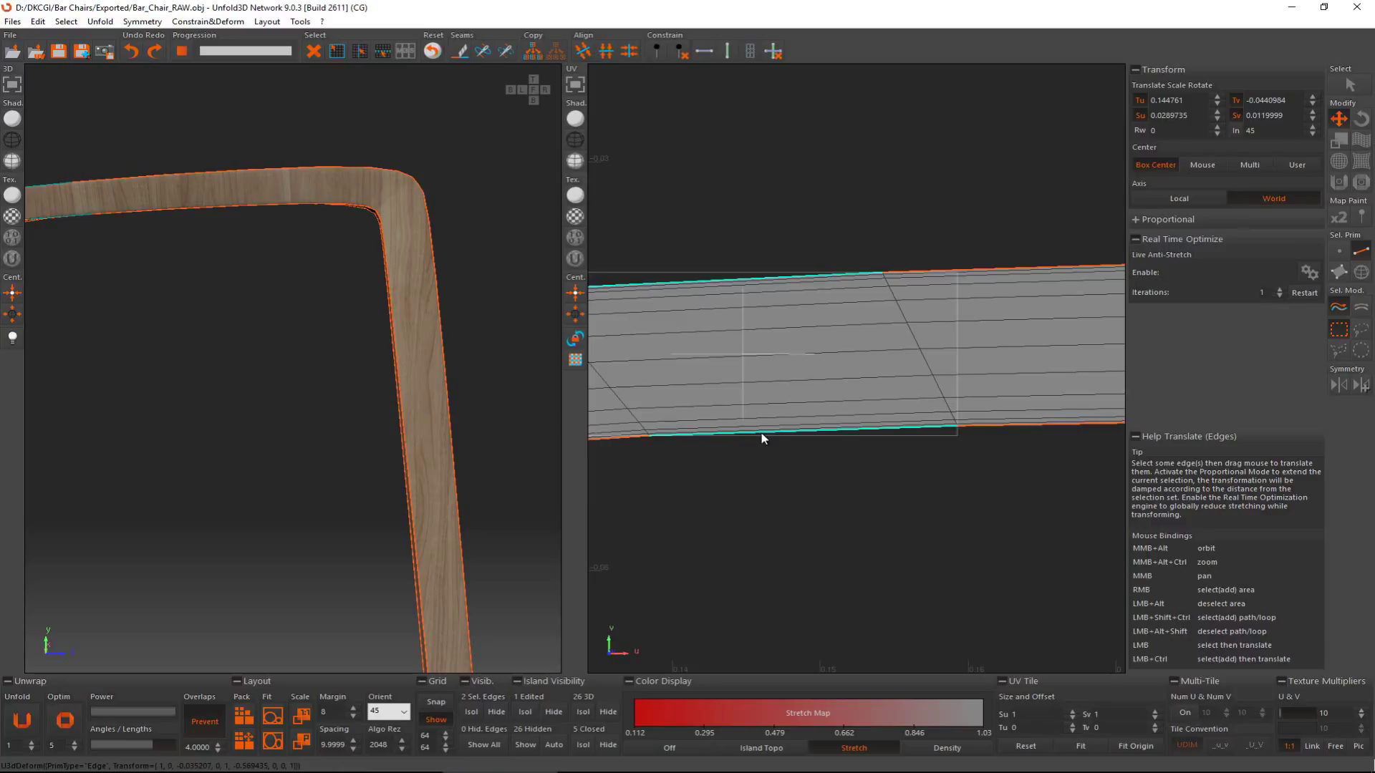
double_click(763, 434)
Step: Constrain the selected border loops horizontally and optimize the island to start straightening it
scroll(762, 434, "down", 6)
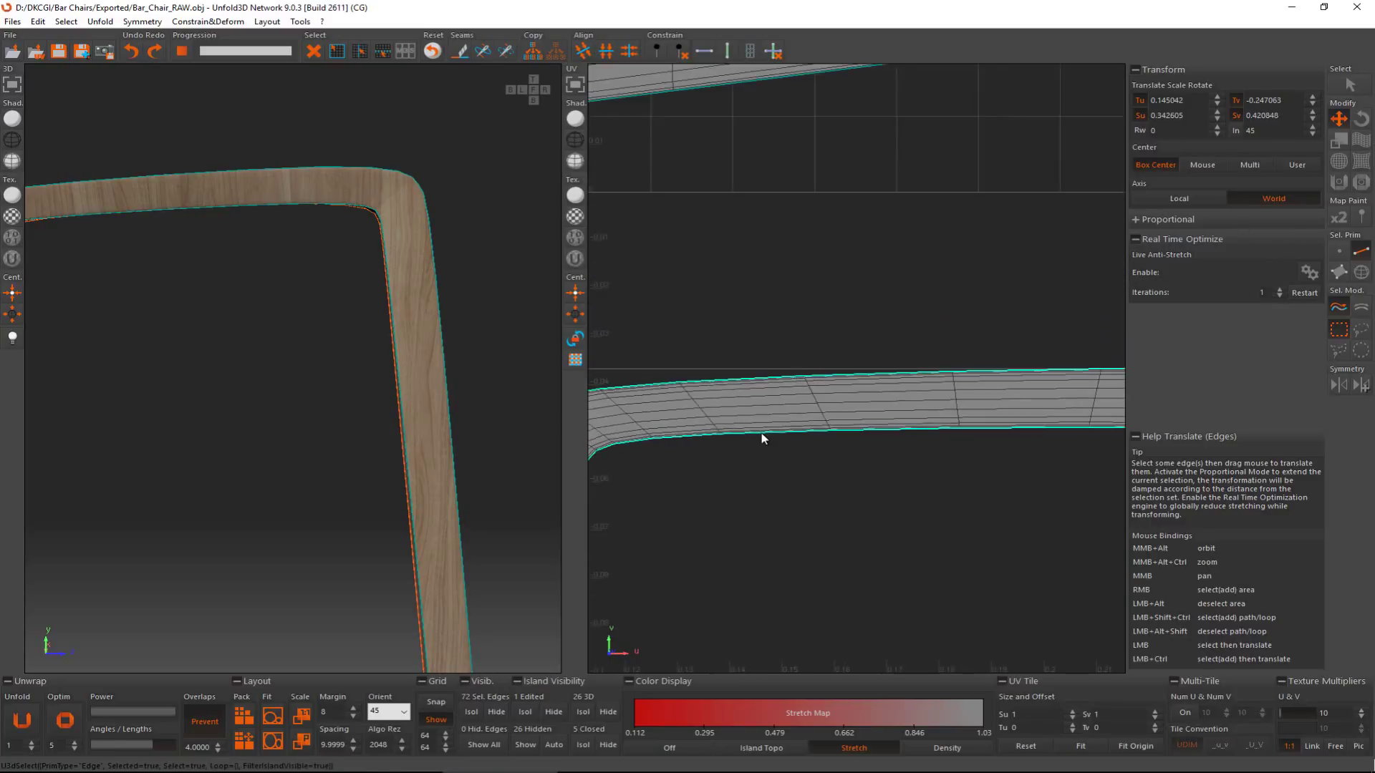
middle_click_drag(786, 617, 779, 402)
scroll(778, 402, "down", 1)
scroll(779, 406, "down", 2)
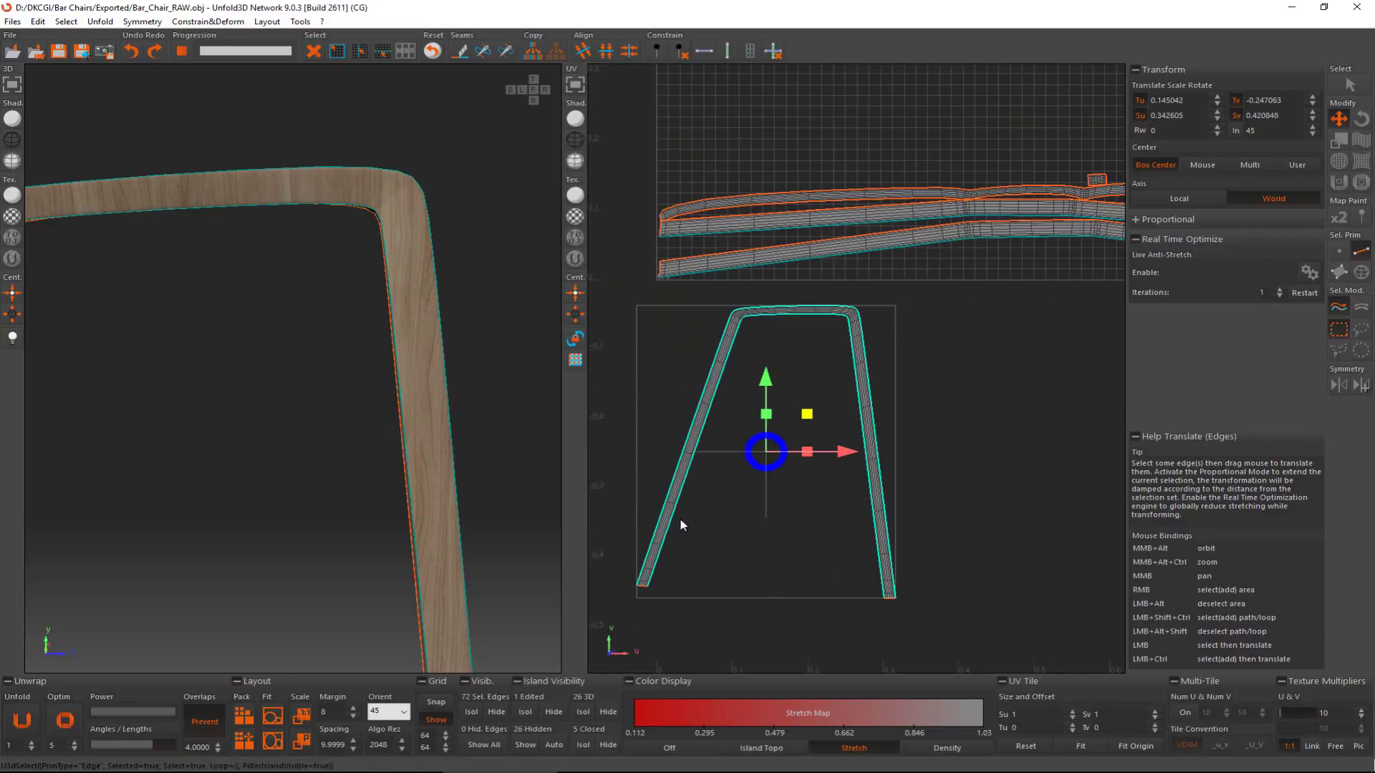
left_click(714, 53)
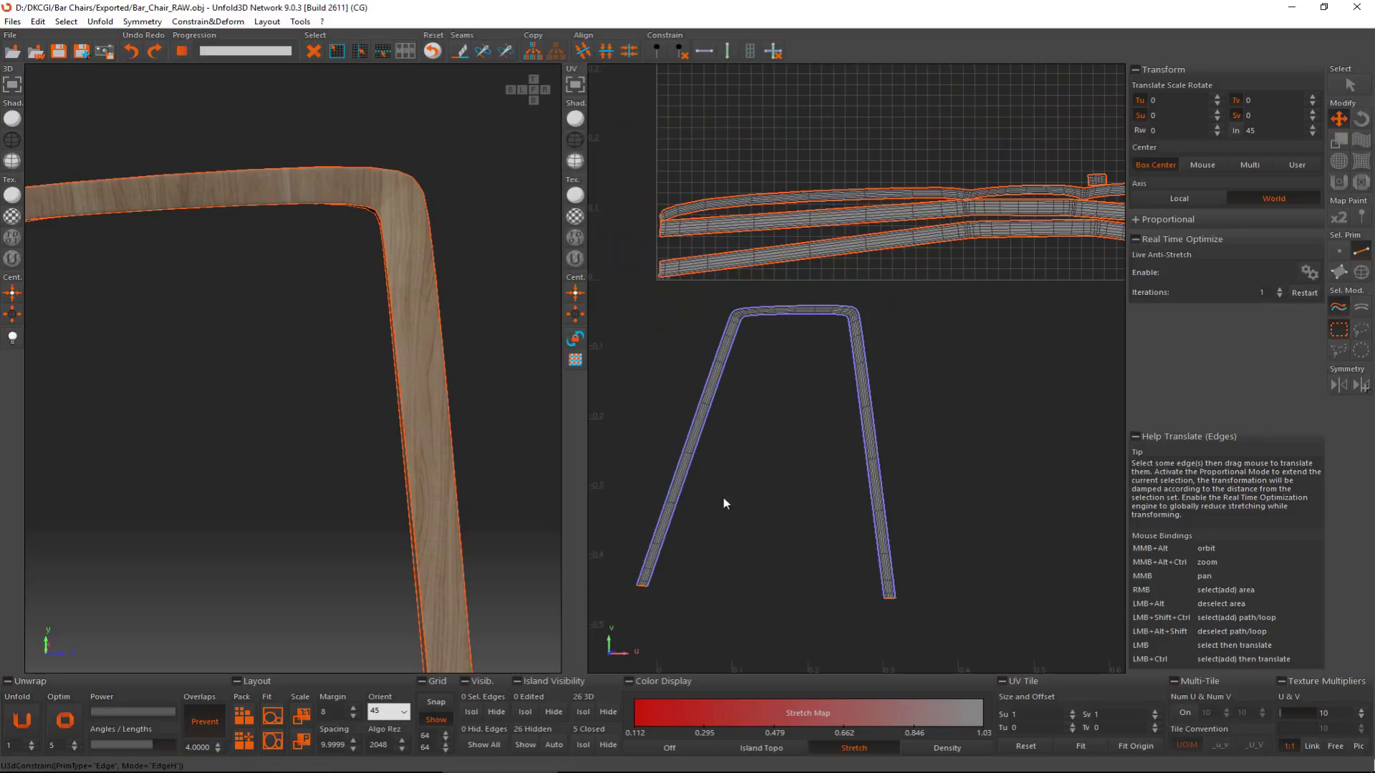
left_click(77, 719)
scroll(814, 463, "down", 5)
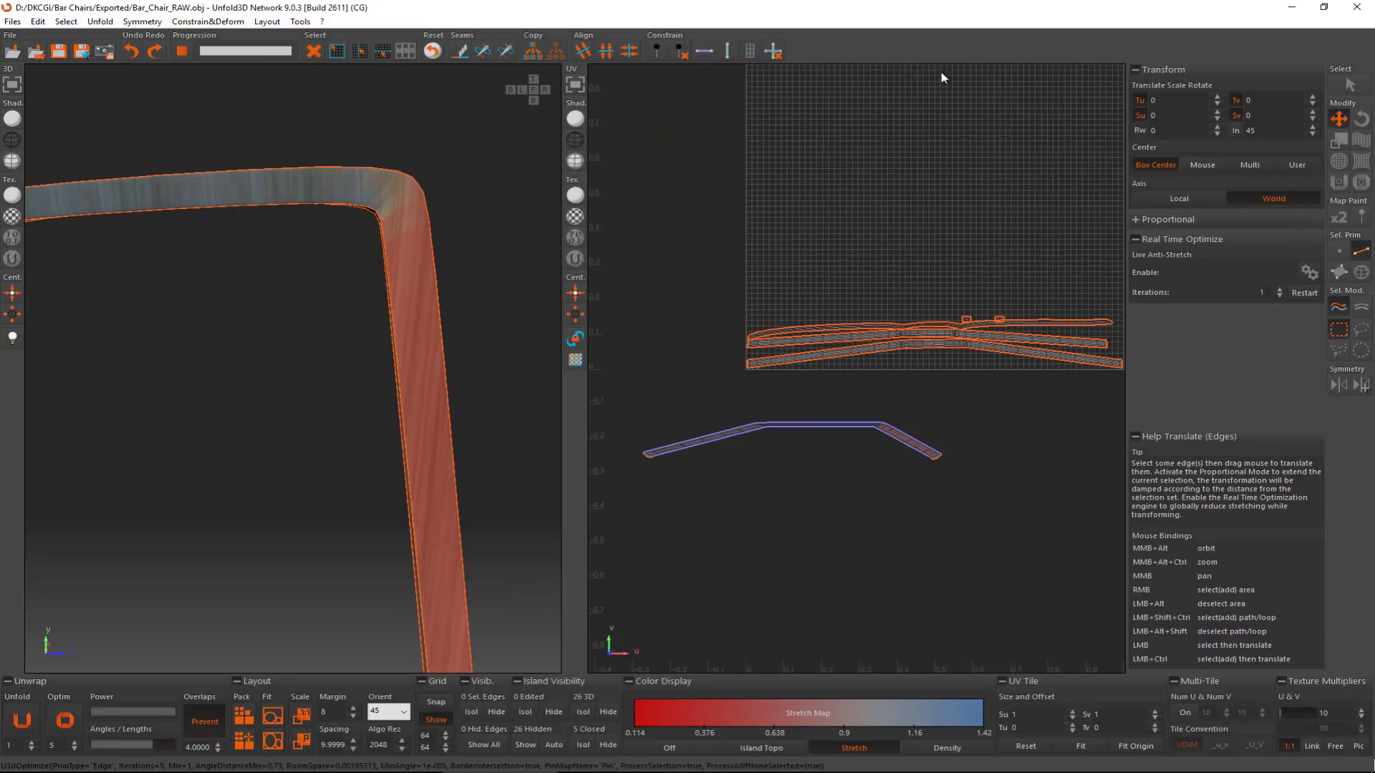
Step: Paint over the whole constrained island with the Unfold brush until it becomes a straight horizontal strip
left_click(1346, 188)
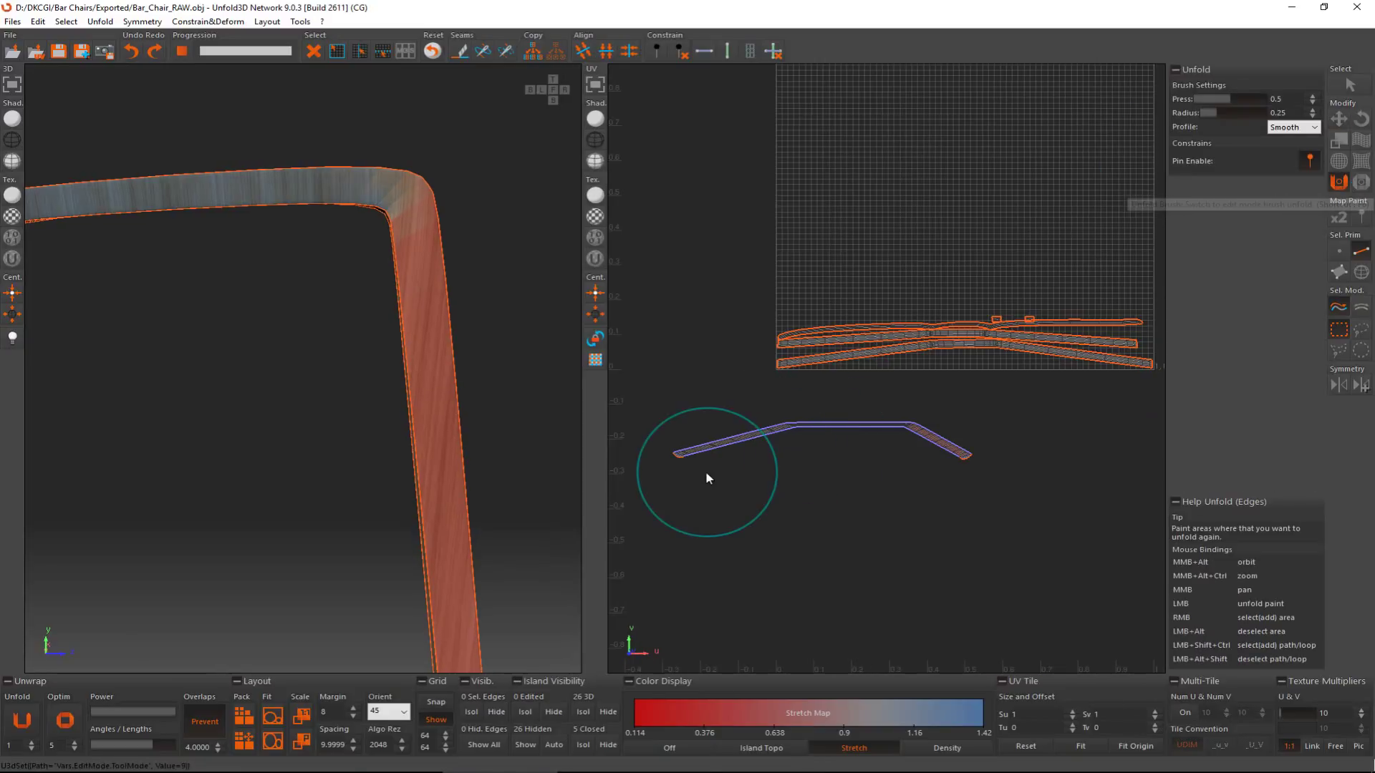
mouse_move(706, 465)
left_mouse_down()
mouse_move(906, 440)
mouse_move(1004, 451)
mouse_move(737, 454)
mouse_move(991, 451)
mouse_move(912, 448)
left_mouse_up()
scroll(881, 447, "down", 2)
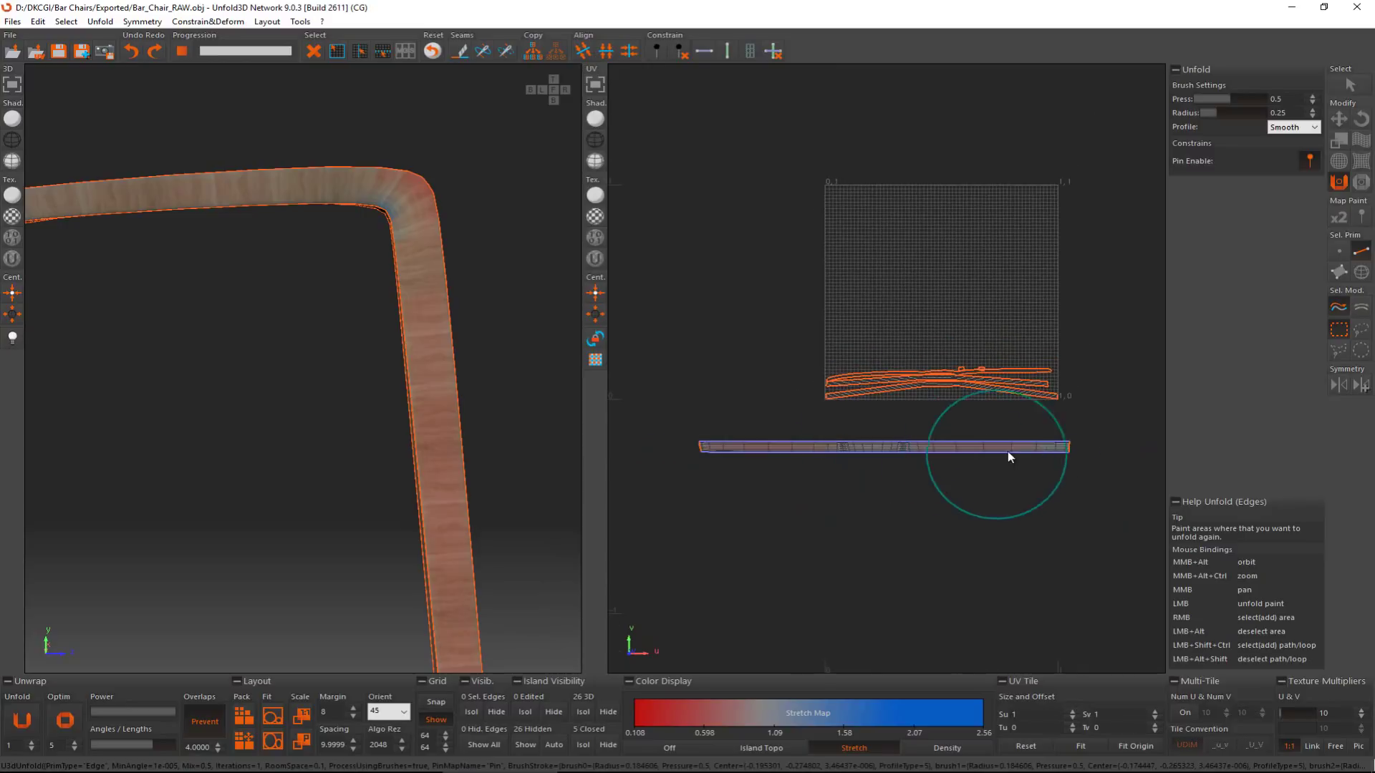
mouse_move(1008, 453)
left_mouse_down()
mouse_move(1157, 451)
mouse_move(857, 451)
mouse_move(1194, 458)
mouse_move(700, 455)
mouse_move(1149, 446)
left_mouse_up()
scroll(994, 450, "down", 2)
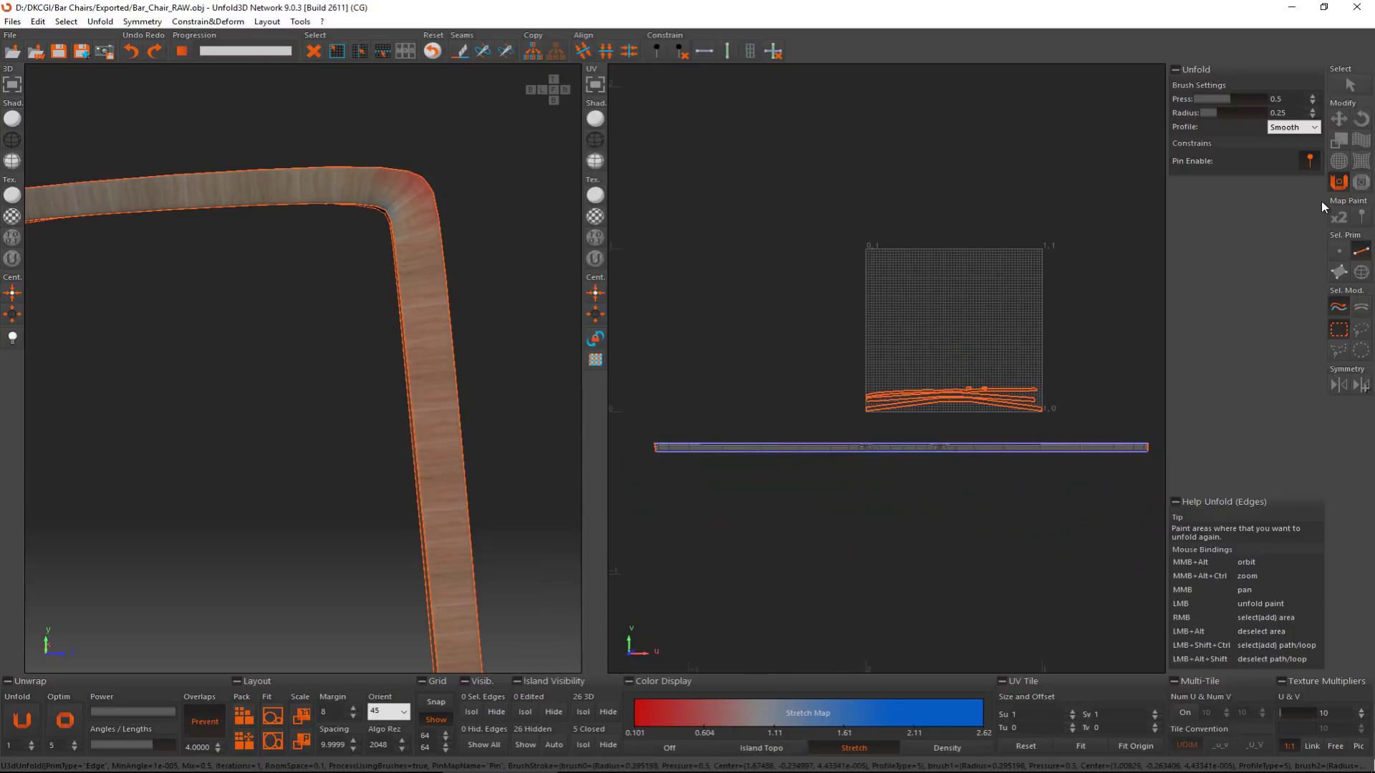
Step: Paint along the straightened strip with the Optimize brush to reduce its stretching, and inspect the frame's corner
left_click(1361, 183)
scroll(956, 371, "down", 2)
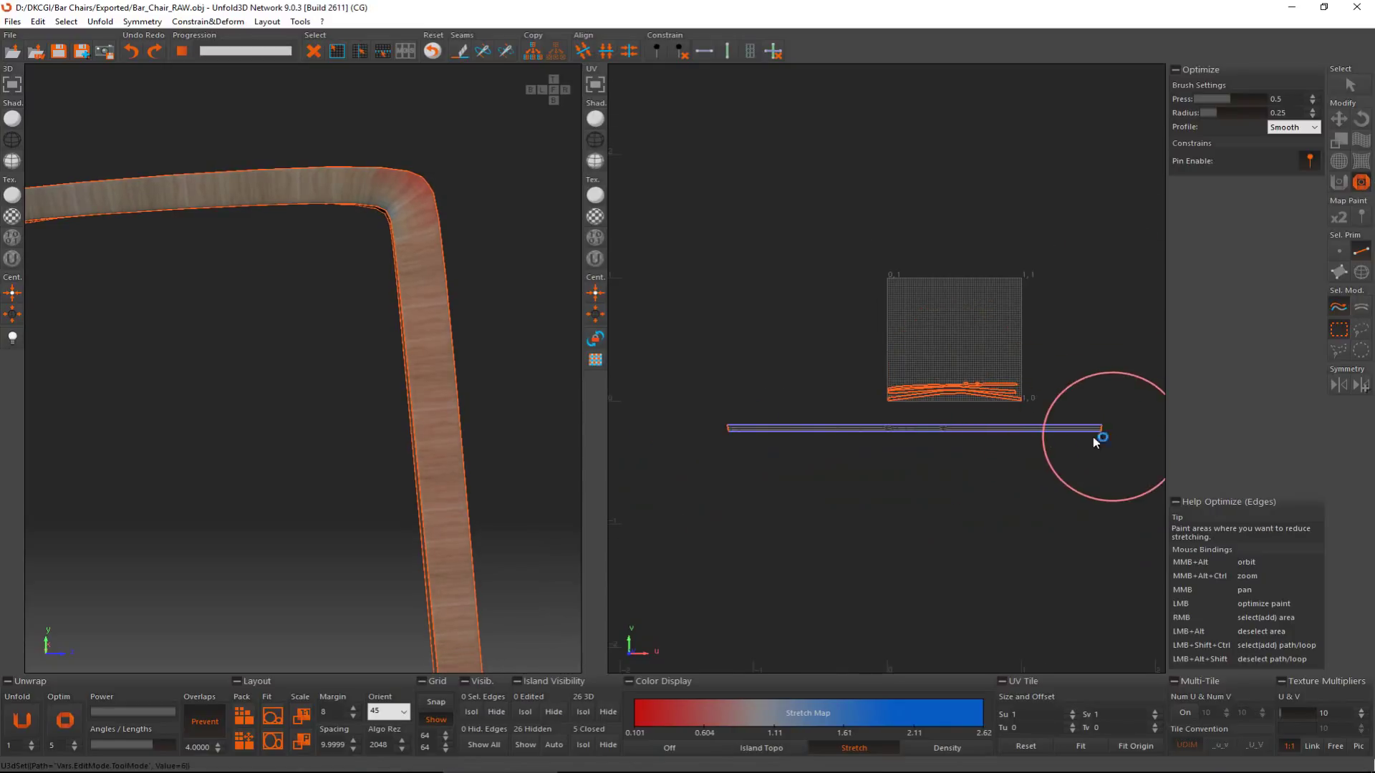
mouse_move(713, 439)
left_mouse_down()
mouse_move(1017, 427)
mouse_move(717, 429)
mouse_move(990, 427)
mouse_move(884, 430)
left_mouse_up()
scroll(416, 197, "up", 2)
scroll(364, 213, "up", 4)
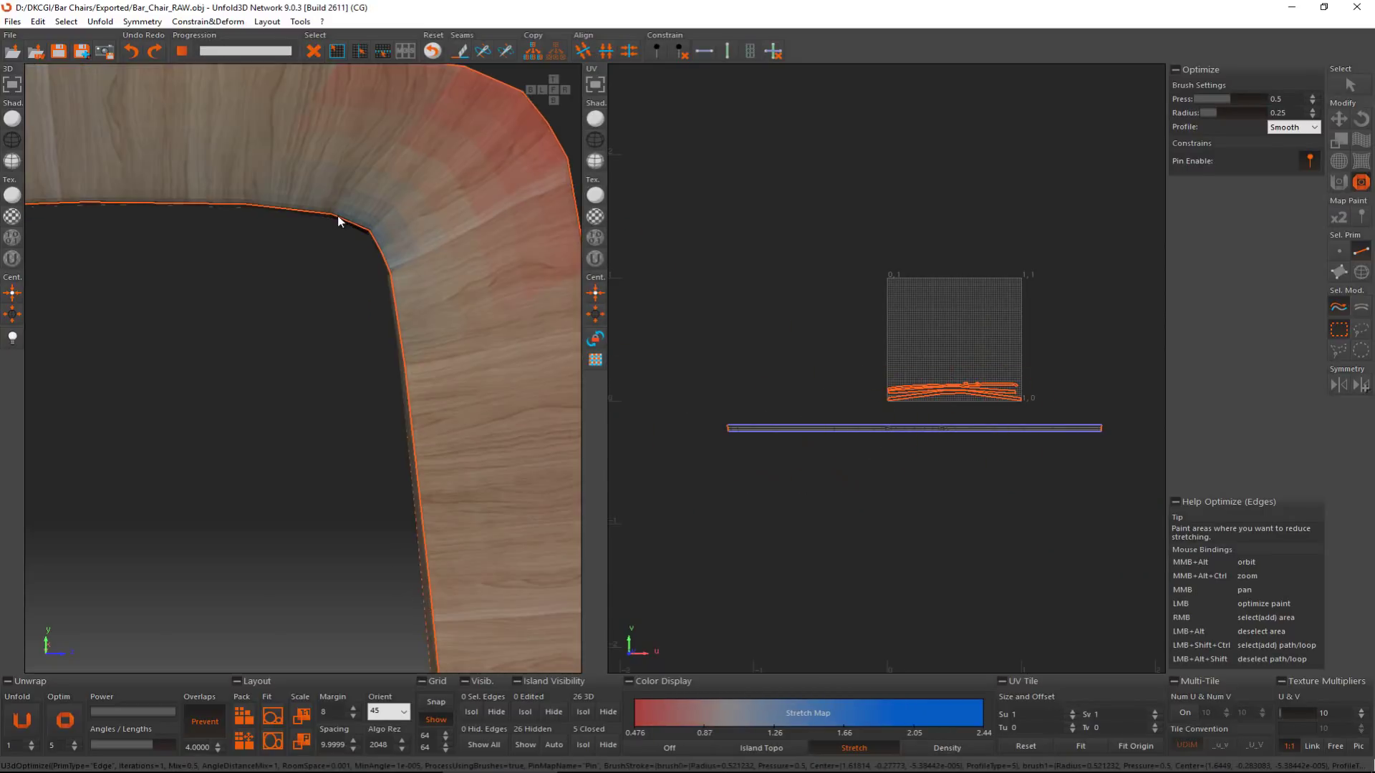
Step: Rotate the straightened strip's island to vertical, move it just outside the UV tile's U=0 edge, and inspect the grain around the corner
scroll(339, 221, "down", 1)
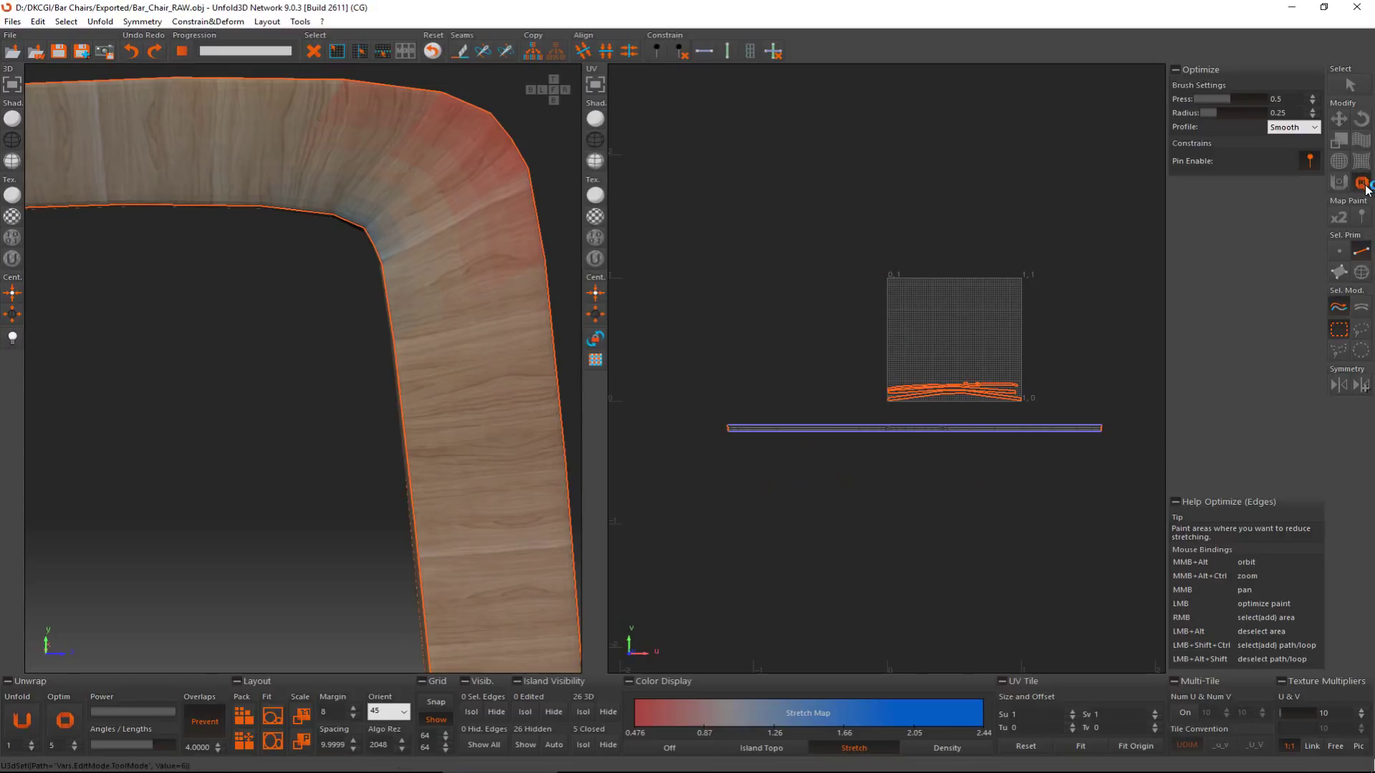
key("w")
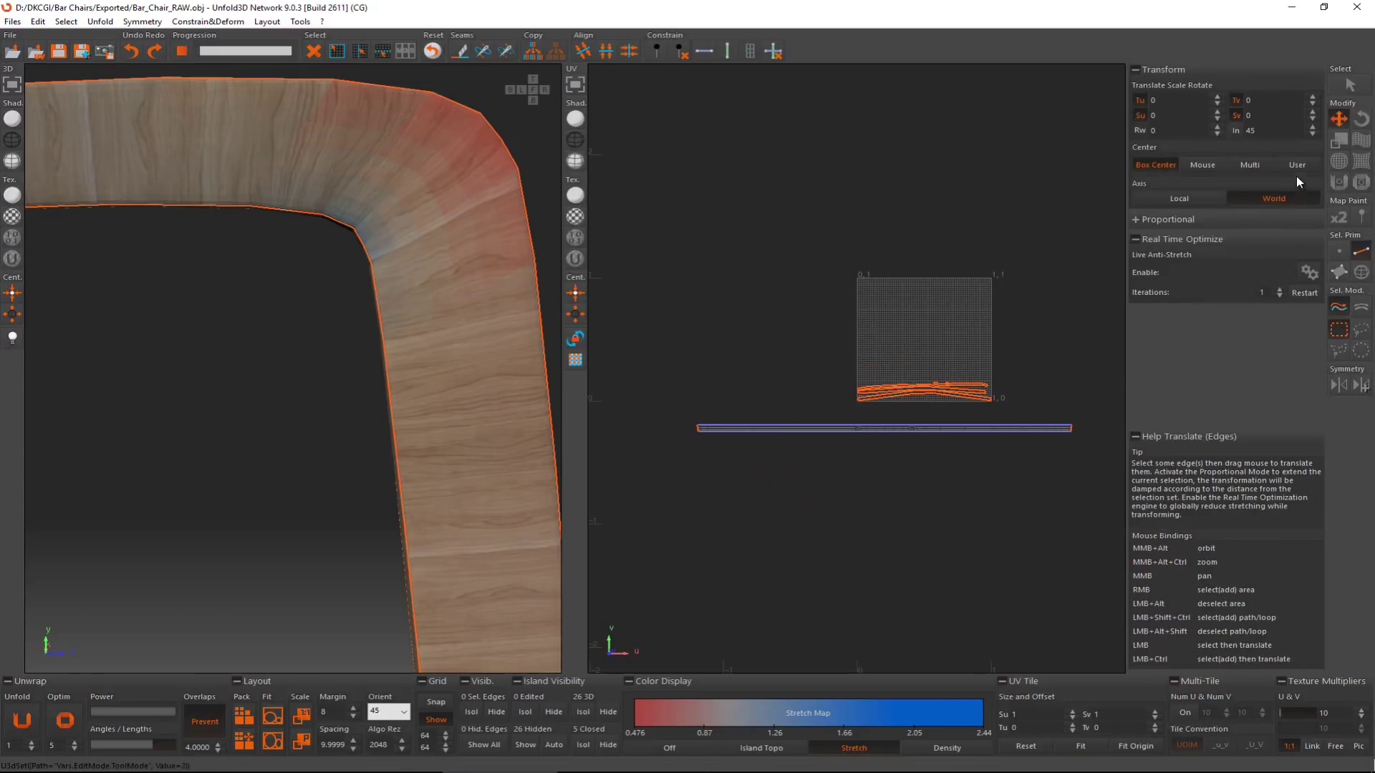
key("F4")
left_click(737, 431)
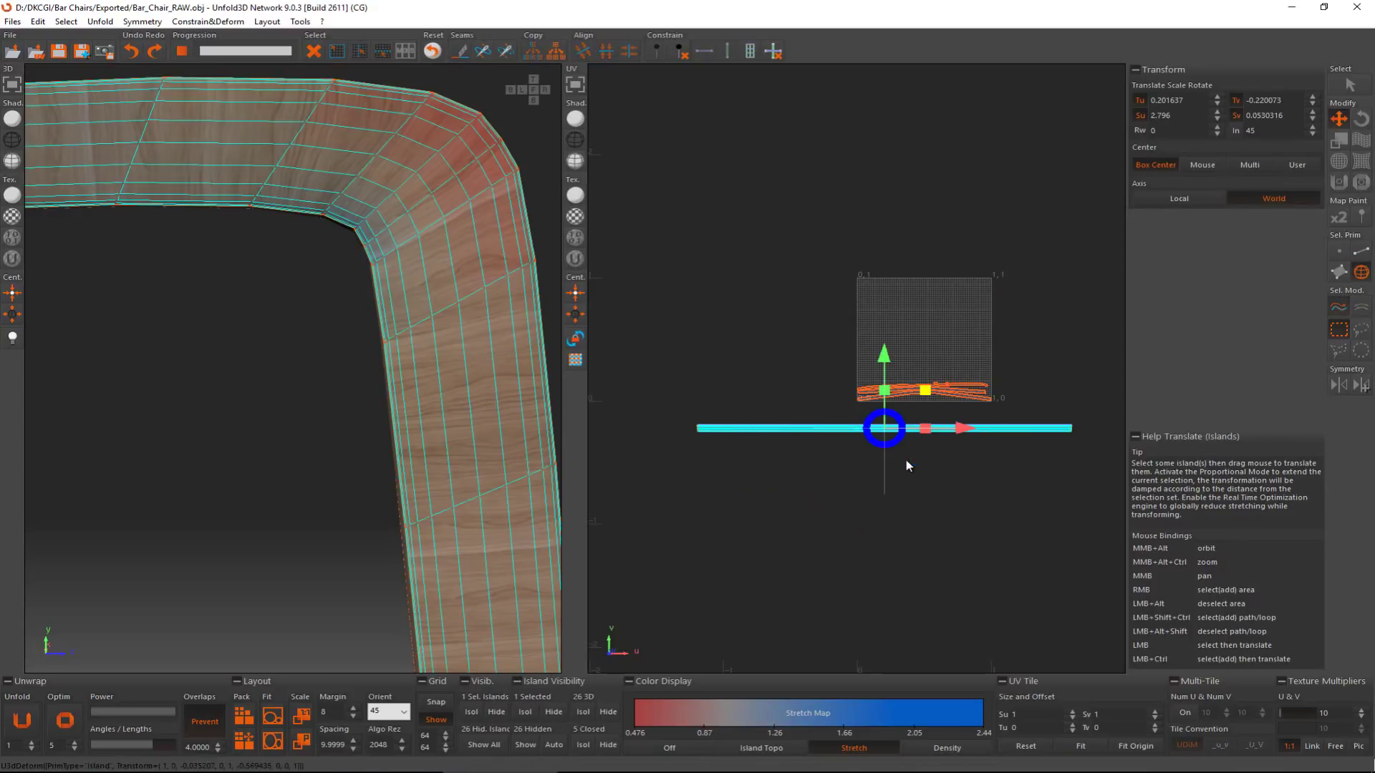
key("e")
left_click_drag(981, 472, 948, 600)
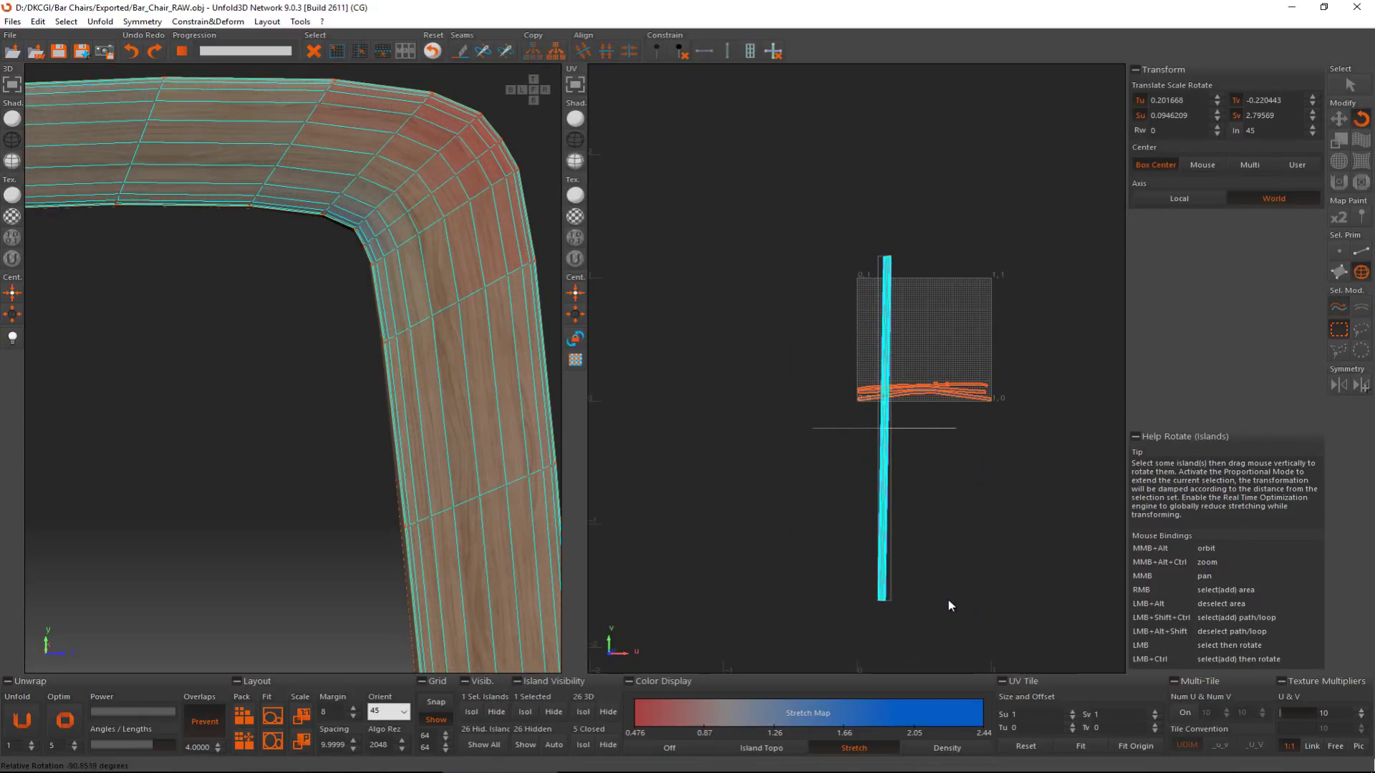
key("w")
left_click_drag(970, 530, 971, 496)
key("e")
key("w")
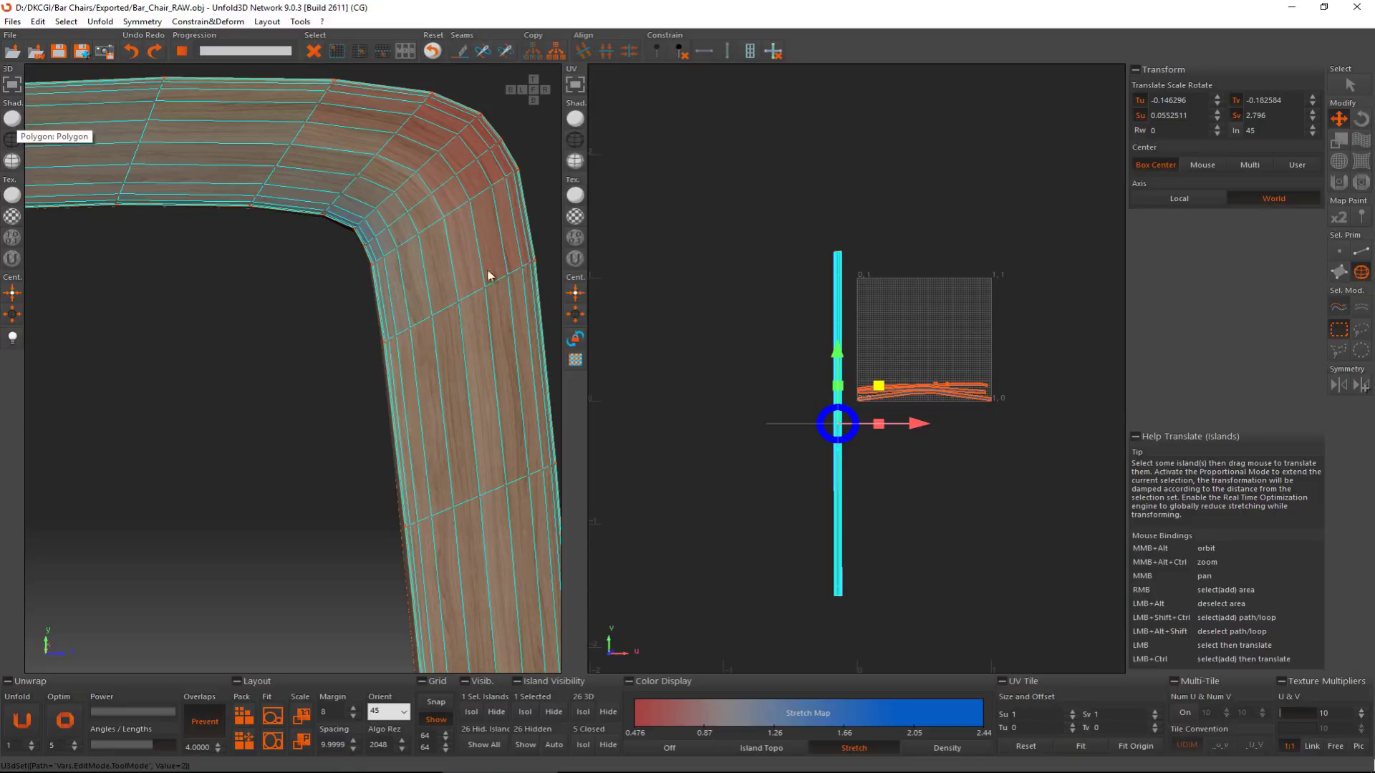
left_click(733, 371)
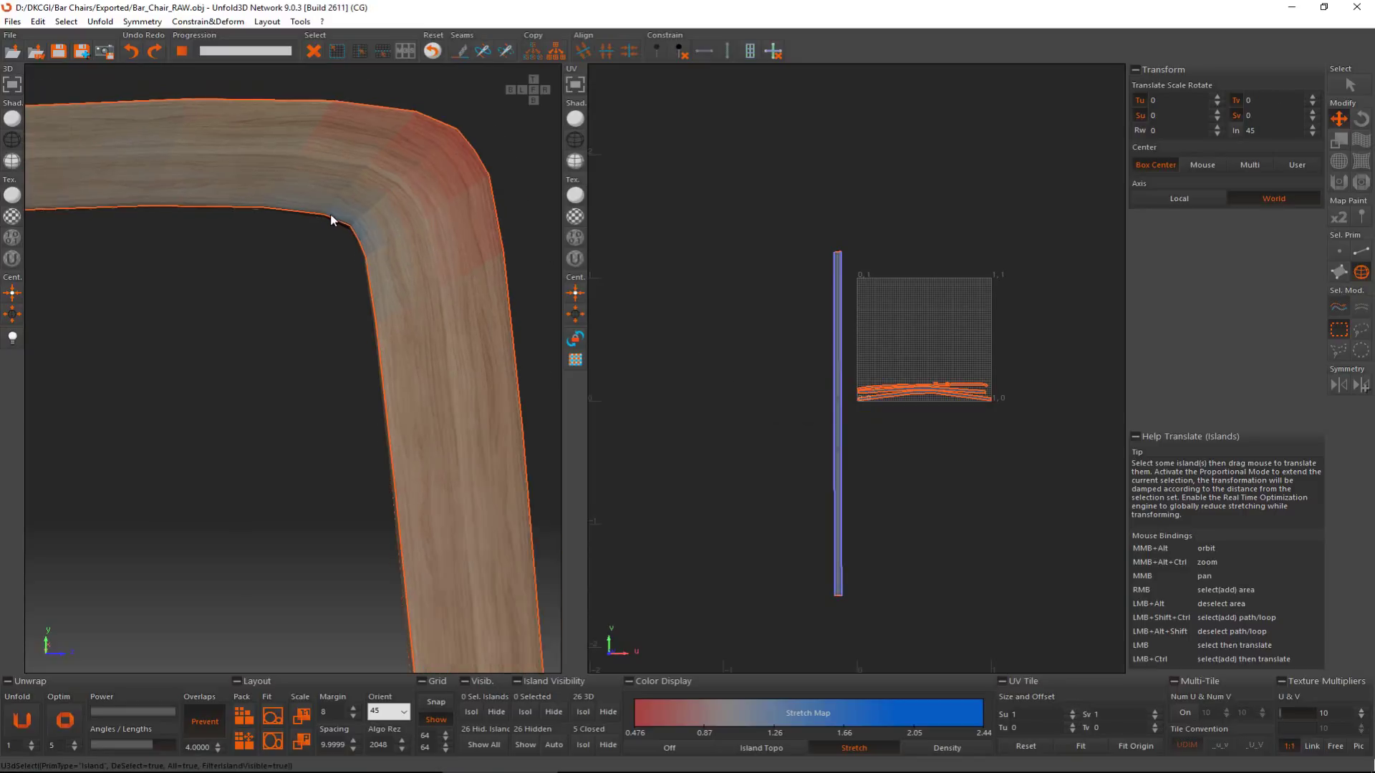
middle_click_drag(332, 220, 250, 347, "alt")
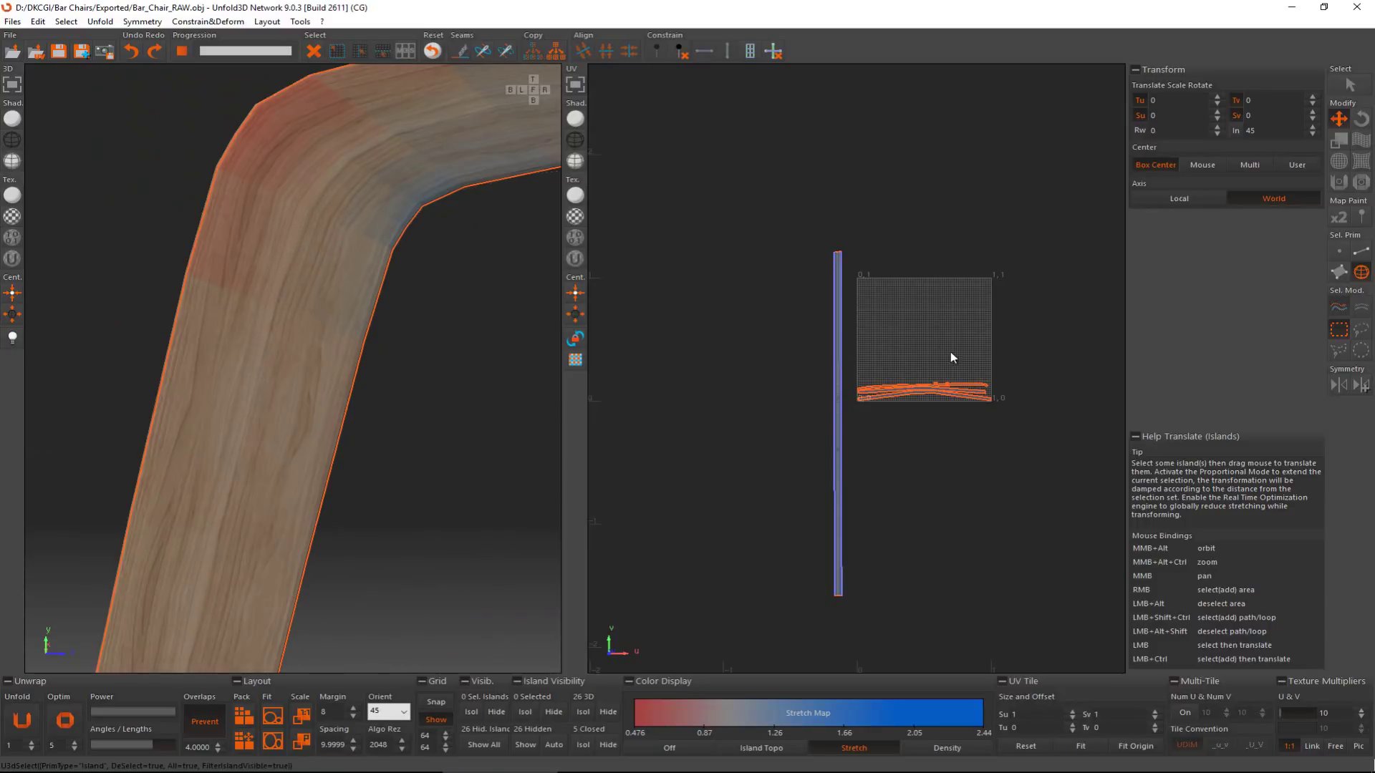
Step: Select one edge on each long border of the lowest bent island in the UV tile
scroll(928, 394, "up", 10)
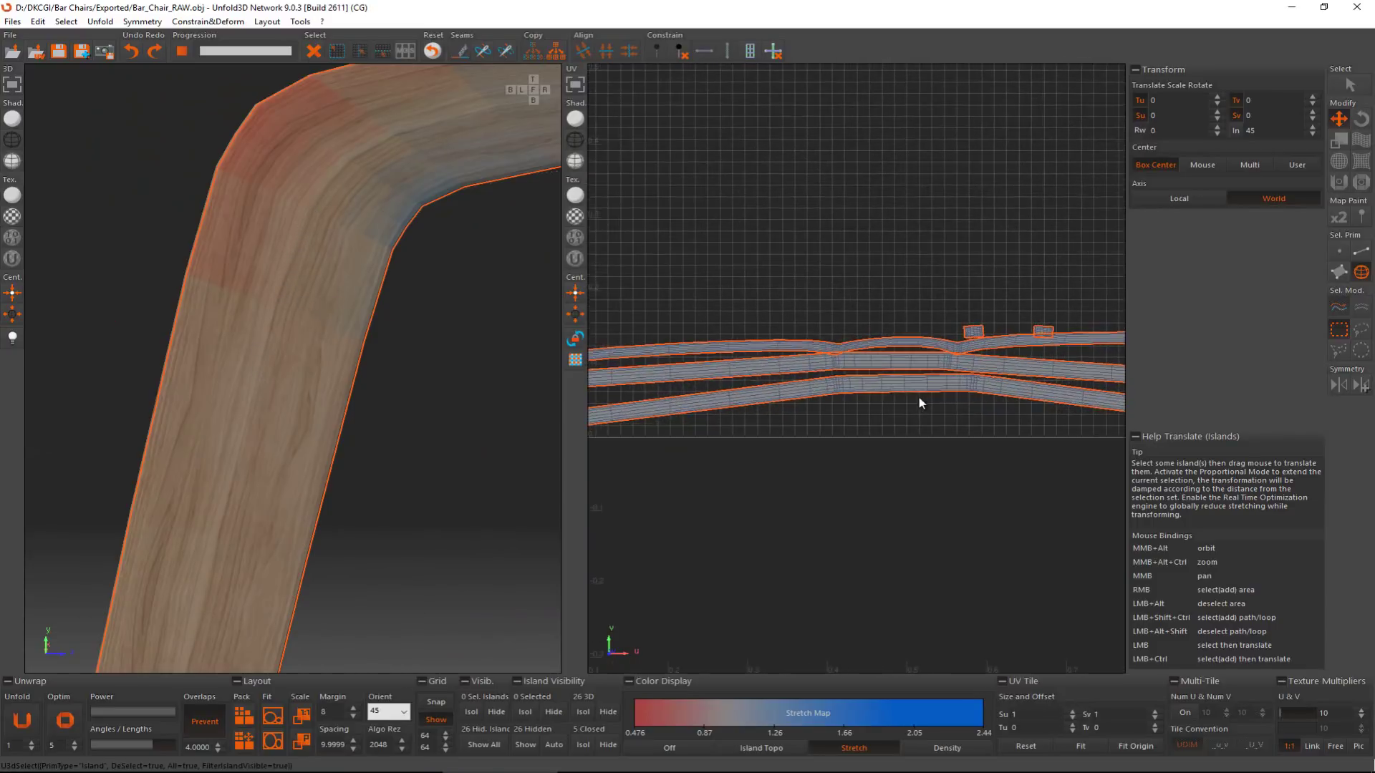
scroll(888, 393, "up", 10)
key("F2")
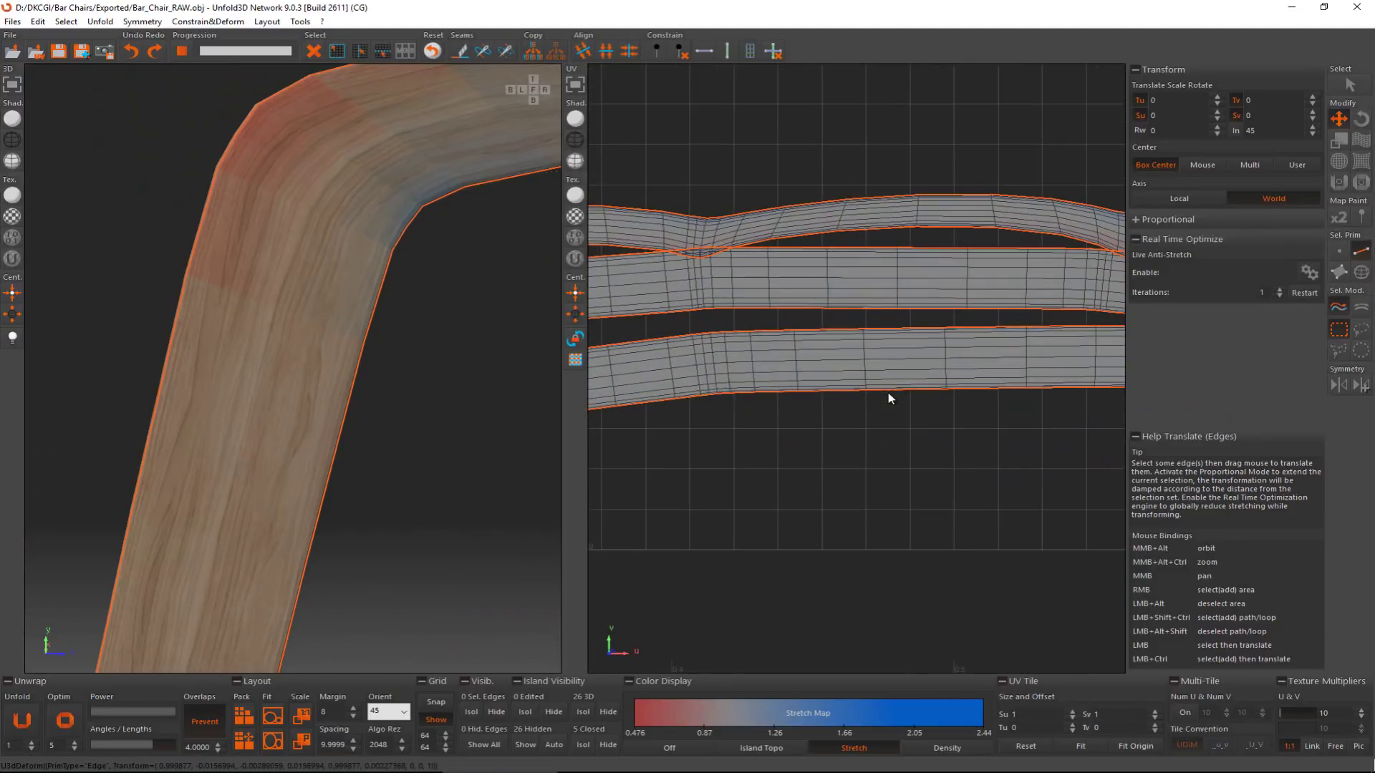
left_click(887, 392)
scroll(871, 380, "up", 5)
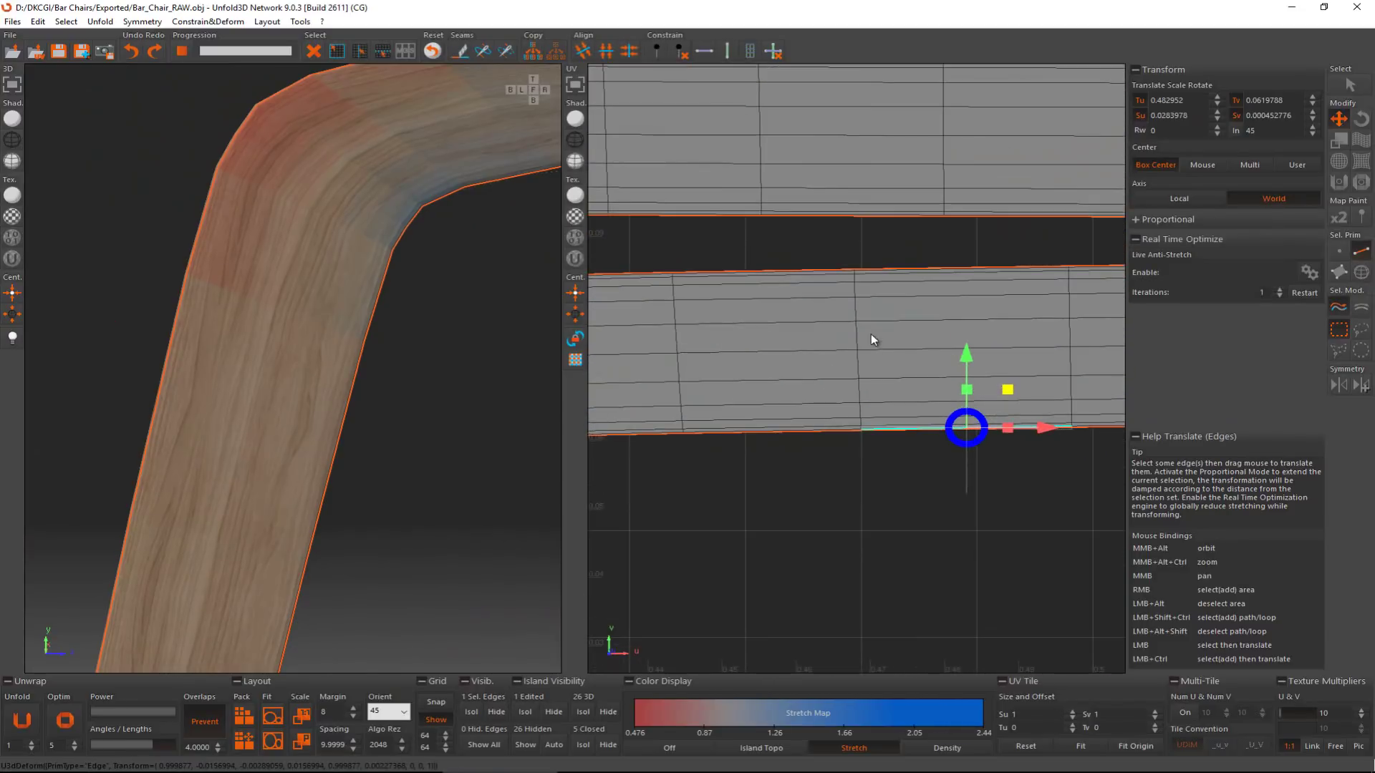
left_click(849, 431)
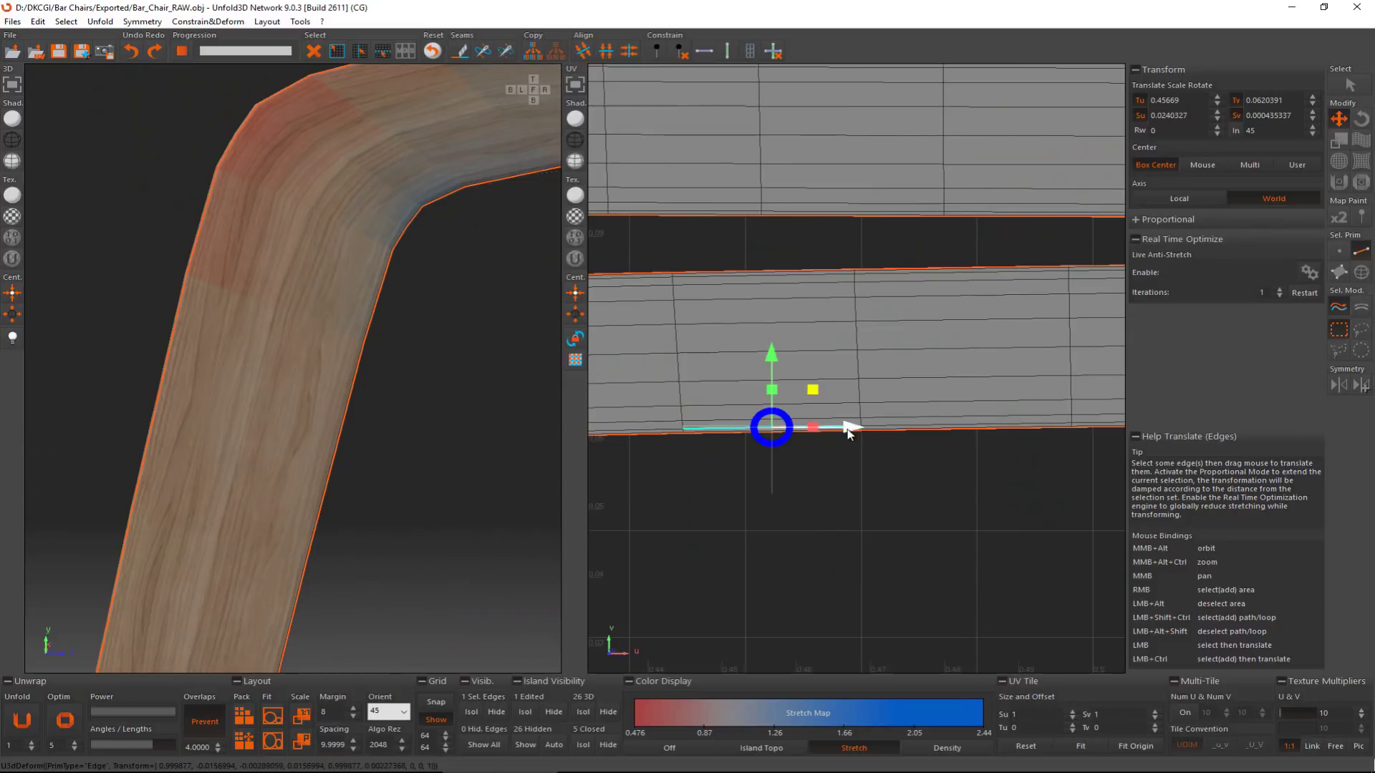
left_click(882, 432)
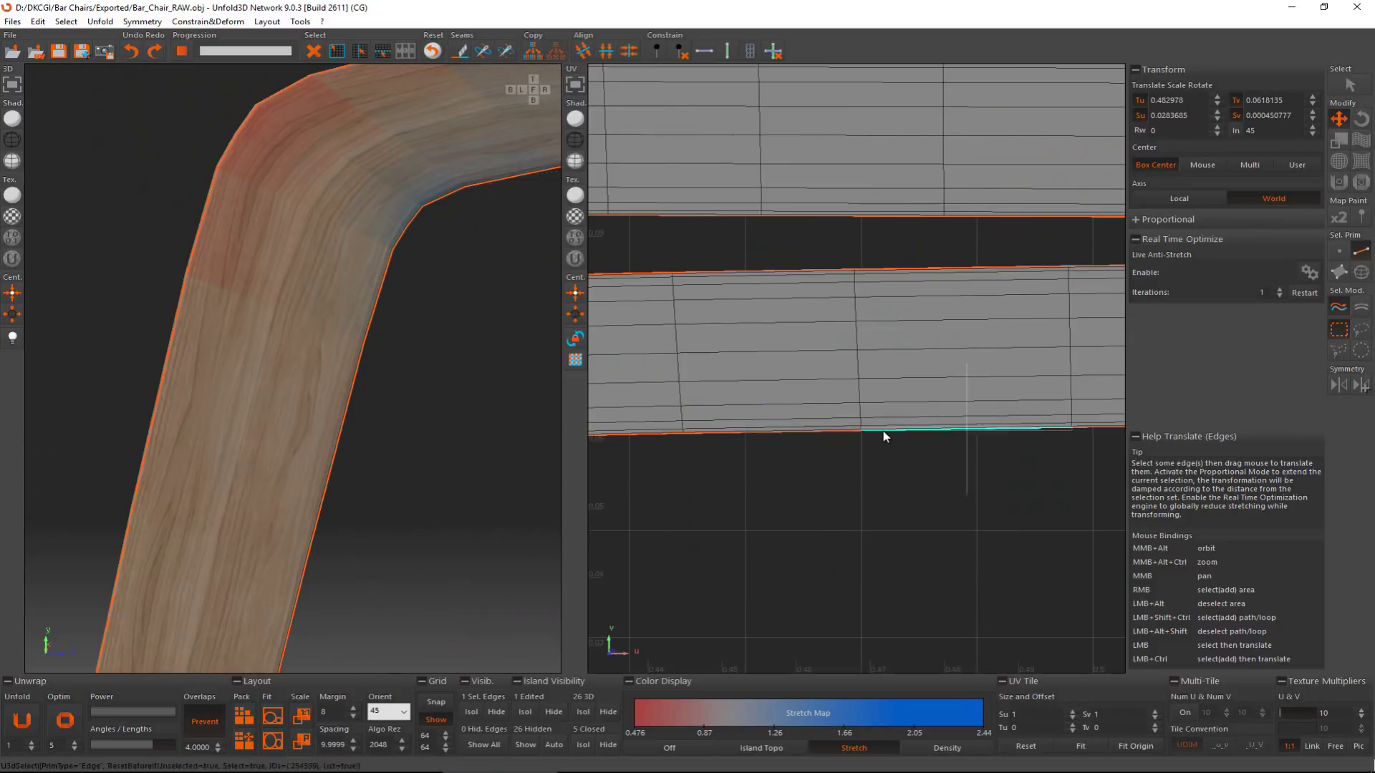
left_click(881, 268, "ctrl")
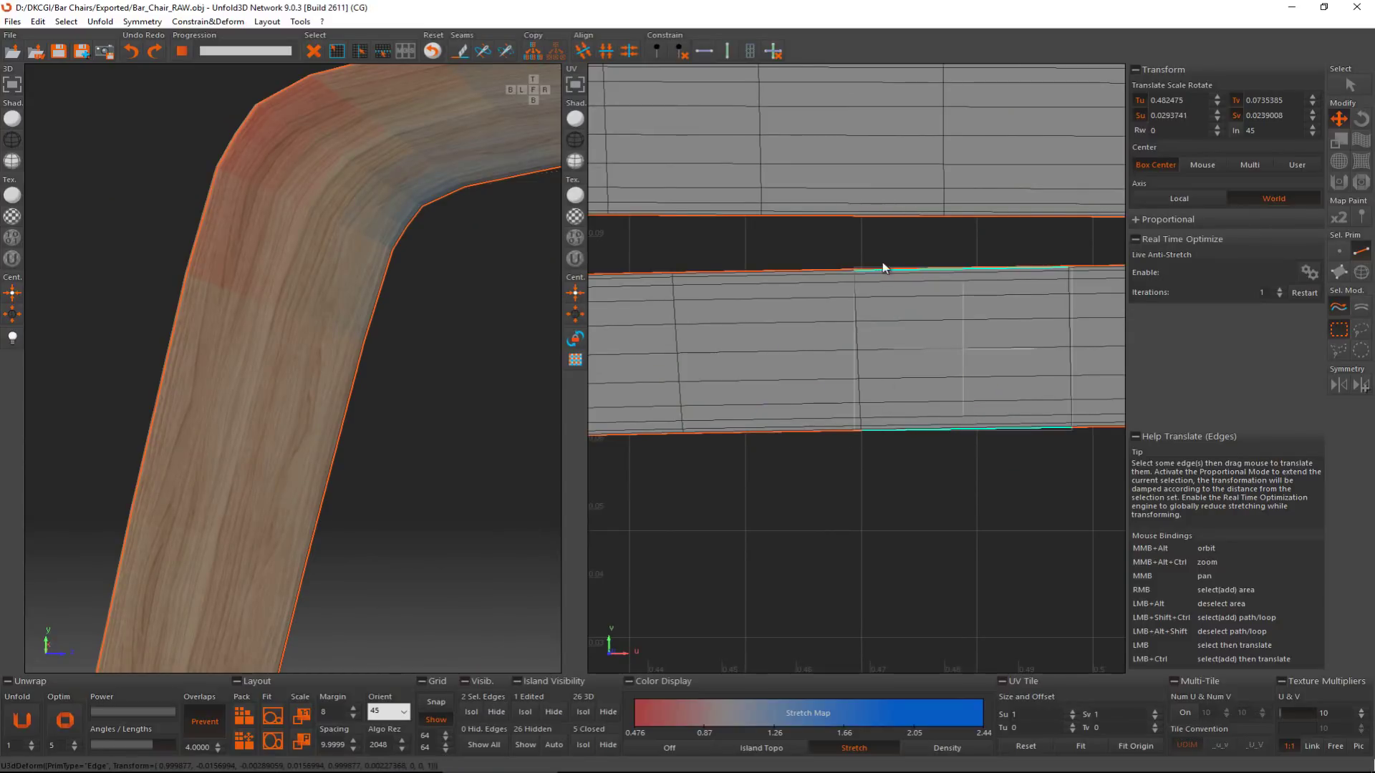
Step: Add one edge on each long border of the two other bent islands to the selection
scroll(877, 266, "up", 4)
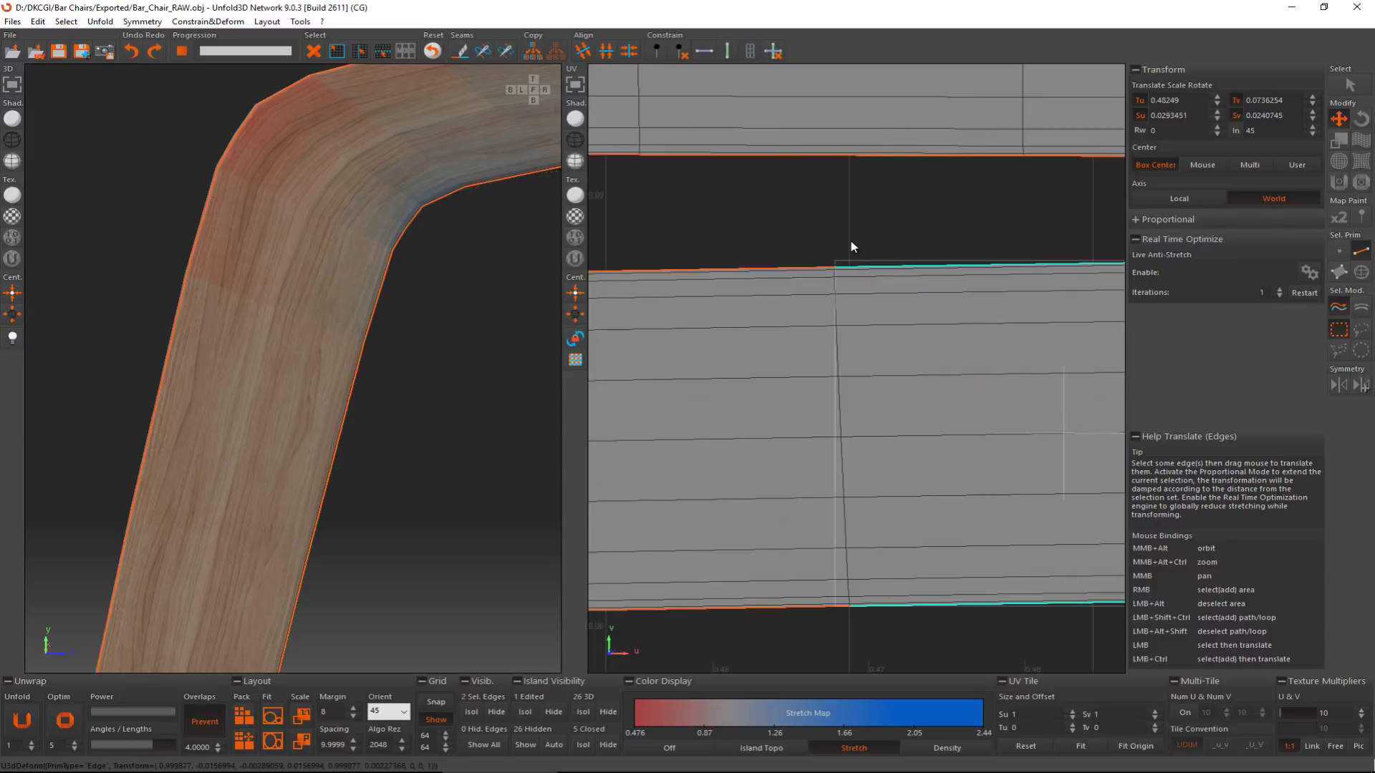
left_click(853, 156, "ctrl")
scroll(856, 157, "up", 1)
middle_click_drag(856, 157, 869, 432)
left_click(814, 313, "ctrl")
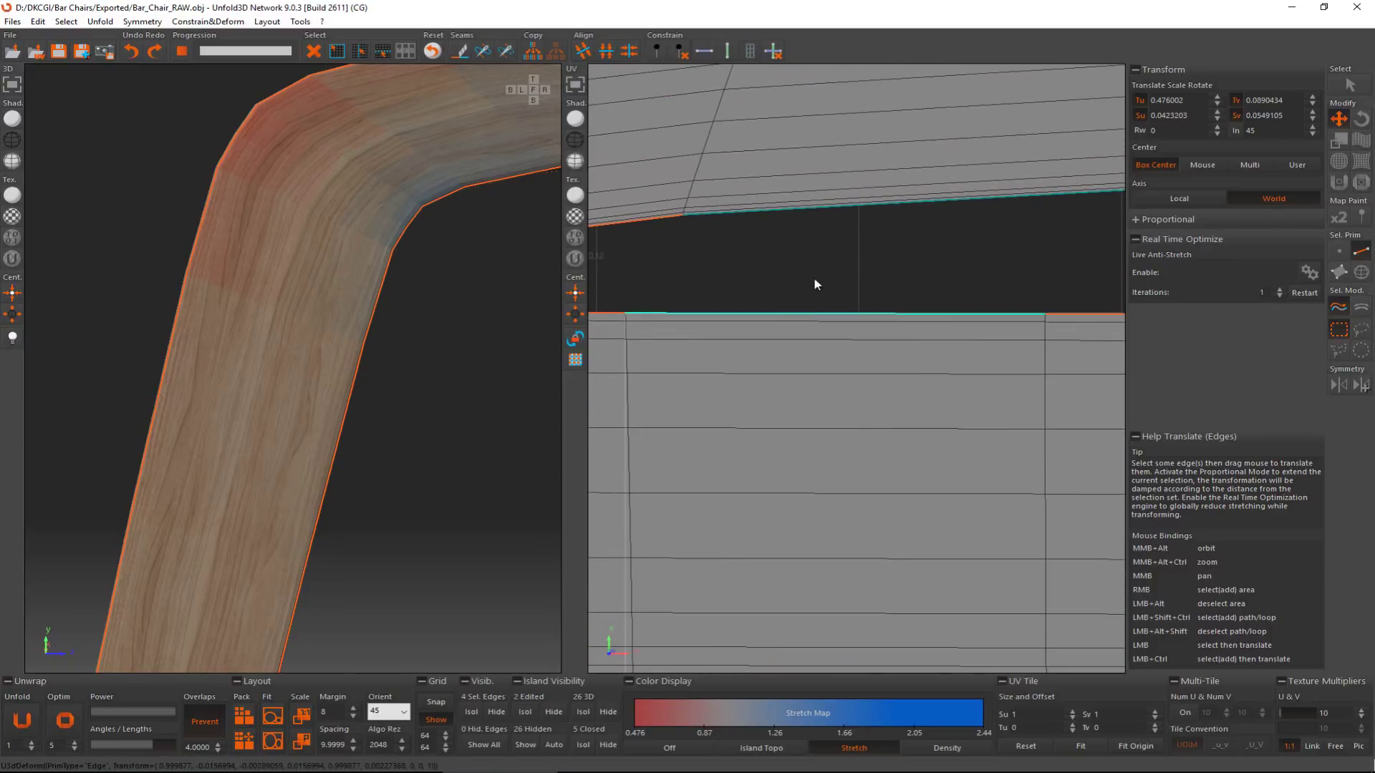
left_click(808, 209, "ctrl")
middle_click_drag(808, 209, 828, 277)
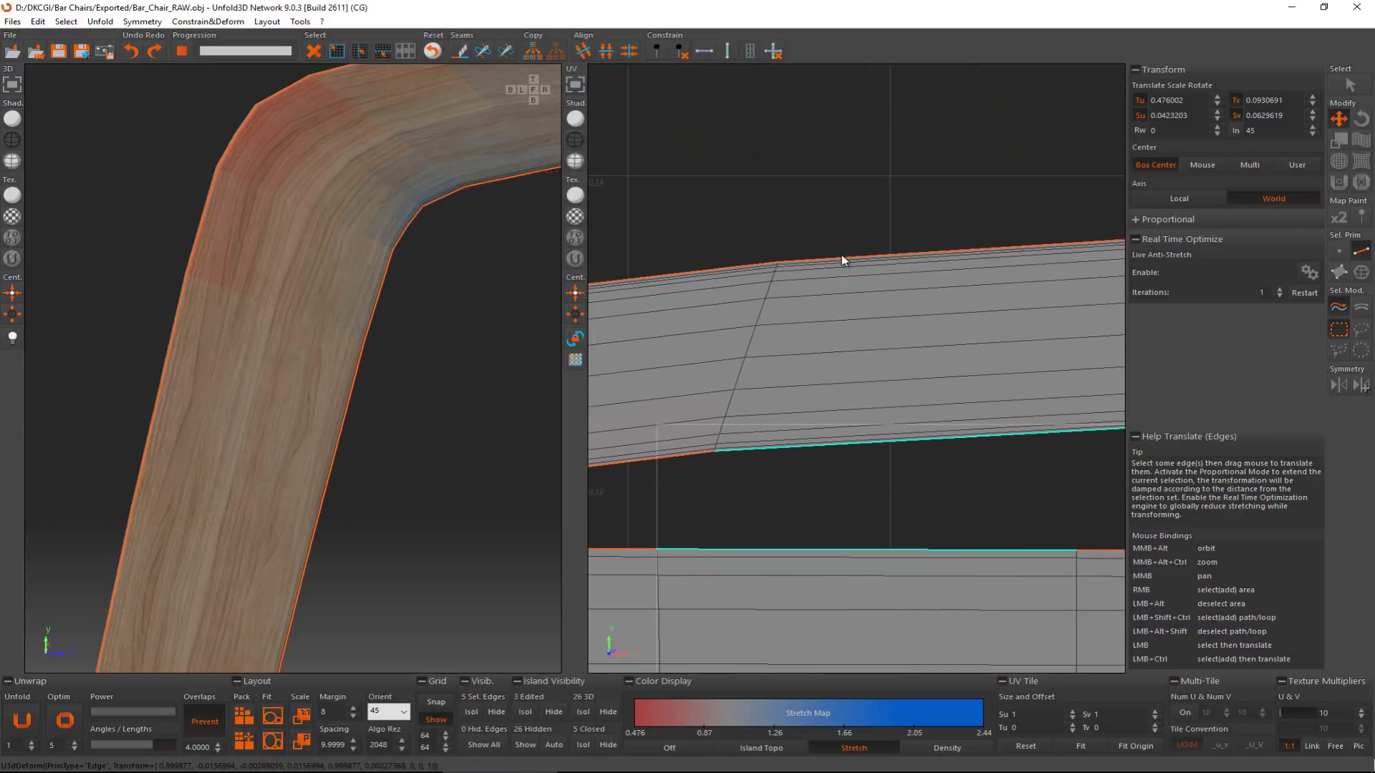
left_click(840, 256, "ctrl")
Step: Extend the six selected edges into full border loops and constrain them horizontally
scroll(841, 257, "down", 2)
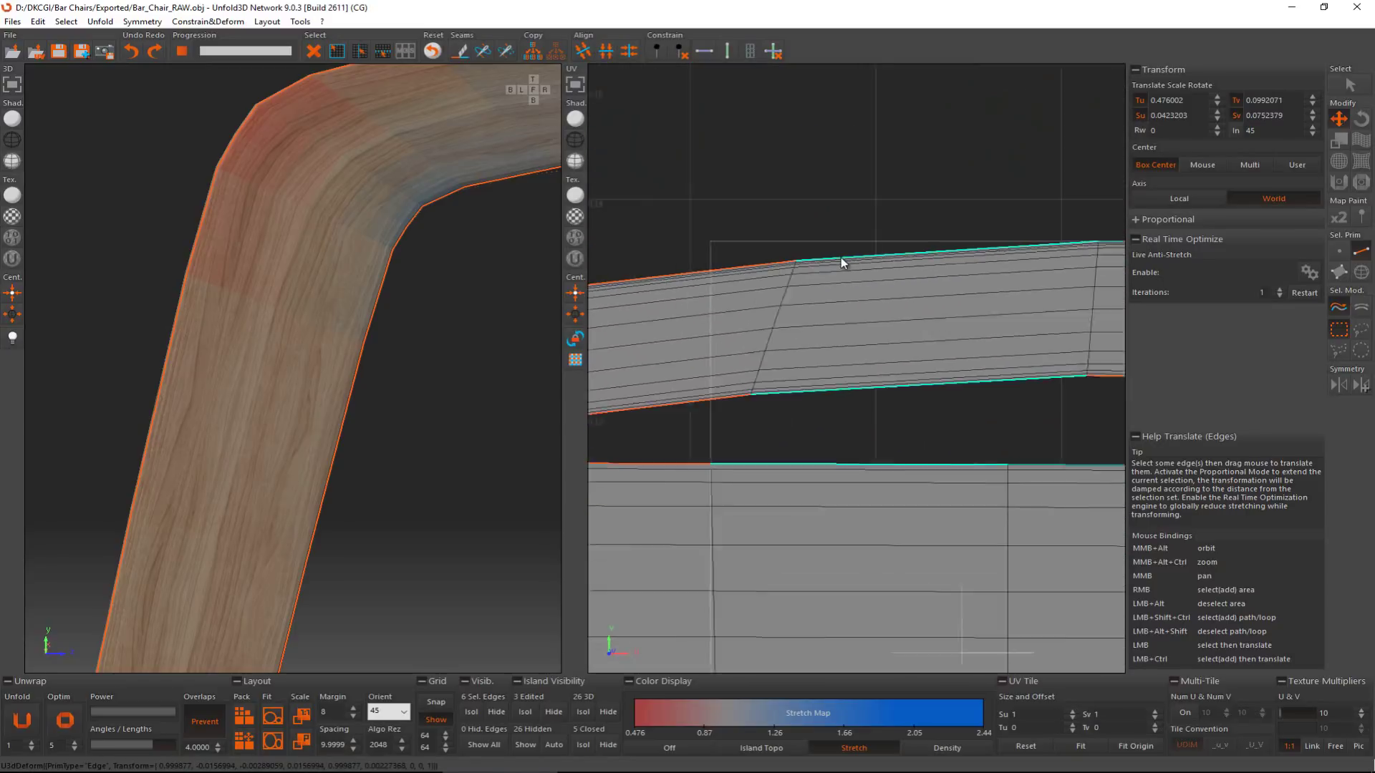
scroll(841, 257, "down", 1)
key("l")
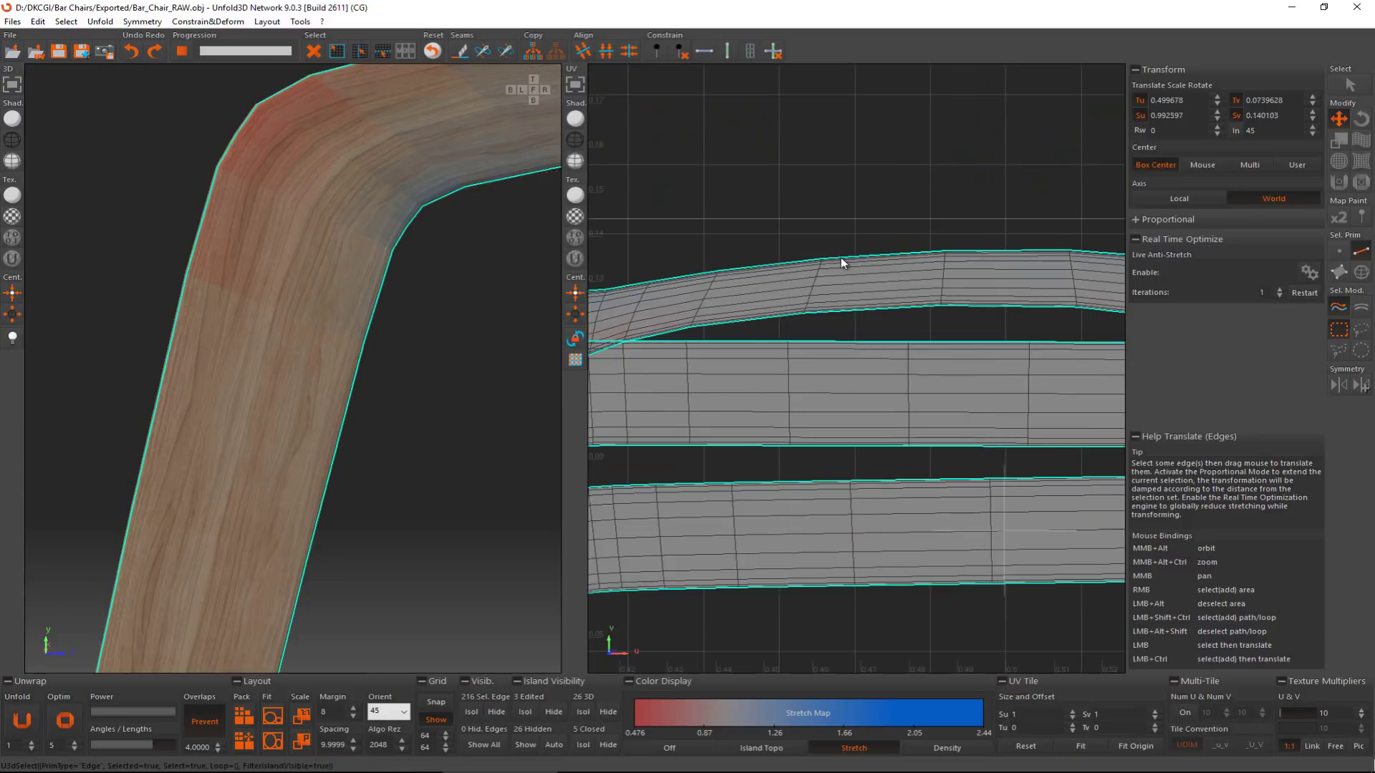
scroll(824, 283, "down", 2)
scroll(821, 295, "down", 4)
scroll(774, 328, "up", 2)
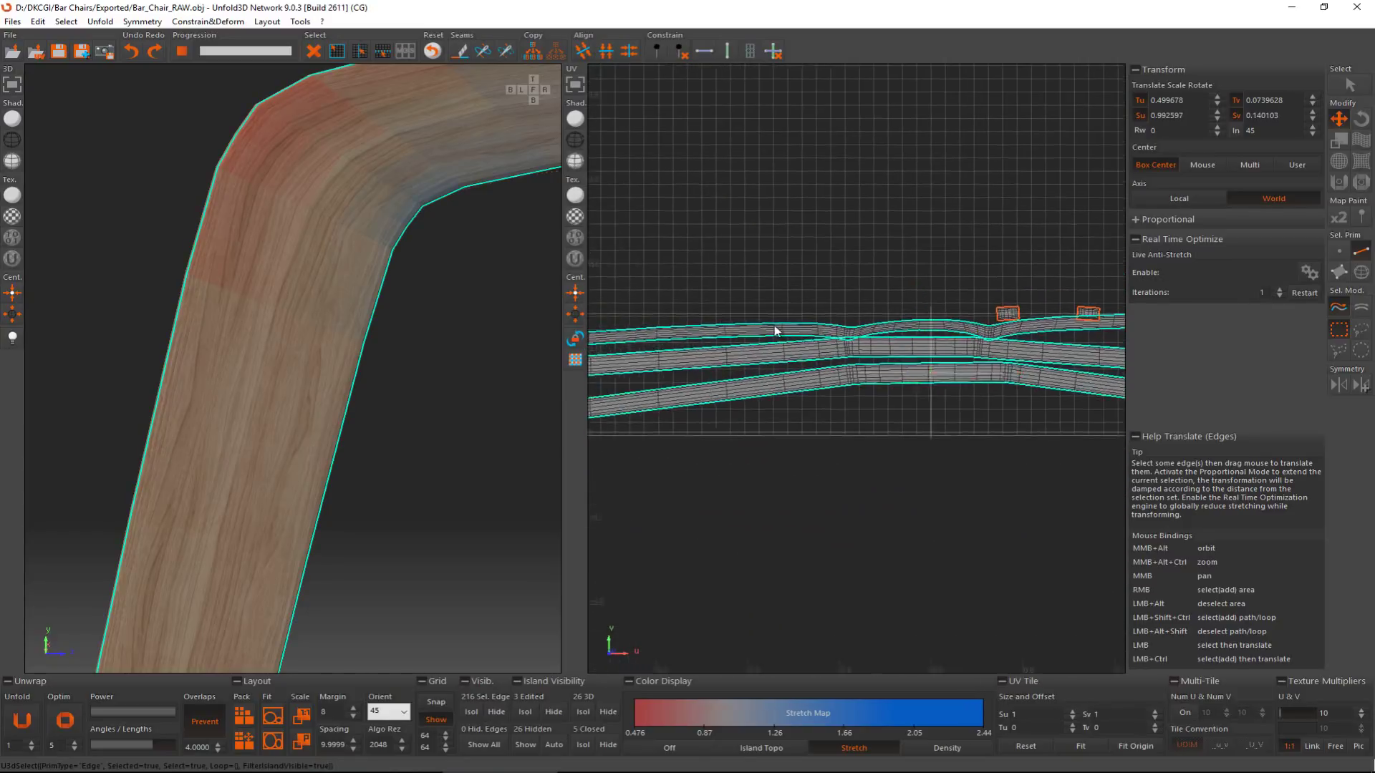
scroll(774, 326, "down", 1)
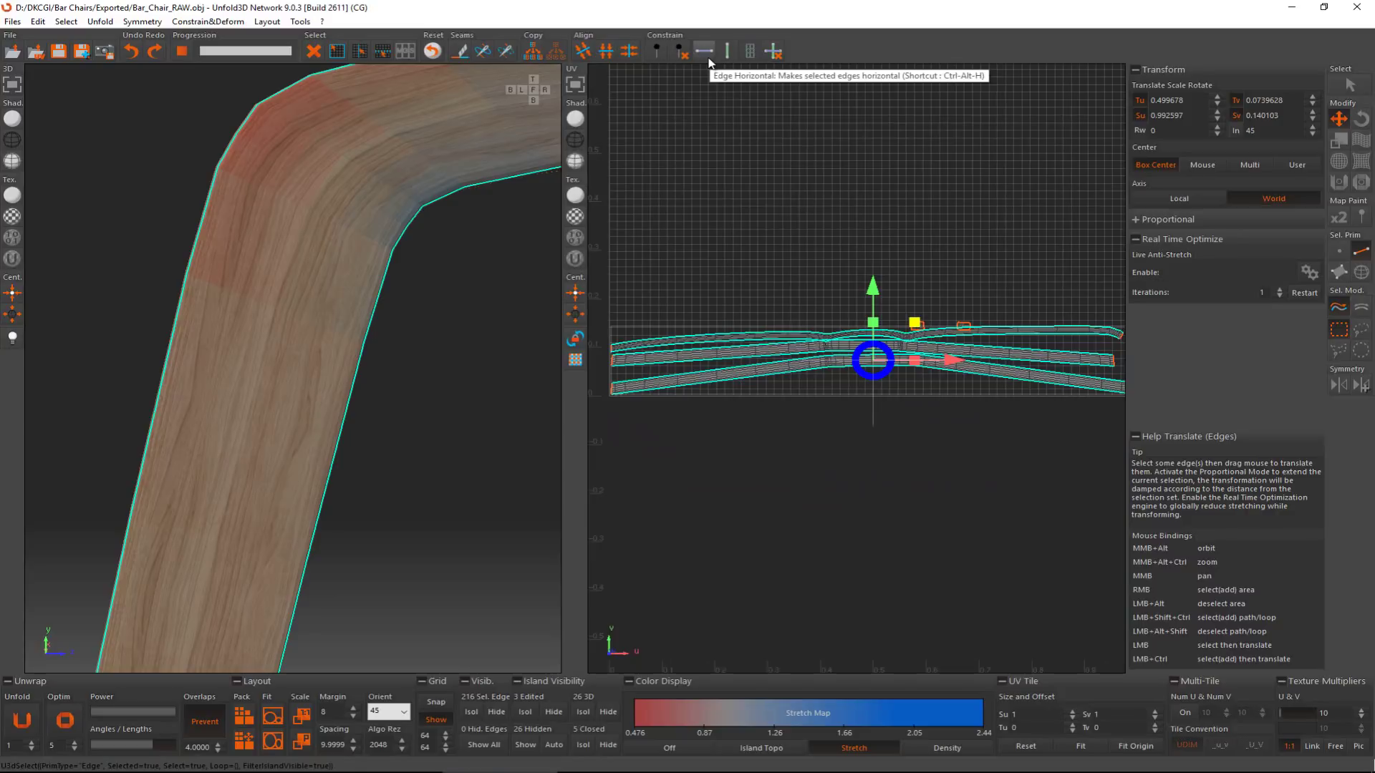
Step: Select the three constrained islands, move them below the UV tile and optimize them
key("F4")
scroll(884, 368, "down", 3)
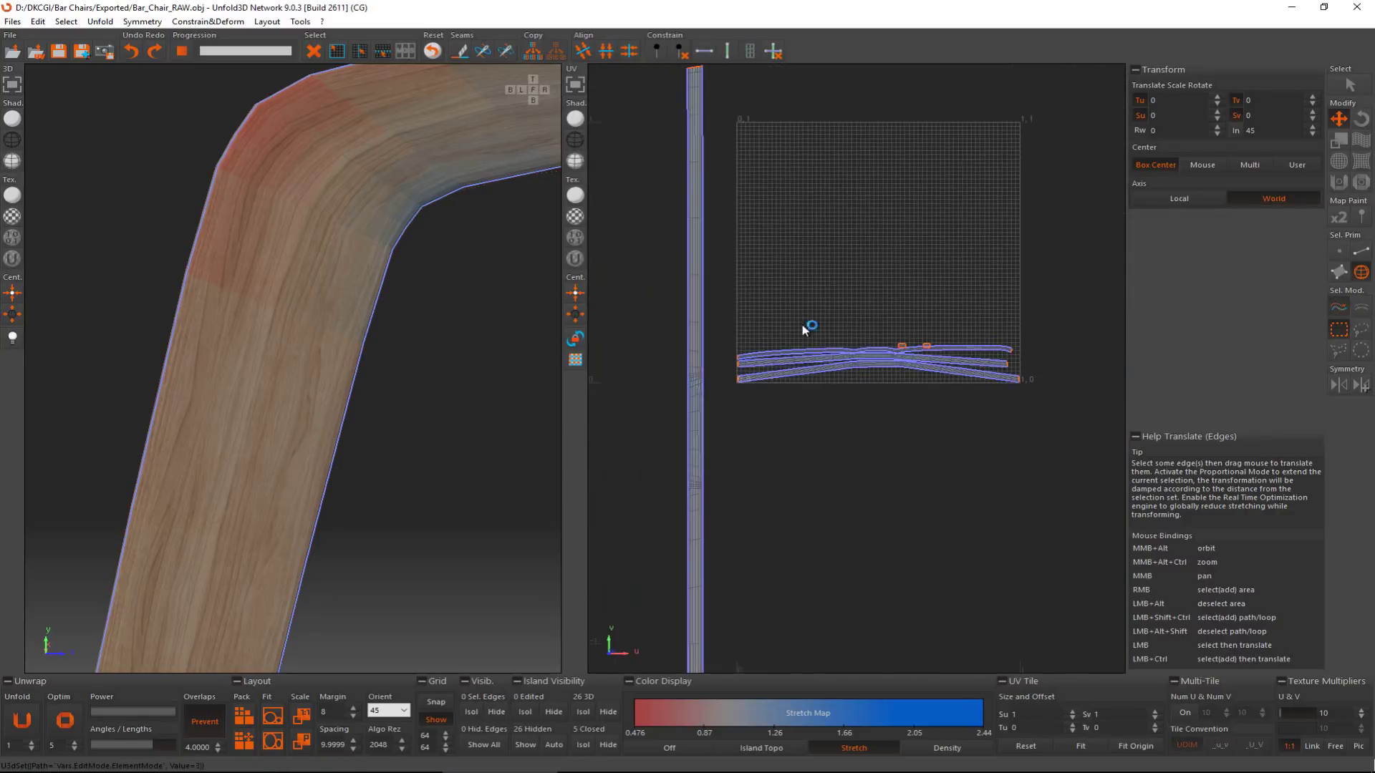
right_click_drag(795, 410, 828, 411)
left_click_drag(828, 411, 977, 560)
left_click(64, 732)
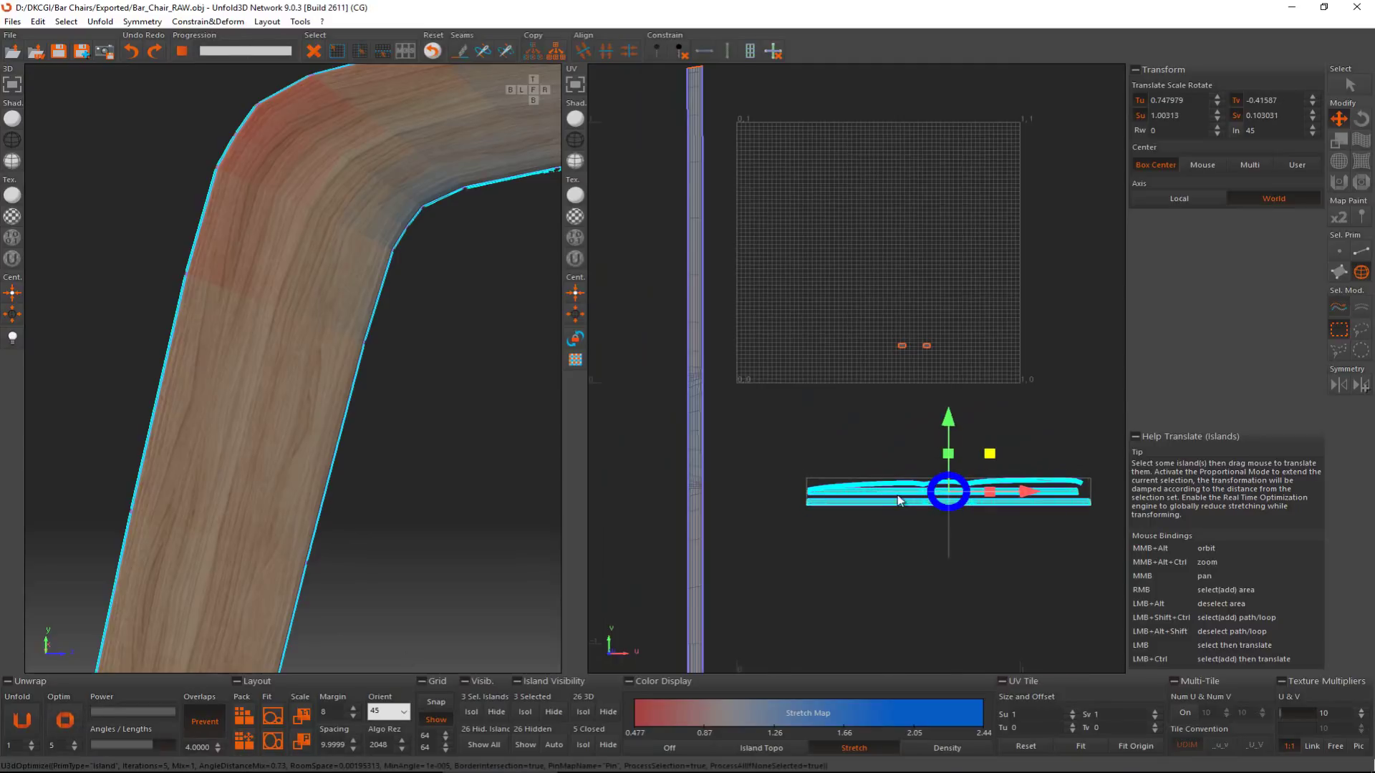
Step: Clear the selection and paint over the three constrained islands with the Unfold brush until they become straight horizontal strips
scroll(896, 496, "up", 4)
key("ctrl+shift+a")
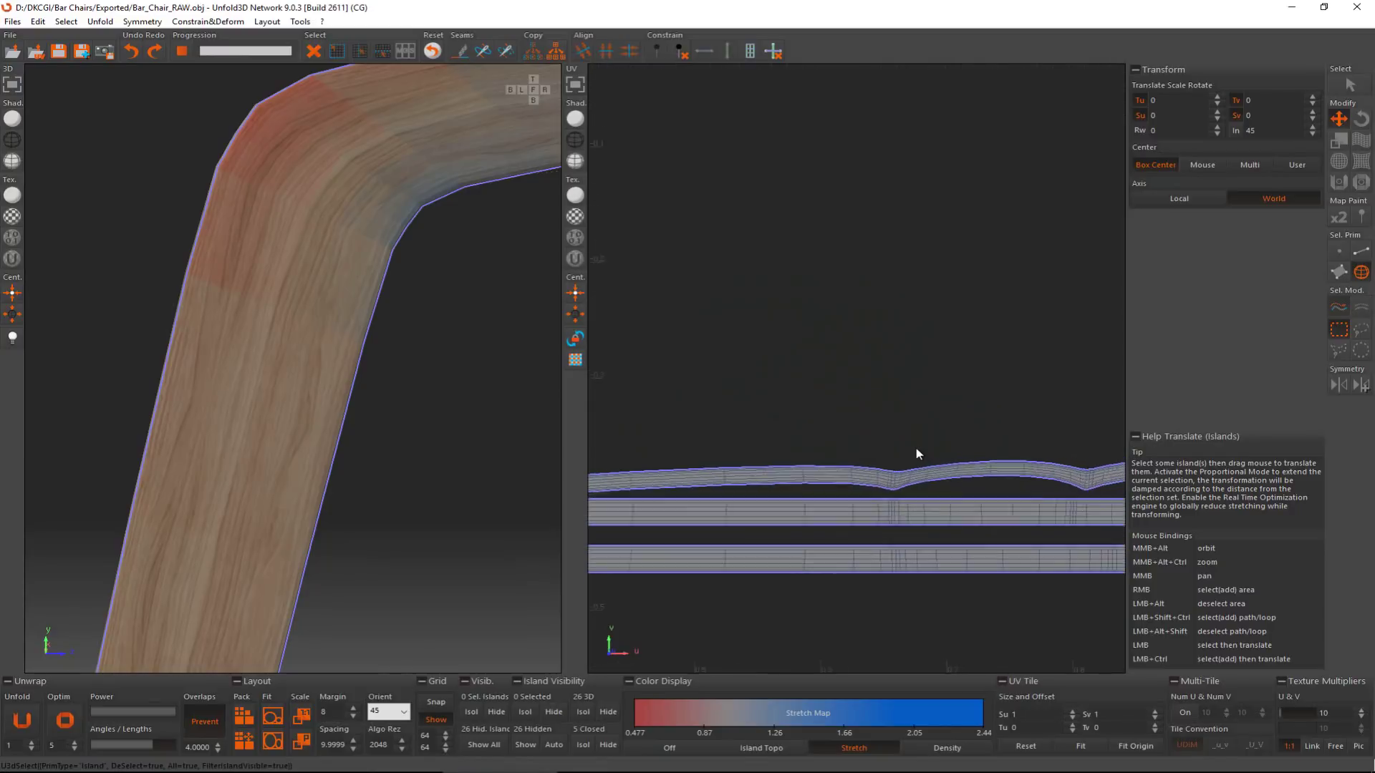
scroll(927, 458, "down", 4)
left_click(1338, 181)
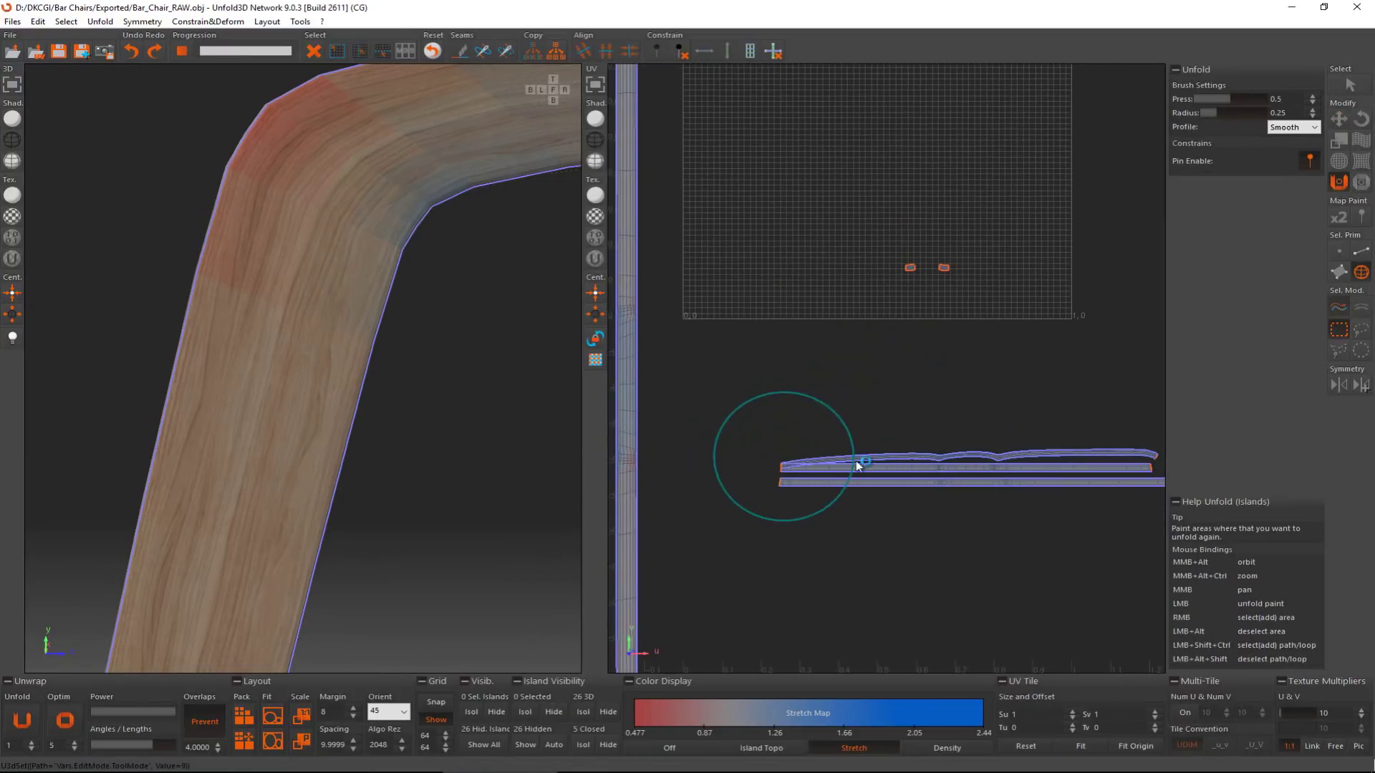
mouse_move(859, 466)
left_mouse_down()
mouse_move(1095, 452)
mouse_move(845, 467)
mouse_move(1136, 468)
mouse_move(782, 478)
mouse_move(1044, 480)
left_mouse_up()
scroll(961, 485, "down", 1)
middle_click_drag(961, 485, 752, 465)
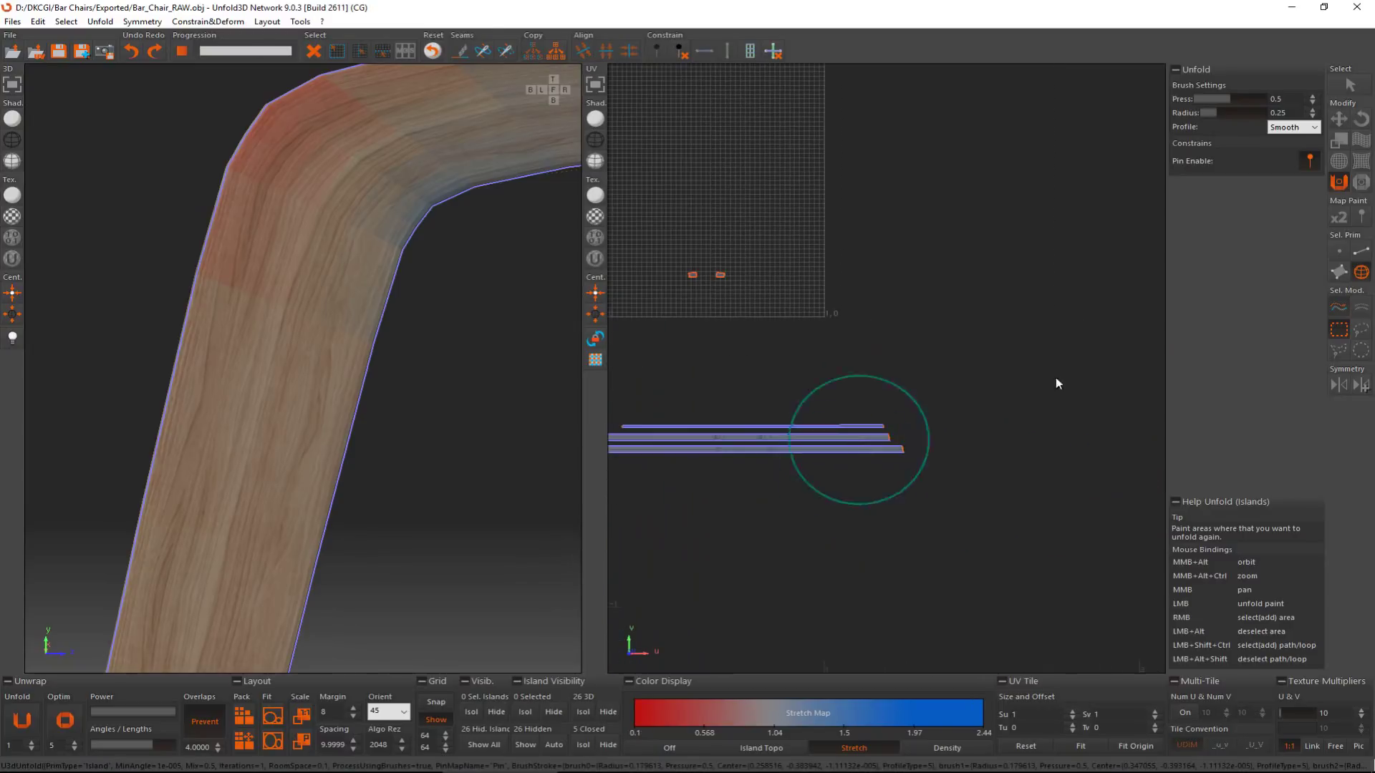
Step: Paint along the three straightened strips with the Optimize brush to reduce their stretching
left_click(1361, 181)
mouse_move(893, 440)
left_mouse_down()
mouse_move(642, 444)
mouse_move(823, 445)
mouse_move(672, 430)
mouse_move(634, 449)
mouse_move(860, 440)
left_mouse_up()
scroll(630, 379, "down", 2)
middle_click_drag(631, 380, 842, 410)
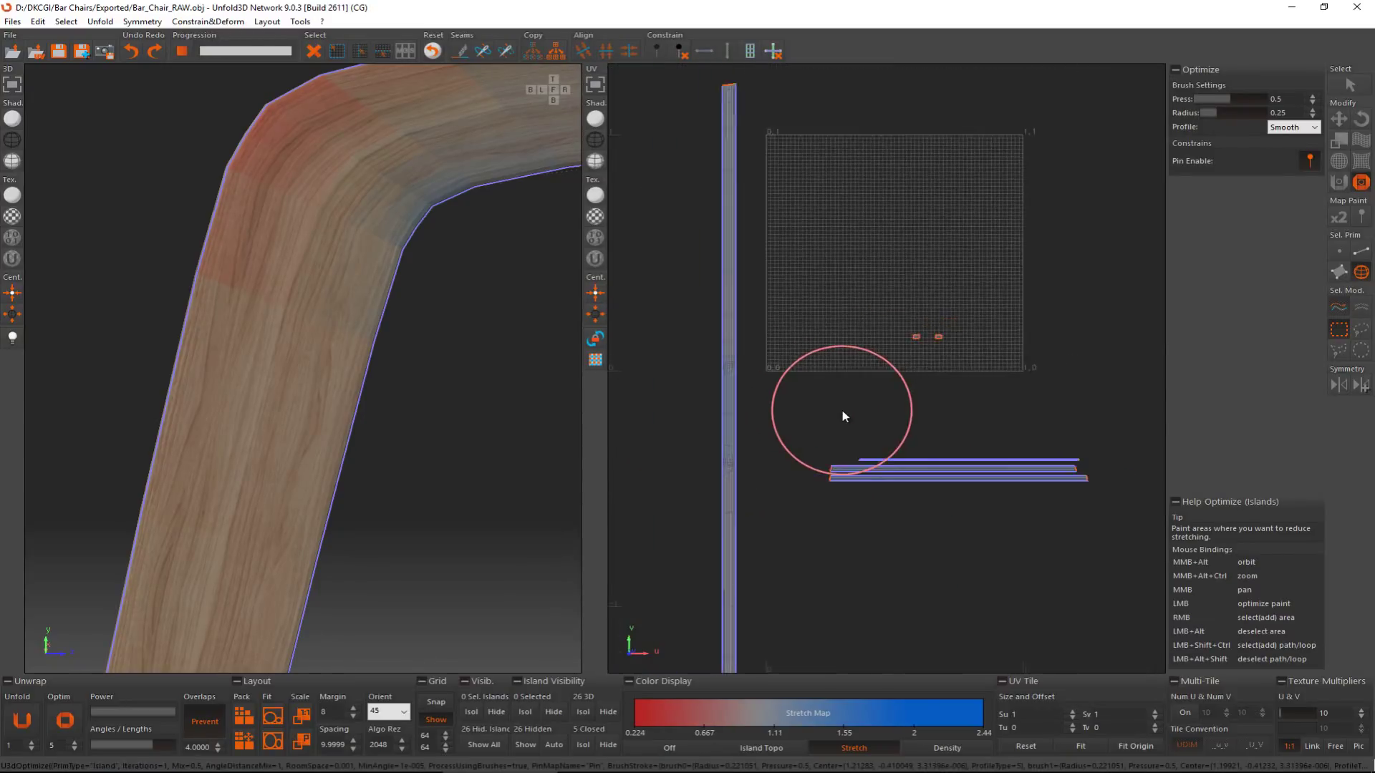
scroll(842, 410, "down", 1)
Step: Select the three horizontal strips, rotate them to vertical and place them between the first strip and the UV tile
key("Escape")
left_click_drag(819, 421, 1113, 504)
left_click_drag(1129, 420, 822, 522)
key("e")
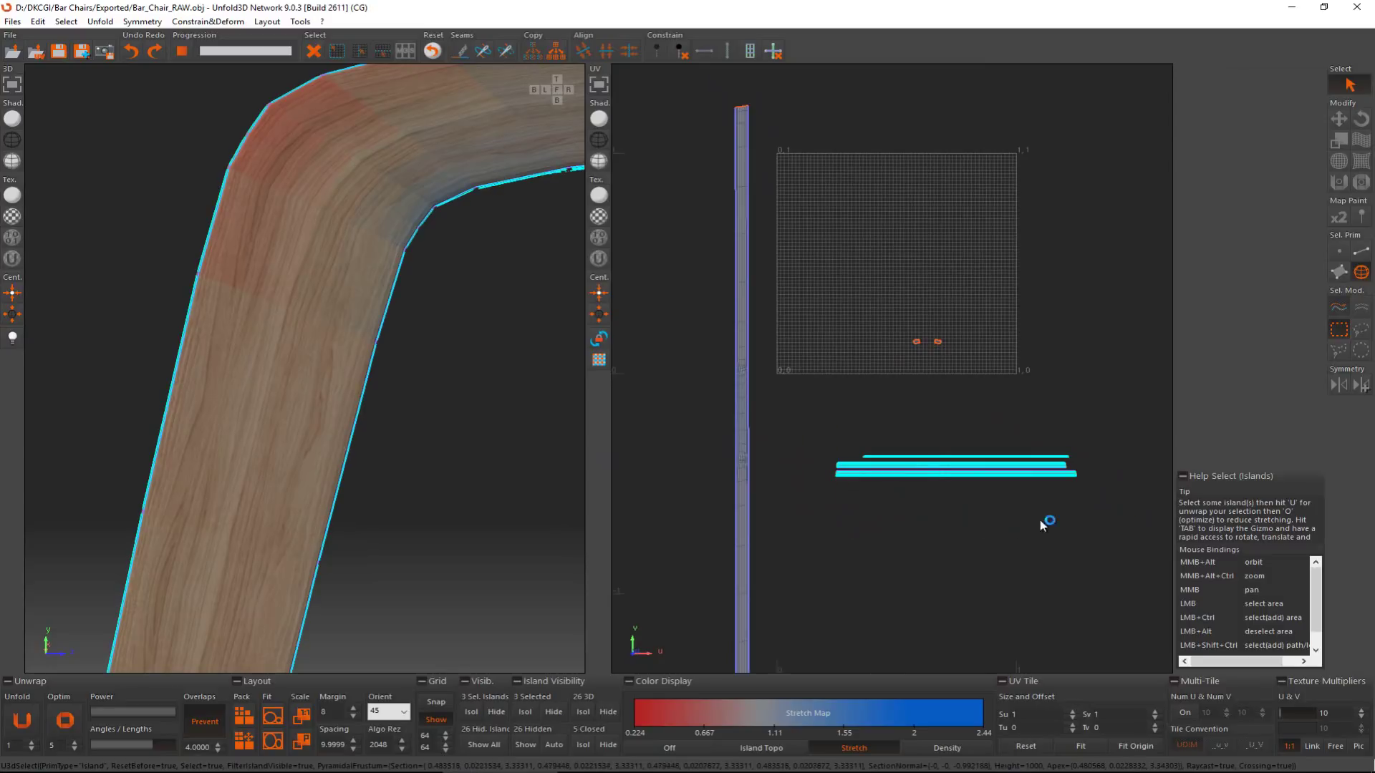
left_click_drag(1035, 436, 848, 394)
key("w")
left_click(852, 393)
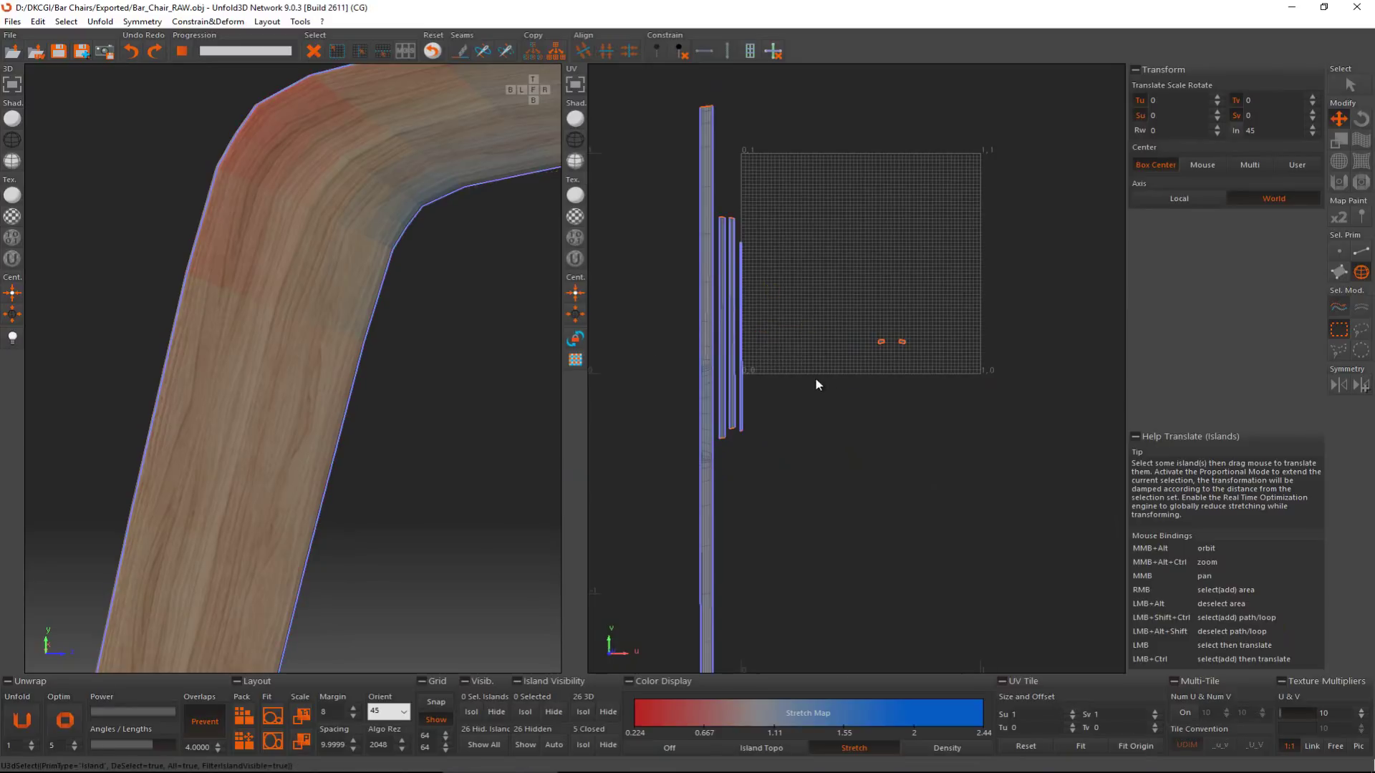
Step: Select all six islands, rescale them to their original 3D proportions, pack them into the UV tile and clear the selection
scroll(815, 380, "down", 3)
right_click_drag(686, 145, 1012, 647)
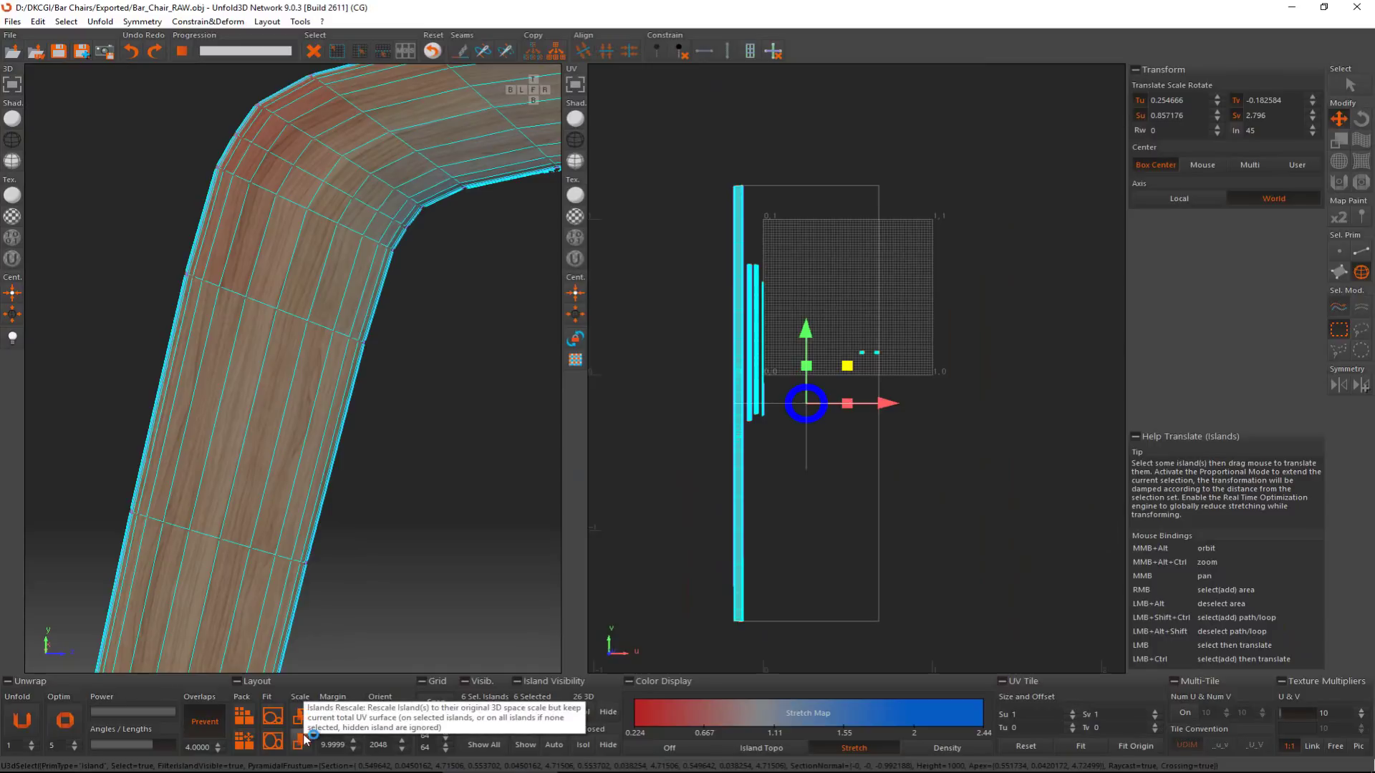
left_click(304, 739)
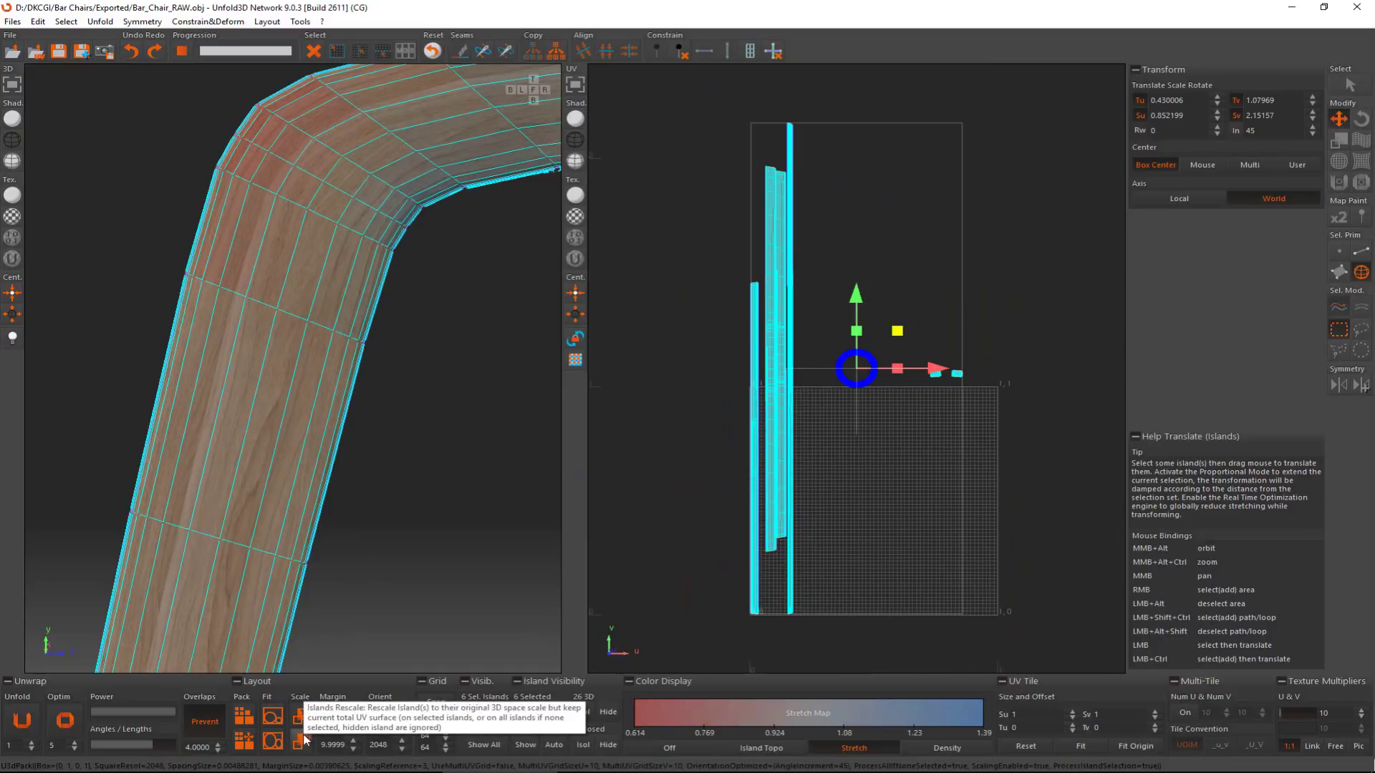
left_click(249, 745)
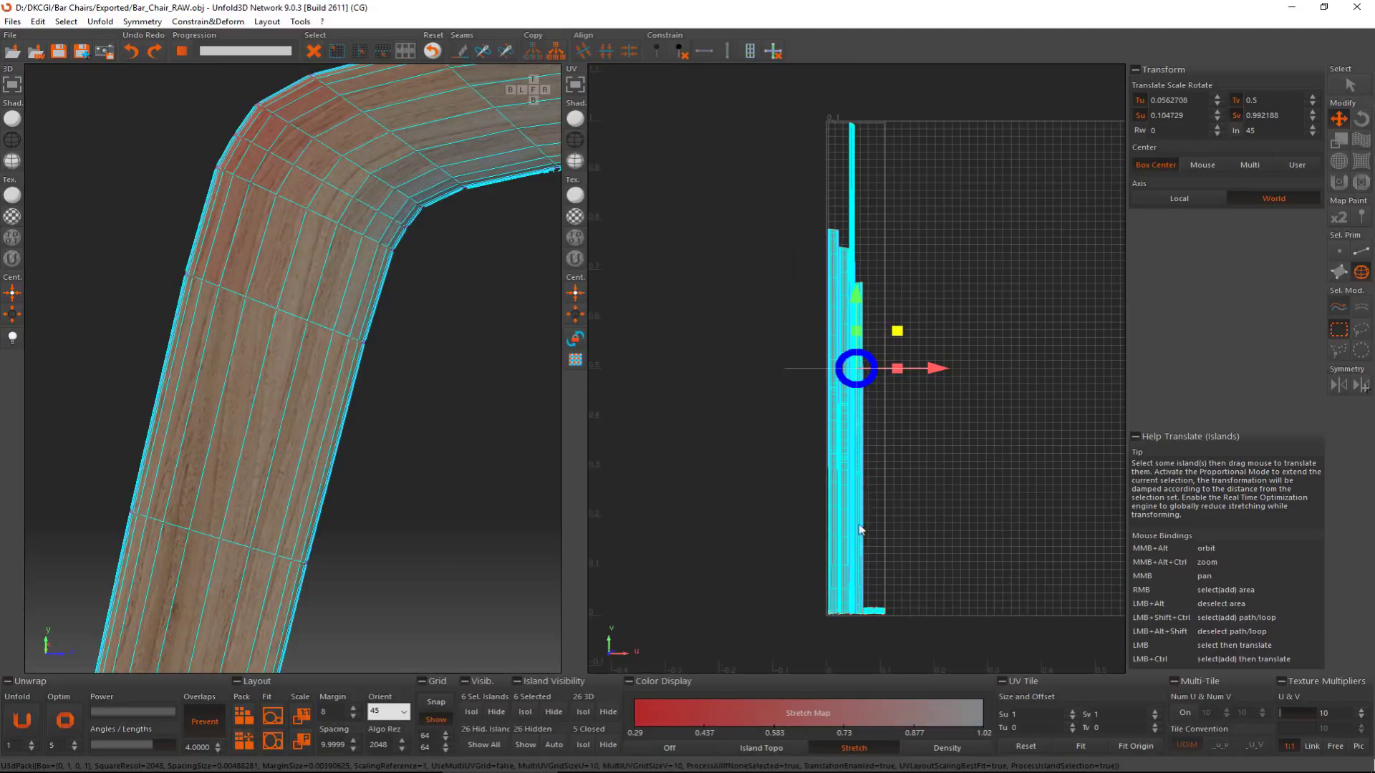
scroll(822, 573, "up", 5)
scroll(822, 573, "up", 2)
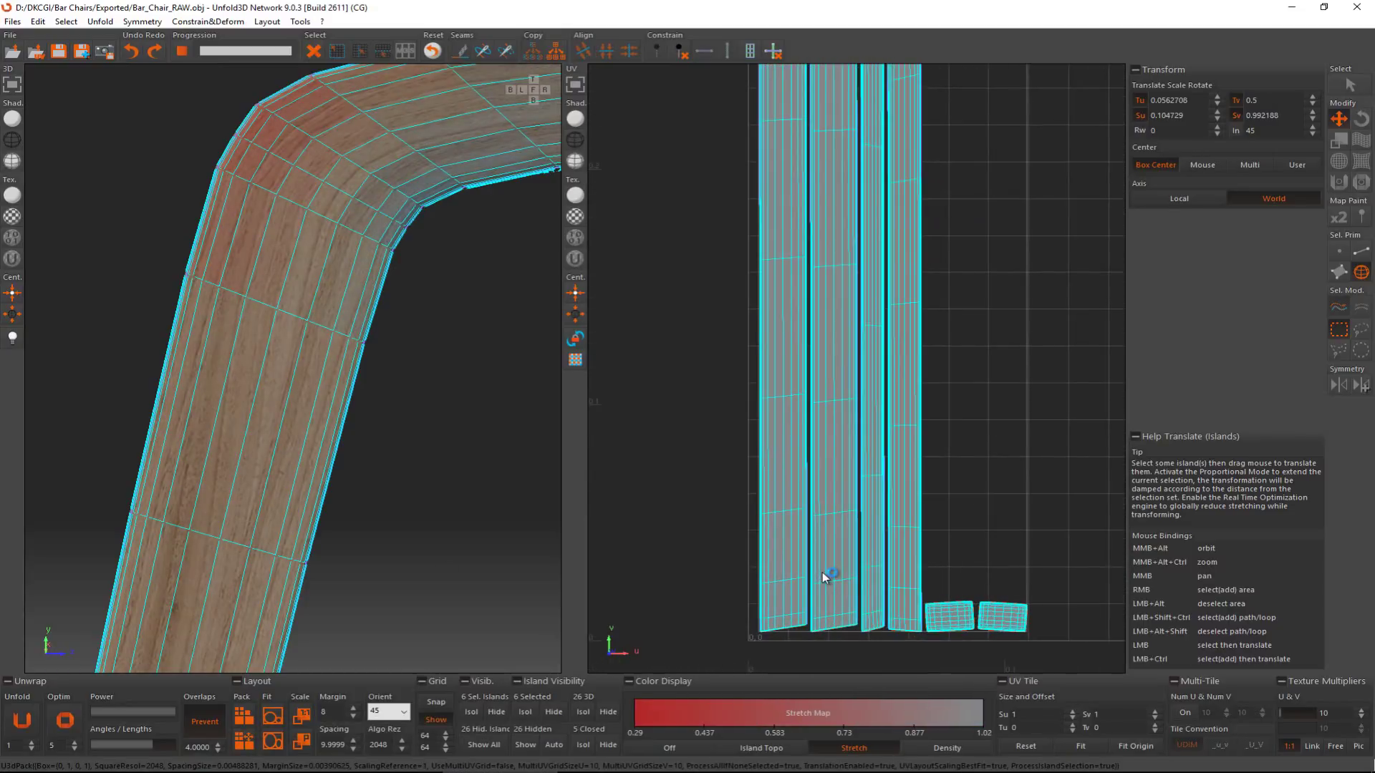
left_click(855, 554)
Step: Switch to edge selection and select one edge at the lower end of each of the four vertical strips
scroll(903, 612, "up", 5)
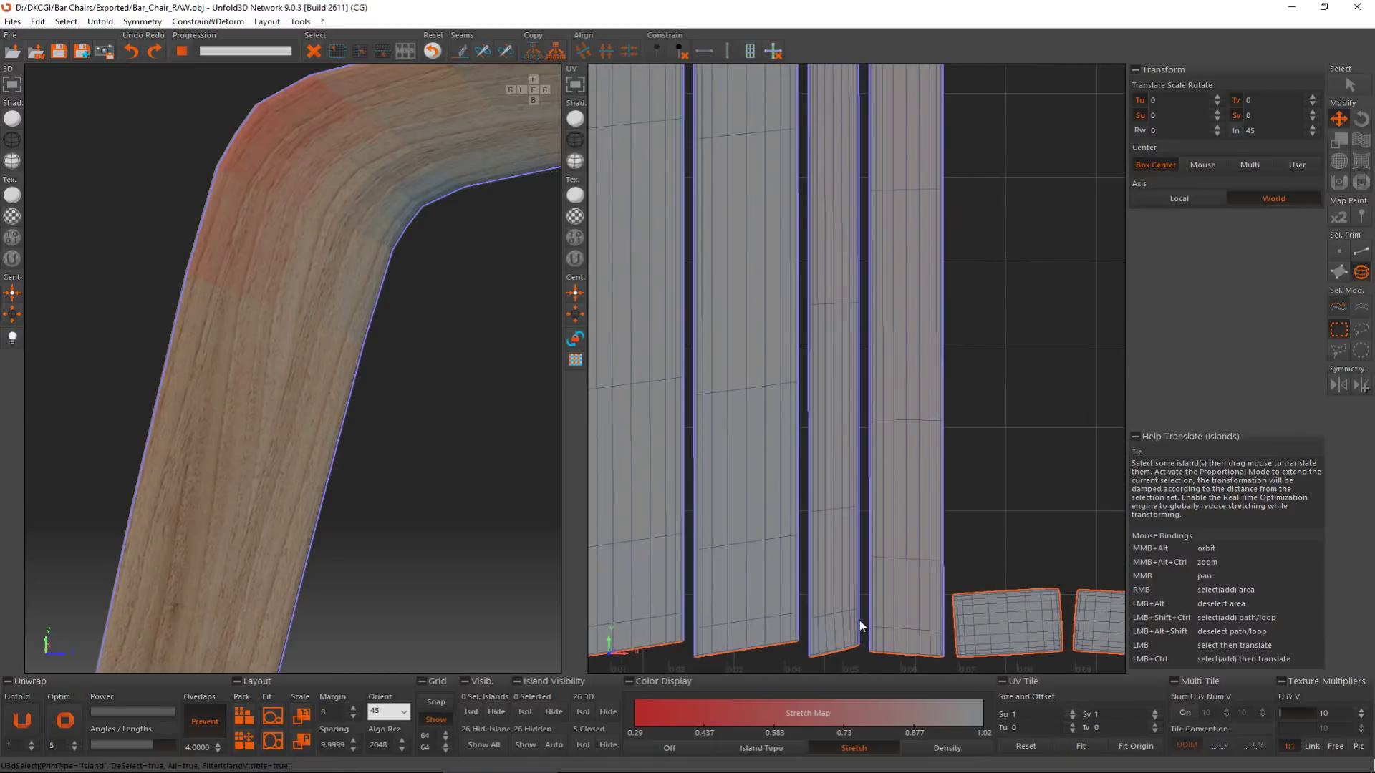
middle_click_drag(793, 583, 813, 533)
scroll(755, 462, "up", 2)
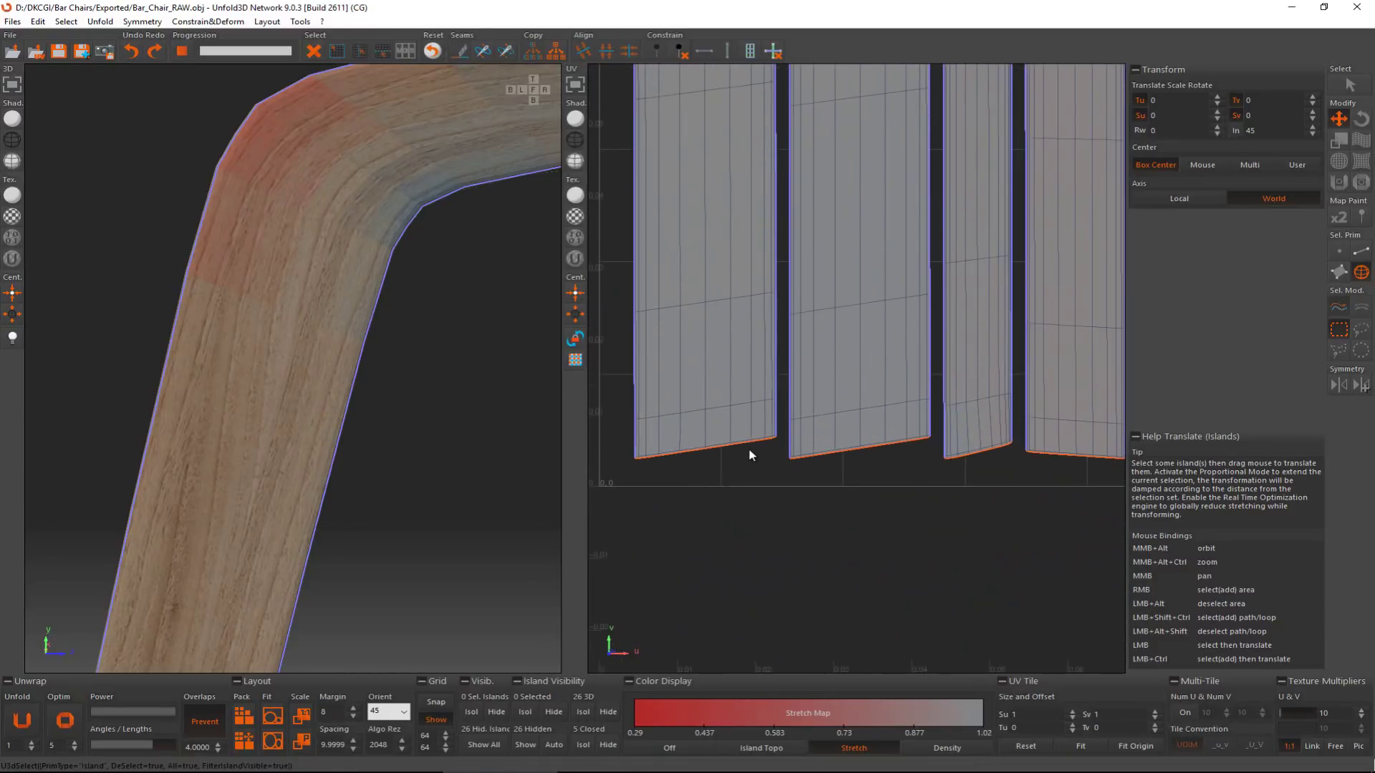
key("F2")
left_click_drag(726, 448, 764, 454)
left_click_drag(874, 449, 890, 452, "ctrl")
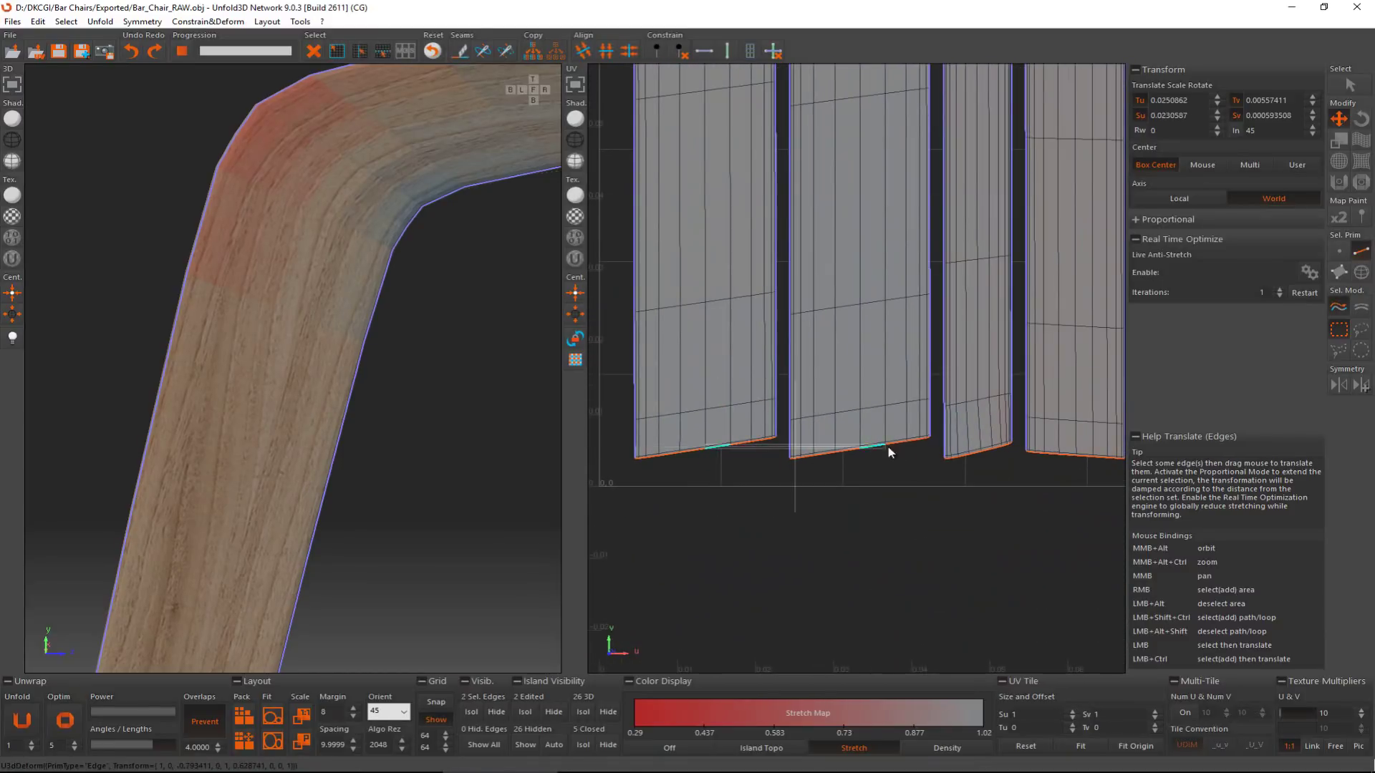
left_click_drag(978, 456, 1059, 464, "ctrl")
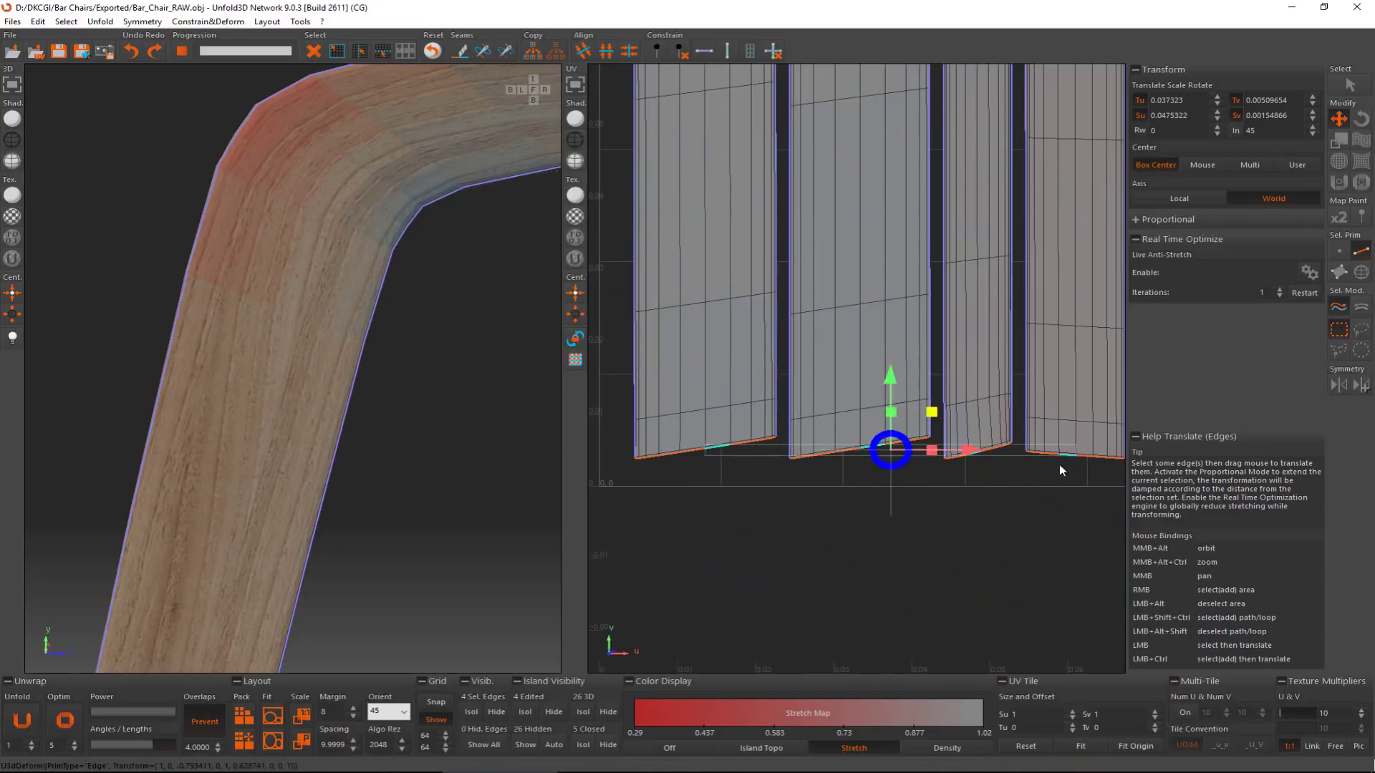
middle_click_drag(1059, 464, 903, 479)
scroll(866, 501, "down", 5)
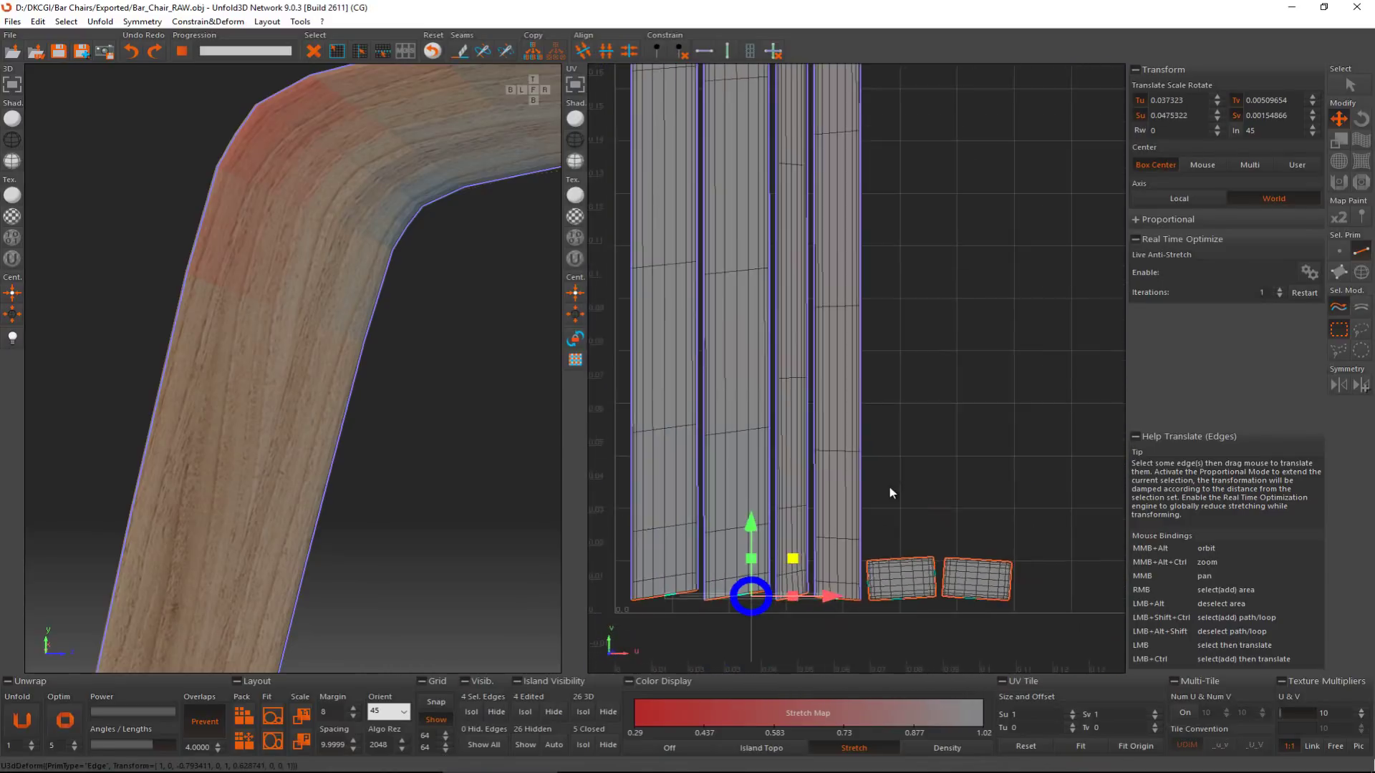
middle_click_drag(857, 267, 886, 604)
scroll(887, 402, "down", 4)
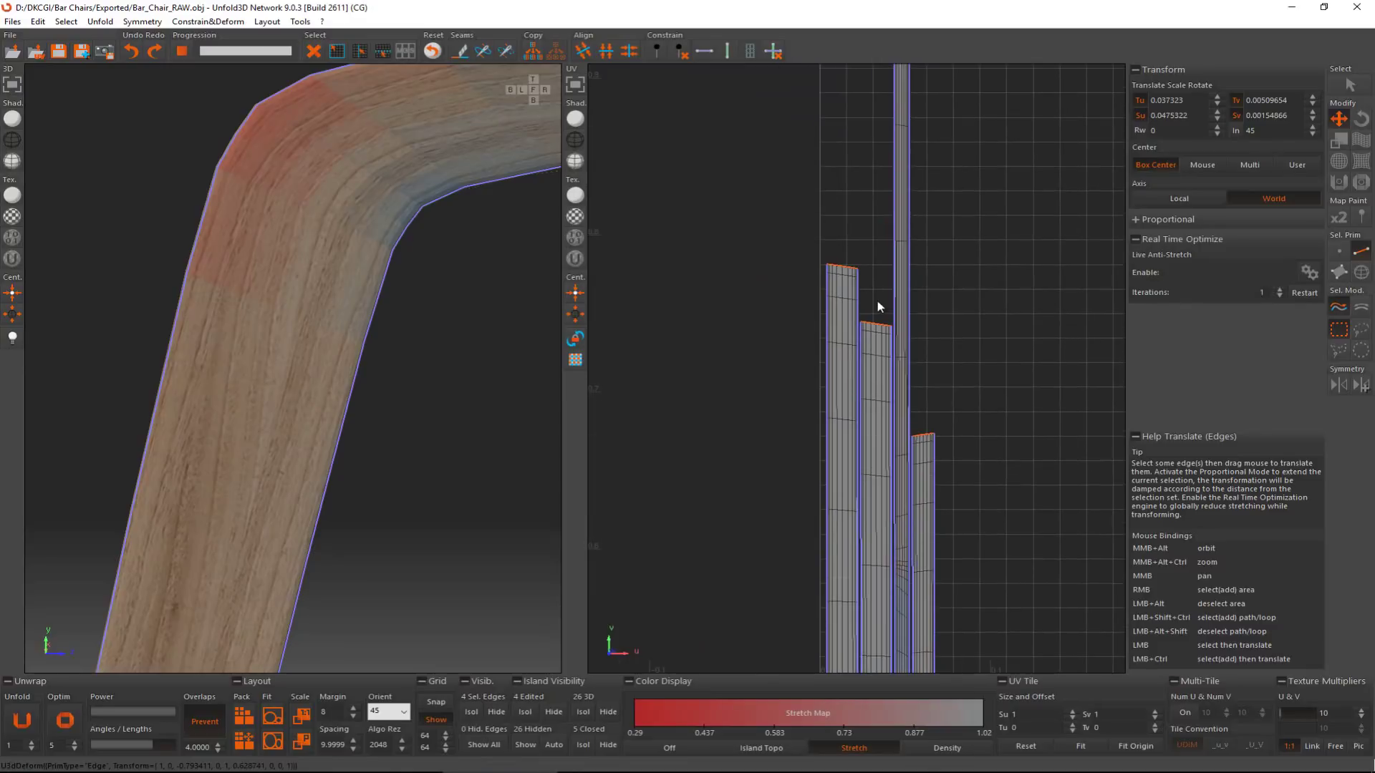
Step: Add one upper end edge of each strip to the selection and extend it to the complete end edge loops
scroll(930, 437, "up", 3)
scroll(931, 444, "up", 3)
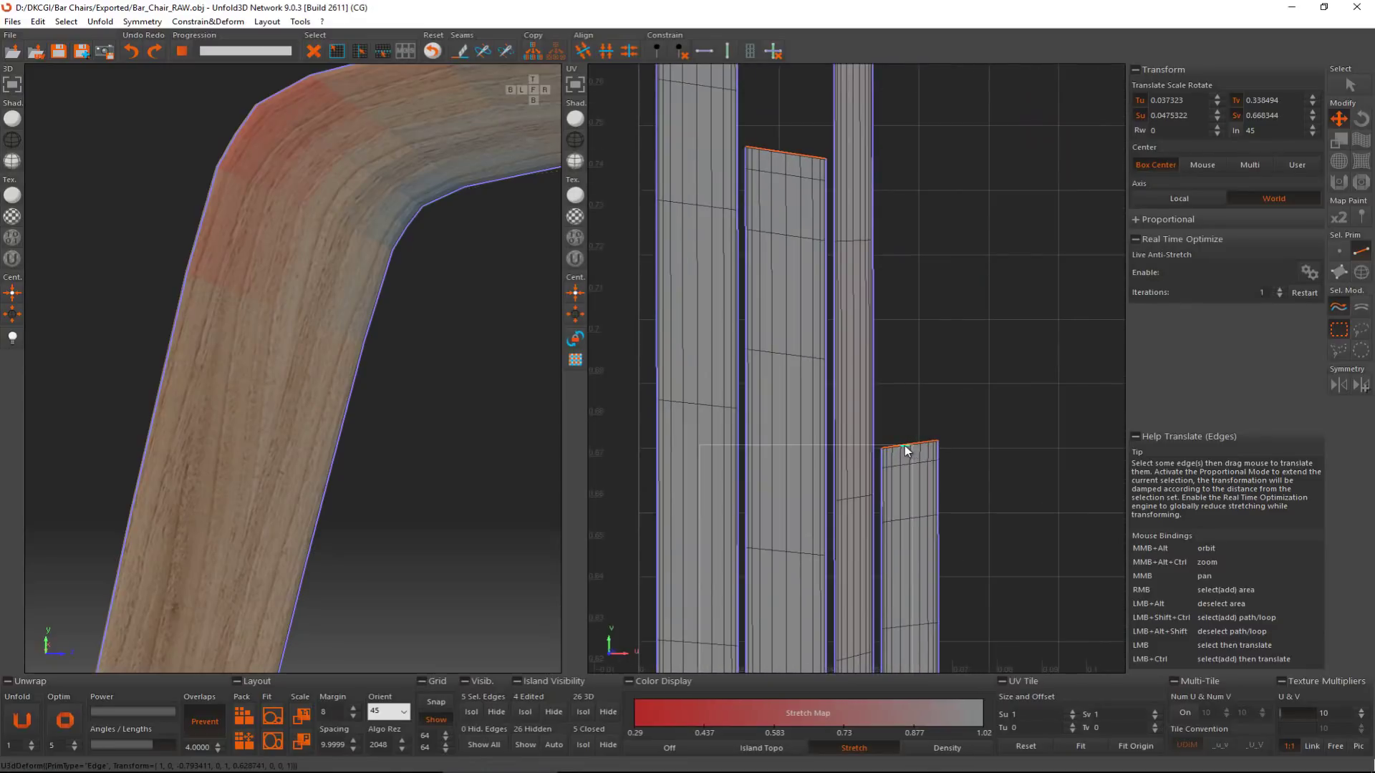
left_click(905, 445, "ctrl")
left_click_drag(905, 445, 906, 444)
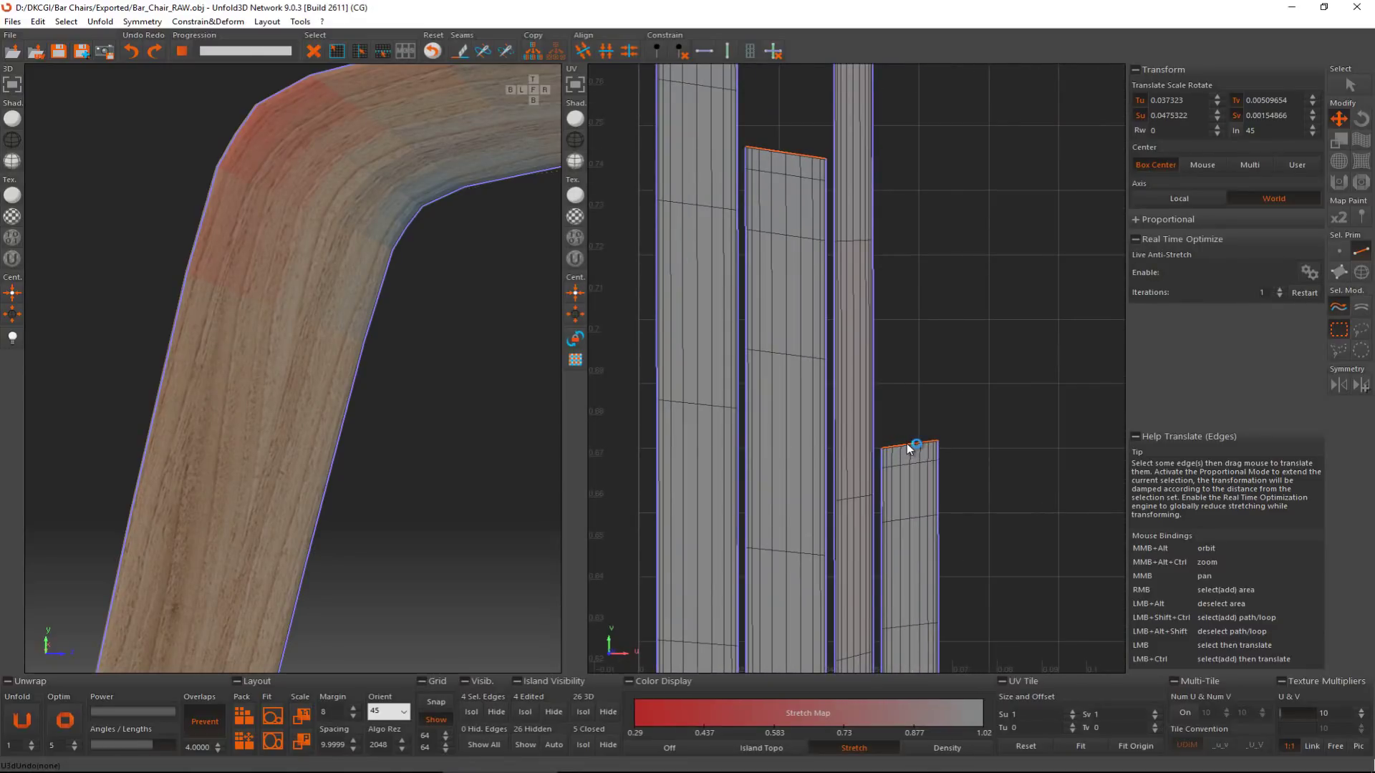
left_click(788, 152, "ctrl")
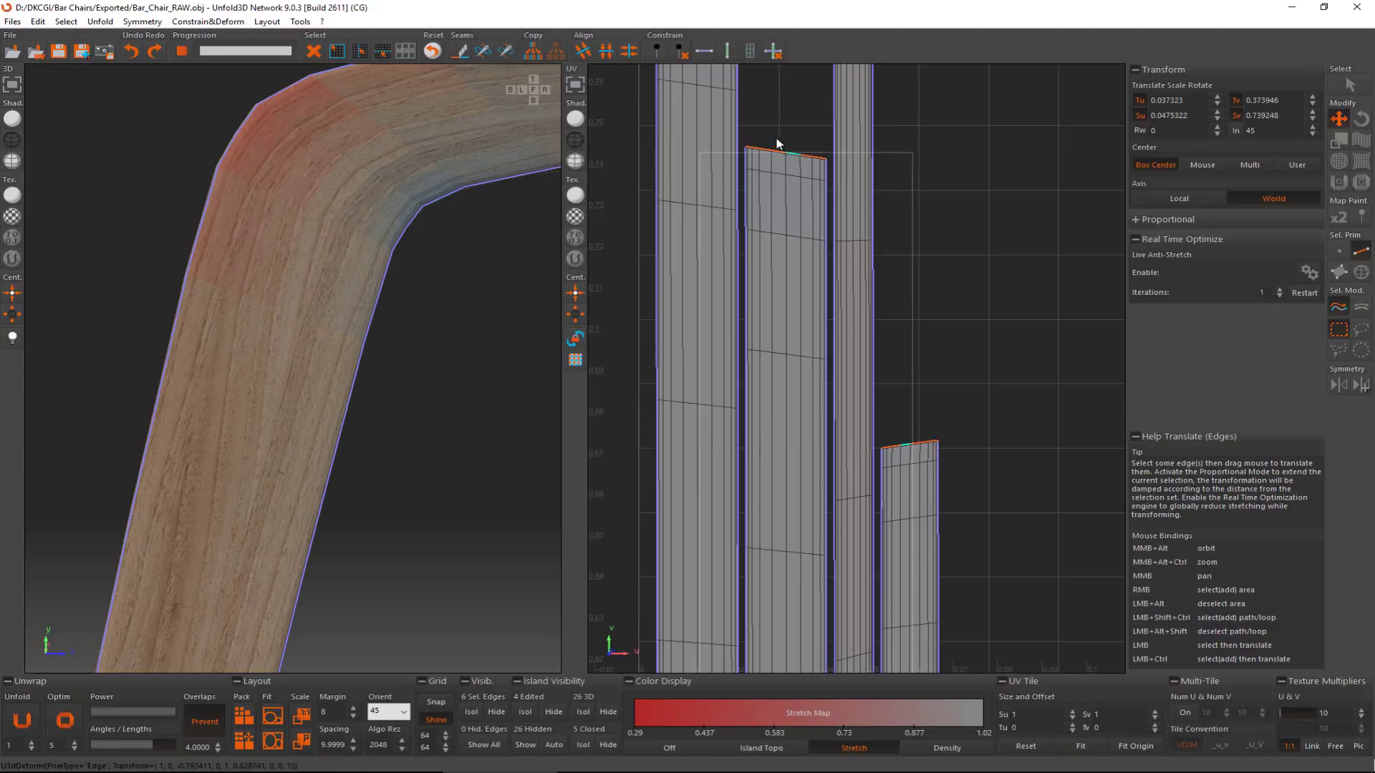
middle_click_drag(766, 129, 720, 330)
left_click(720, 341, "ctrl")
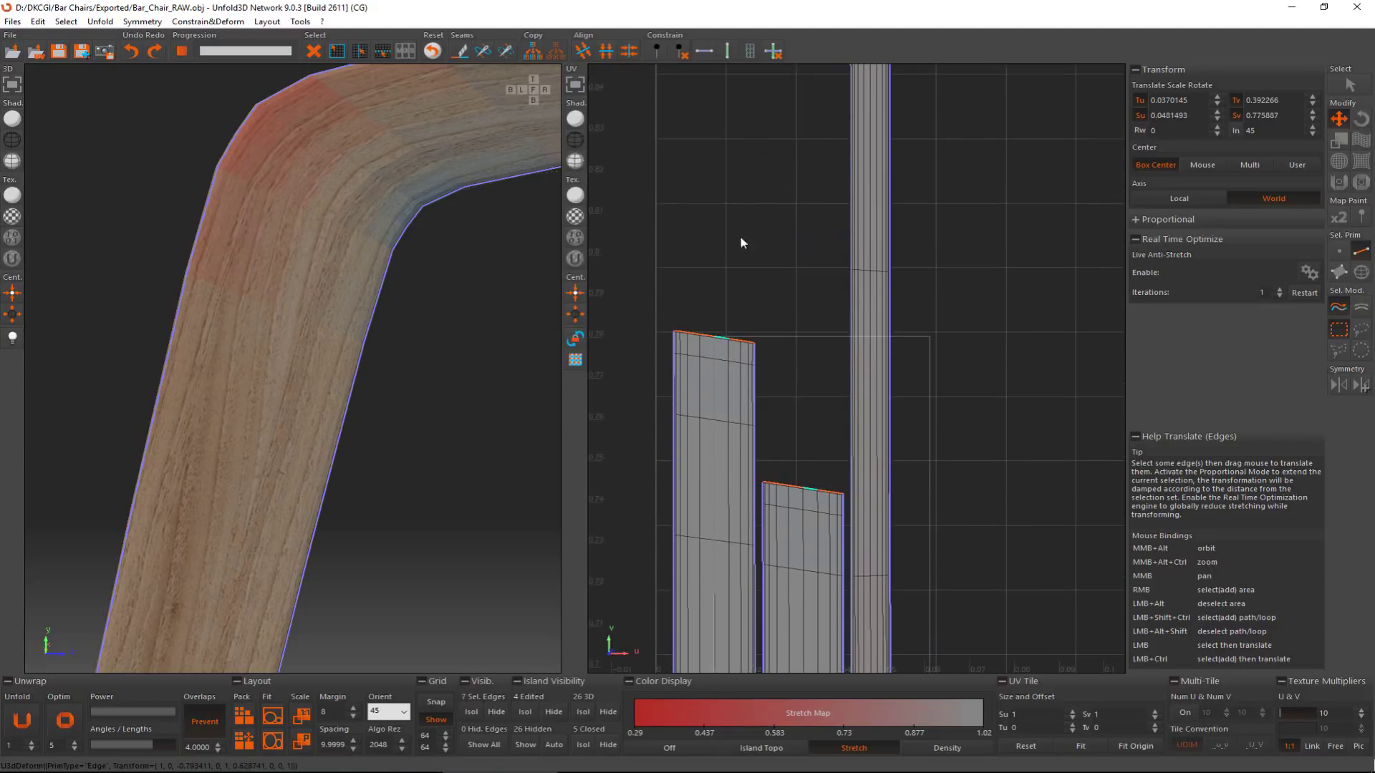
scroll(775, 178, "down", 6)
scroll(787, 411, "up", 6)
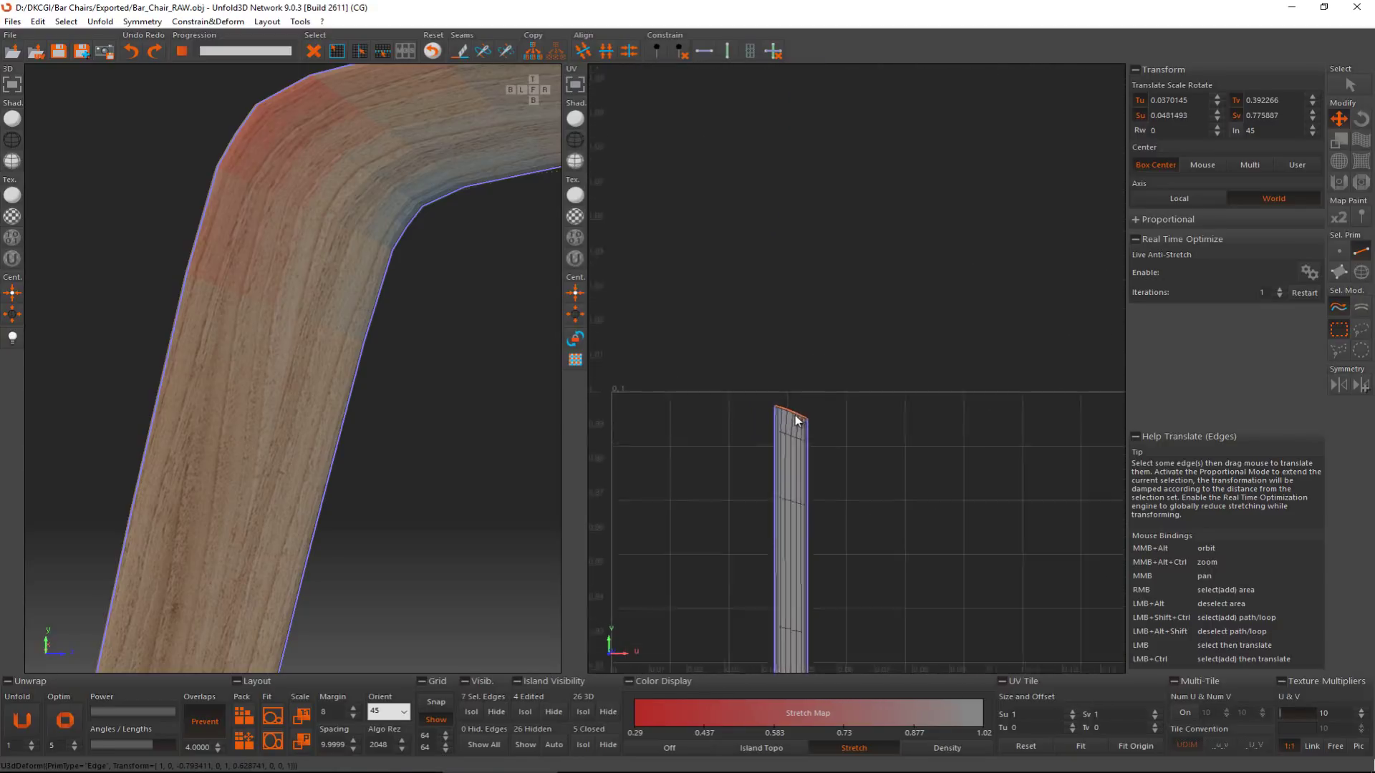
left_click(785, 405, "ctrl")
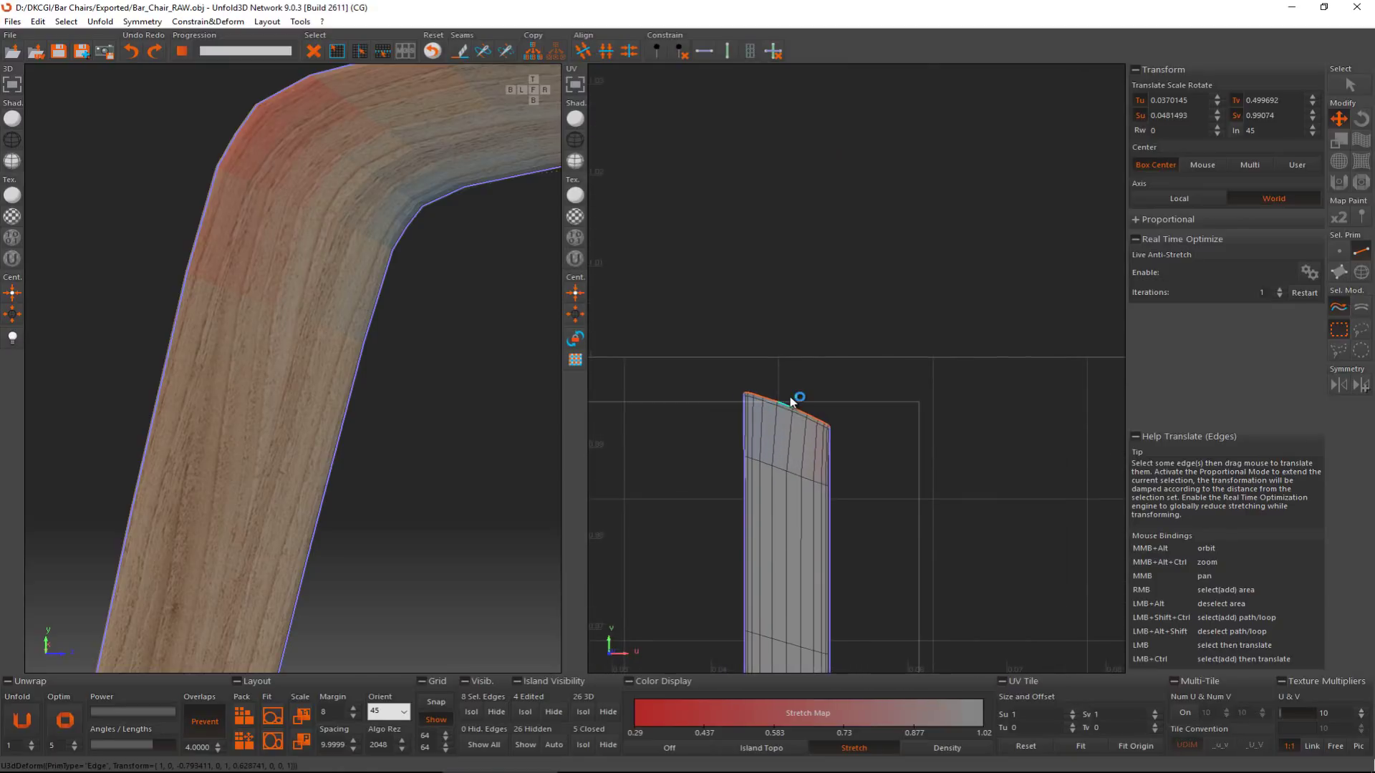
left_click(792, 401, "ctrl+shift")
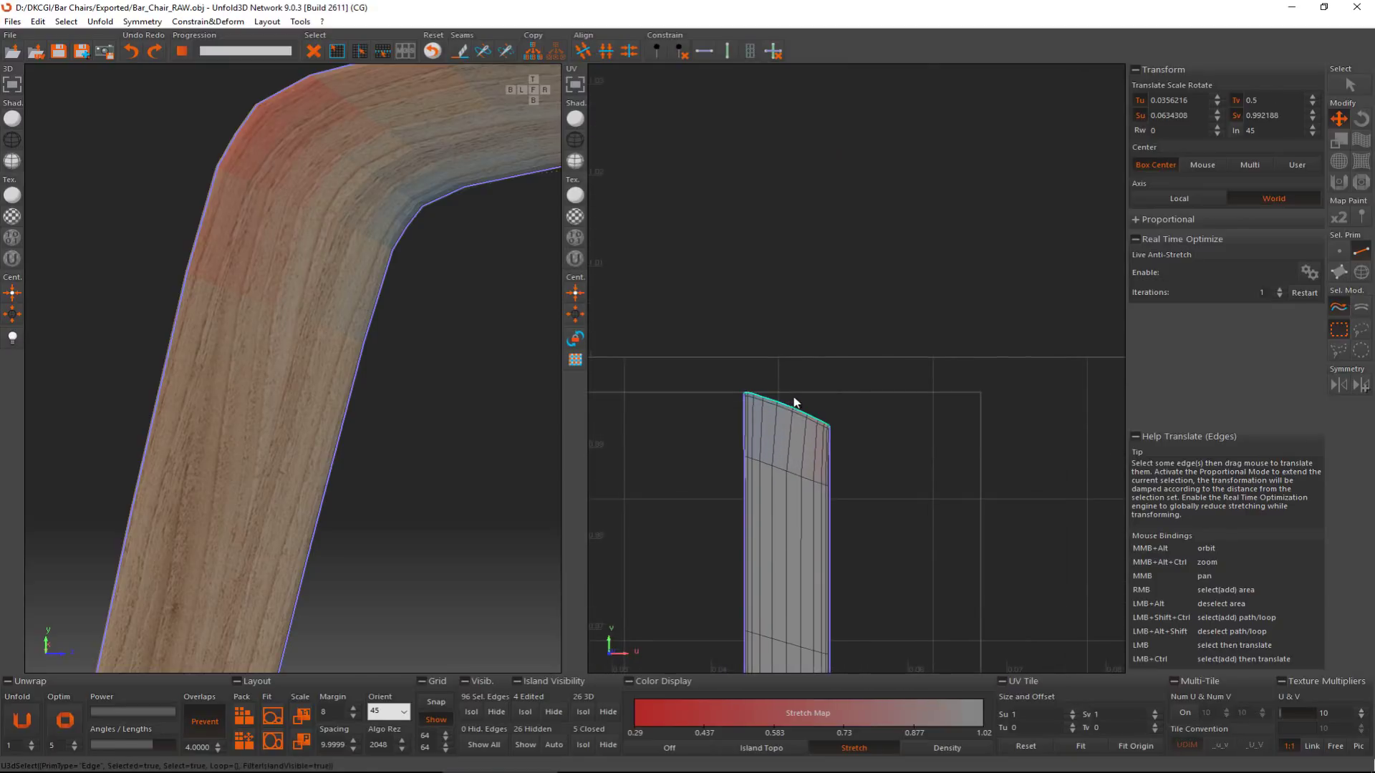
Step: Try to straighten the strips' selected end edges with a horizontal constraint followed by Optimize and Unfold
left_click(710, 57)
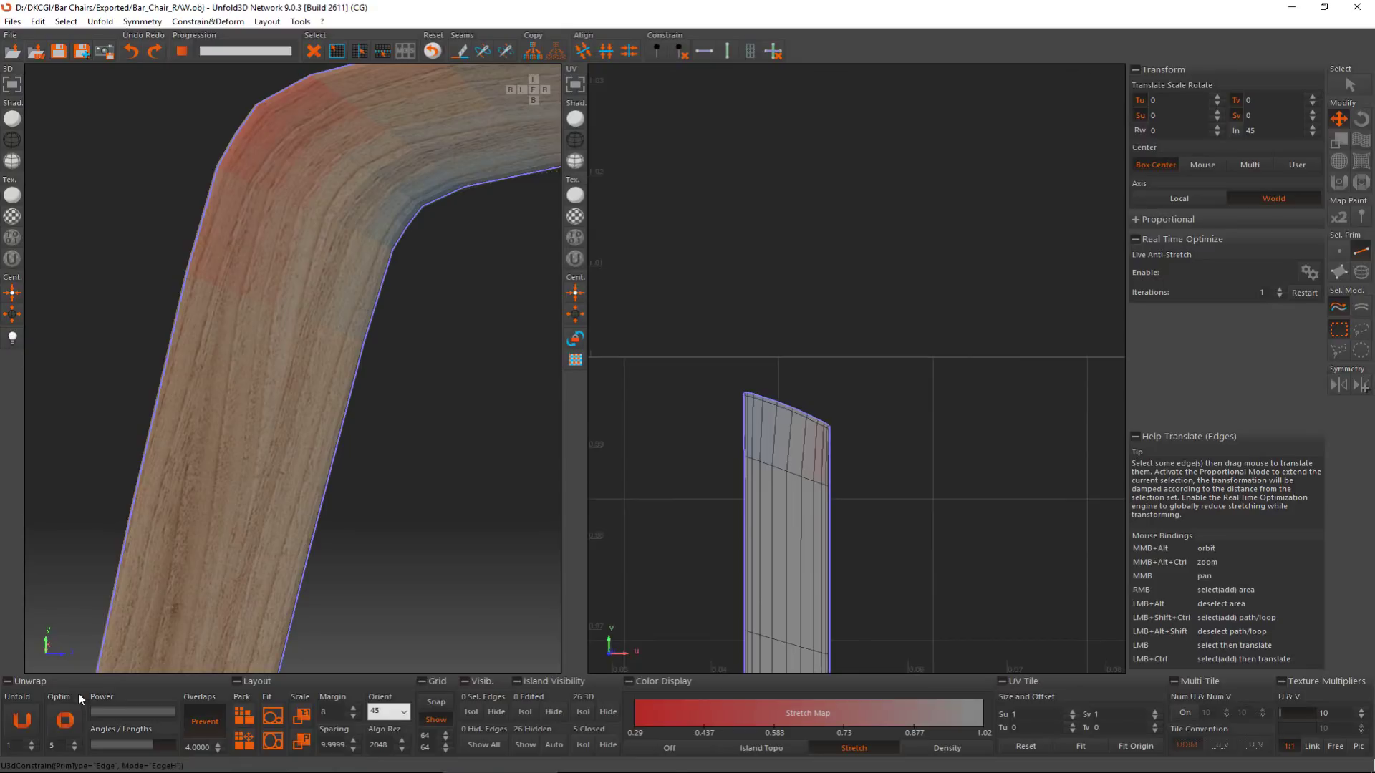
left_click(67, 719)
scroll(699, 557, "down", 3)
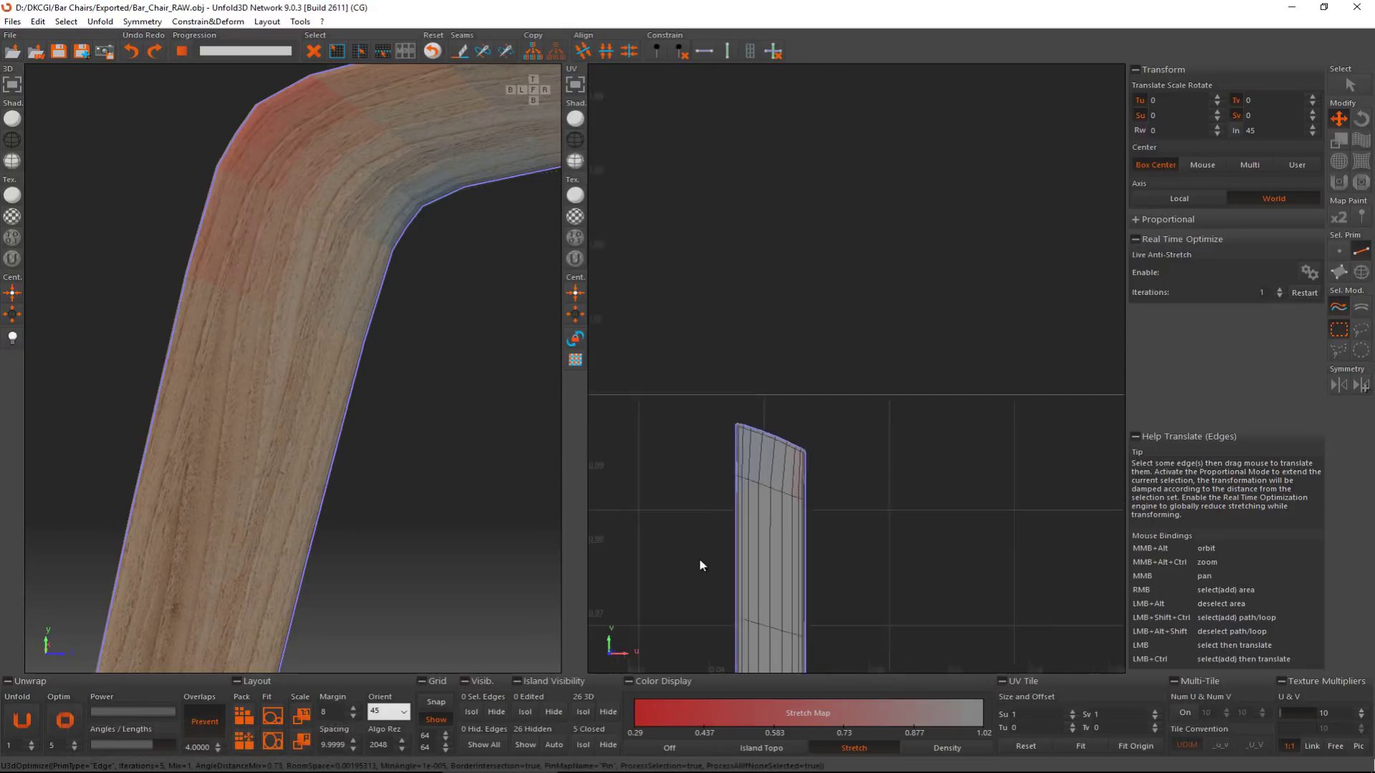
left_click(22, 718)
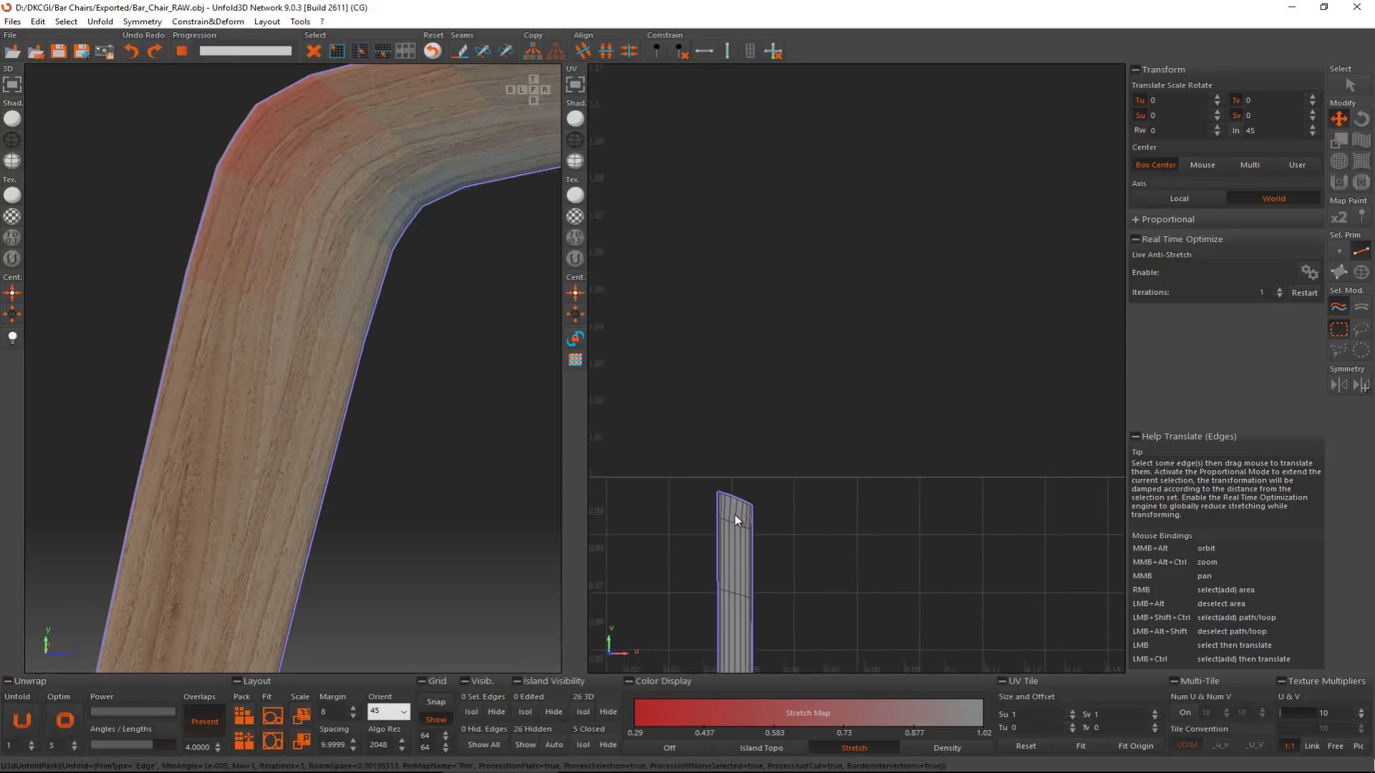
scroll(775, 345, "down", 5)
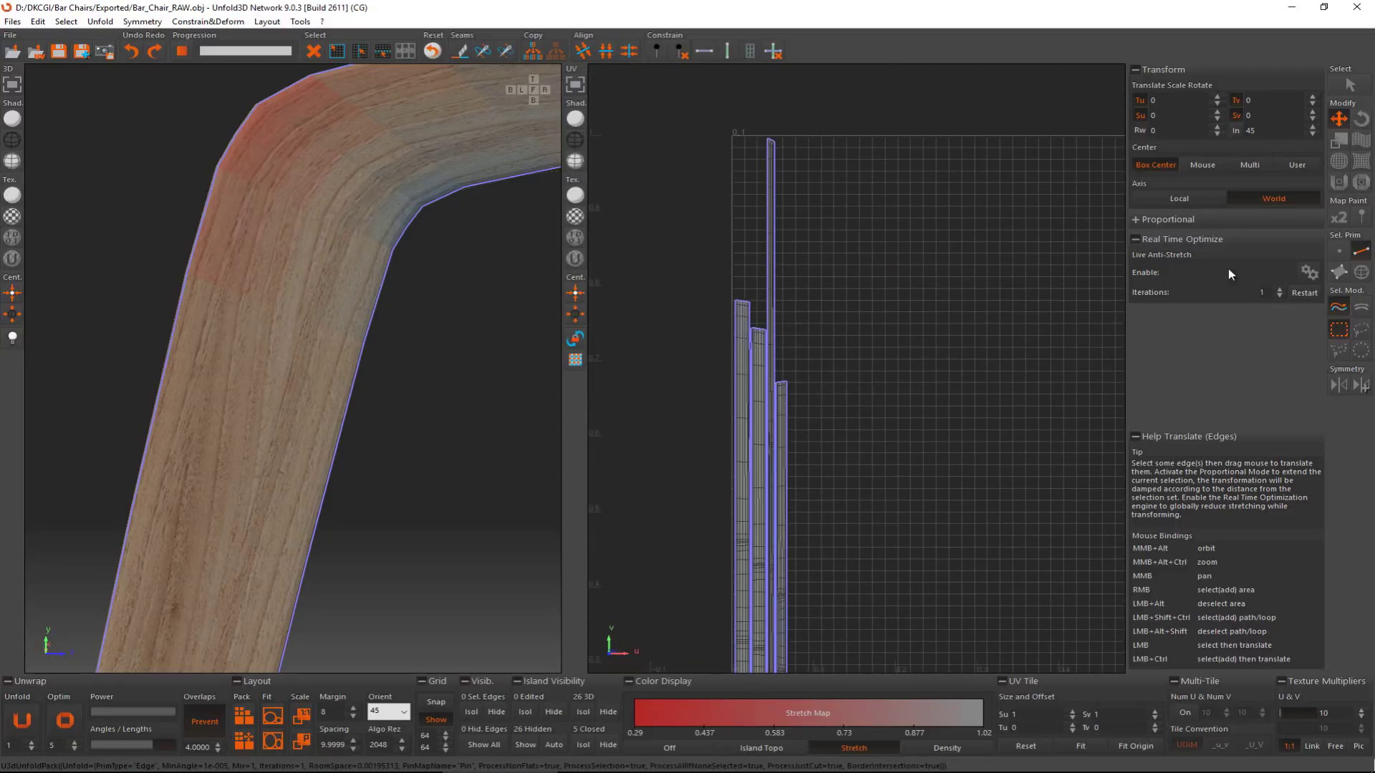
Step: Try the Unfold brush on the horizontally constrained strips and undo back to the unconstrained end edge selection
left_click(1338, 182)
left_click_drag(819, 158, 801, 455)
middle_click_drag(802, 455, 780, 226)
left_click_drag(780, 227, 778, 419)
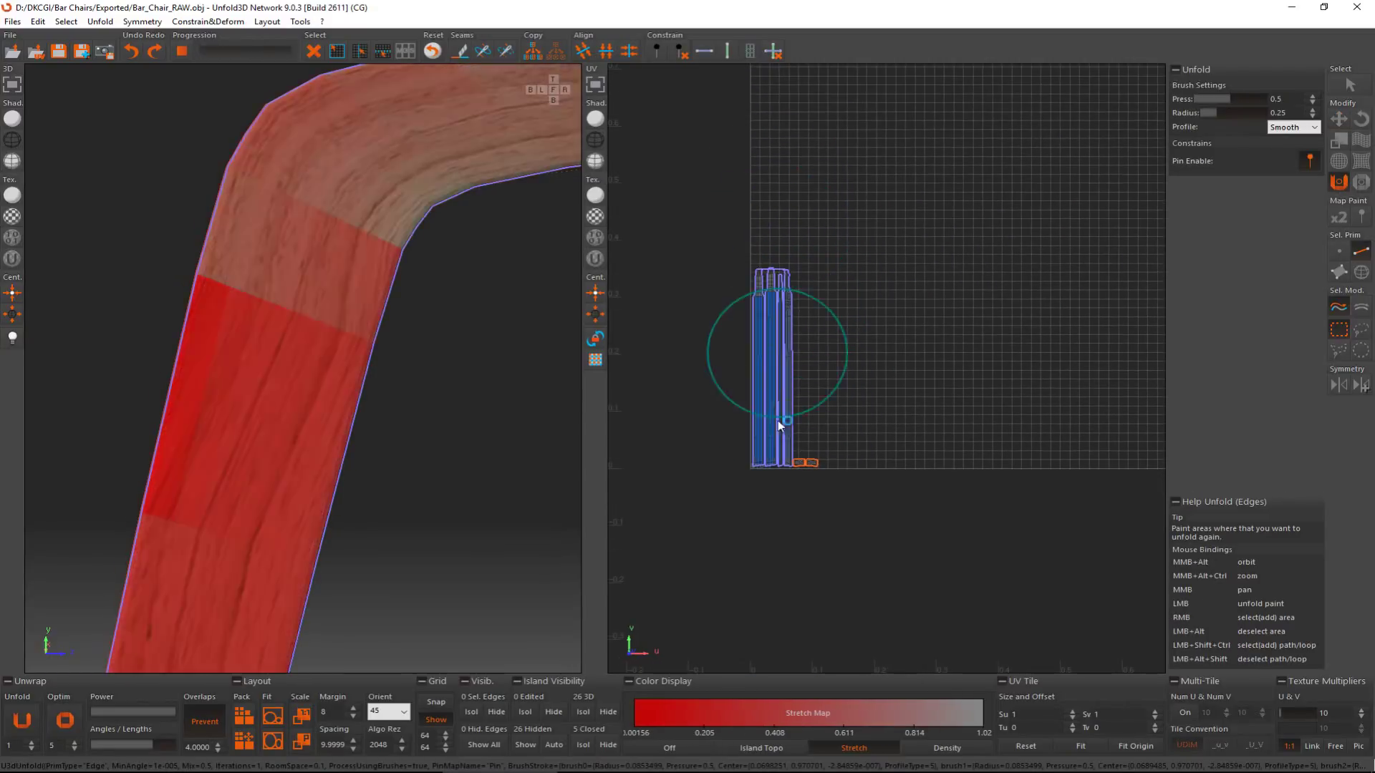
key("ctrl+z")
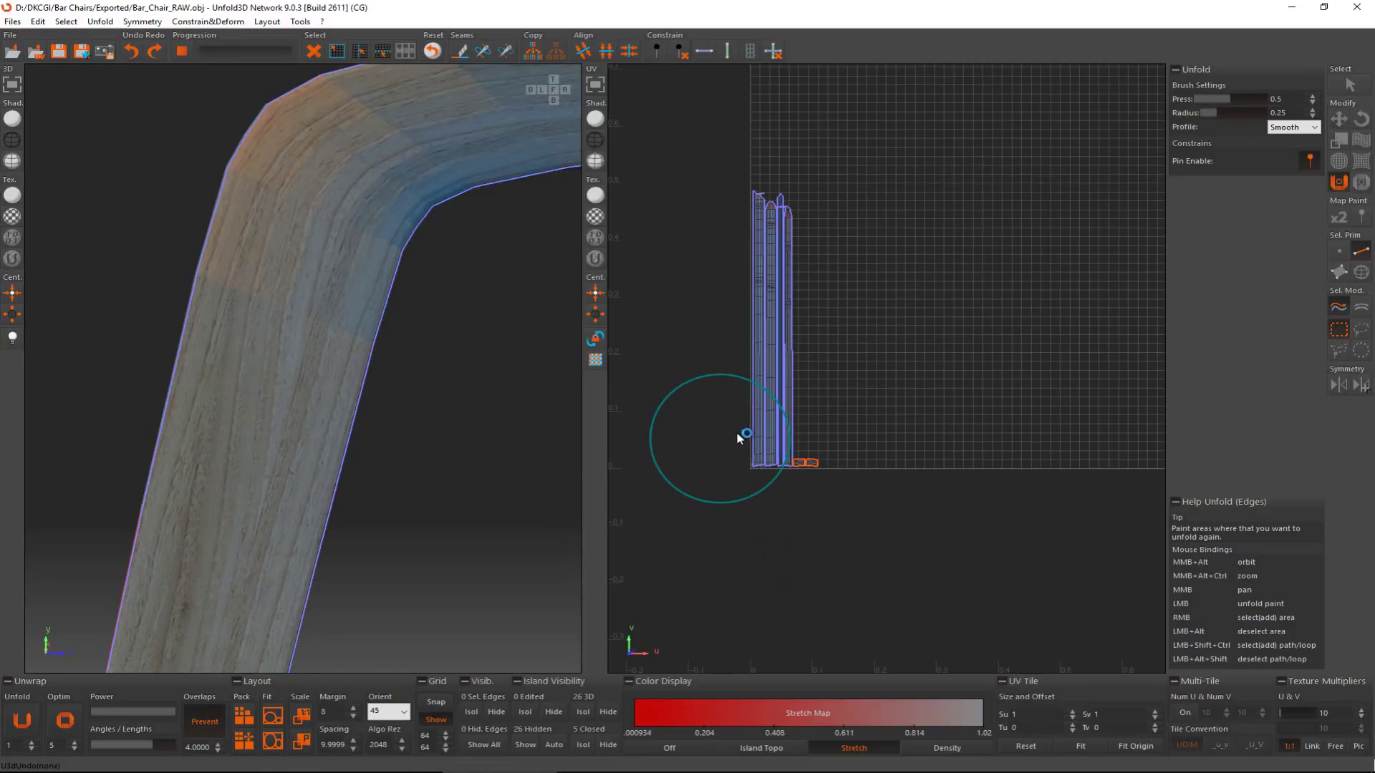
key("ctrl+z")
middle_click_drag(765, 226, 776, 399)
scroll(785, 380, "up", 5)
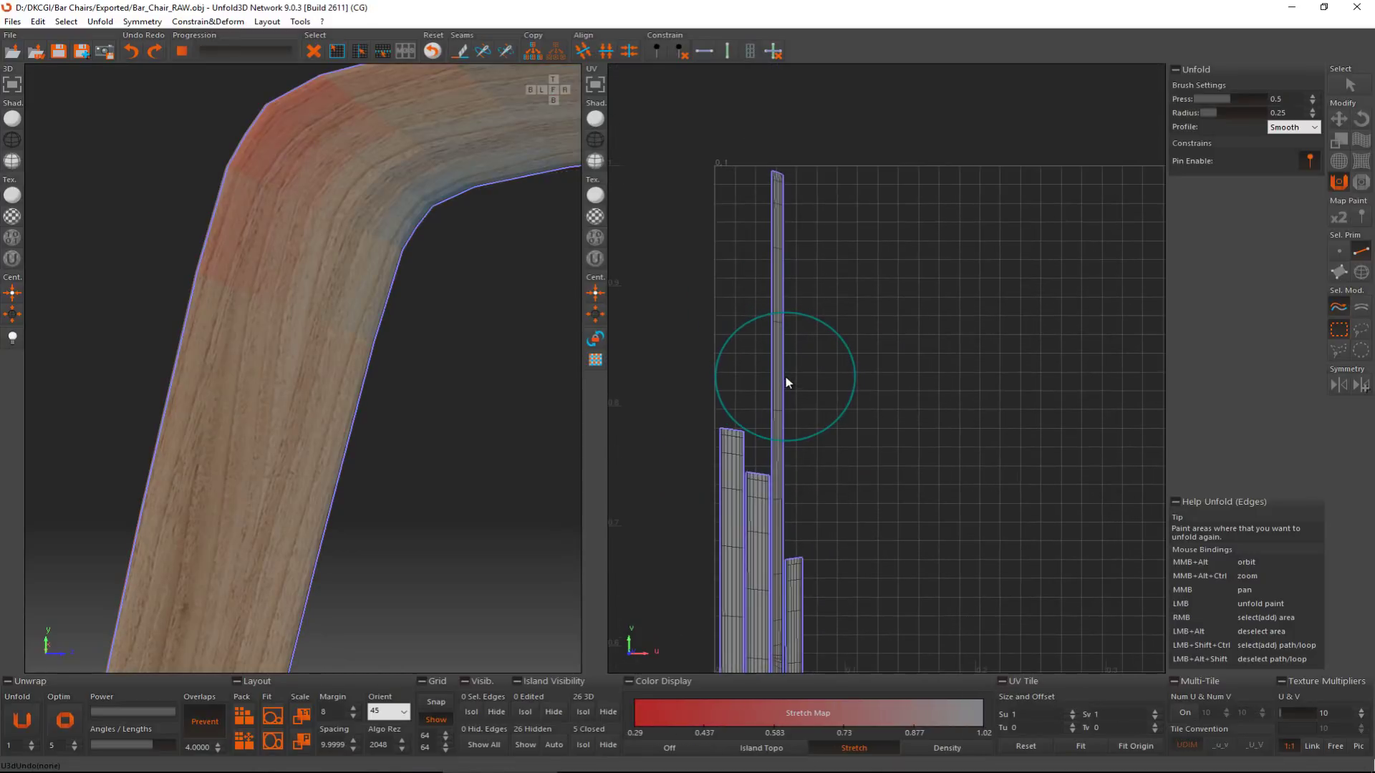
left_click_drag(786, 380, 810, 313)
Step: Apply a vertical constraint to the selected end edges of the four strips
key("w")
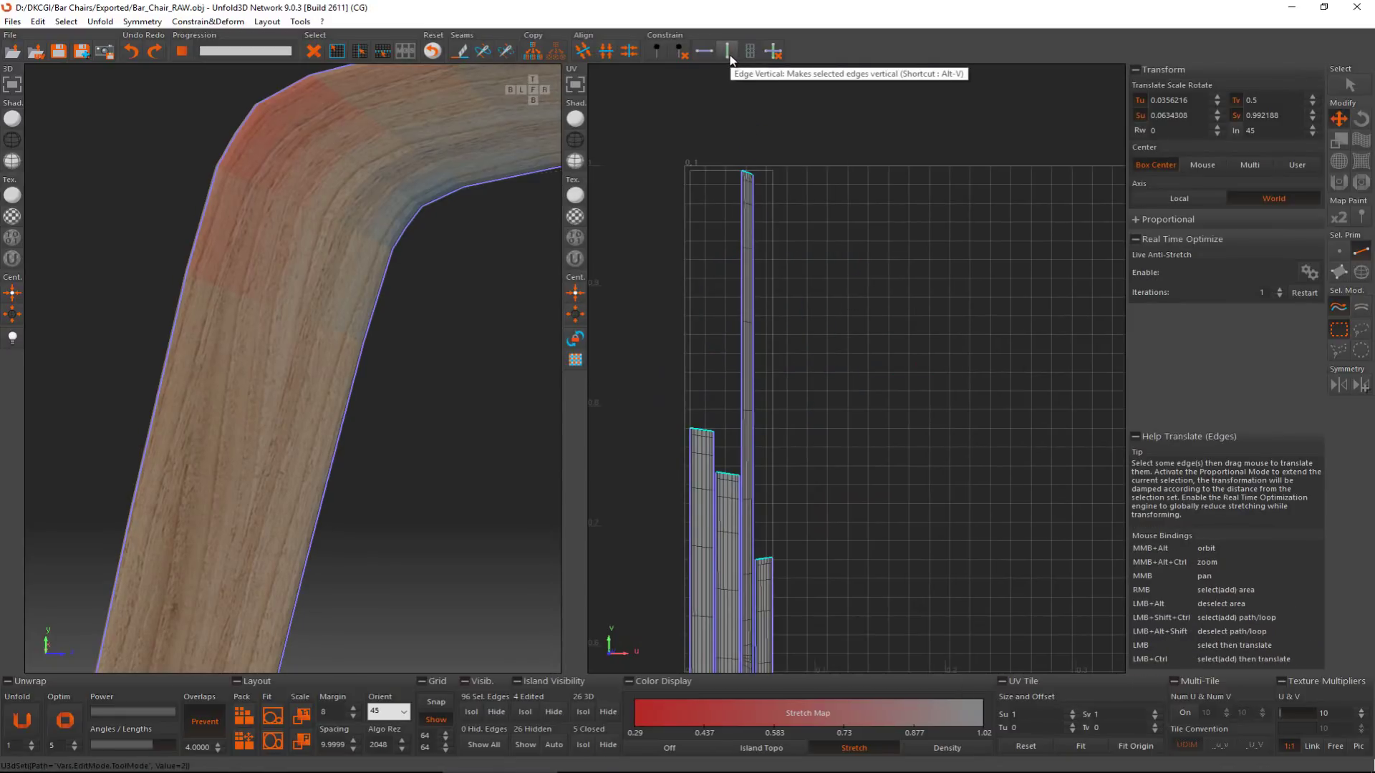
left_click(730, 56)
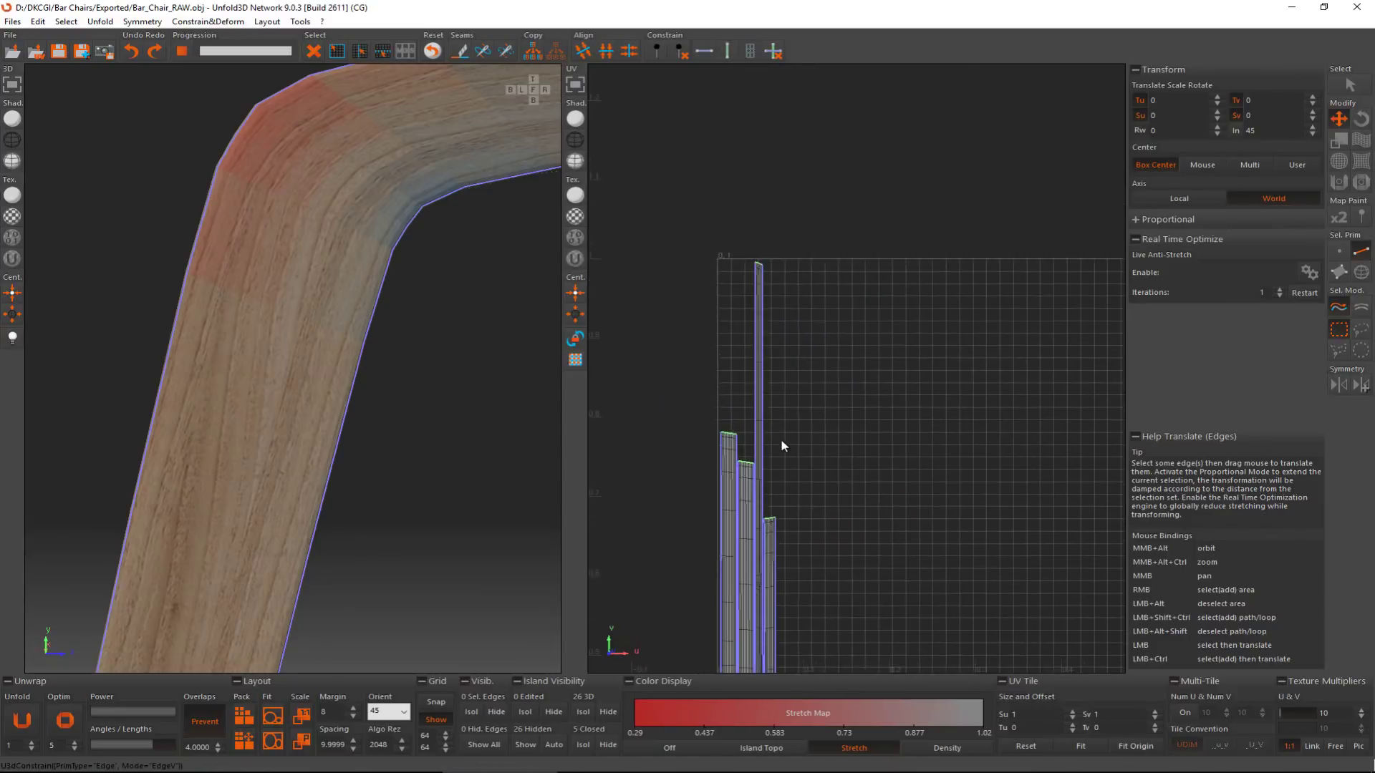
middle_click_drag(761, 296, 765, 330)
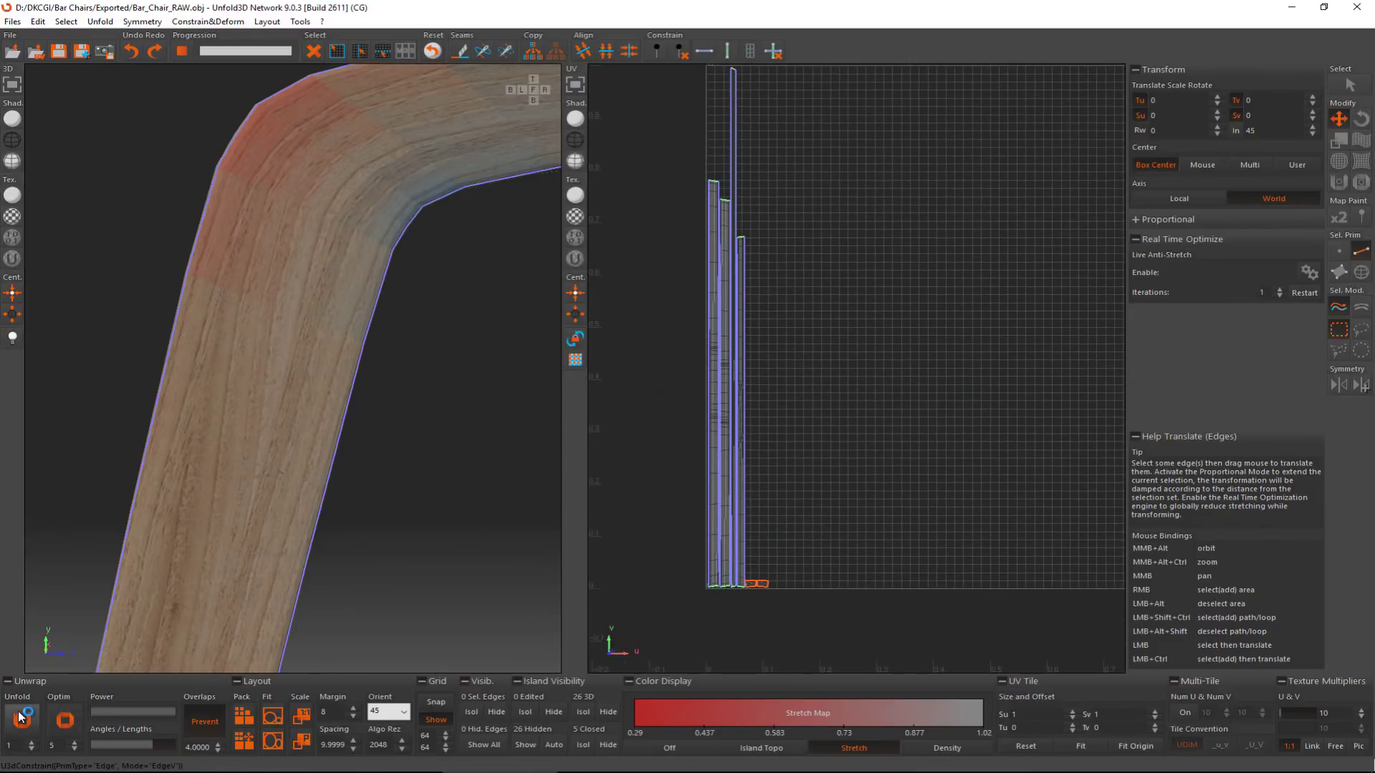
Step: Try to reshape the vertically constrained strips with Unfold, Optimize and the Unfold brush, and undo the reshaping
left_click(20, 717)
left_click(63, 718)
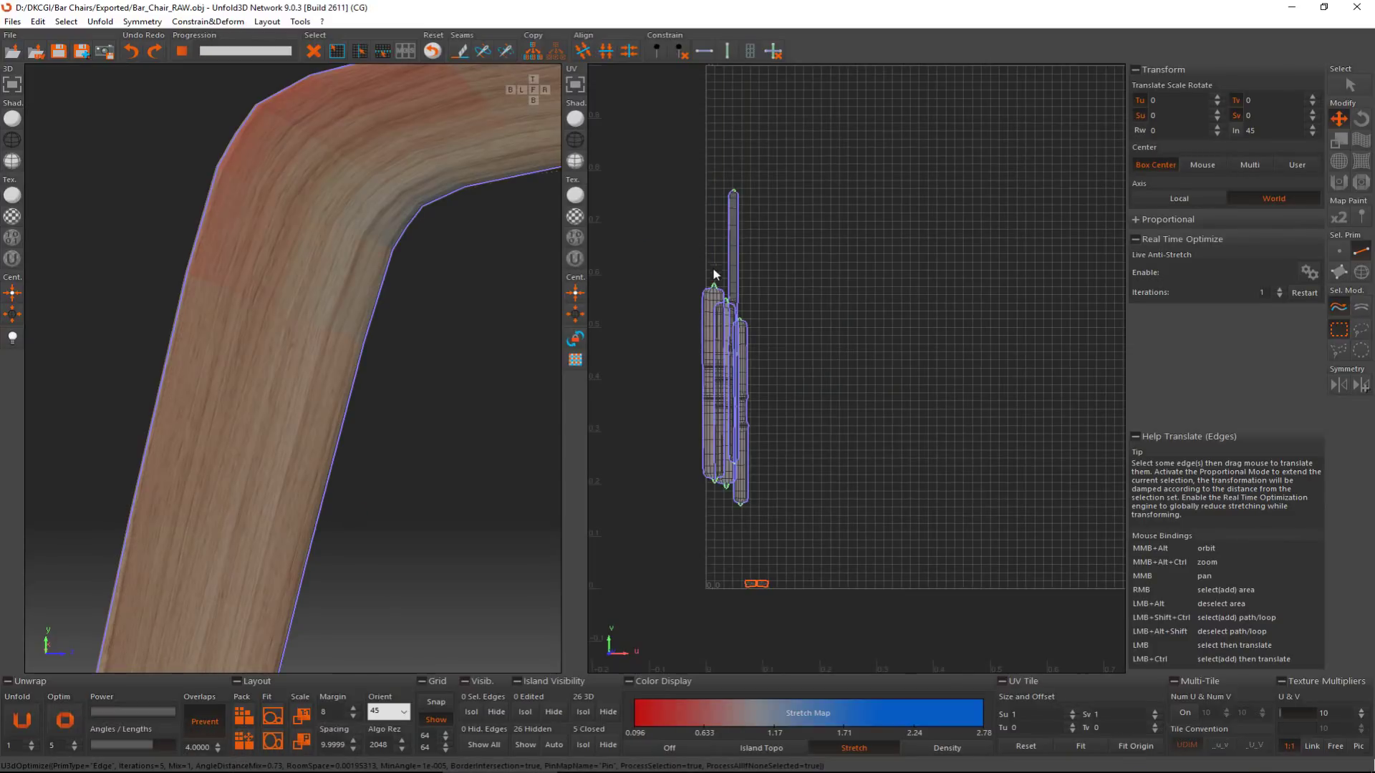
scroll(728, 328, "up", 3)
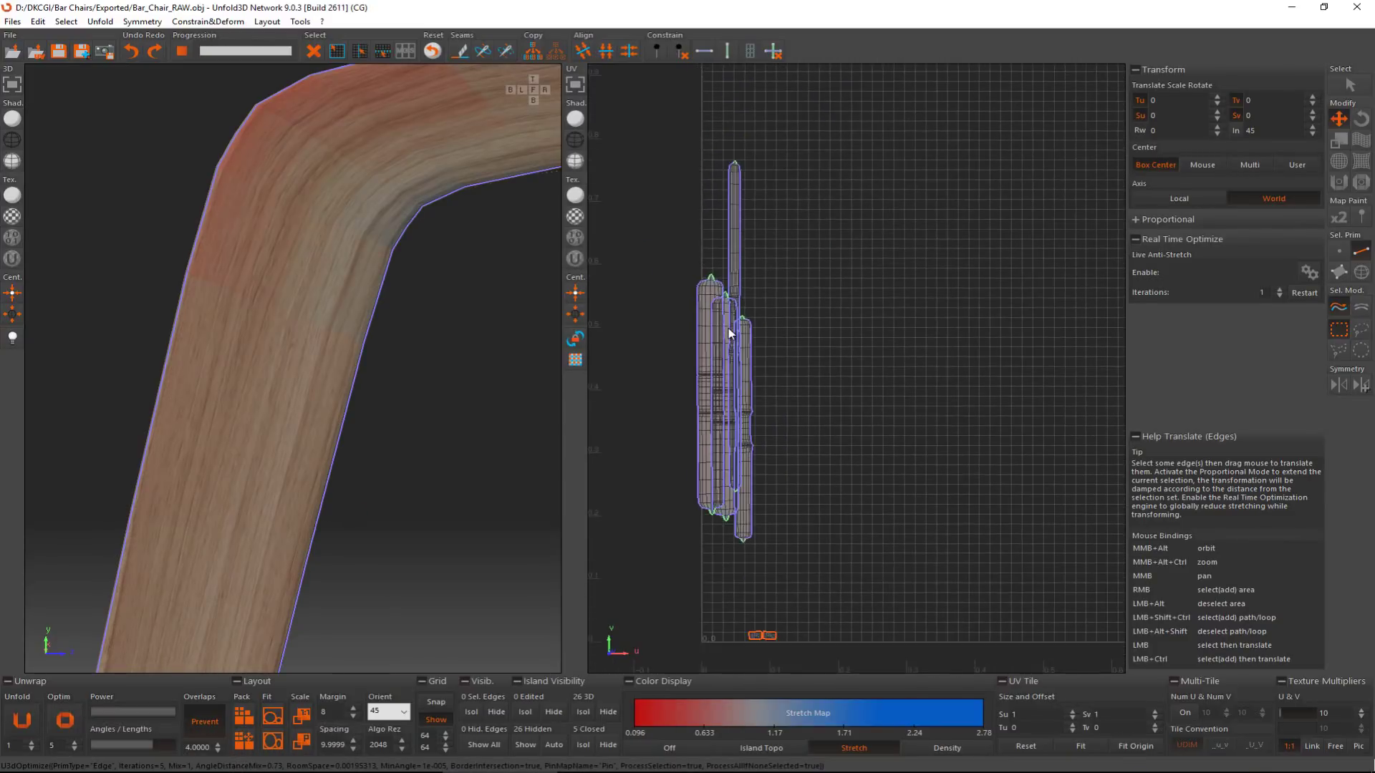
scroll(728, 328, "down", 1)
left_click(1338, 184)
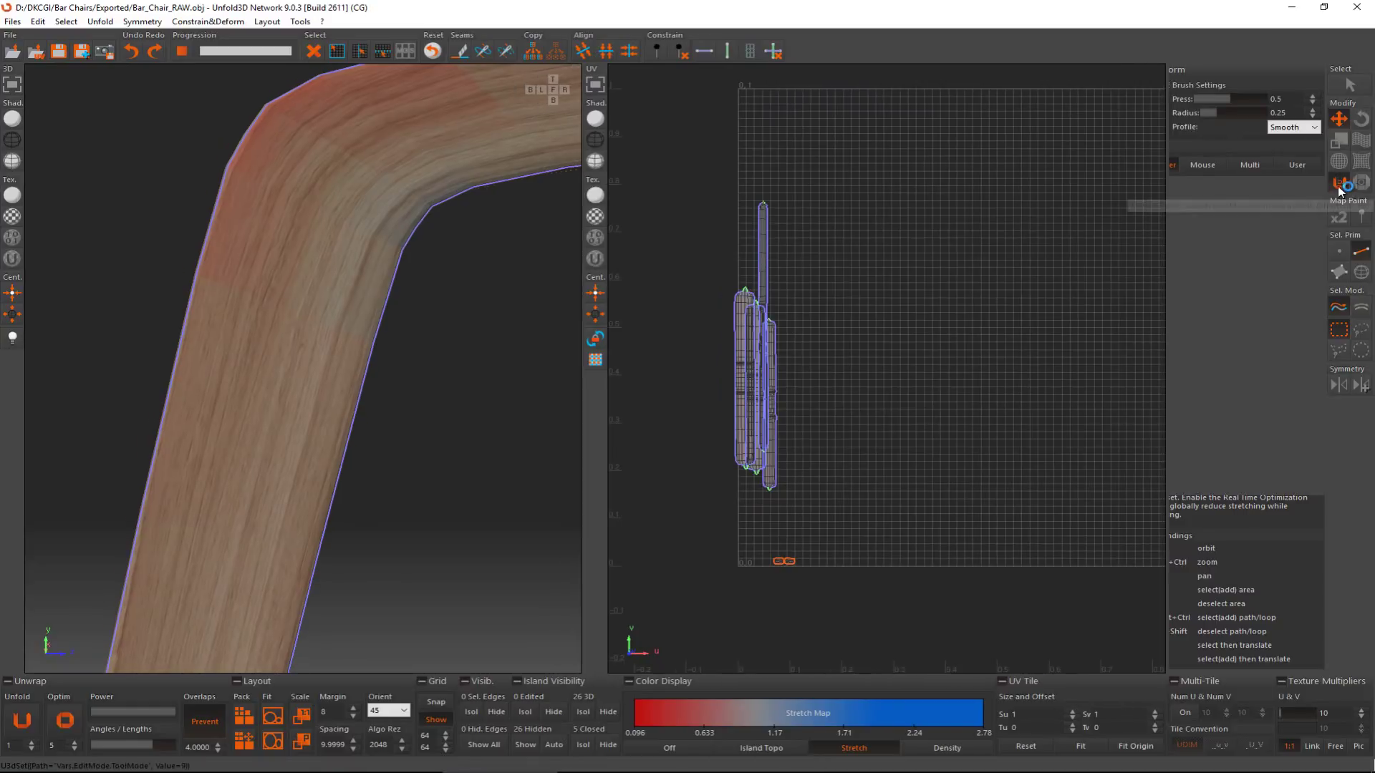
mouse_move(762, 421)
left_mouse_down()
mouse_move(753, 496)
mouse_move(753, 236)
mouse_move(772, 401)
left_mouse_up()
key("ctrl+z")
key("ctrl+z")
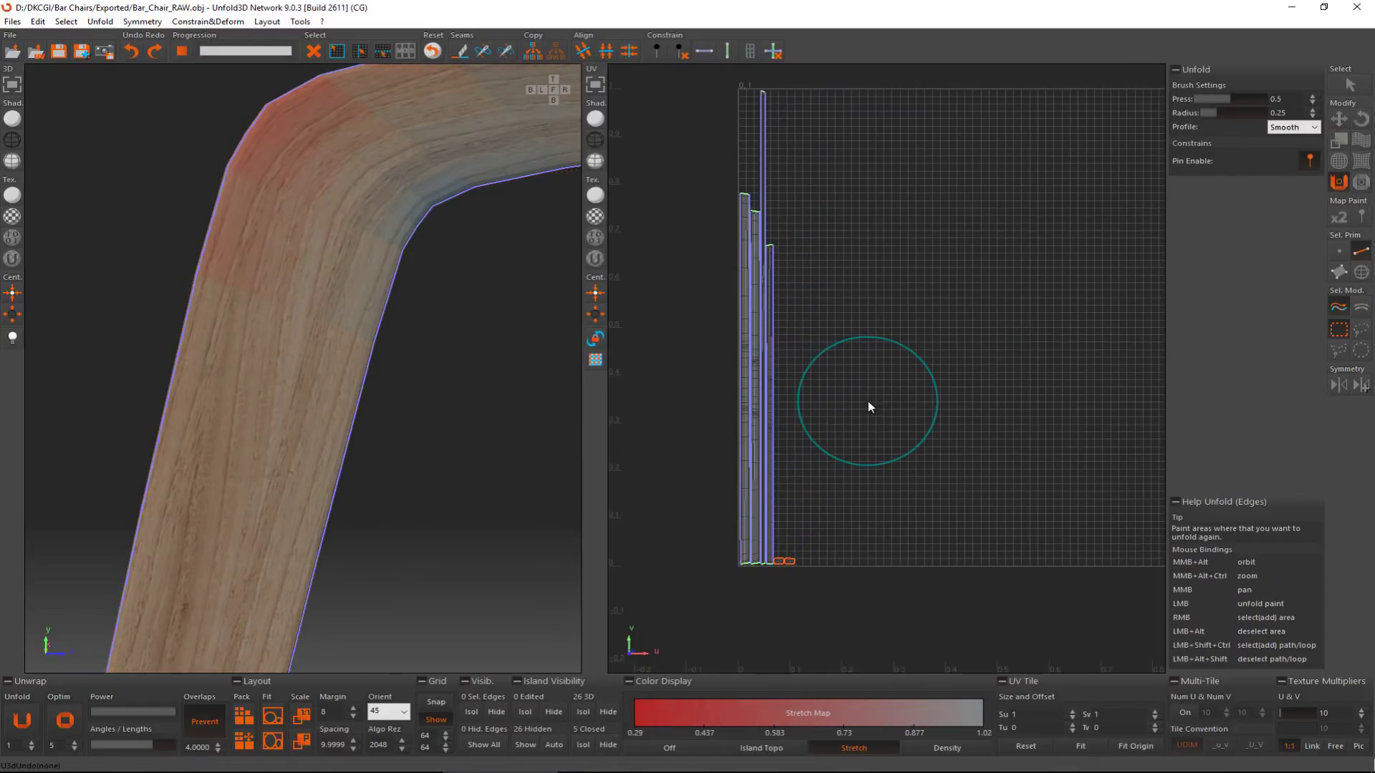
Step: Return to plain edge selection and examine the upper ends of the four strips in the UV layout
key("q")
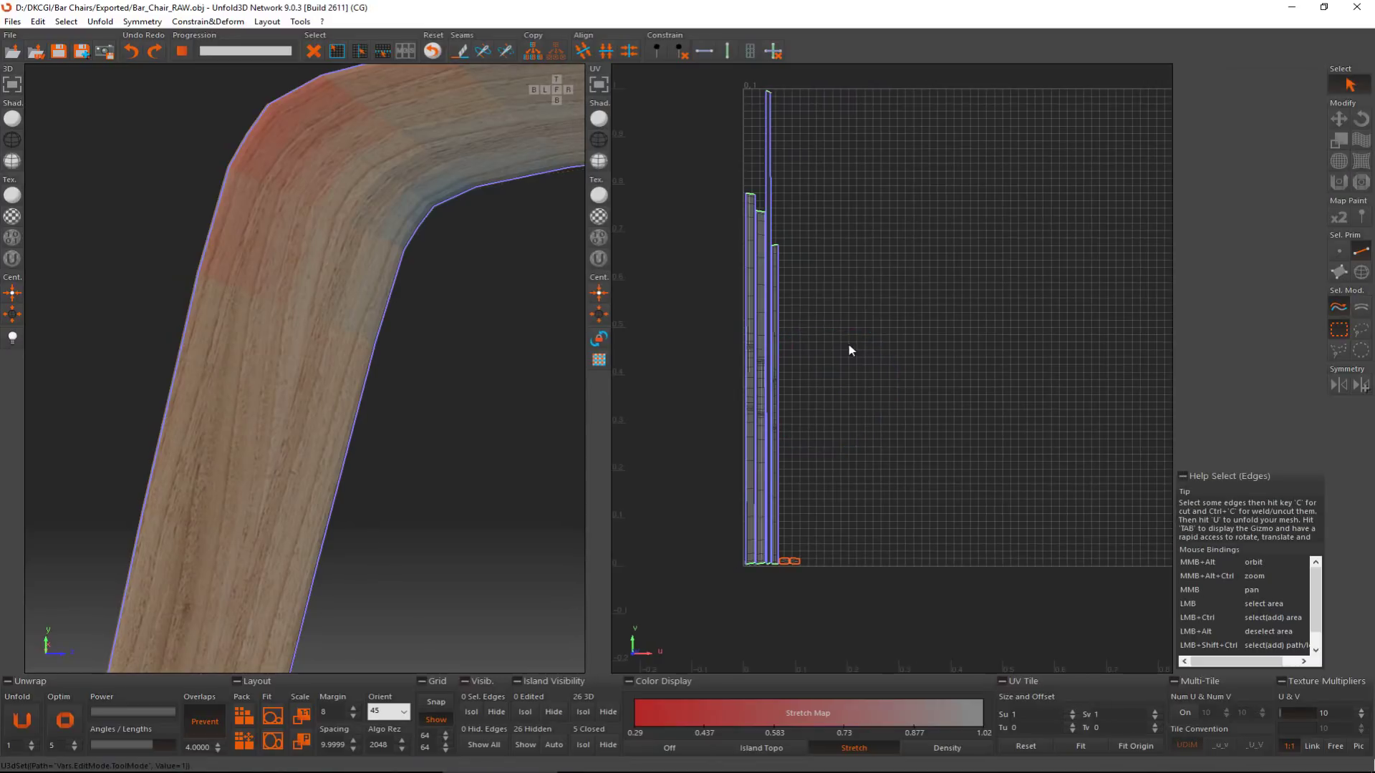
scroll(764, 222, "up", 5)
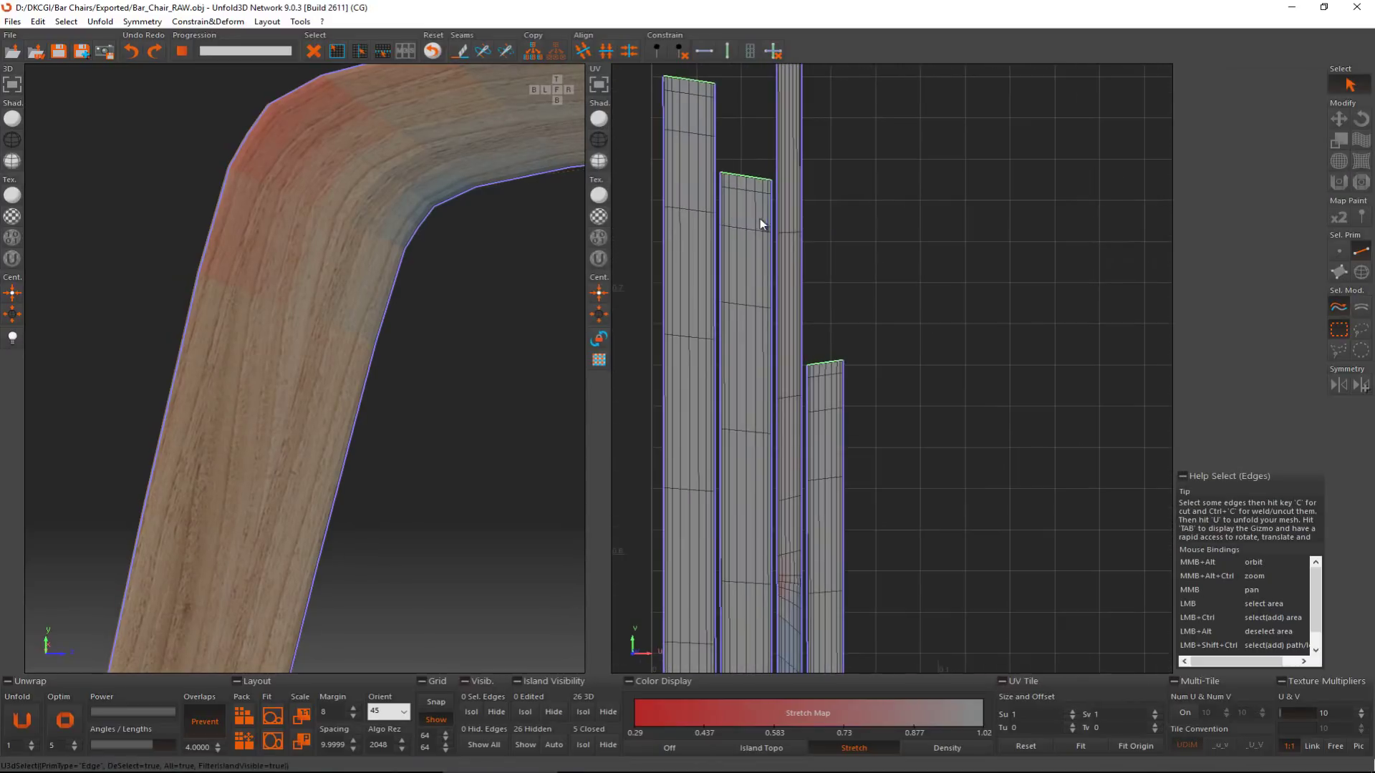
middle_click_drag(753, 165, 782, 276)
scroll(726, 191, "up", 4)
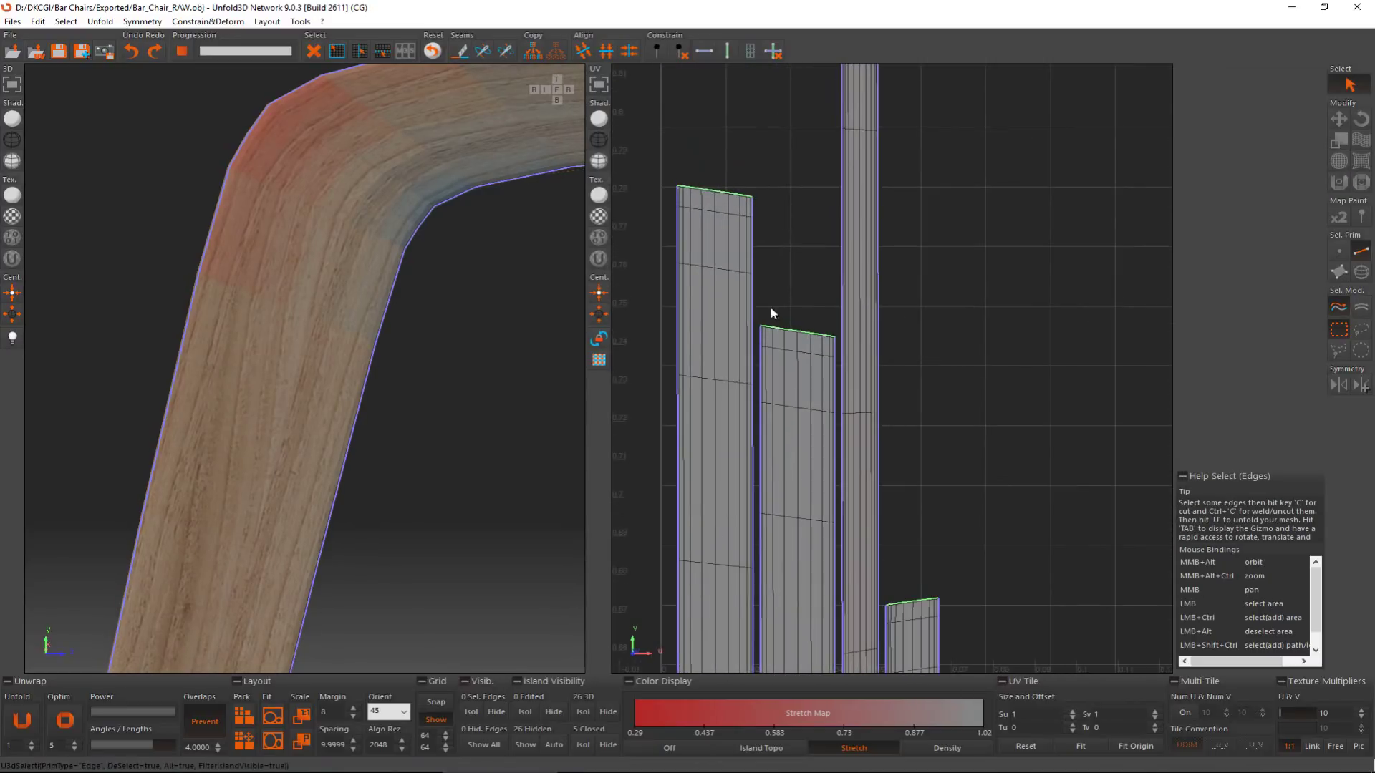
middle_click_drag(810, 398, 754, 264)
scroll(753, 263, "down", 4)
middle_click_drag(770, 408, 737, 290)
scroll(737, 289, "down", 8)
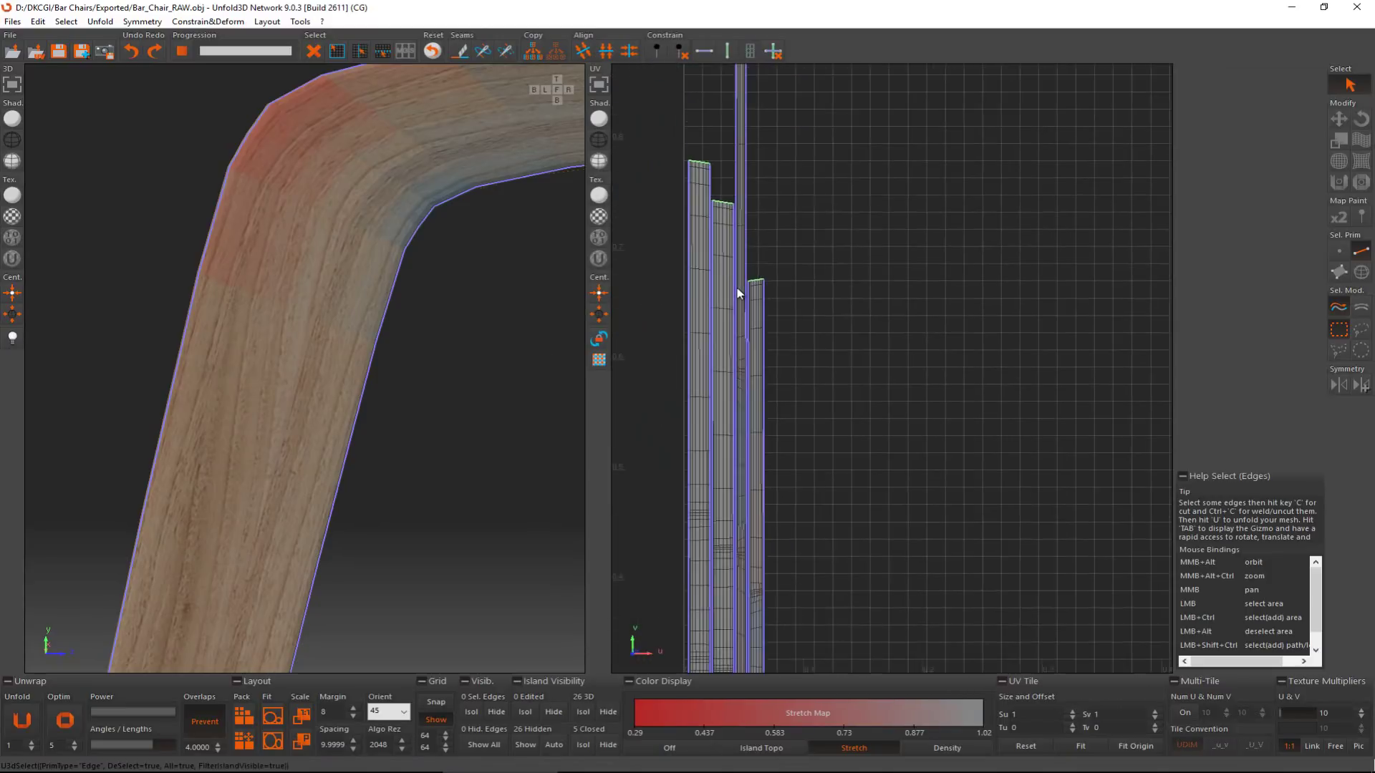
scroll(739, 294, "down", 5)
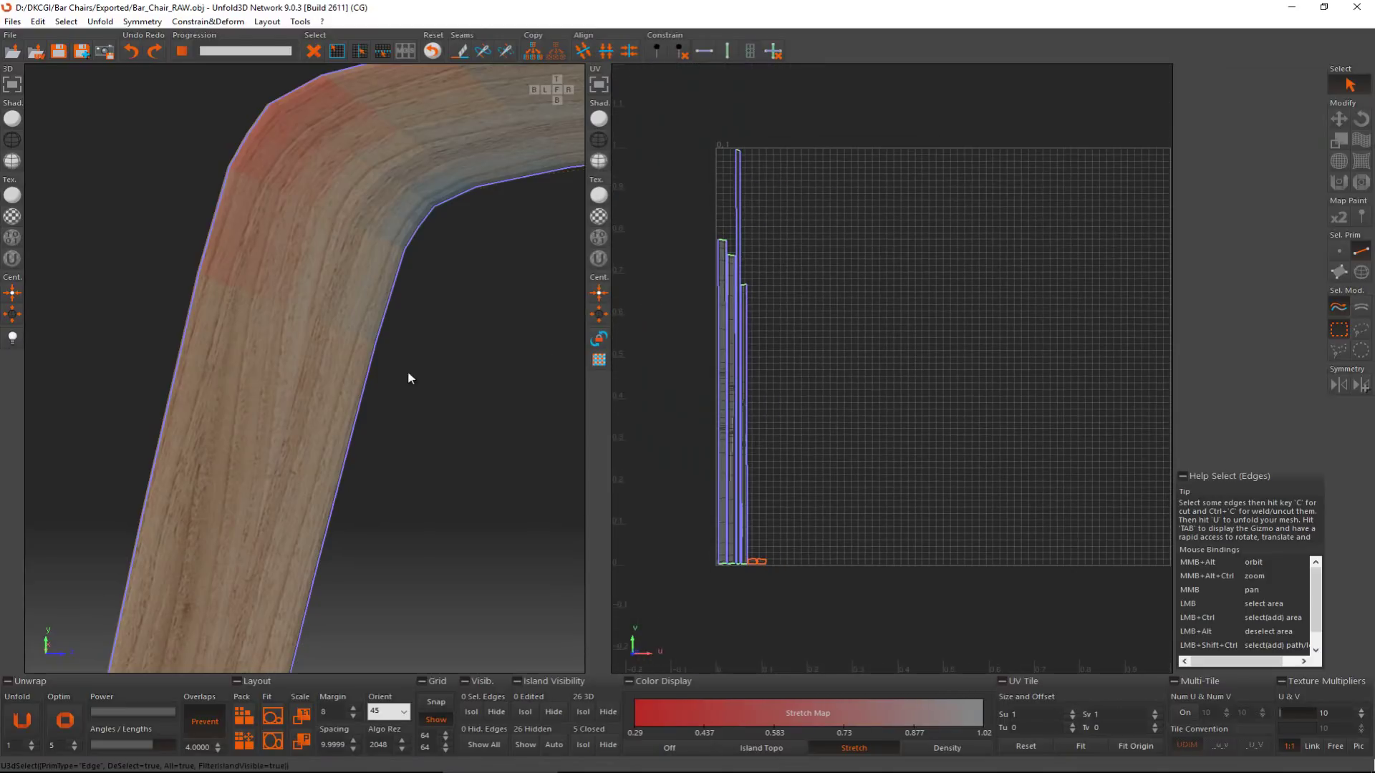
Step: Check the wood grain on the whole leg frame, unhide all islands and view the frame within the complete chair
scroll(379, 348, "down", 7)
middle_click_drag(378, 282, 518, 301, "alt")
scroll(411, 318, "down", 5)
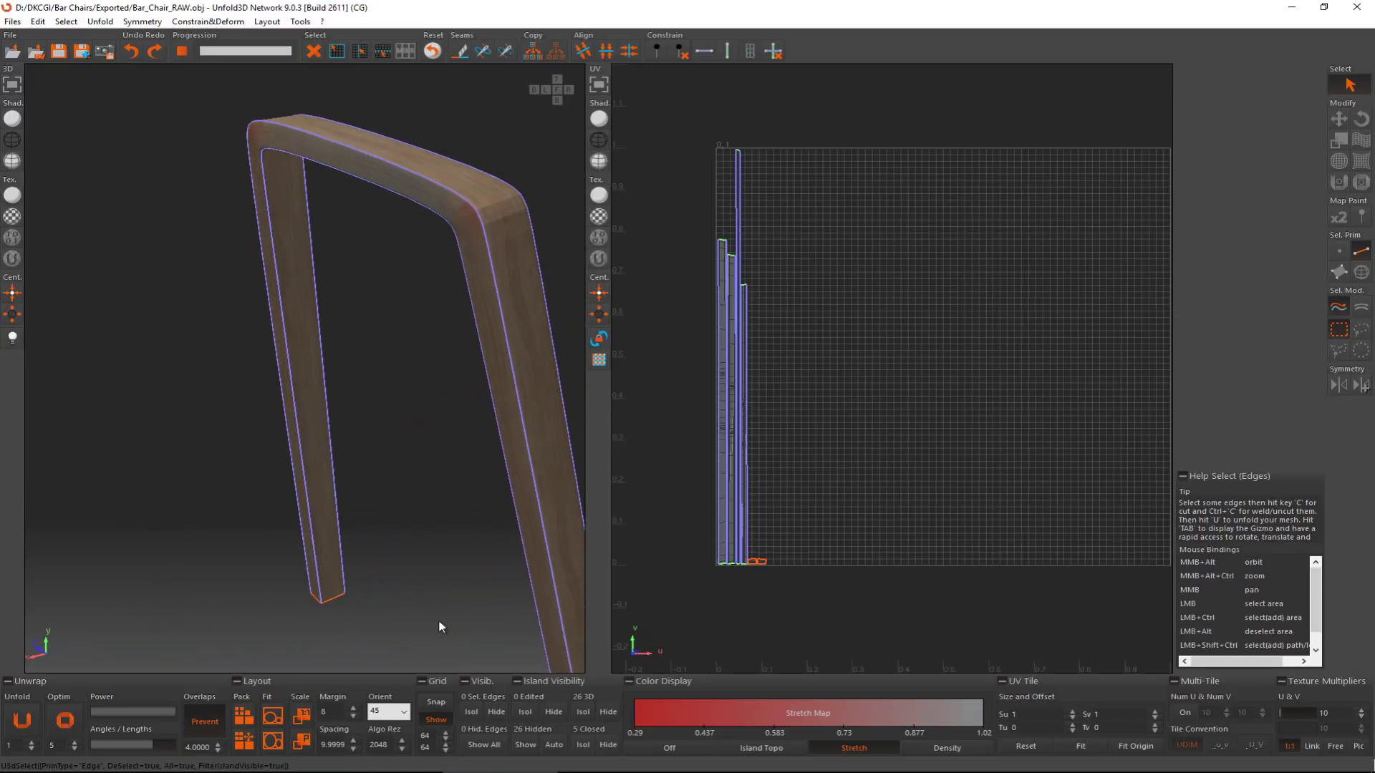
left_click(524, 741)
middle_click_drag(367, 315, 263, 287, "alt")
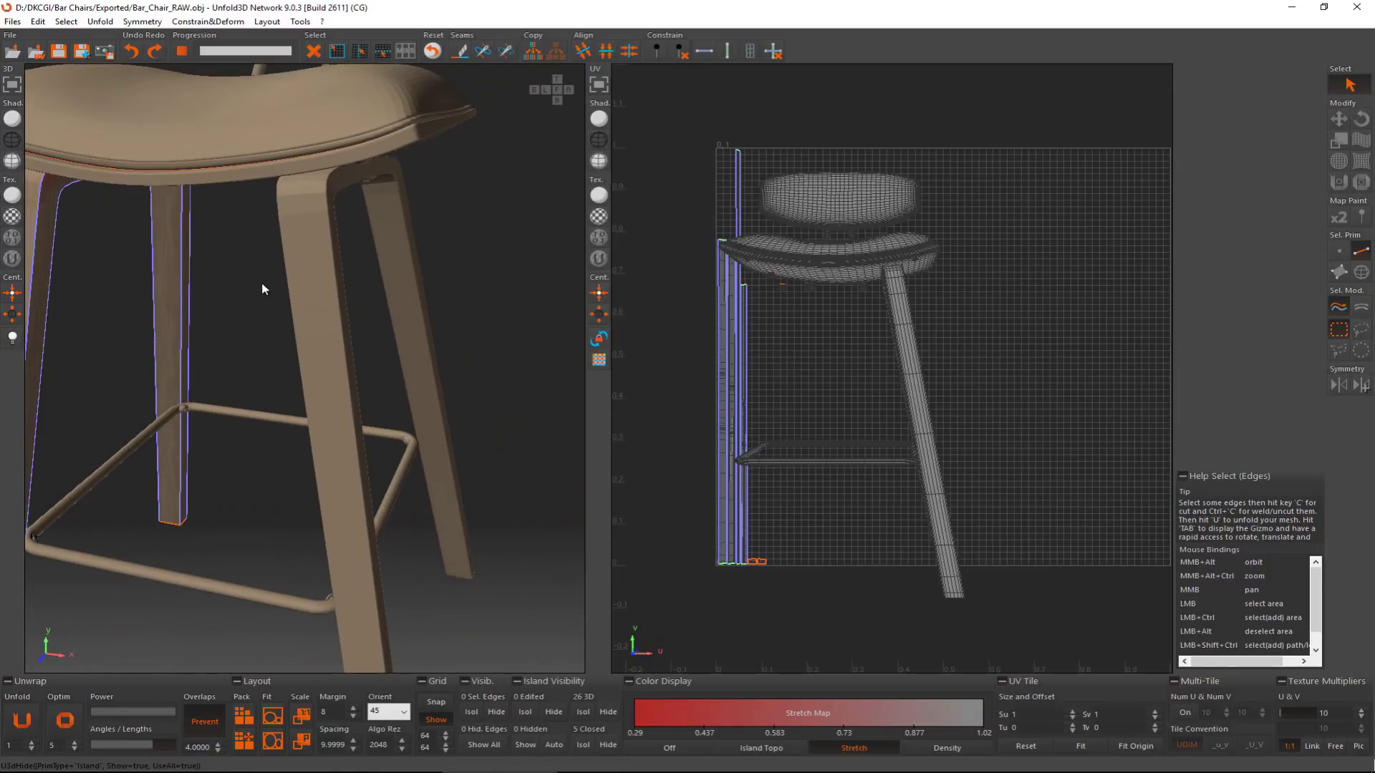
middle_click_drag(270, 255, 310, 351, "alt")
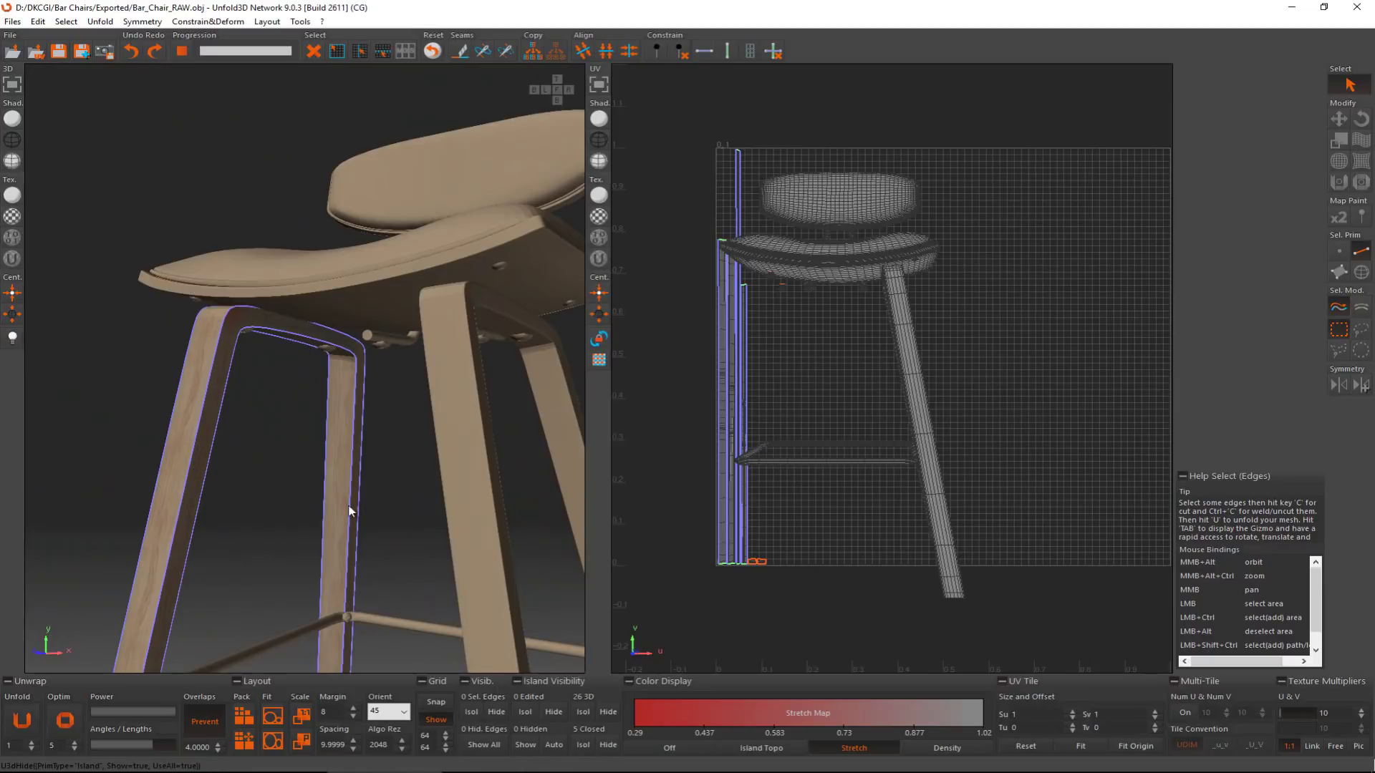
Step: Isolate the wooden seat shell and backrest shell islands, hiding the other chair parts, and clear the selection
middle_click_drag(193, 431, 422, 331, "alt")
key("F4")
left_click(306, 258)
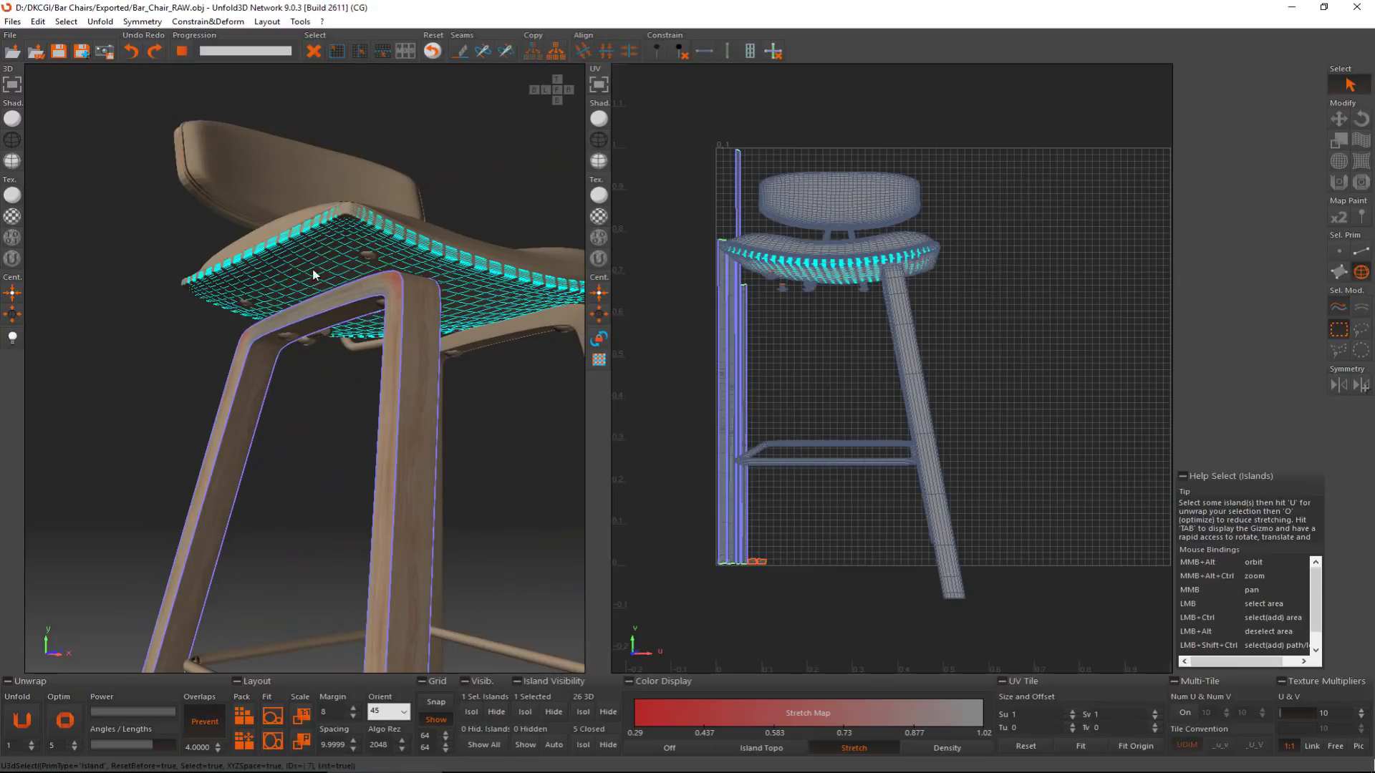
middle_click_drag(313, 275, 212, 165, "alt")
left_click(326, 163, "ctrl")
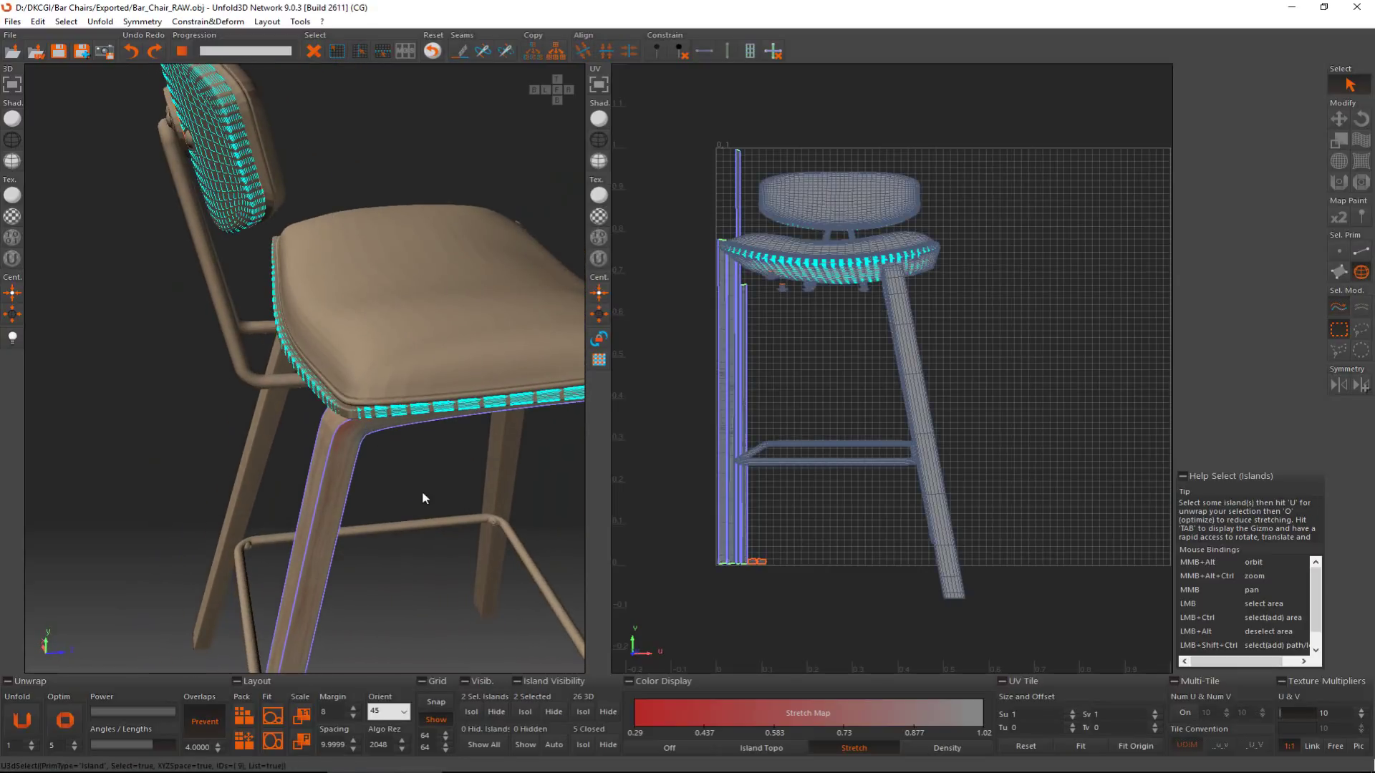
left_click(526, 711)
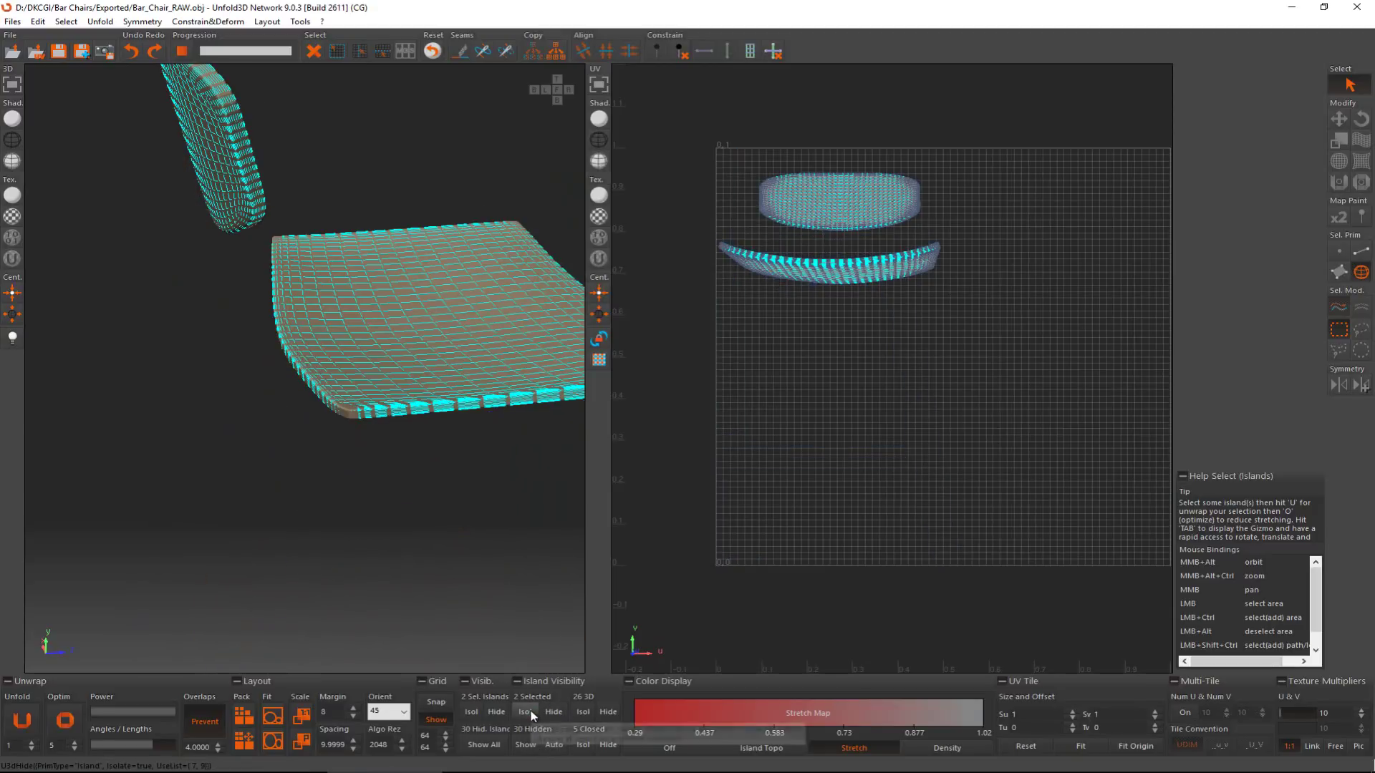
left_click(416, 523)
Step: Cut seams along the upper and lower edge loops around the seat shell's rim
middle_click_drag(351, 351, 310, 499, "alt")
scroll(343, 502, "up", 4)
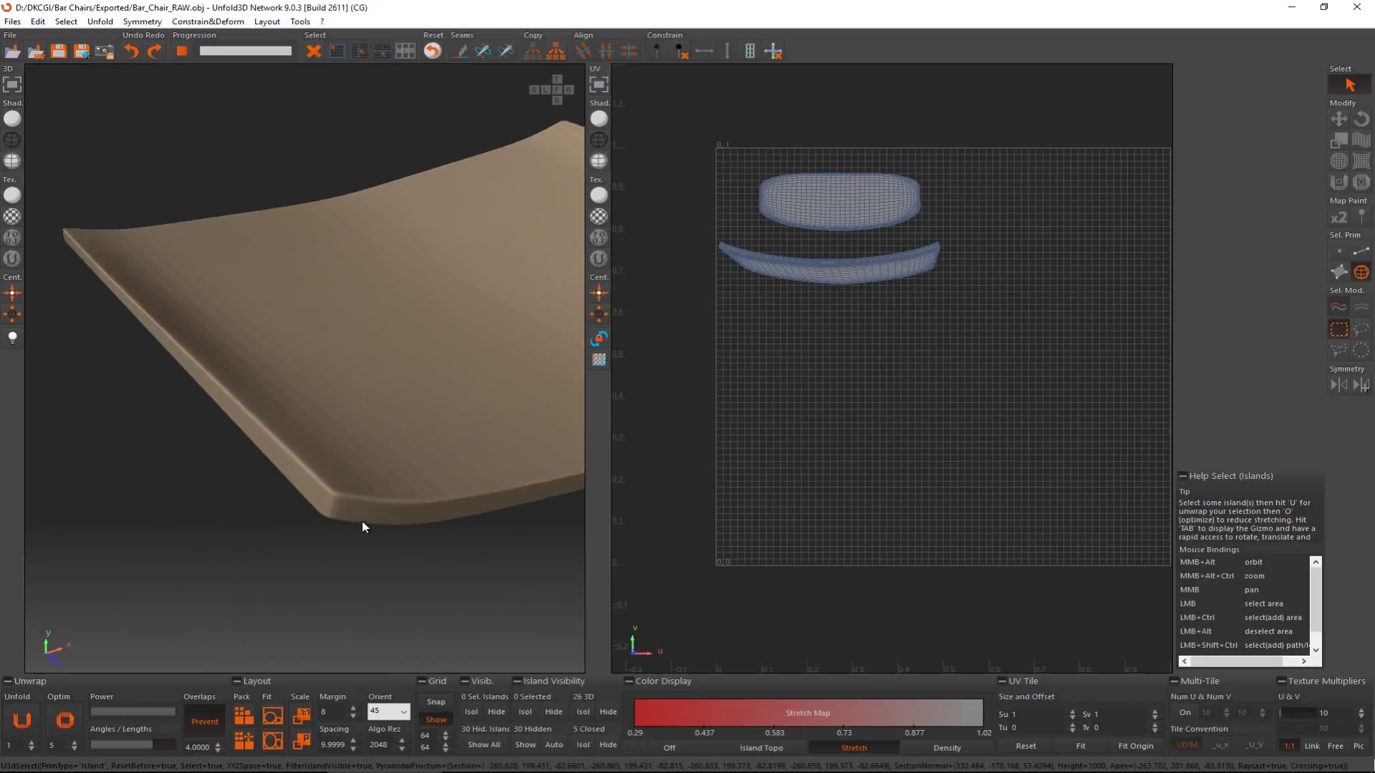
key("F3")
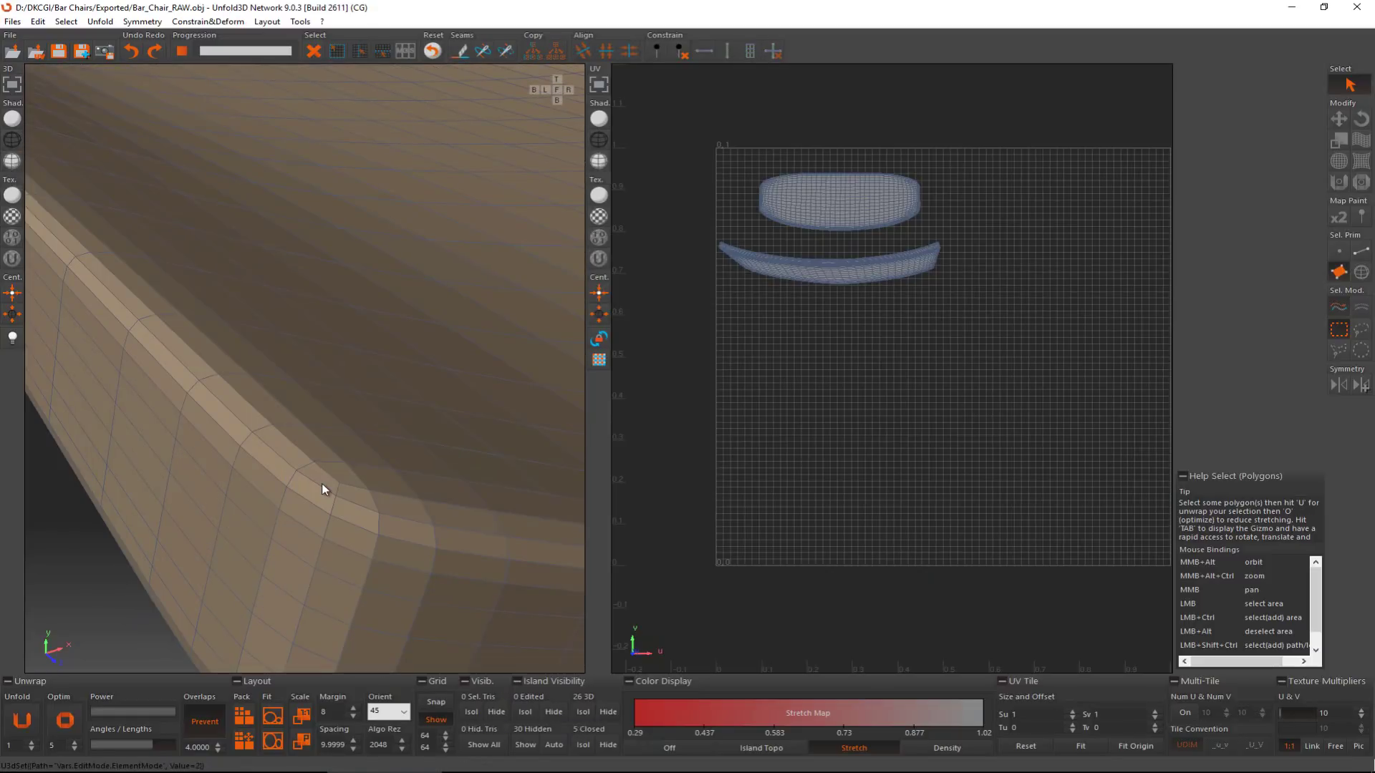
key("F2")
left_click(319, 485)
scroll(319, 486, "down", 3)
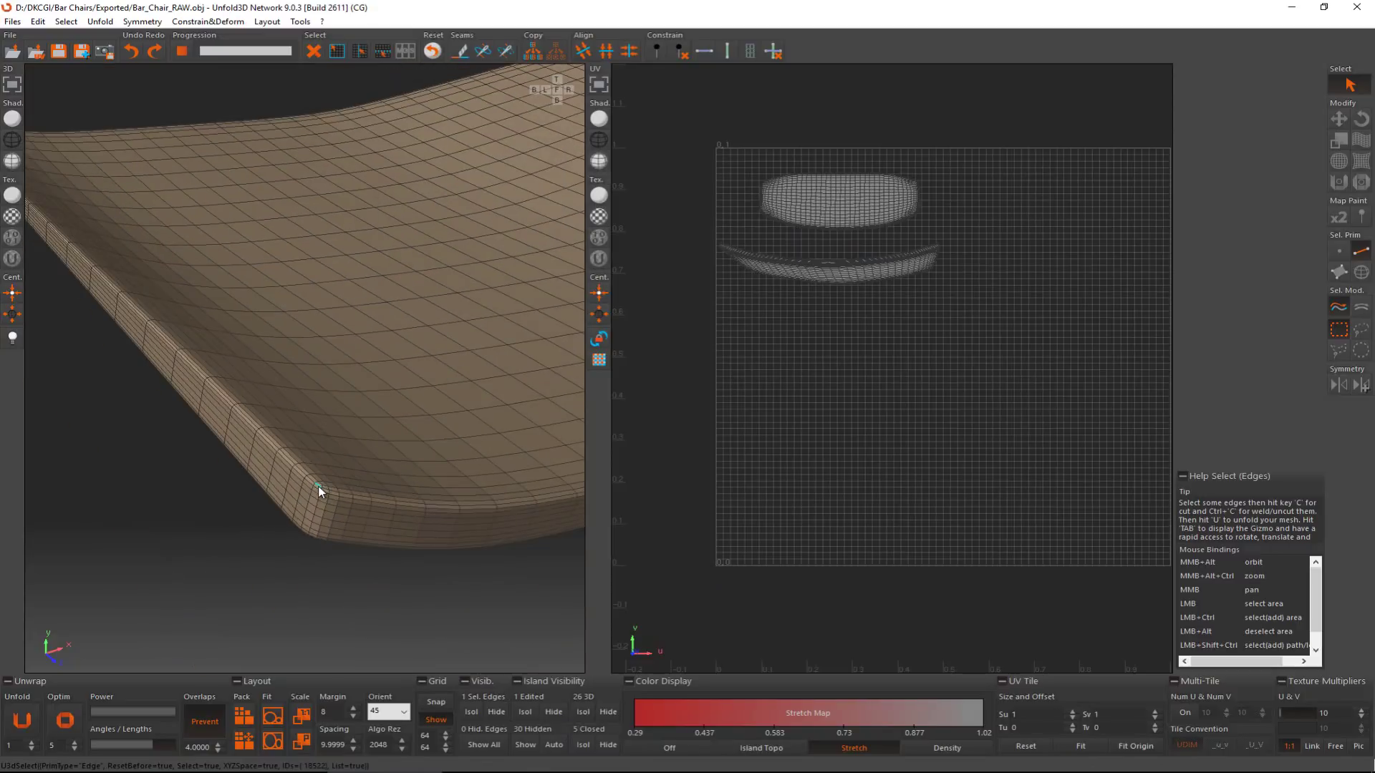
middle_click_drag(318, 487, 329, 315, "alt")
middle_click_drag(319, 395, 373, 369, "alt")
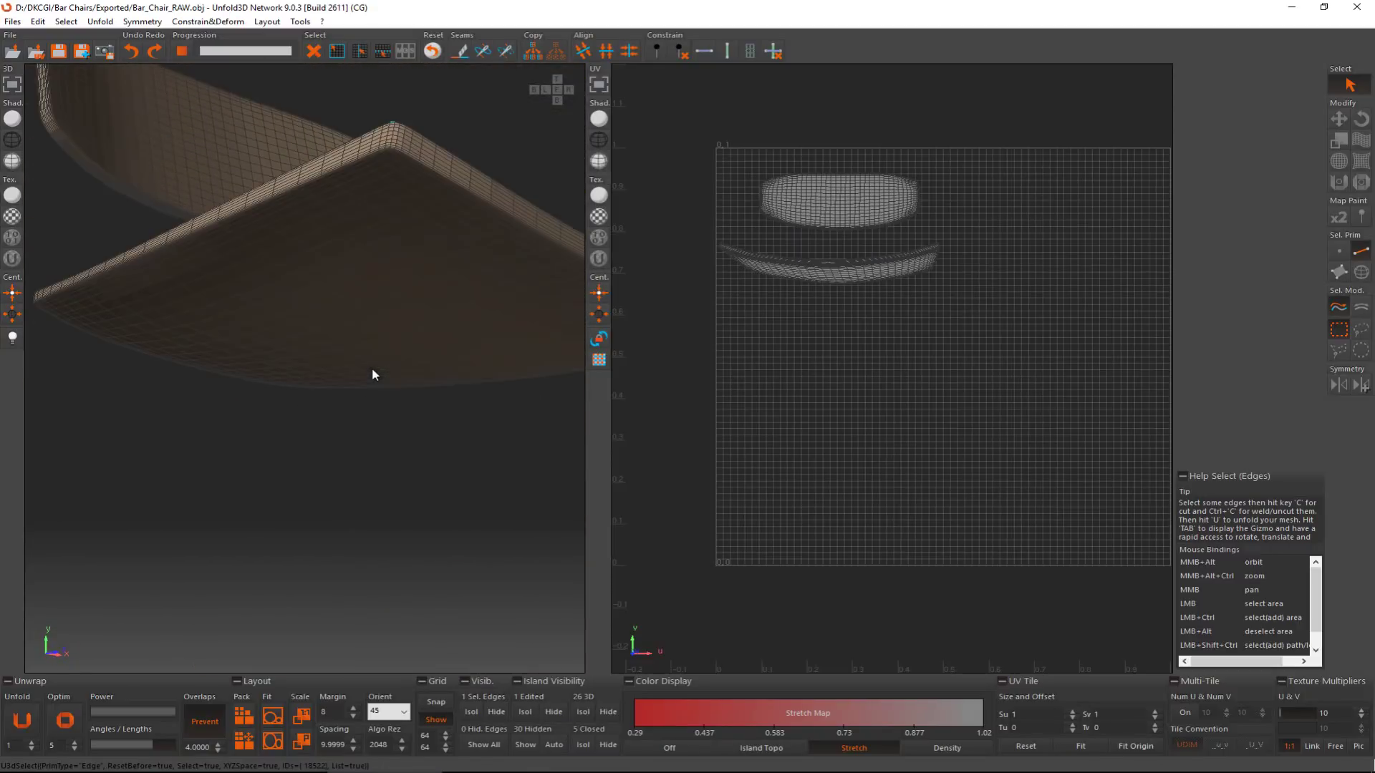
scroll(398, 170, "up", 5)
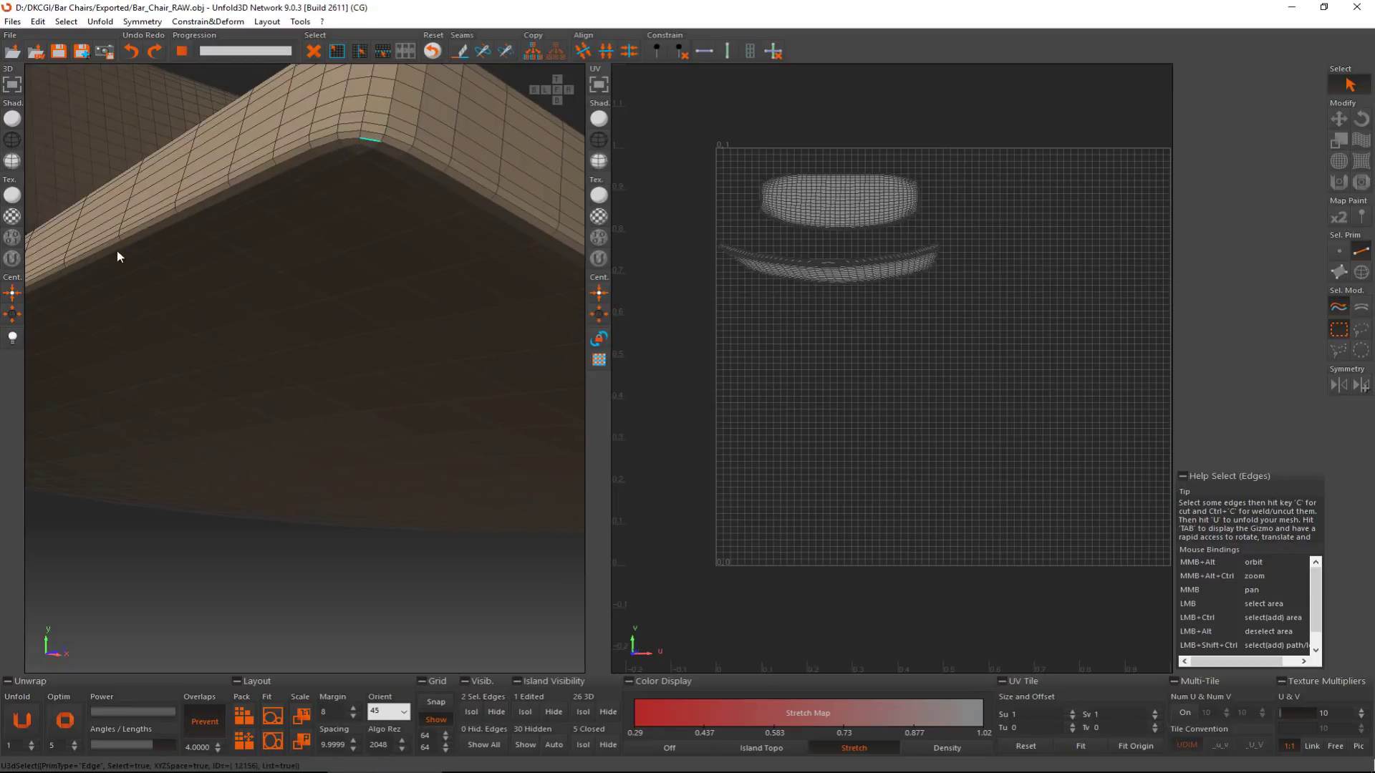
middle_click_drag(118, 251, 326, 202, "alt")
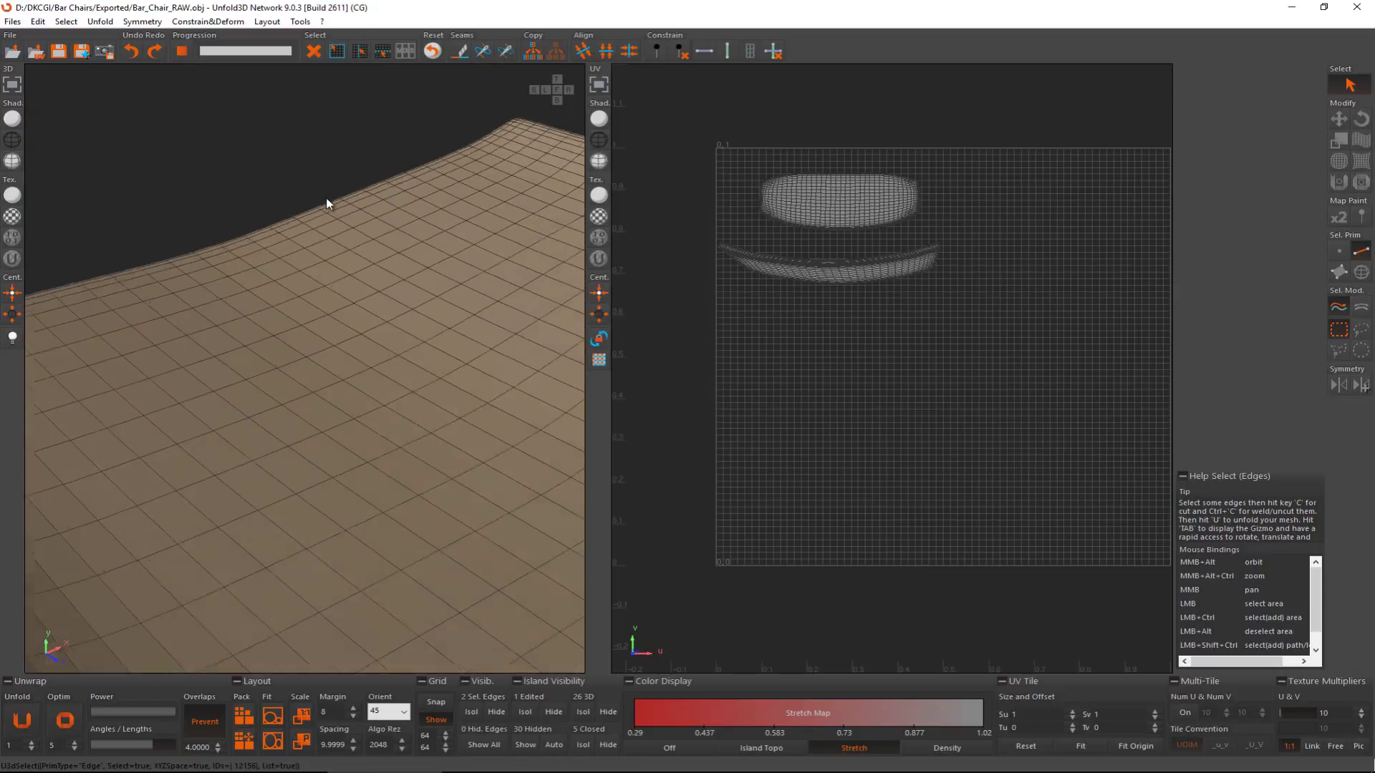
scroll(334, 236, "down", 5)
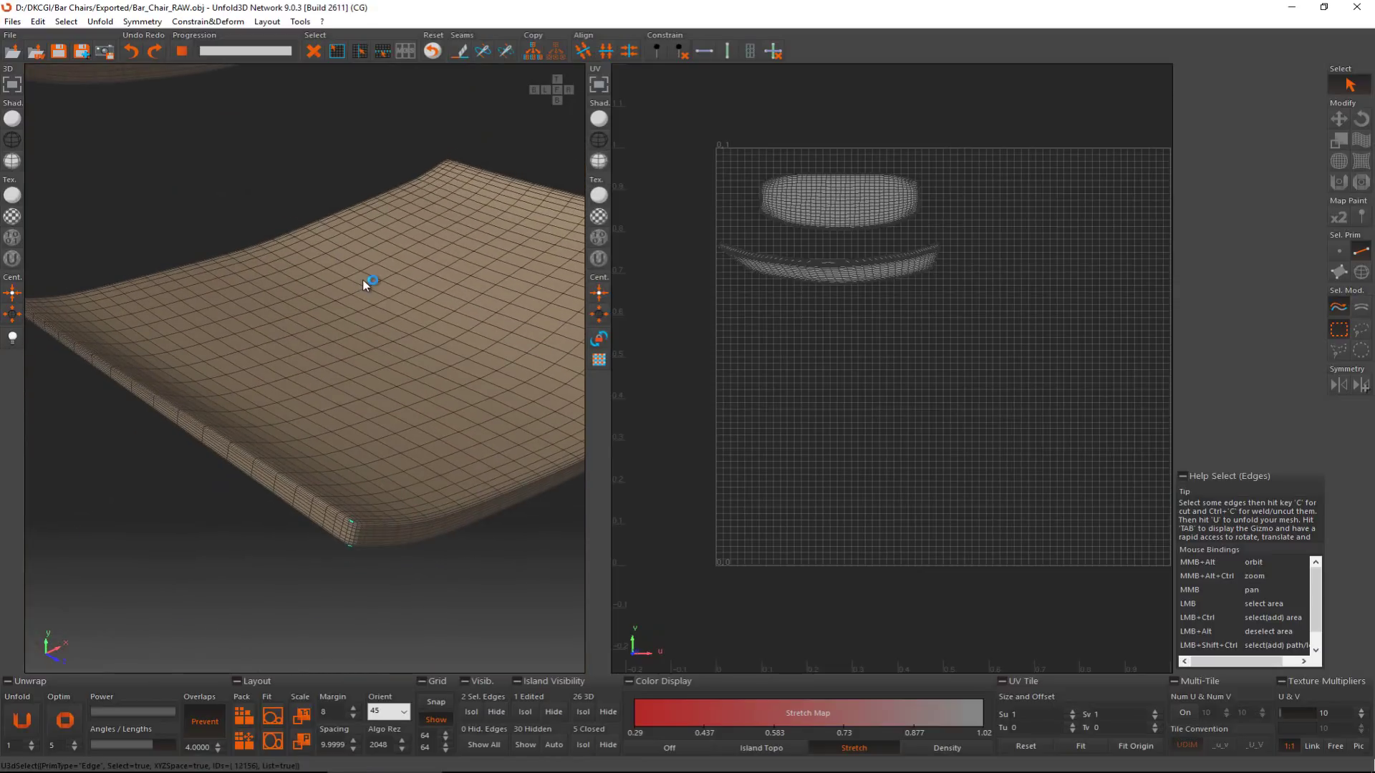
key("l")
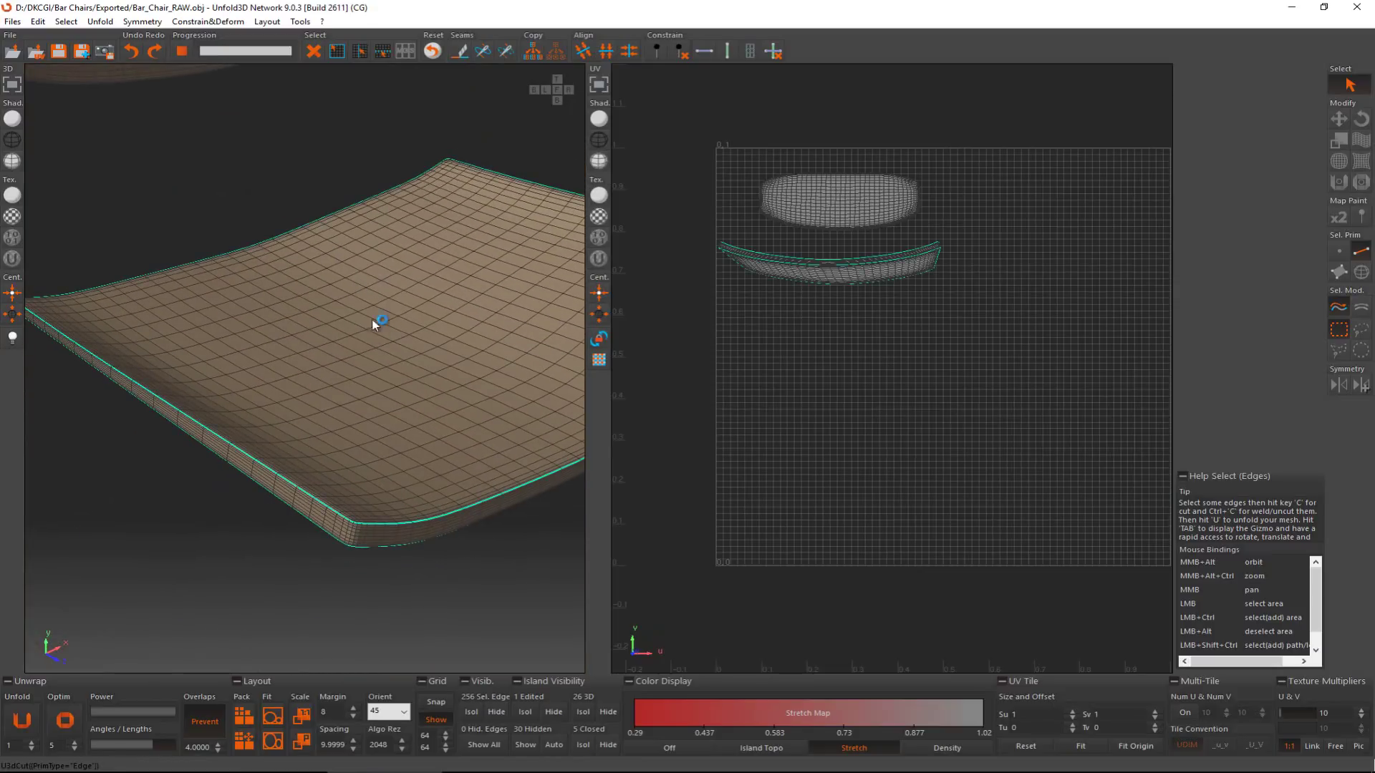
Step: Cut a seam across the thickness of the seat shell's rim at one corner
middle_click_drag(367, 374, 524, 322, "alt")
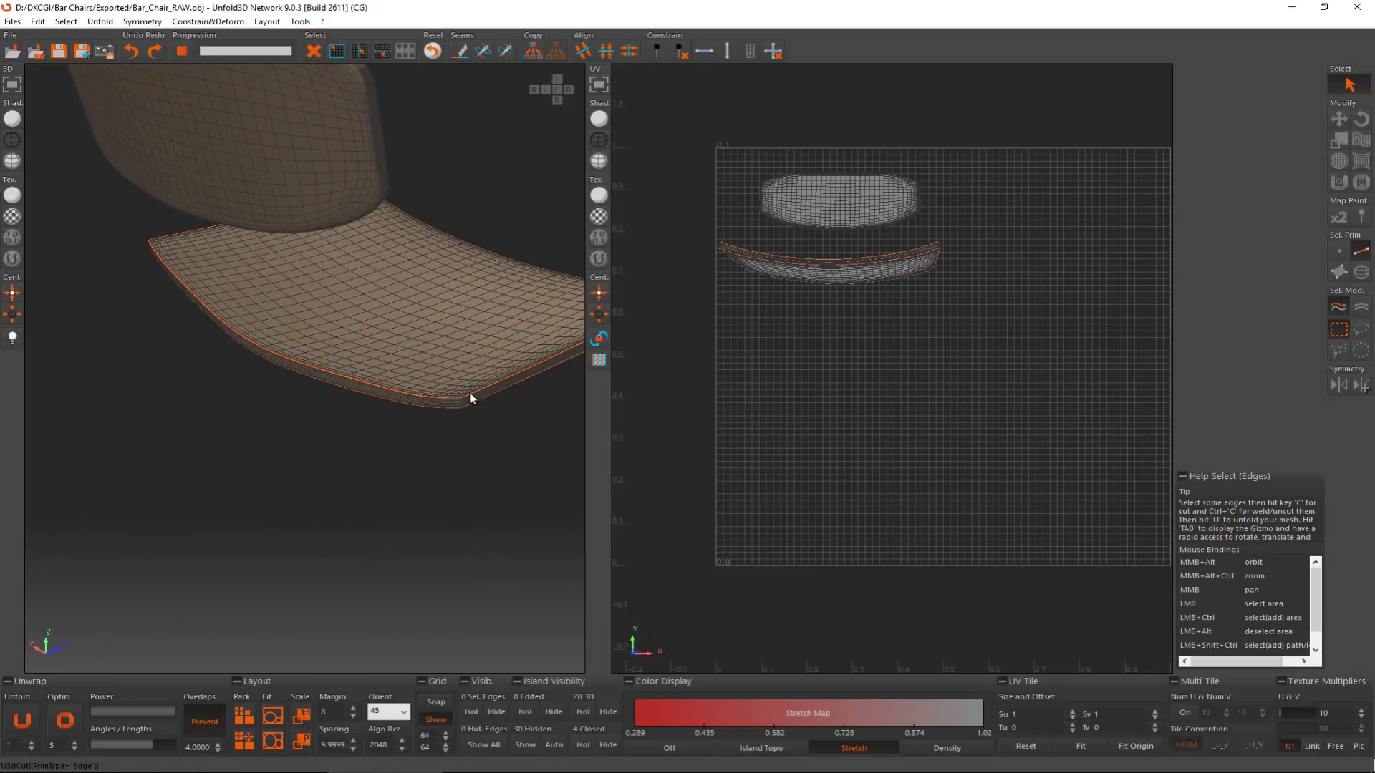
scroll(460, 406, "up", 4)
scroll(458, 408, "up", 4)
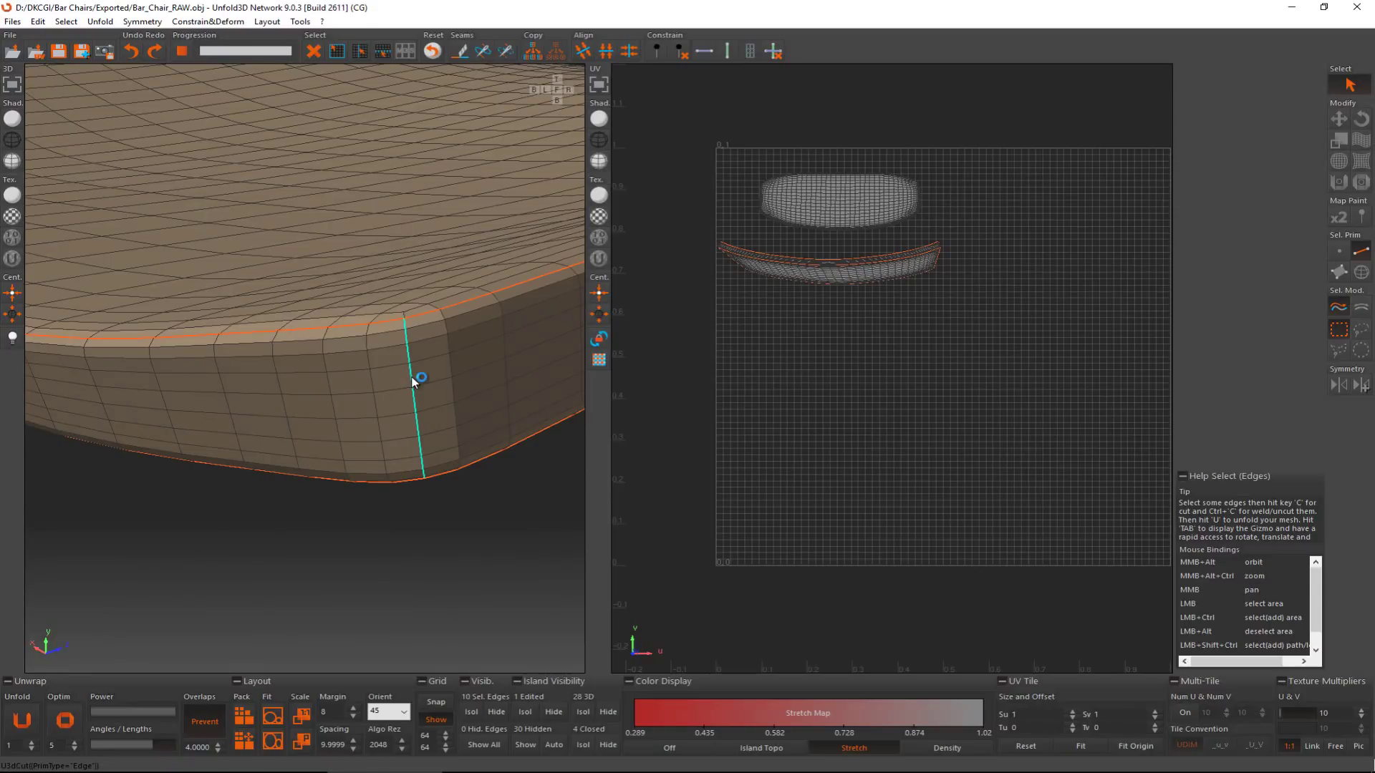
scroll(411, 377, "down", 8)
middle_click_drag(269, 310, 405, 386, "alt")
scroll(404, 387, "up", 6)
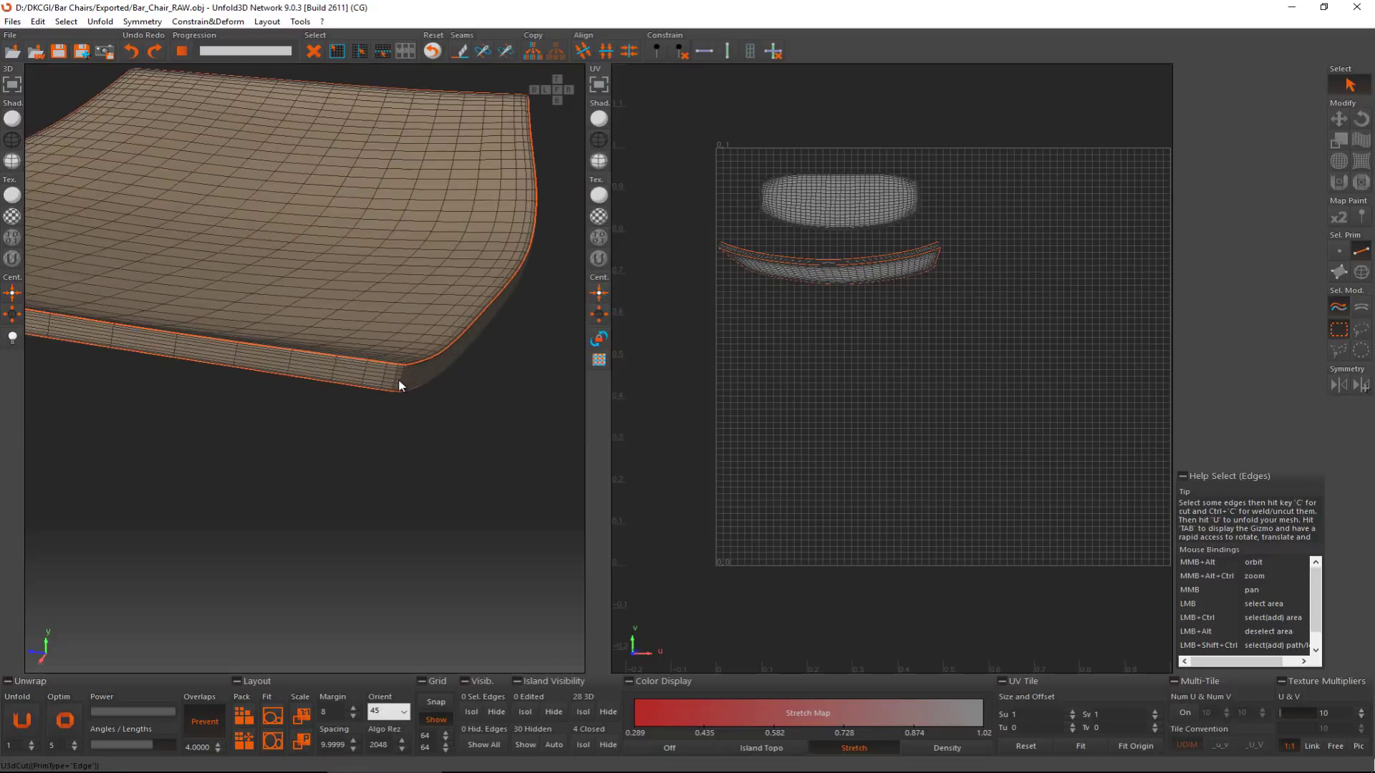
Step: Cut seams along the front and rear edge loops around the backrest shell's rim
scroll(399, 385, "down", 5)
middle_click_drag(399, 385, 640, 318, "alt")
middle_click_drag(340, 241, 282, 320, "alt")
scroll(120, 328, "up", 5)
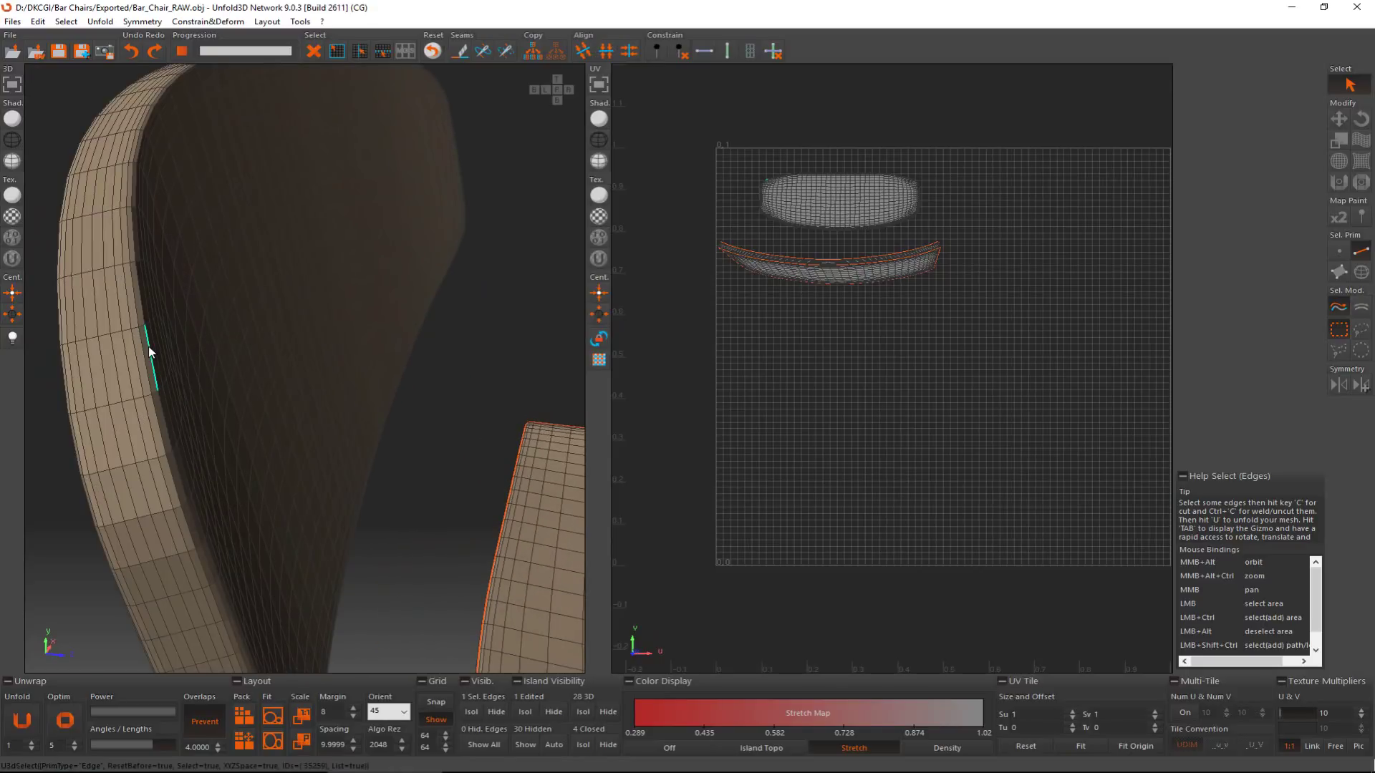
middle_click_drag(152, 360, 236, 369, "alt")
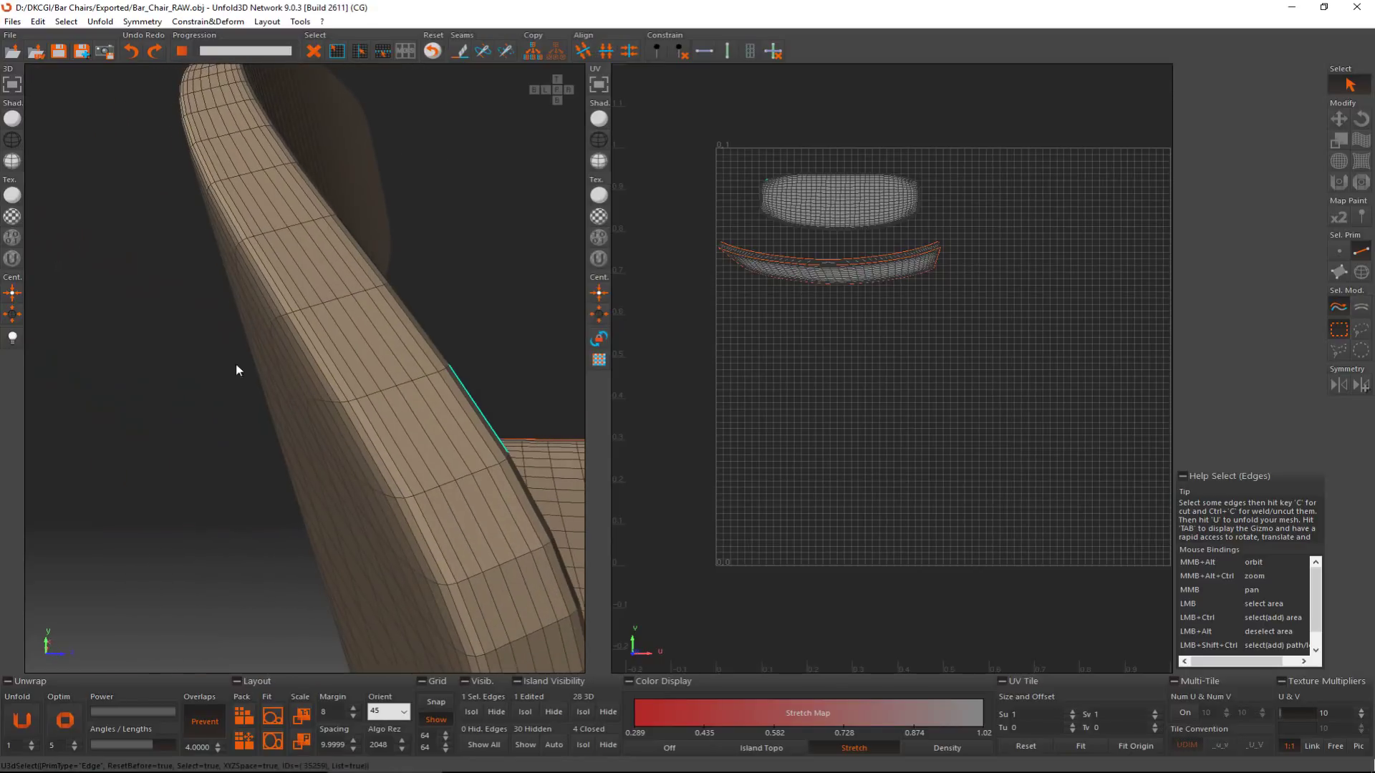
double_click(354, 427)
key("c")
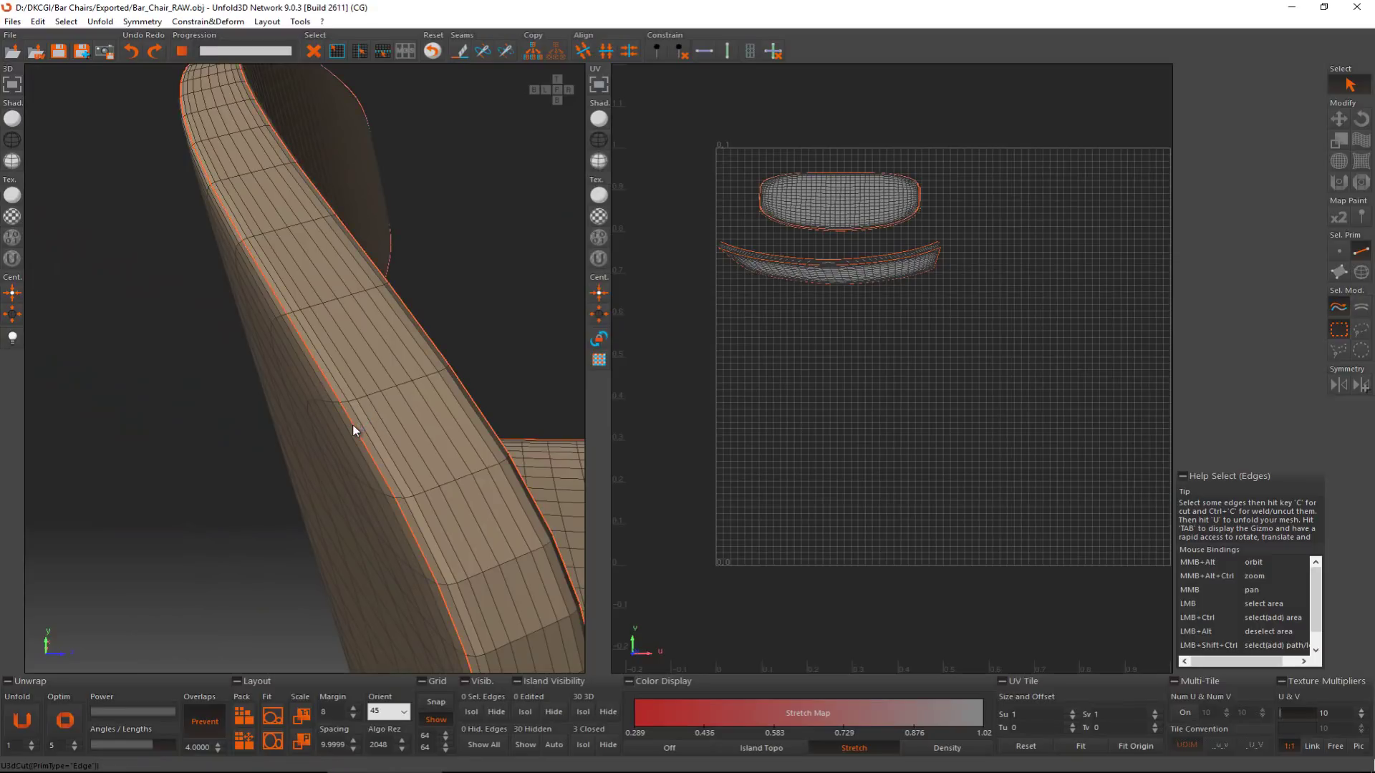
Step: Cut a seam across the underside of the backrest shell's rim, and unfold the seat and backrest shell islands
scroll(352, 423, "down", 3)
mouse_move(352, 424)
middle_mouse_down("alt")
mouse_move(379, 397)
mouse_move(393, 313)
mouse_move(356, 432)
mouse_move(350, 400)
middle_mouse_up("alt")
scroll(354, 431, "up", 3)
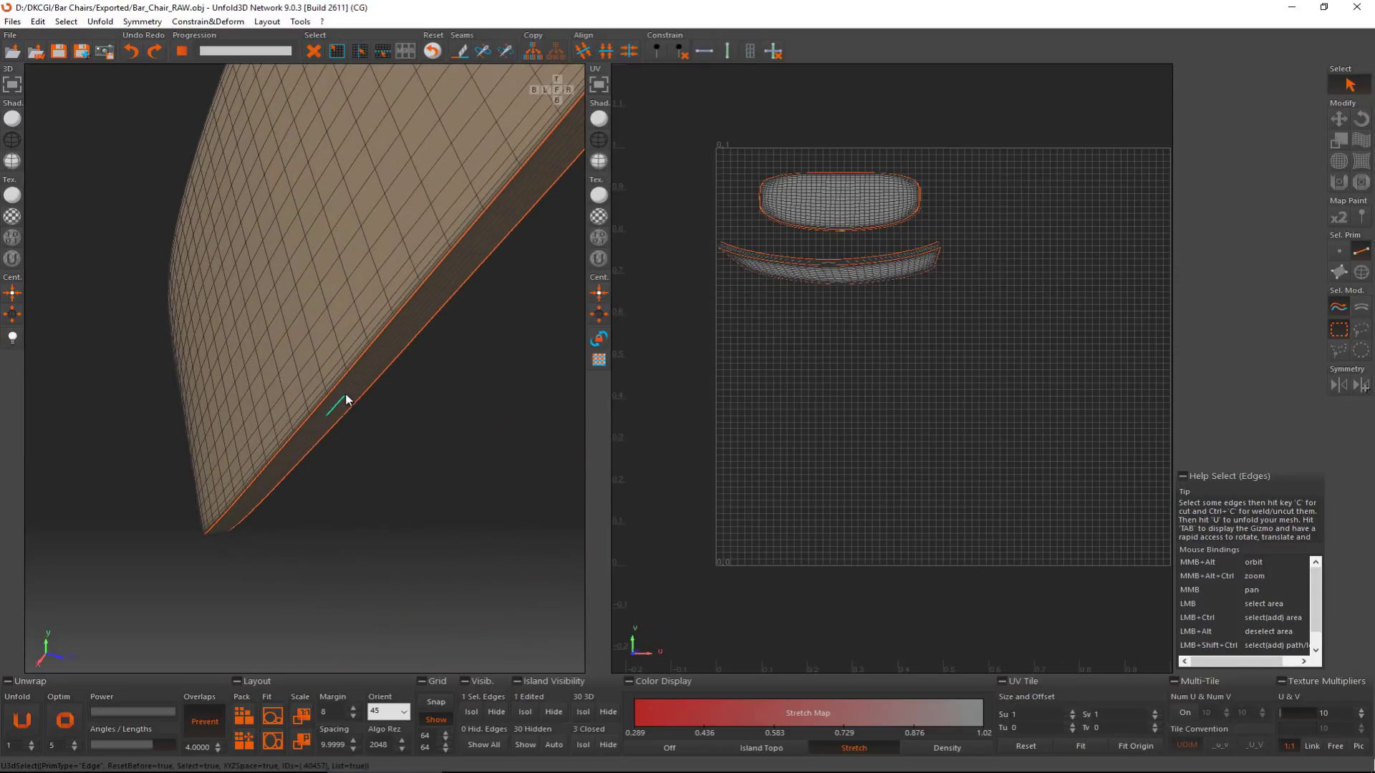
middle_click_drag(356, 390, 358, 258, "alt")
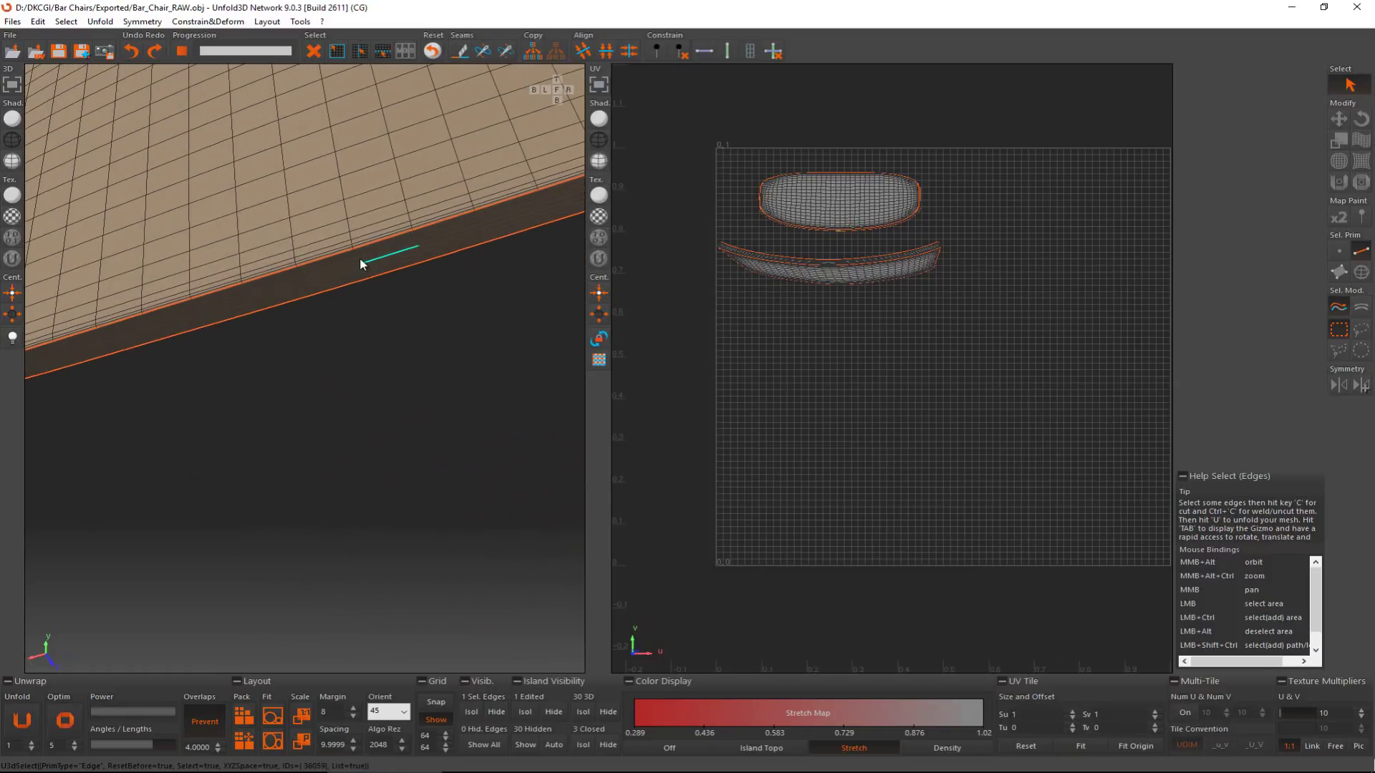
left_click(359, 261)
left_click(364, 262)
scroll(444, 265, "down", 8)
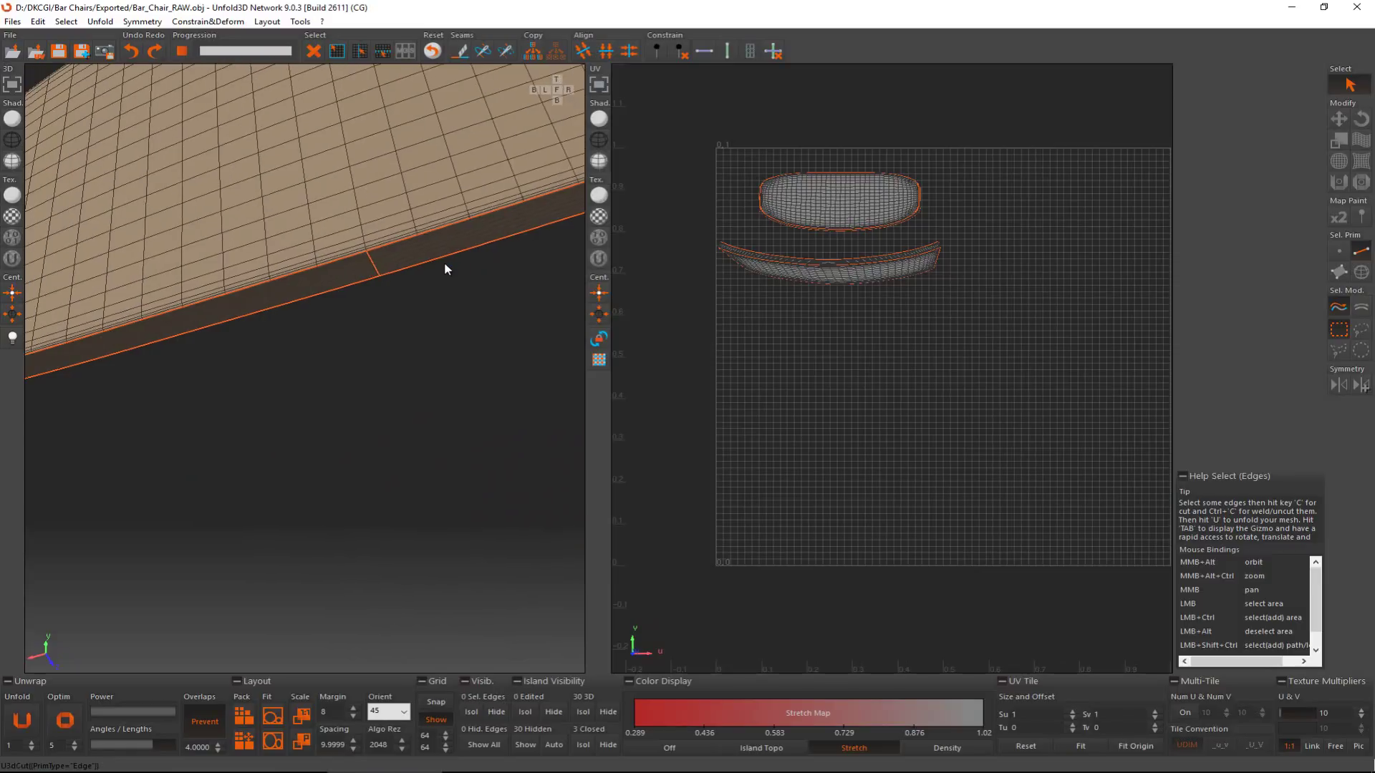
middle_click_drag(426, 275, 27, 632, "alt")
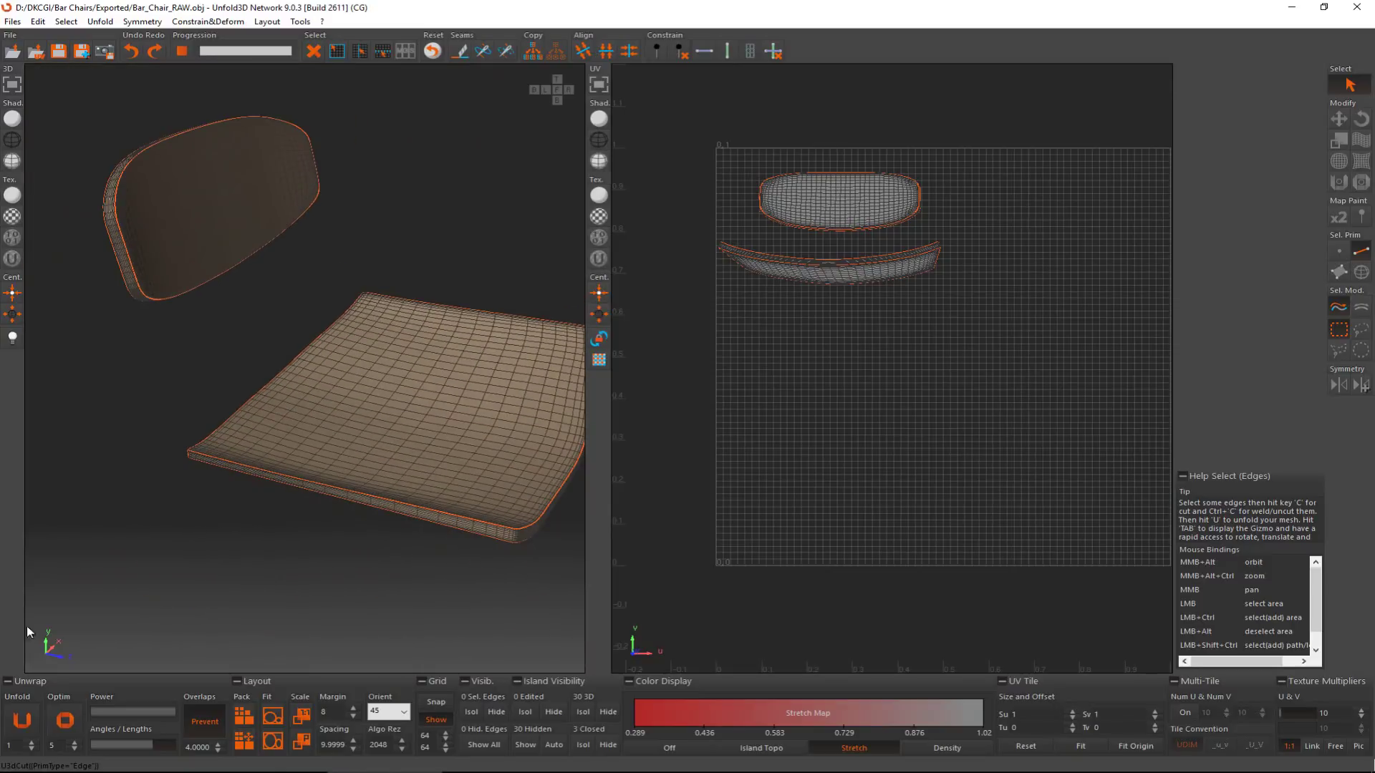
left_click(29, 725)
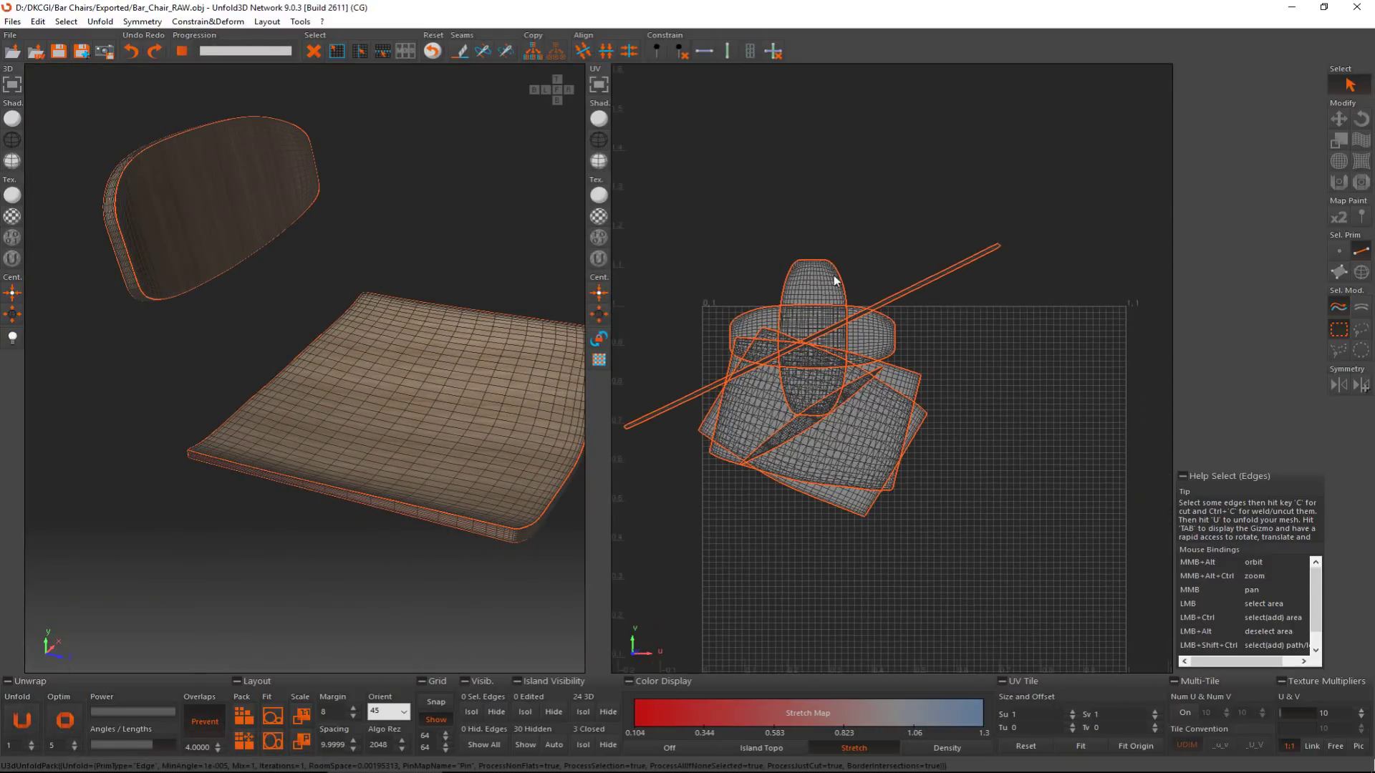
Step: Lay out both backrest face islands horizontally, one above the other, outside the UV tile at its upper right
key("F4")
left_click(822, 289)
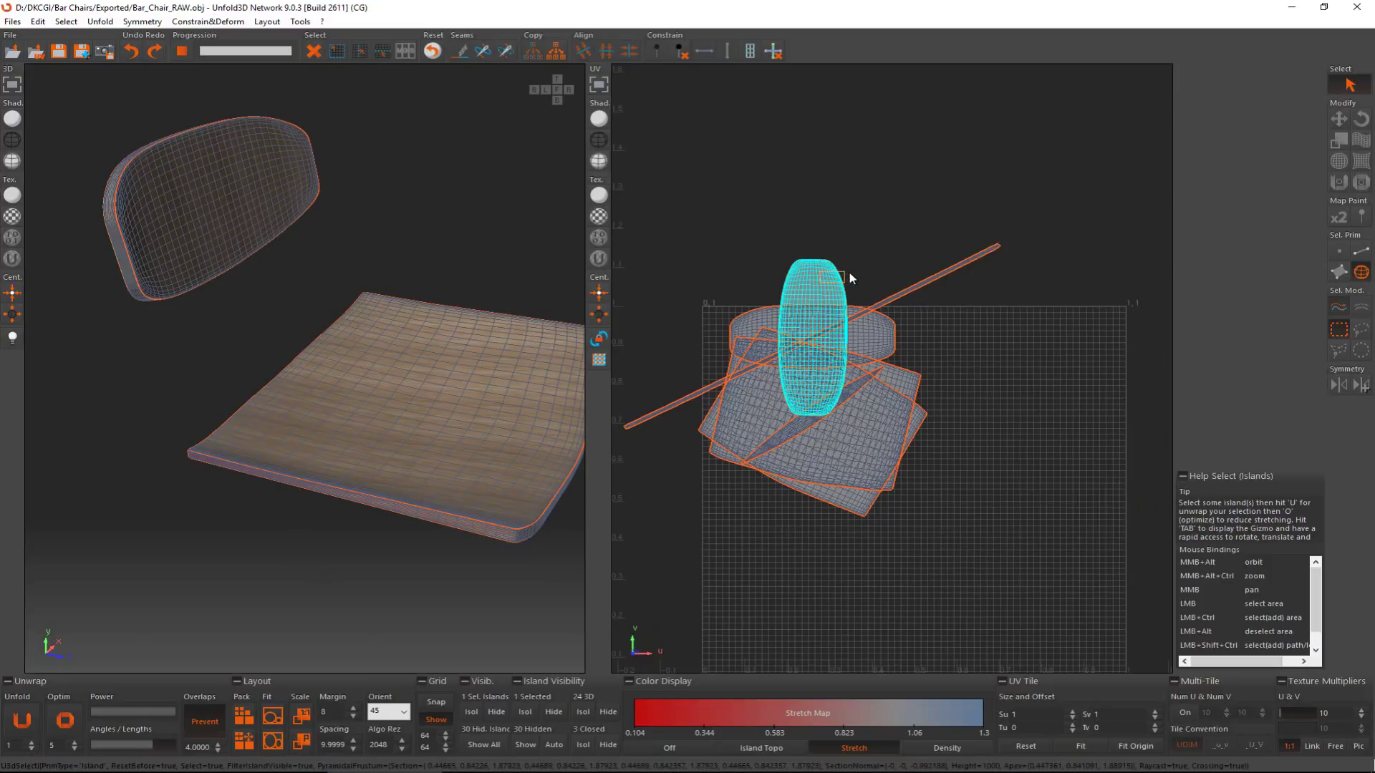
key("e")
left_click_drag(849, 275, 1143, 256)
key("w")
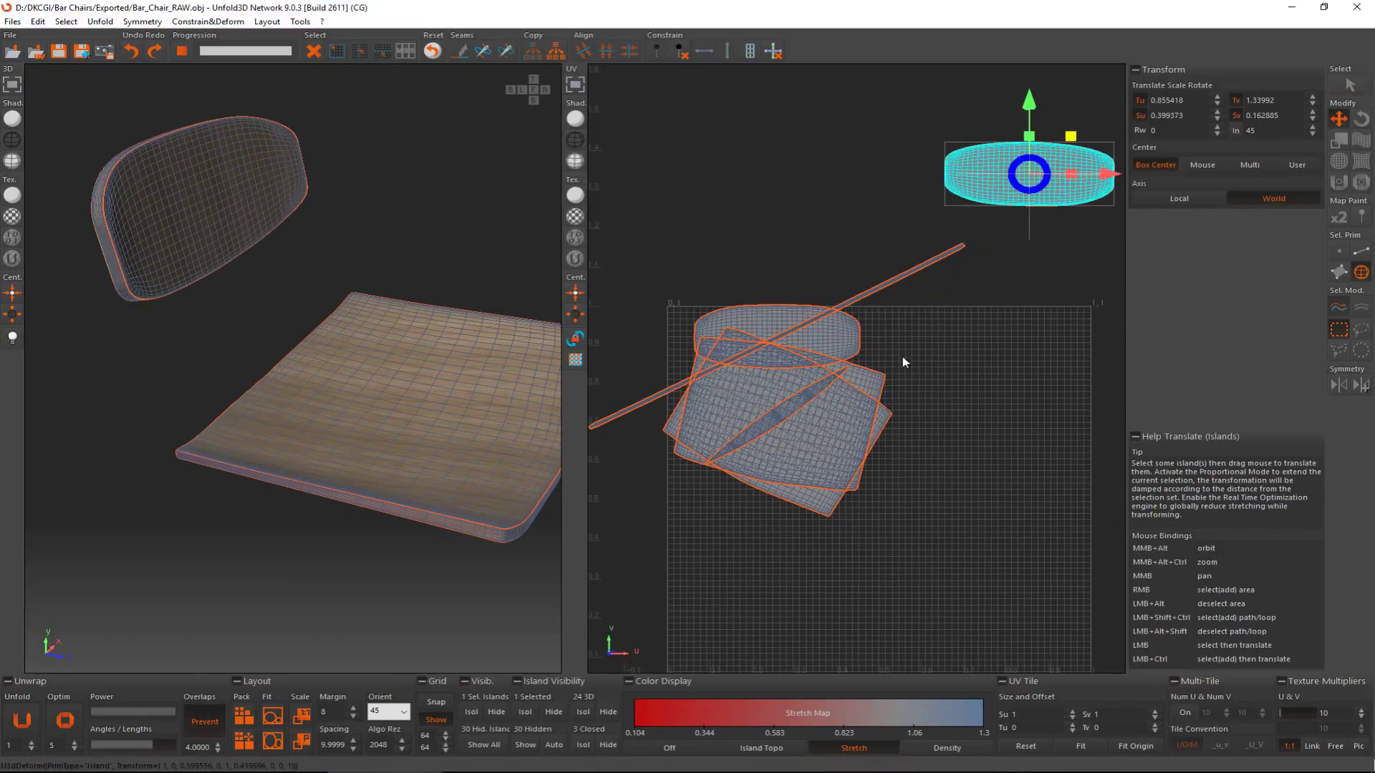
left_click_drag(845, 353, 937, 242)
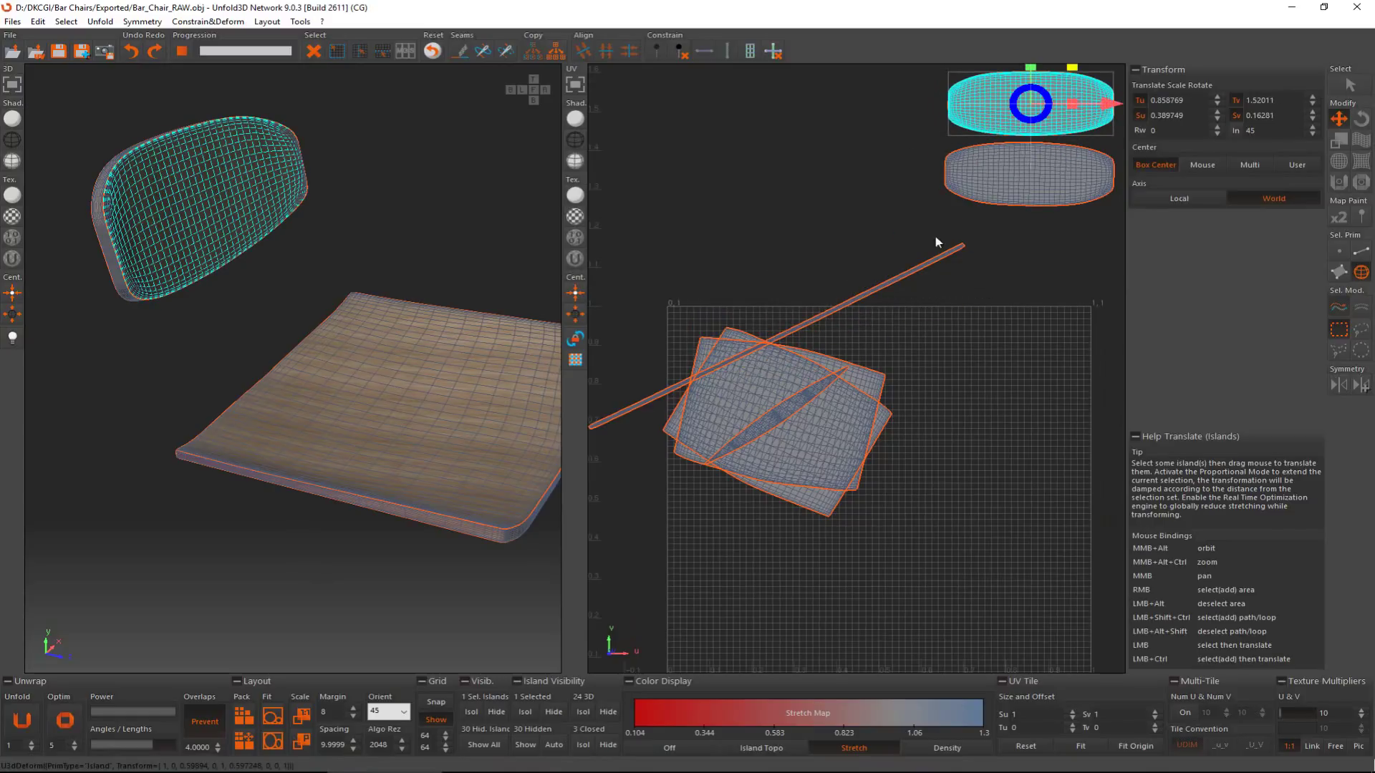
Step: Rotate the backrest's rim strip to vertical and move it outside the UV tile on its left
left_click_drag(839, 313, 835, 246)
key("e")
left_click_drag(1031, 286, 1008, 441)
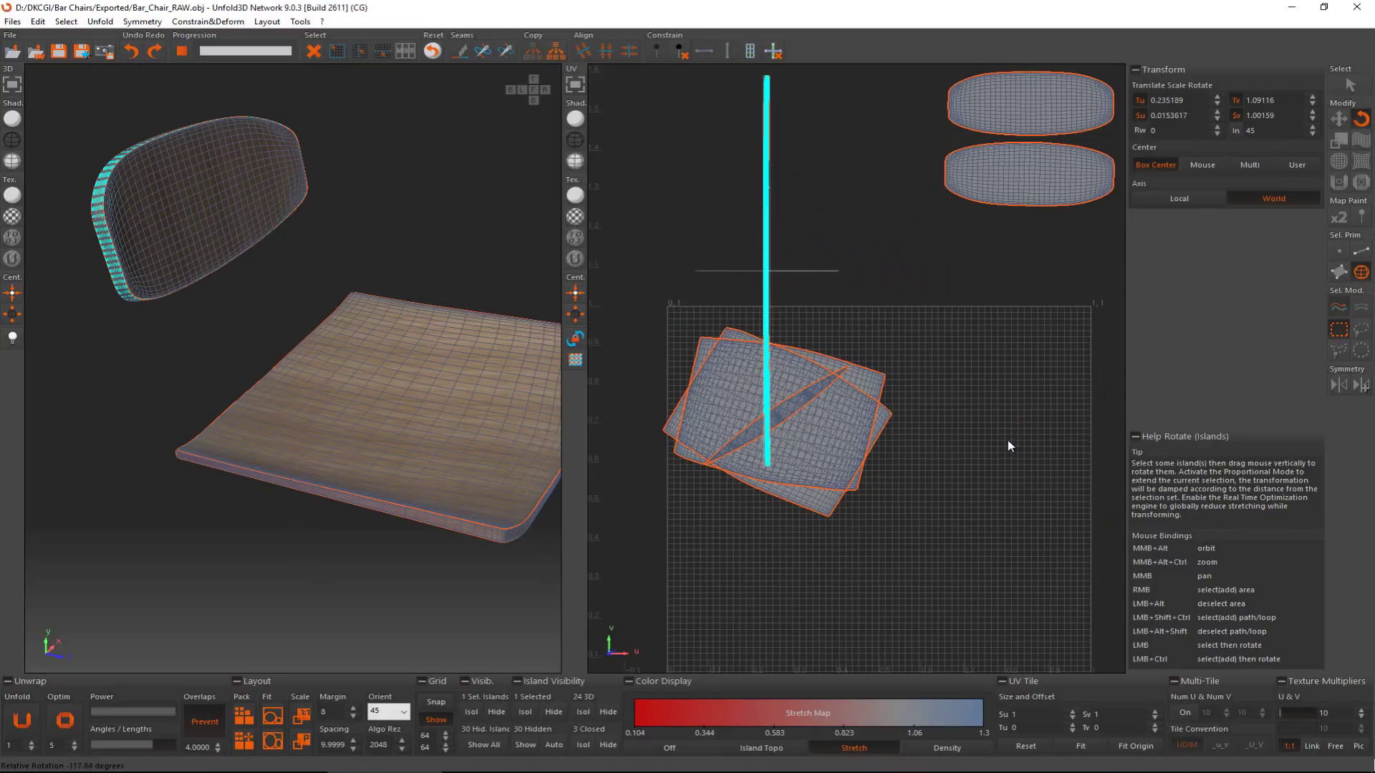
key("w")
left_click_drag(985, 335, 839, 331)
Step: Straighten the two seat face islands and stack them above the UV tile beside the backrest faces
left_click_drag(813, 408, 864, 182)
key("e")
left_click_drag(990, 270, 1012, 270)
left_click_drag(873, 412, 1010, 95)
key("w")
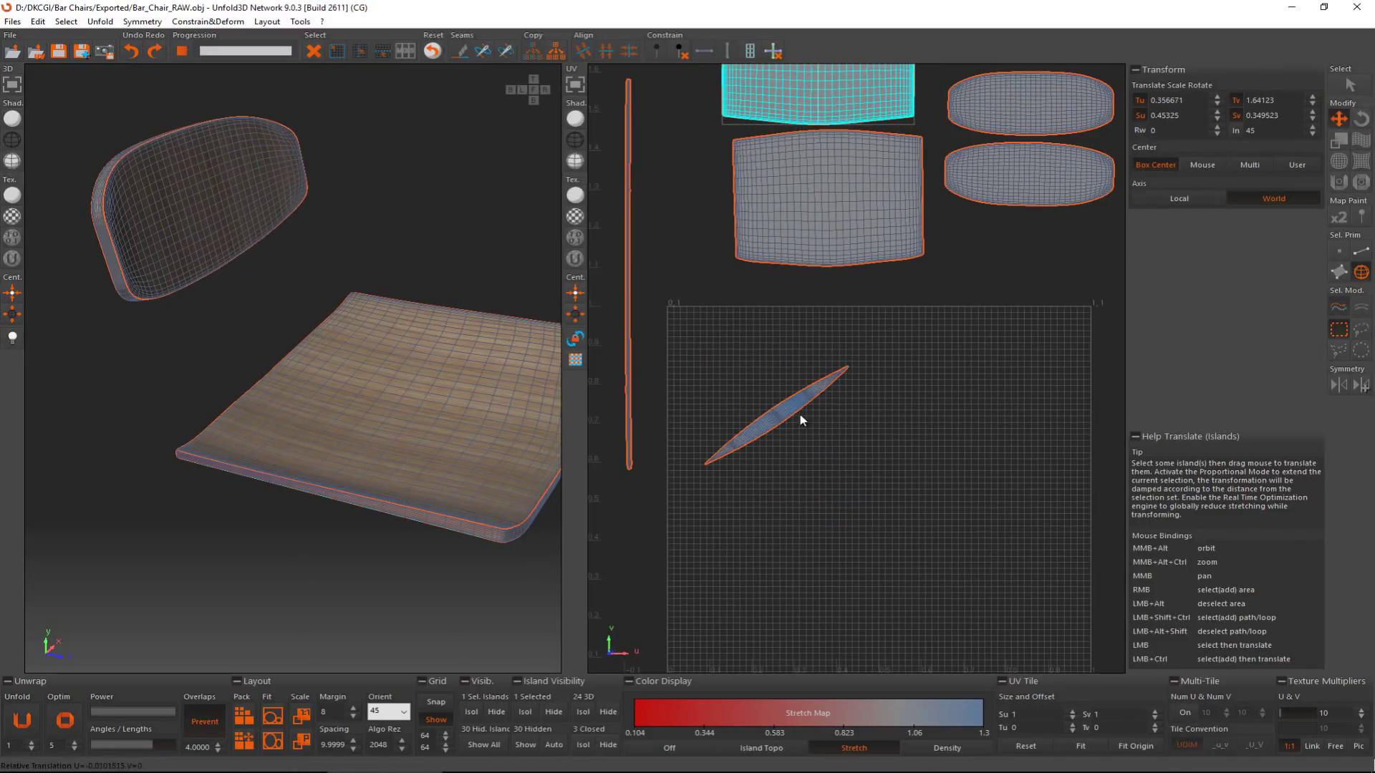
Step: Rotate the seat's rim island to vertical and move it to the left of the backrest's rim strip
left_click(796, 421)
key("e")
left_click_drag(906, 455, 934, 374)
middle_click_drag(851, 366, 897, 415)
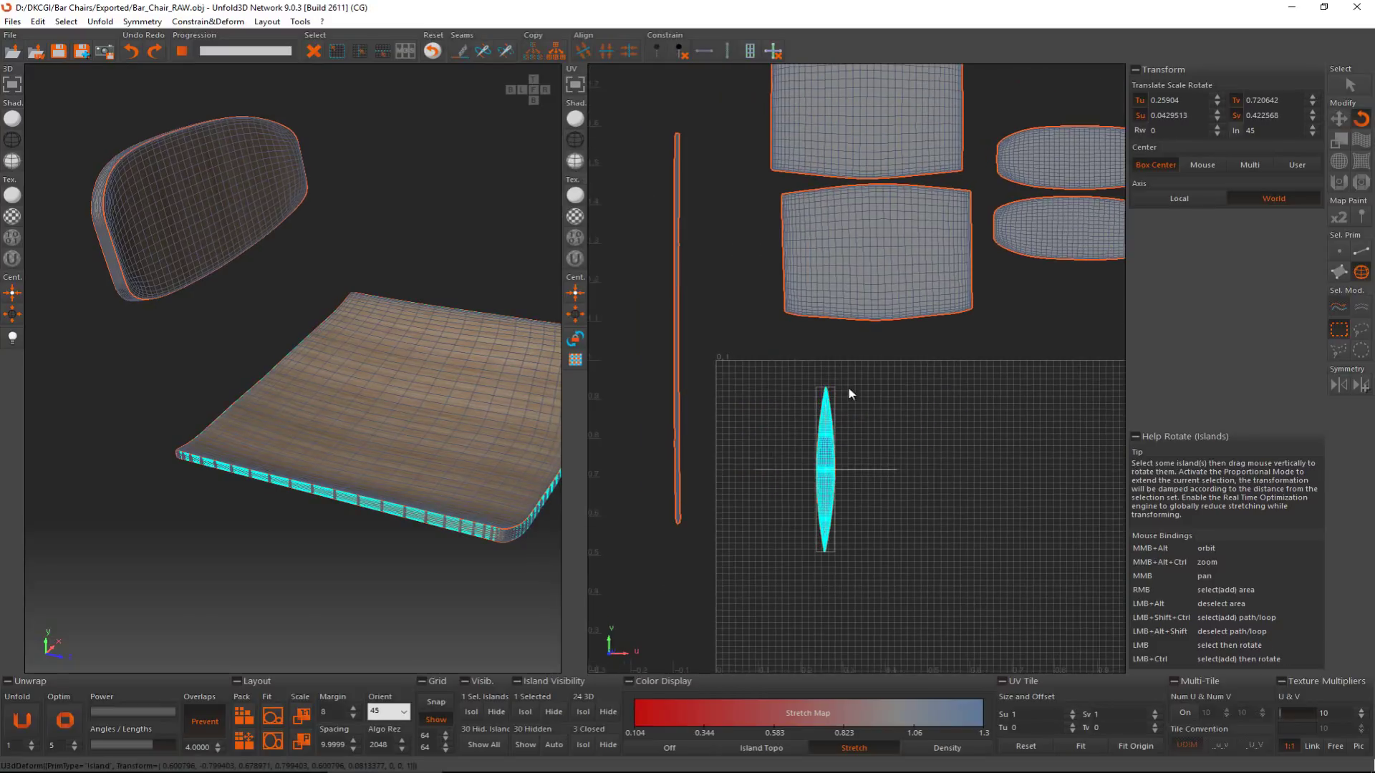
key("w")
left_click_drag(915, 494, 714, 361)
middle_click_drag(714, 361, 926, 406)
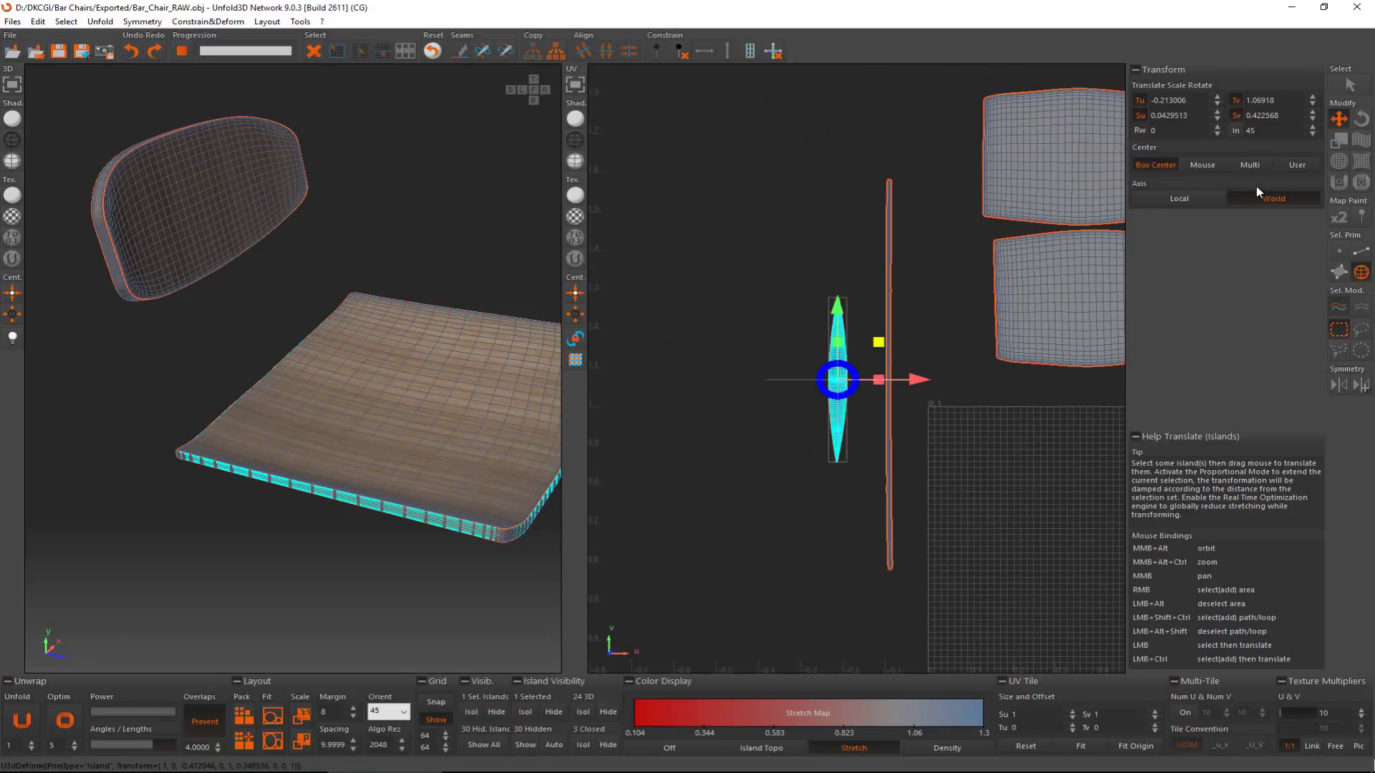
Step: Open up the seat's rim island into a long thin strip with the Unfold brush and relax it with the Optimize brush
left_click(1337, 182)
mouse_move(868, 401)
left_mouse_down()
mouse_move(862, 491)
mouse_move(862, 310)
mouse_move(836, 184)
mouse_move(850, 479)
mouse_move(814, 583)
left_mouse_up()
middle_click_drag(853, 635, 792, 491)
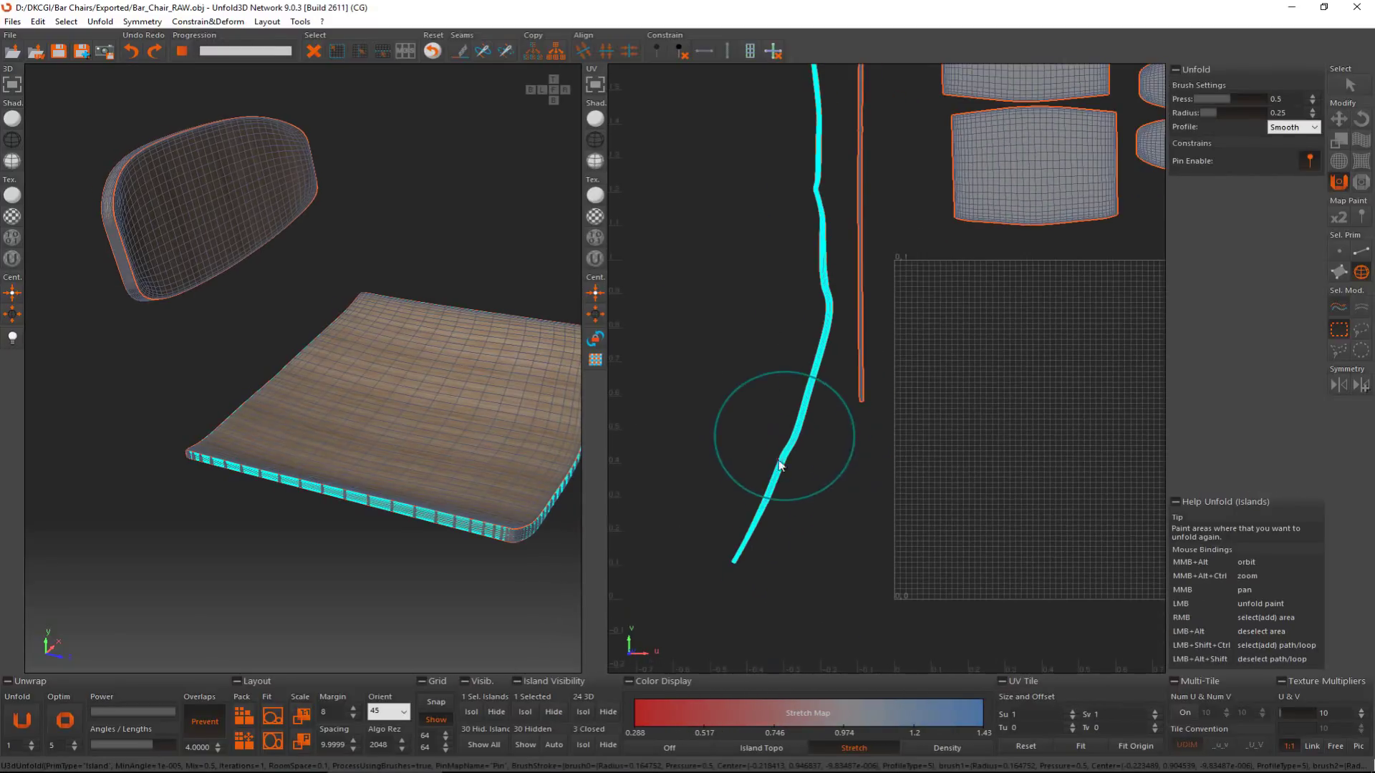
mouse_move(796, 425)
left_mouse_down()
mouse_move(829, 85)
mouse_move(788, 466)
mouse_move(835, 165)
left_mouse_up()
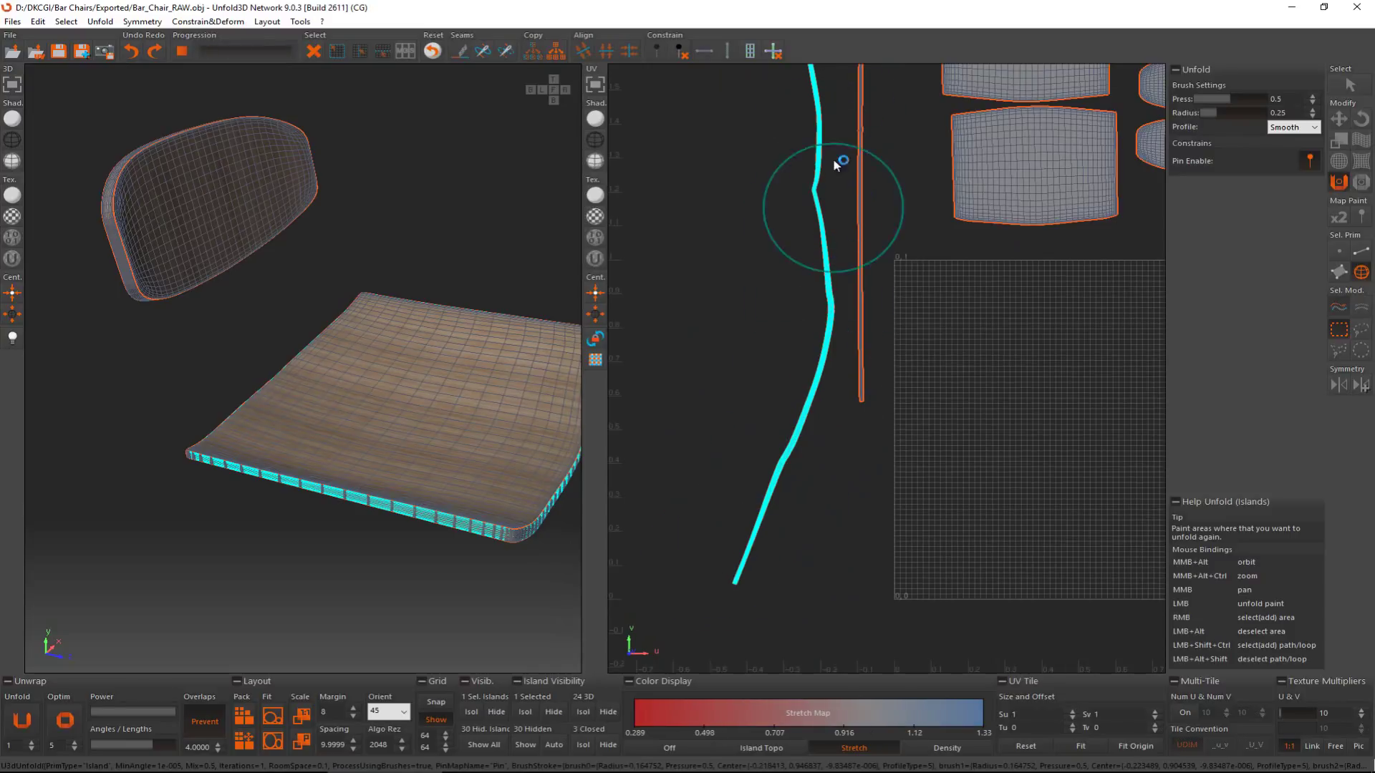
left_click(1361, 183)
mouse_move(765, 266)
left_mouse_down()
mouse_move(798, 122)
mouse_move(764, 527)
mouse_move(823, 131)
mouse_move(742, 588)
left_mouse_up()
middle_click_drag(817, 153, 813, 227)
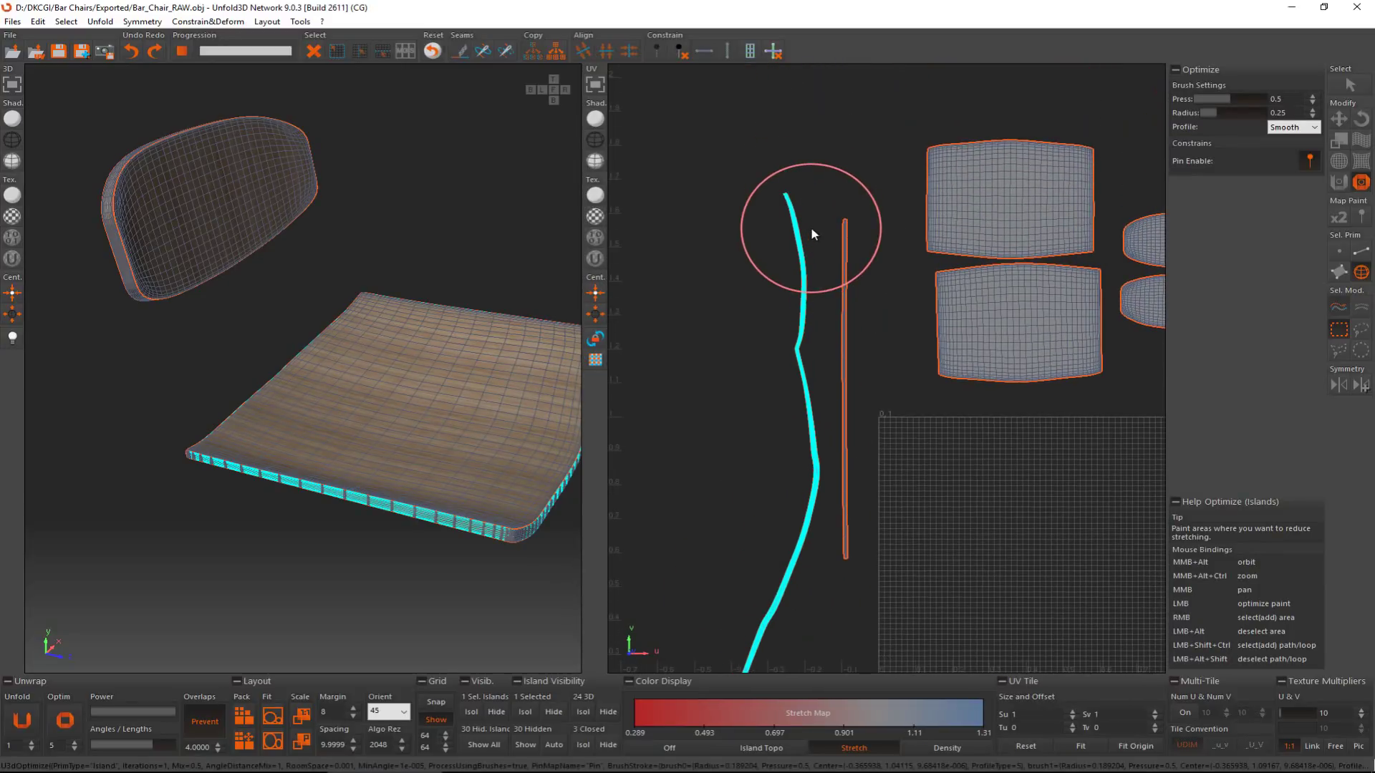
Step: Constrain both long border edge loops of the seat's and backrest's rim strips to vertical
key("Escape")
left_click(789, 301)
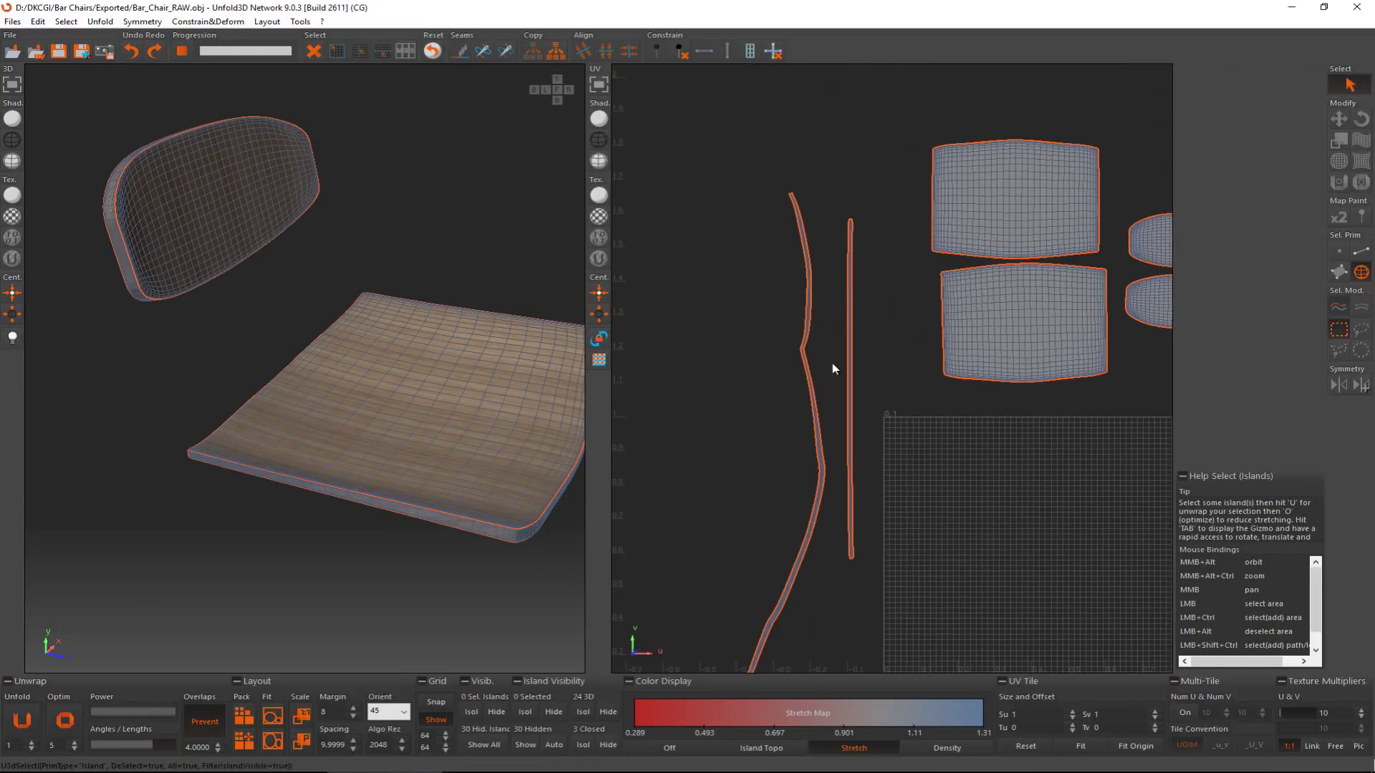
scroll(822, 351, "up", 3)
scroll(822, 351, "up", 2)
scroll(709, 355, "up", 4)
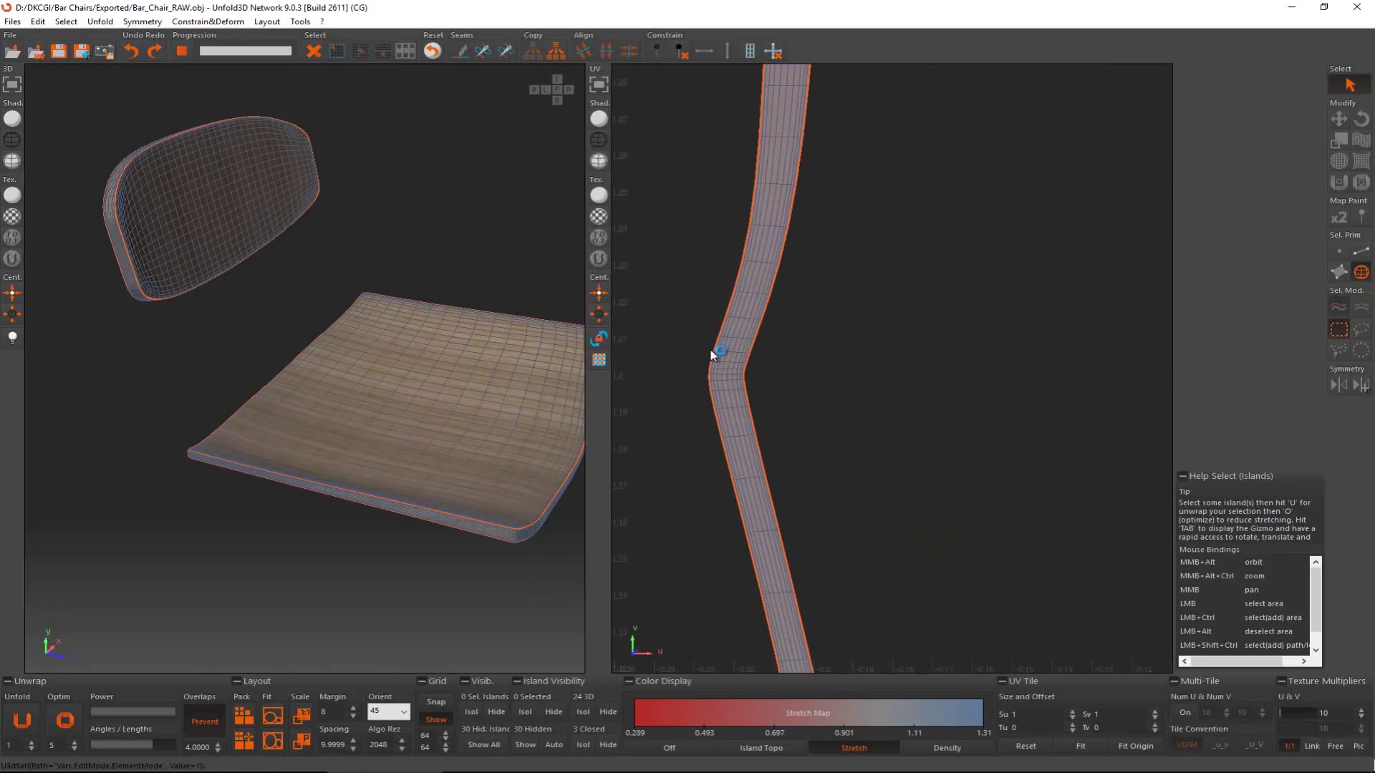
key("F2")
scroll(716, 353, "up", 5)
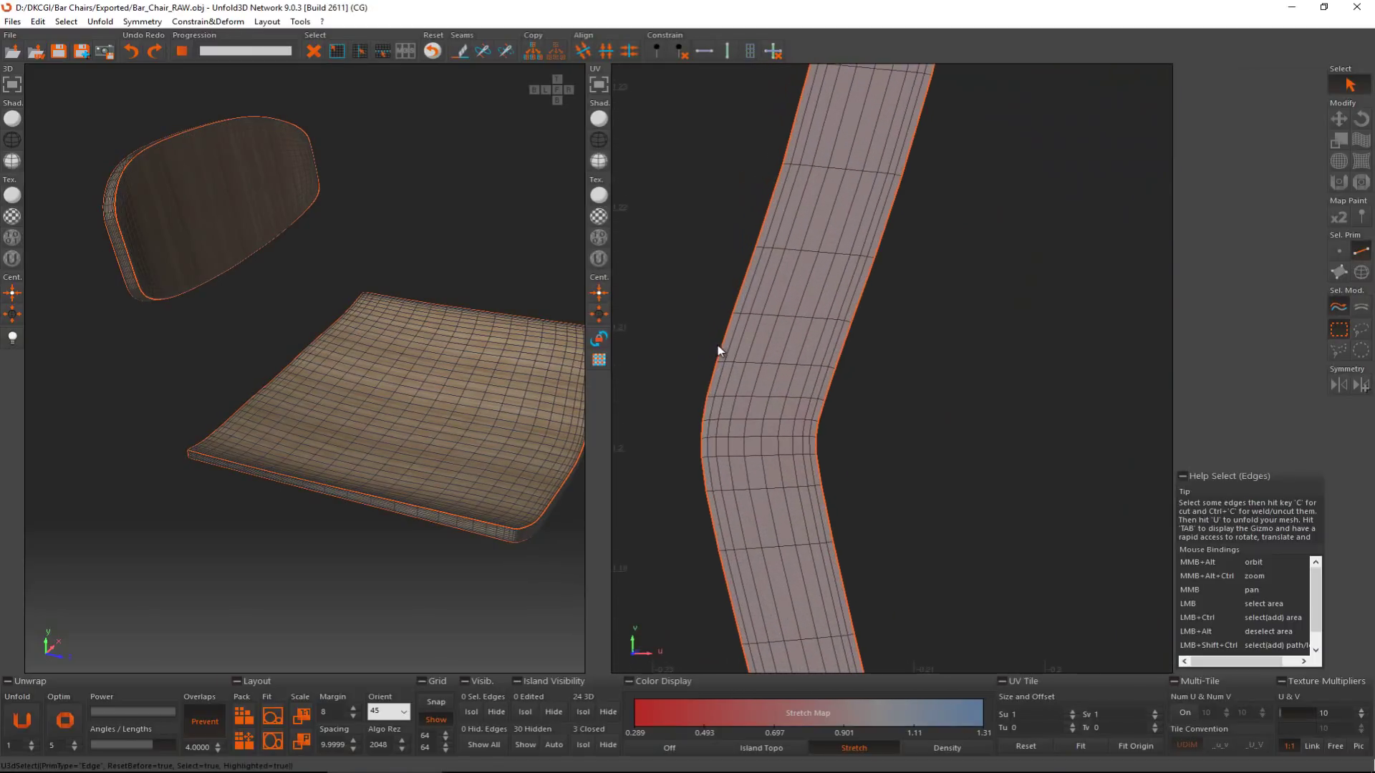
left_click(730, 349)
left_click(842, 359, "ctrl")
left_click(839, 360, "ctrl")
middle_click_drag(907, 368, 549, 323)
scroll(562, 323, "down", 2)
scroll(771, 315, "down", 3)
scroll(803, 312, "down", 3)
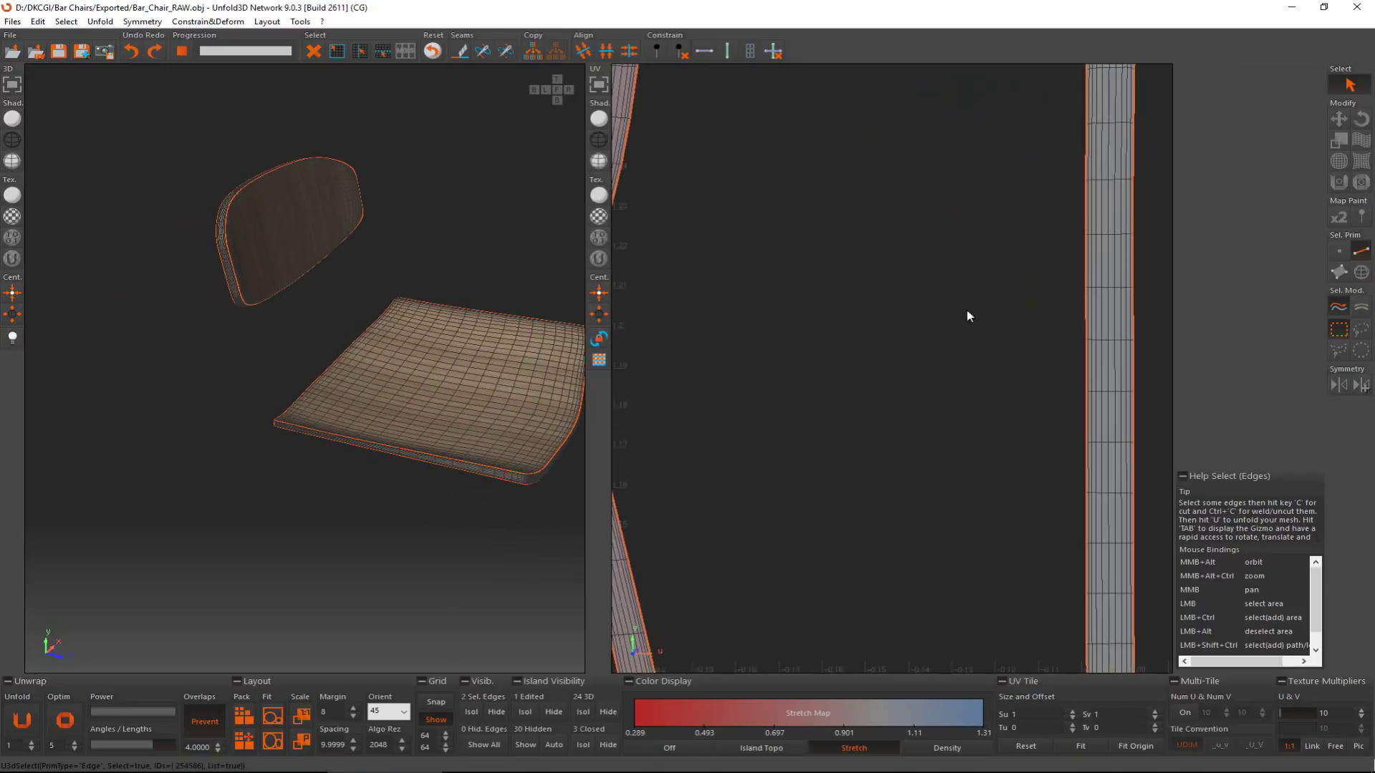
scroll(1126, 350, "up", 6)
left_click(1146, 337, "ctrl")
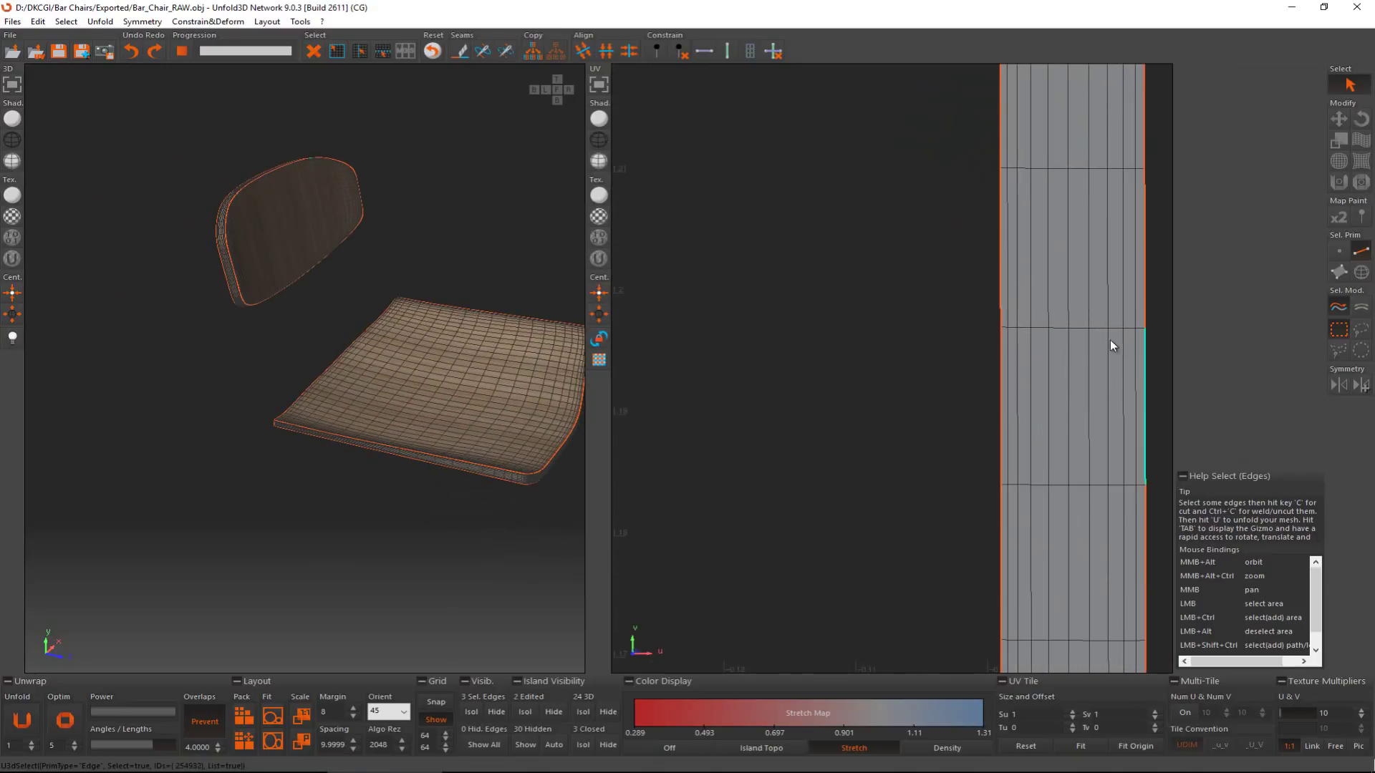
left_click(1001, 362, "ctrl")
double_click(1000, 363, "ctrl")
scroll(877, 291, "down", 2)
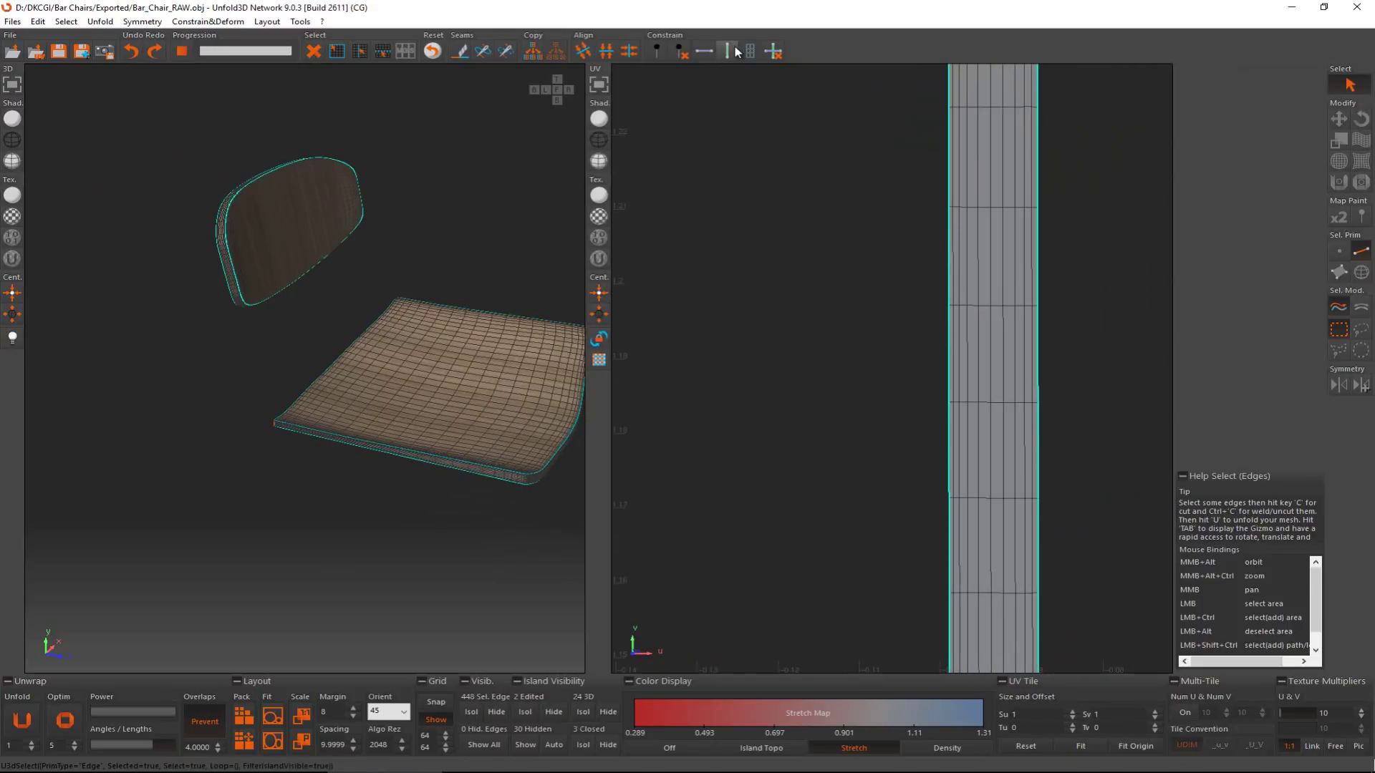
left_click(738, 51)
scroll(808, 232, "down", 5)
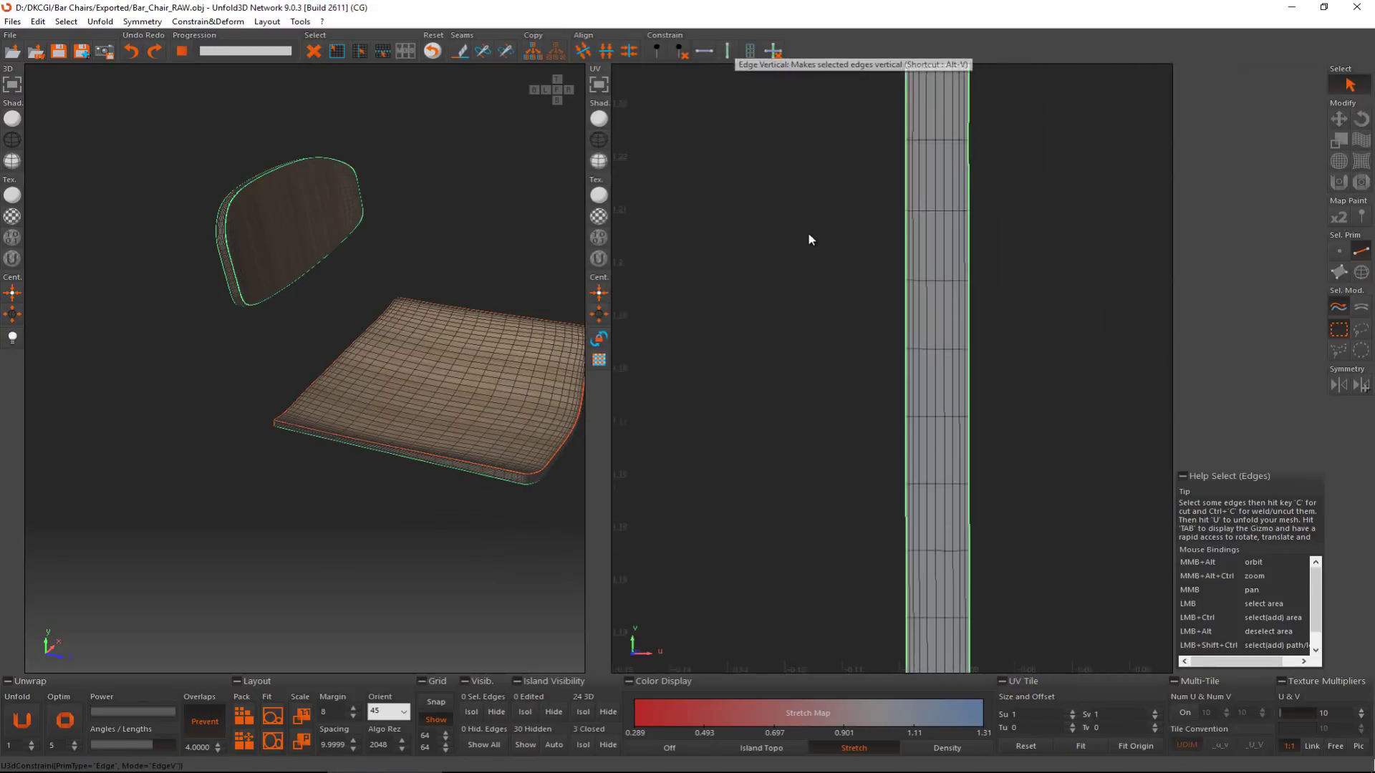
scroll(814, 271, "down", 5)
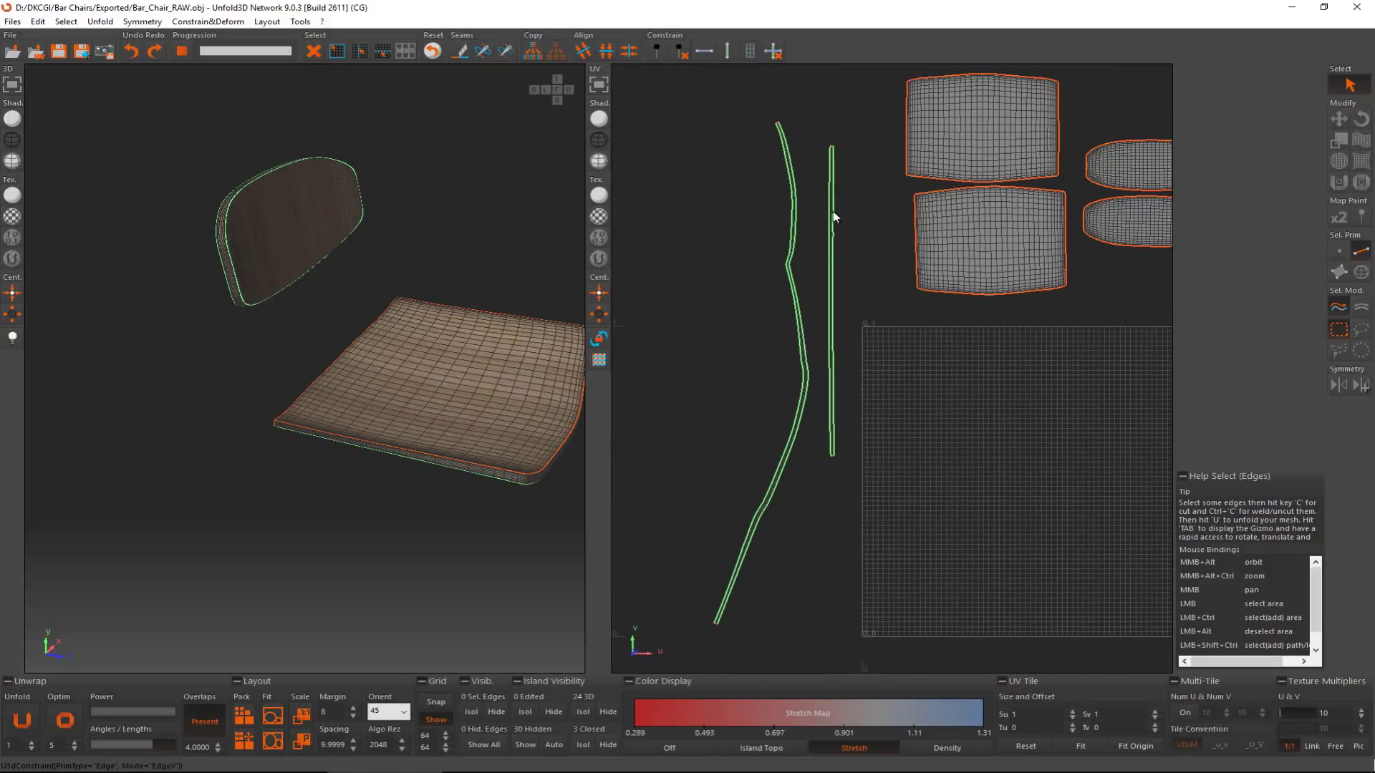
Step: Optimize the constrained rim strips and relax the seat's strip with the Optimize brush until it lies straight
left_click(79, 719)
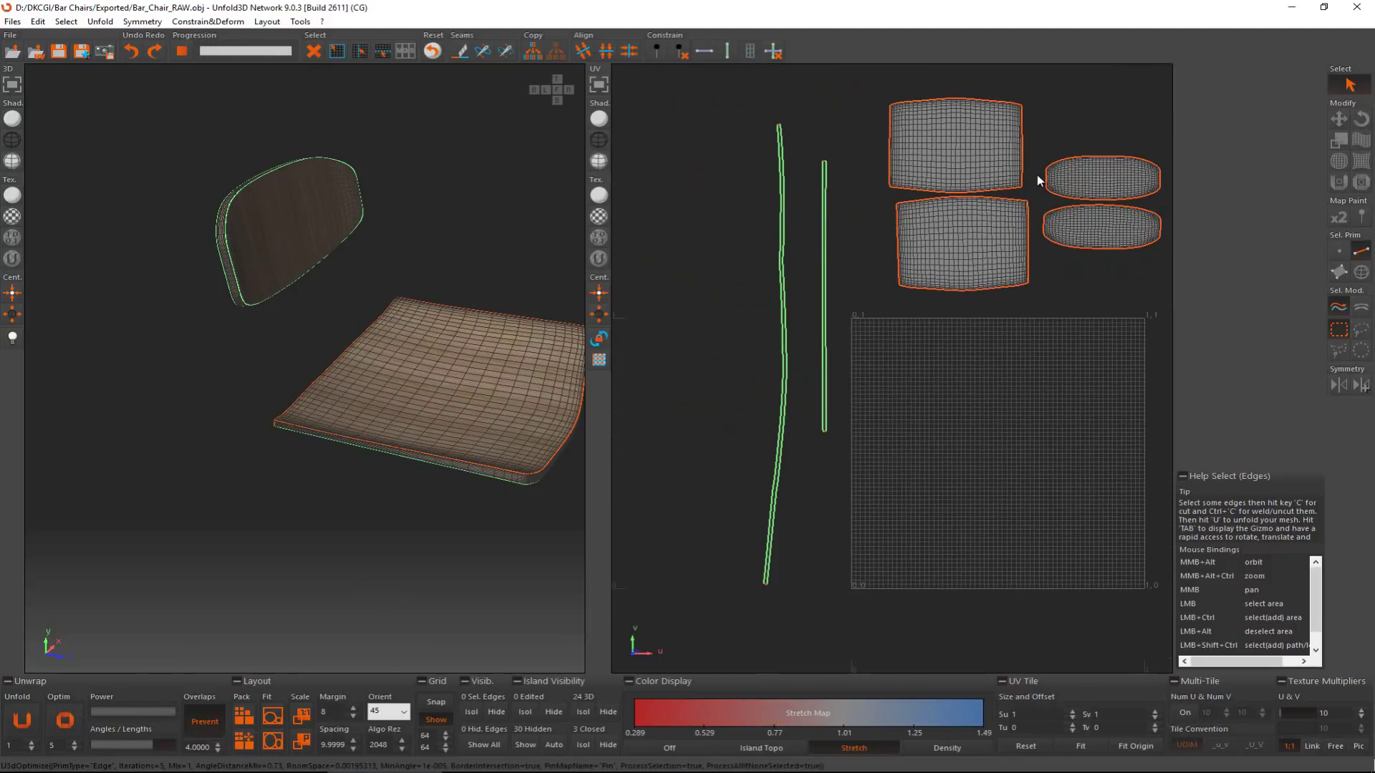
left_click(1360, 184)
mouse_move(804, 178)
left_mouse_down()
mouse_move(787, 556)
mouse_move(763, 188)
mouse_move(770, 603)
left_mouse_up()
scroll(767, 604, "down", 5)
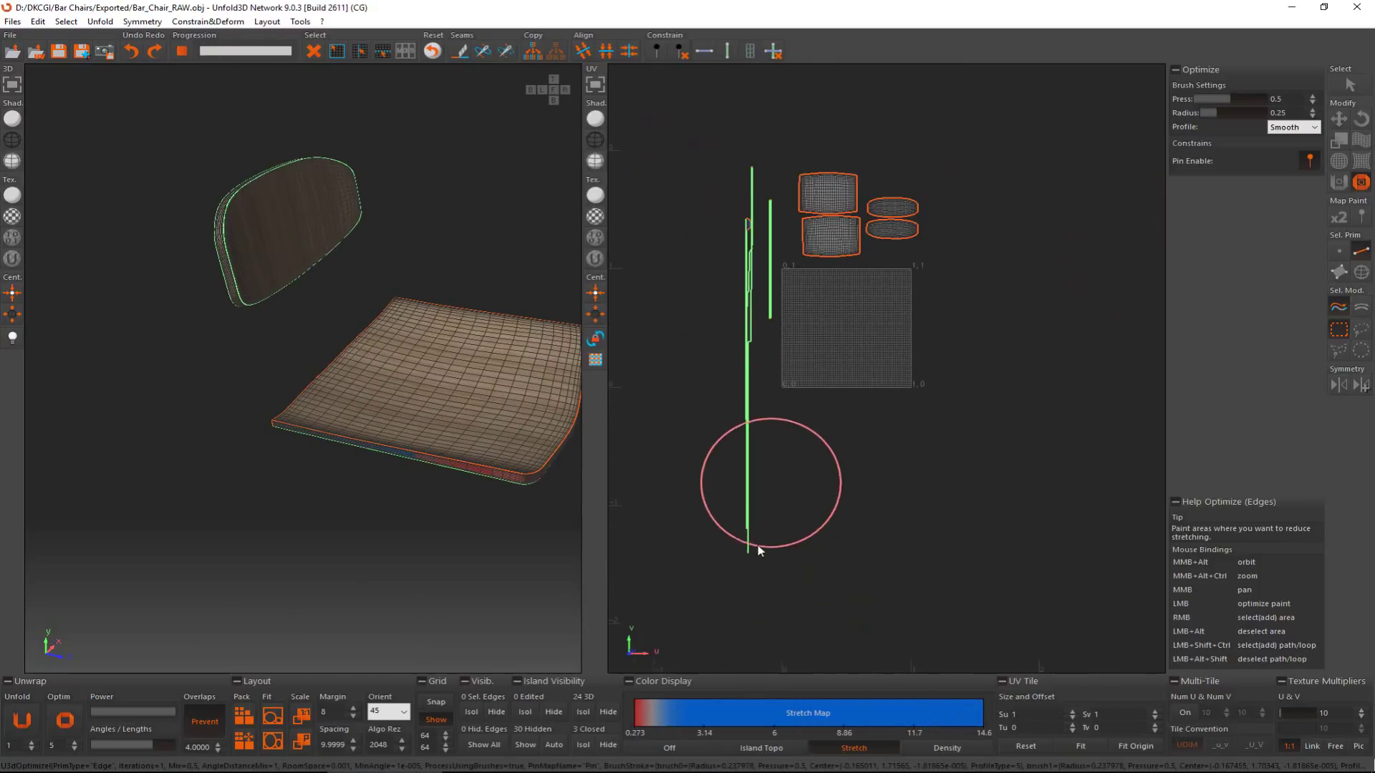
mouse_move(757, 533)
left_mouse_down()
mouse_move(749, 174)
mouse_move(752, 346)
mouse_move(751, 136)
mouse_move(745, 362)
mouse_move(761, 324)
mouse_move(769, 123)
mouse_move(749, 123)
mouse_move(750, 345)
mouse_move(737, 258)
mouse_move(761, 101)
mouse_move(727, 196)
mouse_move(756, 313)
left_mouse_up()
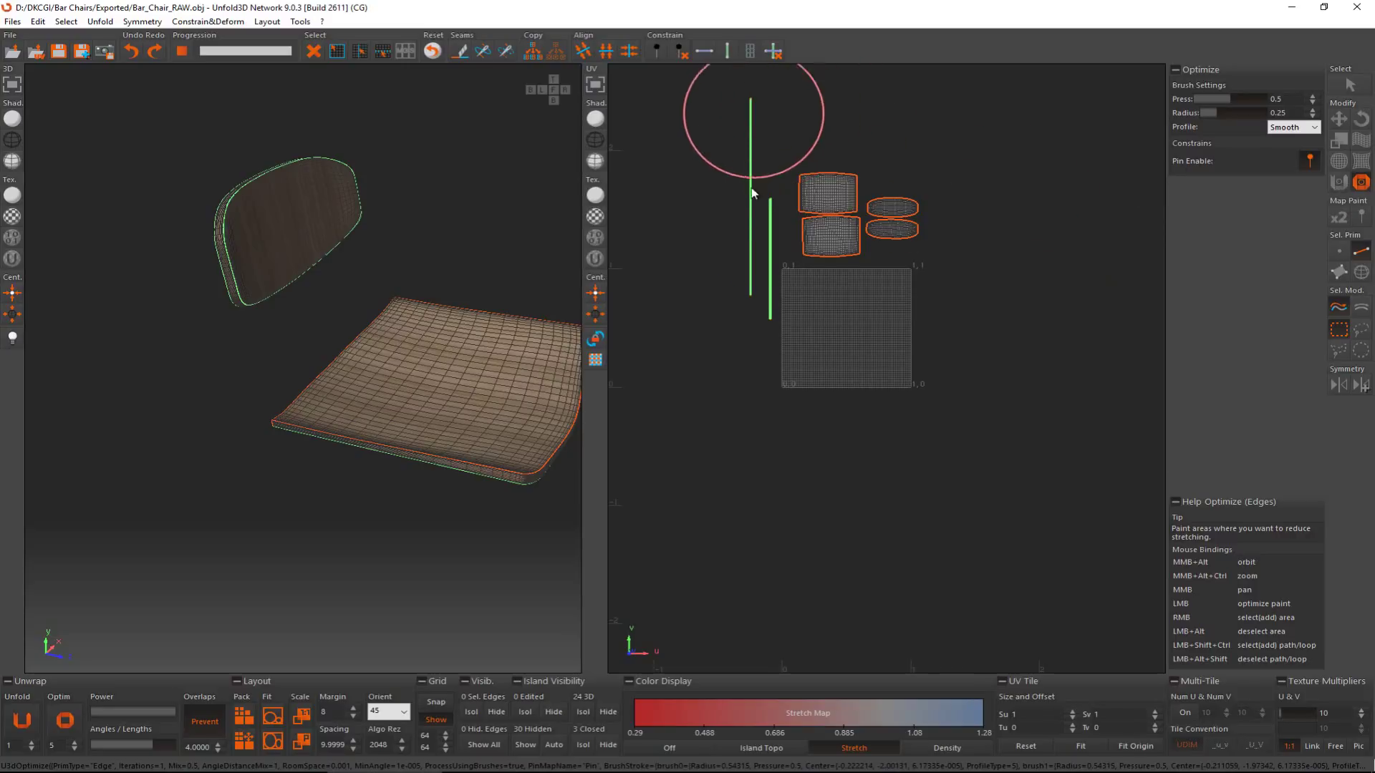
key("Escape")
scroll(789, 235, "up", 6)
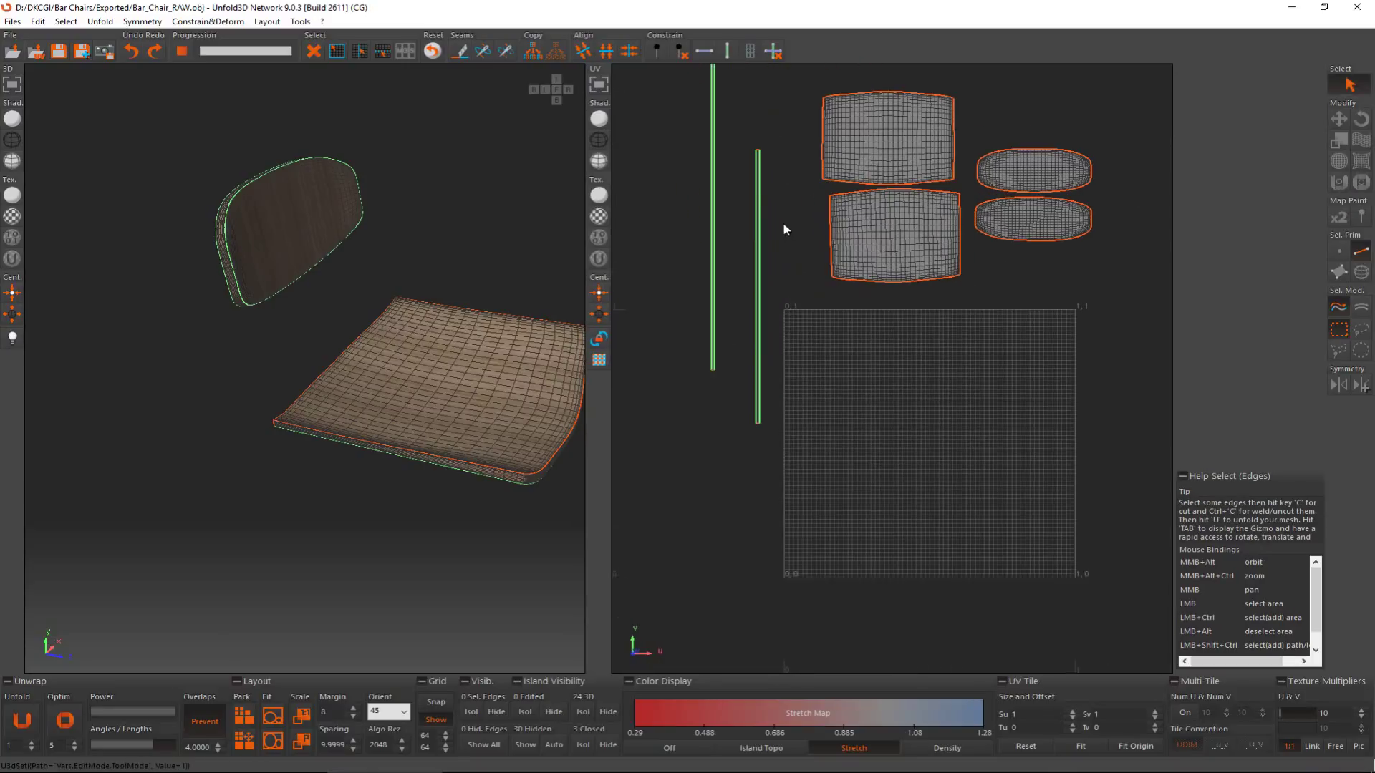
scroll(762, 247, "down", 4)
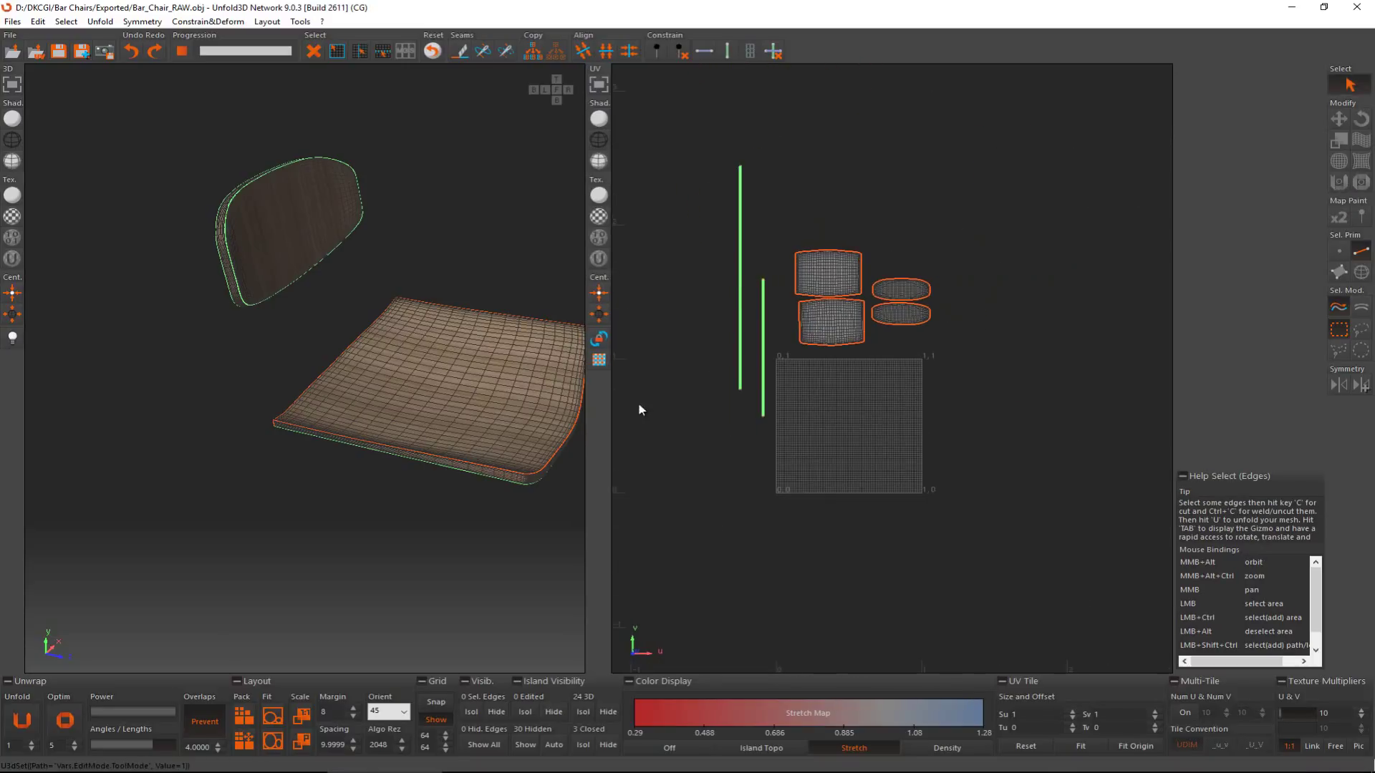
Step: Move all six wooden seat and backrest islands together further up, clear of the UV tile
left_click_drag(700, 129, 1059, 522)
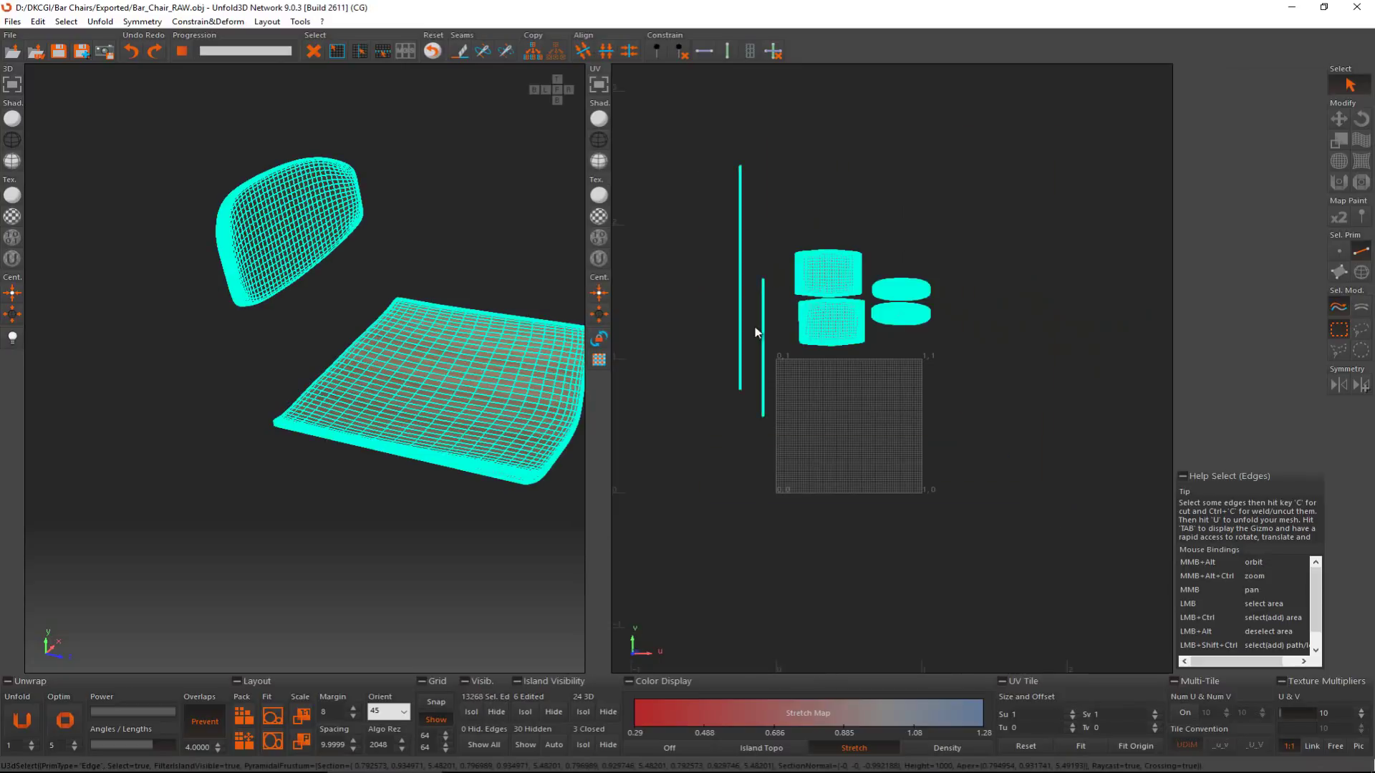
middle_click_drag(787, 360, 908, 430)
key("w")
left_click_drag(990, 424, 1030, 265)
left_click(934, 330)
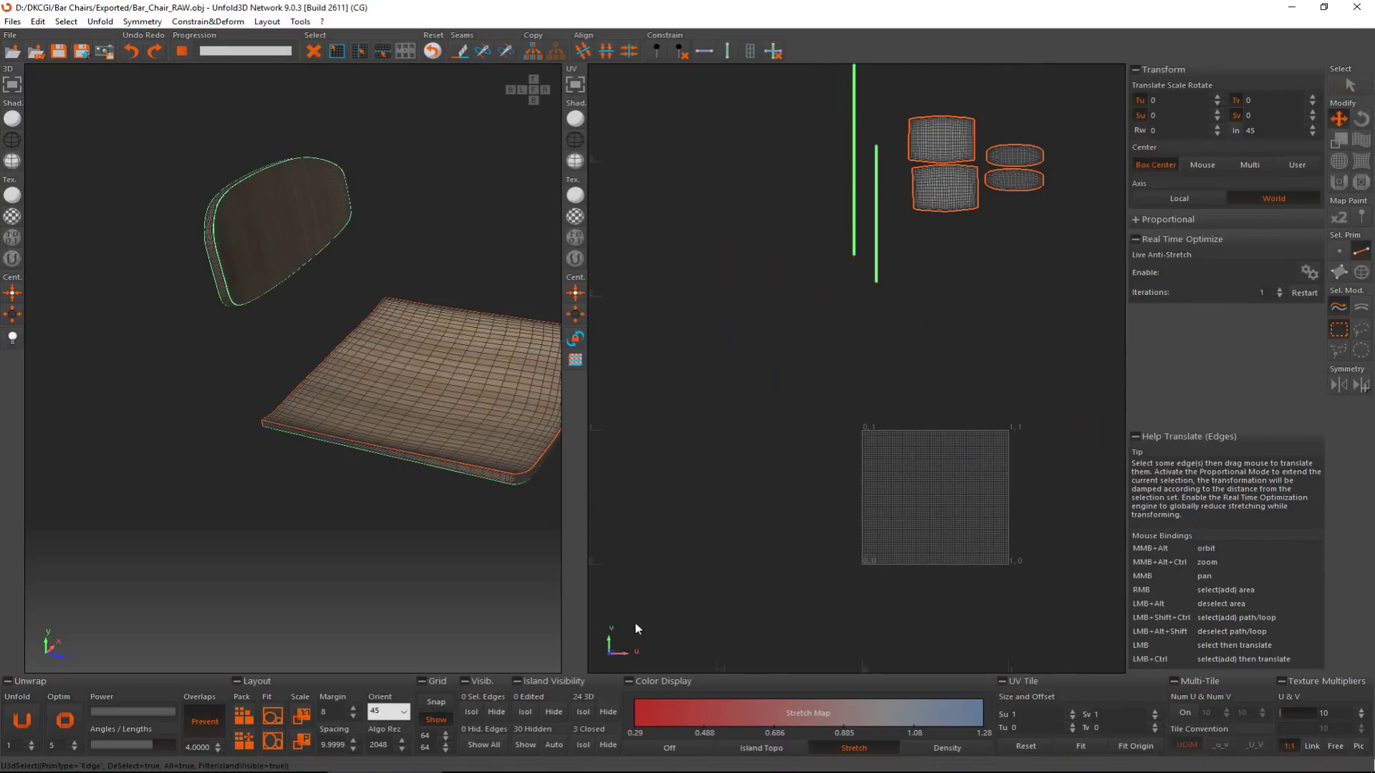
Step: Show all islands and isolate the backrest cushion and the seat cushion
left_click(525, 746)
scroll(414, 476, "down", 3)
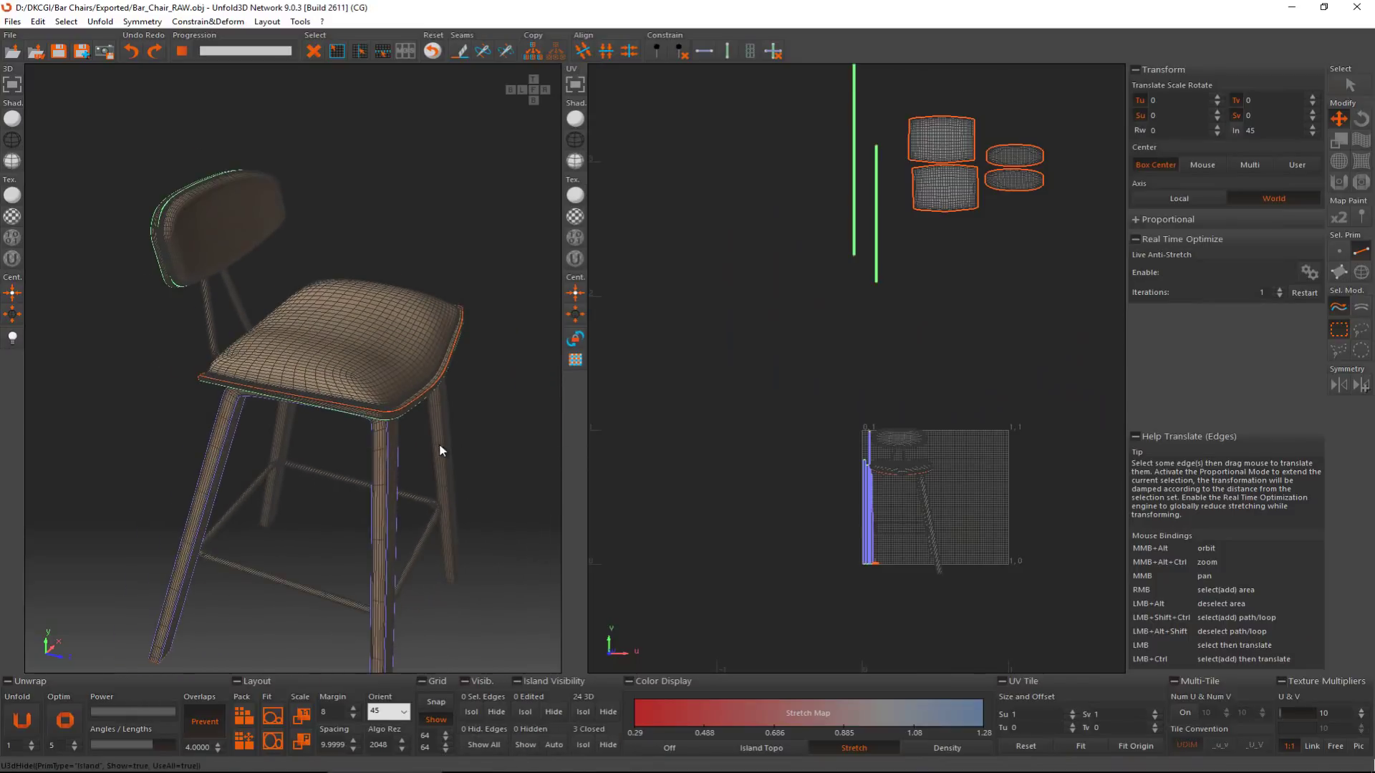
scroll(360, 415, "up", 3)
middle_click_drag(315, 416, 290, 415, "alt")
middle_click_drag(164, 276, 321, 375)
key("F4")
left_click(259, 206)
left_click(465, 375, "ctrl")
middle_click_drag(439, 390, 410, 427, "alt")
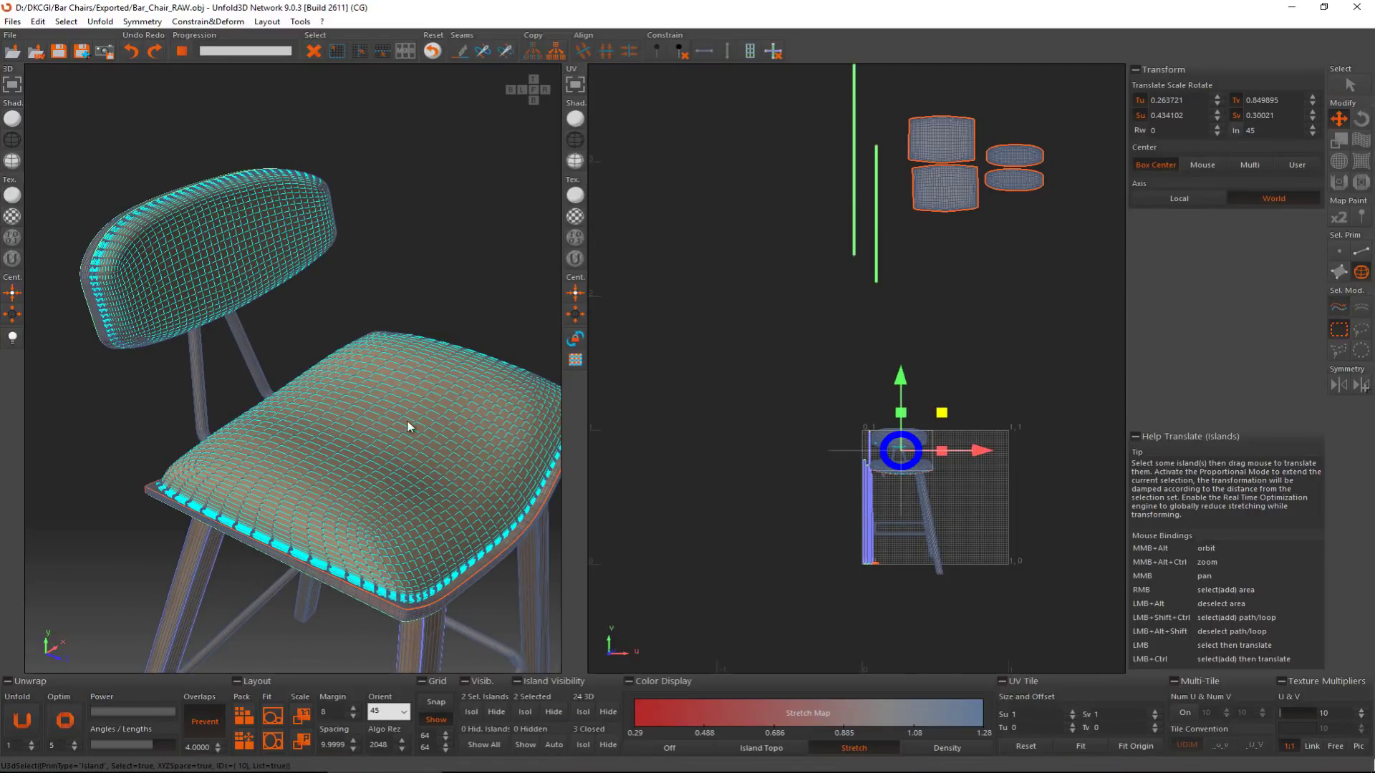
left_click(526, 715)
left_click(500, 588)
Step: Check the cushions' rims and open underside, and unfold both cushion islands
scroll(385, 576, "up", 1)
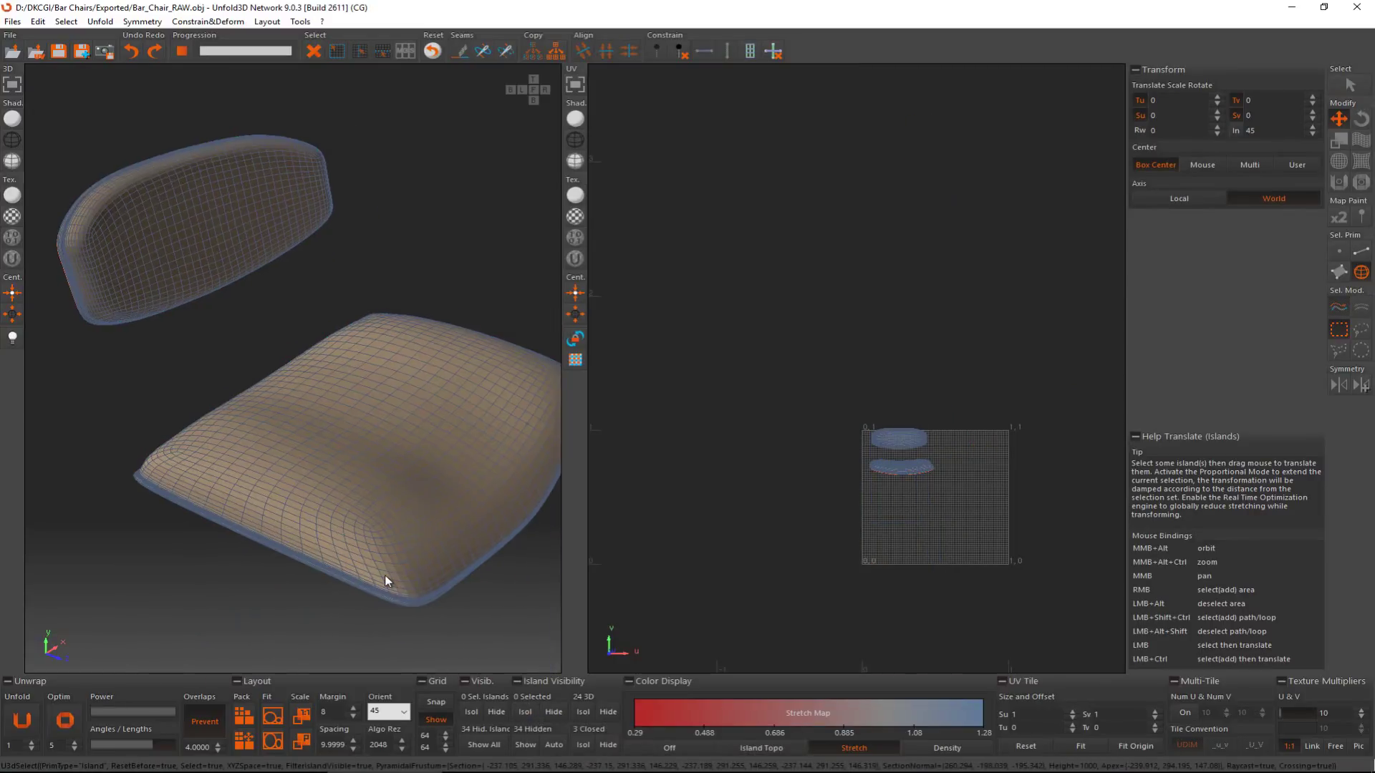
scroll(385, 576, "up", 4)
scroll(384, 574, "down", 5)
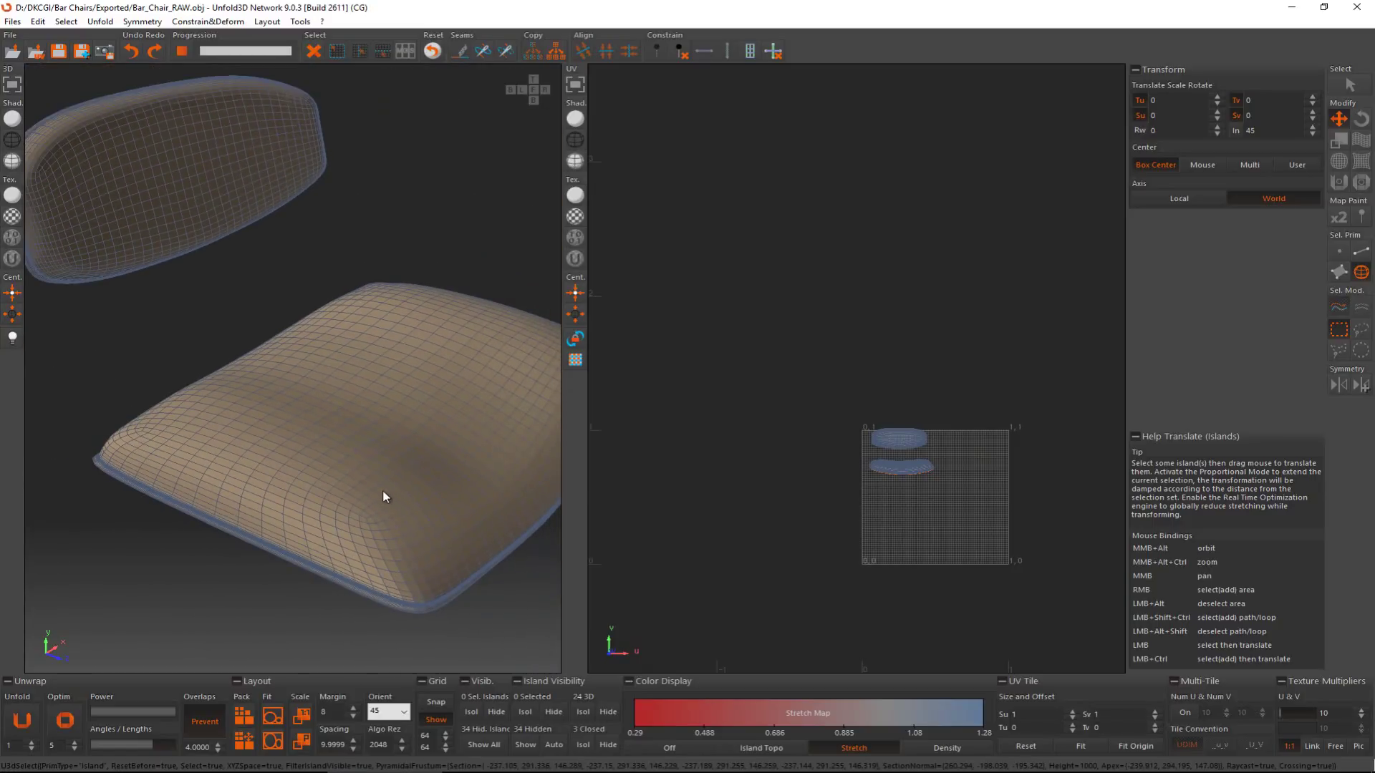
middle_click_drag(320, 463, 200, 351, "alt")
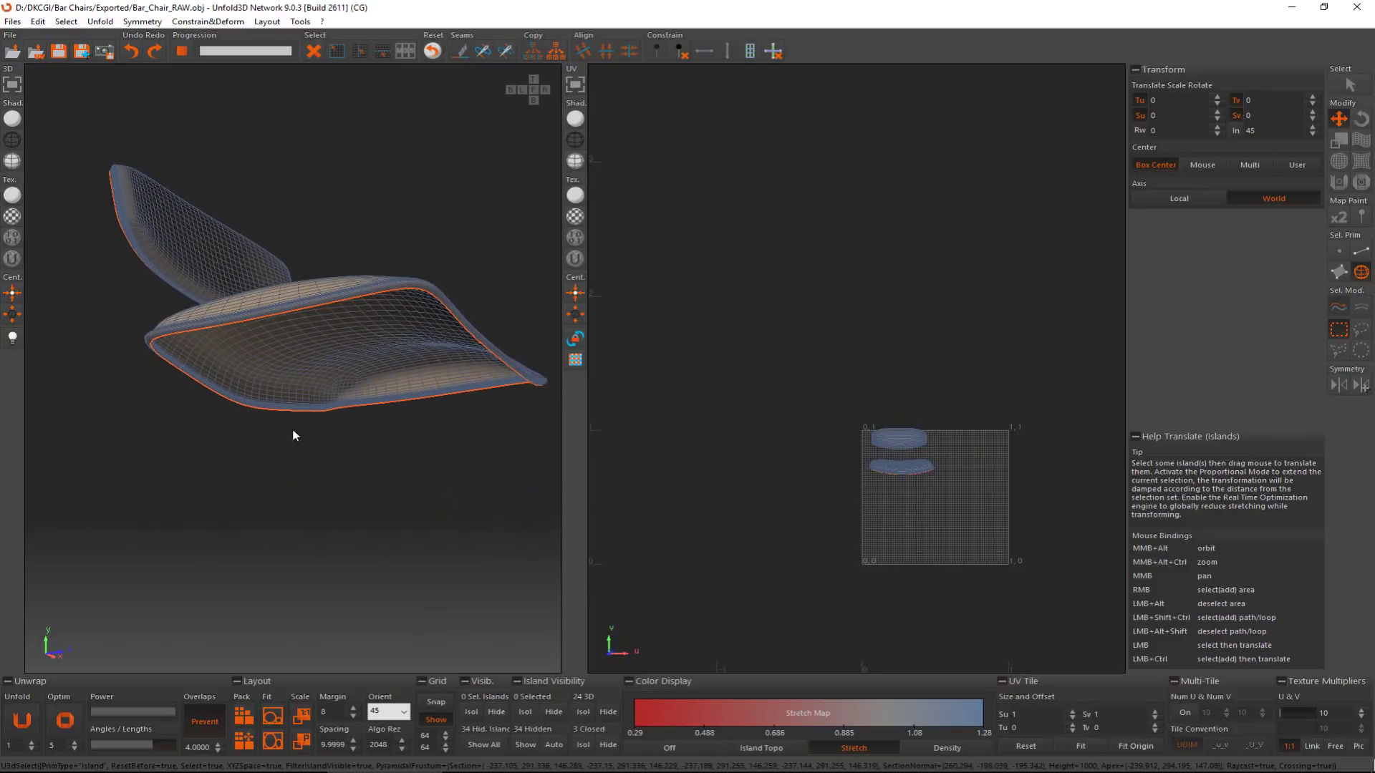
middle_click_drag(390, 350, 380, 402, "alt")
scroll(389, 451, "up", 8)
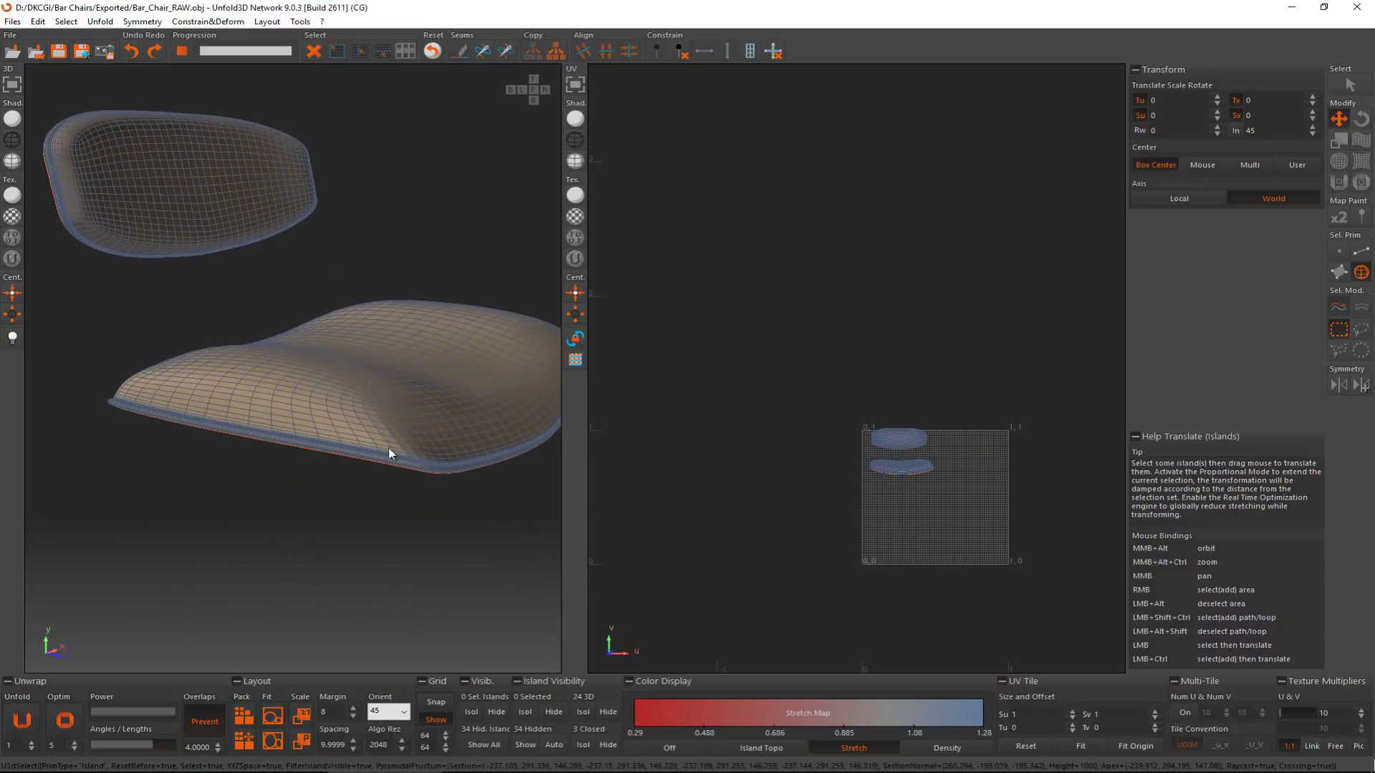
scroll(415, 469, "up", 2)
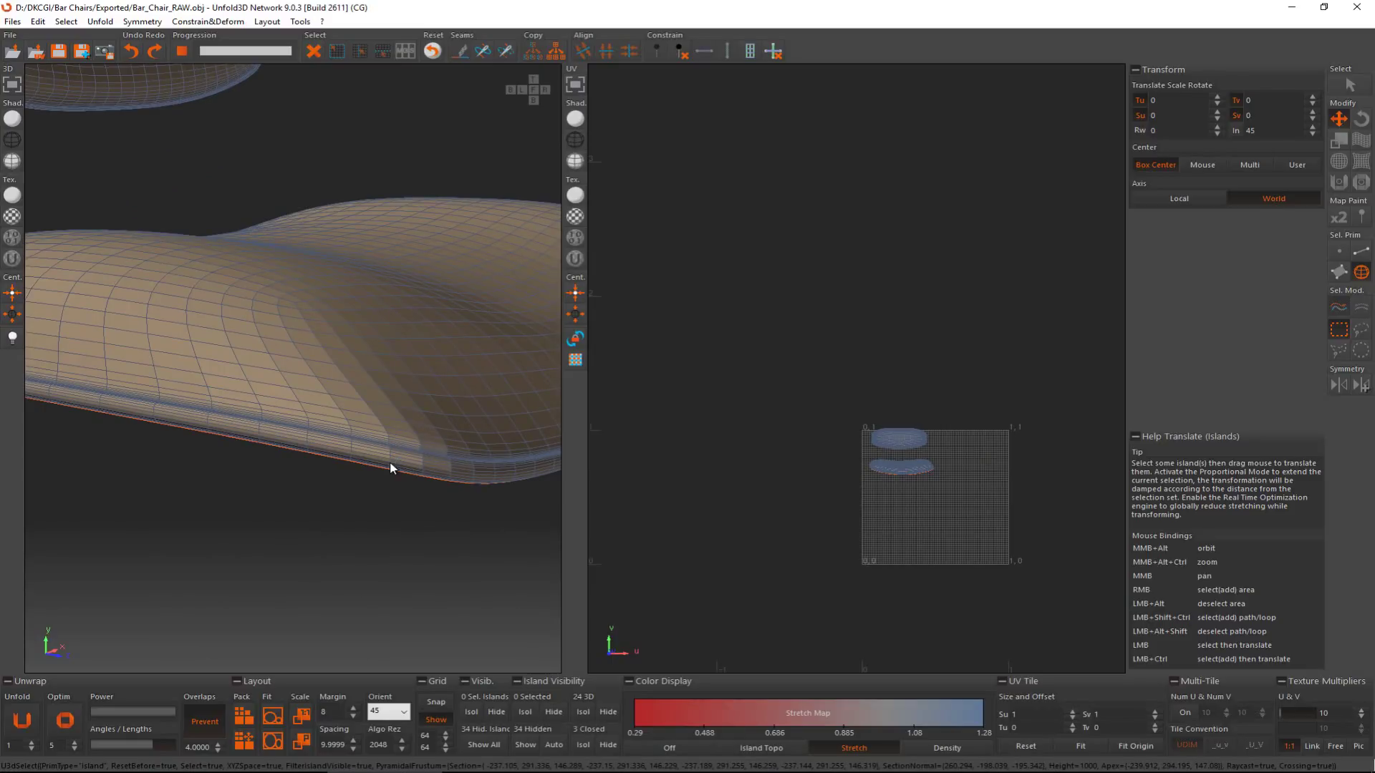
scroll(315, 300, "down", 4)
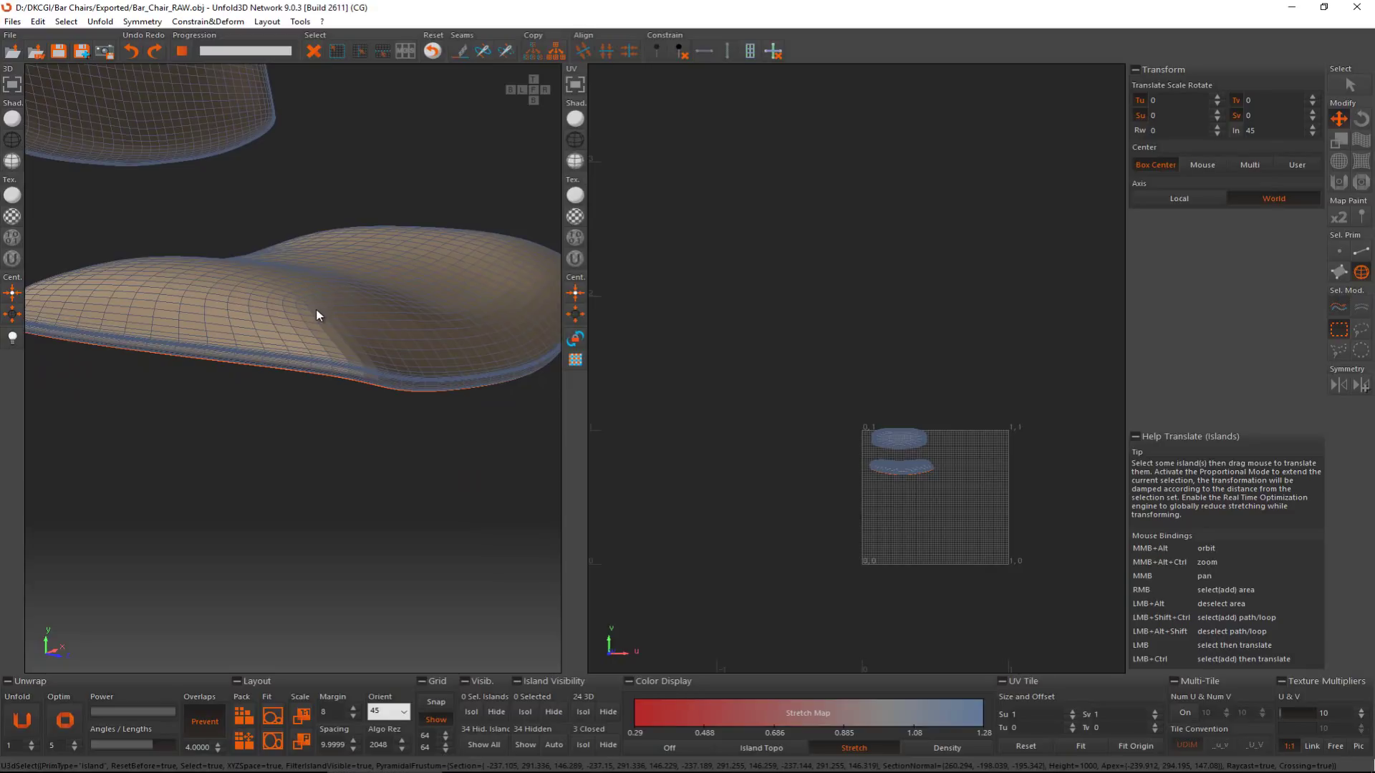
middle_click_drag(316, 308, 311, 431, "alt")
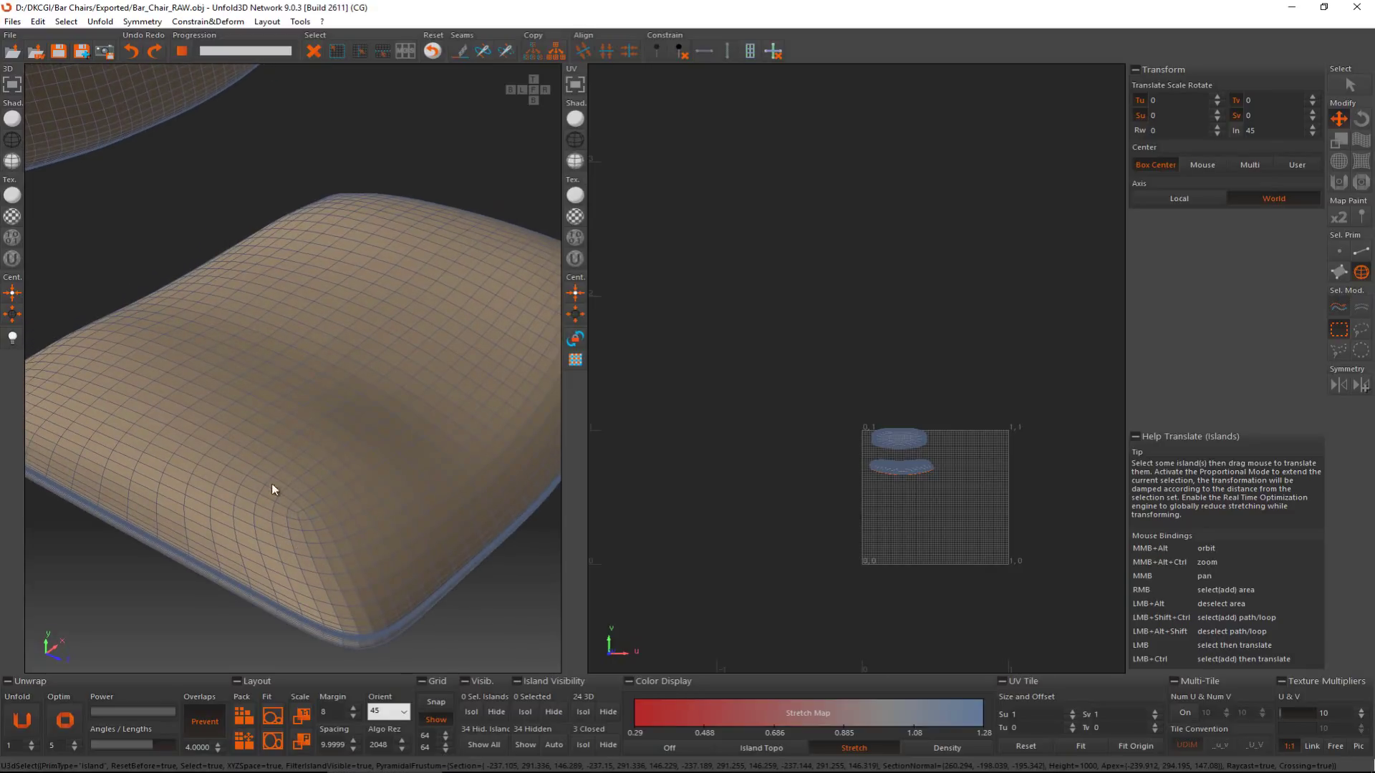
middle_click_drag(304, 467, 315, 423, "alt")
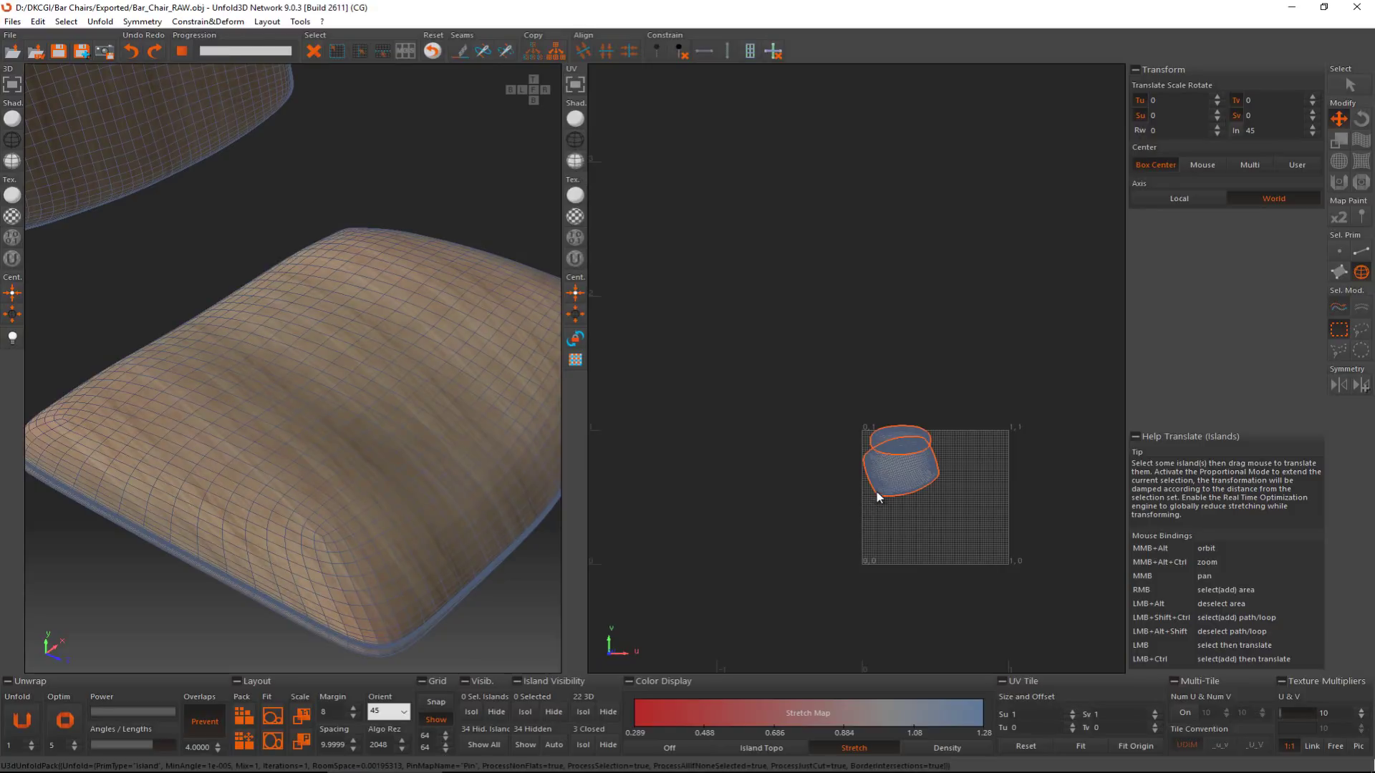
Step: Rotate the seat cushion's island until it is level and move it outside the UV tile to the upper left
scroll(905, 474, "up", 5)
left_click(916, 474)
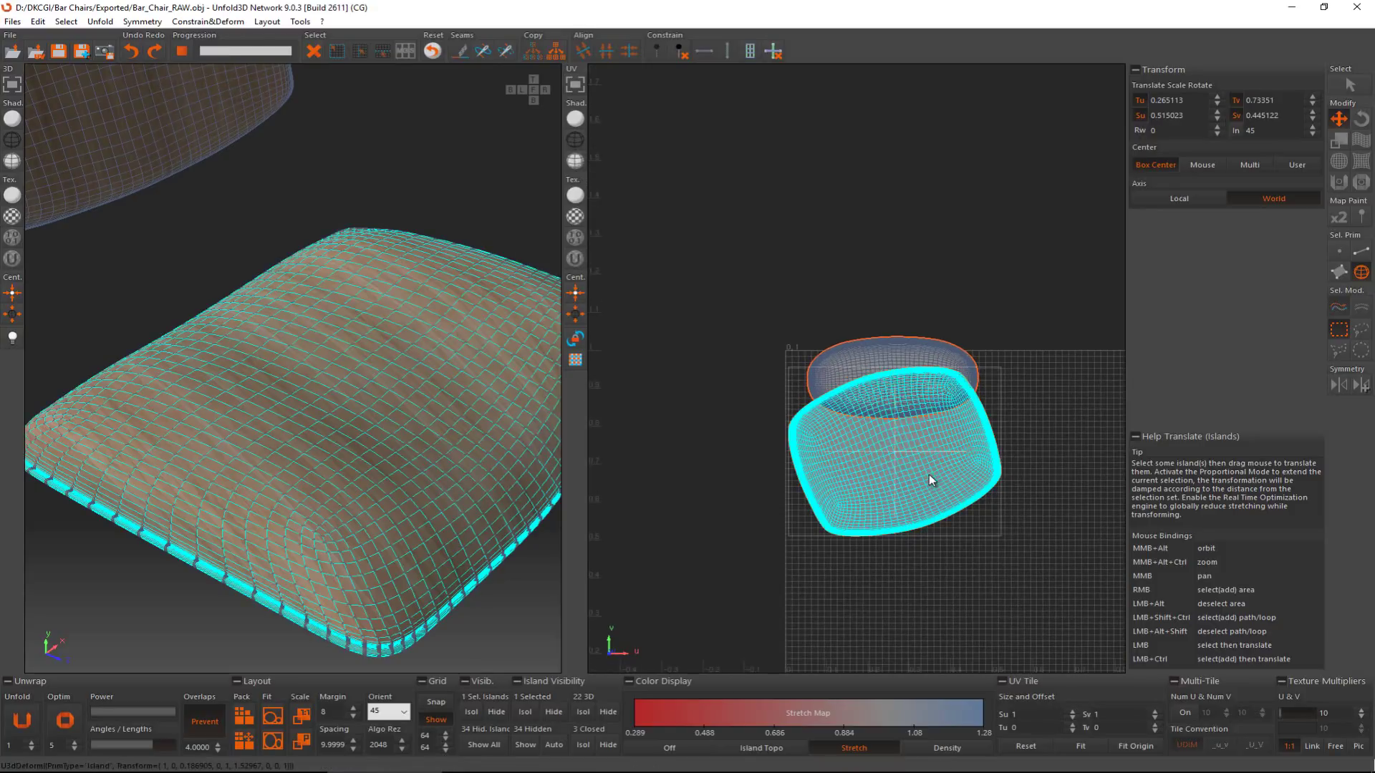
key("e")
left_click_drag(1055, 503, 814, 270)
key("w")
Step: Level the backrest cushion's island and place it directly above the seat cushion's island, outside the UV tile
left_click(903, 413)
key("e")
left_click(1038, 470)
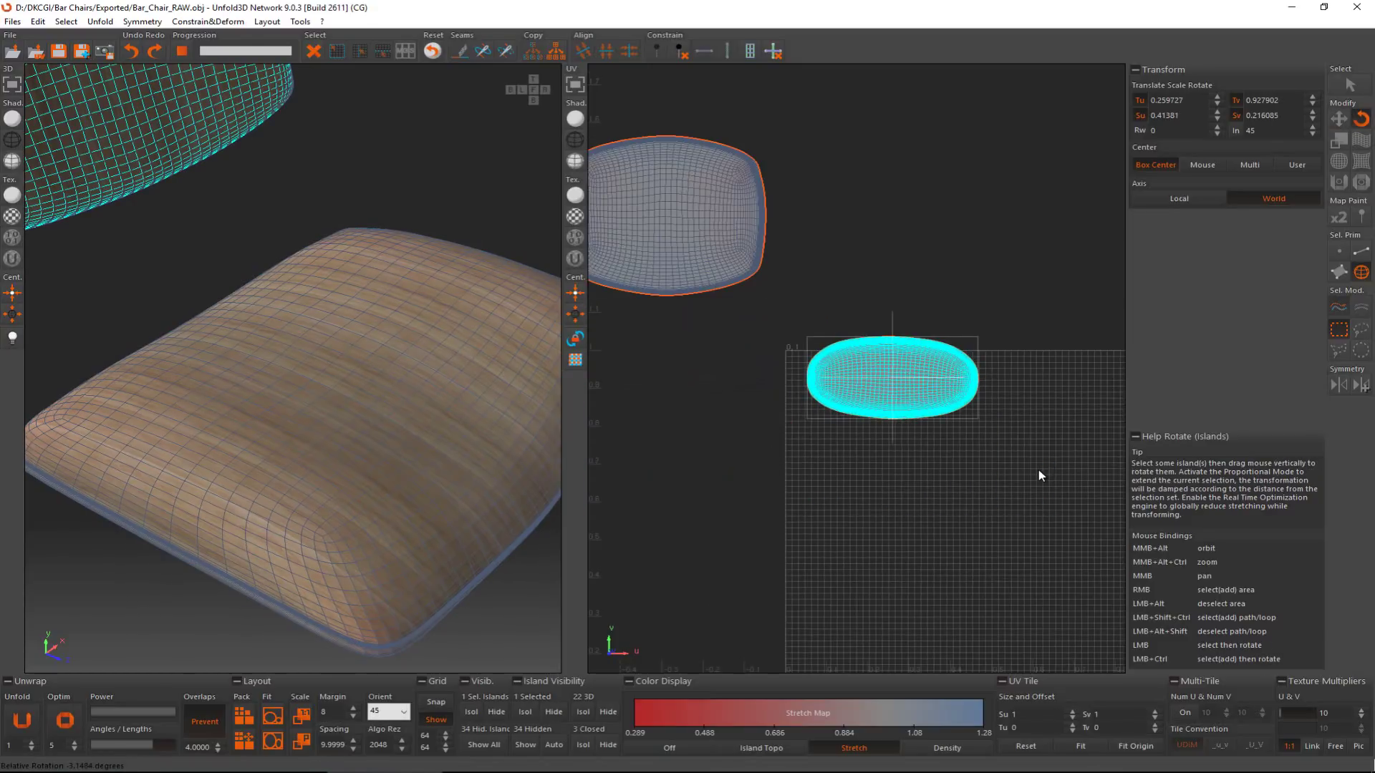
key("w")
left_click_drag(918, 397, 814, 191)
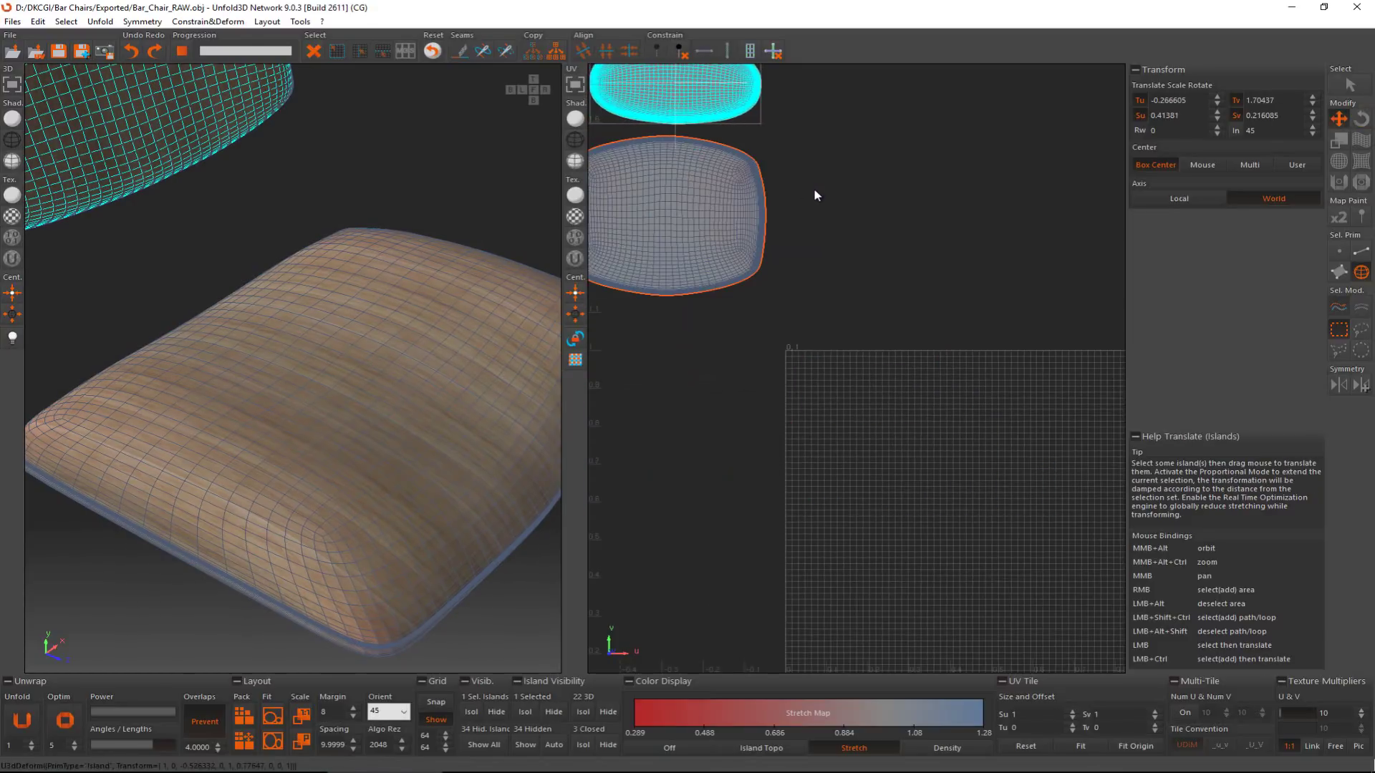
left_click(862, 251)
Step: Examine how the wood texture runs across the unfolded seat and backrest cushions
middle_click_drag(260, 360, 401, 334, "alt")
scroll(298, 319, "up", 3)
scroll(703, 262, "down", 3)
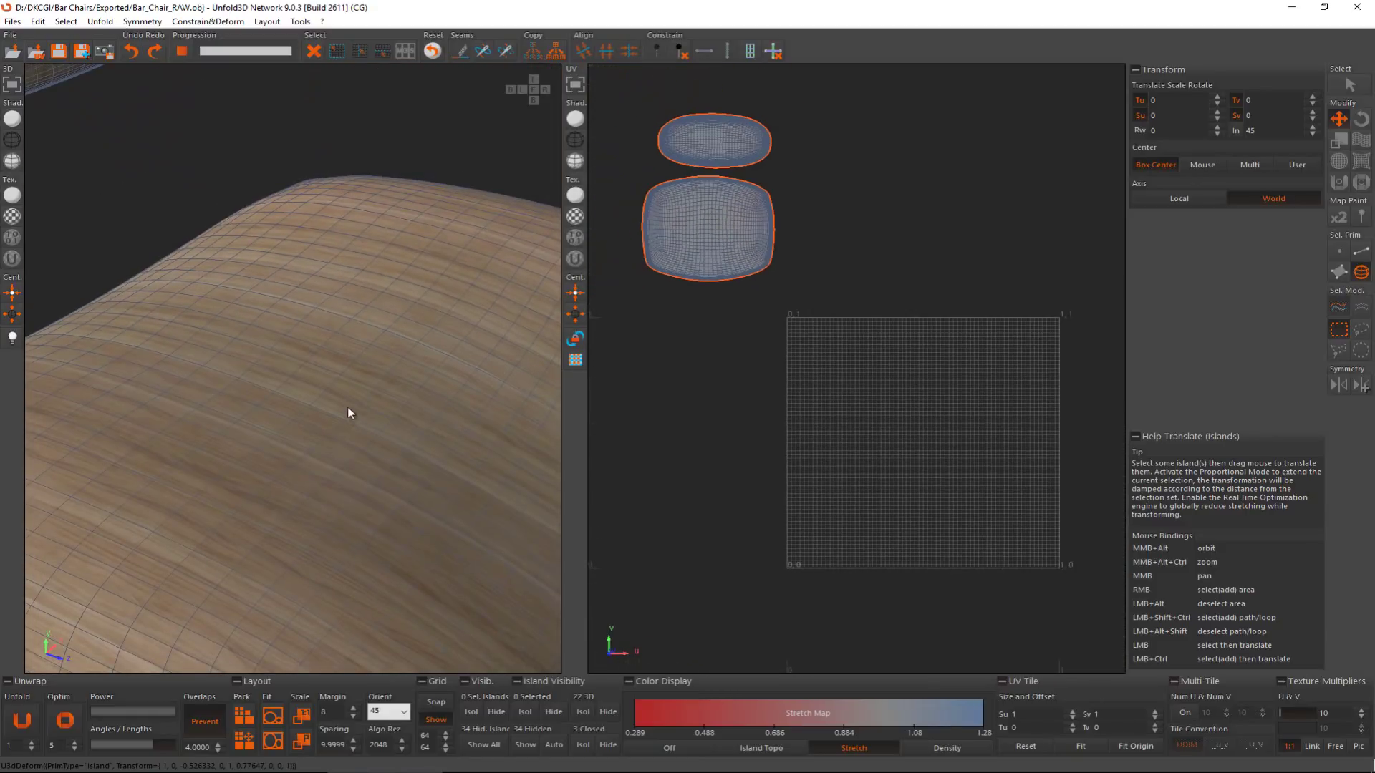
scroll(335, 389, "down", 6)
scroll(348, 489, "down", 2)
mouse_move(300, 295)
middle_mouse_down("alt")
mouse_move(301, 324)
mouse_move(282, 302)
middle_mouse_up("alt")
middle_click_drag(338, 353, 534, 575, "alt")
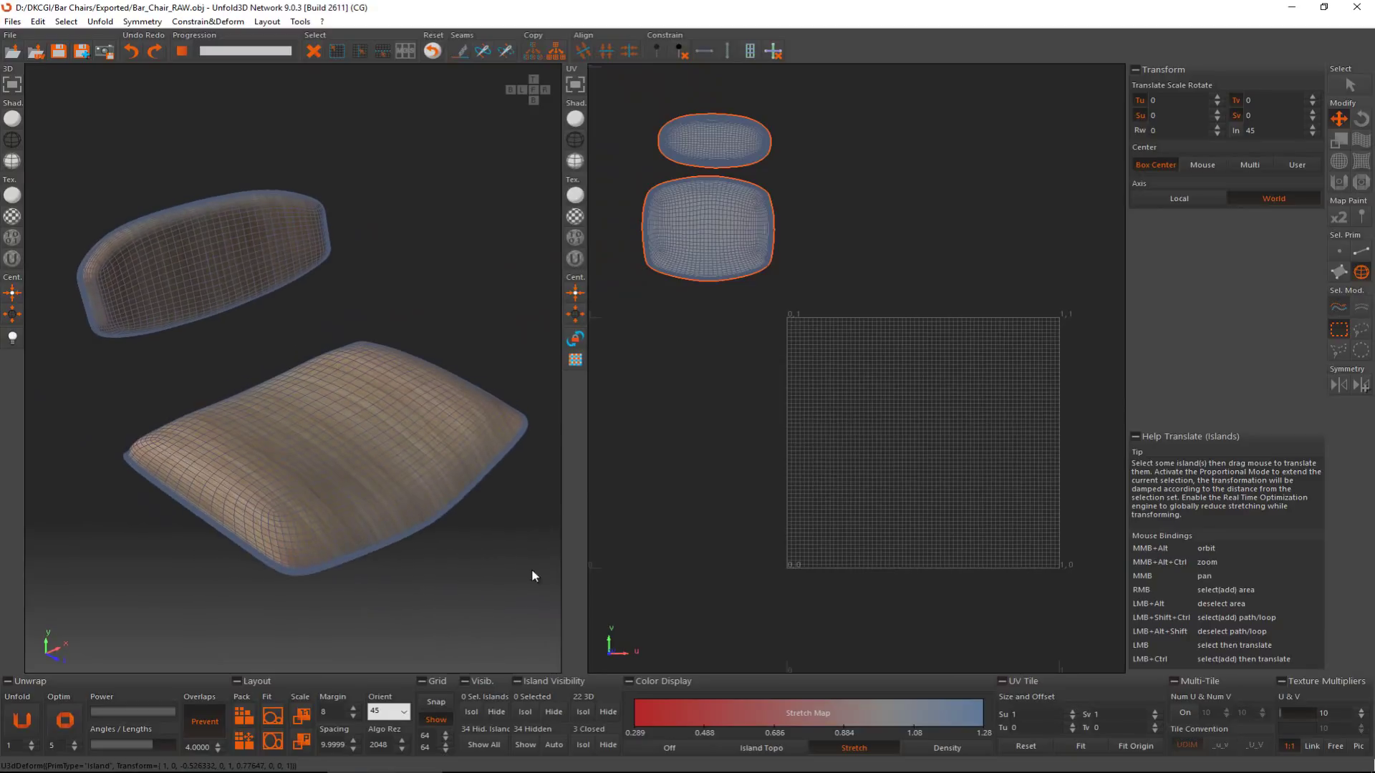
Step: Show all islands, and isolate the backrest's oval mounting plate, its bent support tube and the footrest ring
left_click(526, 745)
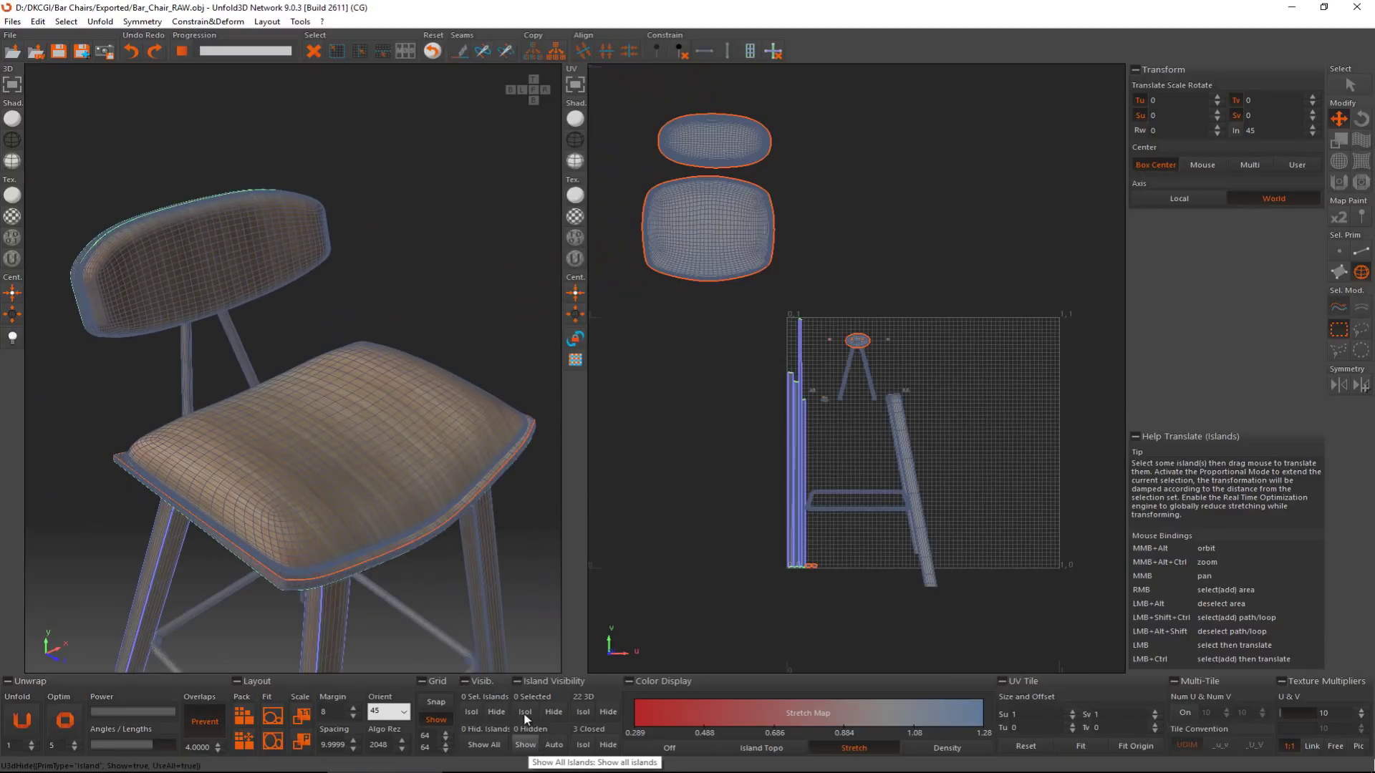
middle_click_drag(366, 358, 499, 302, "alt")
scroll(165, 270, "up", 3)
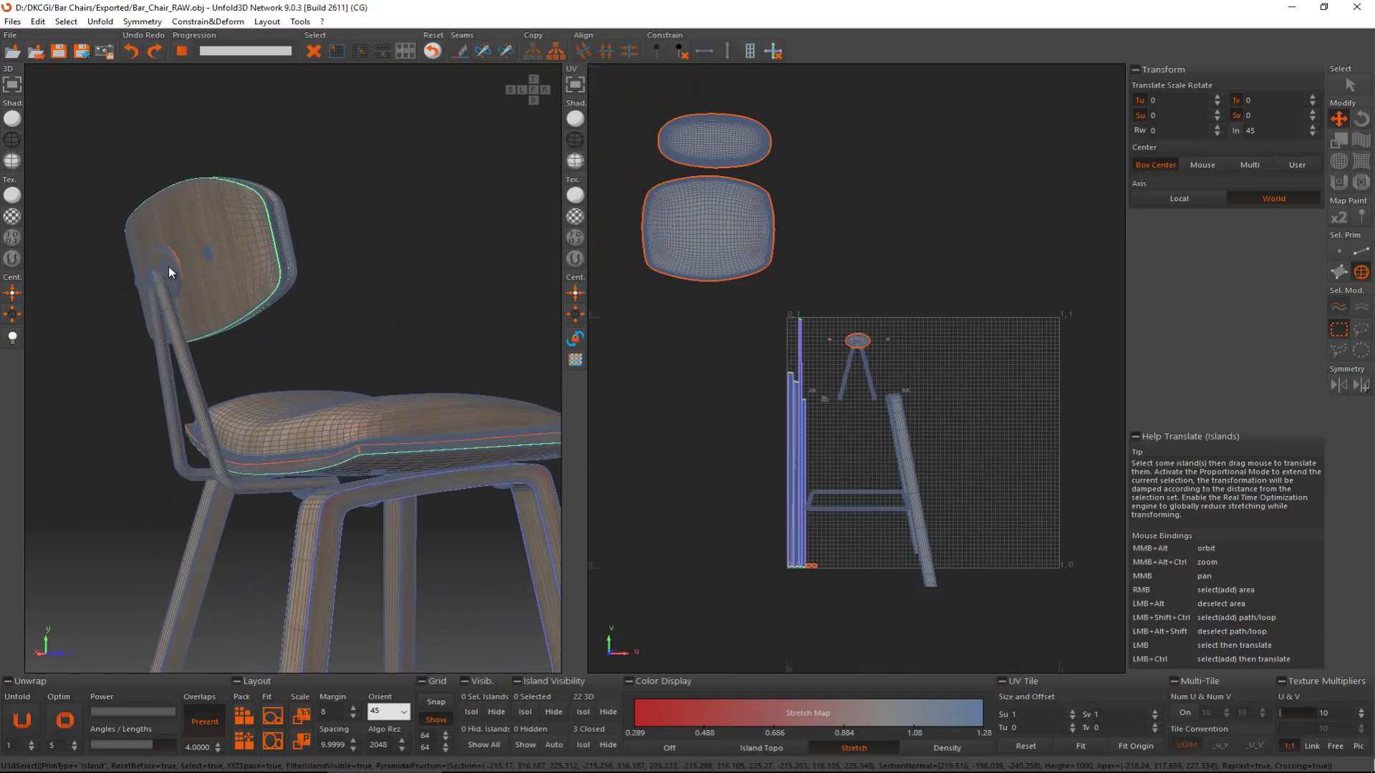
left_click(176, 286)
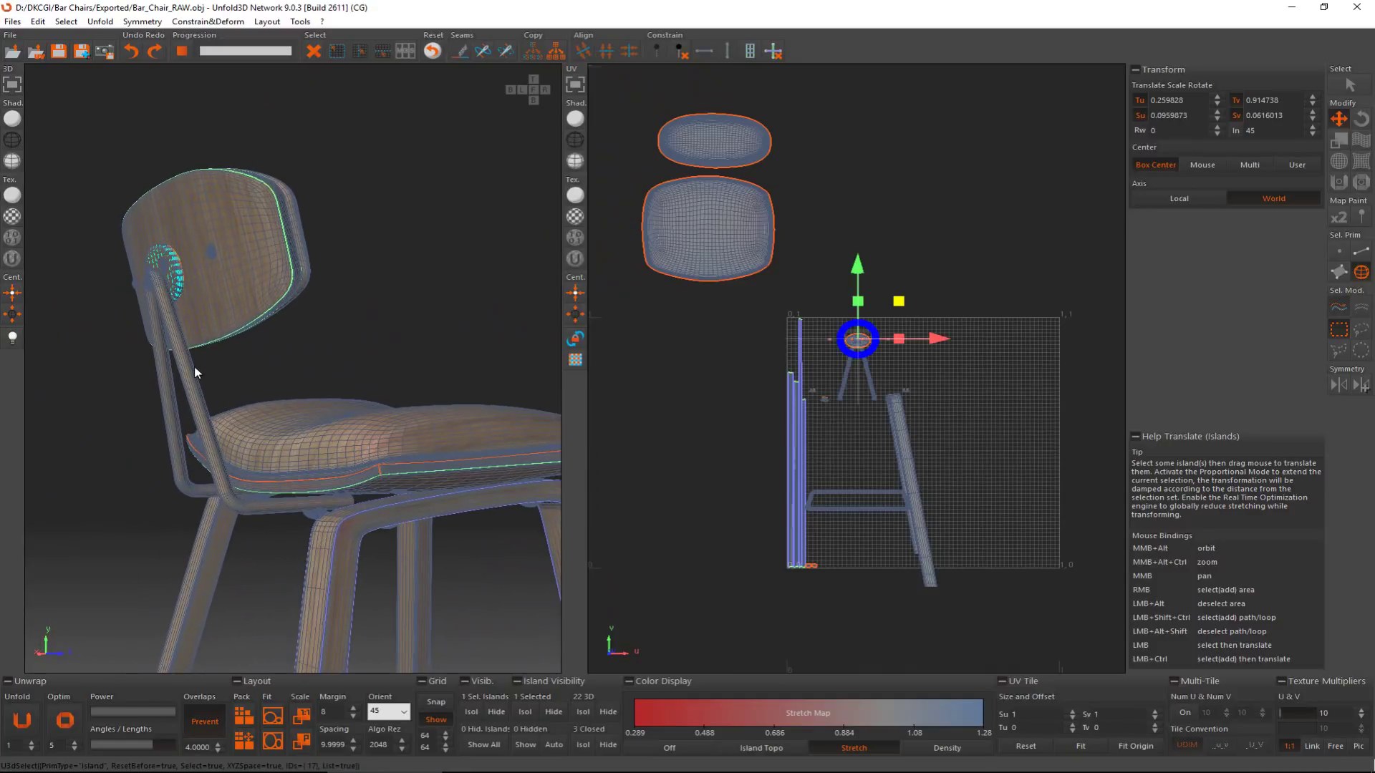
left_click(197, 389, "ctrl")
middle_click_drag(177, 299, 265, 333, "alt")
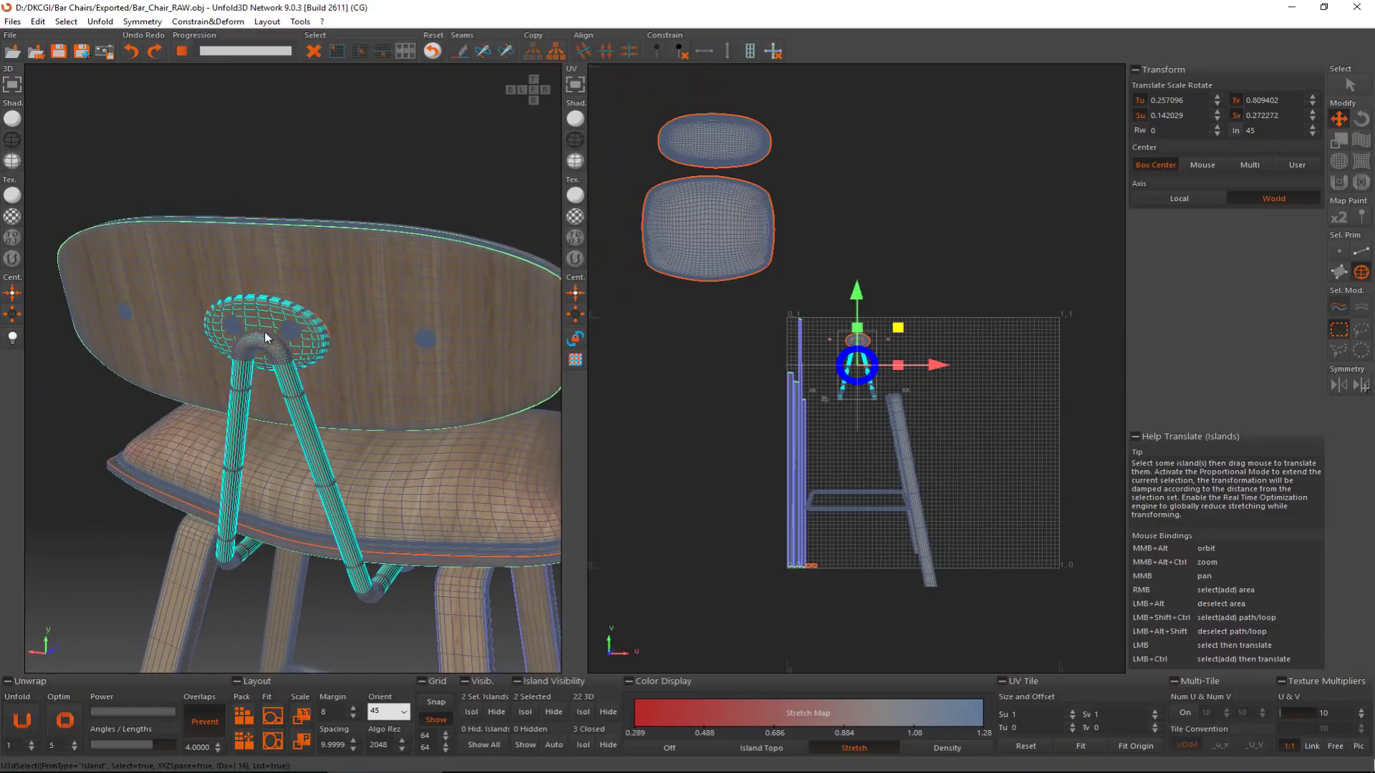
middle_click_drag(331, 503, 299, 368, "alt")
left_click(348, 364, "ctrl")
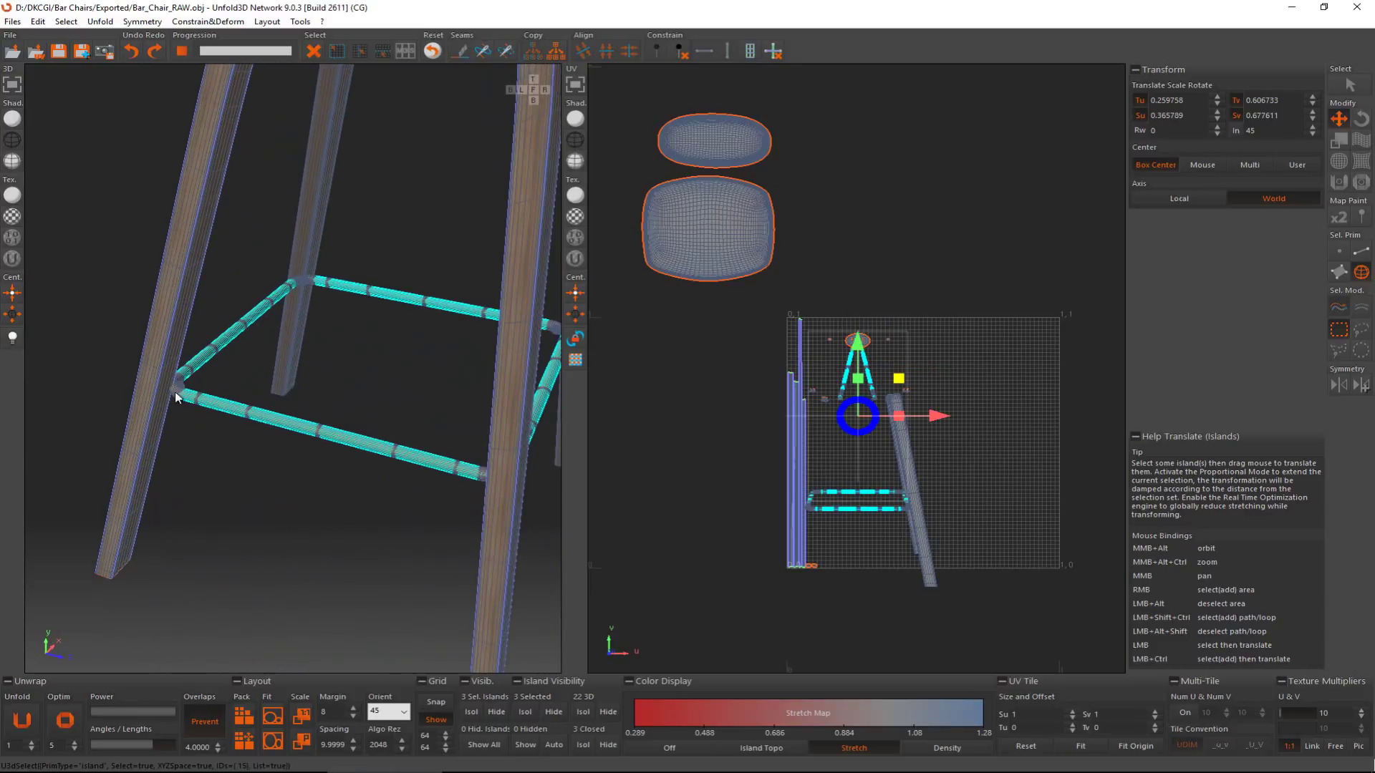
left_click(524, 712)
left_click(380, 366)
Step: Cut a seam around the tube's cross-section at one rounded corner of the footrest ring
middle_click_drag(381, 369, 367, 249, "alt")
scroll(368, 254, "up", 5)
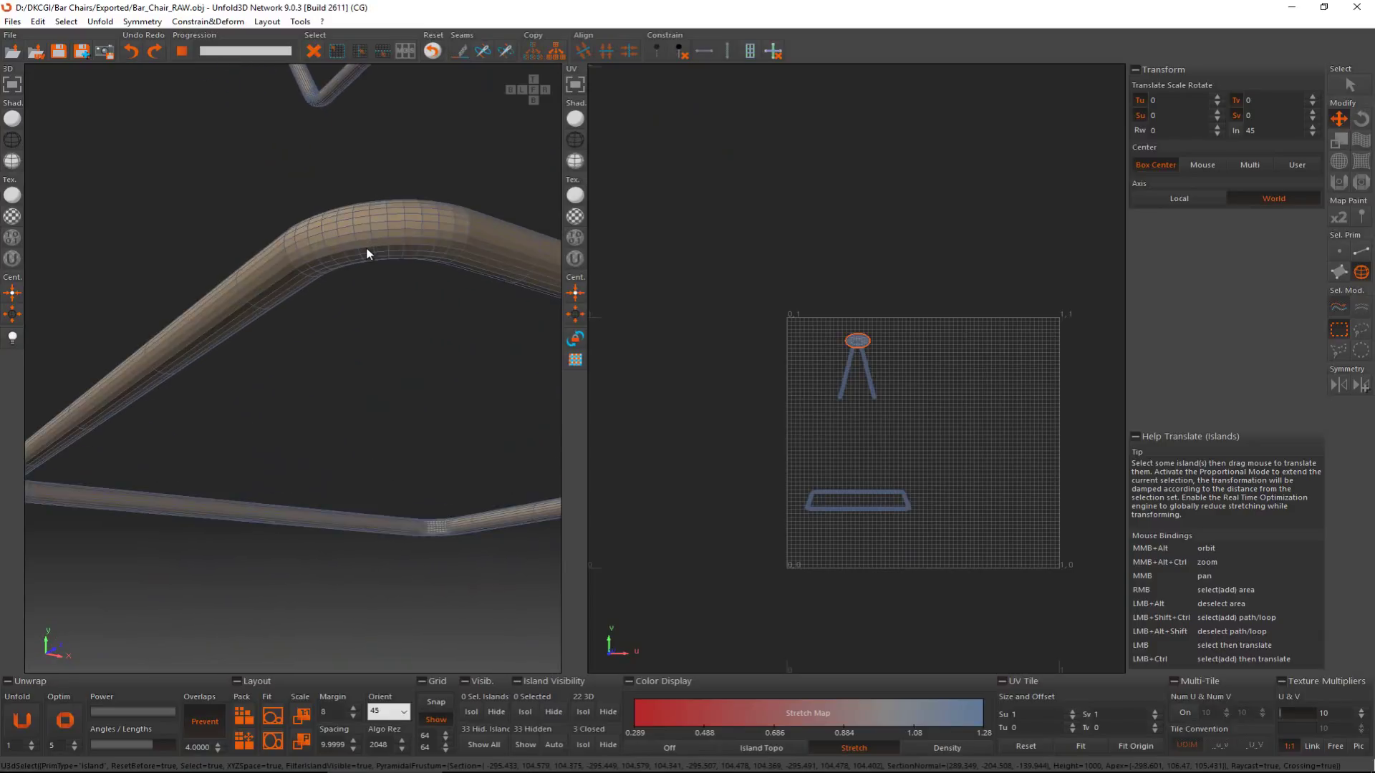
key("F2")
left_click(373, 226)
scroll(374, 232, "down", 10)
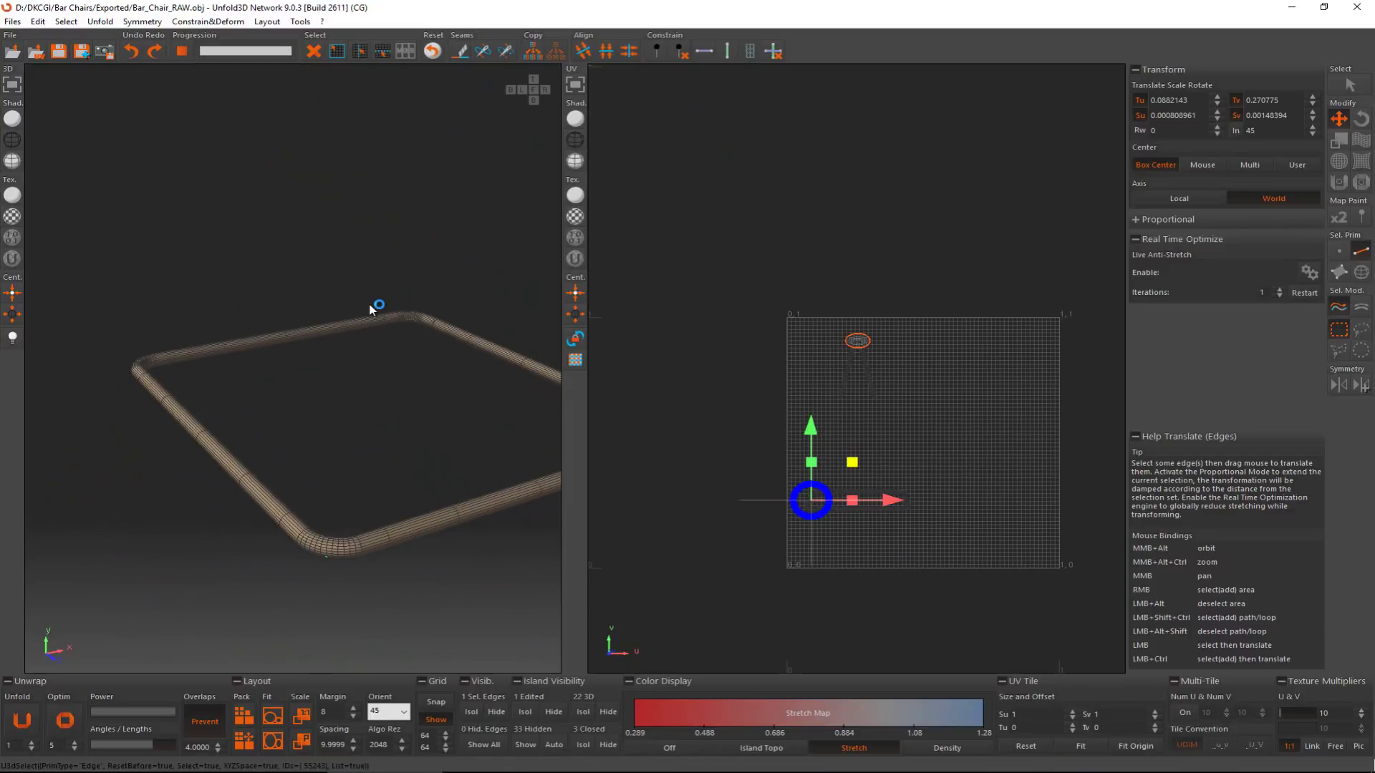
key("l")
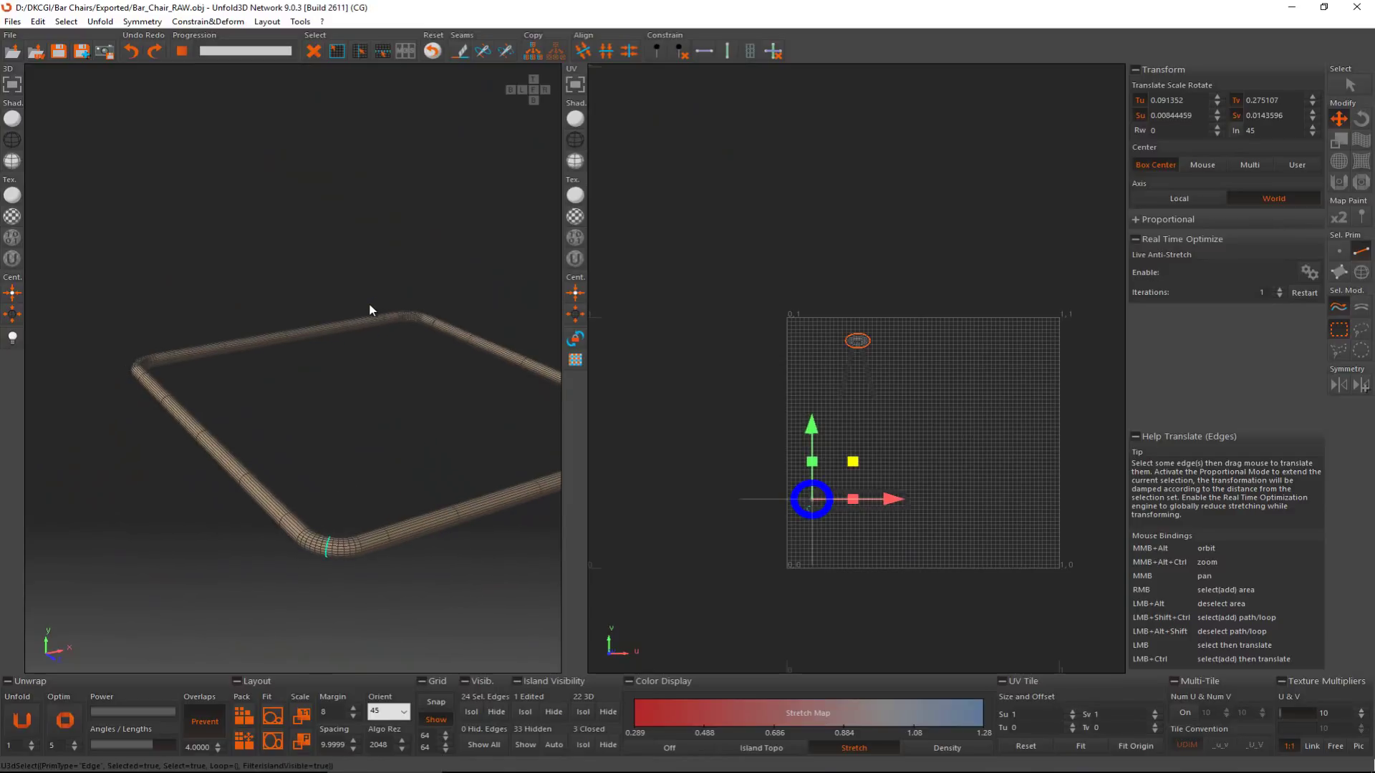
left_click(365, 404)
Step: Cut a lengthwise seam along the tube all the way around the footrest ring
scroll(347, 337, "up", 8)
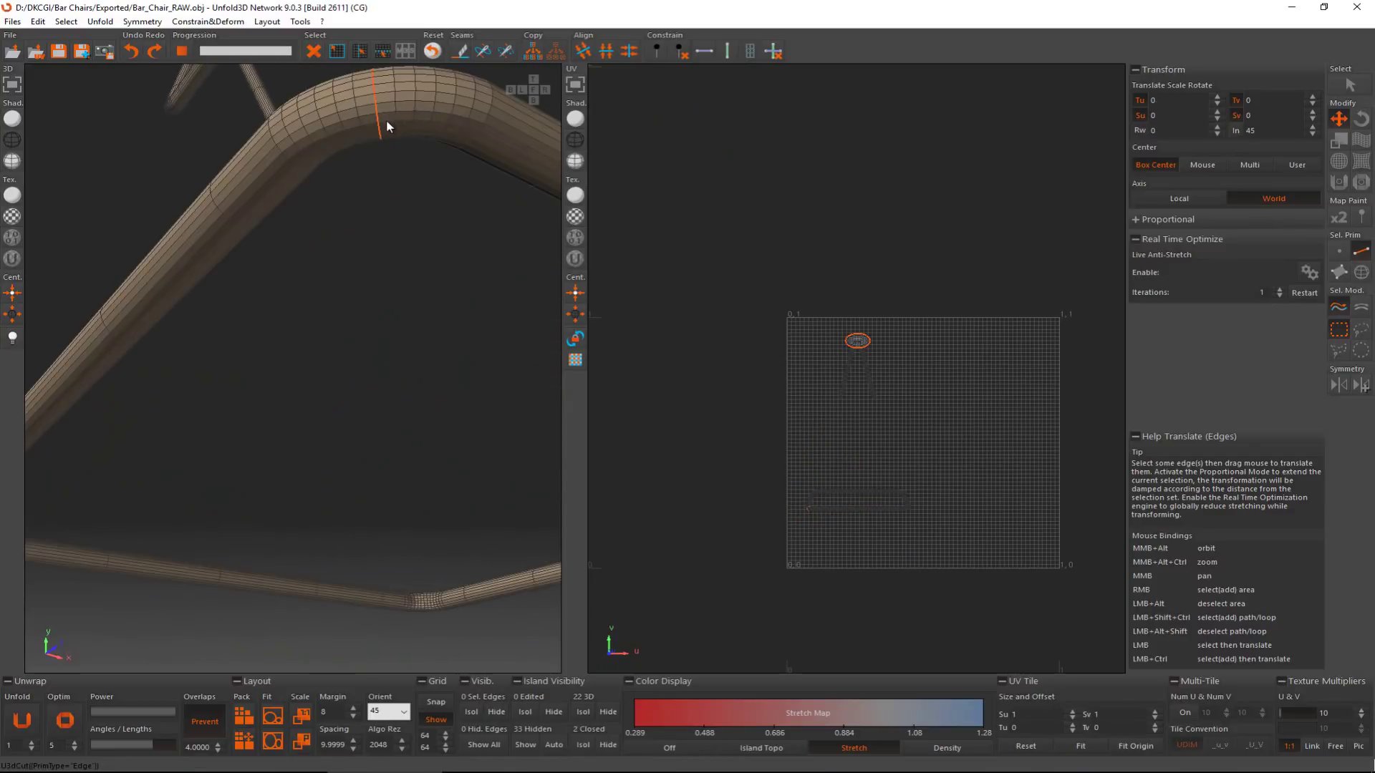
left_click(385, 124)
key("l")
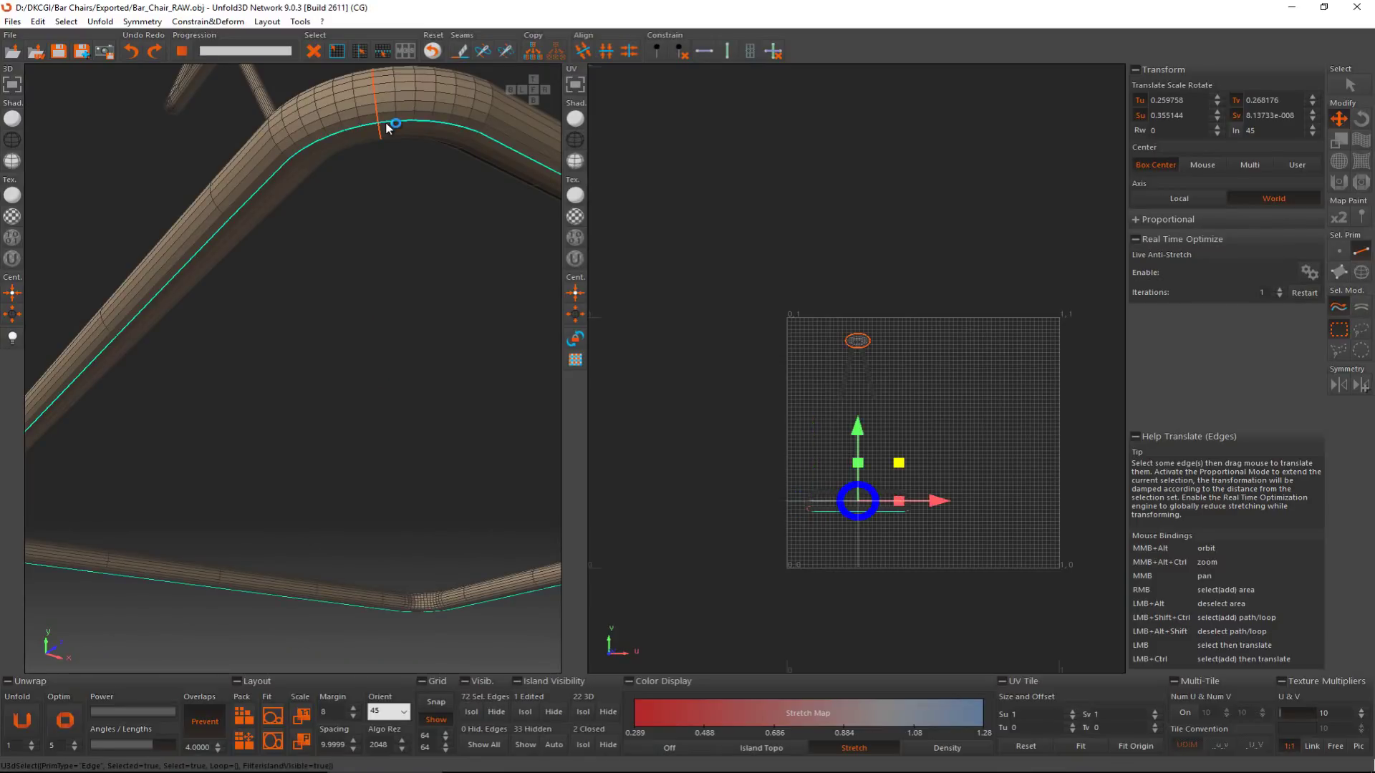
key("c")
middle_click_drag(382, 131, 370, 165, "alt")
Step: Cut seams around the rims of both end caps on the backrest's support tube
scroll(373, 186, "down", 6)
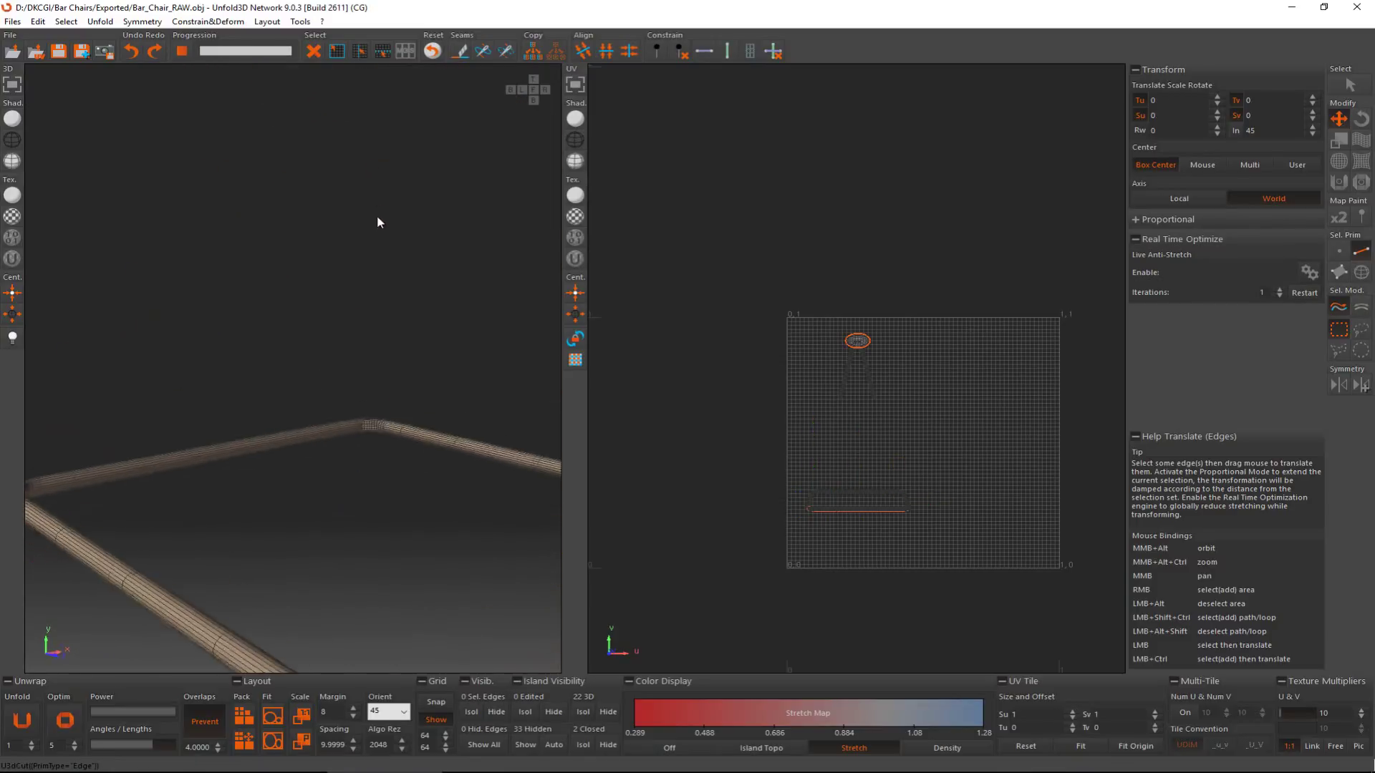
middle_click_drag(378, 218, 284, 381, "alt")
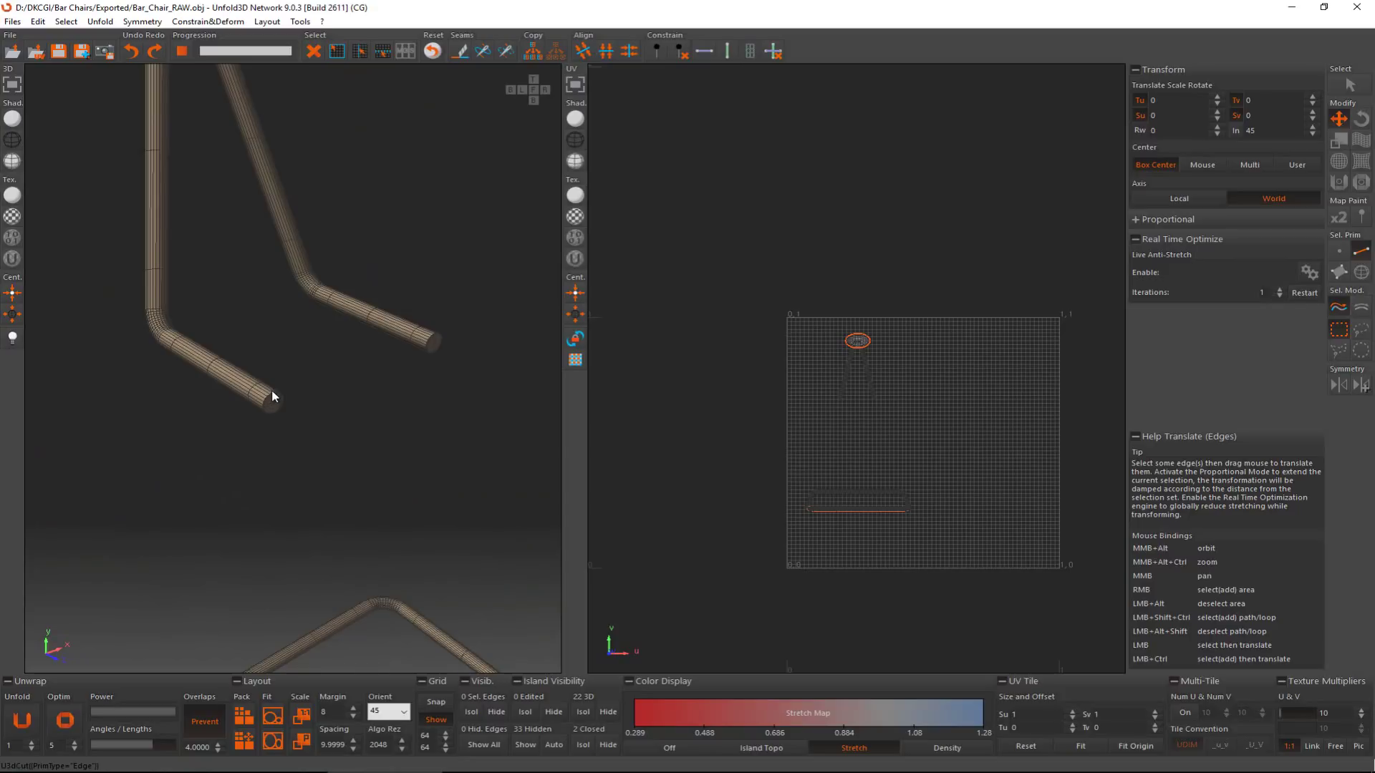
scroll(283, 381, "up", 5)
left_click(260, 412)
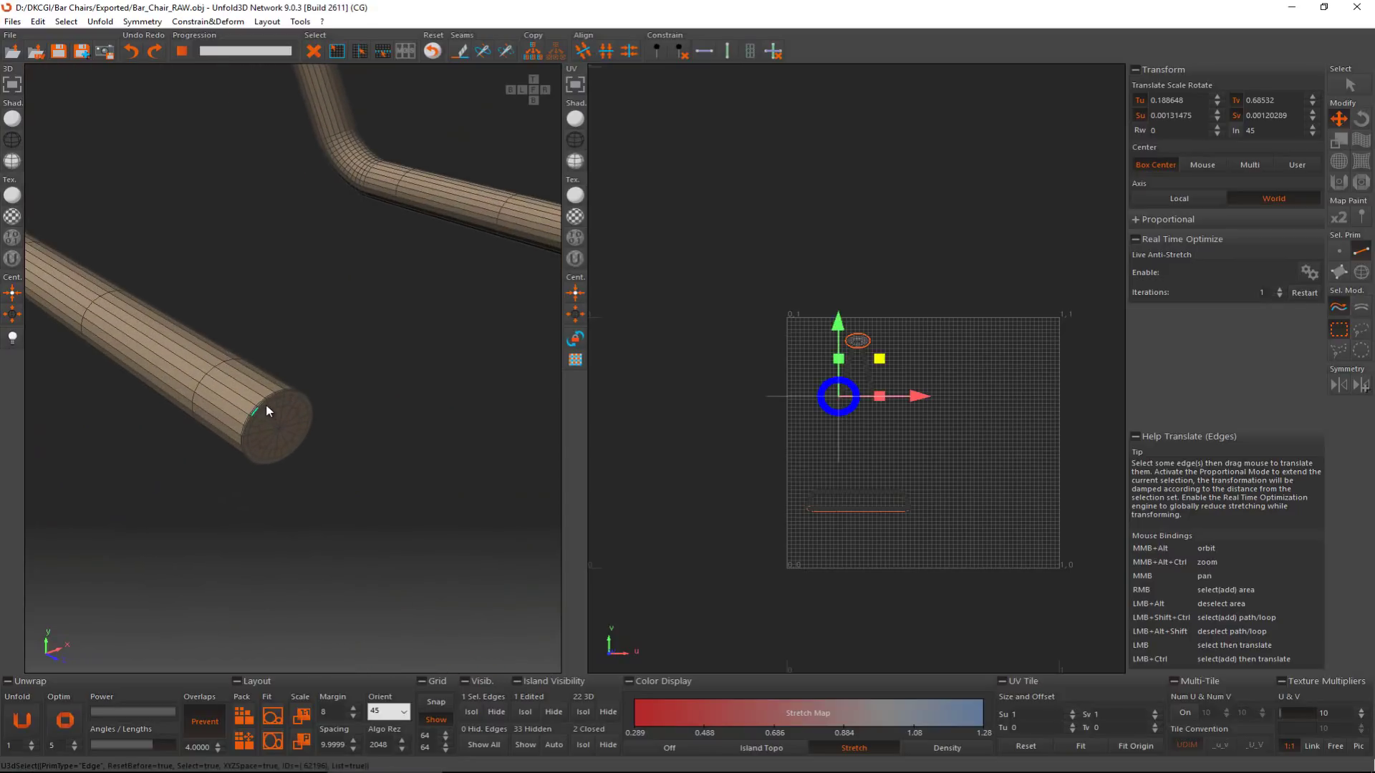
scroll(265, 404, "up", 4)
scroll(240, 403, "down", 6)
middle_click_drag(240, 403, 80, 307, "alt")
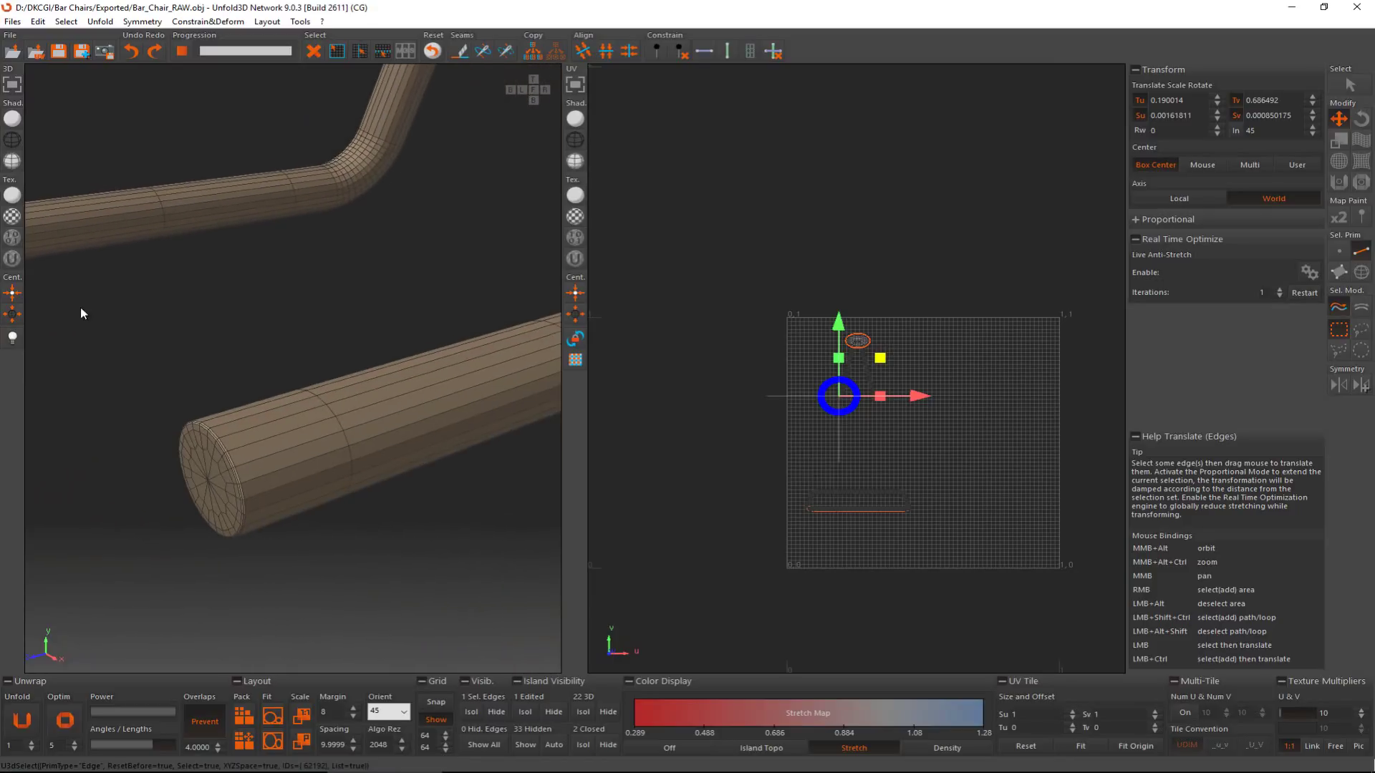
scroll(204, 447, "up", 3)
left_click(227, 424, "ctrl")
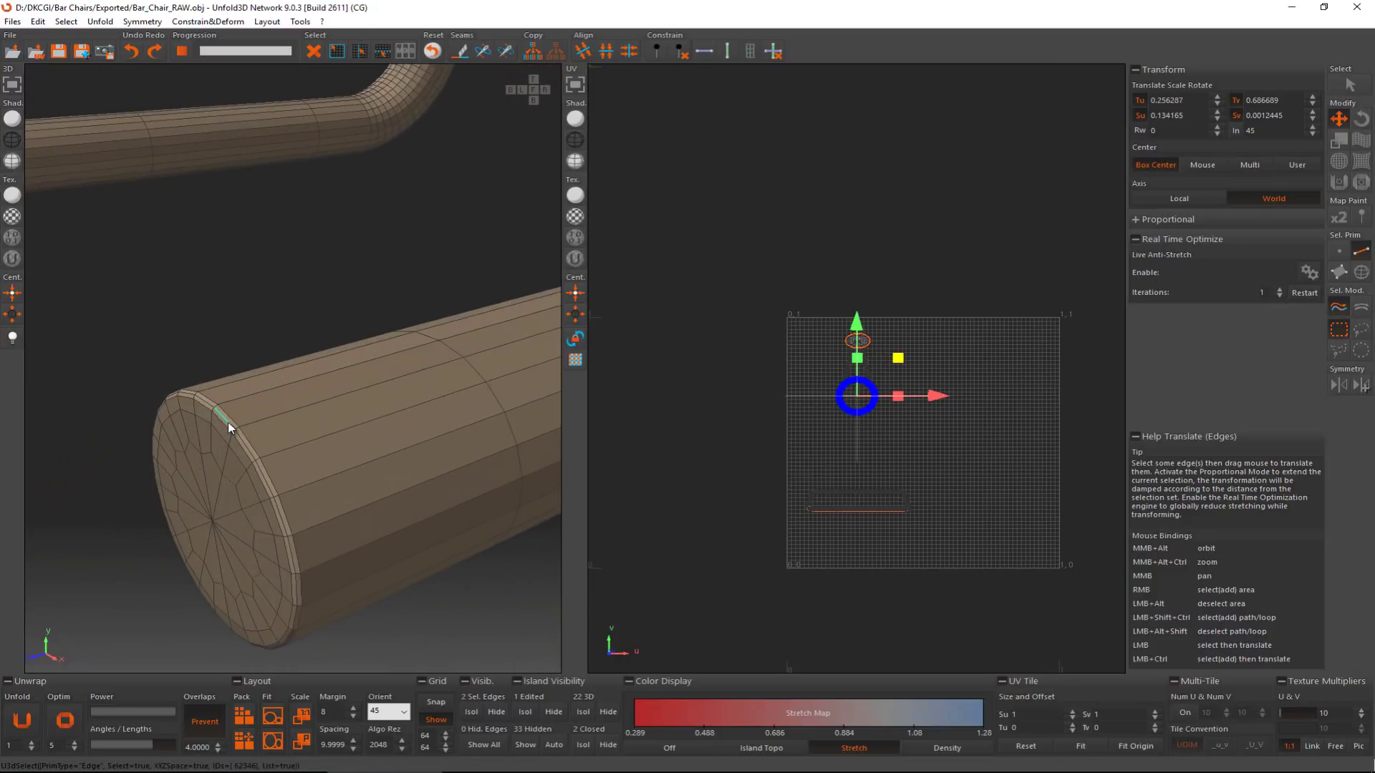
left_click(228, 423, "ctrl+shift")
key("c")
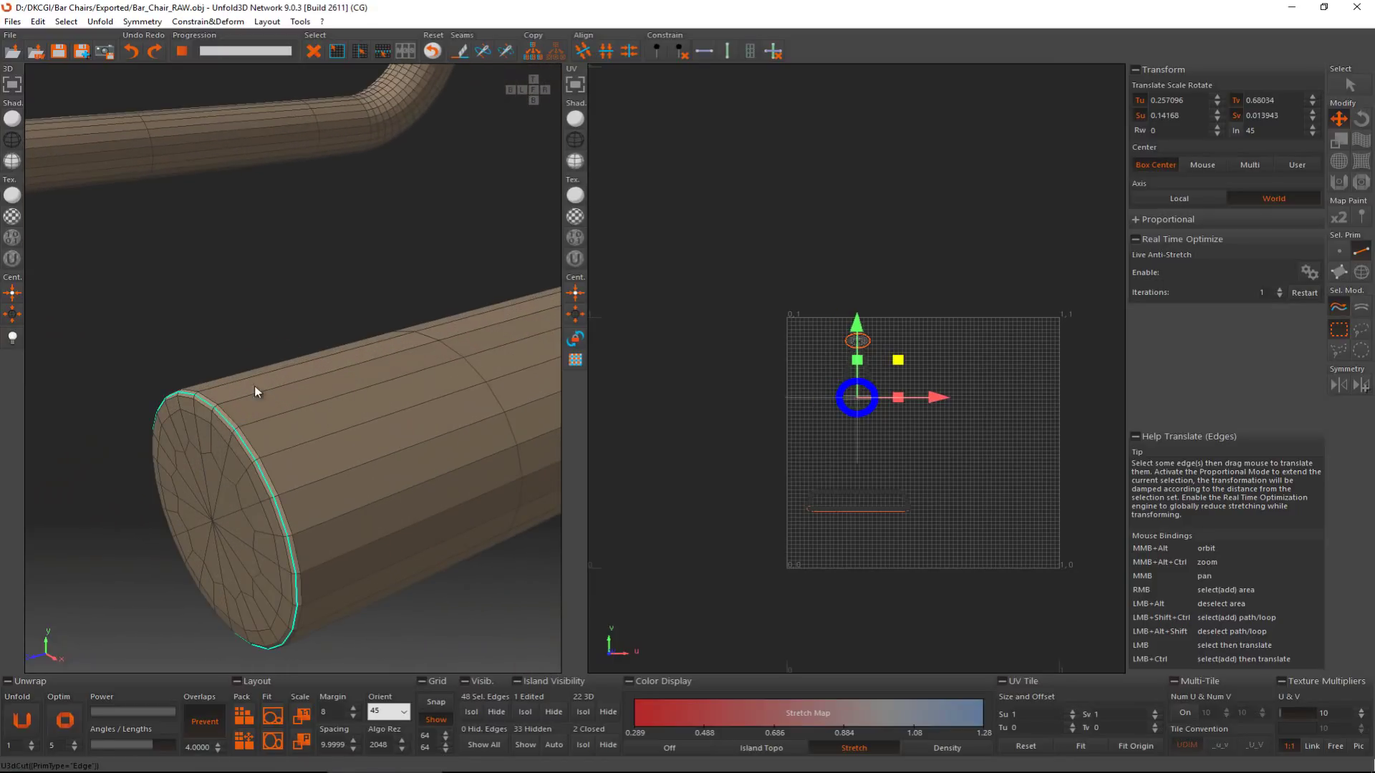
Step: Cut a lengthwise seam along the inner side of the backrest's bent support tube
scroll(254, 385, "down", 3)
middle_click_drag(298, 359, 289, 396, "alt")
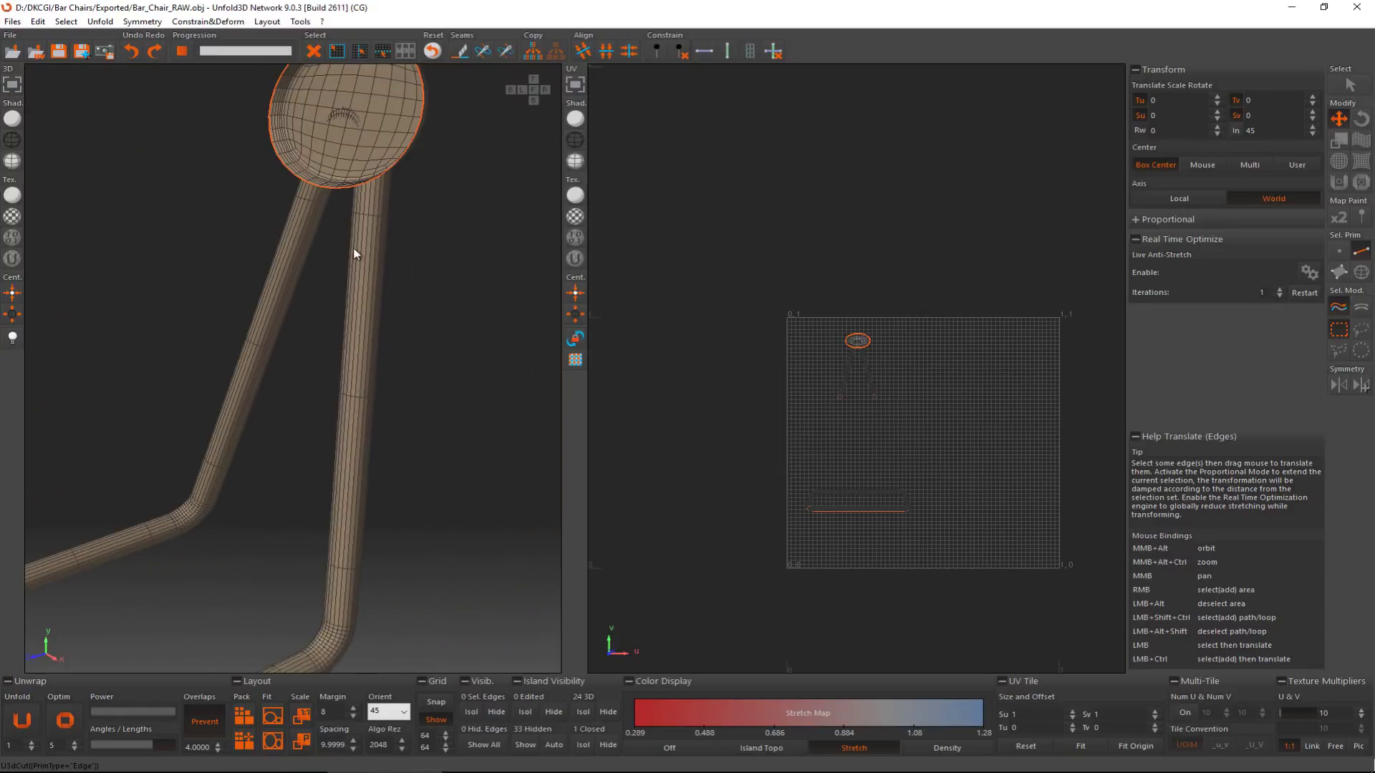
middle_click_drag(354, 254, 274, 252, "alt")
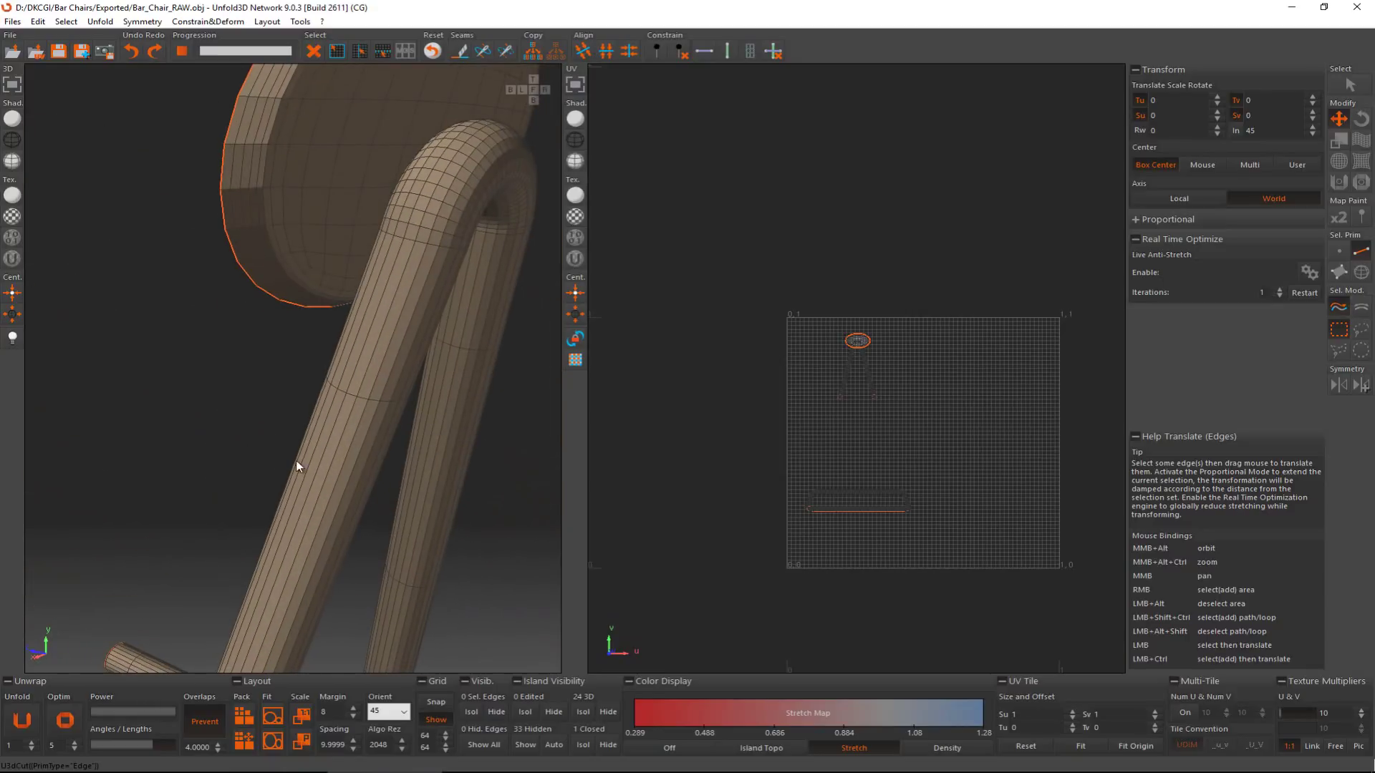
scroll(299, 462, "down", 2)
scroll(375, 319, "down", 3)
scroll(363, 224, "up", 5)
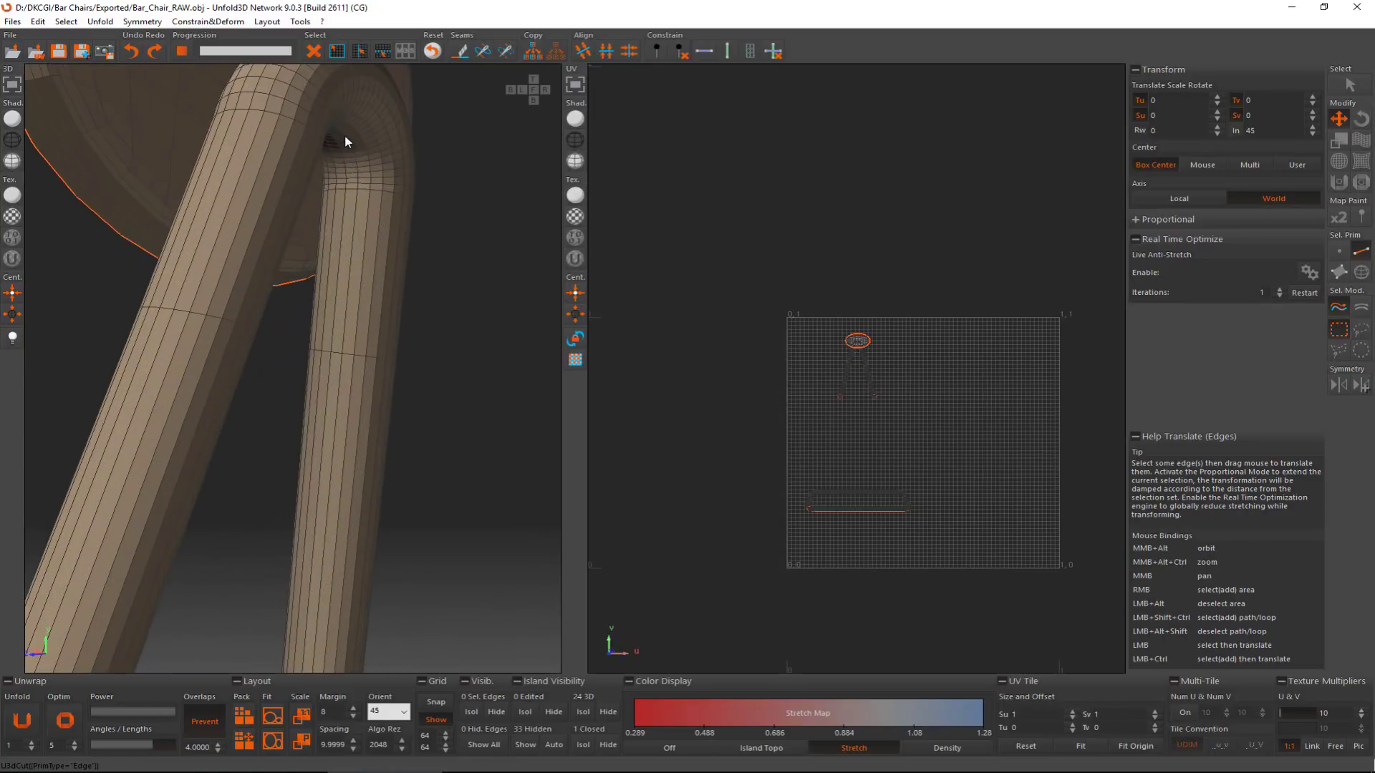
left_click(346, 142)
scroll(346, 141, "up", 2)
left_click(331, 173)
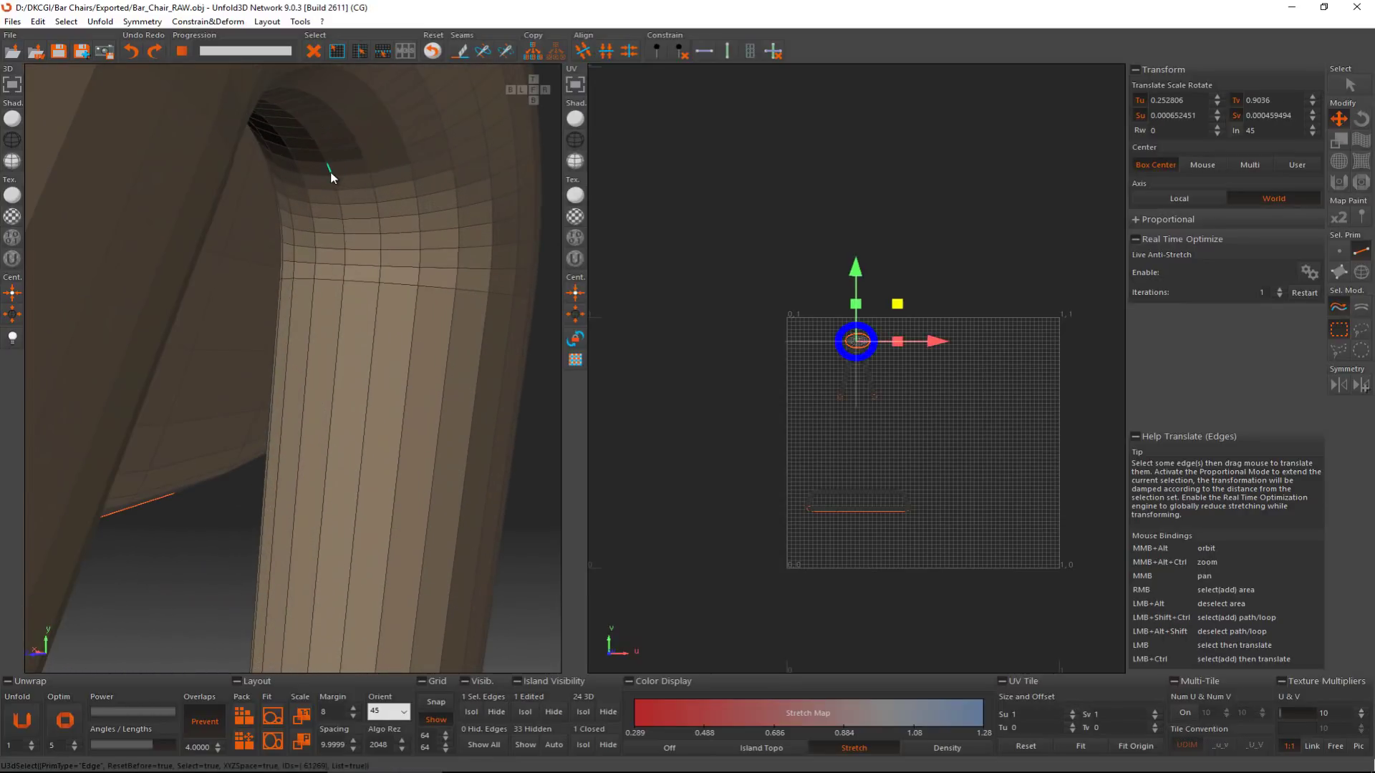
double_click(332, 174)
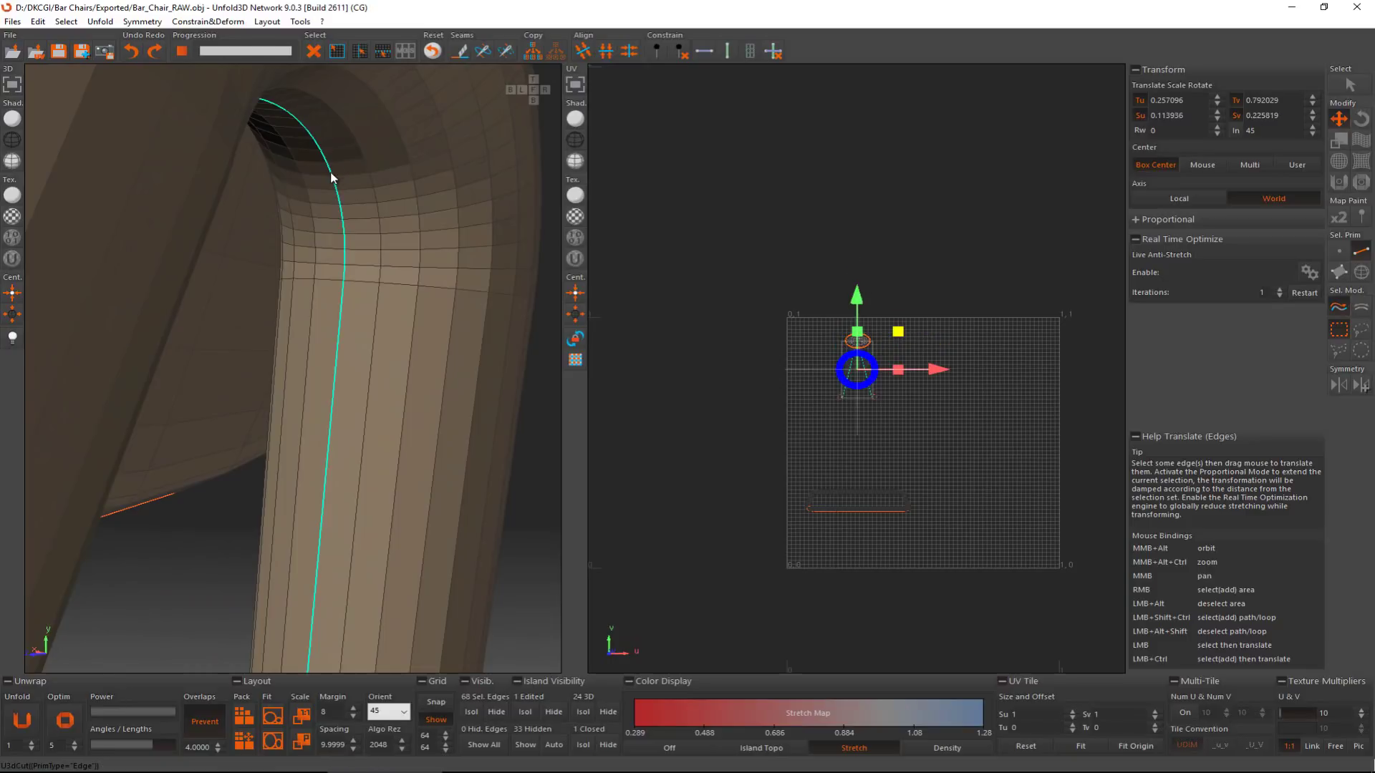
key("c")
Step: Check the mounting plate's existing seam and unfold the isolated metal parts
scroll(332, 174, "down", 4)
middle_click_drag(331, 174, 309, 253, "alt")
scroll(332, 205, "down", 2)
scroll(309, 213, "up", 3)
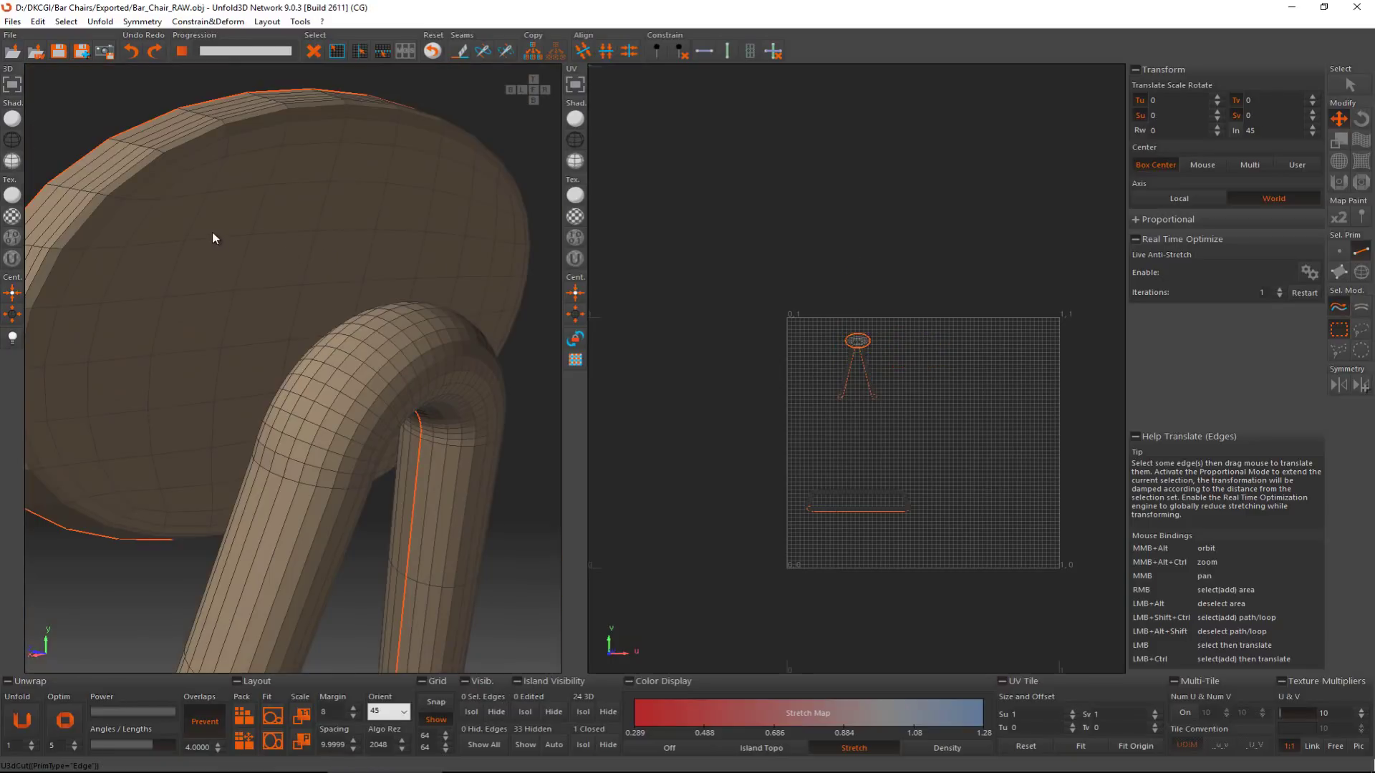
scroll(212, 232, "down", 3)
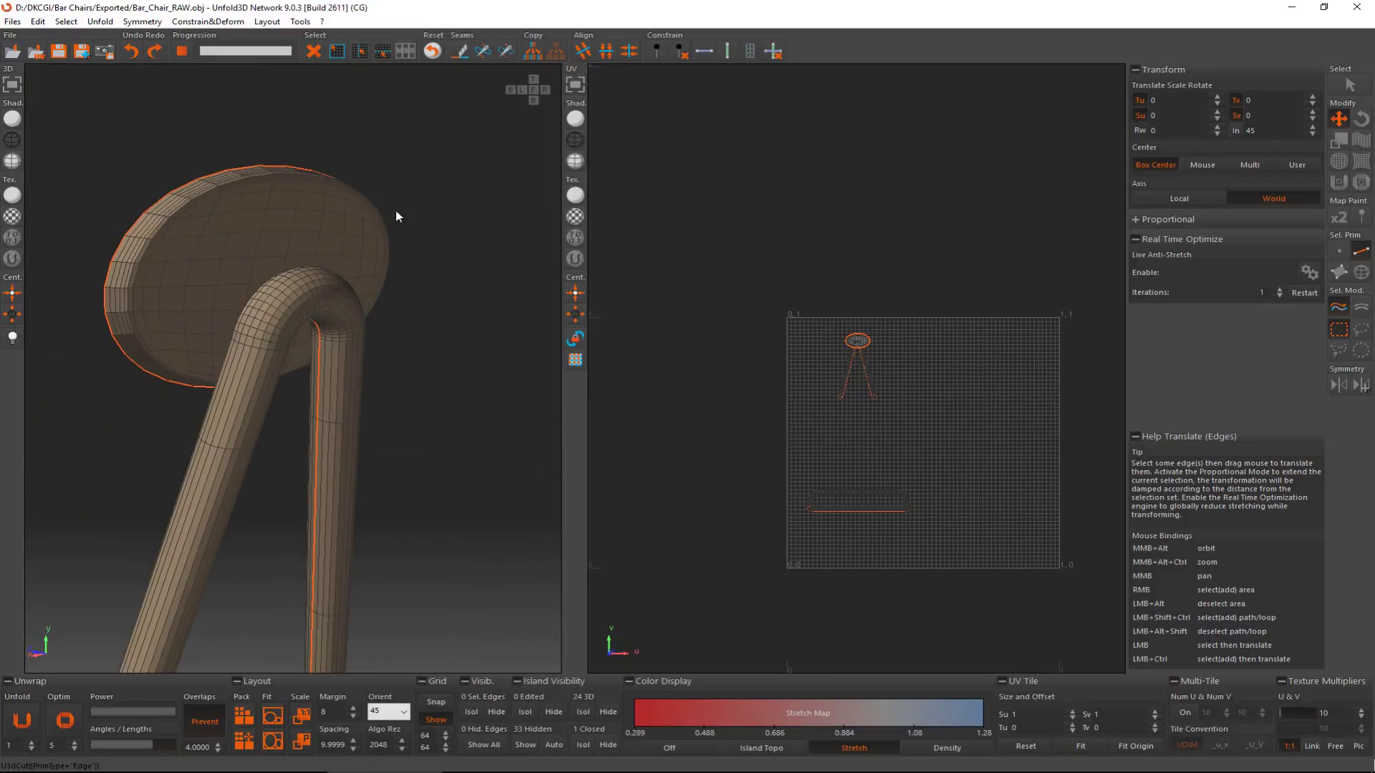
scroll(286, 199, "down", 3)
middle_click_drag(286, 199, 192, 547, "alt")
scroll(289, 191, "down", 2)
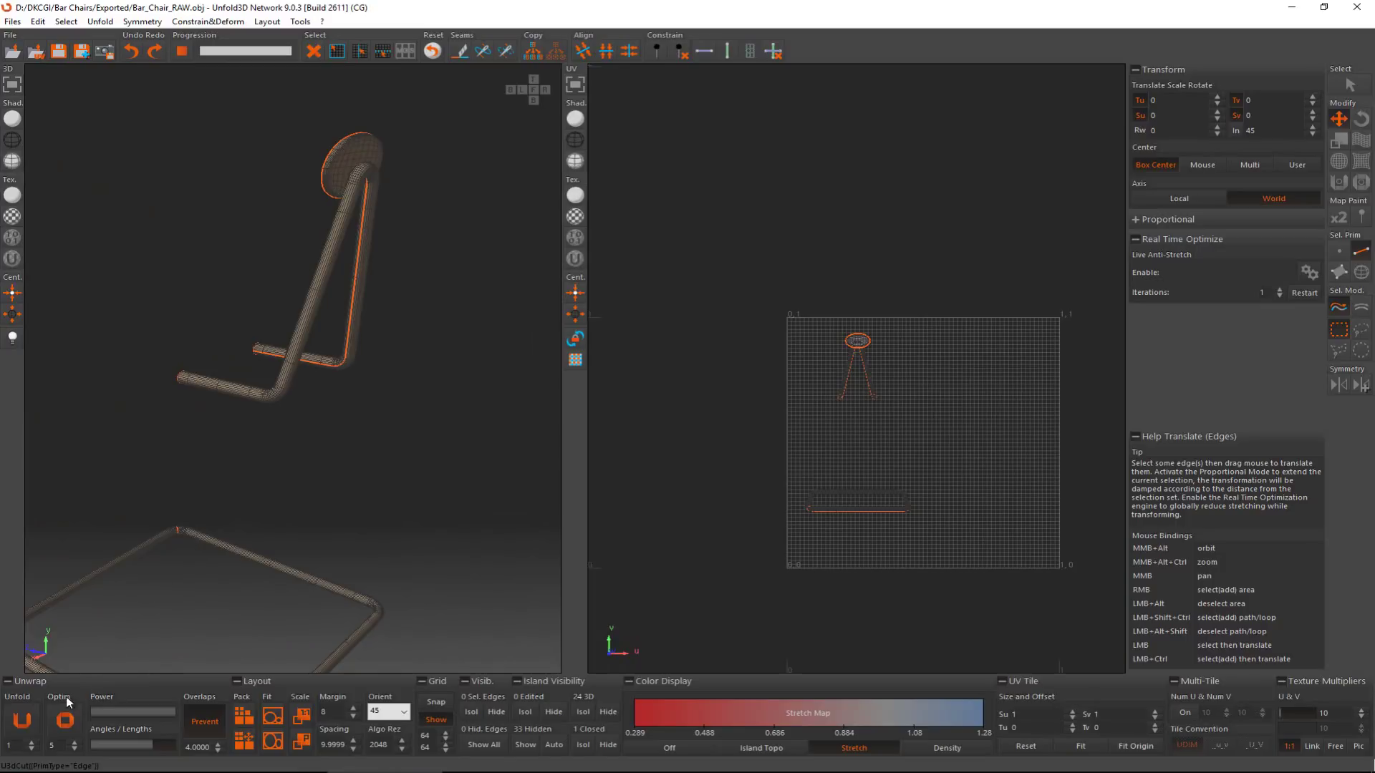
left_click(20, 718)
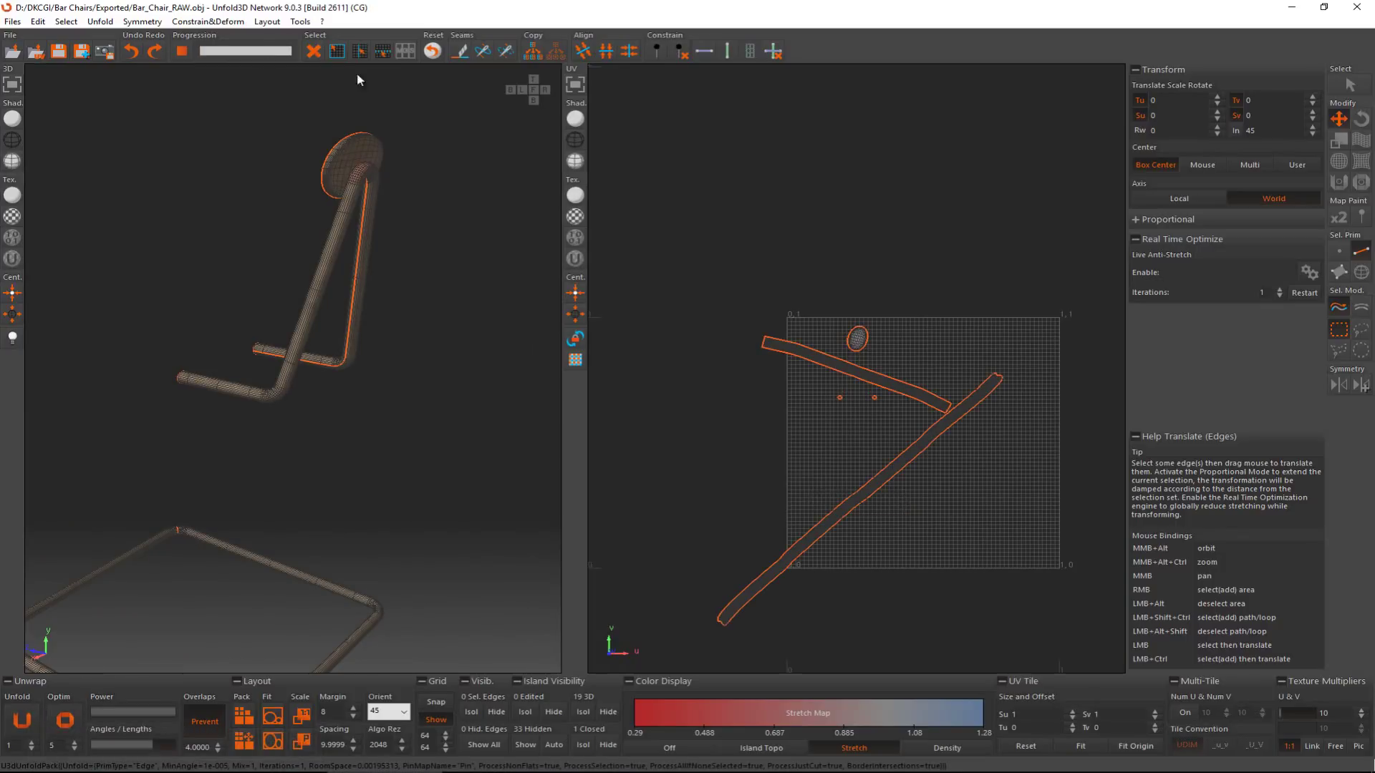
Step: Rotate the footrest ring's and support tube's strip islands level and stack them above the UV tile
key("F4")
left_click(888, 496)
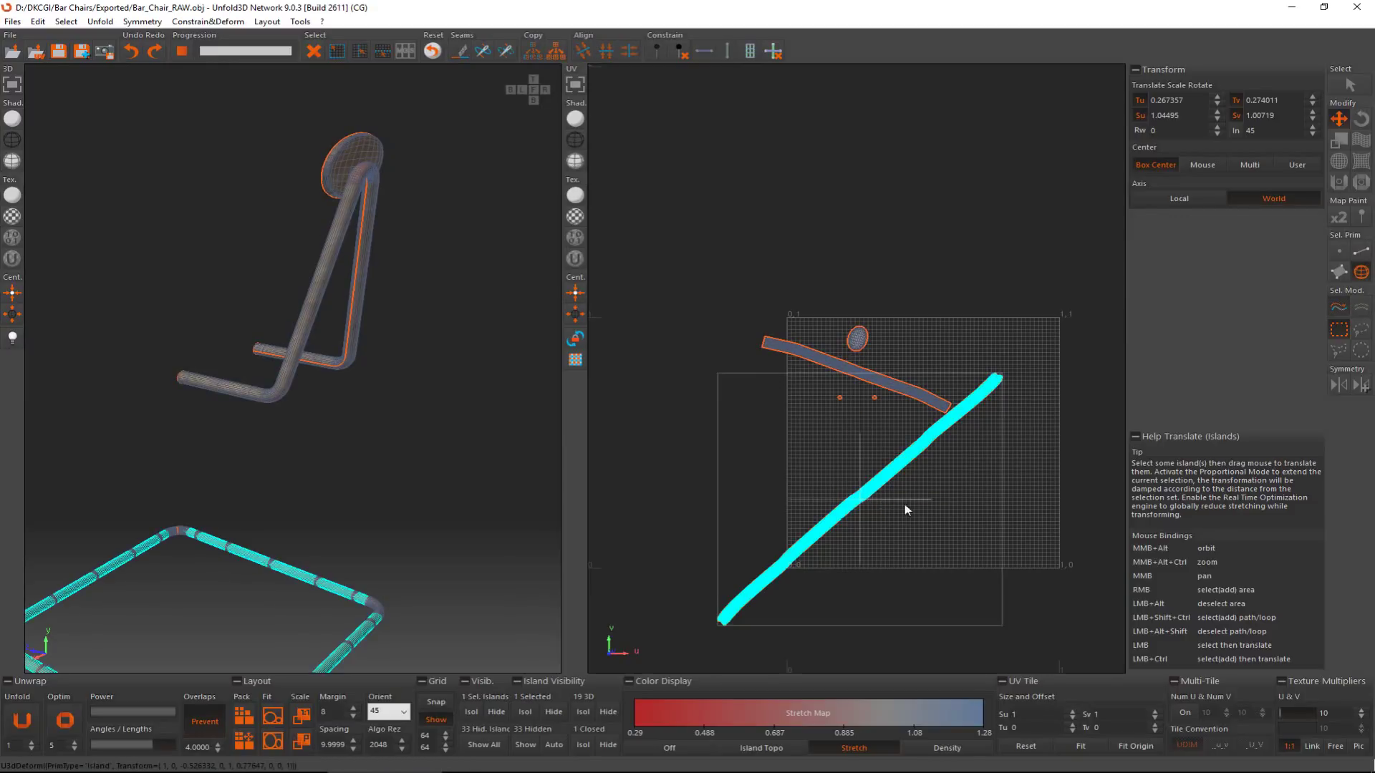
key("e")
left_click_drag(908, 506, 908, 398)
key("w")
left_click(908, 399)
left_click_drag(936, 329, 1032, 302)
key("e")
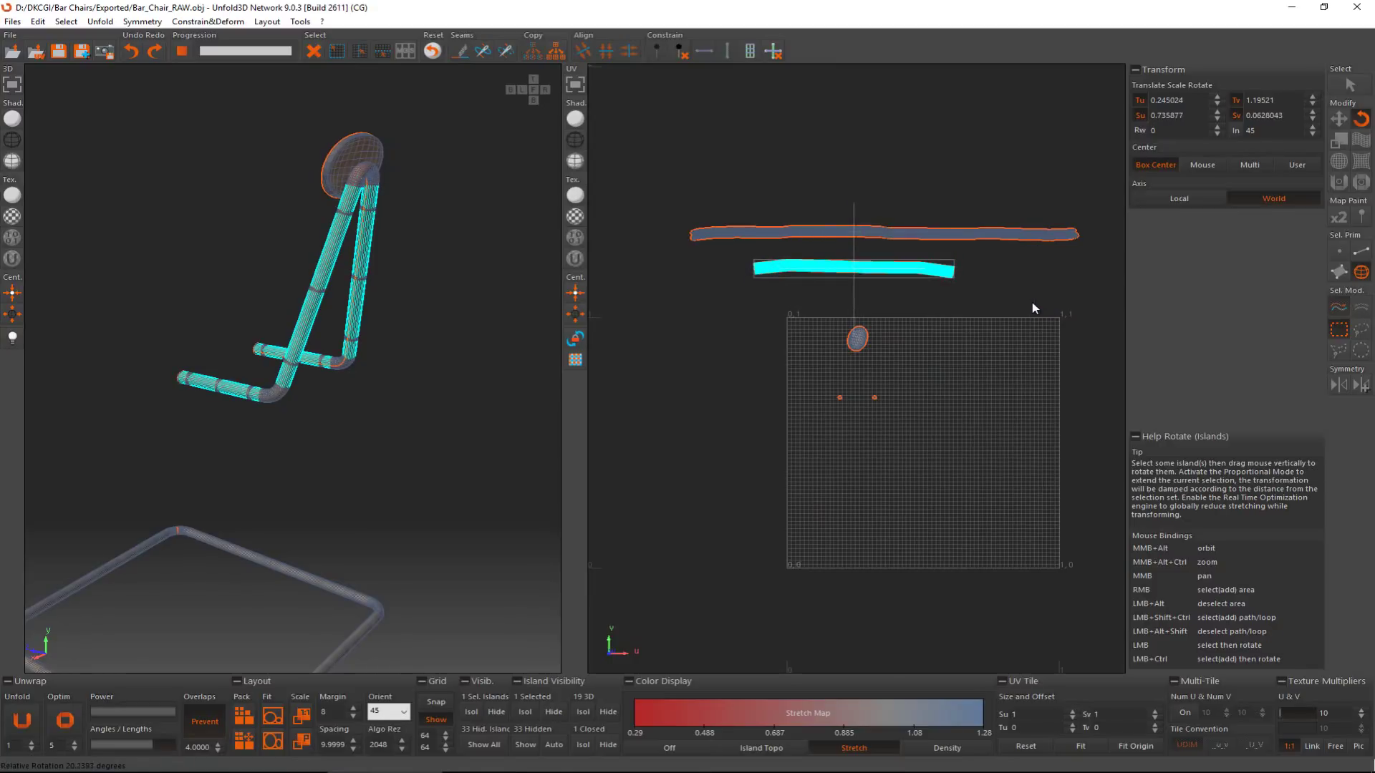
Step: Turn the oval mounting plate's island lengthwise and move it with the two end cap islands above the UV tile
left_click(858, 342)
left_click_drag(900, 350, 999, 331)
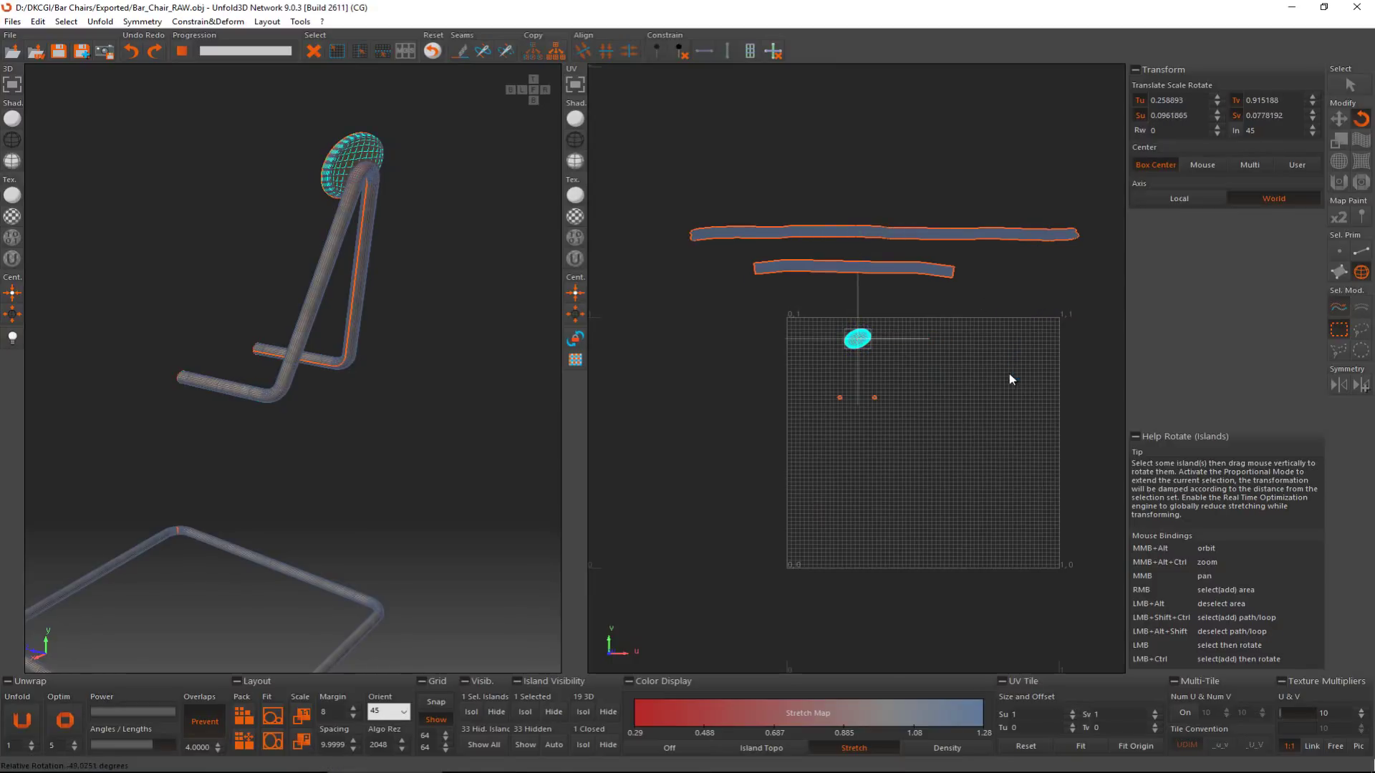
key("w")
left_click_drag(1016, 408, 828, 372)
left_click(913, 386)
left_click(842, 379)
Step: Constrain the long border edges of the footrest ring's and support tube's strip islands to horizontal
scroll(827, 236, "up", 8)
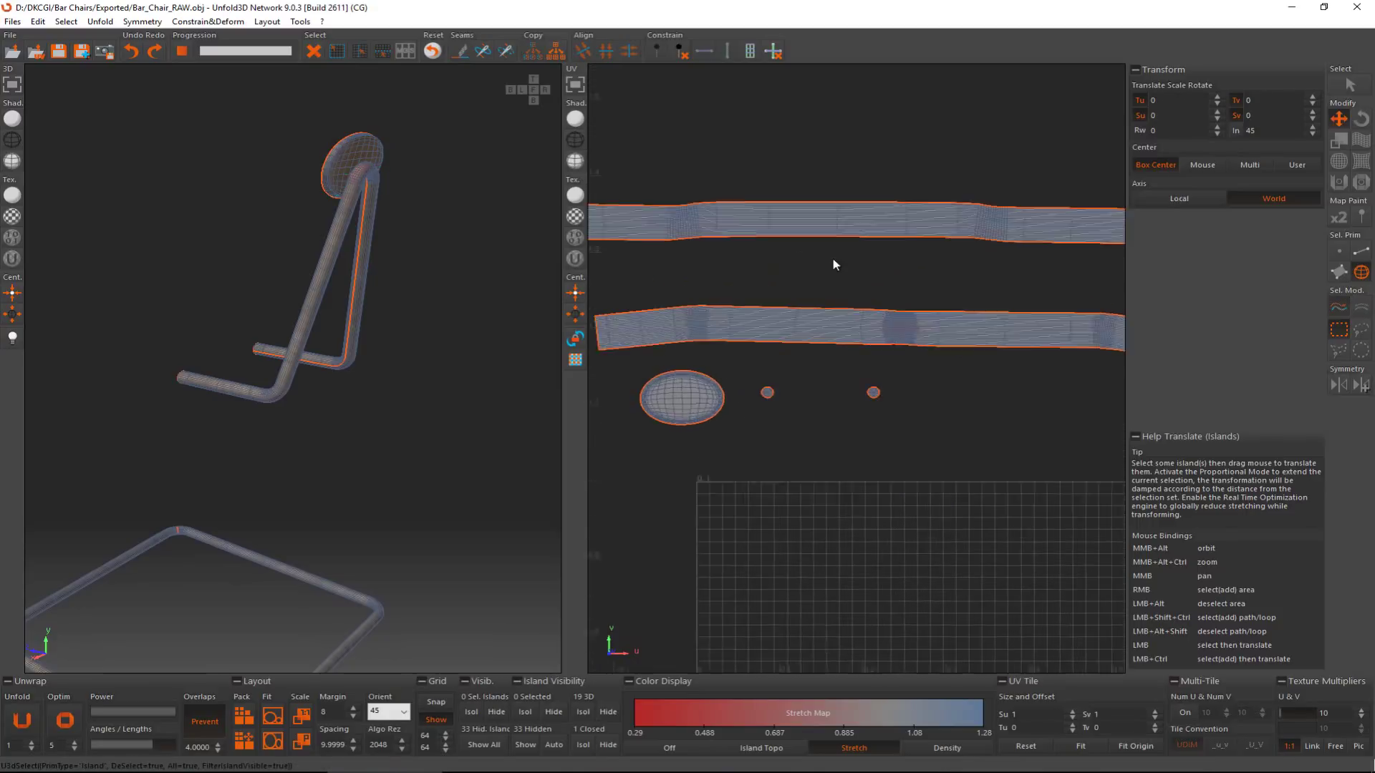
scroll(816, 358, "up", 2)
key("F2")
left_click(819, 402)
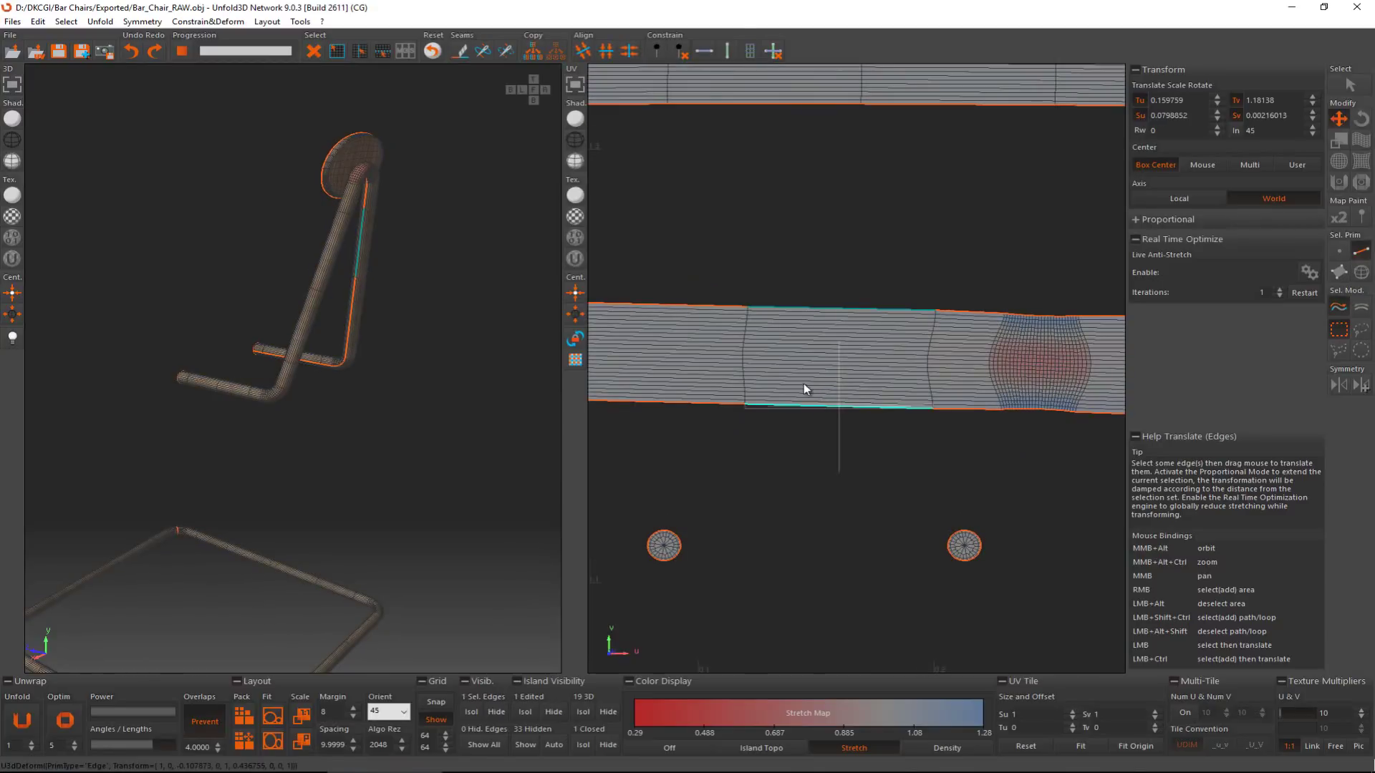
scroll(780, 300, "up", 3)
left_click(764, 296, "ctrl")
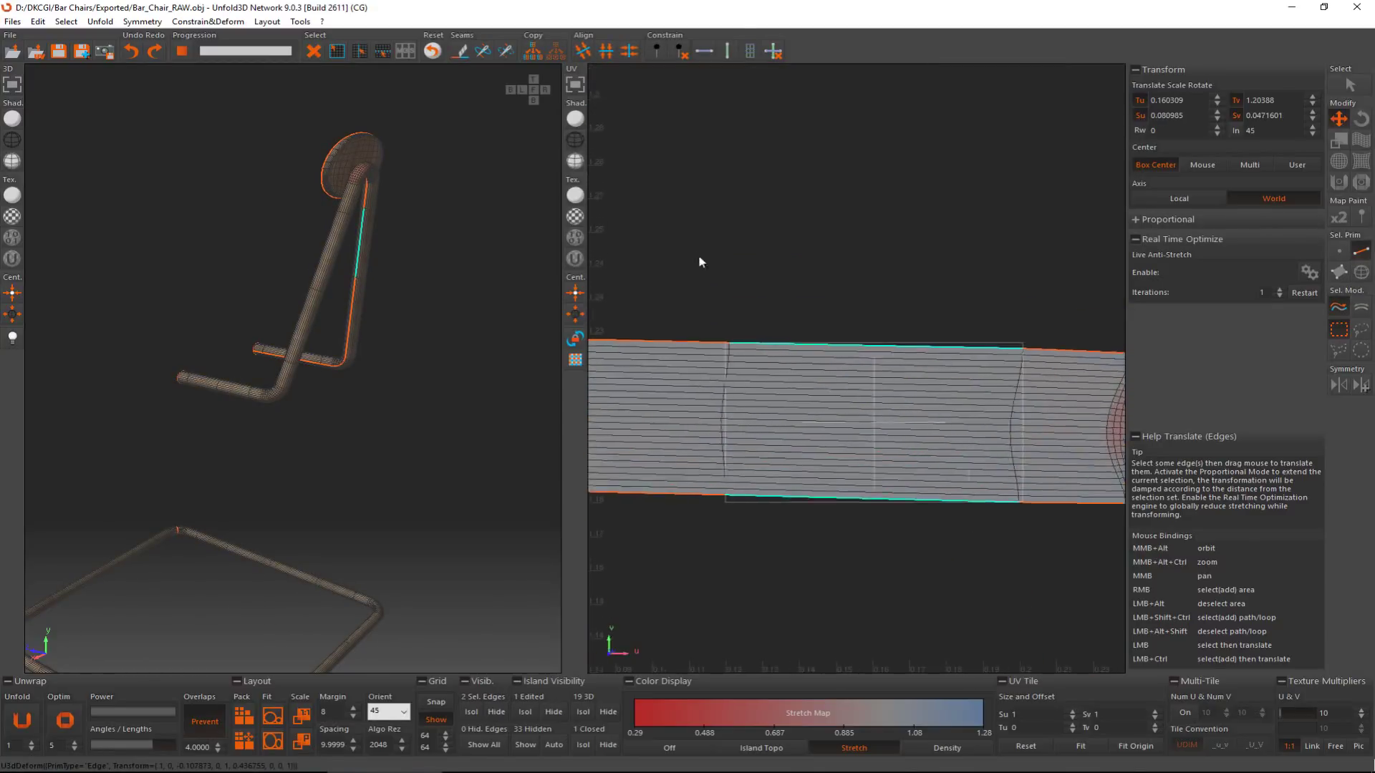
middle_click_drag(698, 255, 736, 337)
left_click(739, 314, "ctrl")
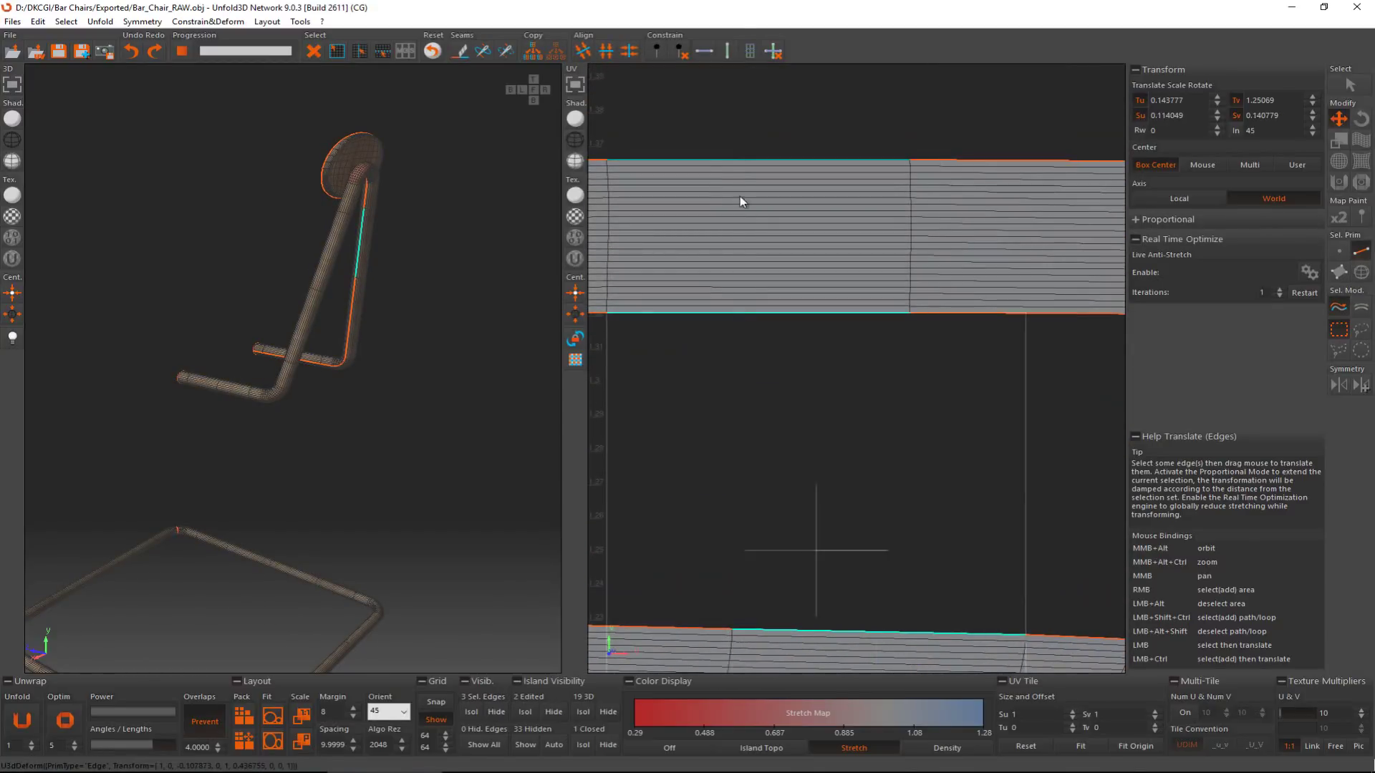
left_click(740, 159, "ctrl")
left_click(740, 160, "ctrl+shift")
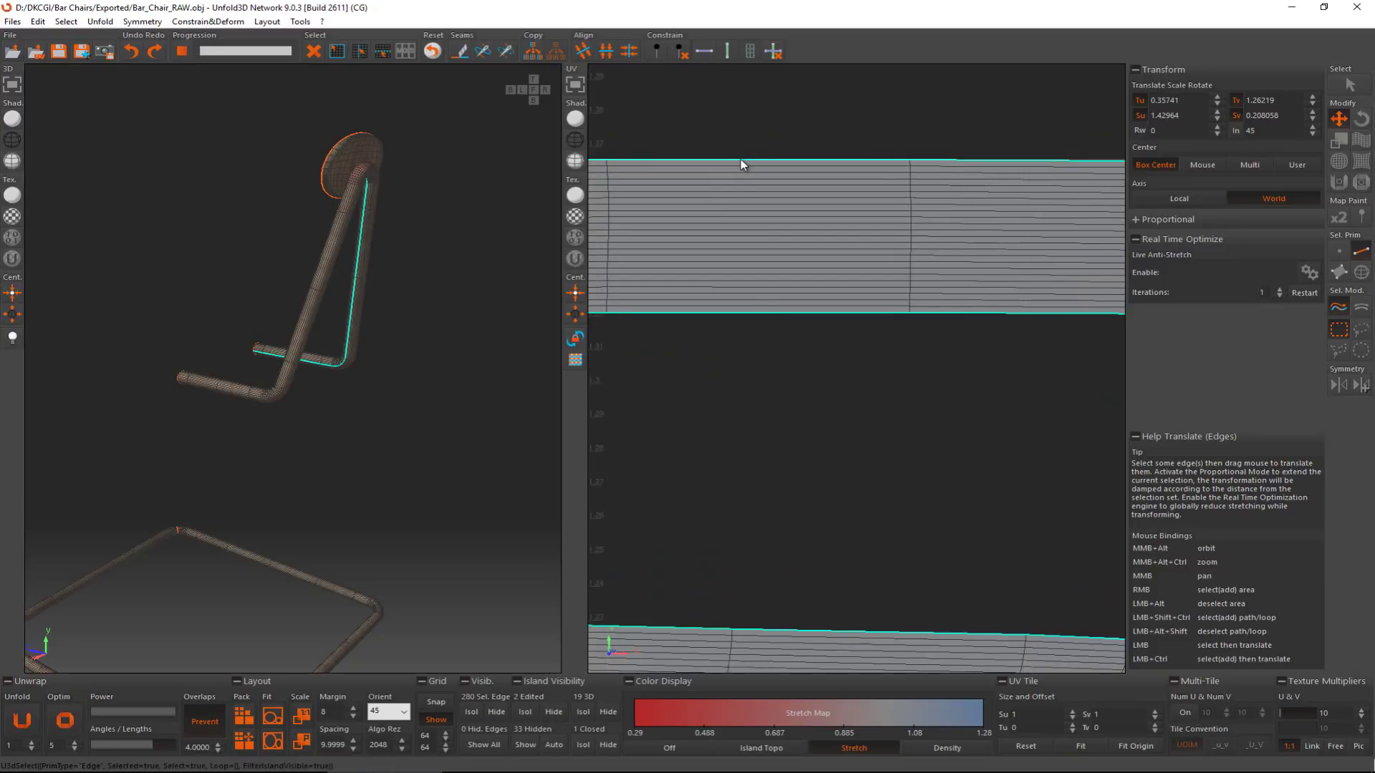
left_click(708, 54)
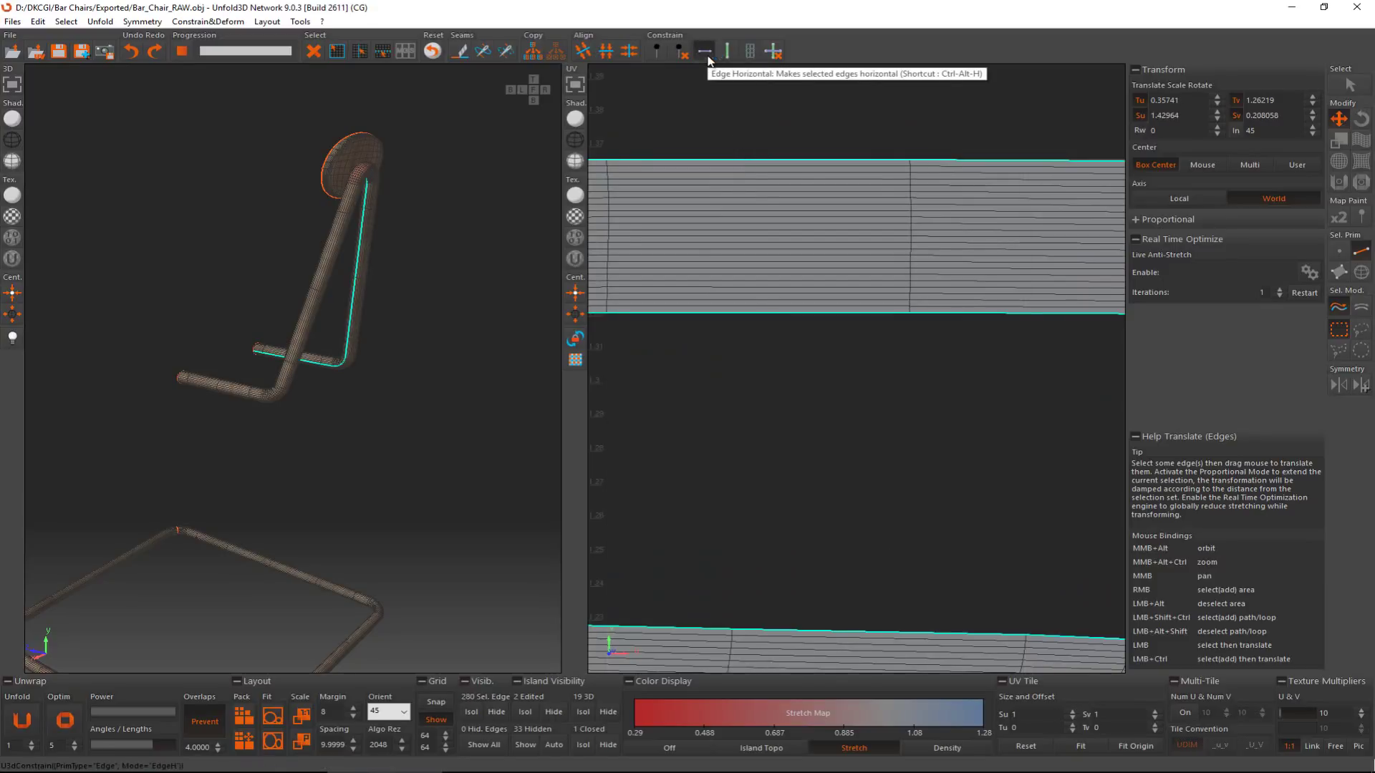
scroll(785, 260, "down", 5)
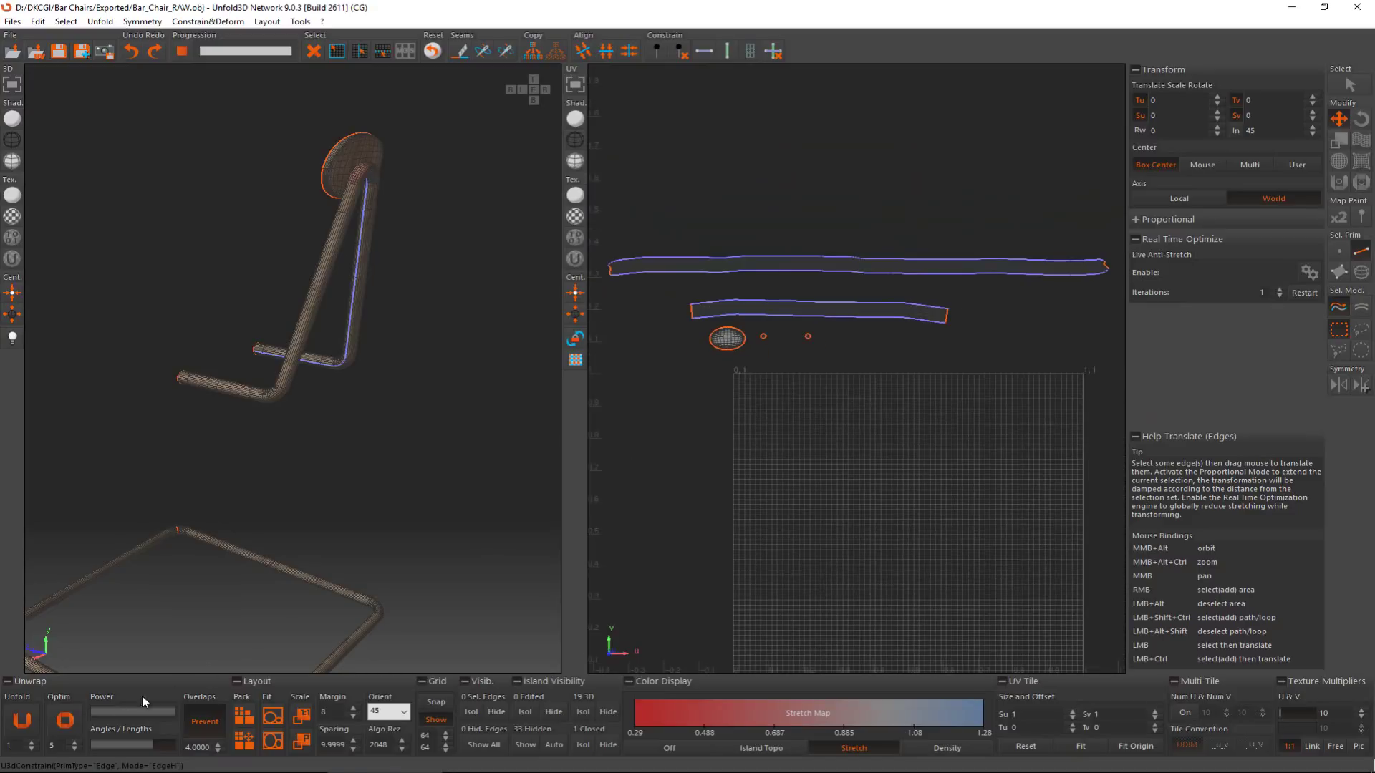
Step: Optimize the islands with the horizontal constraints, and move the two long strip islands together farther above the mounting plate and end cap islands
left_click(65, 720)
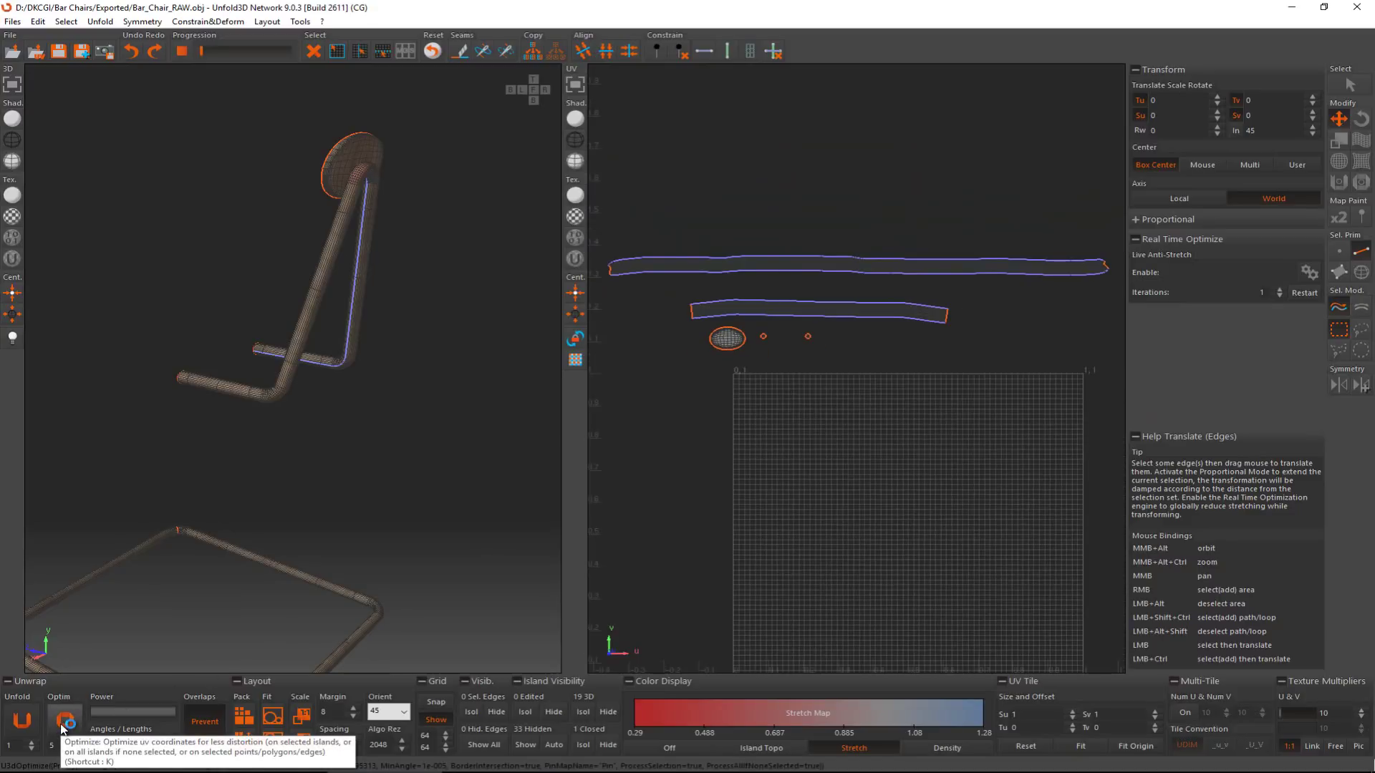
key("F4")
left_click(829, 275)
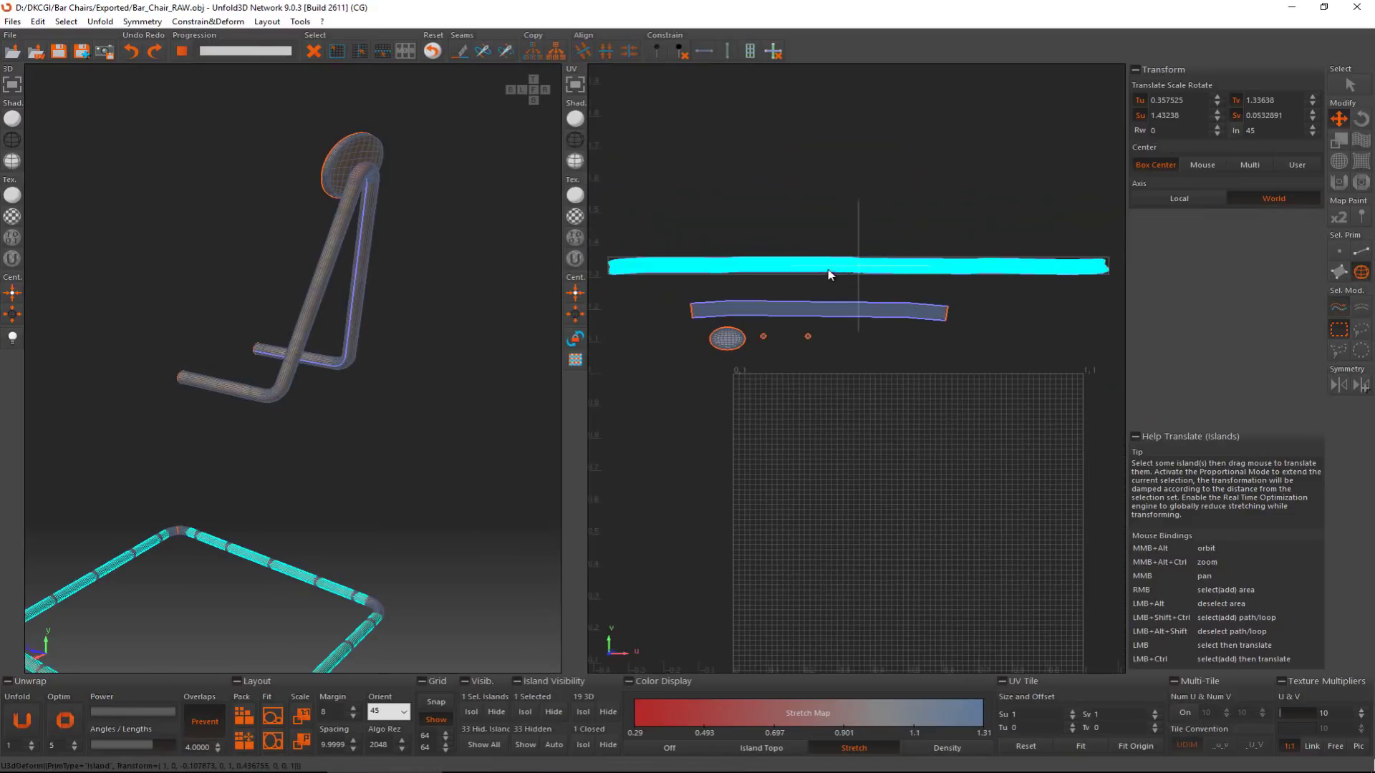
left_click(828, 314, "ctrl")
left_click_drag(871, 390, 908, 291)
scroll(908, 300, "down", 3)
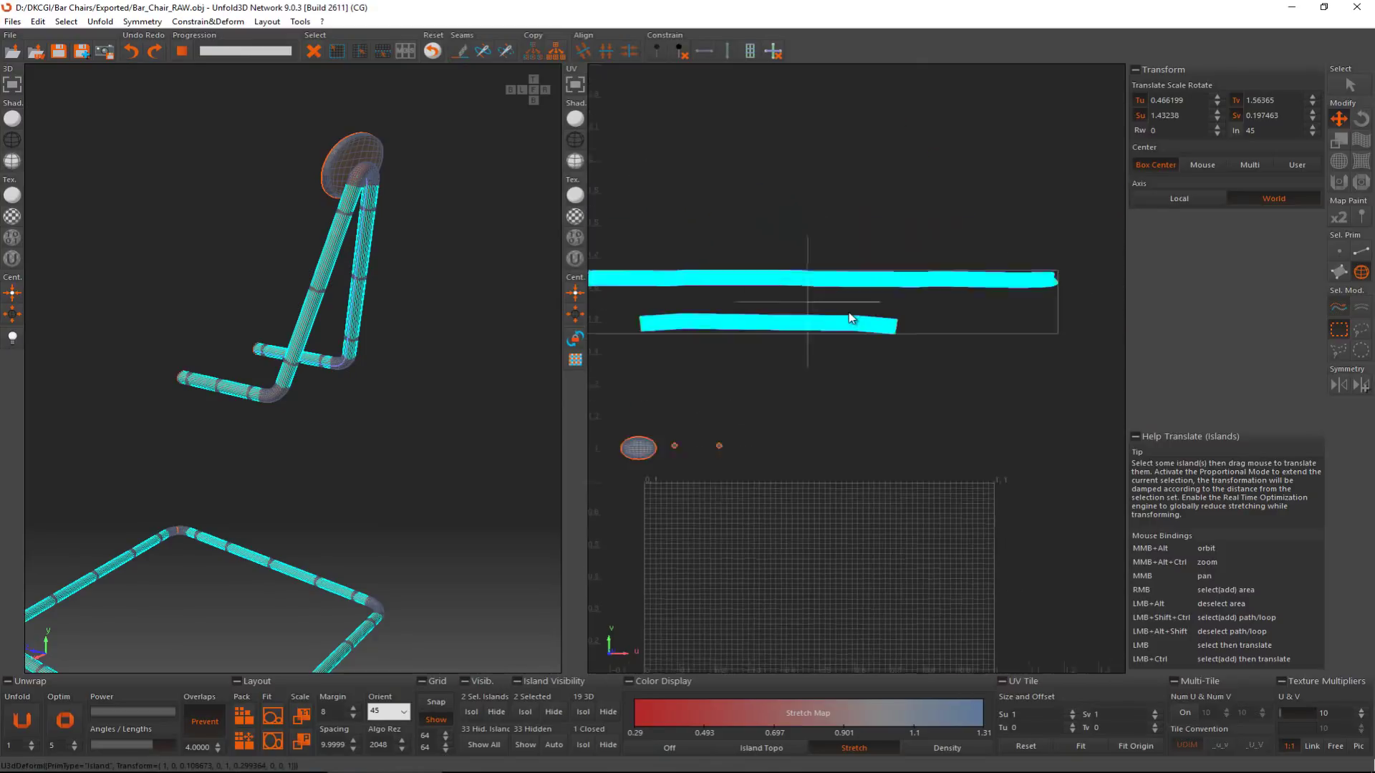
Step: Straighten the two constrained strip islands by painting over them with the Unfold brush and the Optimize brush
left_click(1017, 284)
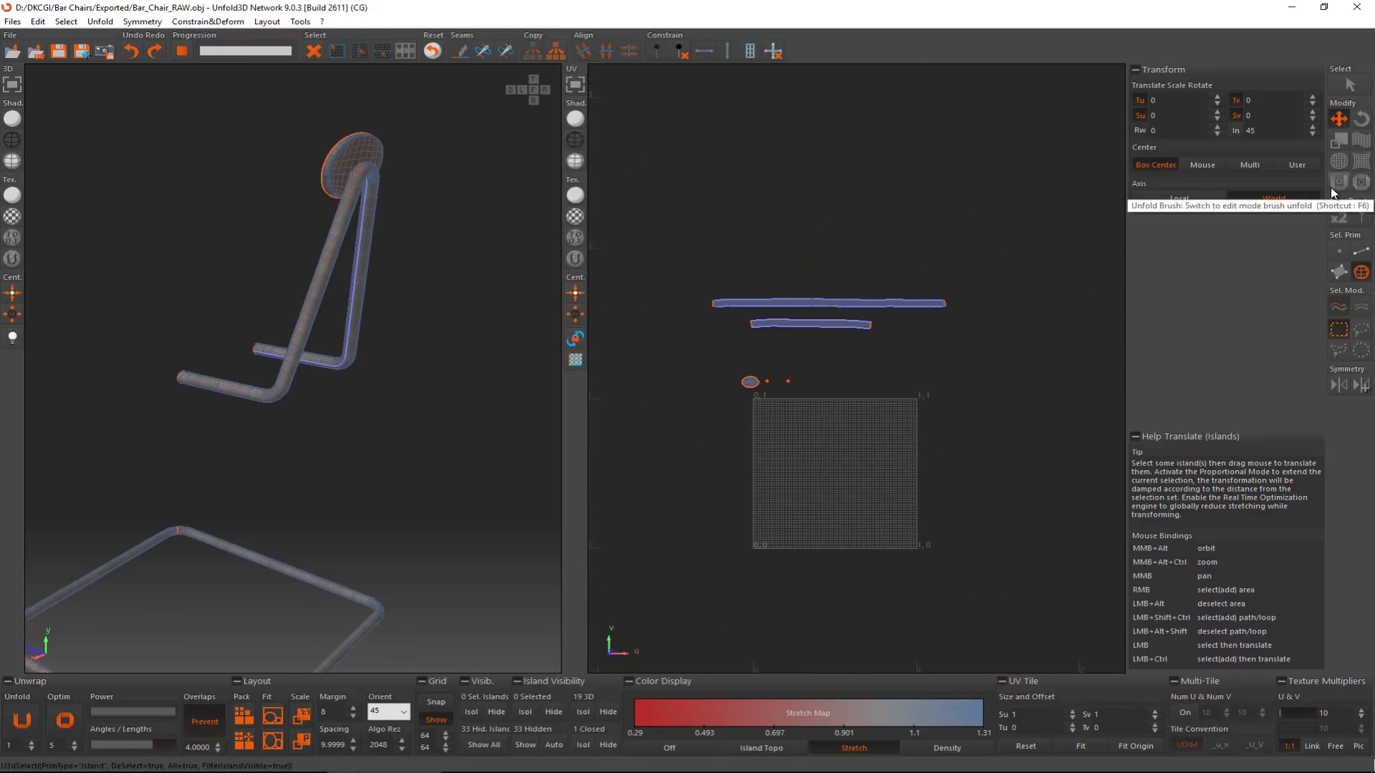
left_click(1335, 186)
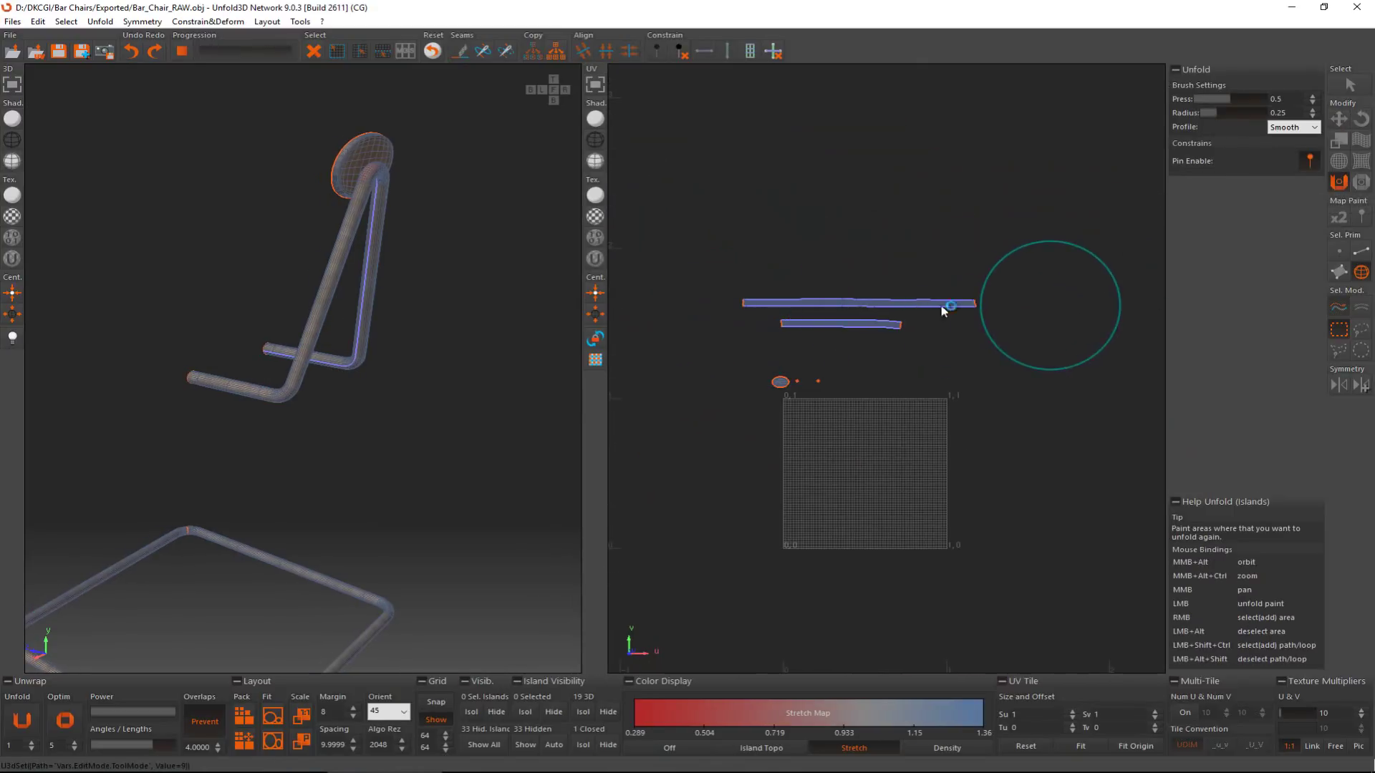
mouse_move(1004, 303)
left_mouse_down()
mouse_move(745, 318)
mouse_move(1028, 316)
mouse_move(718, 329)
mouse_move(1031, 299)
mouse_move(1006, 335)
mouse_move(883, 299)
left_mouse_up()
left_click(1356, 186)
key("Escape")
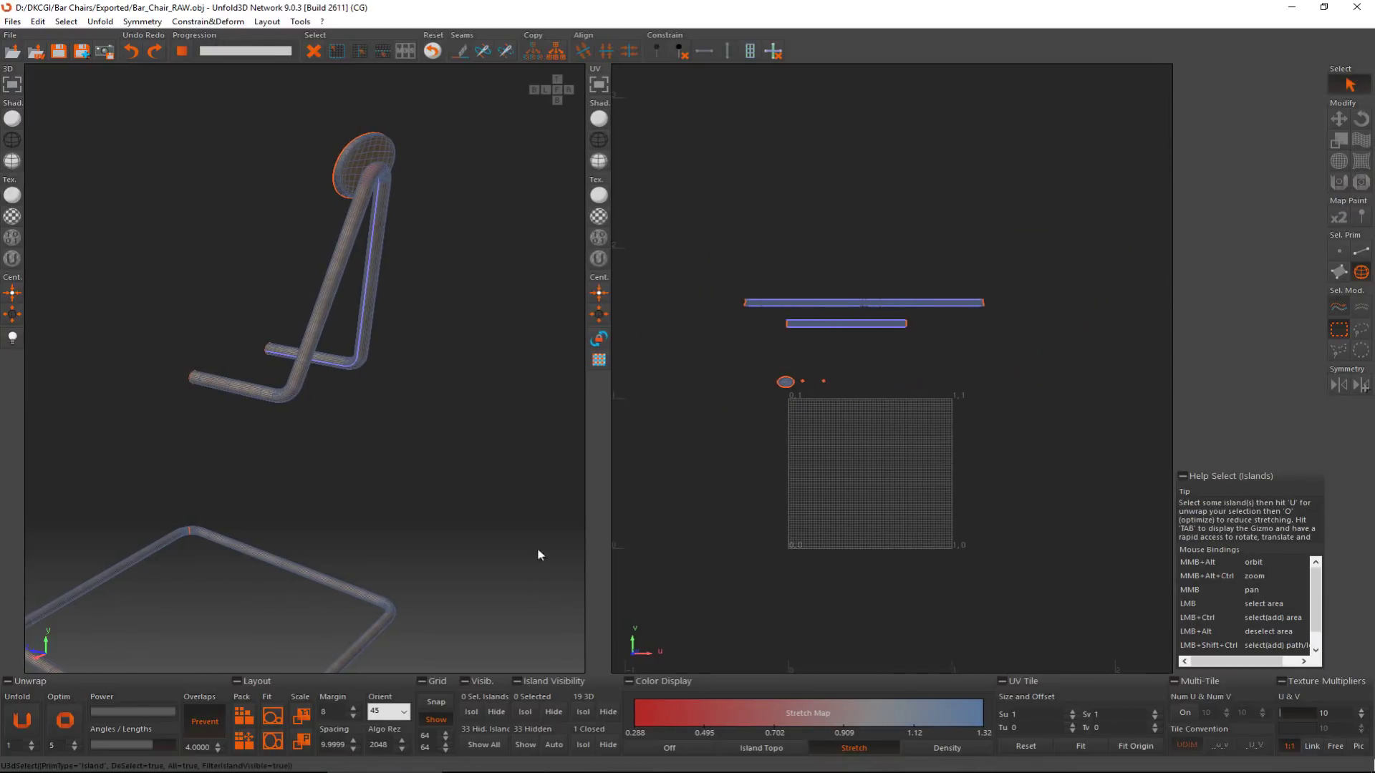
Step: Move all the metal part islands together to the right of the UV tile and show all hidden islands again
left_click_drag(698, 395, 1164, 257)
key("Tab")
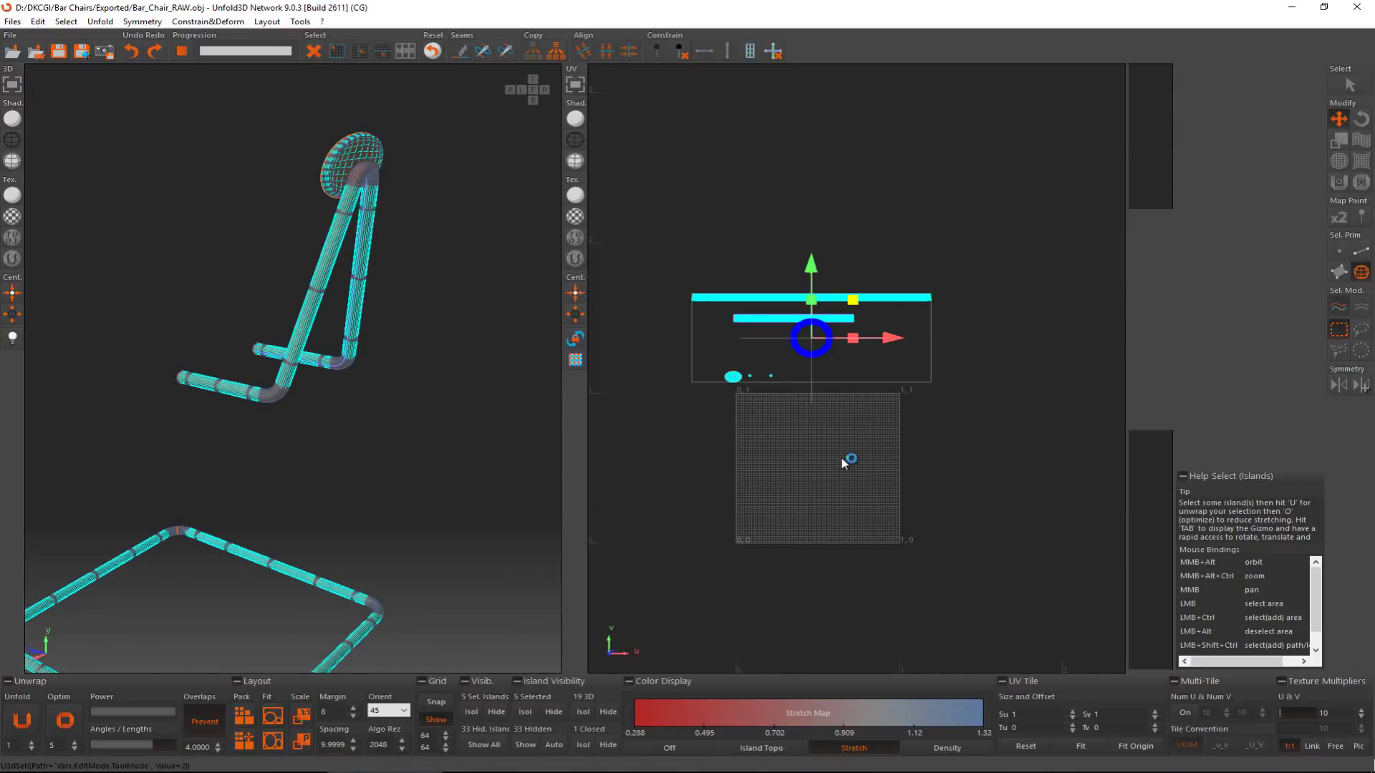
left_click_drag(853, 454, 1060, 547)
left_click(951, 562)
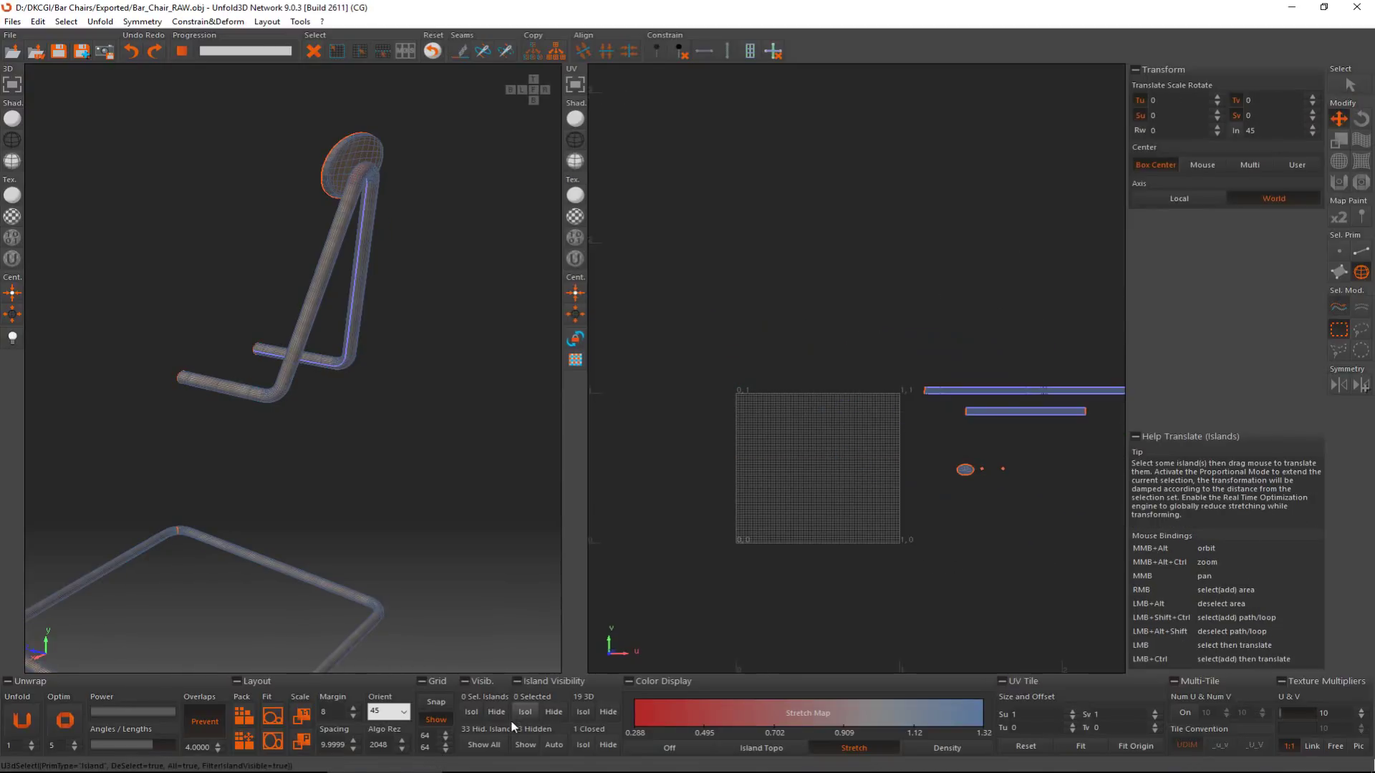
left_click(517, 746)
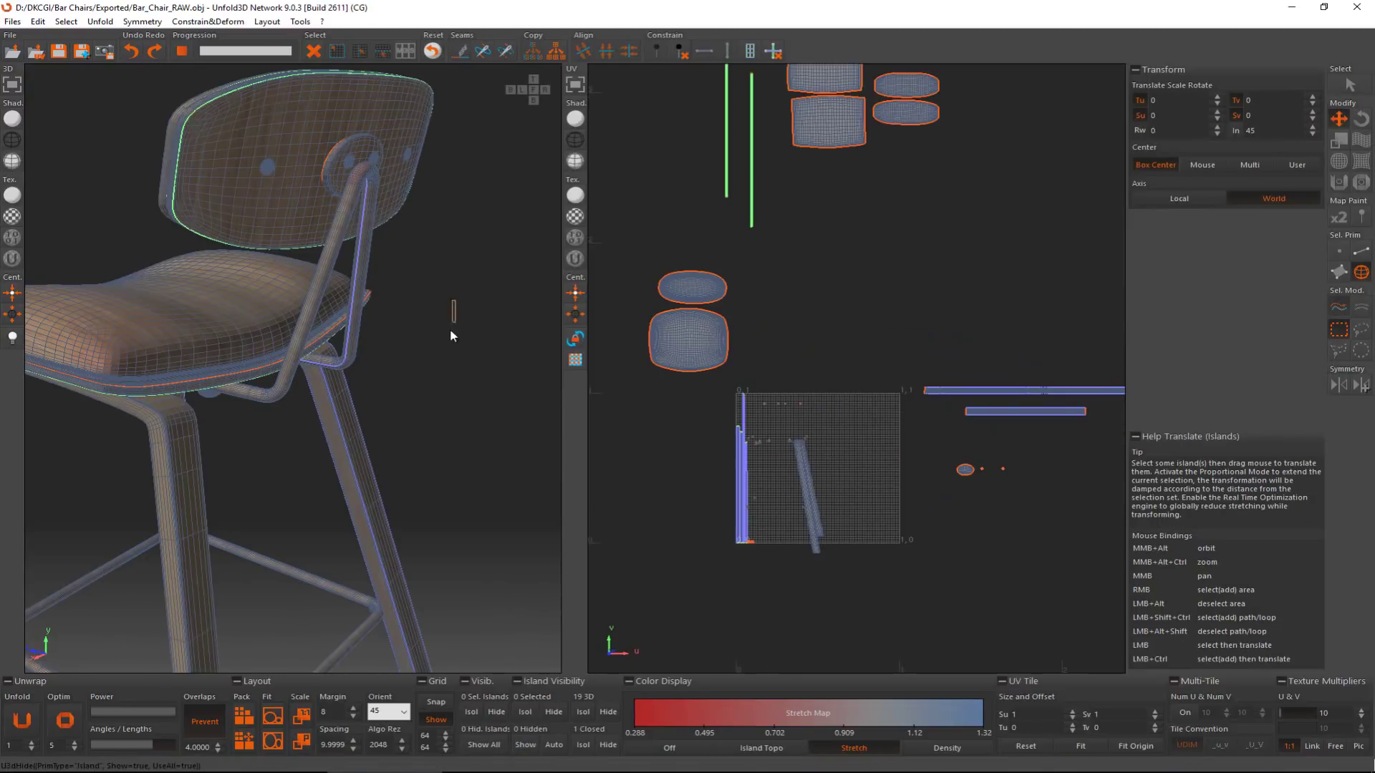
left_click_drag(451, 331, 450, 334)
middle_click_drag(307, 381, 504, 396, "alt")
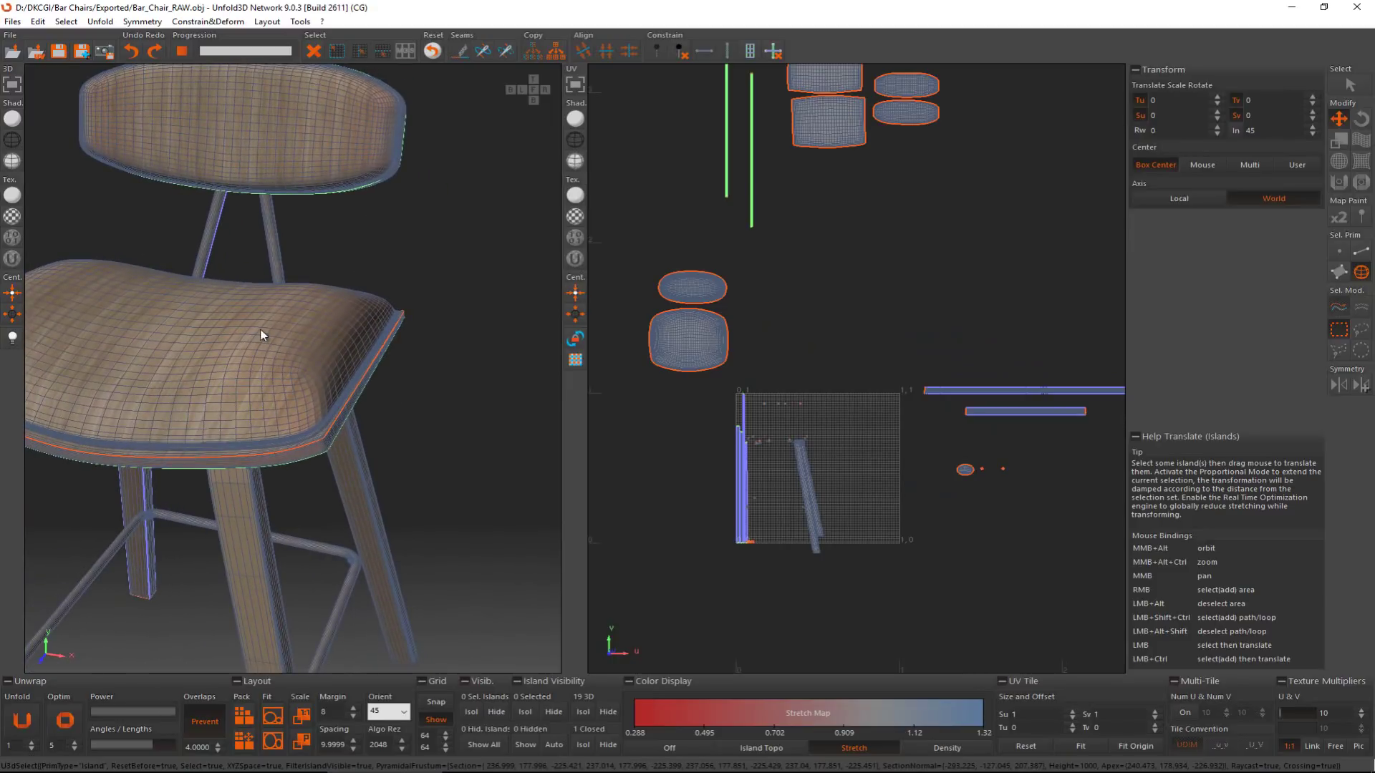
middle_click_drag(261, 334, 348, 345, "alt")
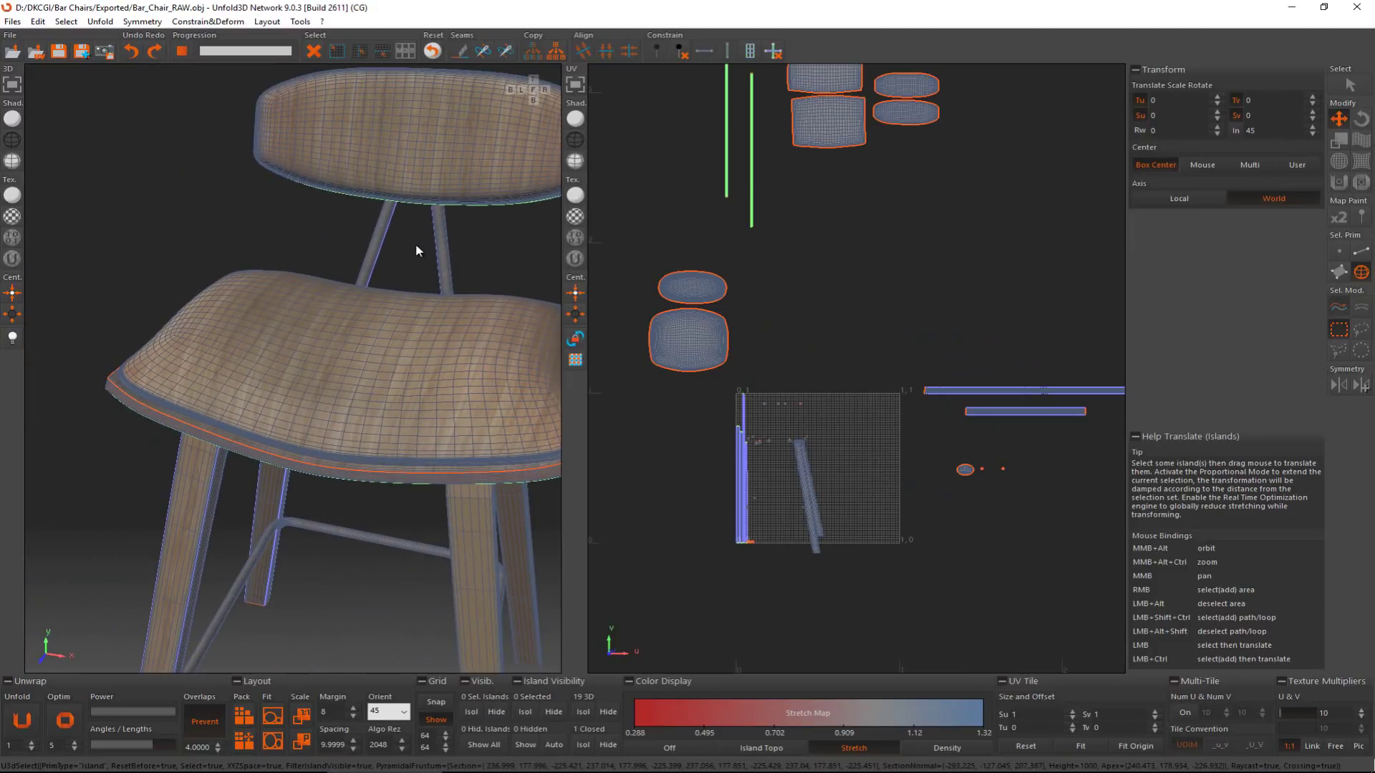
middle_click_drag(416, 250, 212, 225, "alt")
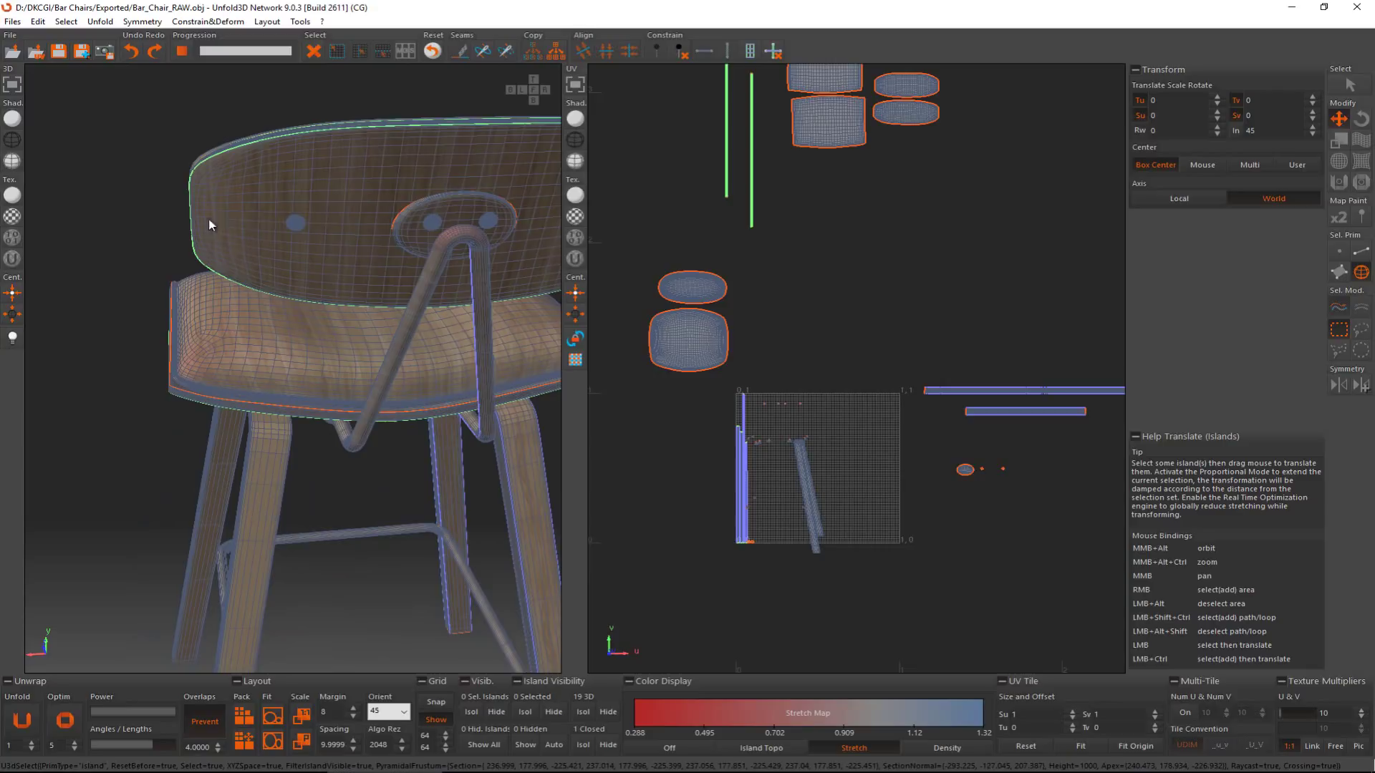
left_click(288, 227)
left_click(297, 222)
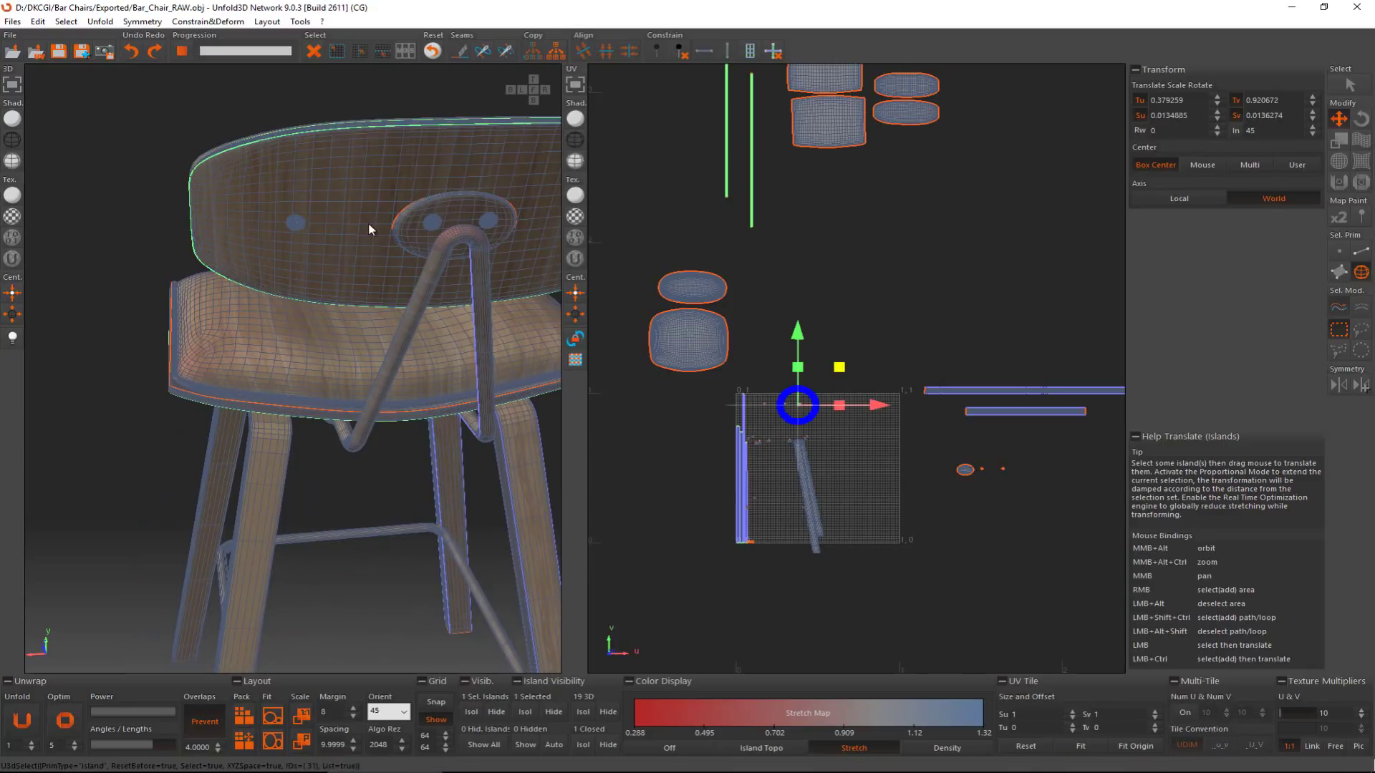
left_click(433, 226, "ctrl")
left_click(491, 225, "ctrl")
scroll(460, 232, "up", 3)
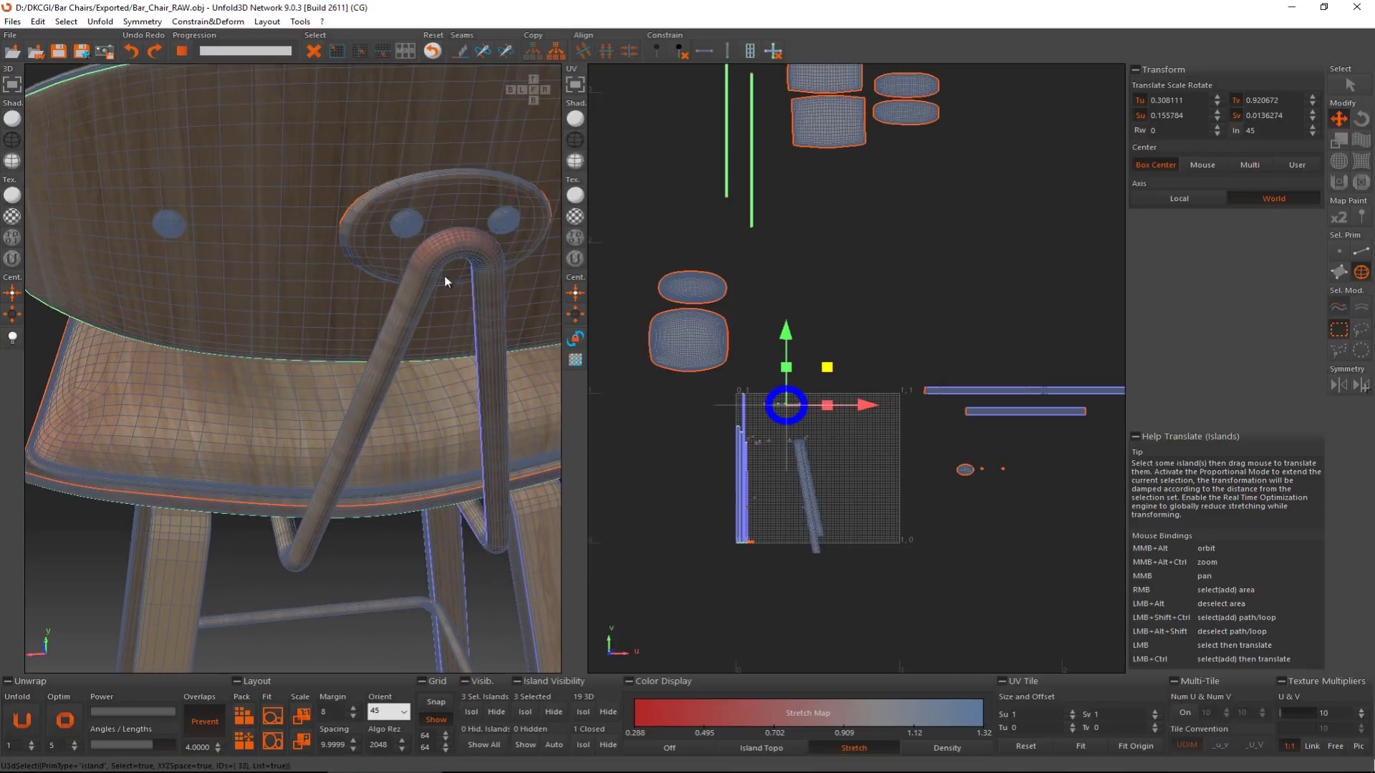
Step: Select the four screws on the back of the backrest, including those on the oval mounting plate
left_click(164, 235)
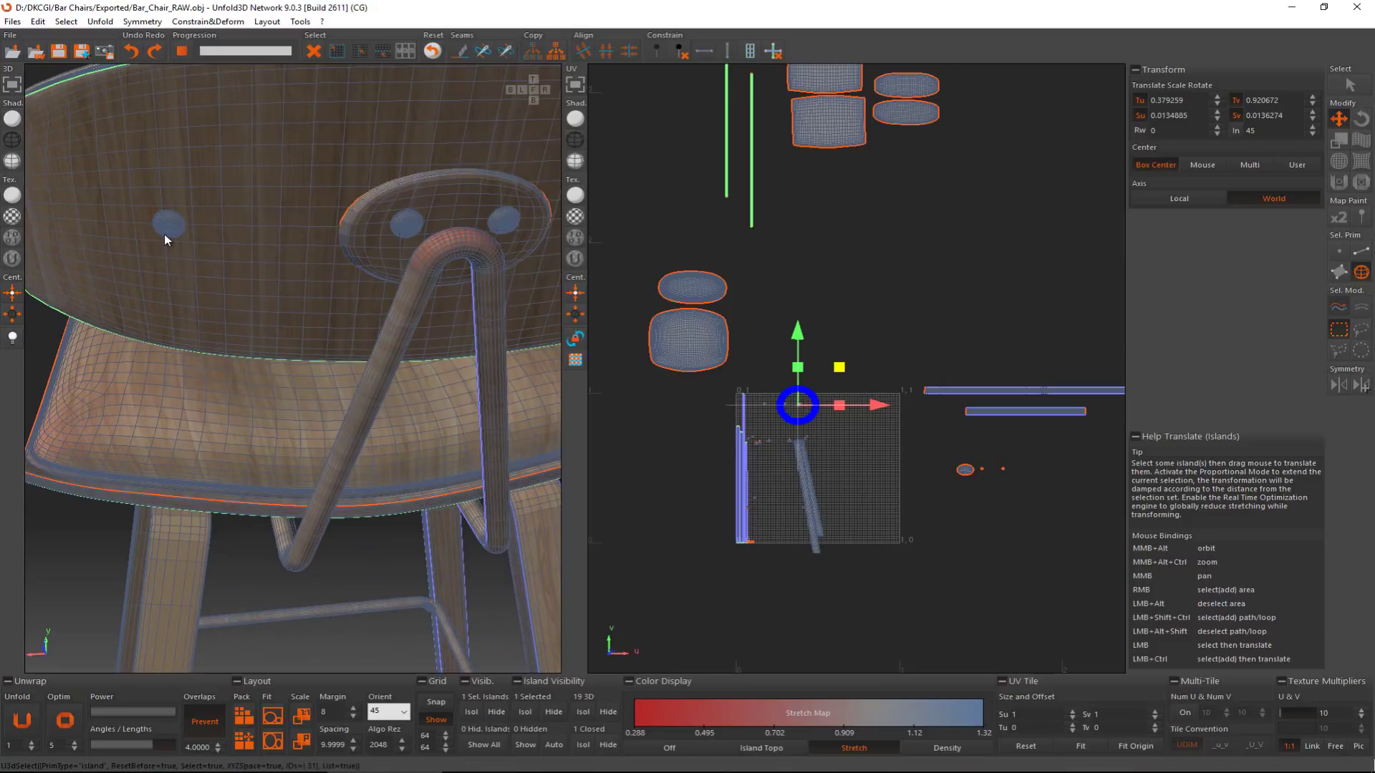
scroll(168, 230, "up", 3)
scroll(443, 259, "down", 2)
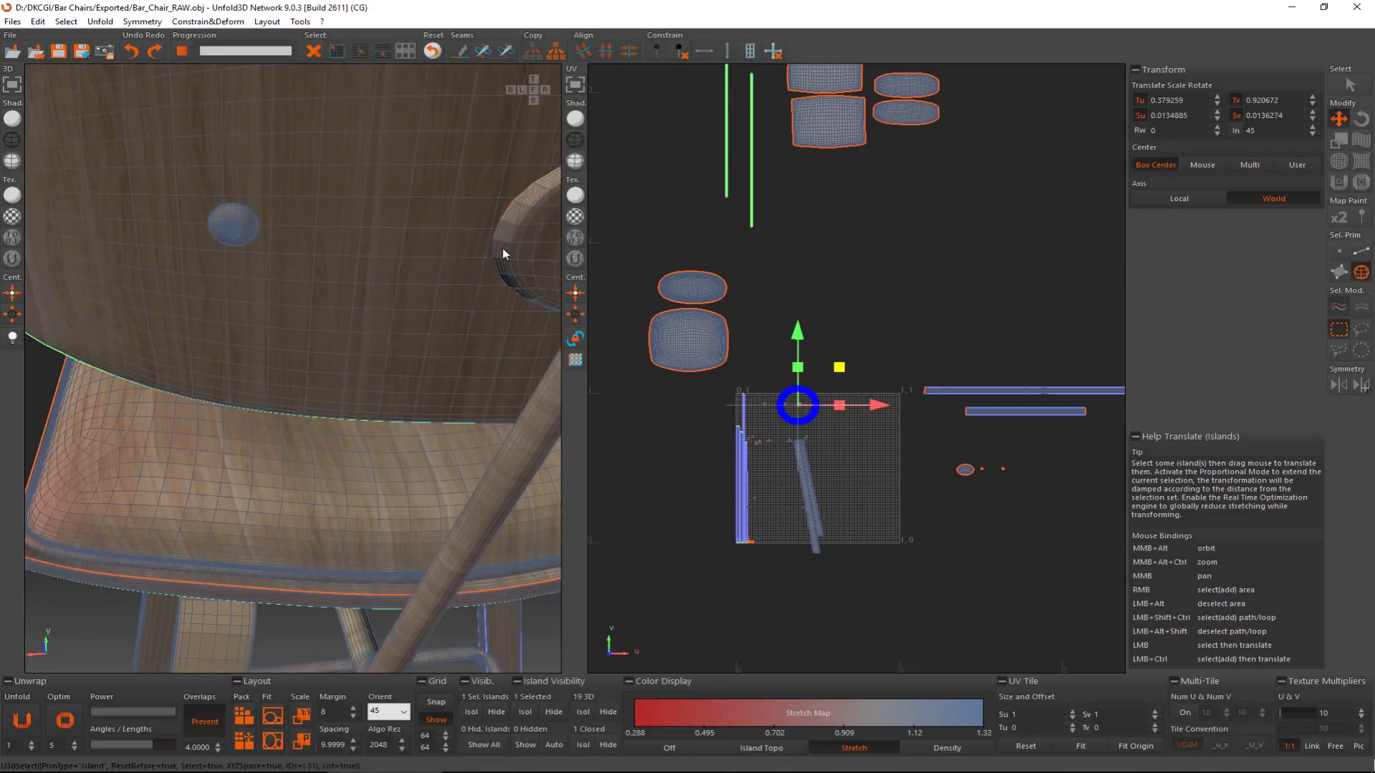
middle_click_drag(501, 246, 311, 195, "alt")
left_click(228, 263, "ctrl")
left_click(359, 263, "ctrl")
left_click(346, 242, "ctrl")
scroll(362, 295, "down", 2)
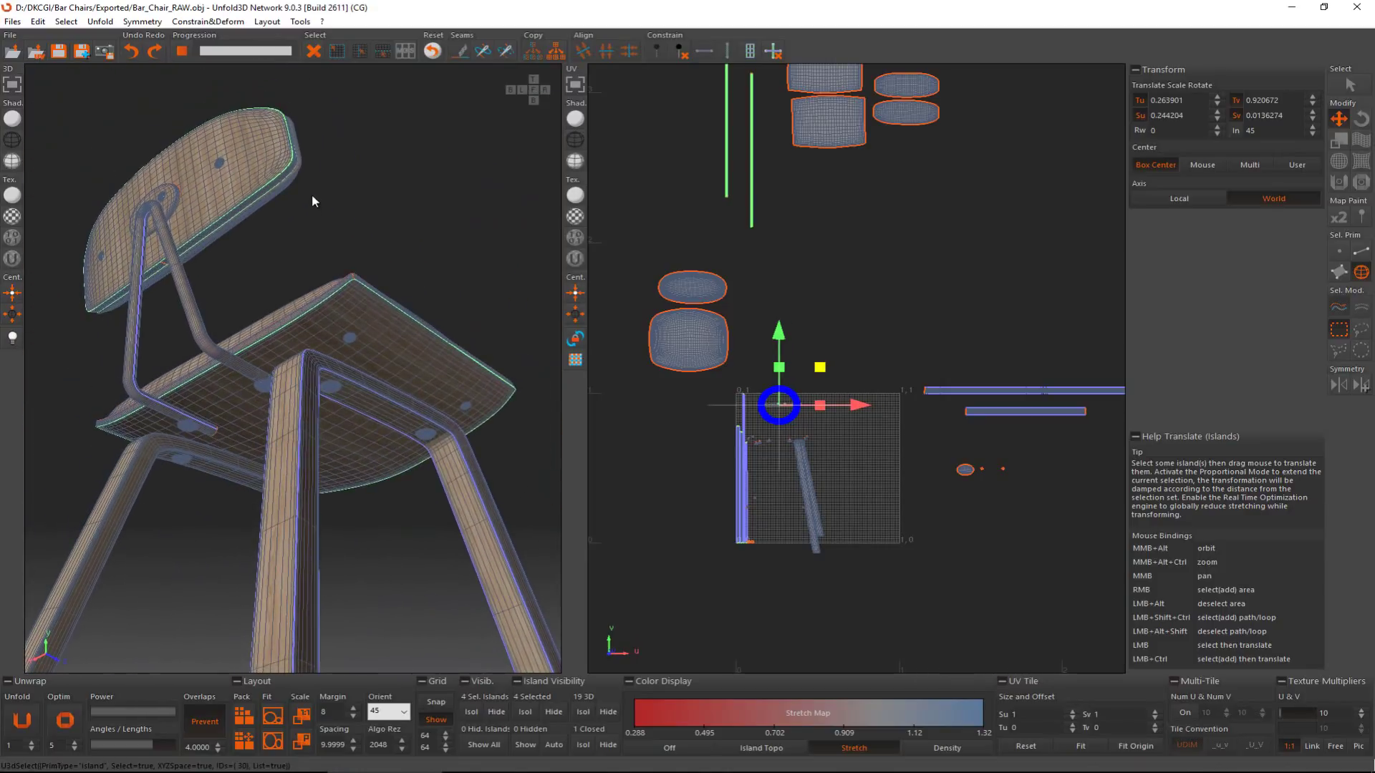
Step: Add all the screws on the underside of the seat, including those at the leg frames and support tube, to the selection
left_click(352, 337, "ctrl")
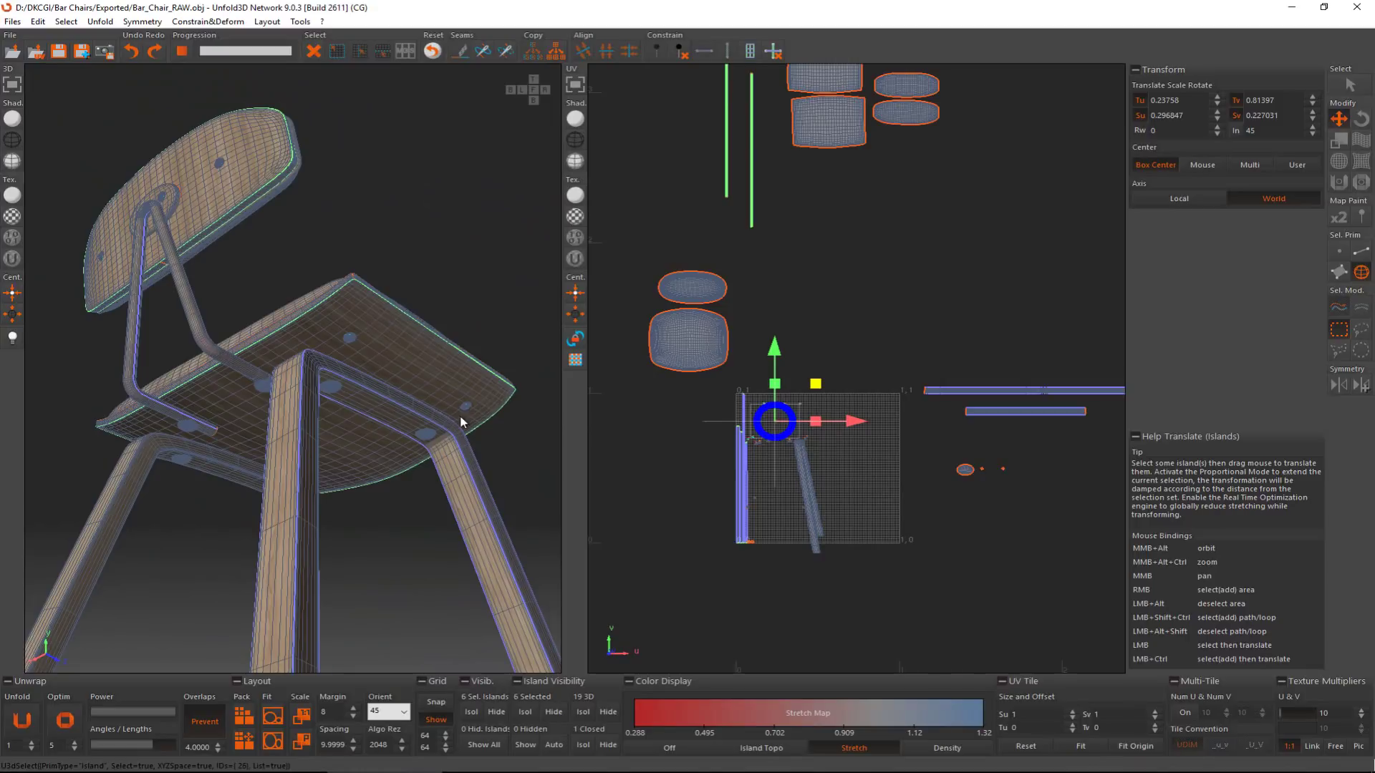
left_click(427, 435, "ctrl")
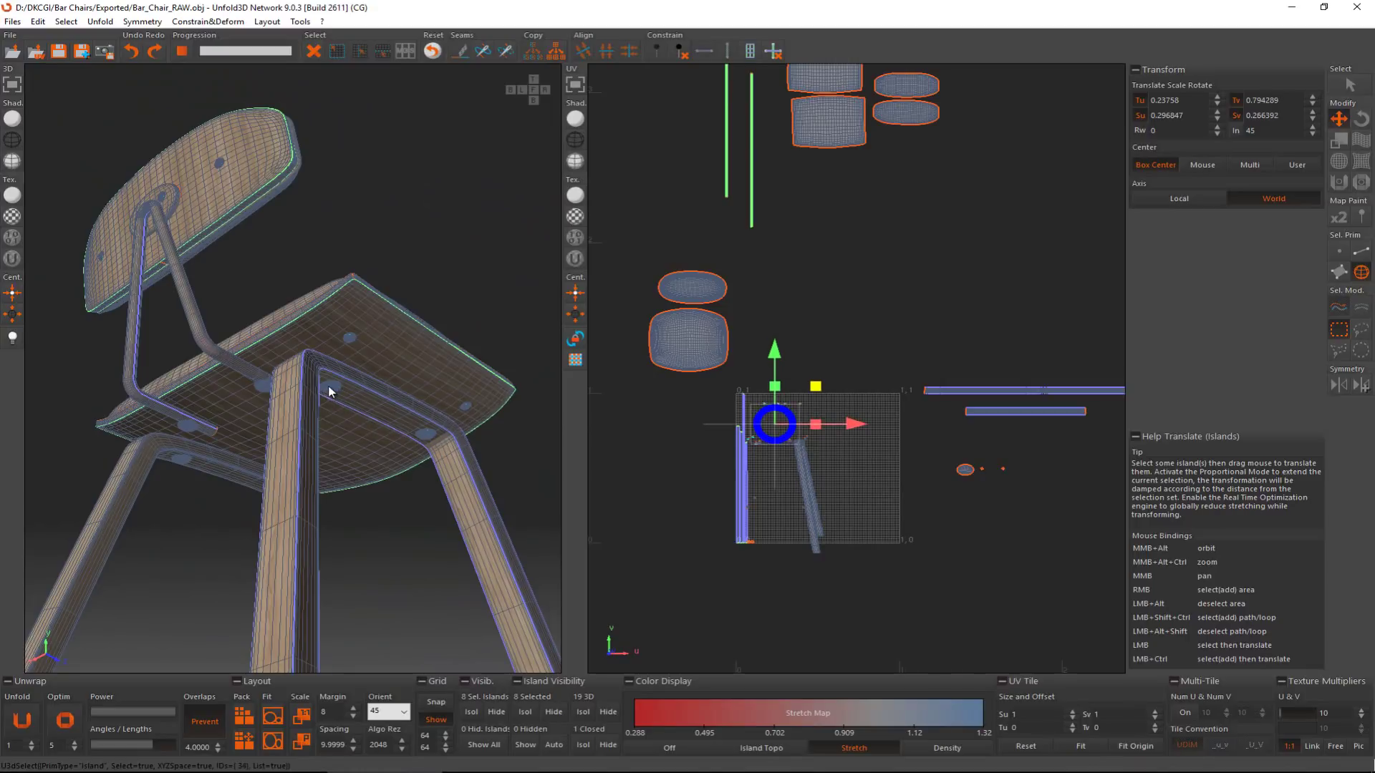
left_click(184, 426, "ctrl")
mouse_move(203, 423)
middle_mouse_down("alt")
mouse_move(236, 415)
mouse_move(181, 471)
mouse_move(358, 468)
mouse_move(218, 409)
middle_mouse_up("alt")
left_click(247, 515, "ctrl")
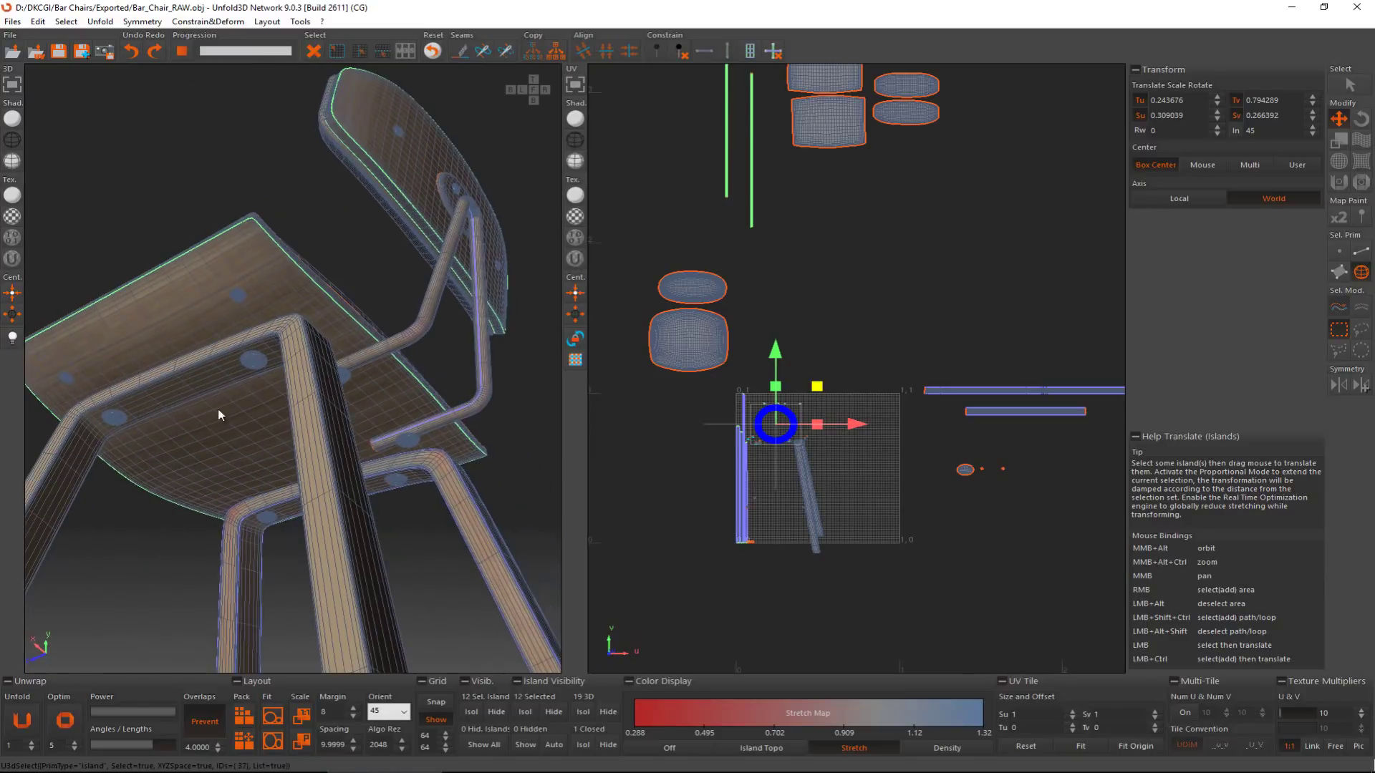
left_click(66, 378, "ctrl")
left_click(239, 293, "ctrl")
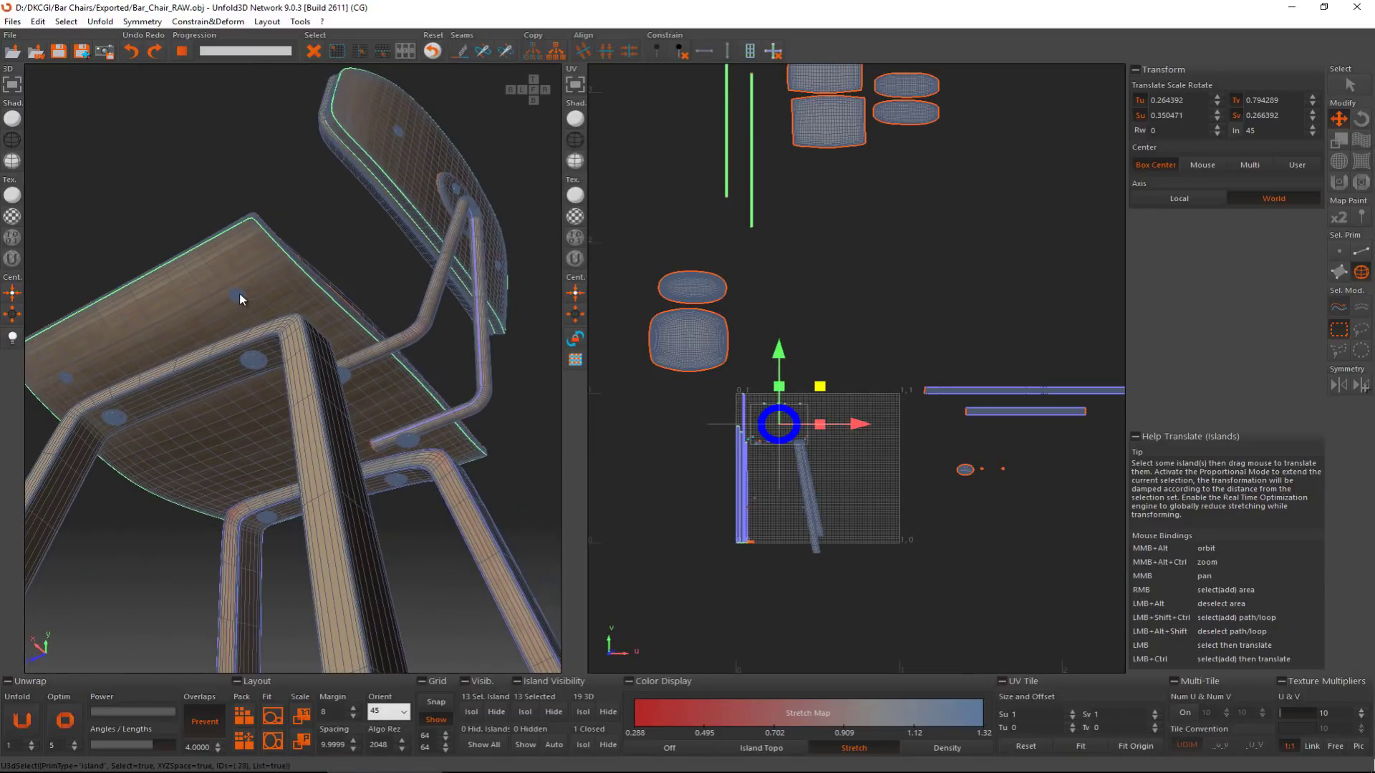
Step: Add the footrest ring's four corner screws at the legs to the selection and isolate all the selected screws
middle_click_drag(270, 431, 227, 402, "alt")
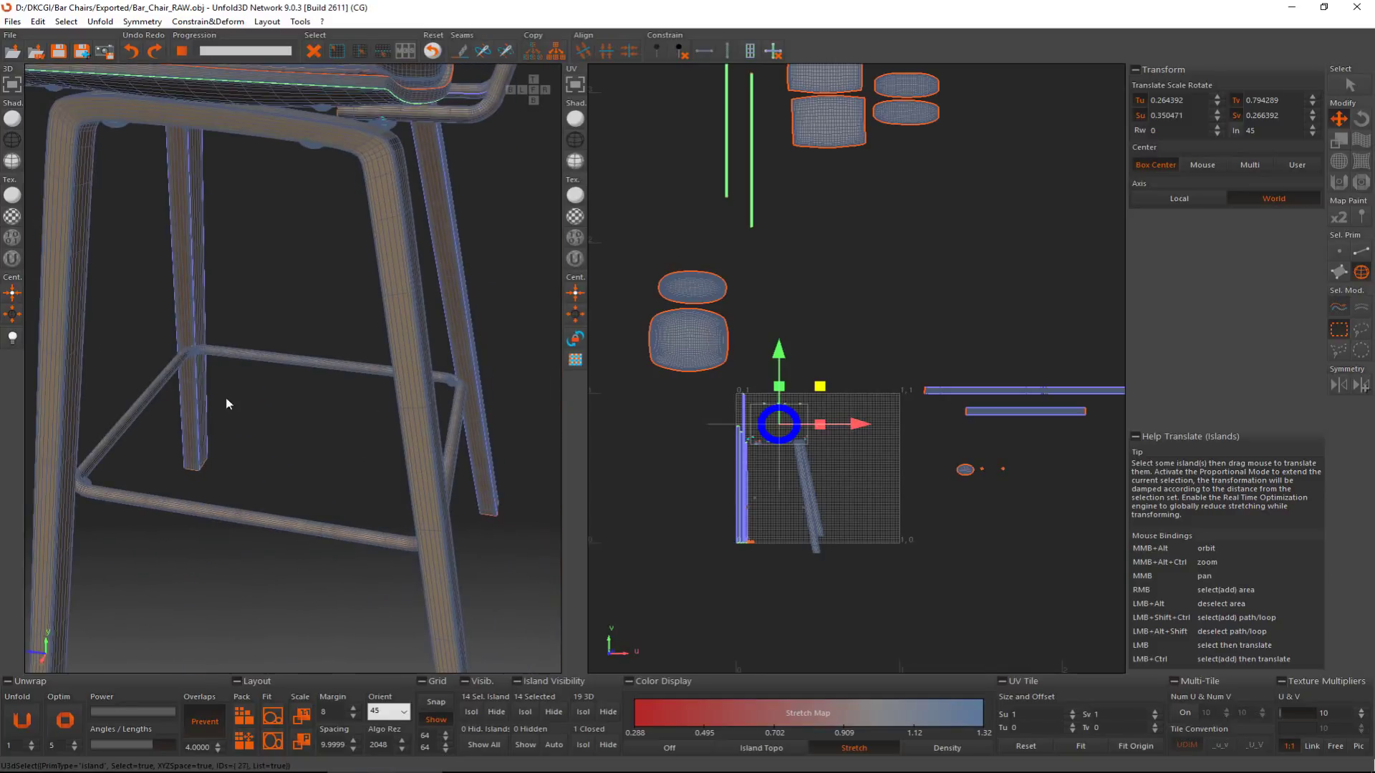
scroll(196, 350, "up", 5)
left_click(196, 351, "ctrl")
middle_click_drag(197, 351, 512, 381, "alt")
middle_click_drag(401, 374, 494, 370, "alt")
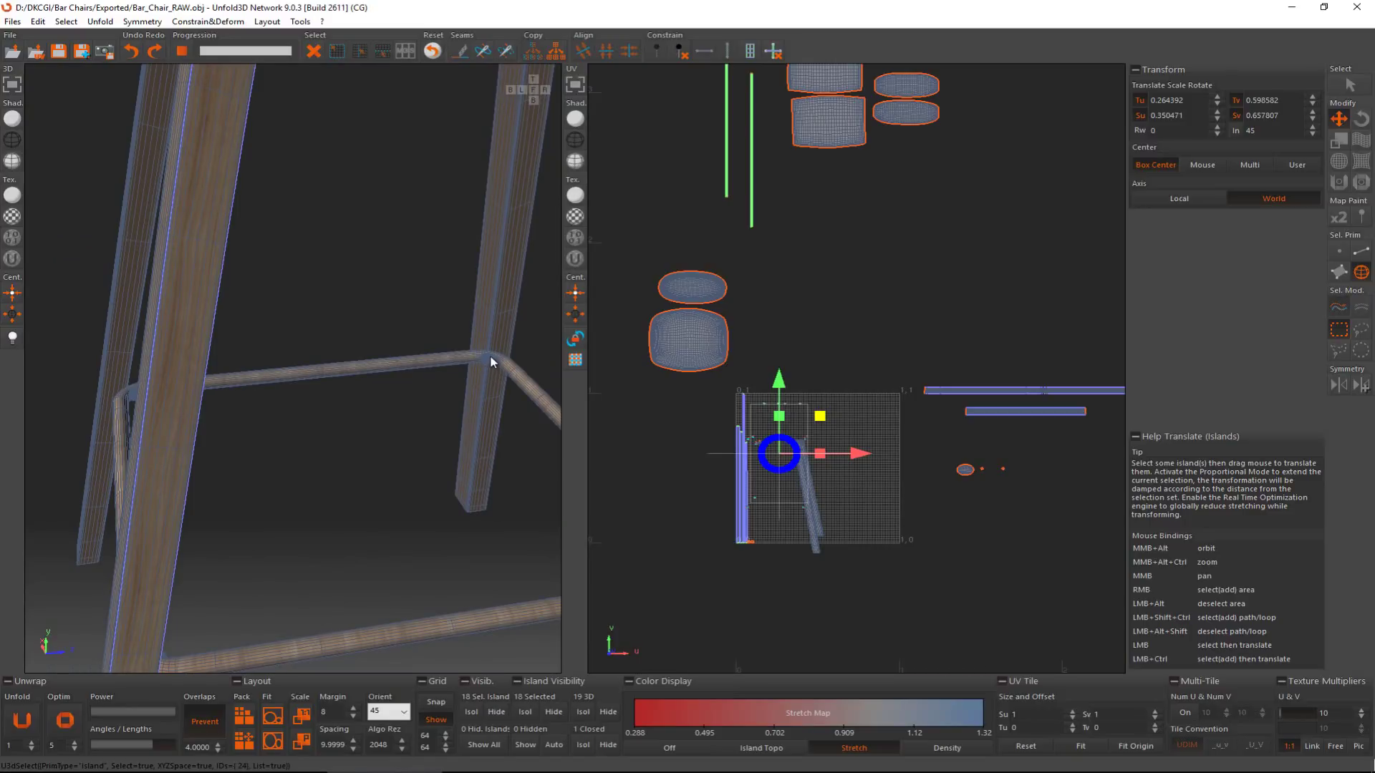
scroll(491, 362, "up", 5)
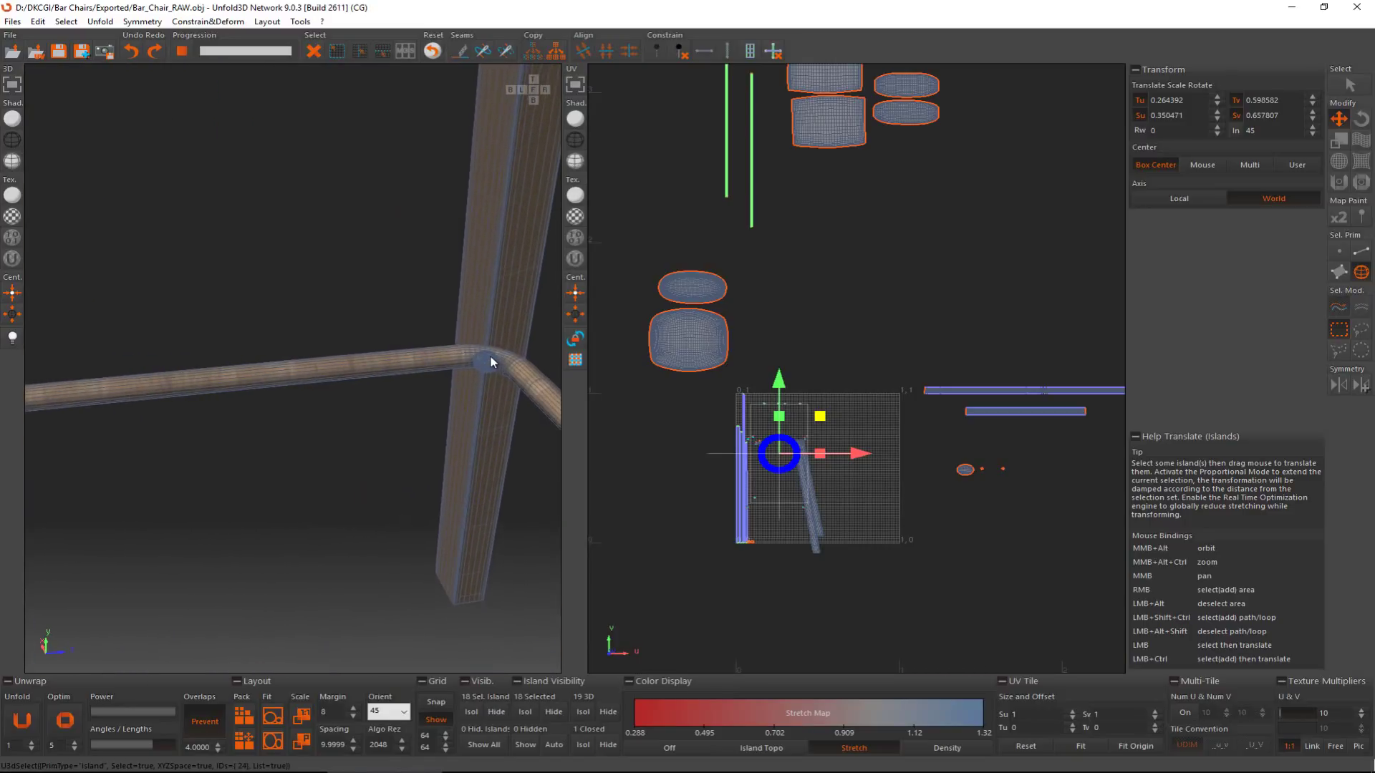
scroll(491, 361, "down", 4)
middle_click_drag(472, 372, 282, 352, "alt")
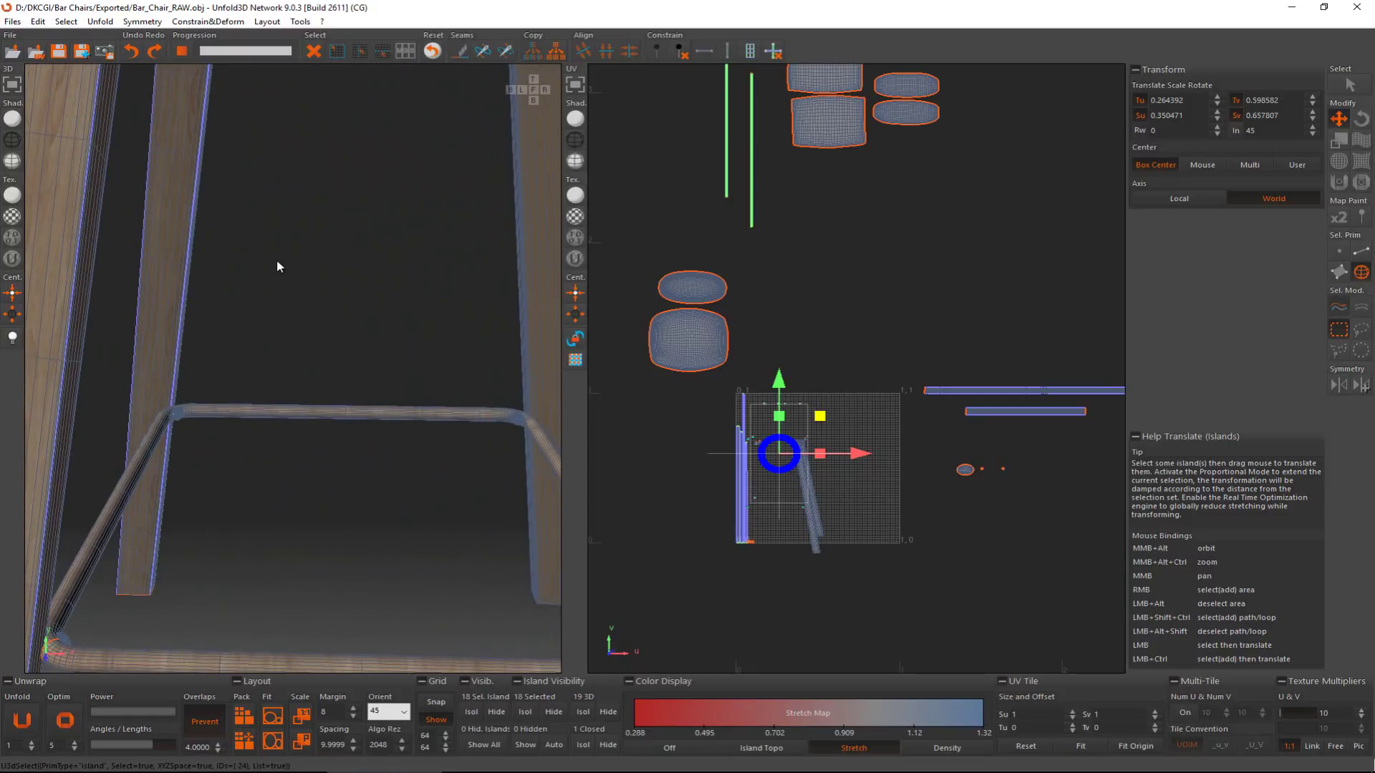
middle_click_drag(276, 267, 293, 330, "alt")
middle_click_drag(320, 199, 521, 613, "alt")
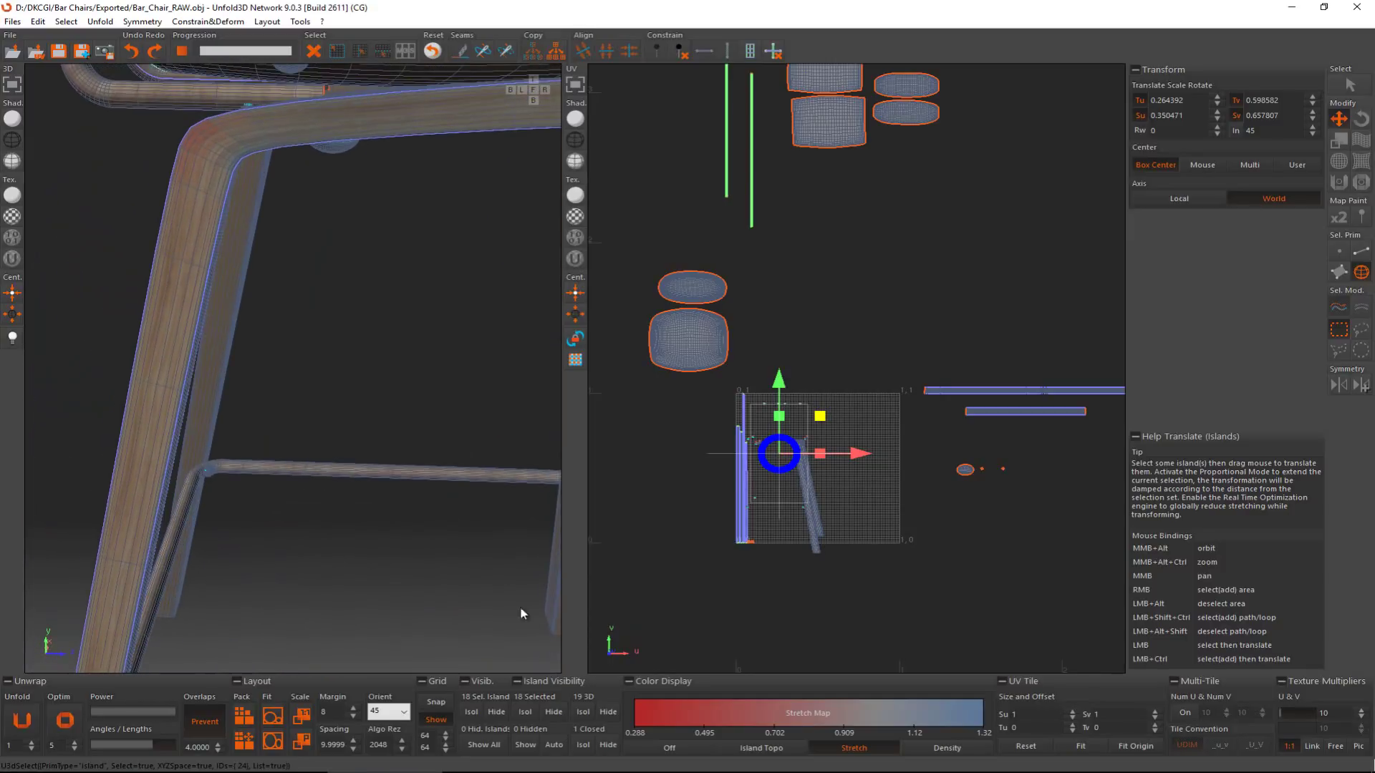
left_click(531, 714)
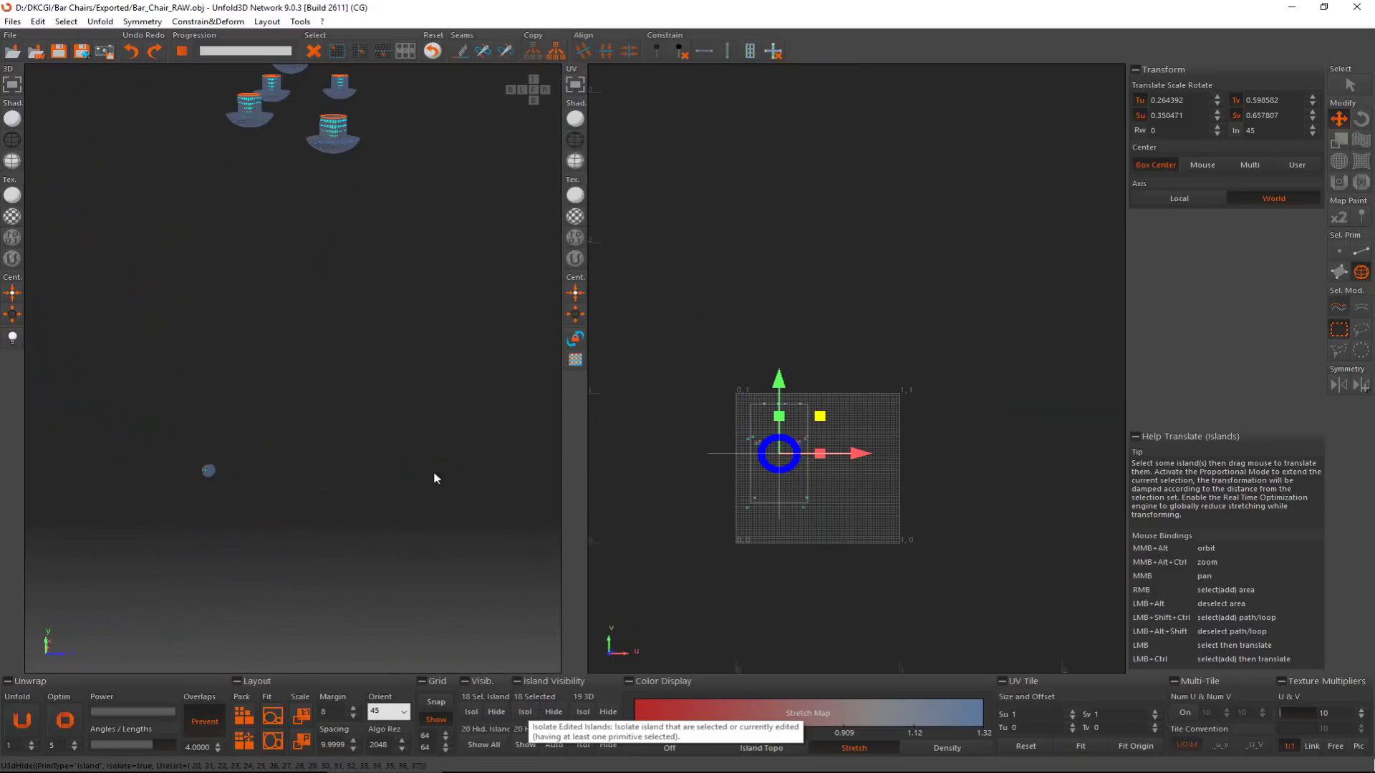
Step: Cut a seam along the edge loop around the head rim of one backrest screw
middle_click_drag(340, 264, 333, 409, "alt")
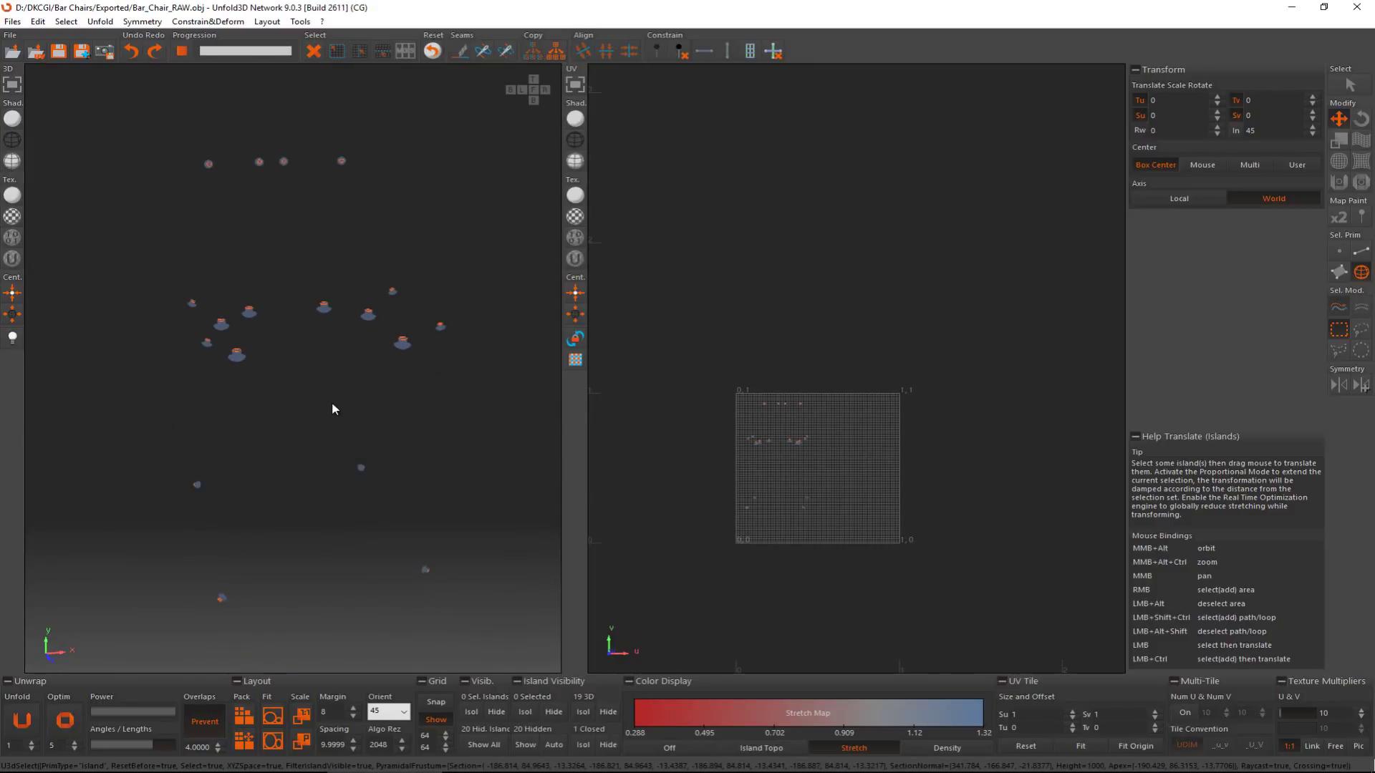
middle_click_drag(236, 197, 276, 268, "alt")
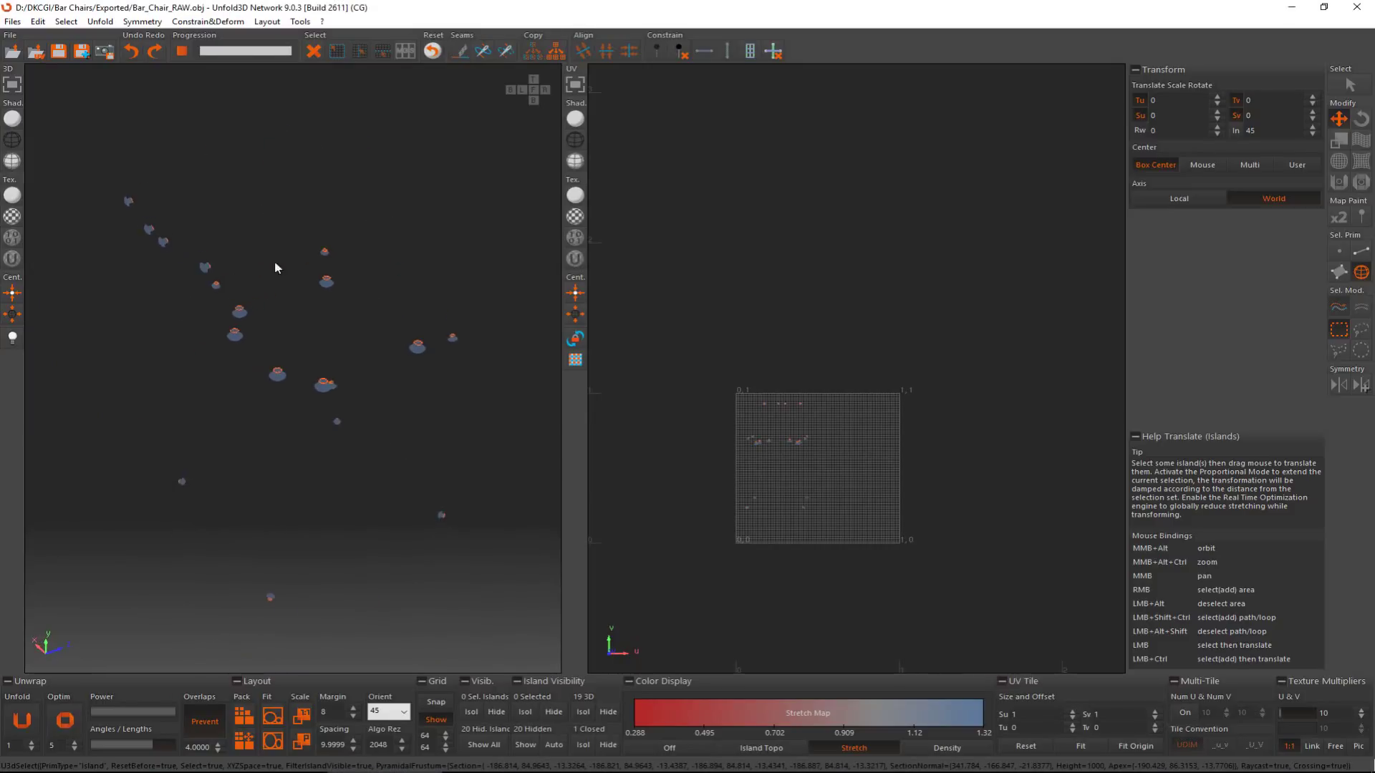
scroll(205, 252, "up", 10)
left_click(226, 333)
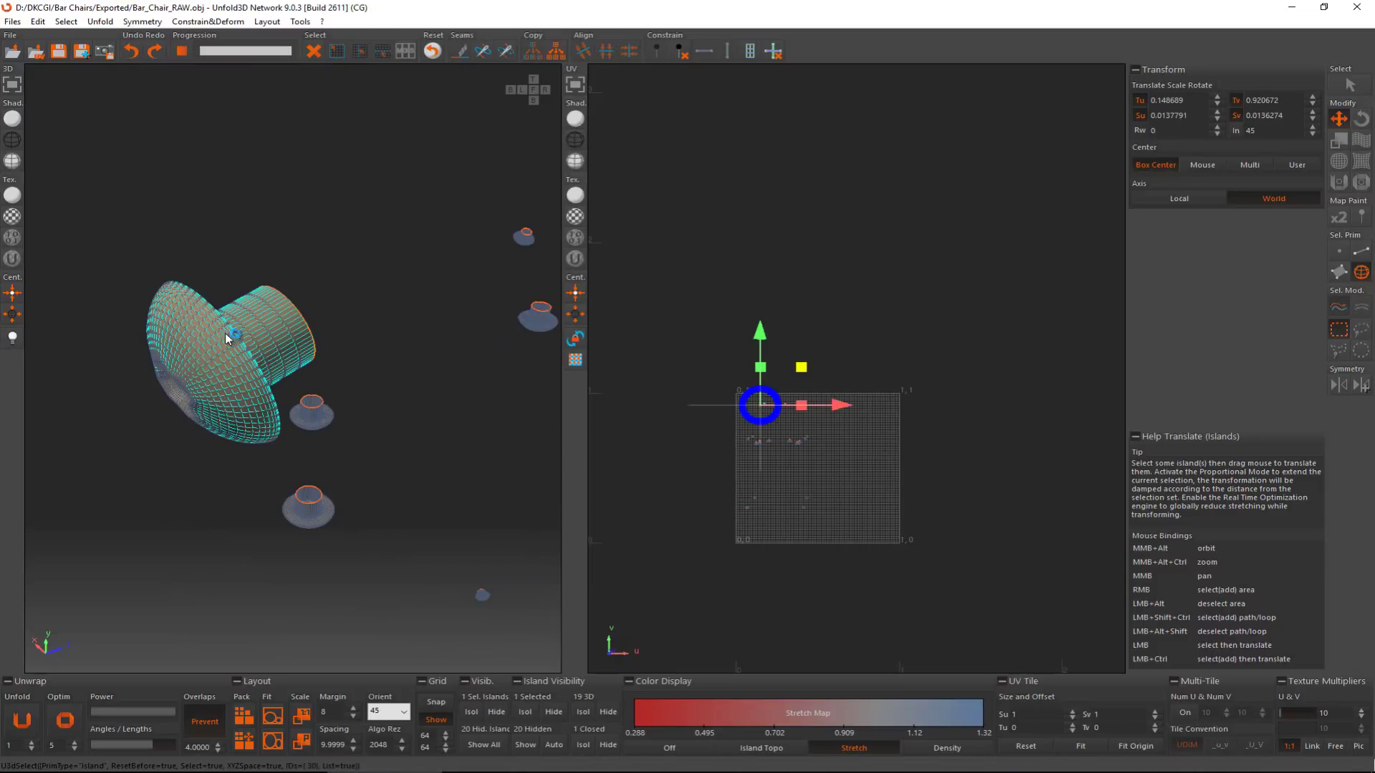
key("F2")
left_click(238, 335)
mouse_move(231, 337)
middle_mouse_down("alt")
mouse_move(208, 341)
mouse_move(237, 337)
mouse_move(190, 212)
mouse_move(279, 193)
mouse_move(325, 317)
mouse_move(316, 430)
mouse_move(301, 427)
mouse_move(334, 372)
mouse_move(184, 384)
mouse_move(239, 359)
middle_mouse_up("alt")
scroll(240, 359, "up", 10)
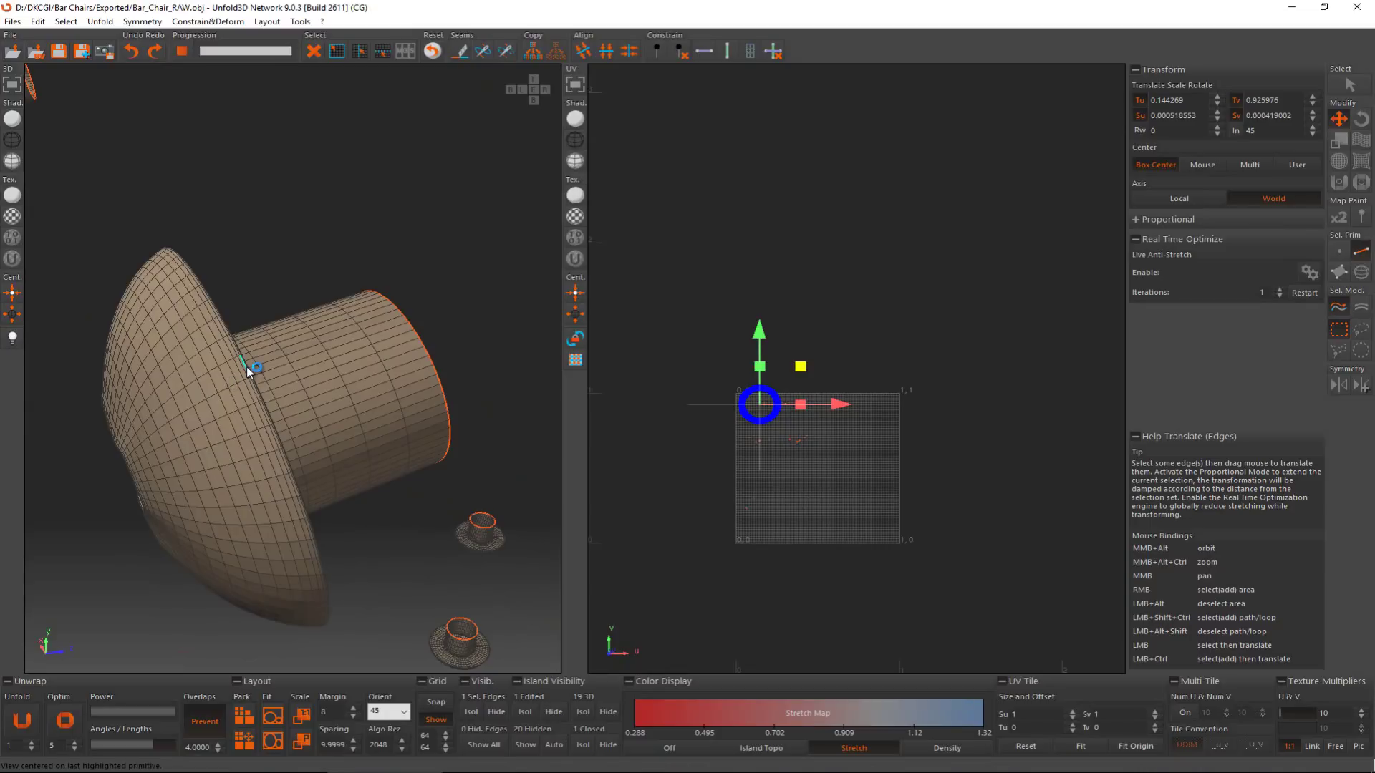
double_click(246, 367)
Step: Cut a lengthwise seam along the shank of the same backrest screw
left_click(305, 352)
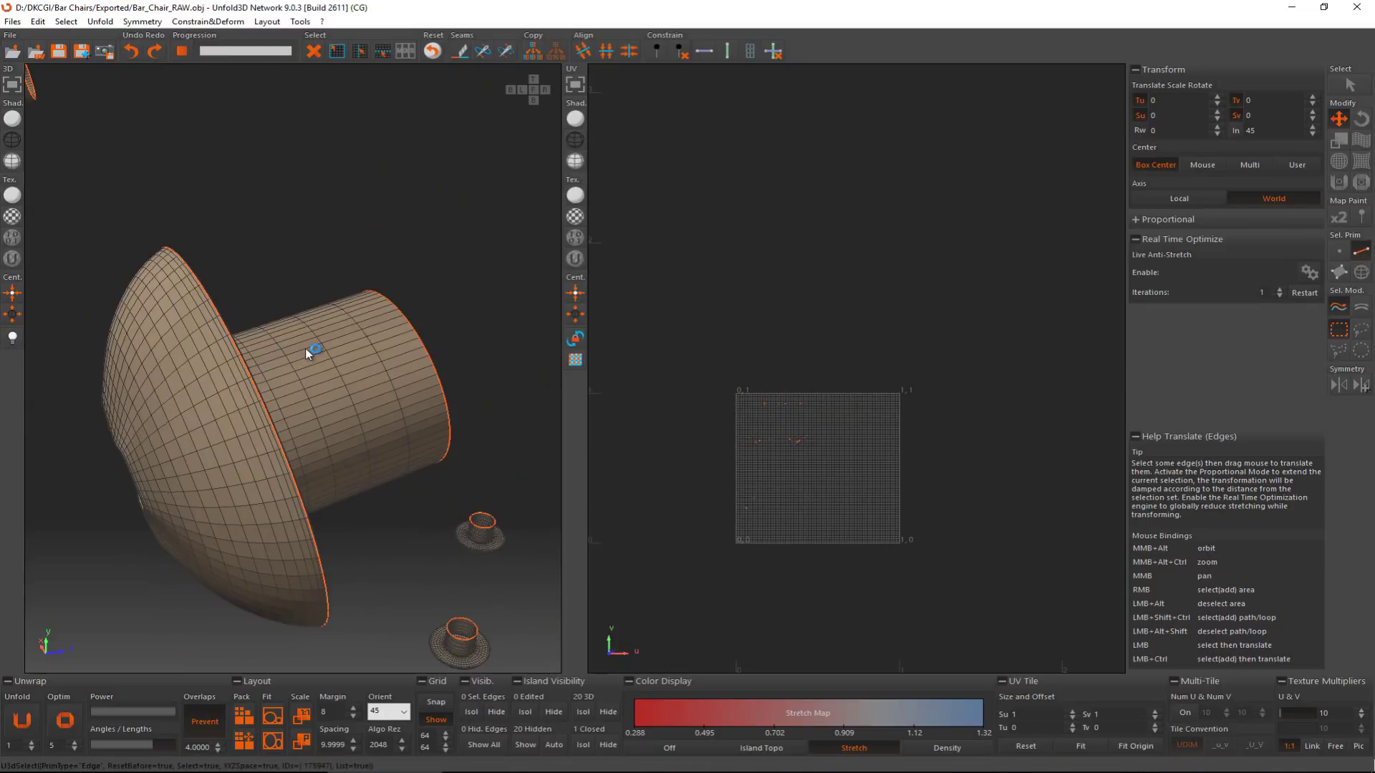
double_click(305, 349)
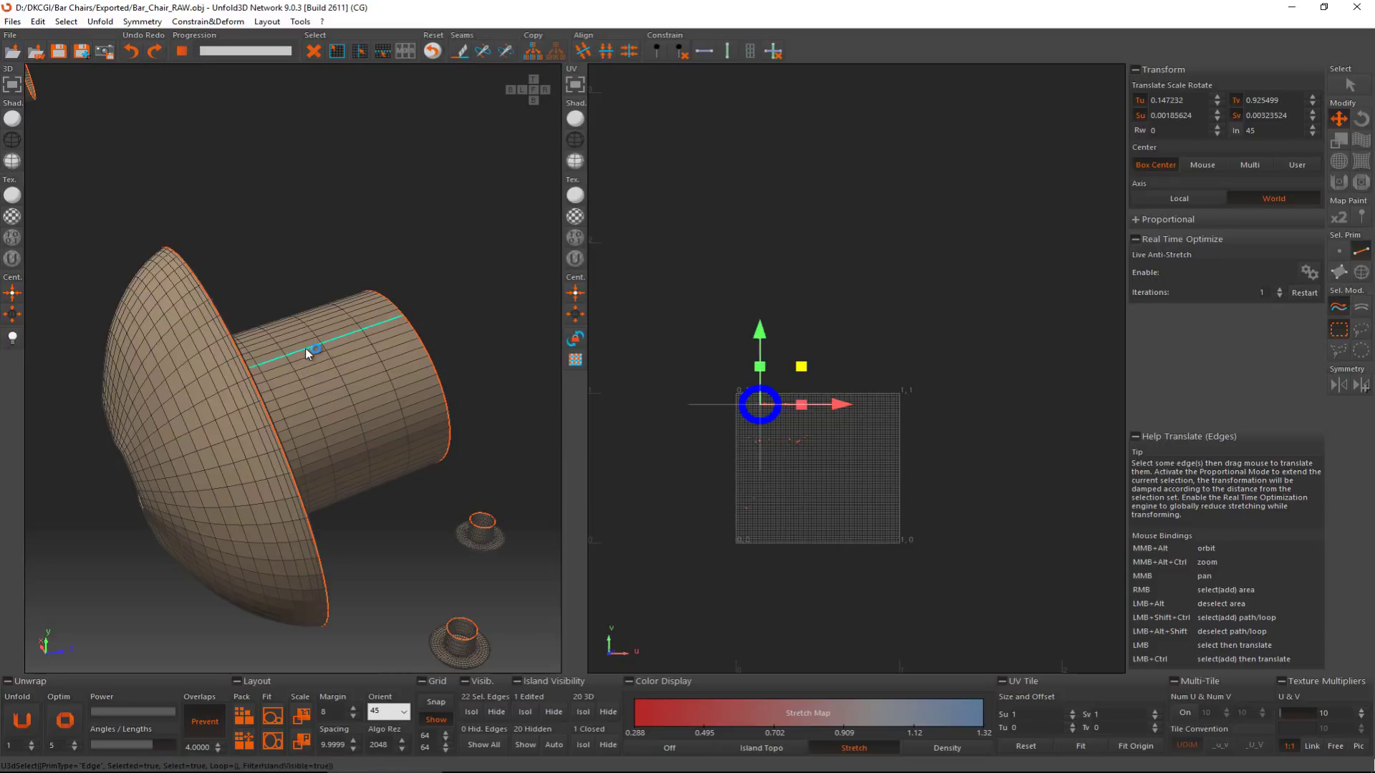
key("c")
scroll(305, 349, "down", 3)
scroll(305, 350, "down", 2)
middle_click_drag(305, 350, 282, 353, "alt")
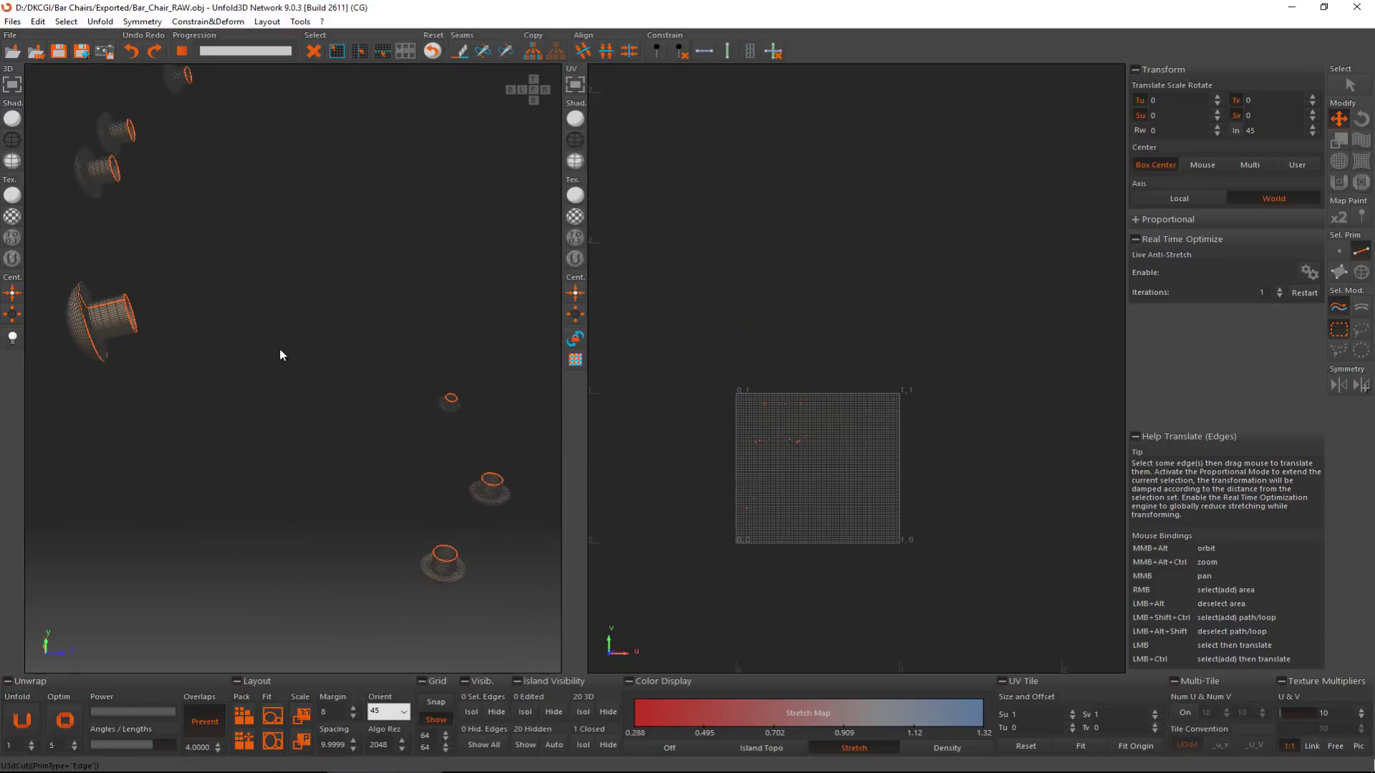
middle_click_drag(131, 191, 169, 192, "alt")
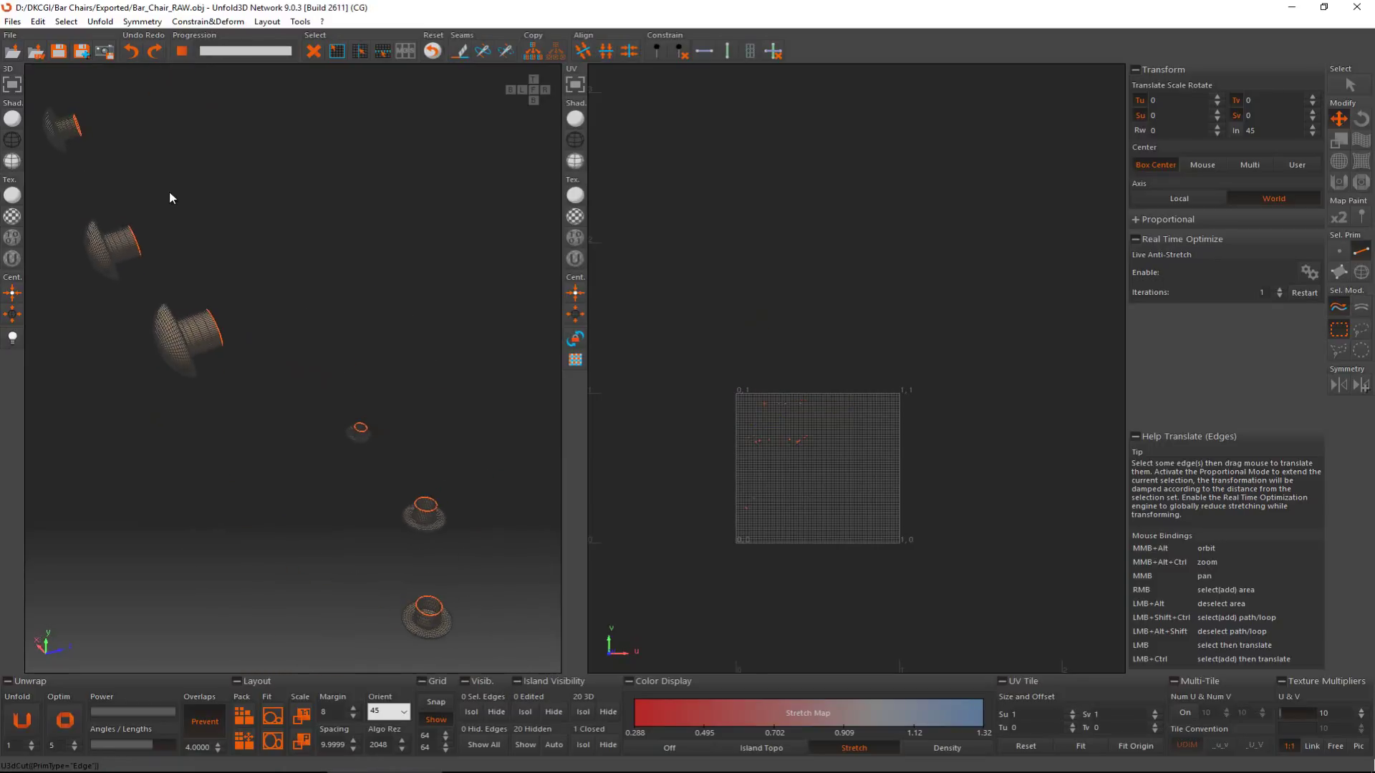
Step: Cut seams around the head rim and lengthwise along the shank of the second backrest screw
scroll(171, 195, "up", 4)
left_click(202, 333)
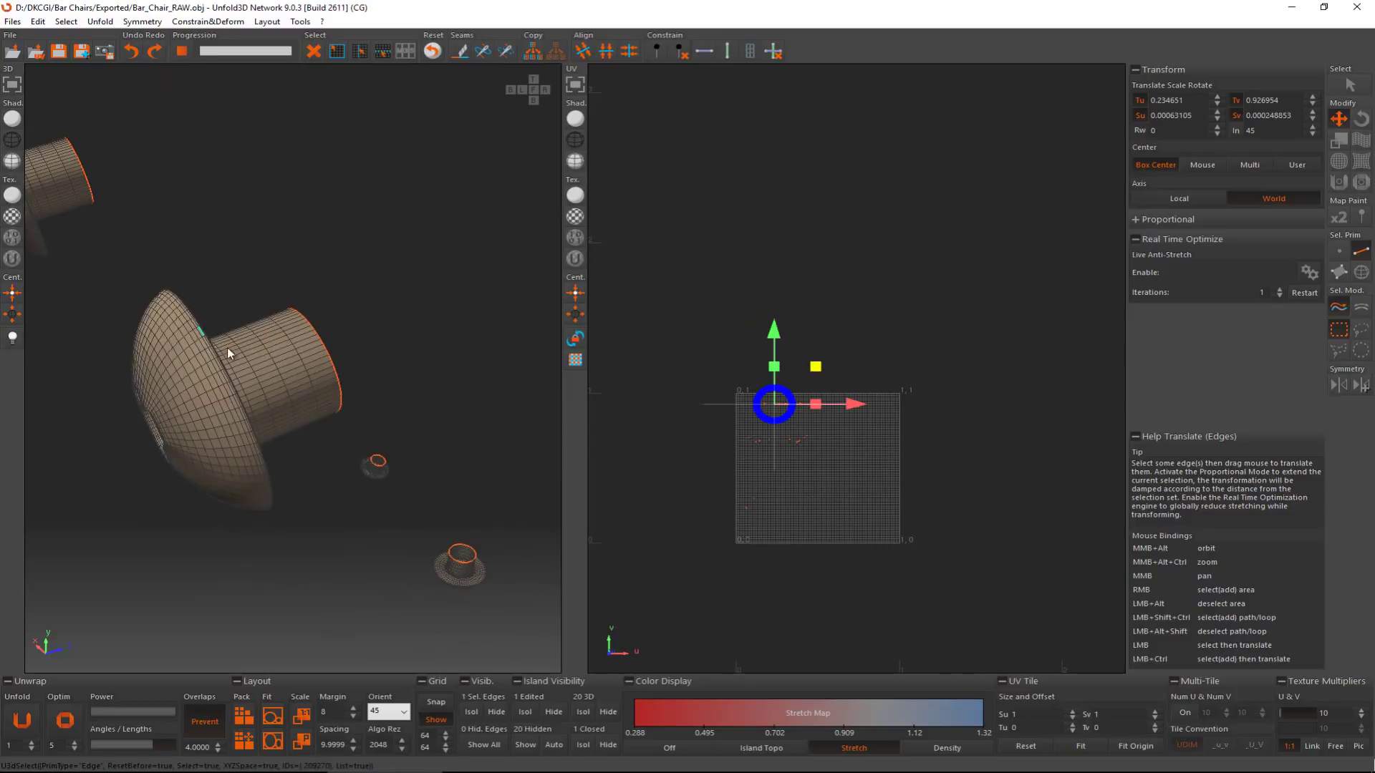
key("c")
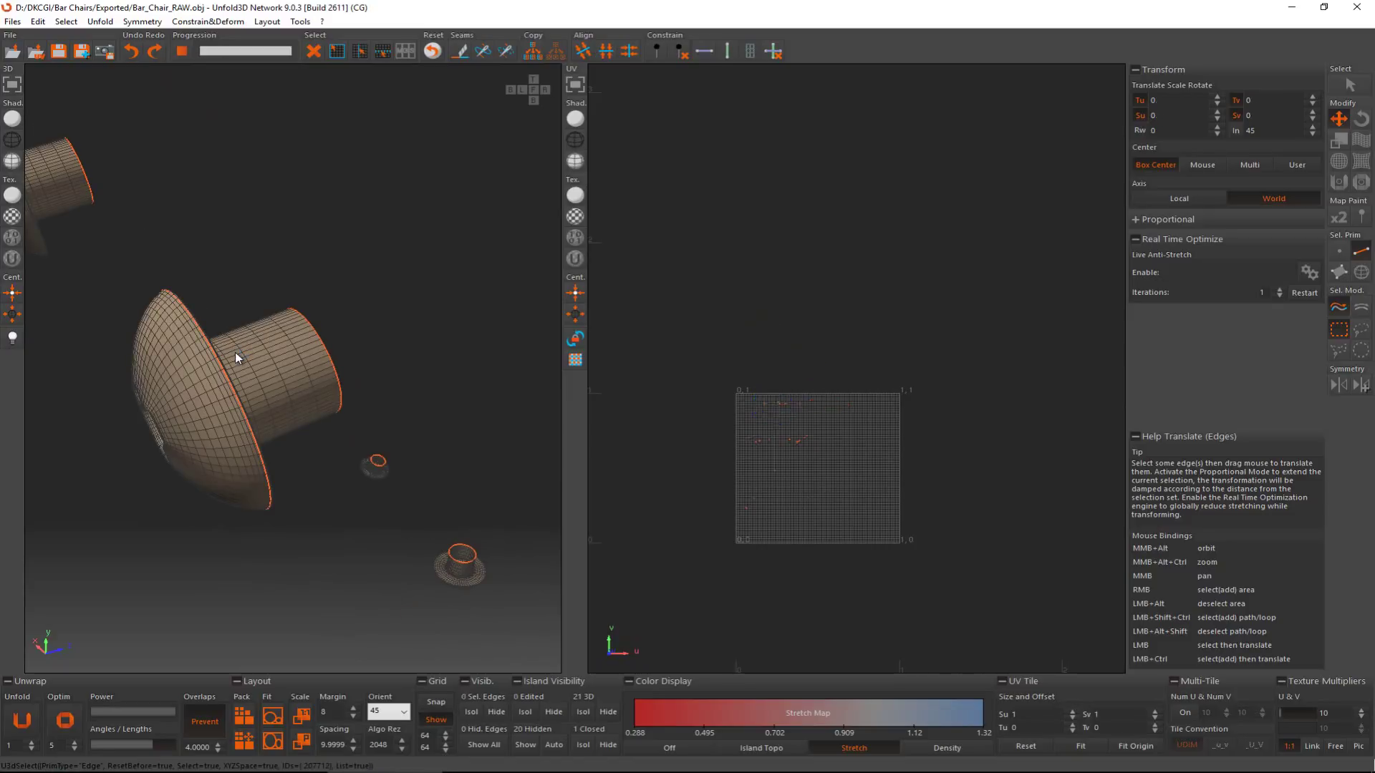
left_click(235, 352)
double_click(235, 352)
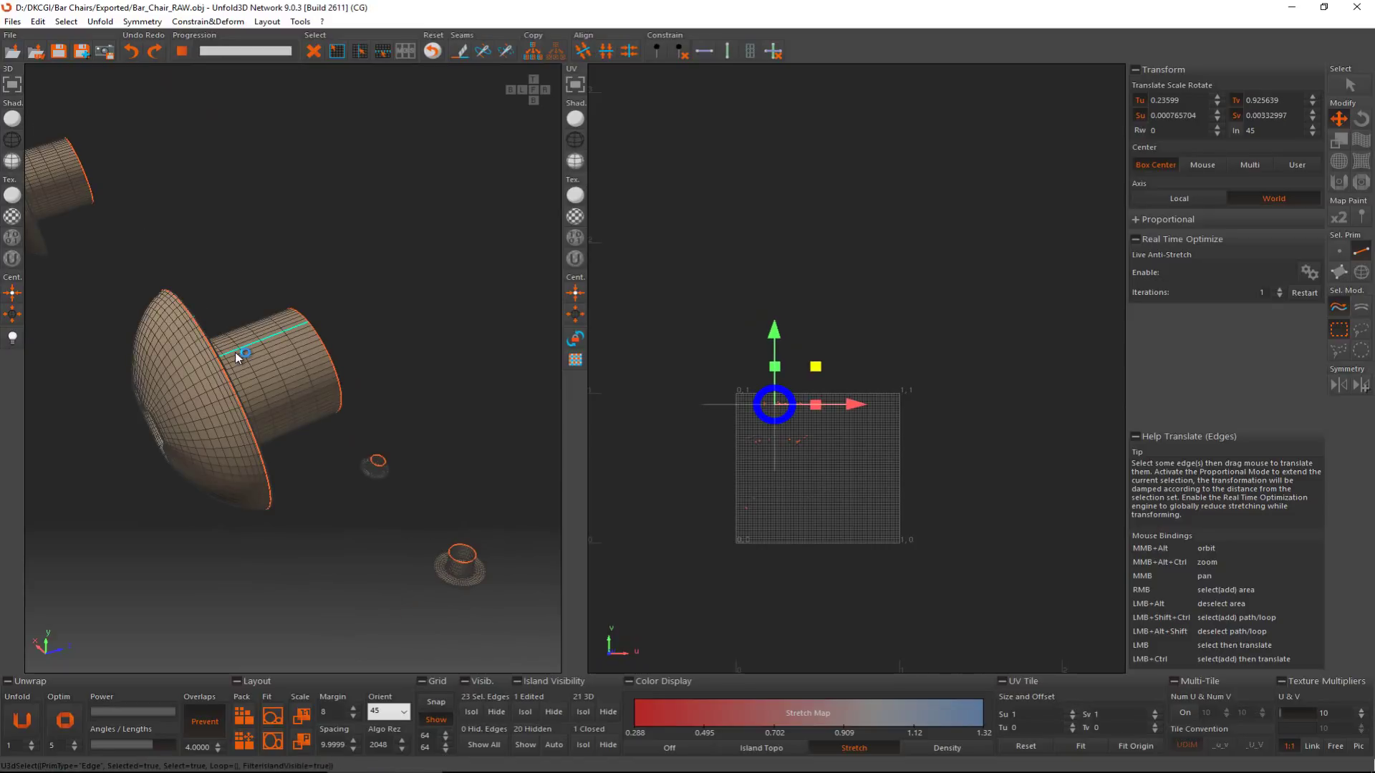
key("c")
Step: Cut a seam along the edge loop around the head rim of the third backrest screw
scroll(236, 358, "up", 5)
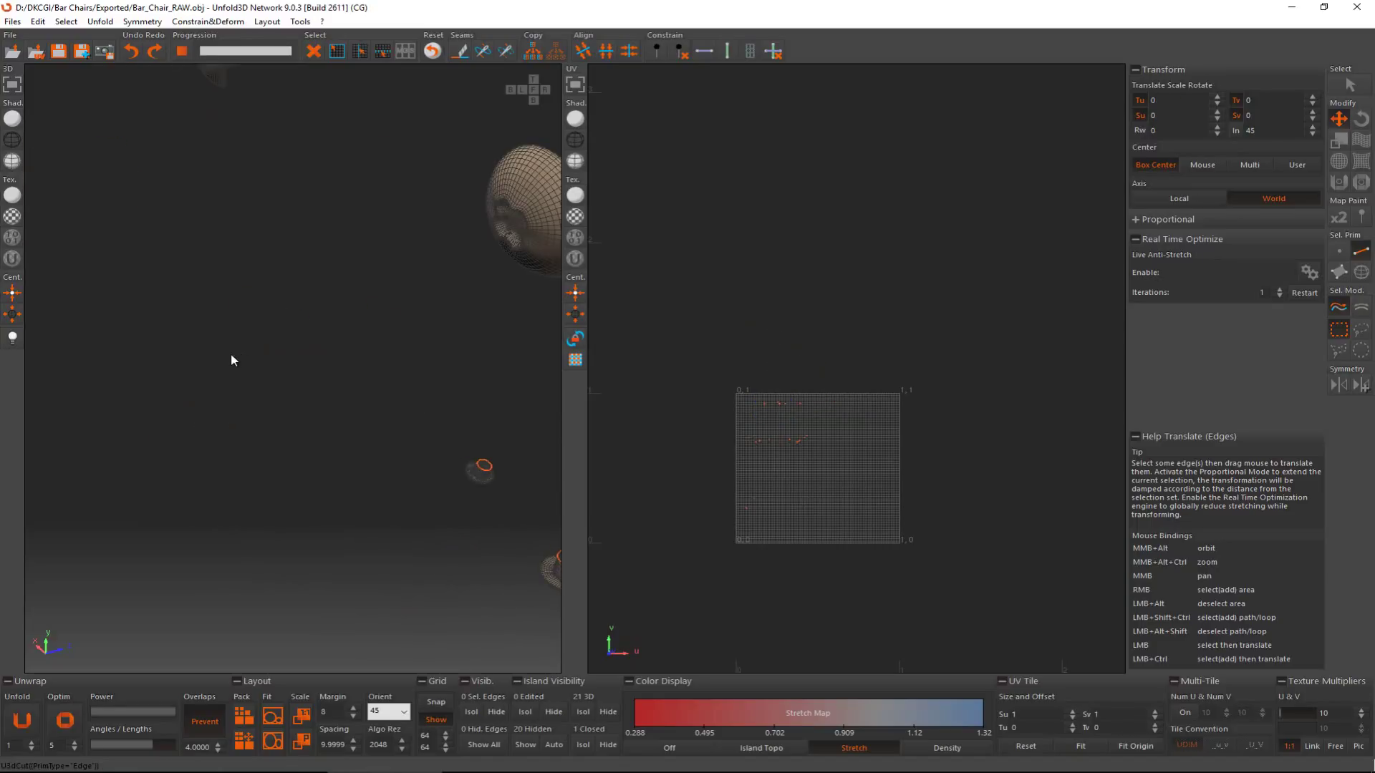
scroll(204, 355, "down", 5)
scroll(319, 221, "up", 5)
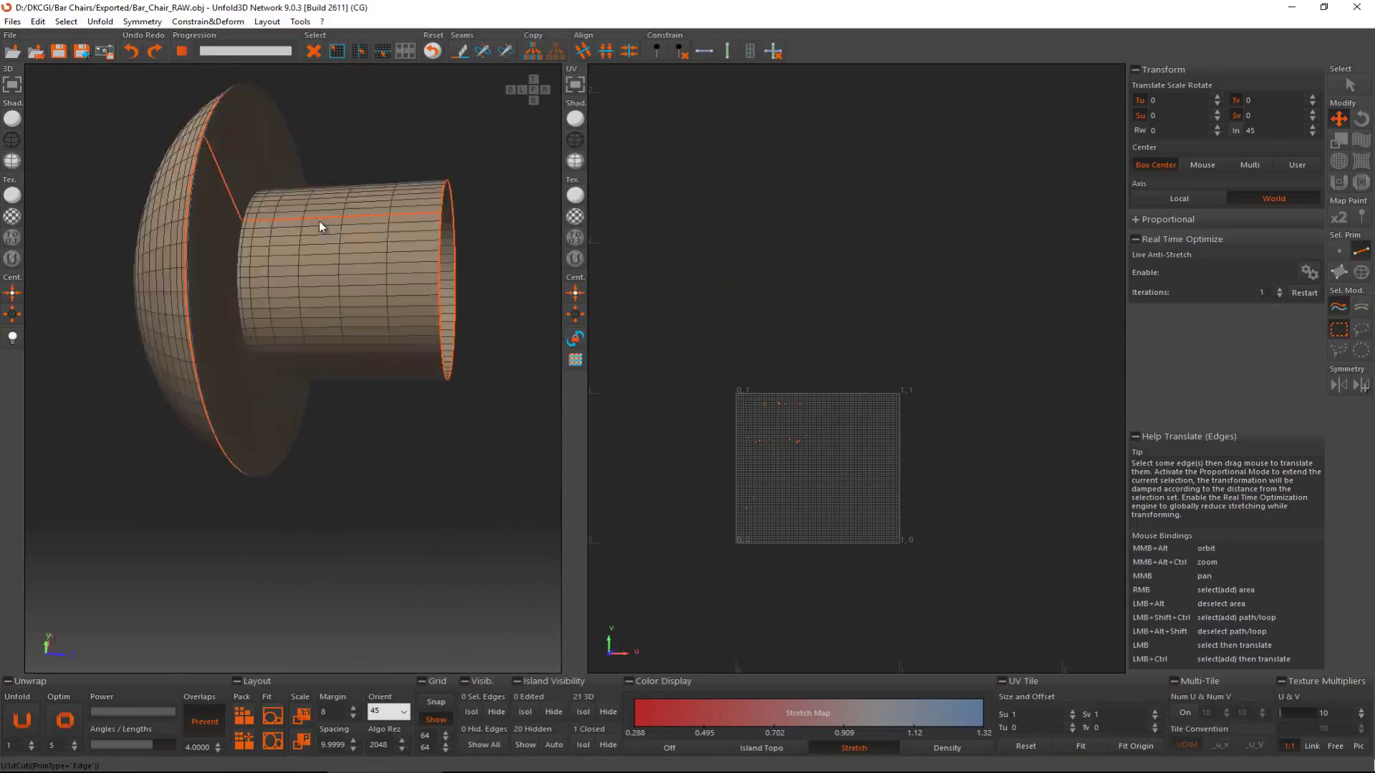
scroll(303, 229, "up", 4)
scroll(301, 234, "down", 3)
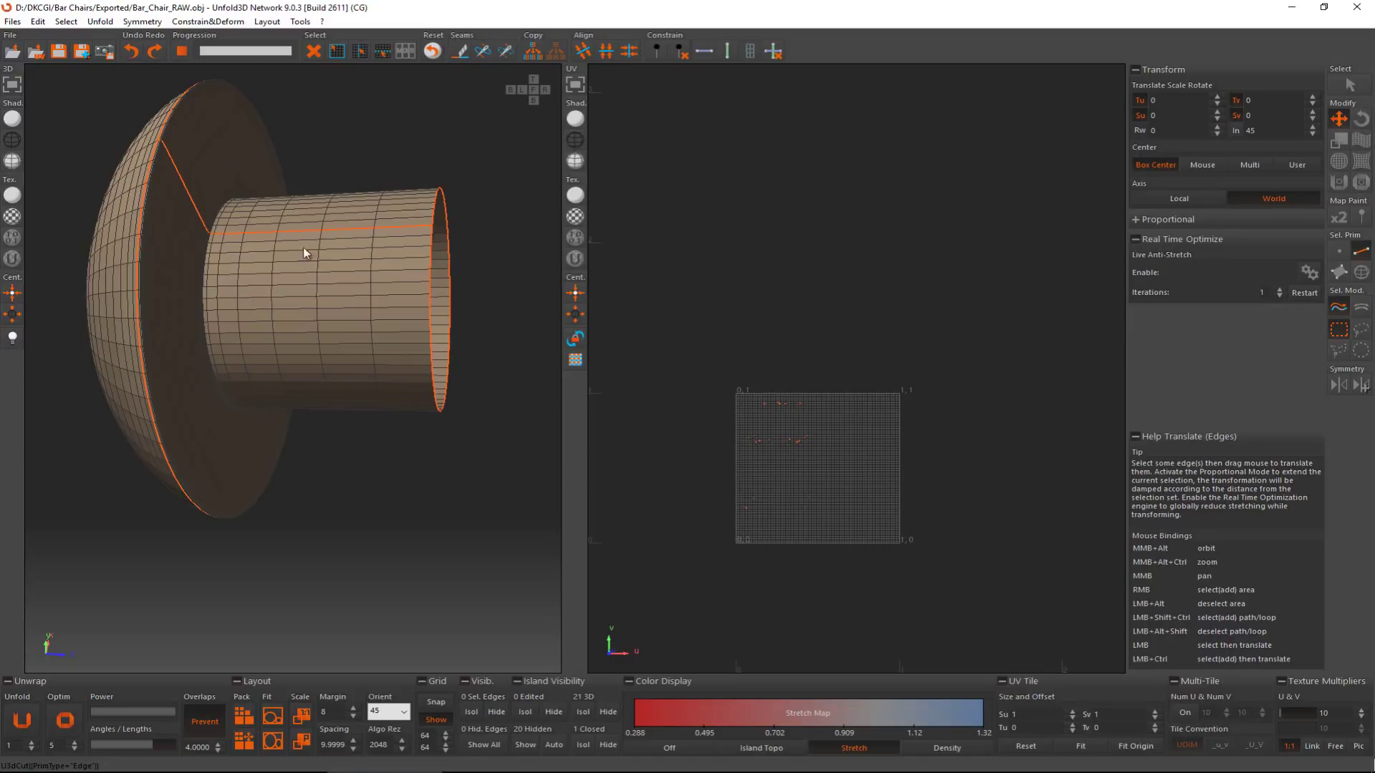
scroll(275, 186, "down", 6)
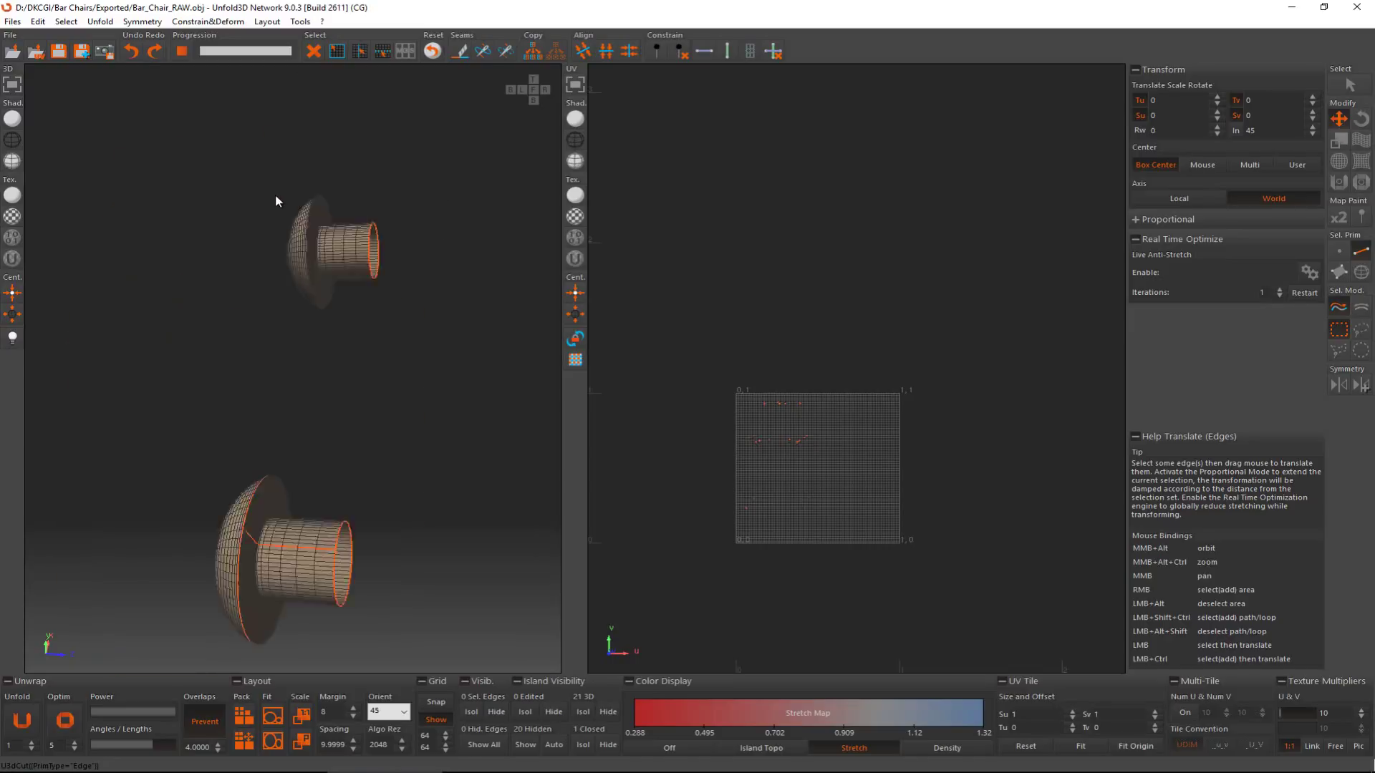
scroll(279, 379, "up", 6)
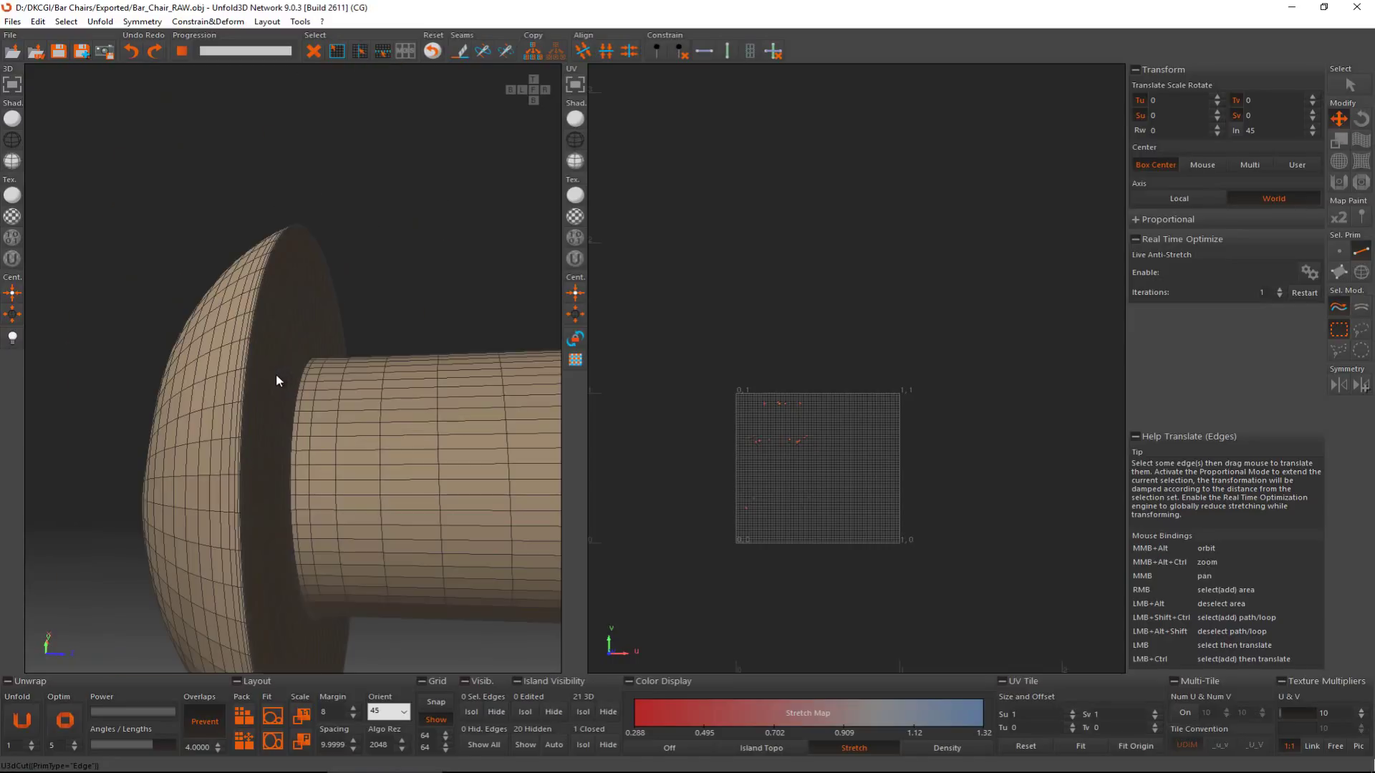
left_click(244, 379)
double_click(247, 377)
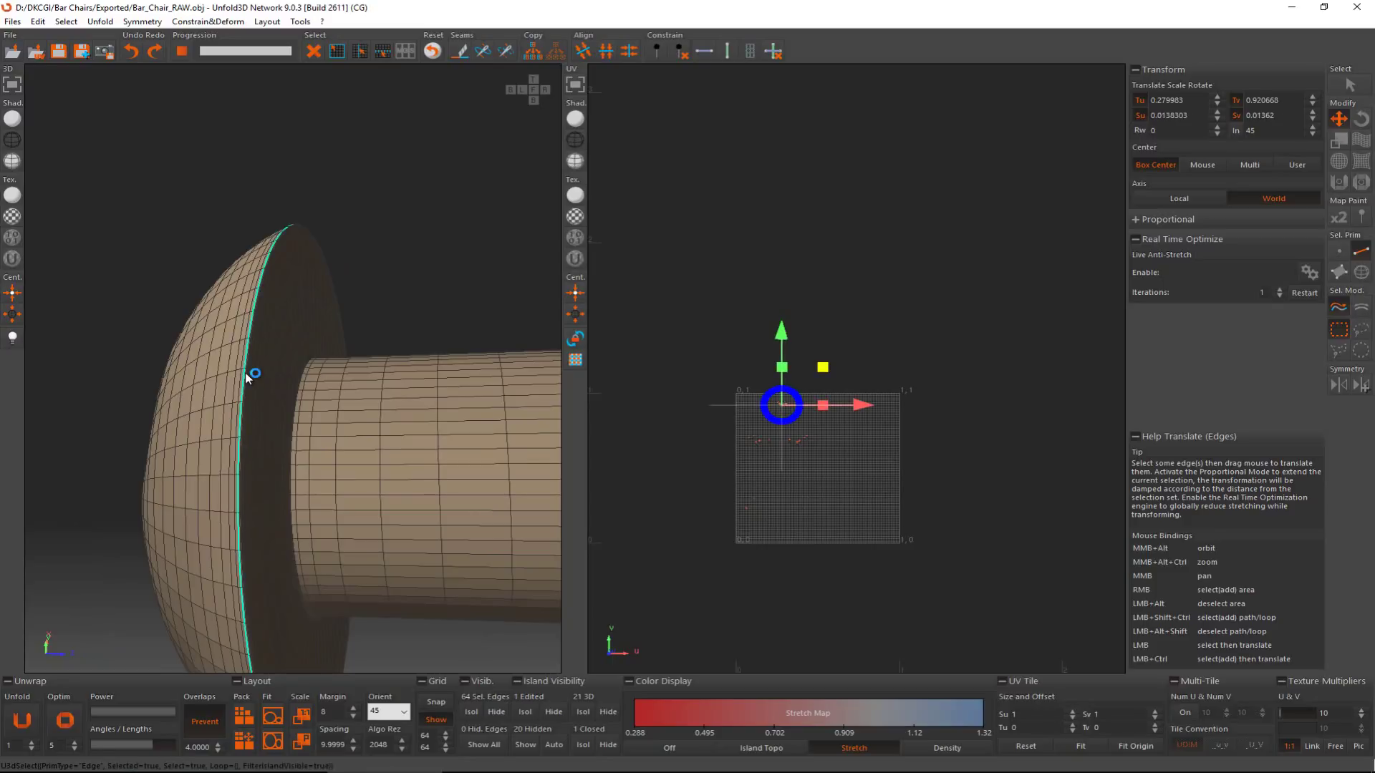
key("c")
Step: Cut a lengthwise seam along the shank of the third backrest screw
left_click(324, 427)
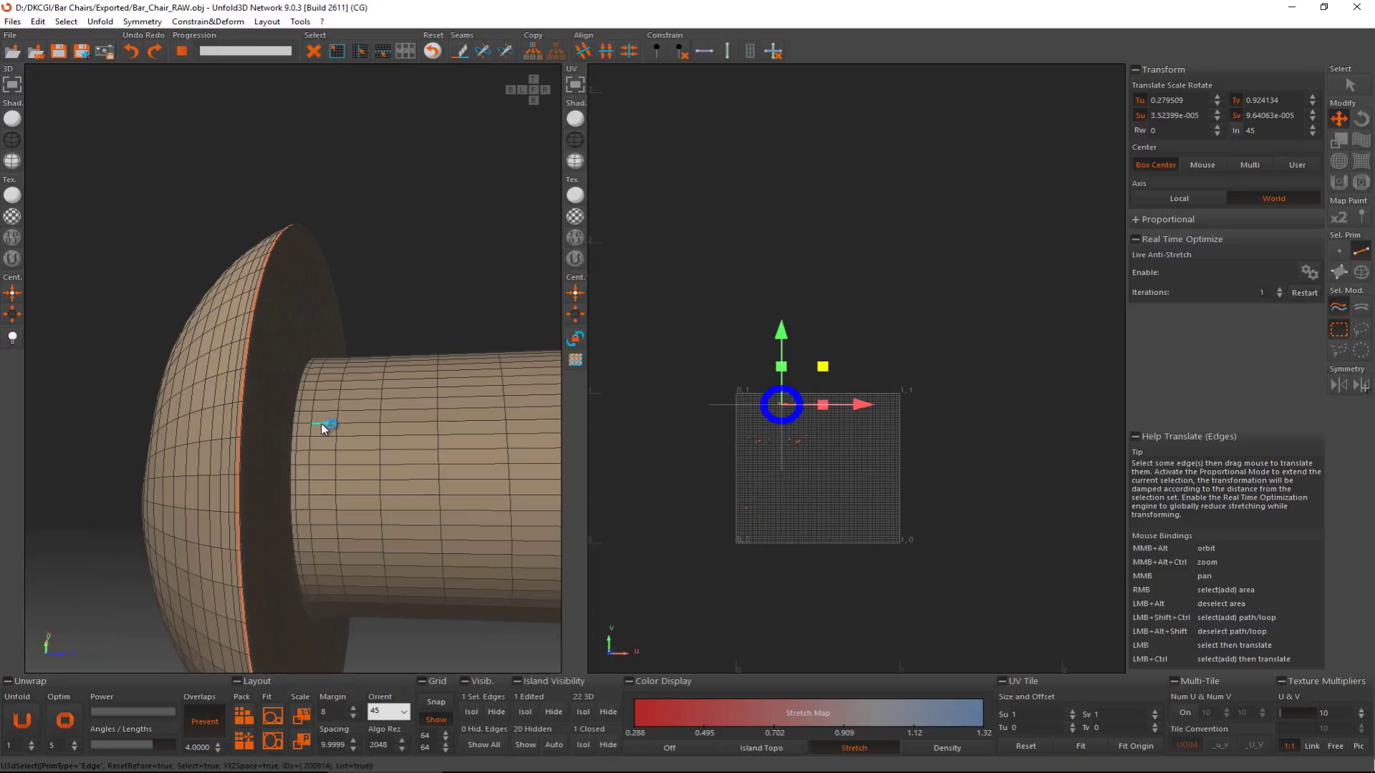
double_click(323, 427)
key("c")
Step: Cut seams around the head rim and lengthwise along the shank of the last backrest screw
scroll(329, 322, "down", 5)
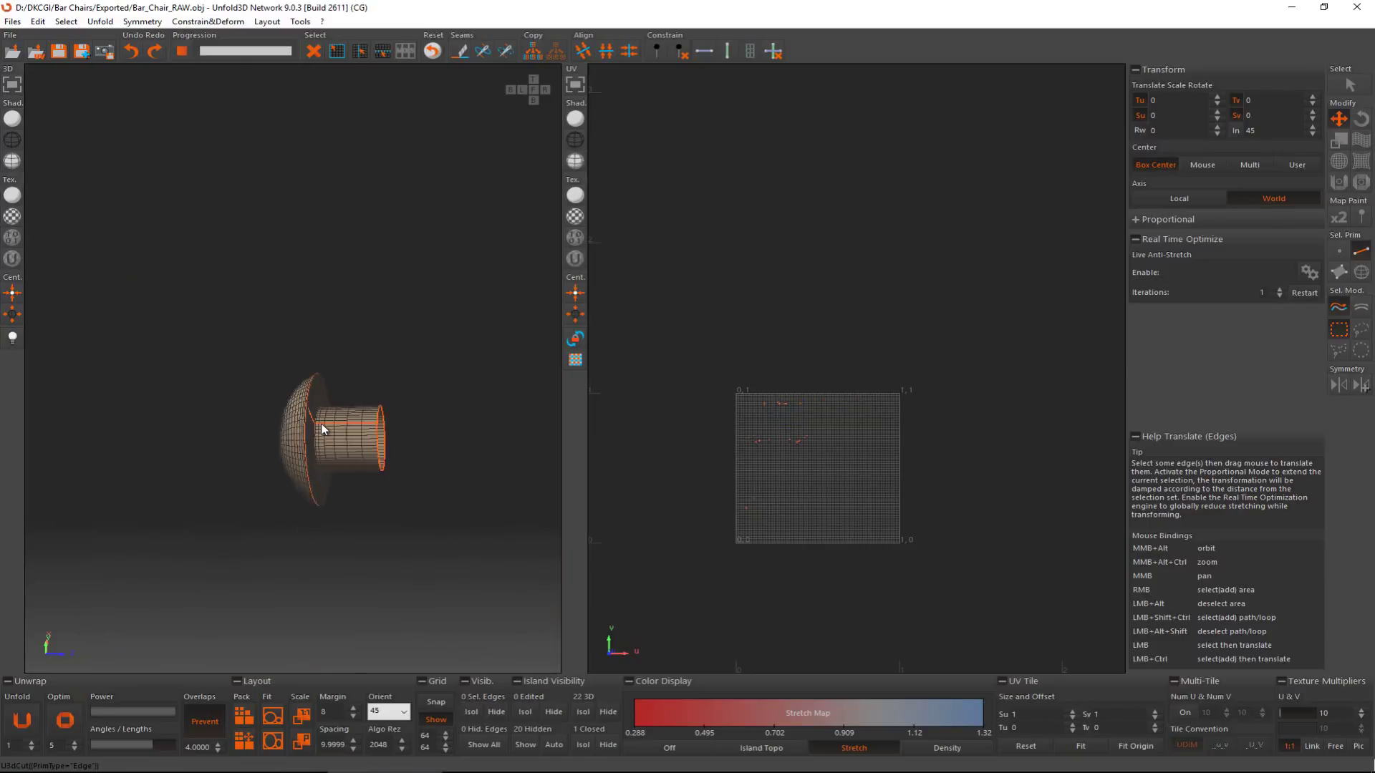
scroll(316, 357, "up", 6)
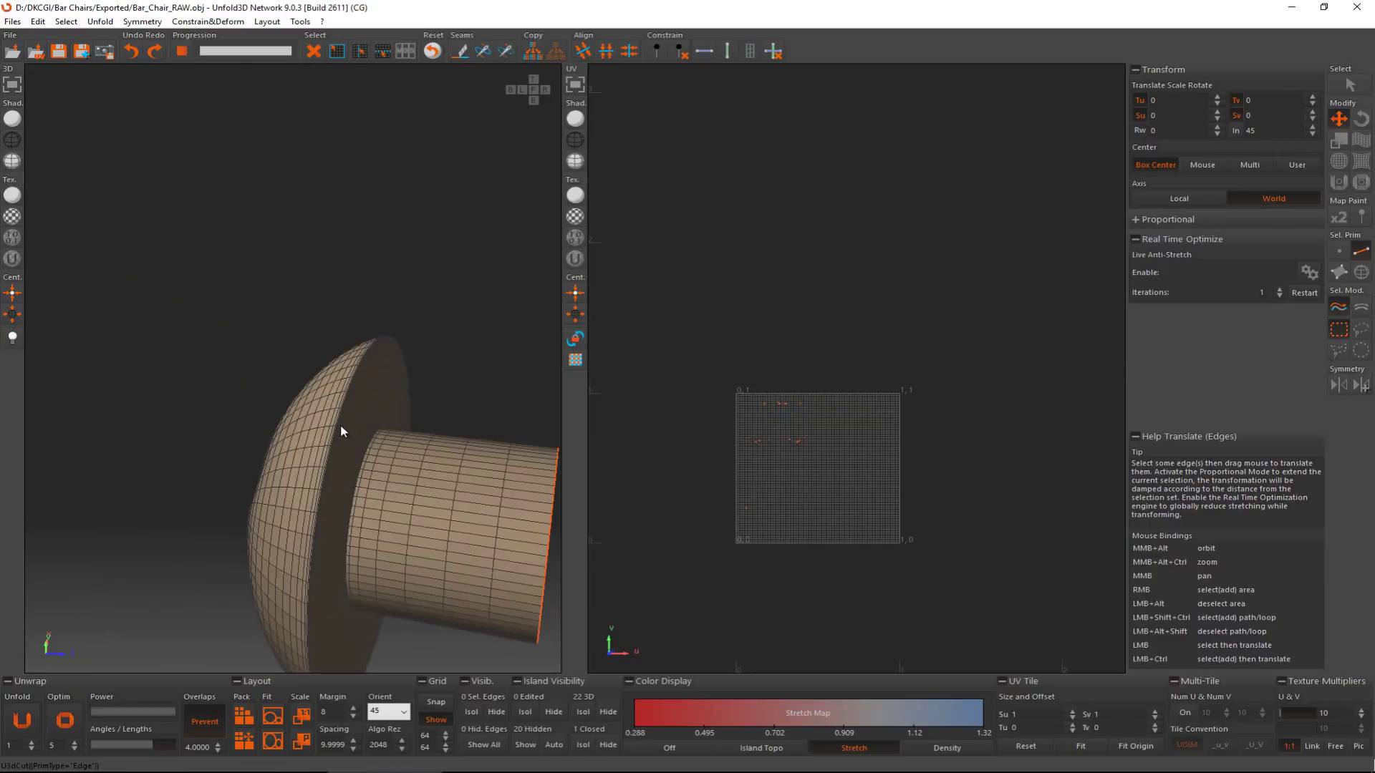
left_click(338, 429)
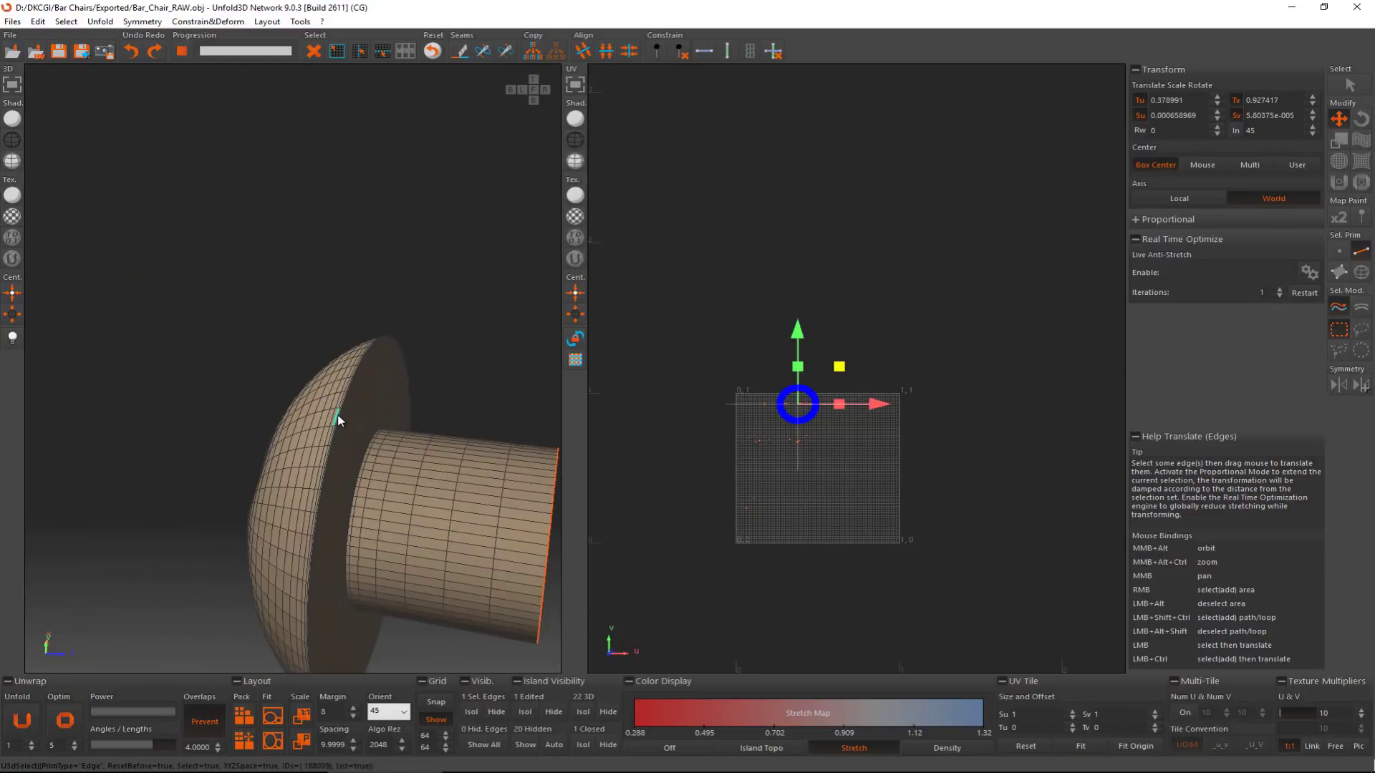
left_click(341, 416)
double_click(341, 417)
key("c")
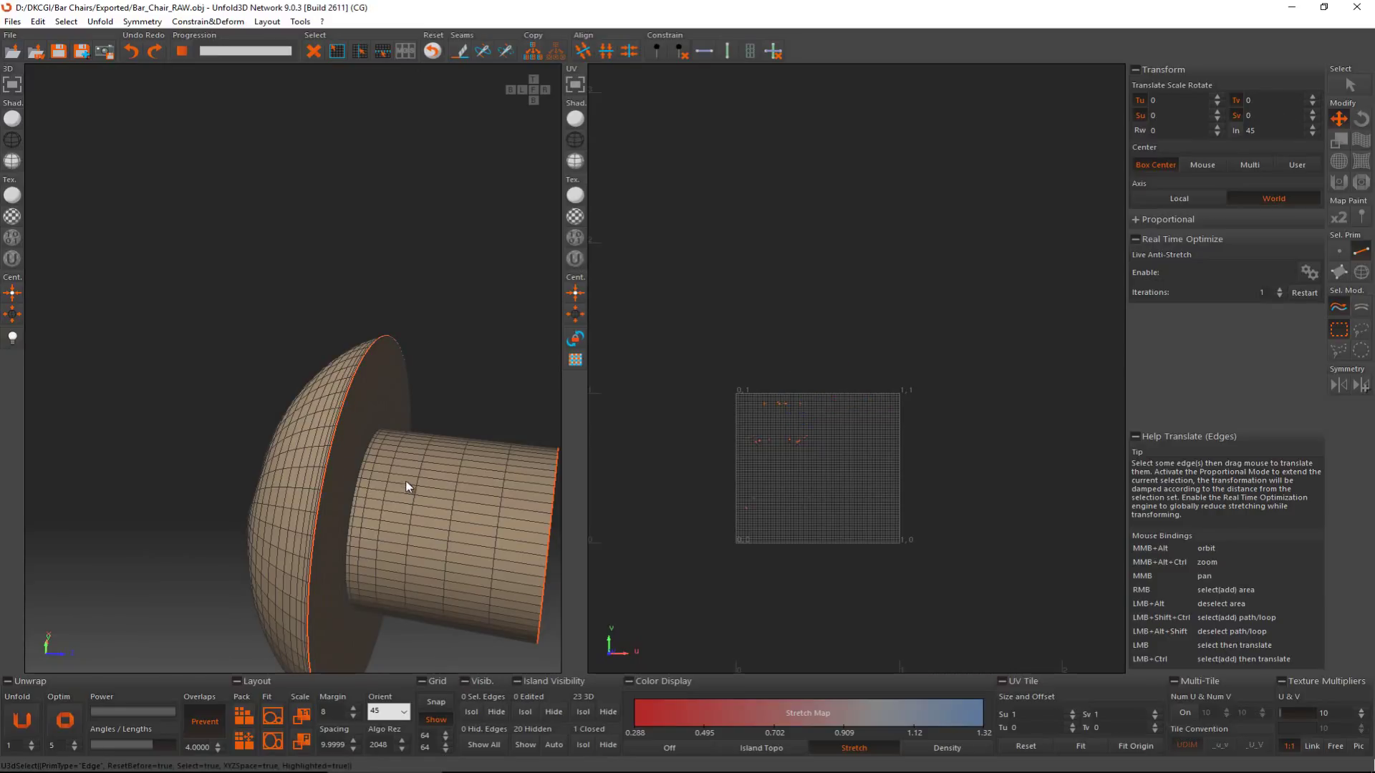
left_click(408, 484)
double_click(407, 482)
key("c")
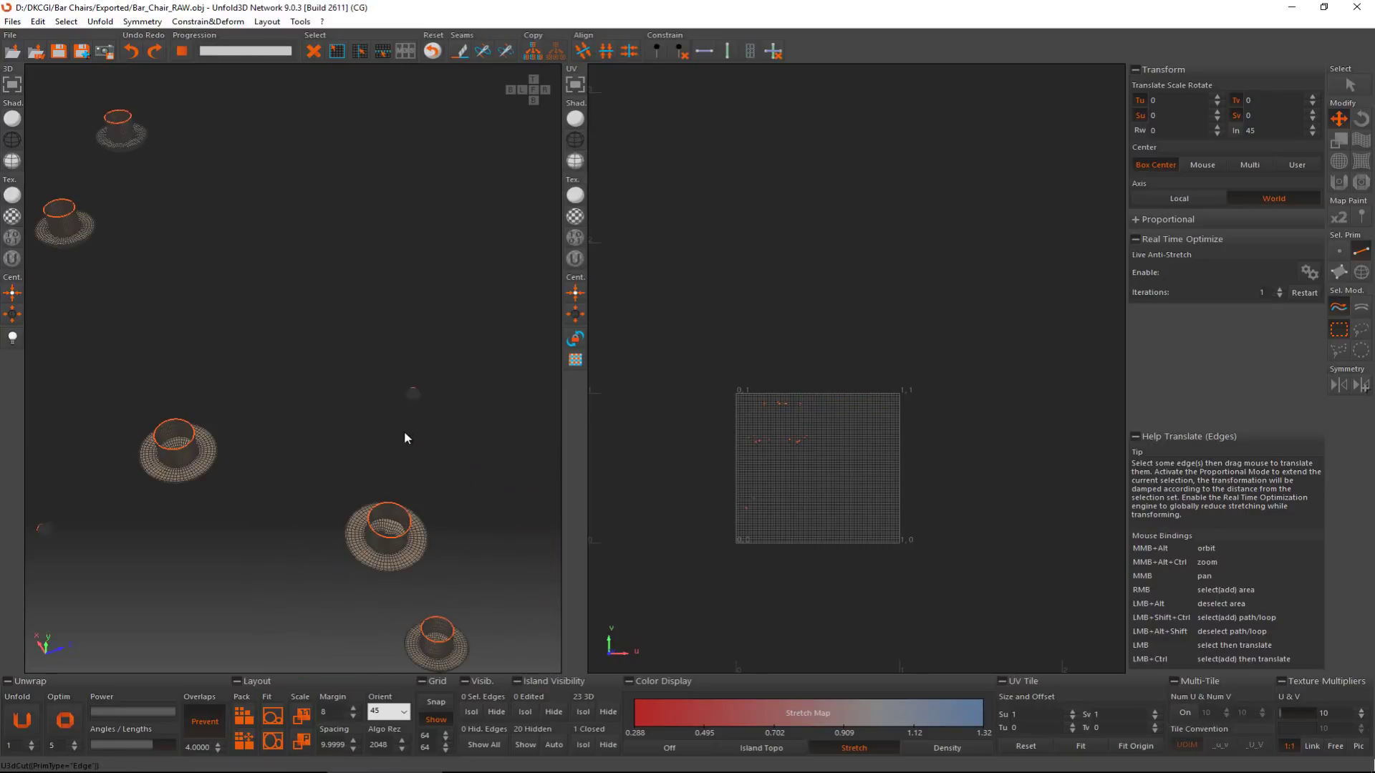
Step: Cut the head-rim loop and a lengthwise shank seam on one of the screws beneath the seat
key("f")
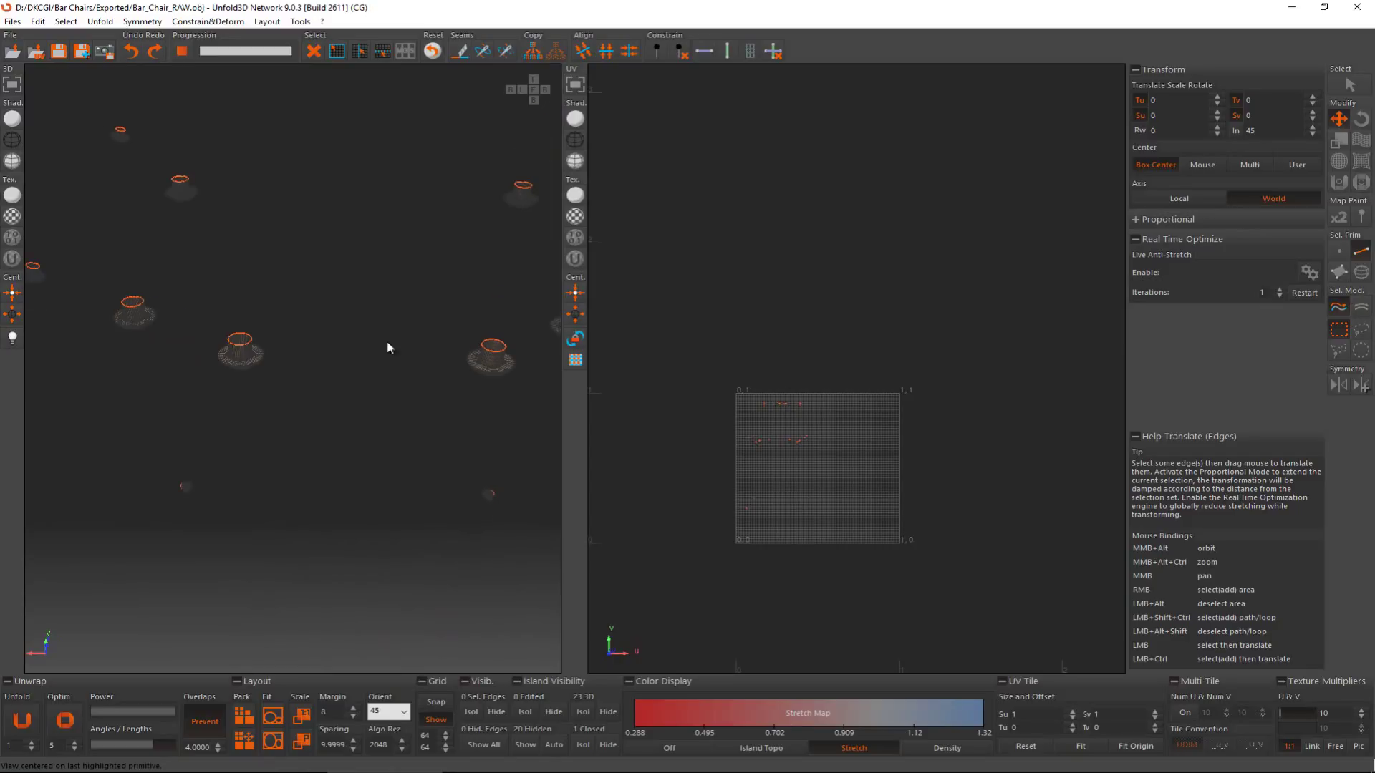
middle_click_drag(389, 348, 370, 217, "alt")
key("f")
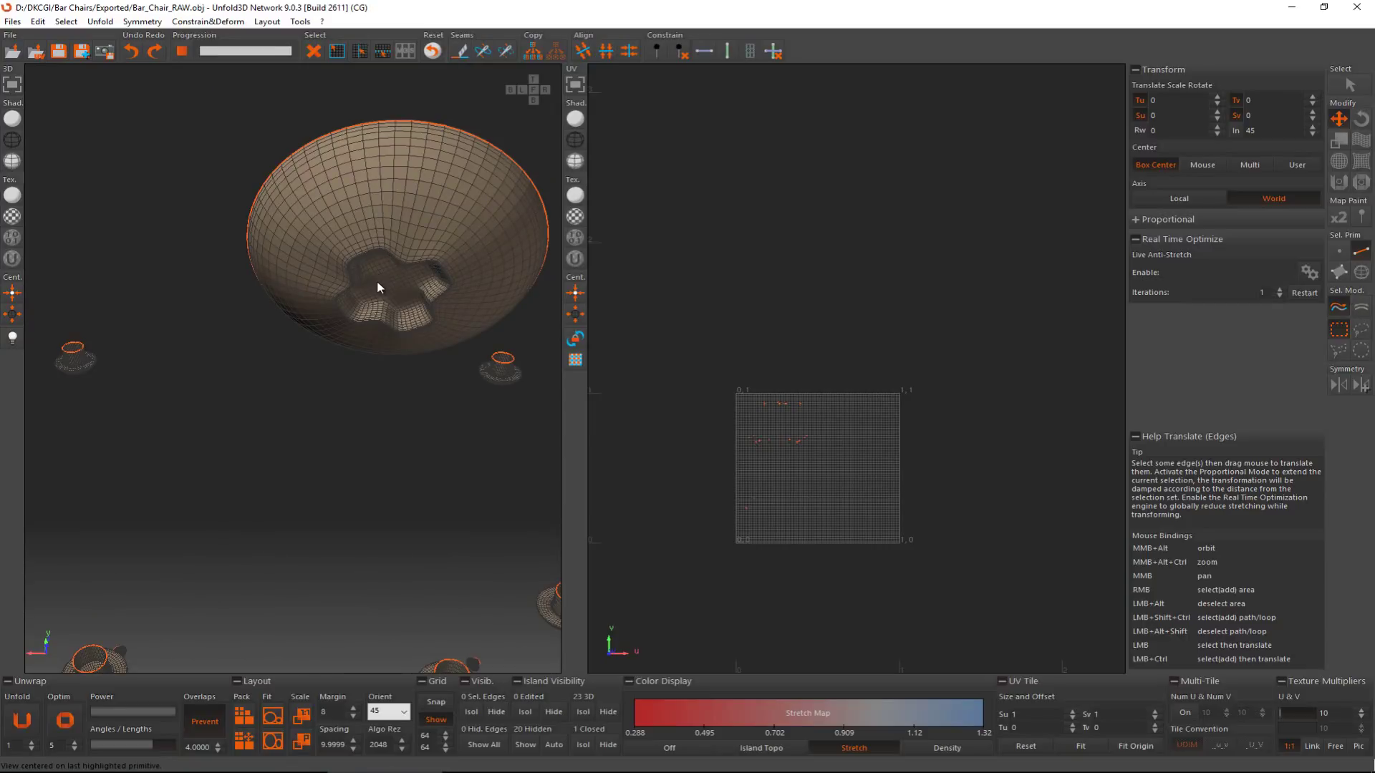
scroll(379, 287, "down", 10)
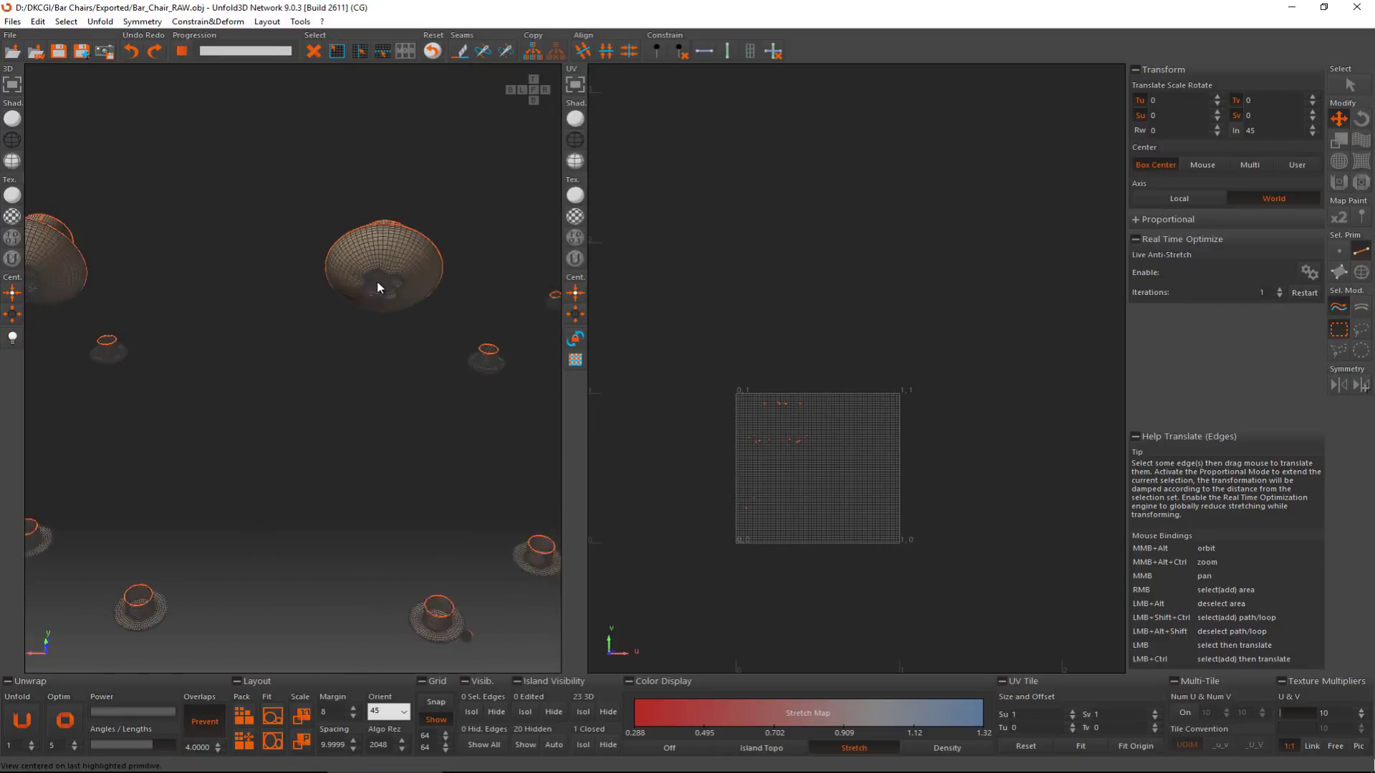
middle_click_drag(379, 287, 298, 332, "alt")
left_click(296, 311)
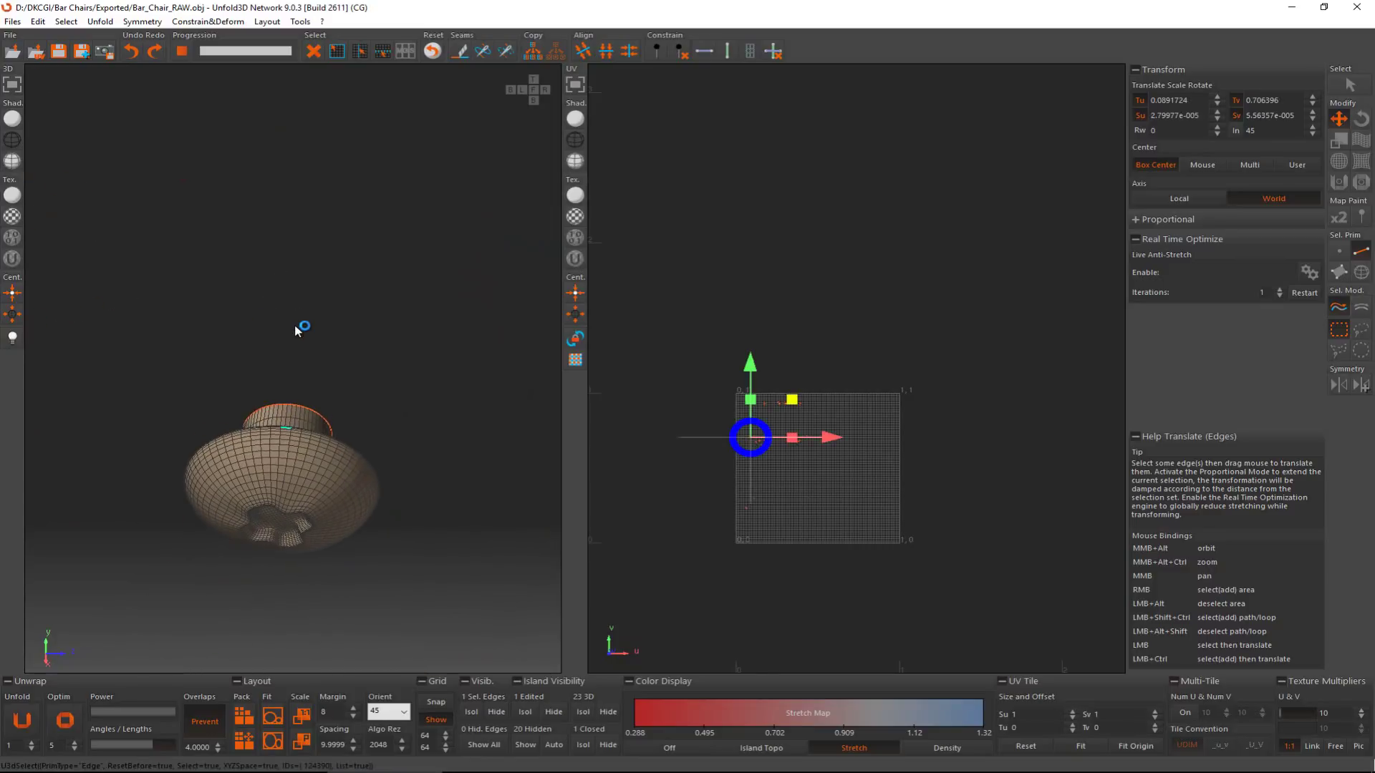
key("c")
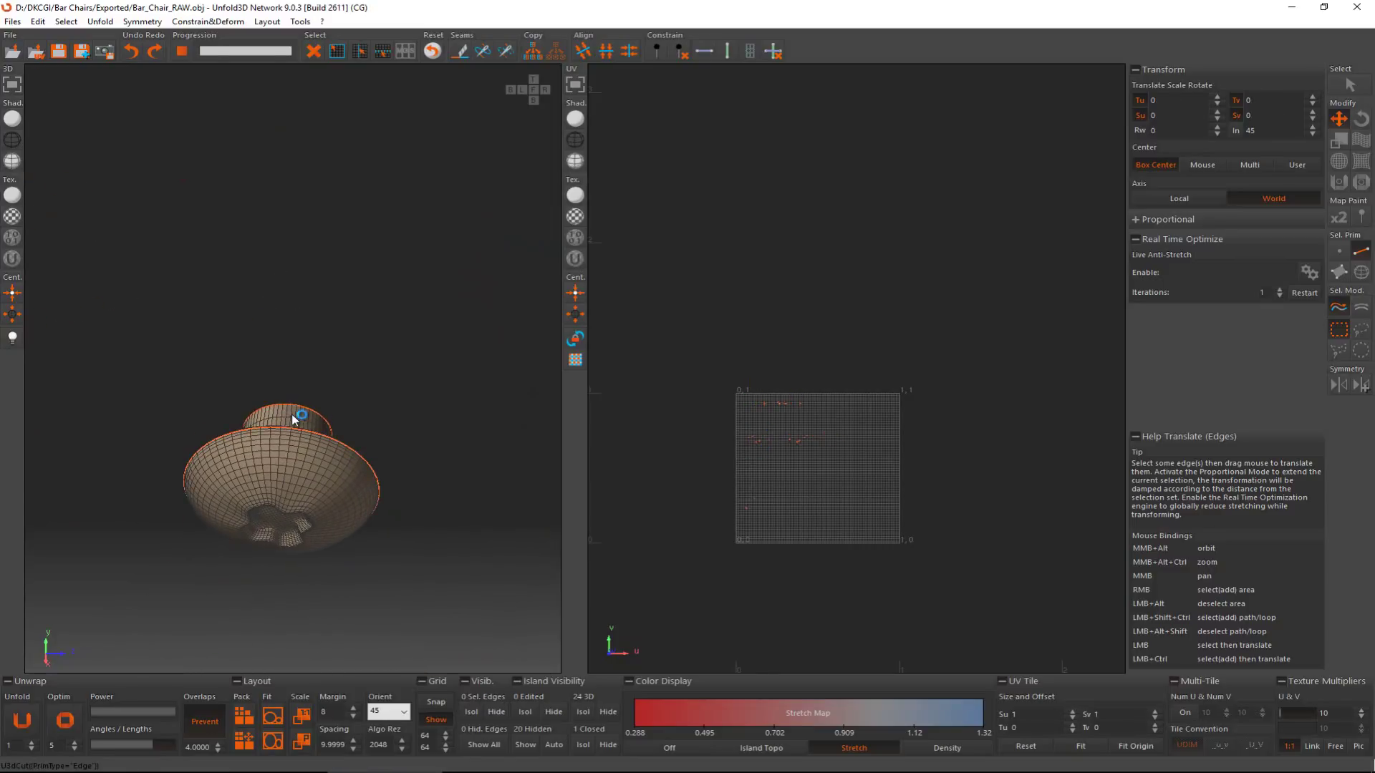
left_click(291, 414)
key("c")
Step: Cut the head-rim loop and a lengthwise shank seam on the neighbouring screw beneath the seat
middle_click_drag(291, 413, 407, 319, "ctrl+alt")
scroll(404, 306, "up", 3)
left_click(404, 302)
scroll(406, 308, "up", 1)
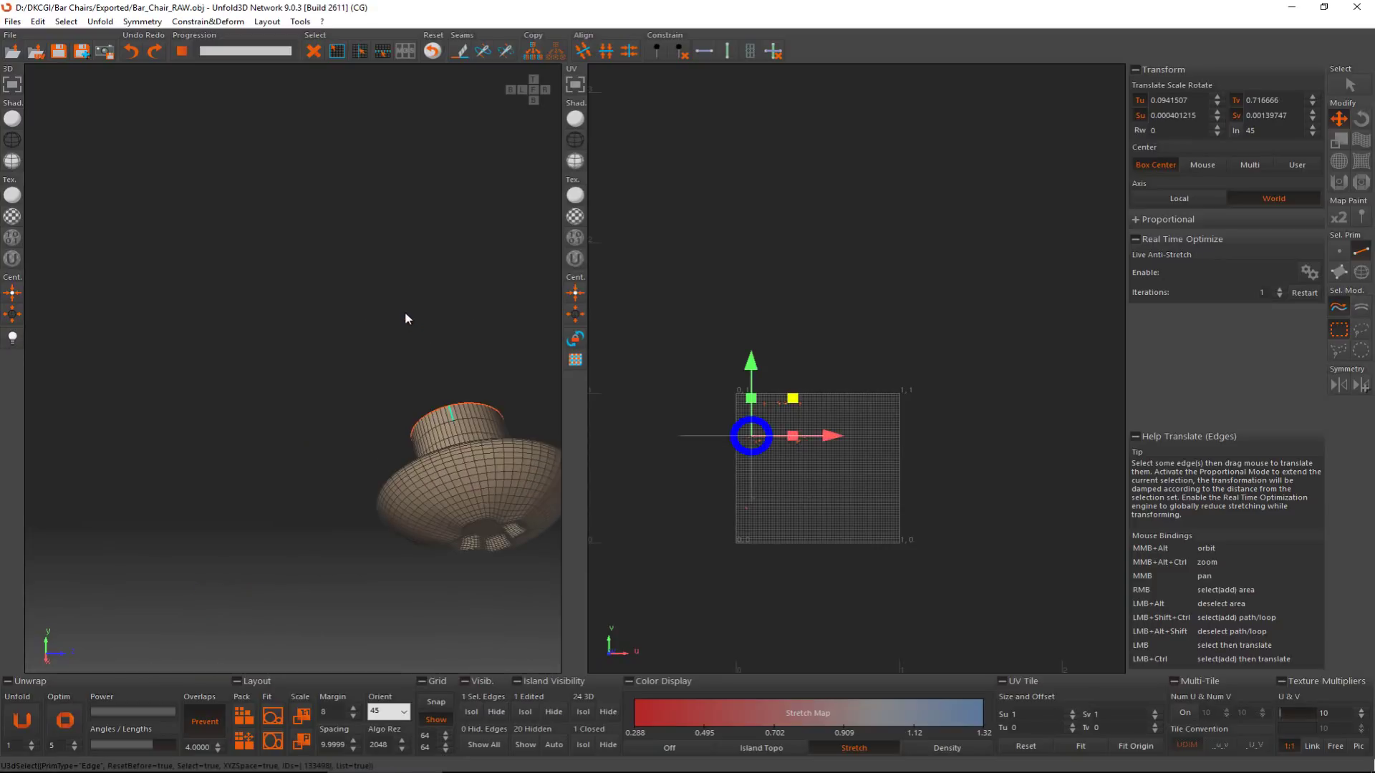
left_click(459, 447)
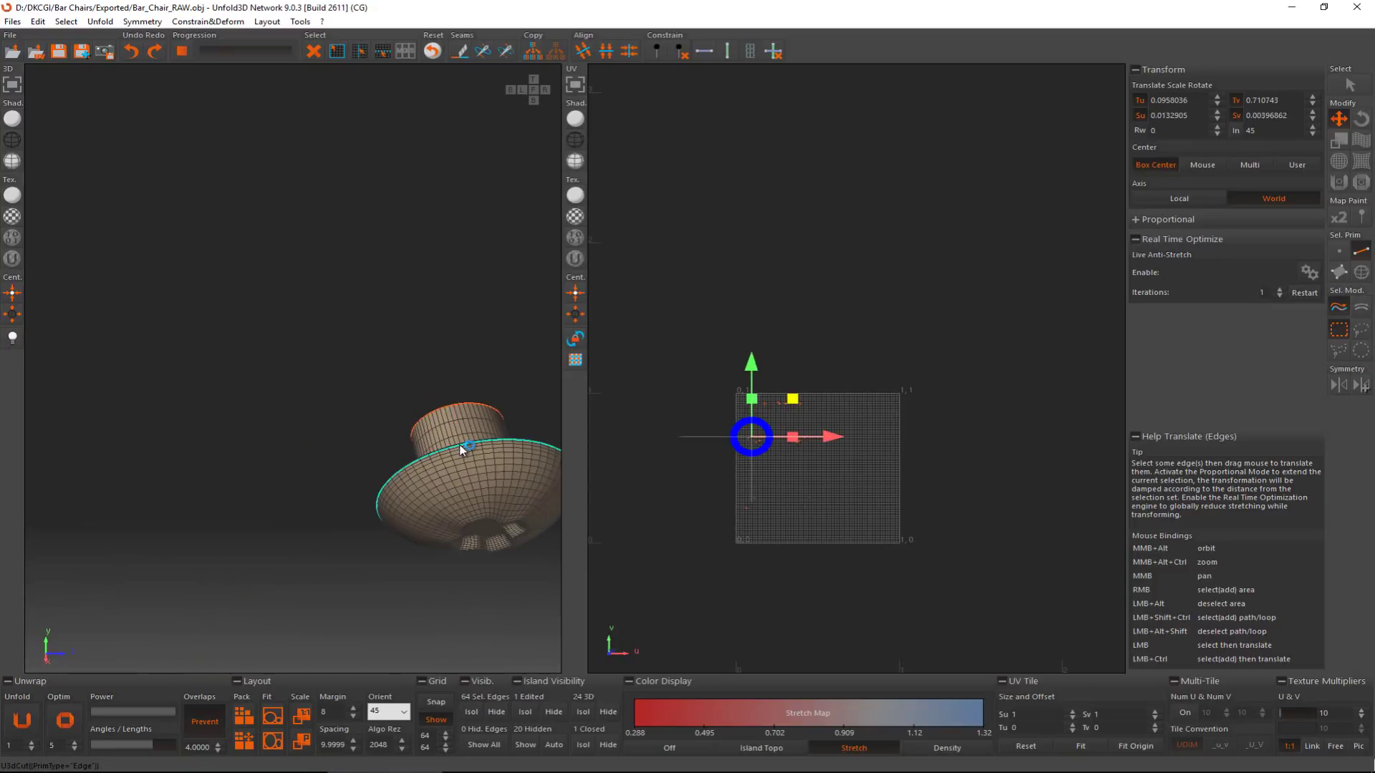
left_click(467, 429)
key("c")
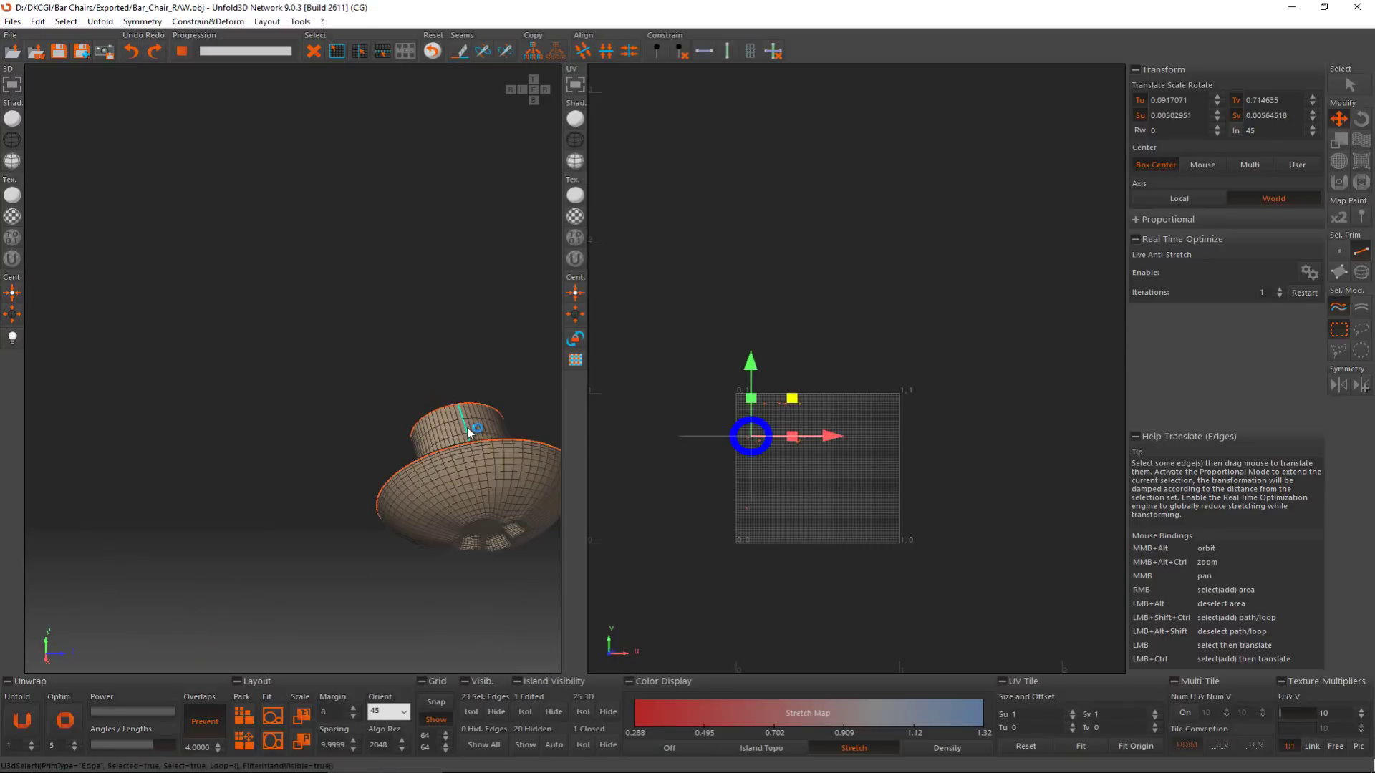
Step: Cut the same head-rim and lengthwise shank seams on another large screw beneath the seat
scroll(467, 430, "down", 5)
scroll(362, 399, "down", 5)
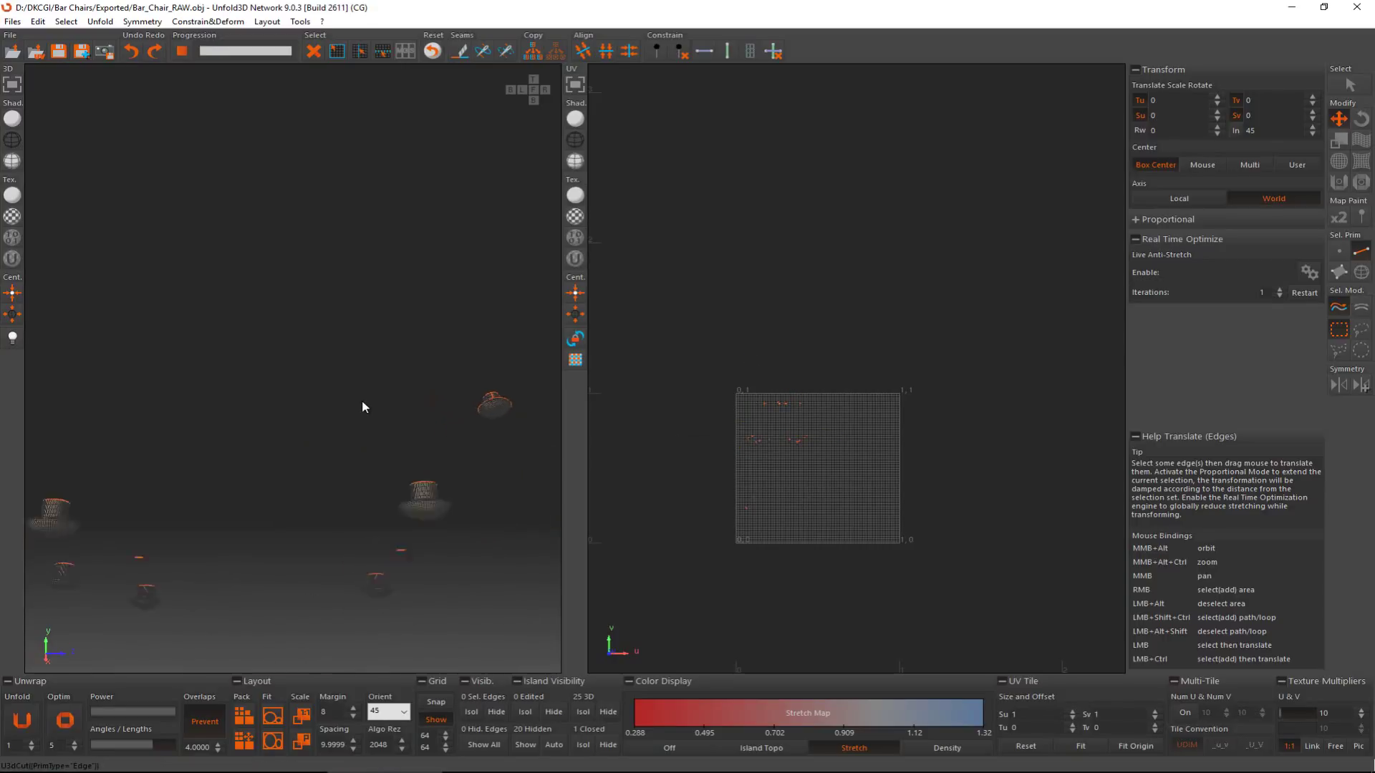
middle_click_drag(261, 395, 302, 407, "alt")
scroll(302, 407, "up", 6)
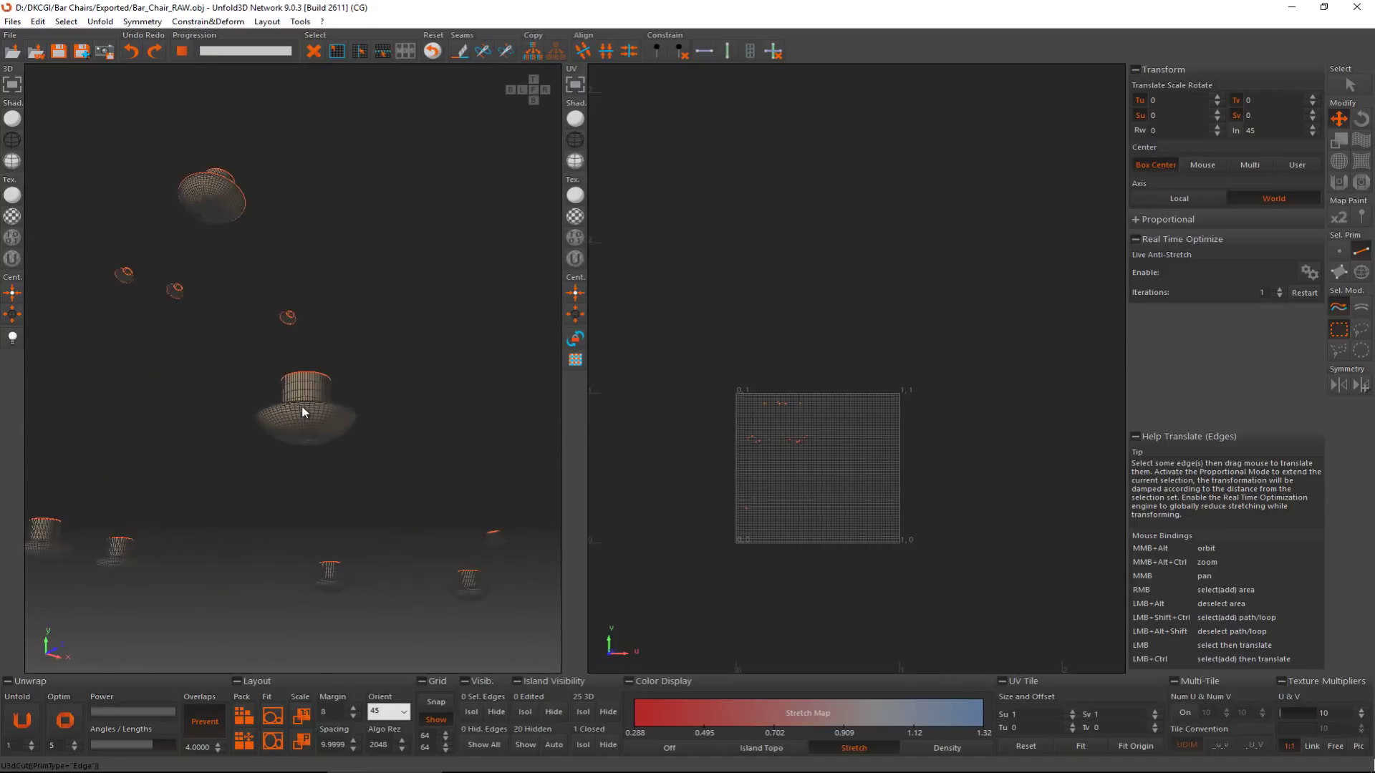
left_click(301, 404)
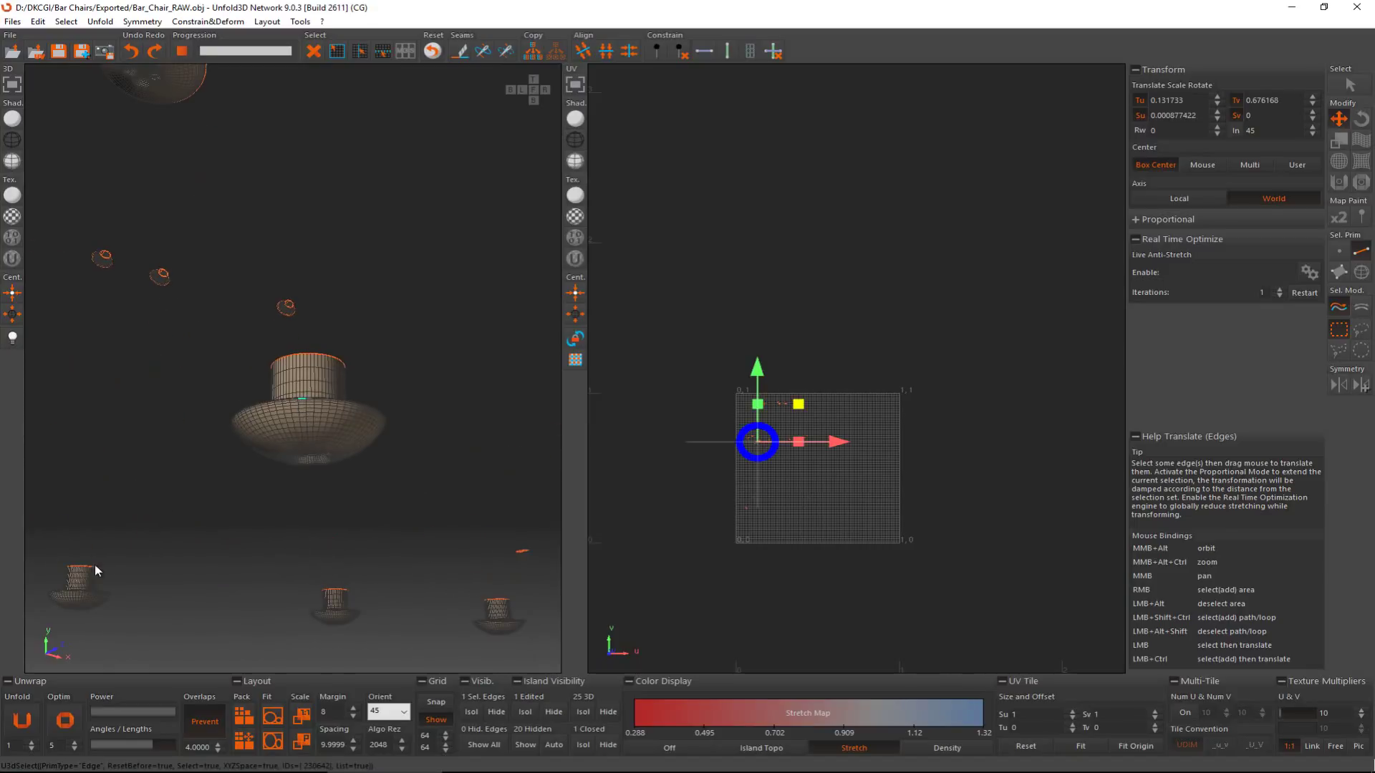
middle_click_drag(95, 564, 185, 539, "alt")
scroll(144, 536, "down", 3)
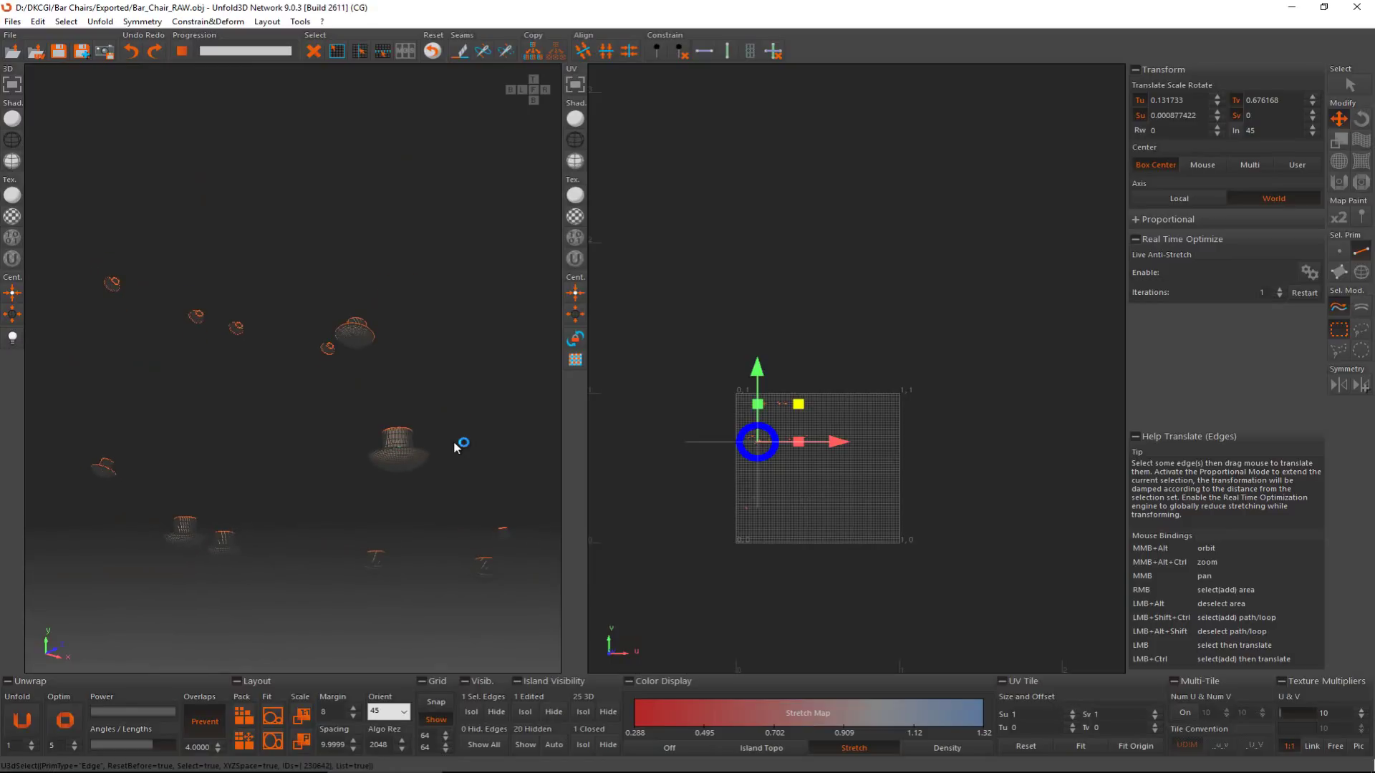
left_click(398, 436)
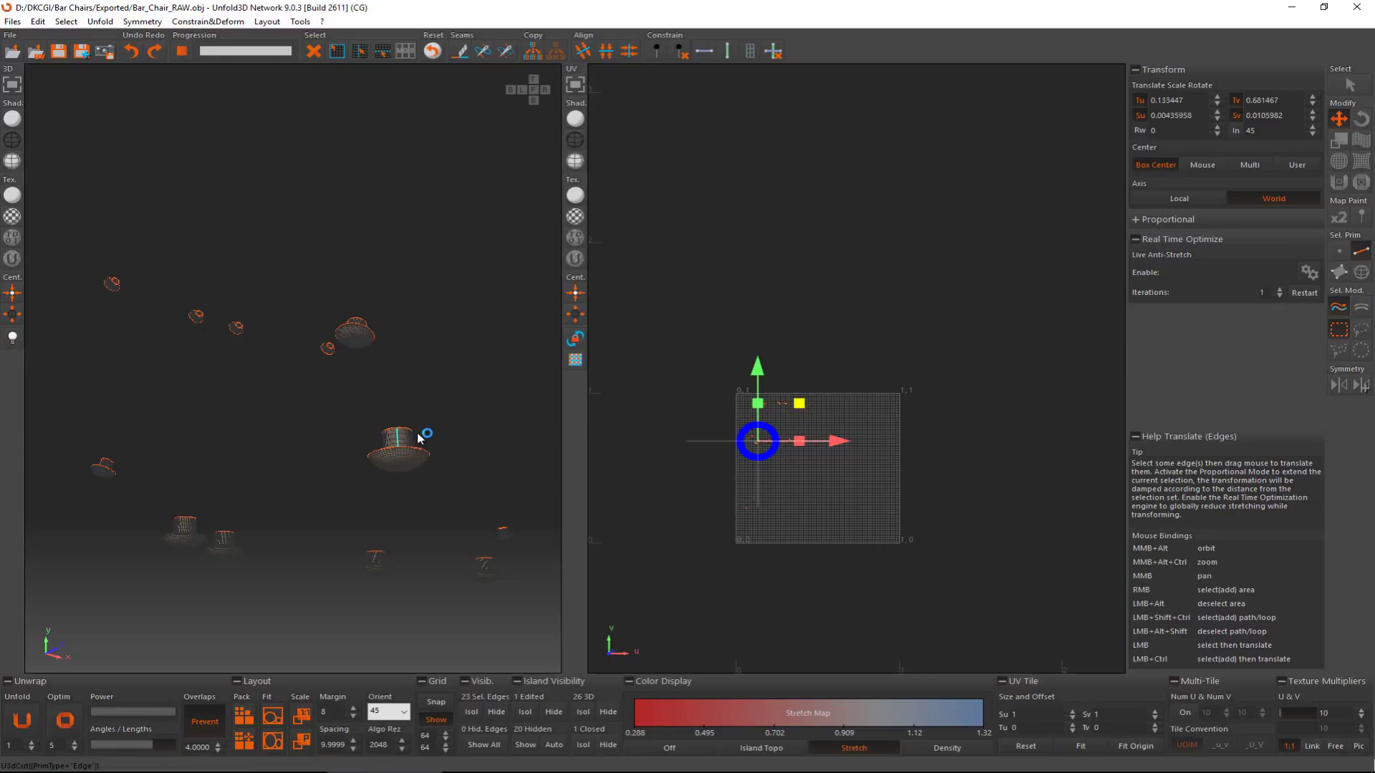
key("c")
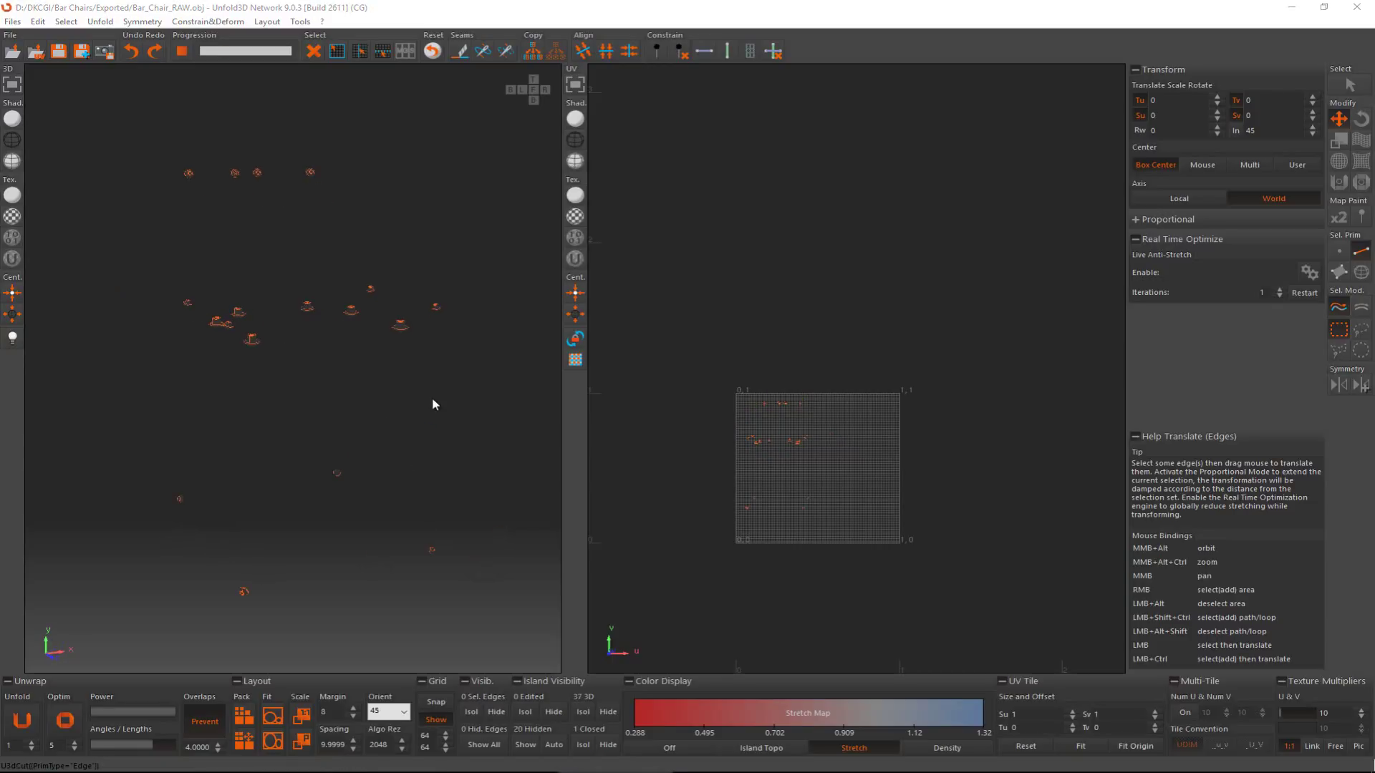
Step: Unfold all the isolated screws into flat UV islands
mouse_move(432, 404)
middle_mouse_down("alt")
mouse_move(368, 375)
mouse_move(434, 383)
middle_mouse_up("alt")
middle_click_drag(236, 200, 290, 254)
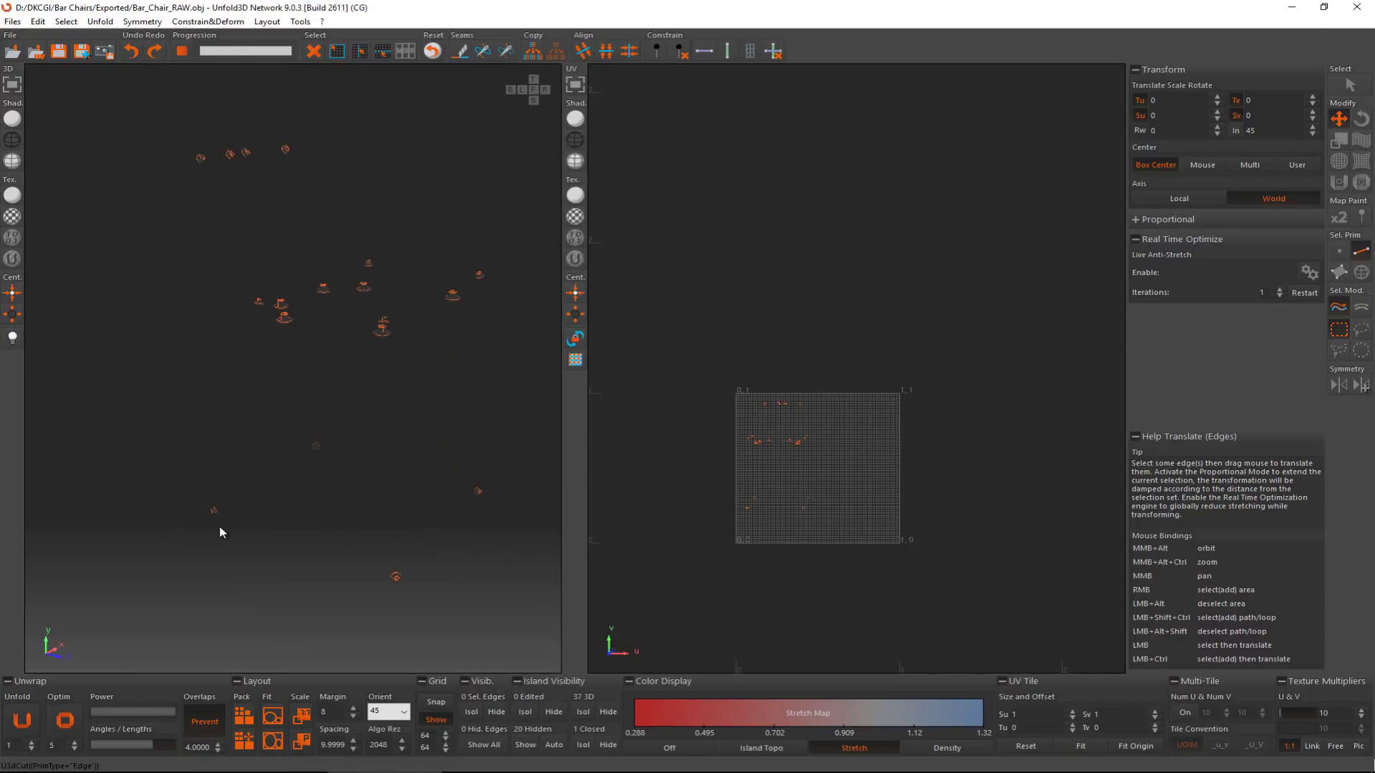
left_click(31, 721)
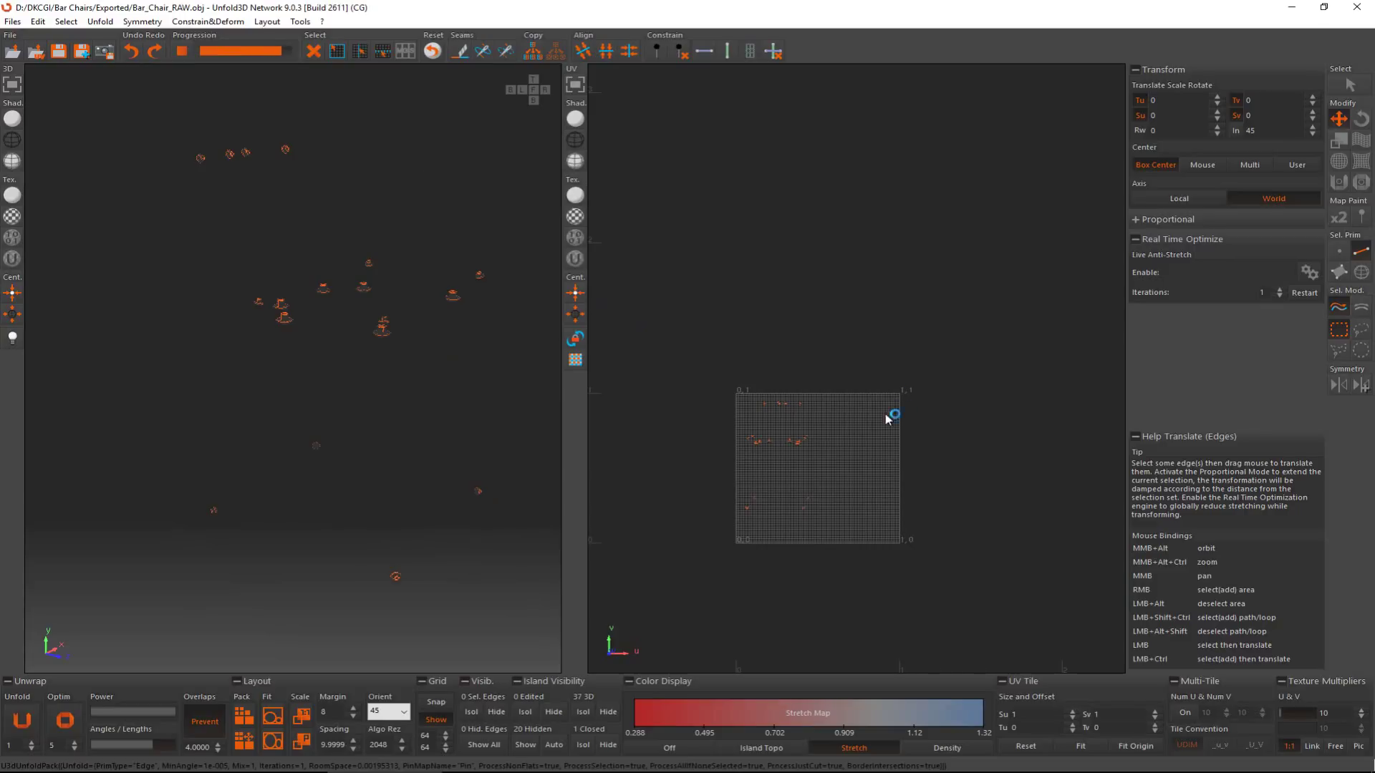
Step: Select all the screw islands, rescale them to their original 3D scale, and pack them into the UV tile
scroll(820, 428, "up", 6)
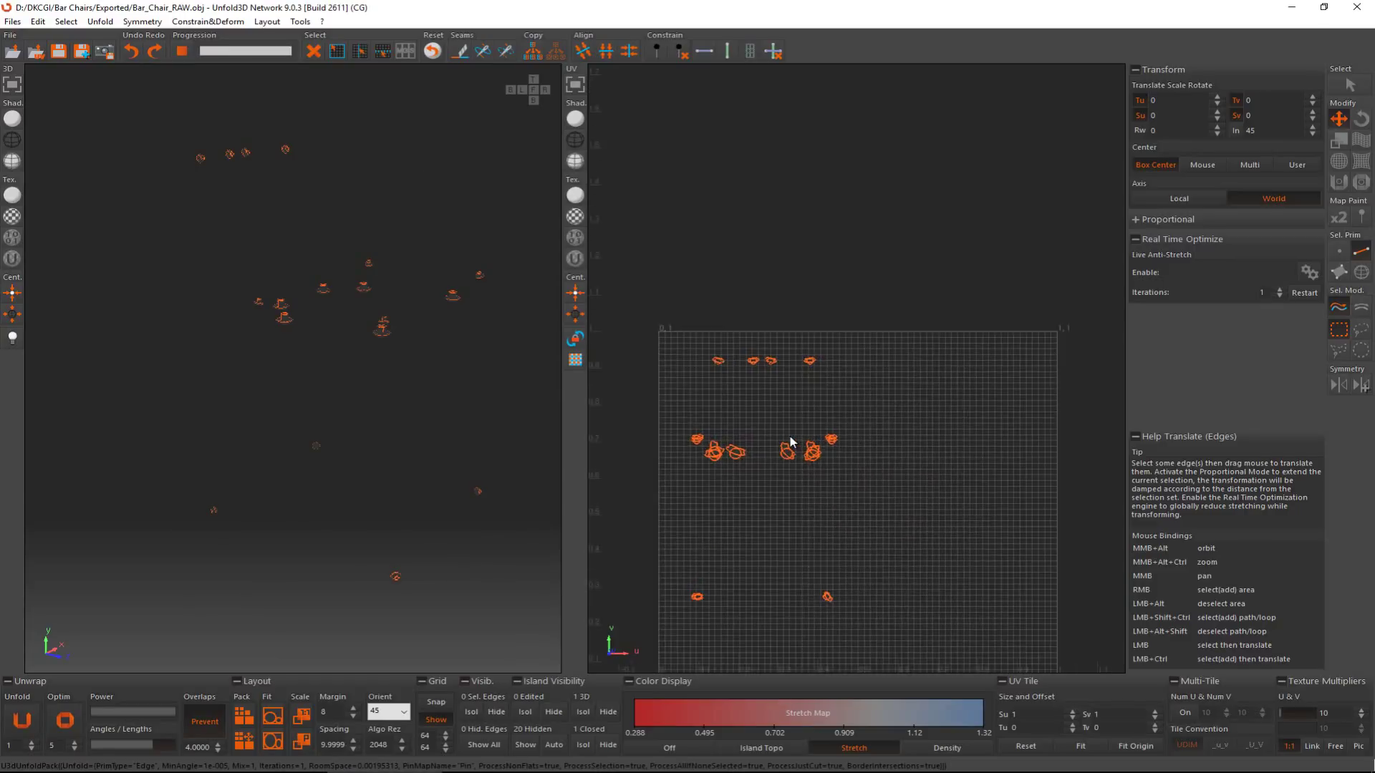
scroll(789, 436, "down", 5)
right_click_drag(687, 328, 1003, 635)
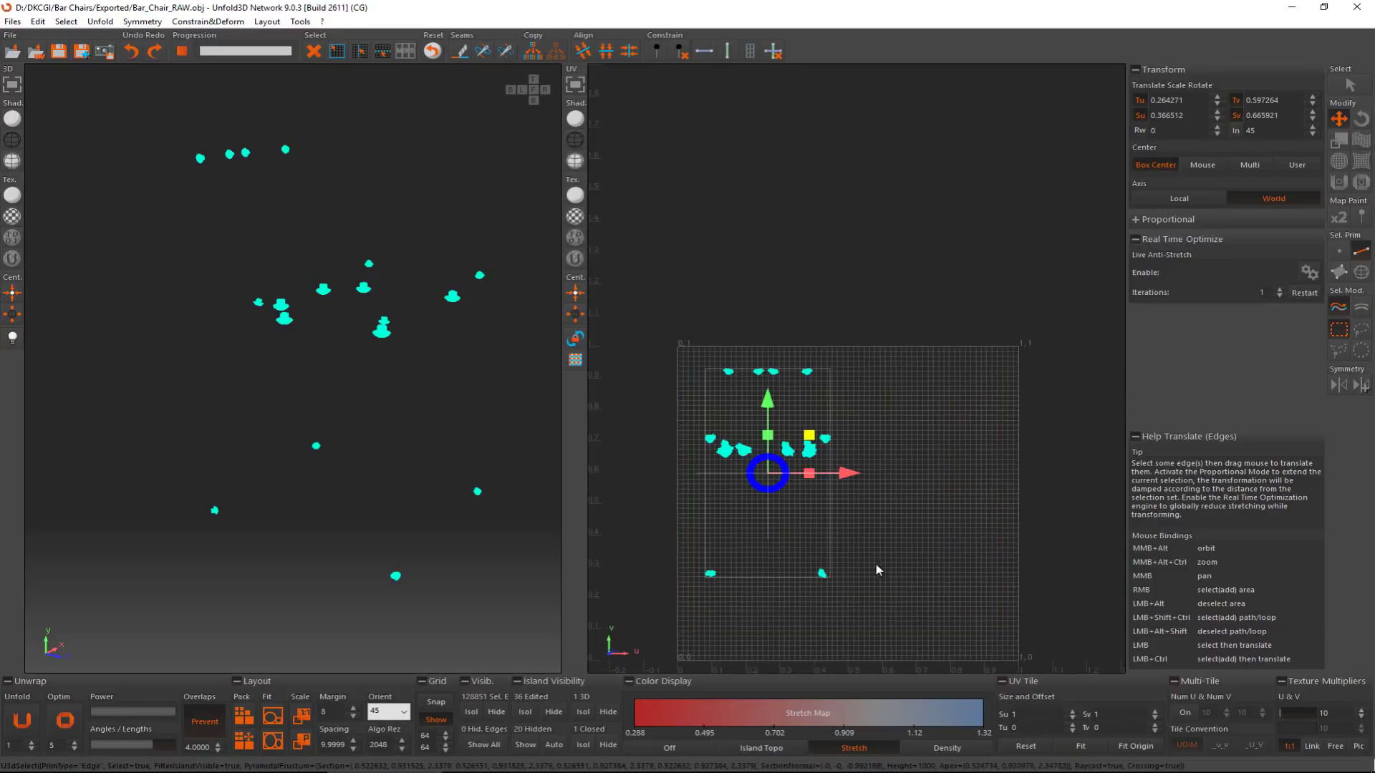
left_click(303, 742)
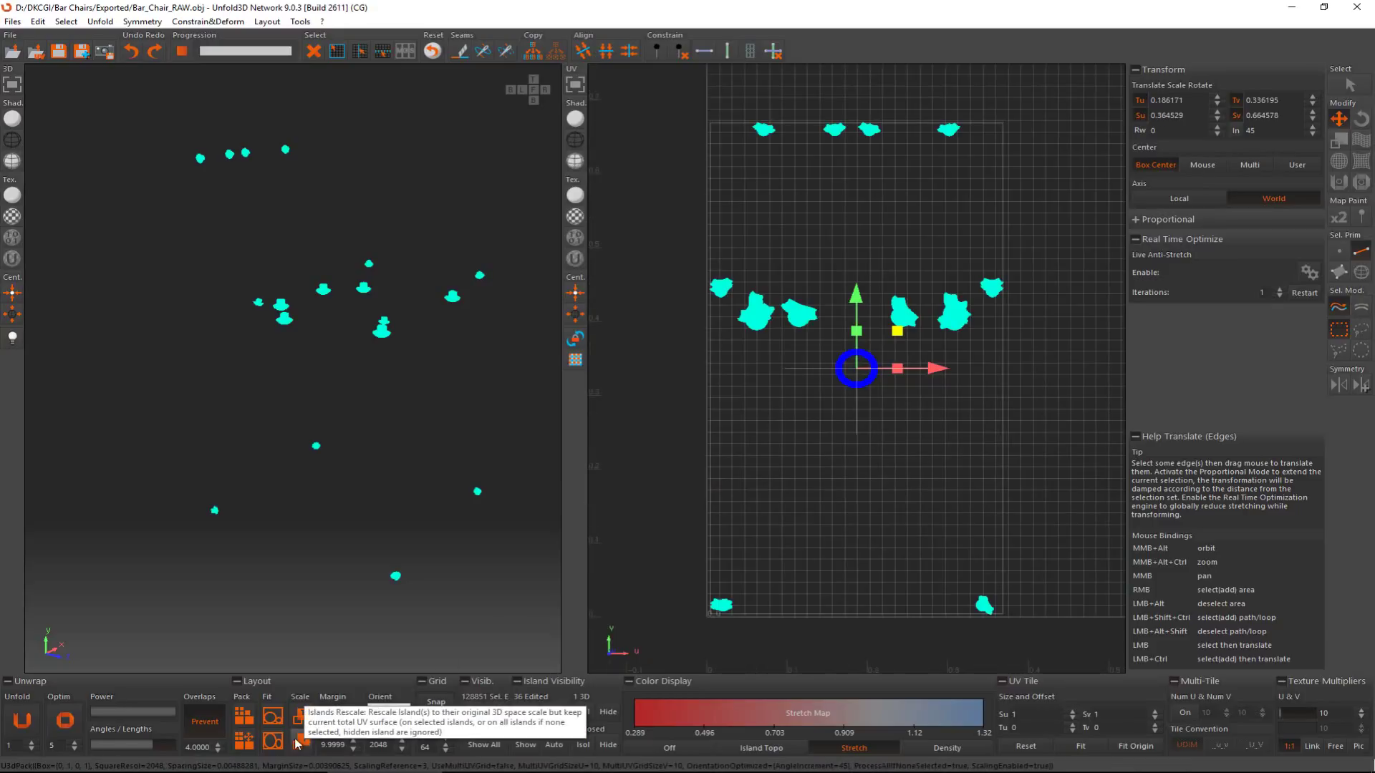
left_click(254, 745)
scroll(805, 426, "down", 4)
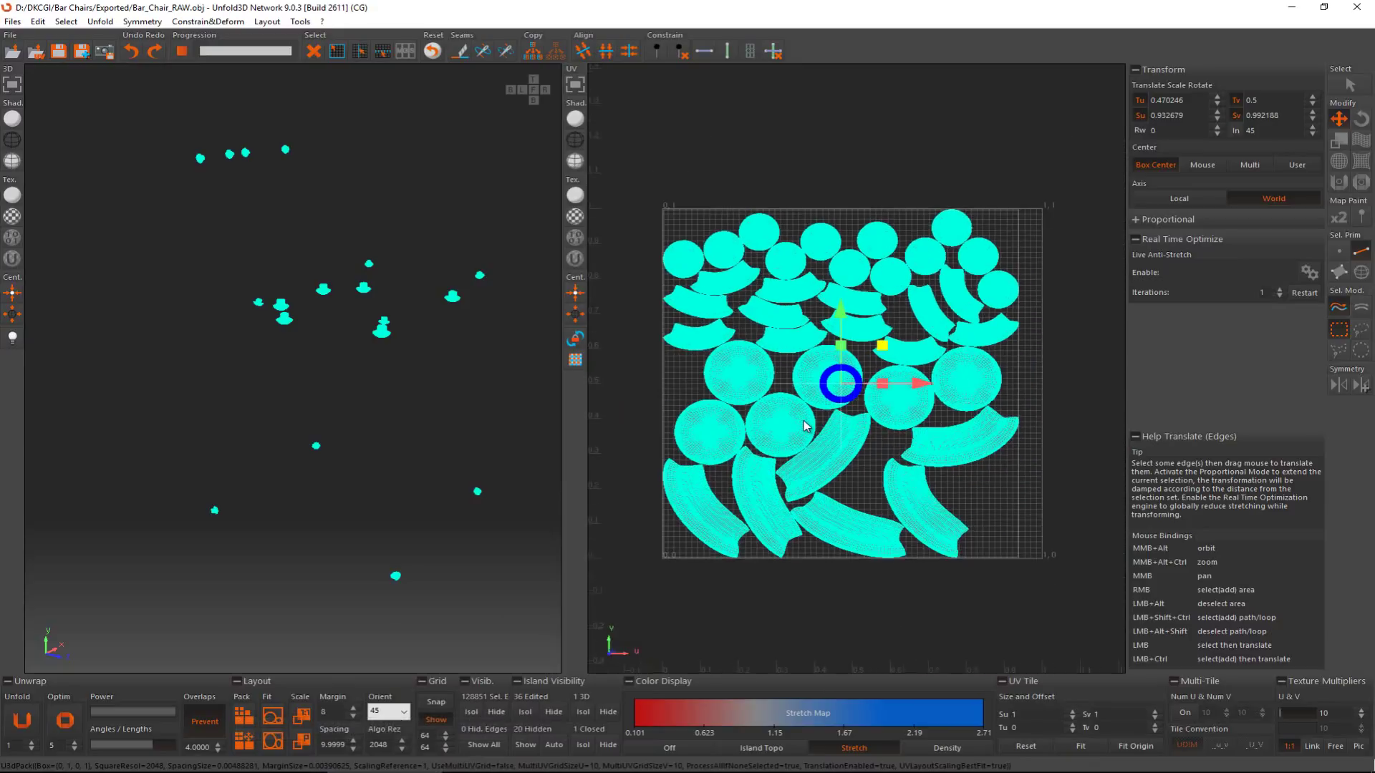
Step: Move the packed screw islands well outside the UV tile and show all hidden chair islands again
scroll(805, 425, "down", 4)
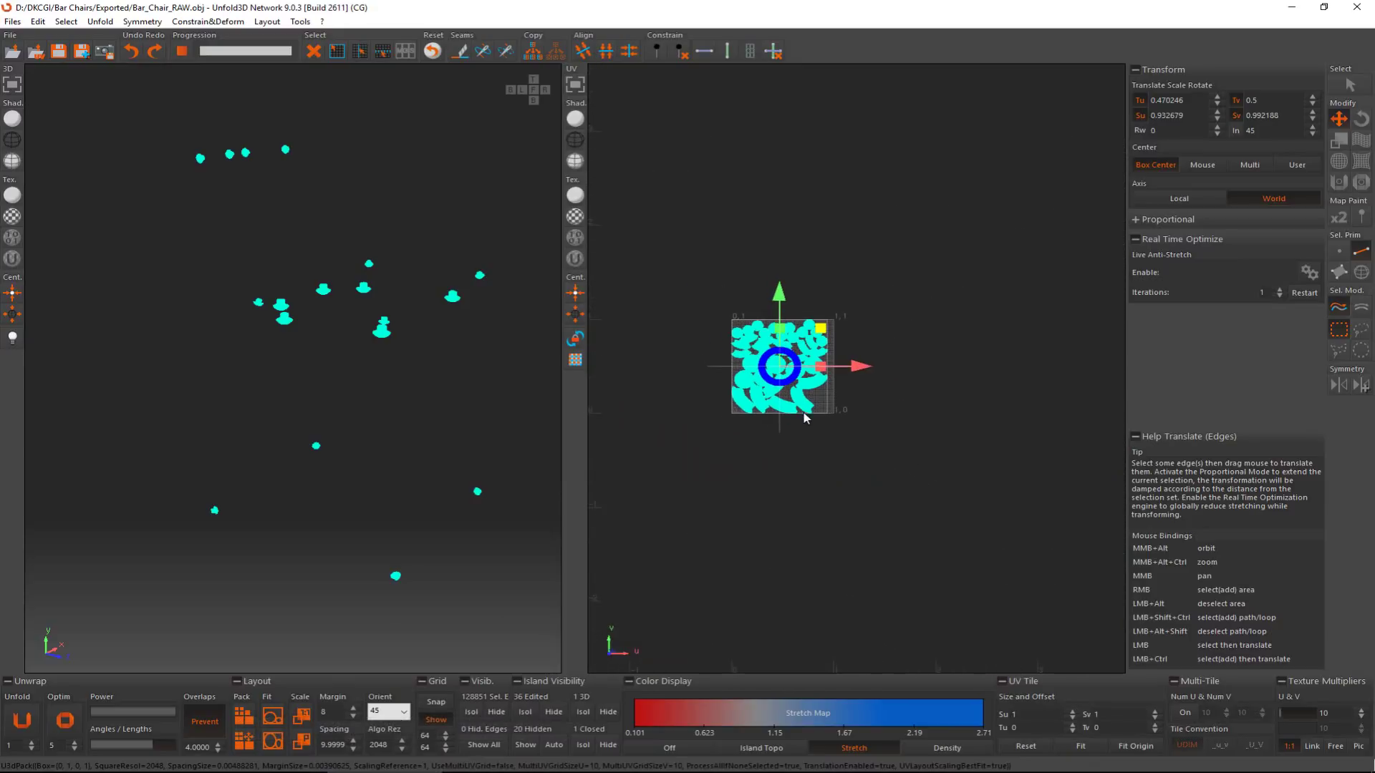
left_click_drag(854, 484, 1106, 509)
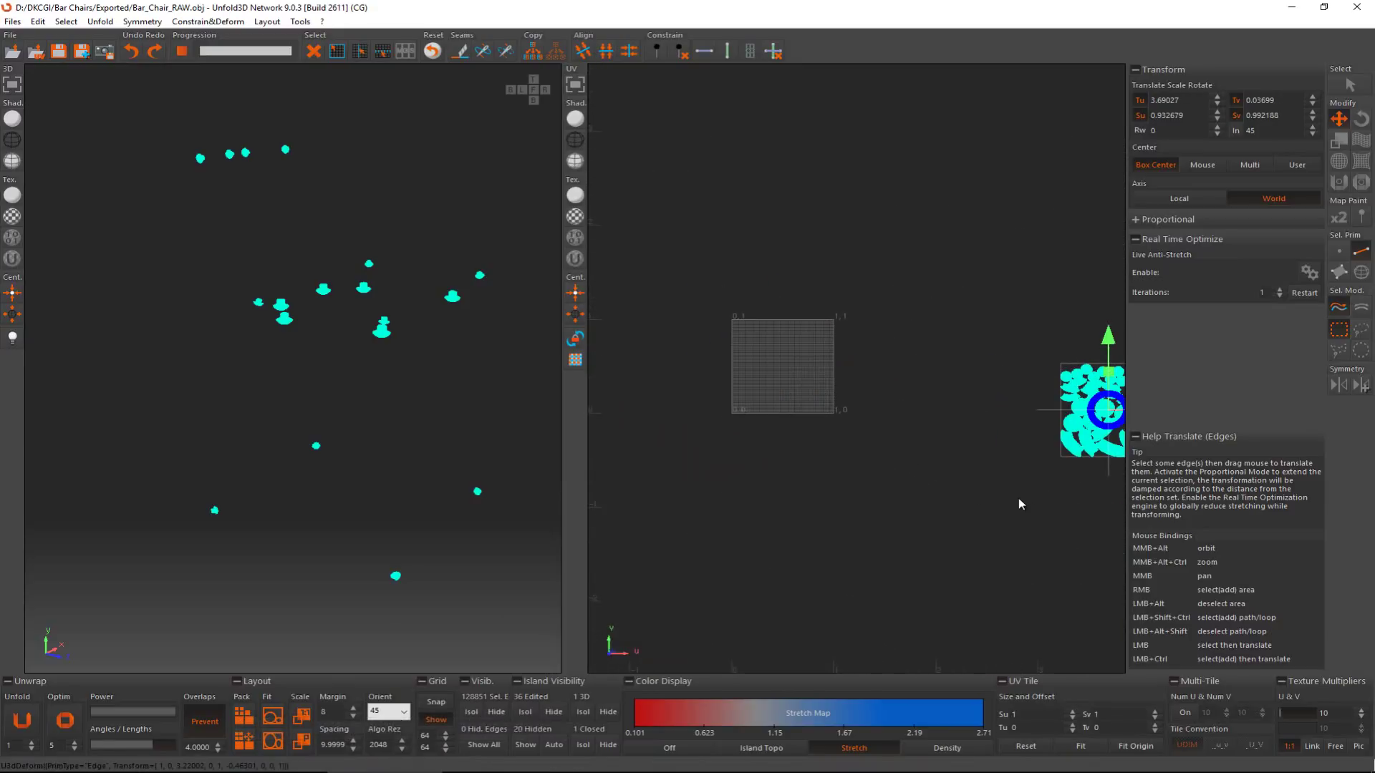
left_click(836, 480)
left_click(534, 745)
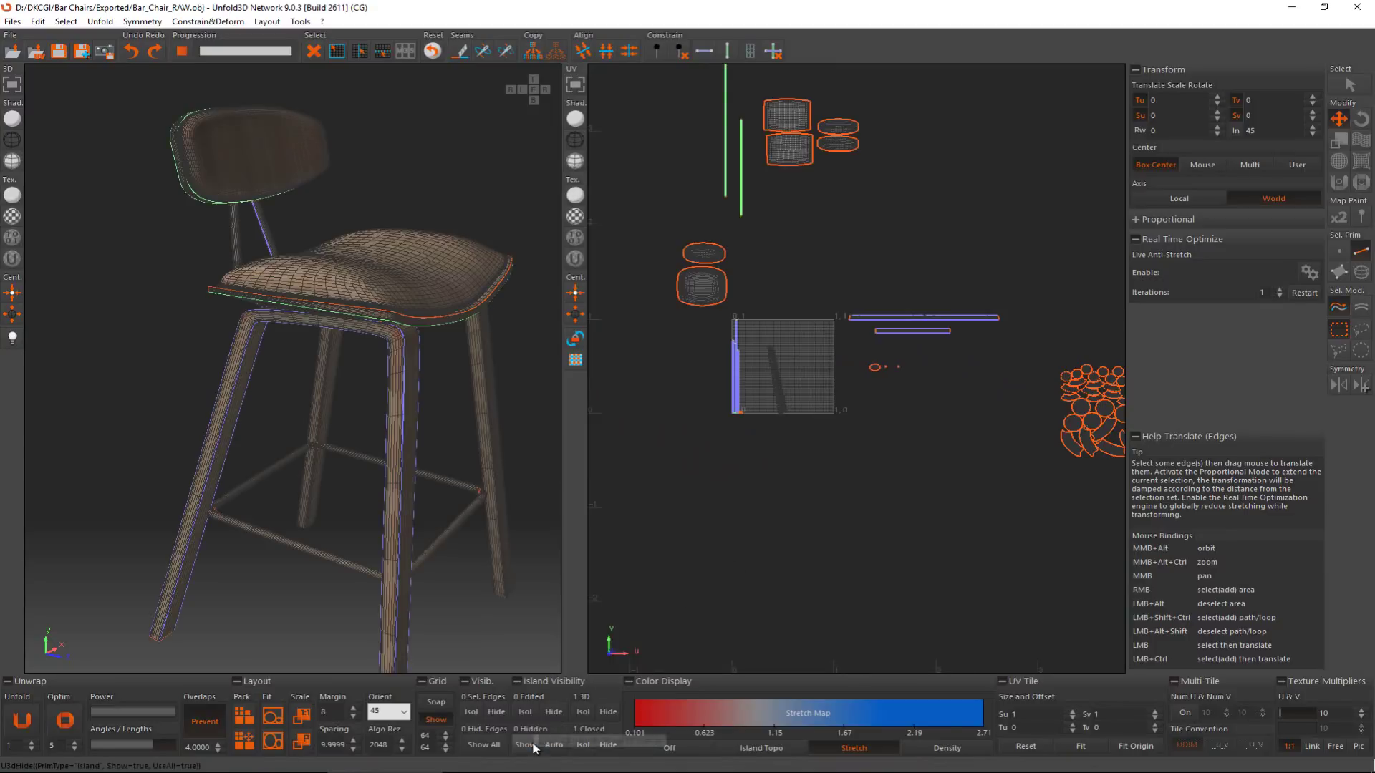
Step: Select a front chair leg's island and examine the seams around its foot end
middle_click_drag(451, 431, 315, 420, "alt")
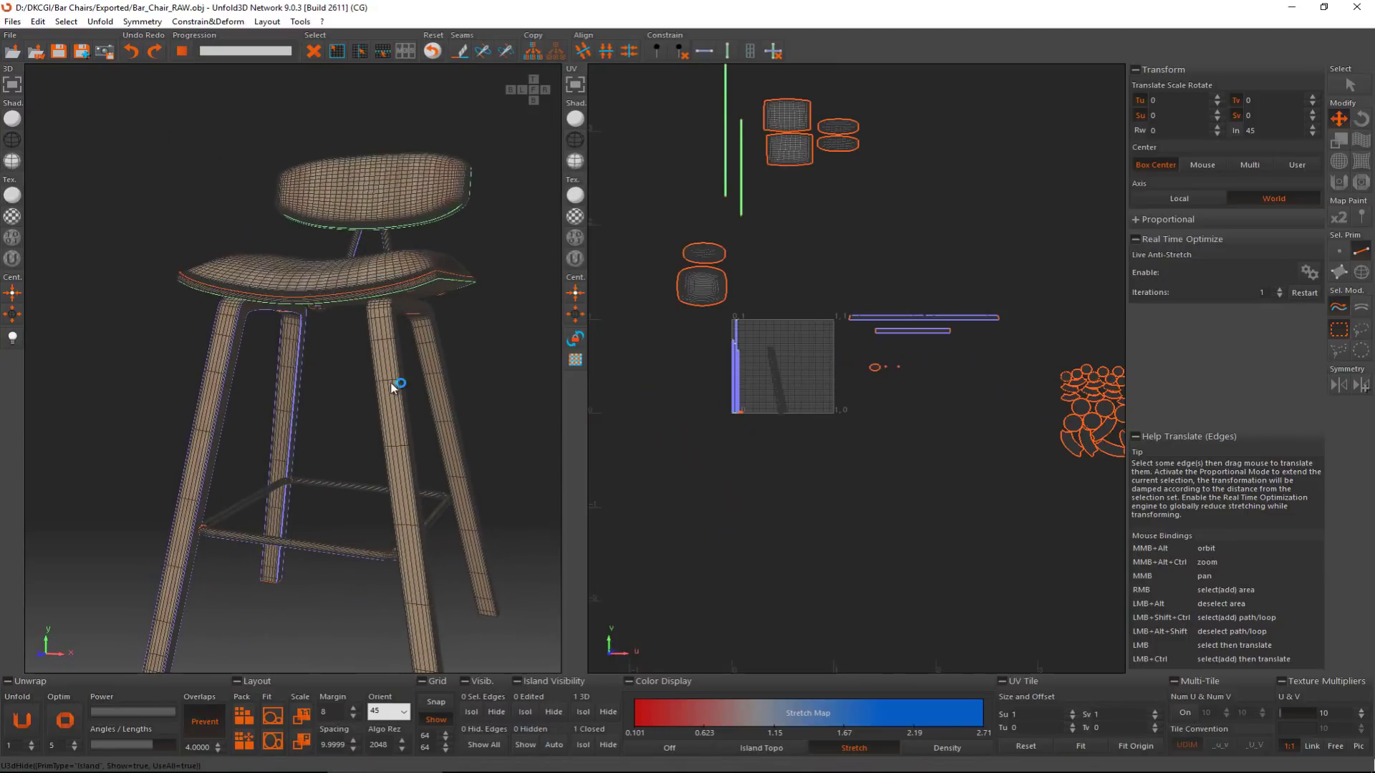
key("F4")
left_click(394, 402)
scroll(415, 438, "up", 1)
middle_click_drag(420, 475, 344, 393, "alt")
scroll(306, 340, "up", 4)
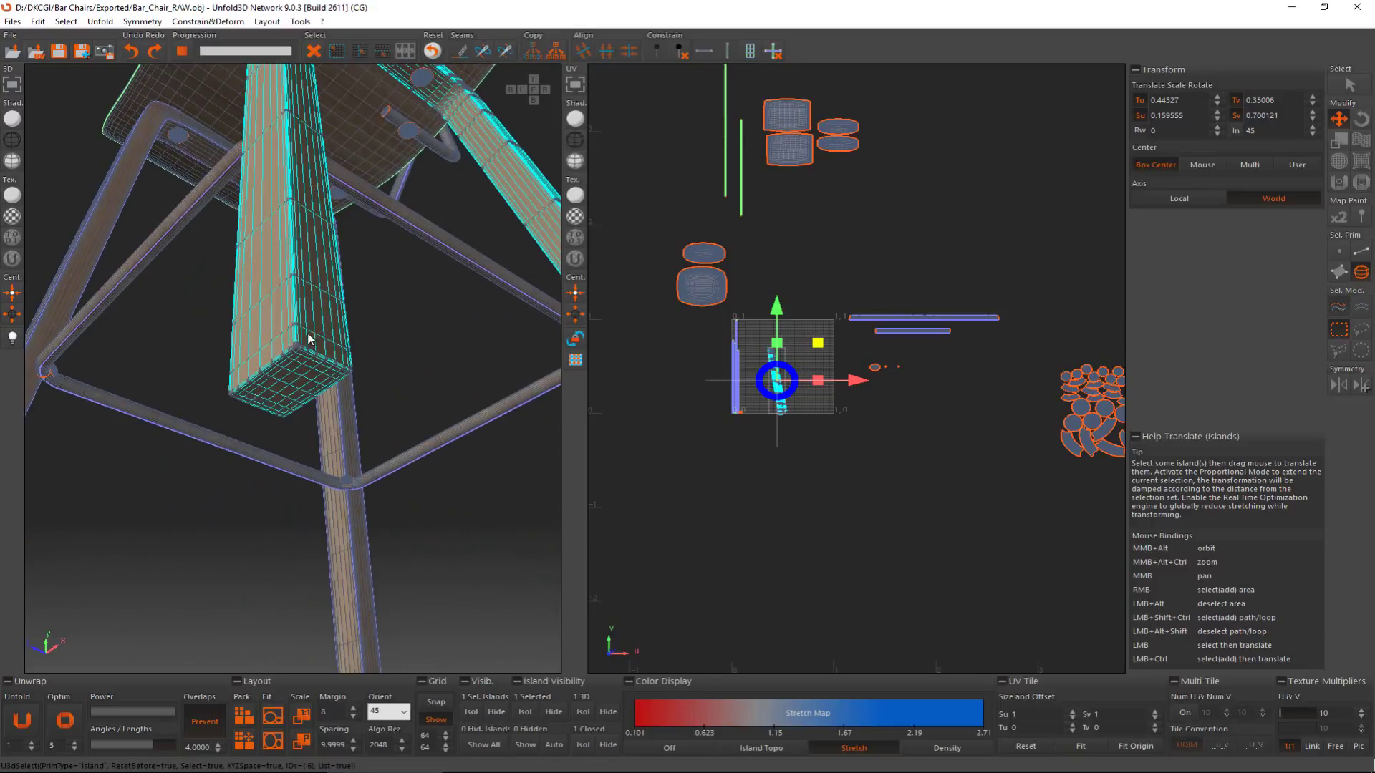
scroll(305, 362, "down", 2)
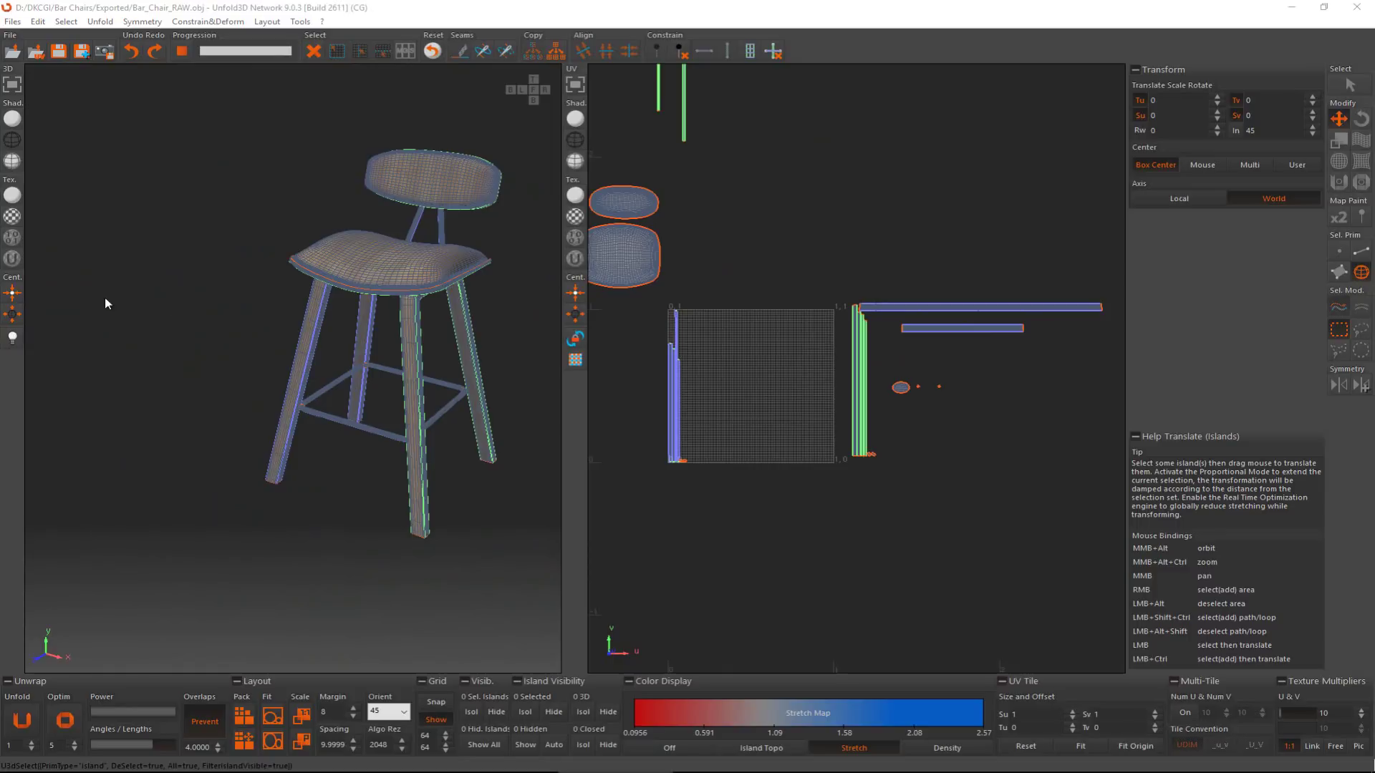
Step: Select all the chair's islands, rescale them to their original 3D scale, and pack them into the UV tile
scroll(419, 363, "up", 4)
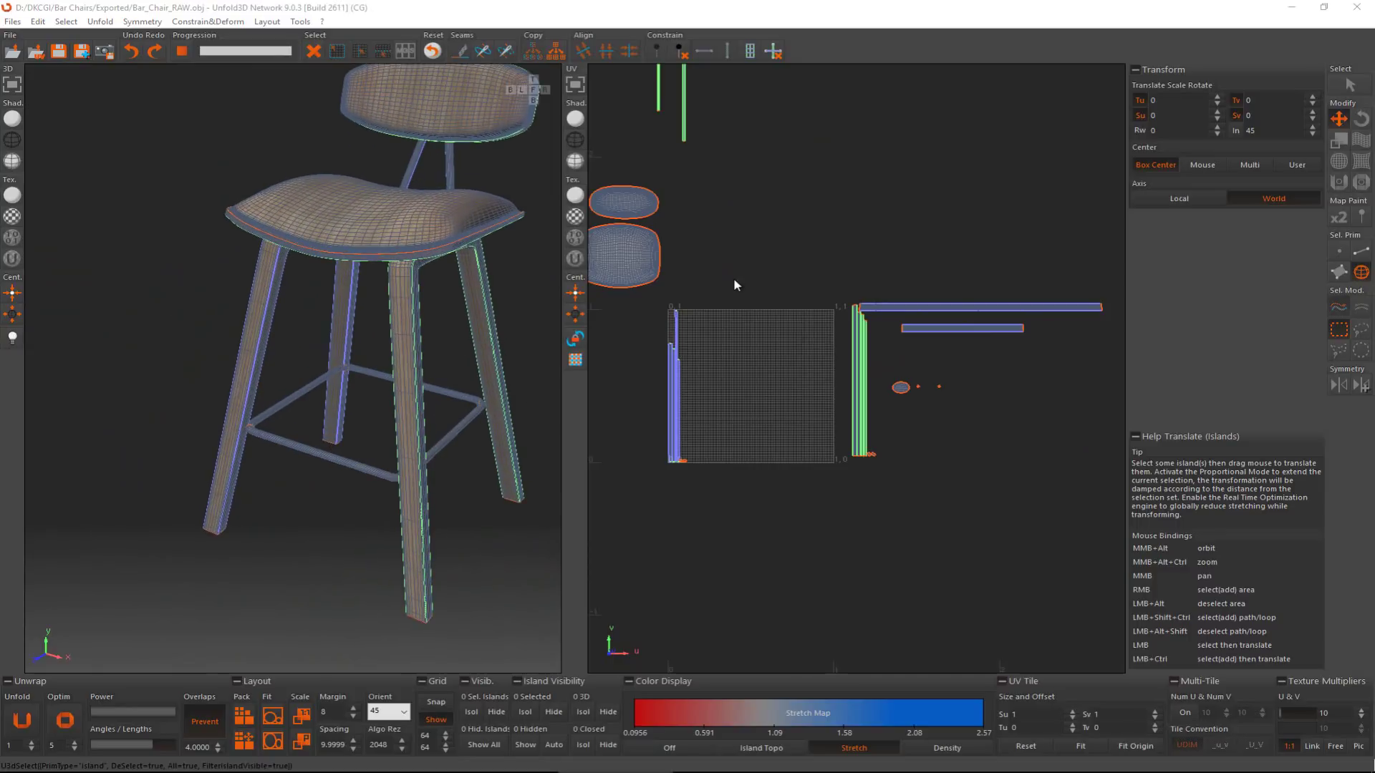
scroll(762, 311, "down", 3)
middle_click_drag(849, 310, 789, 337)
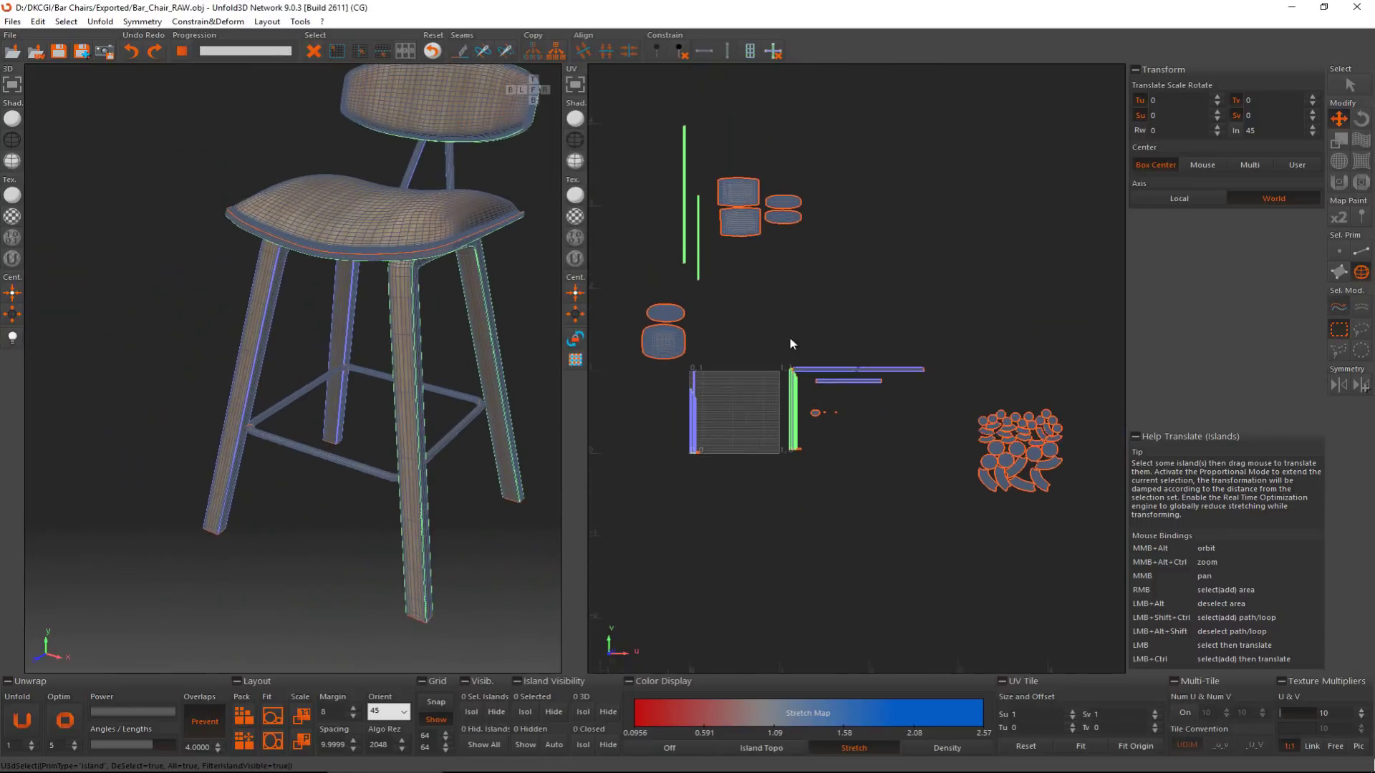
left_click_drag(616, 103, 1123, 600)
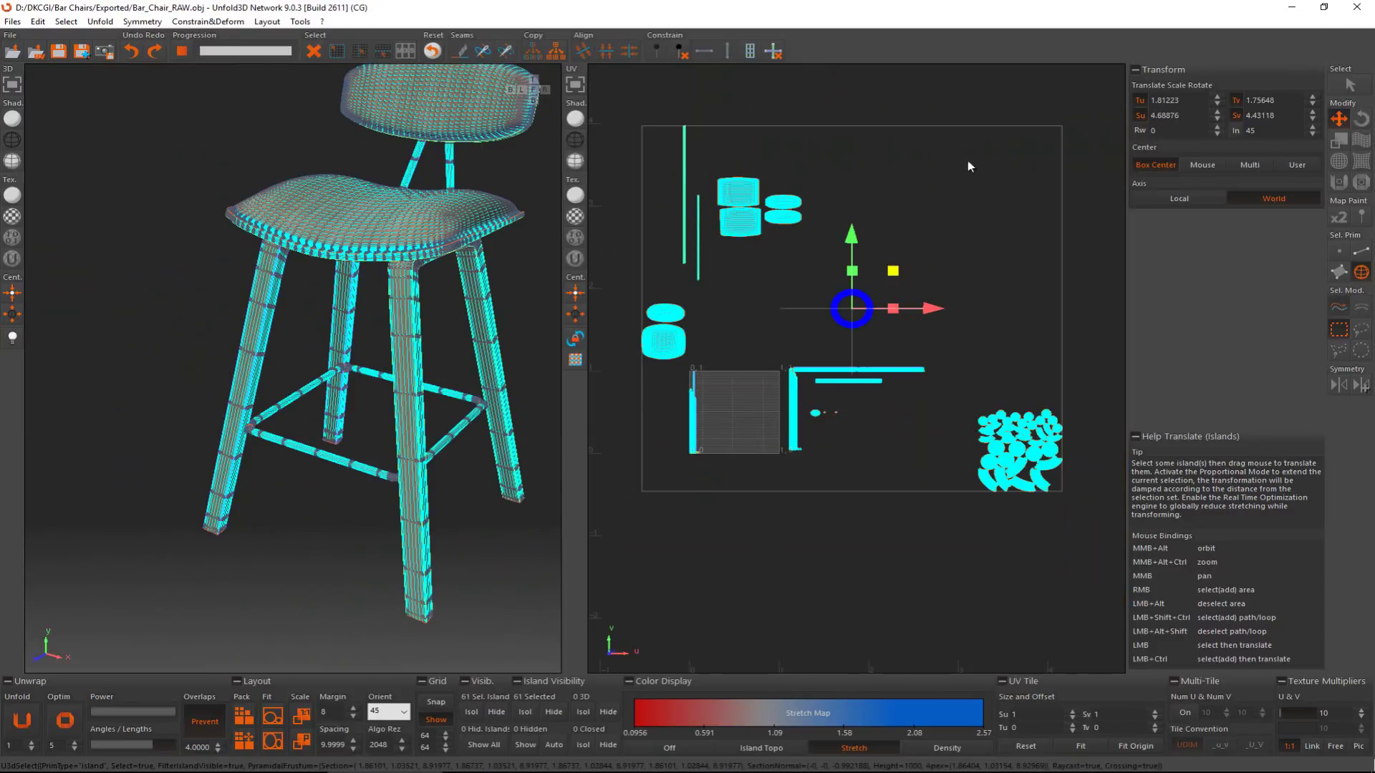
left_click(299, 745)
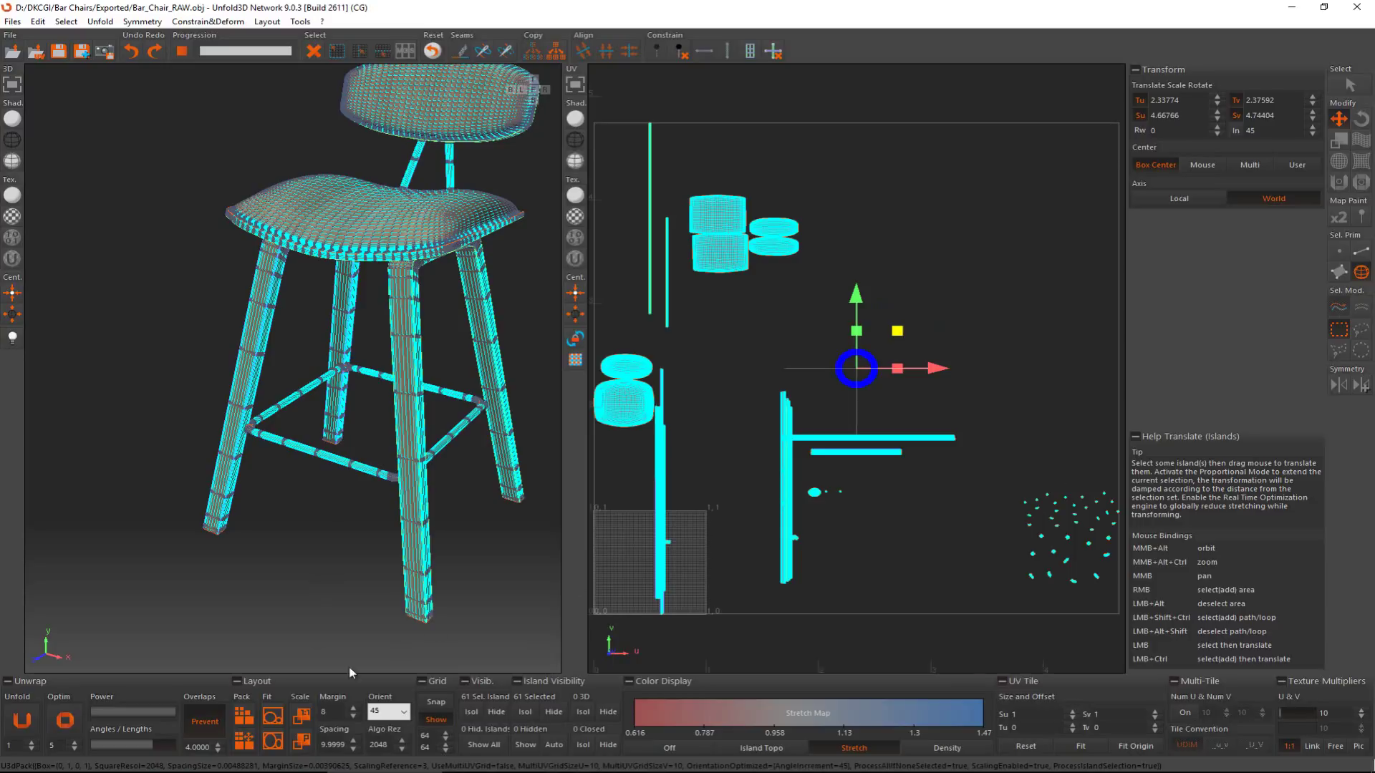
left_click(242, 748)
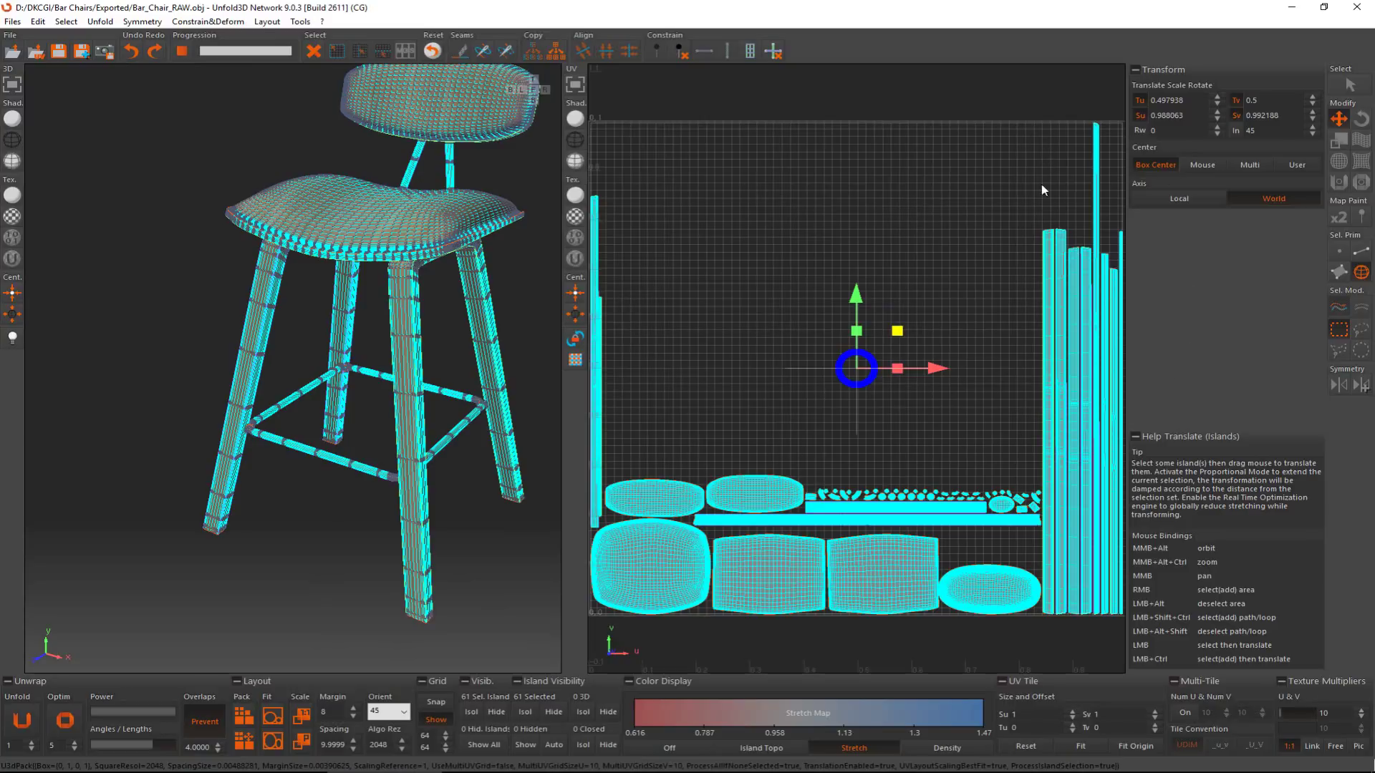
Step: Examine the packed layout and the wood texture's scale and stretch on the chair's seat and leg
left_click(766, 282)
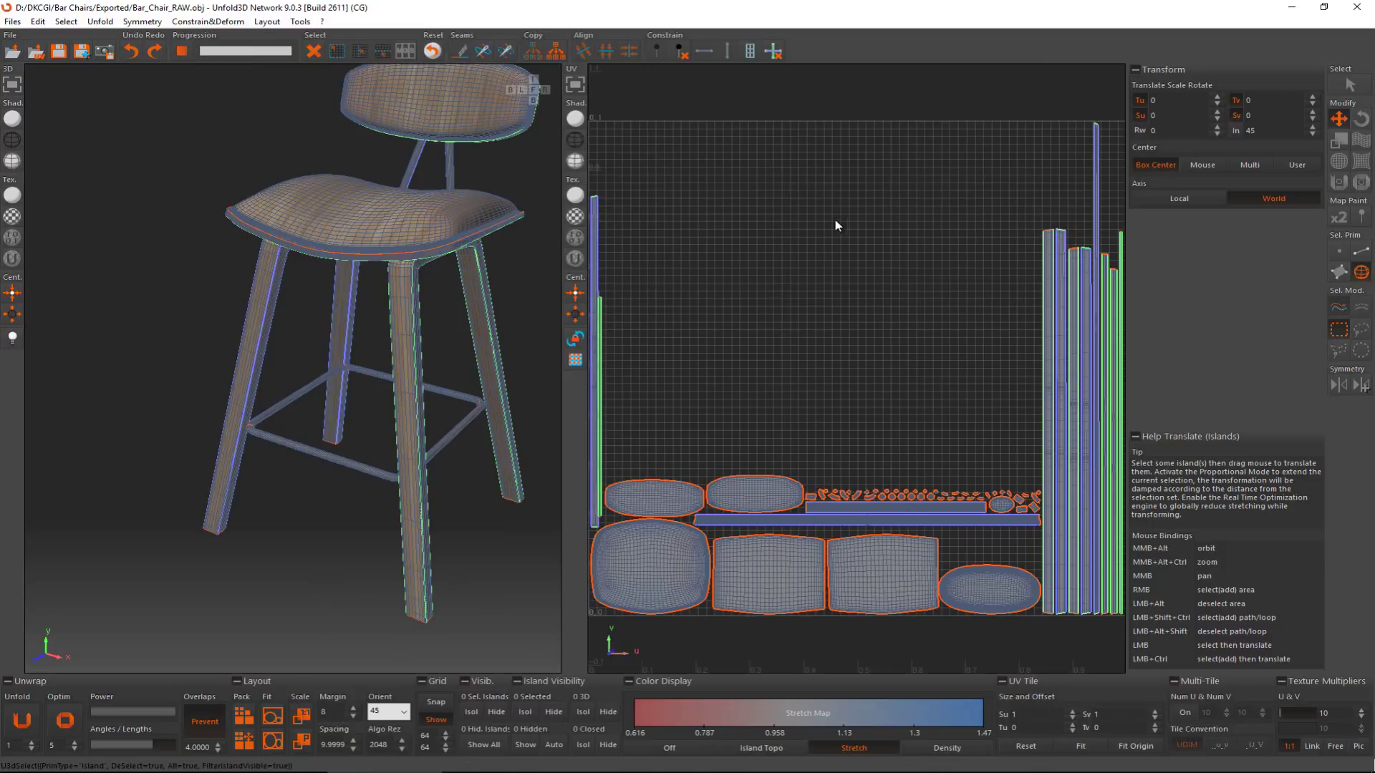
middle_click_drag(835, 220, 811, 256)
scroll(771, 278, "down", 3)
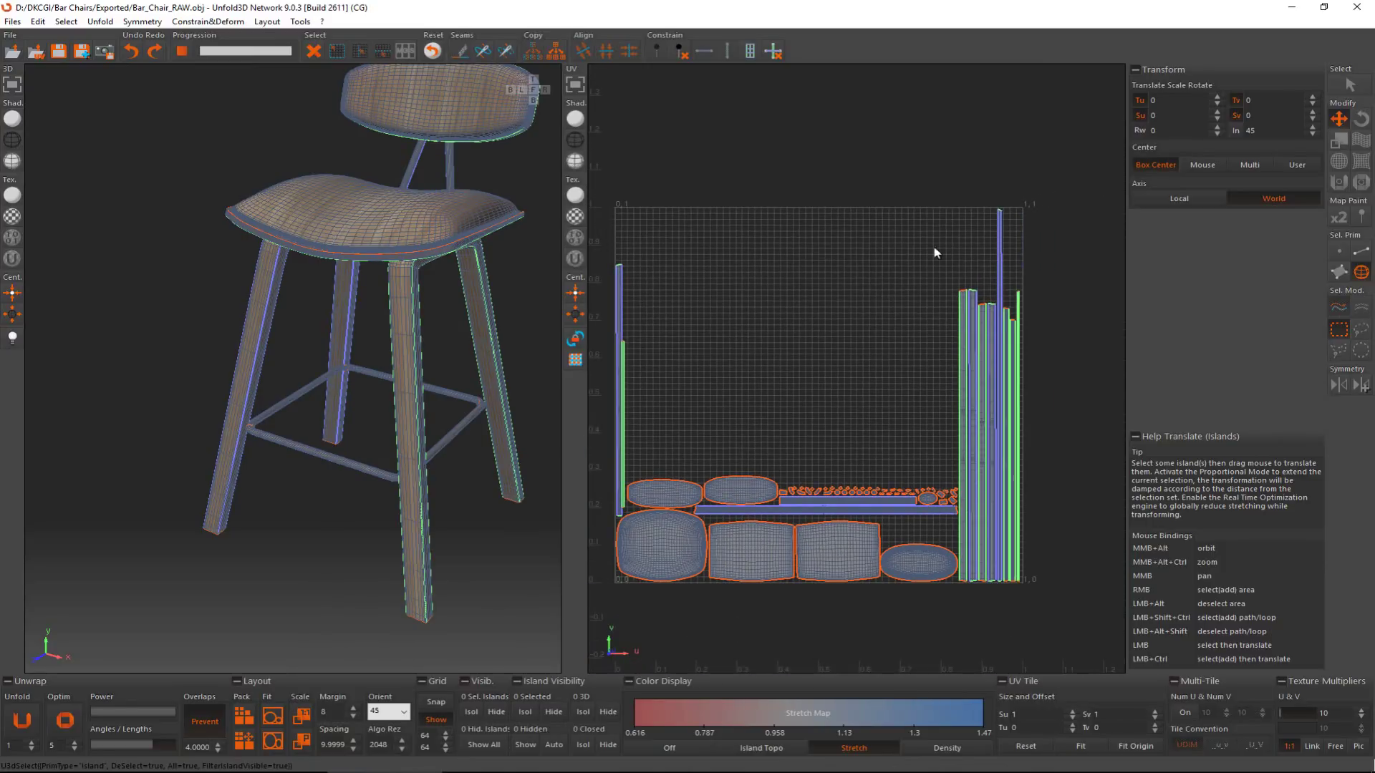
middle_click_drag(386, 239, 490, 262, "alt")
middle_click_drag(423, 213, 409, 261)
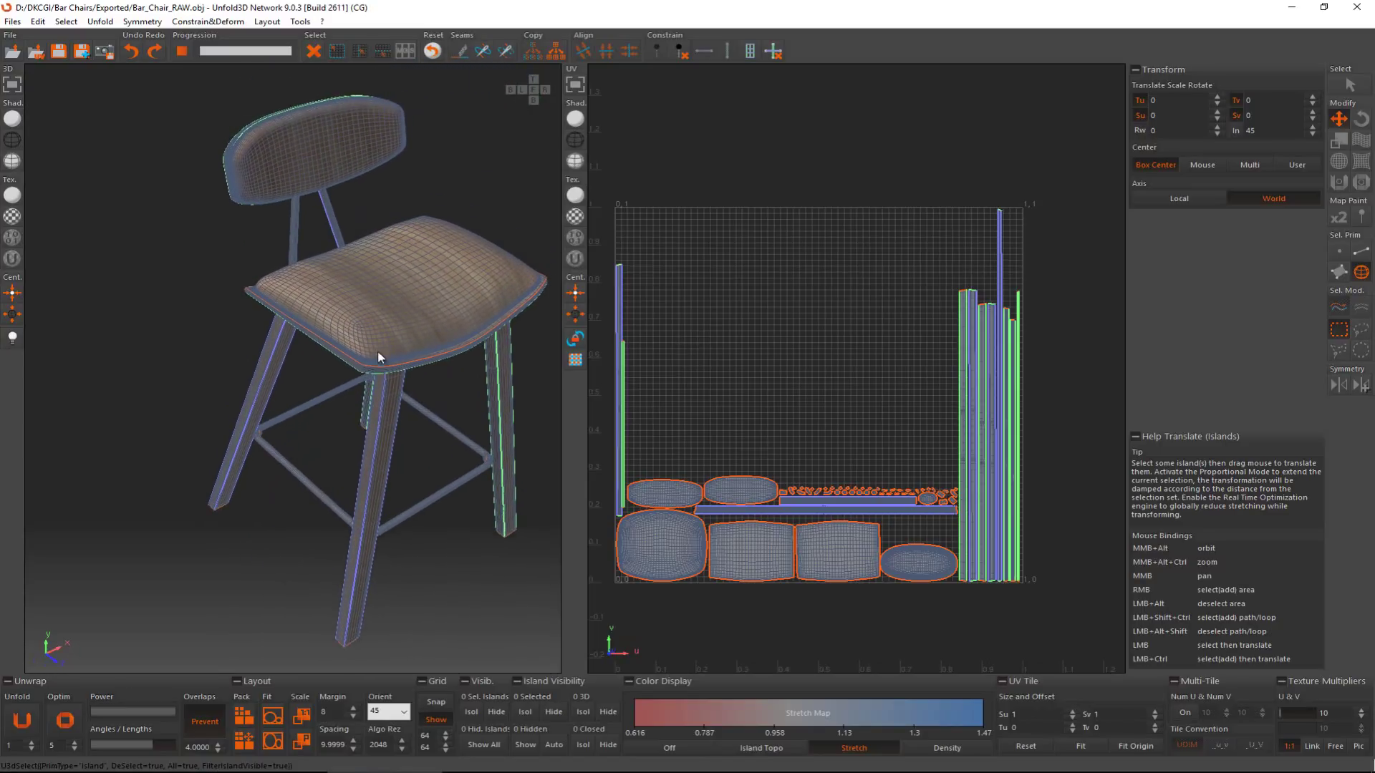
scroll(379, 373, "up", 4)
scroll(379, 402, "up", 8)
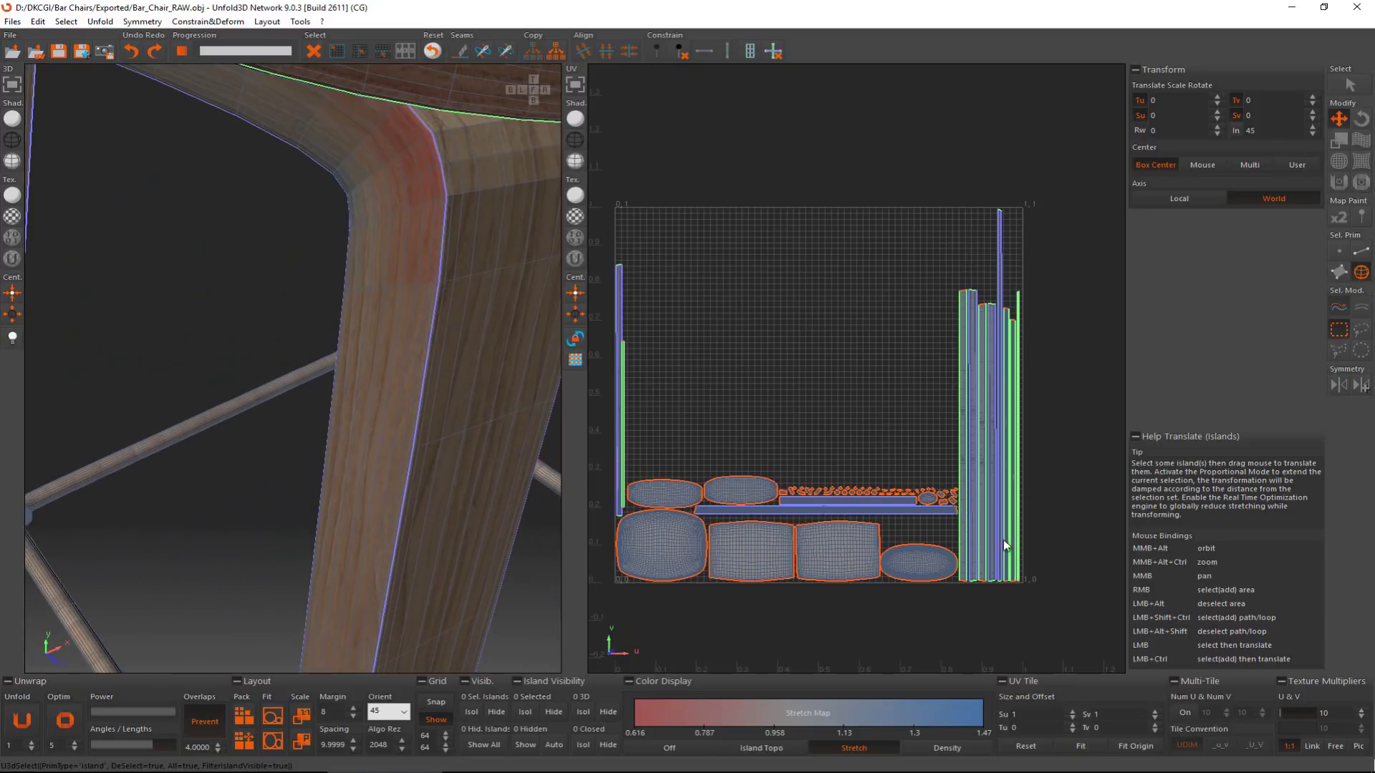
middle_click_drag(434, 246, 407, 511)
Step: Select the seat board and backrest cushion on the chair to locate their islands in the UV layout
left_click(407, 523)
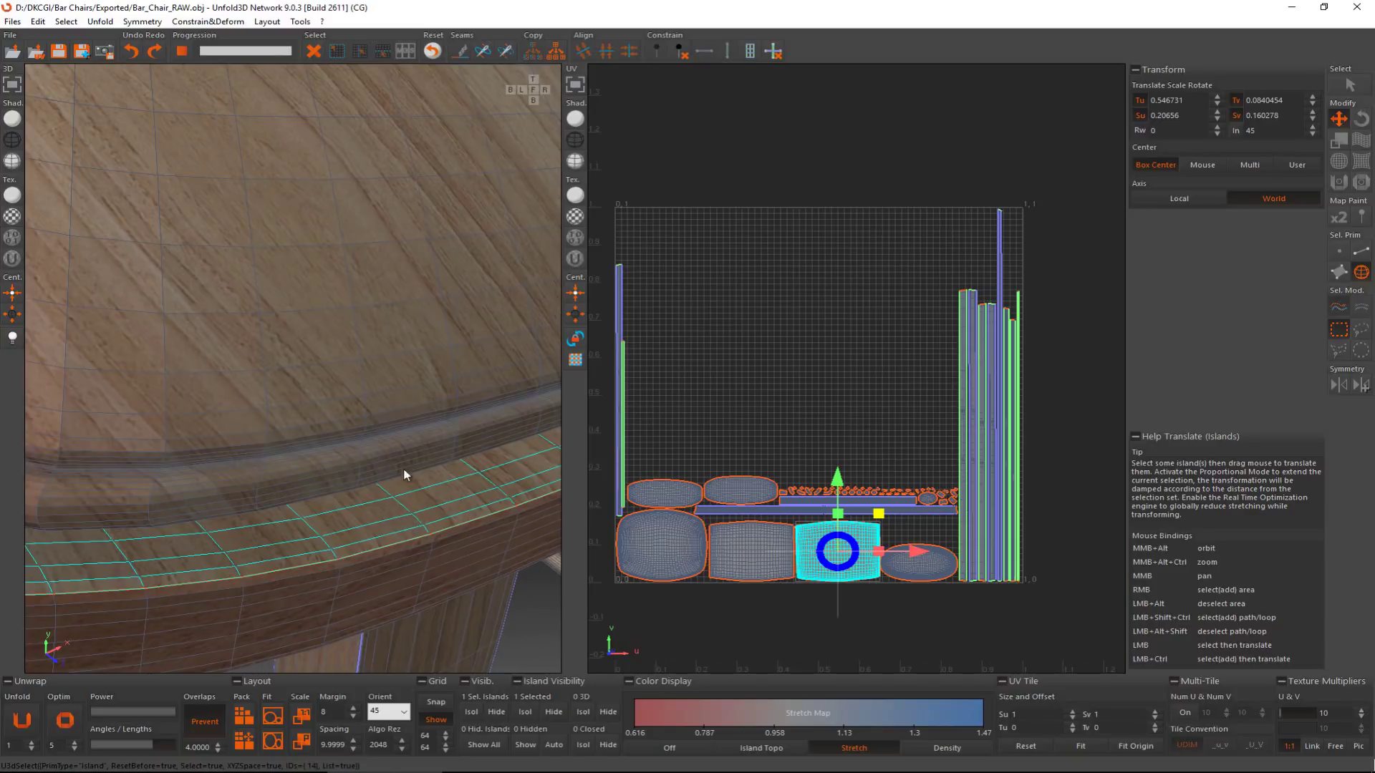
scroll(398, 437, "down", 5)
left_click(353, 226)
middle_click_drag(353, 226, 295, 221, "alt")
left_click(302, 234)
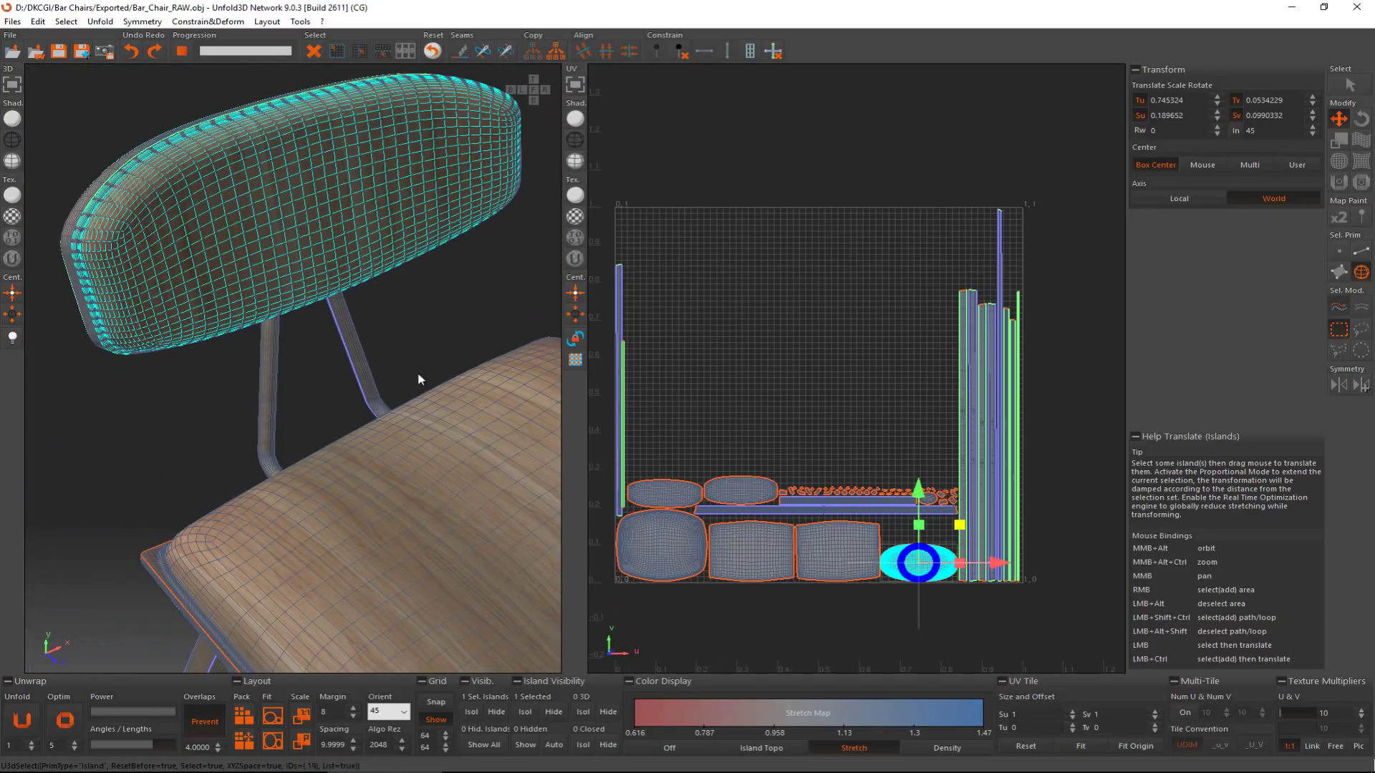
Step: Move the seat and backrest cushion islands into the tile's empty area, with the seat cushion directly above the backrest cushion
left_click(474, 450)
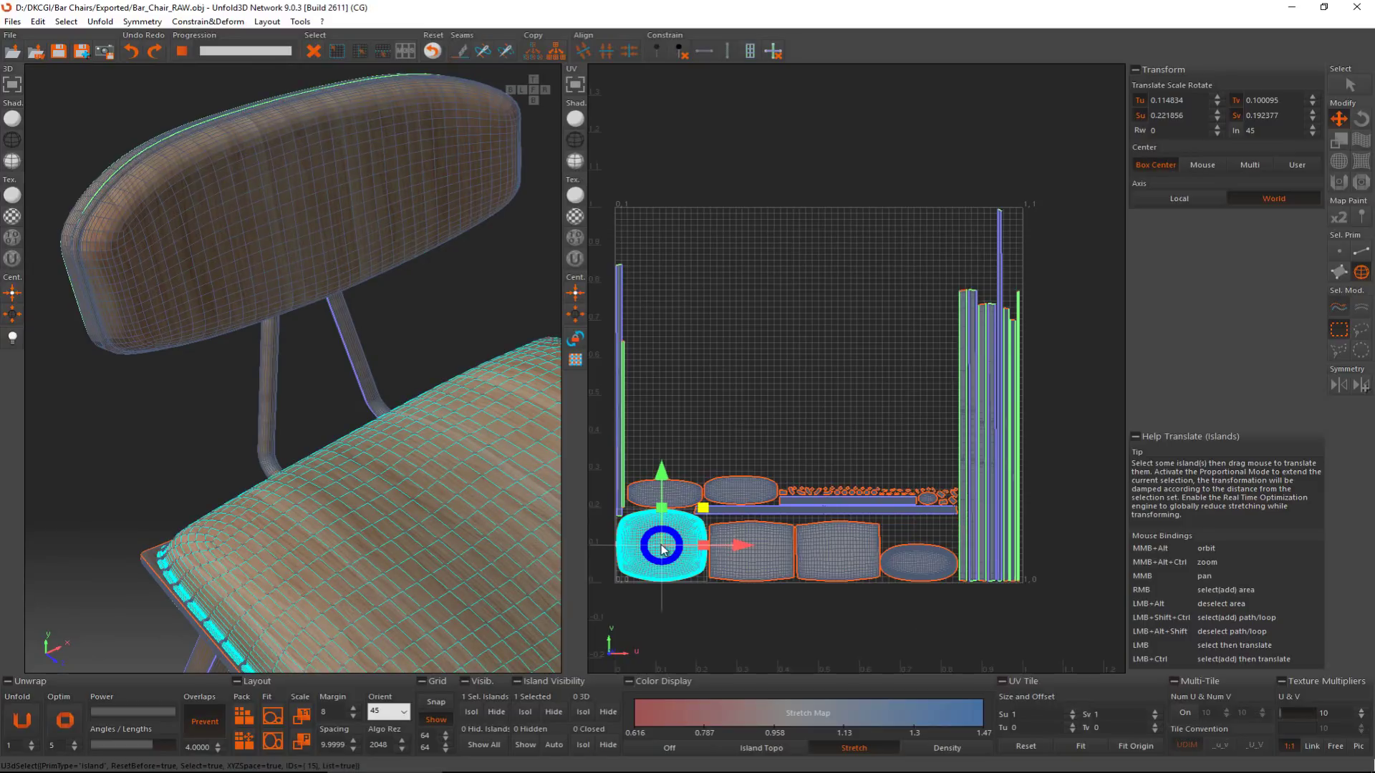
left_click_drag(662, 549, 682, 265)
left_click(288, 234)
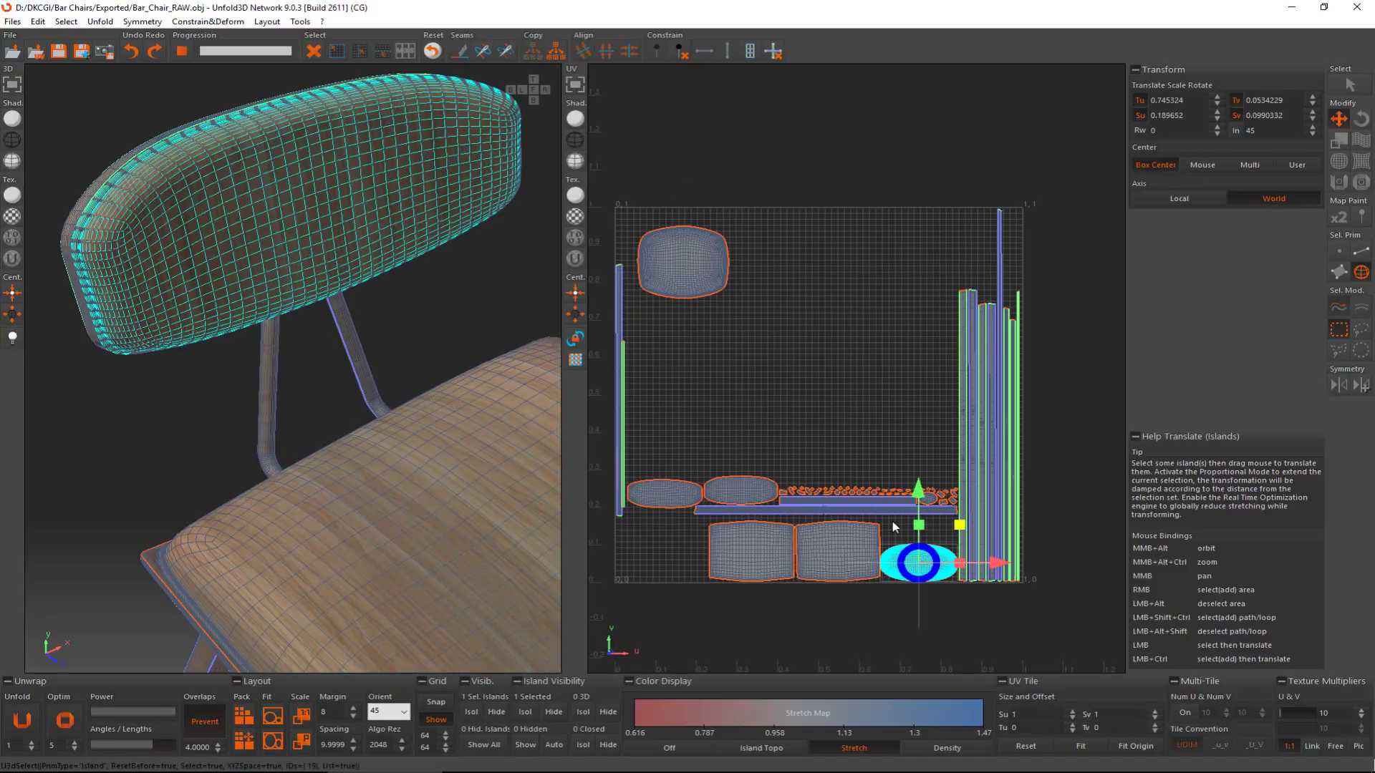
left_click_drag(922, 563, 754, 372)
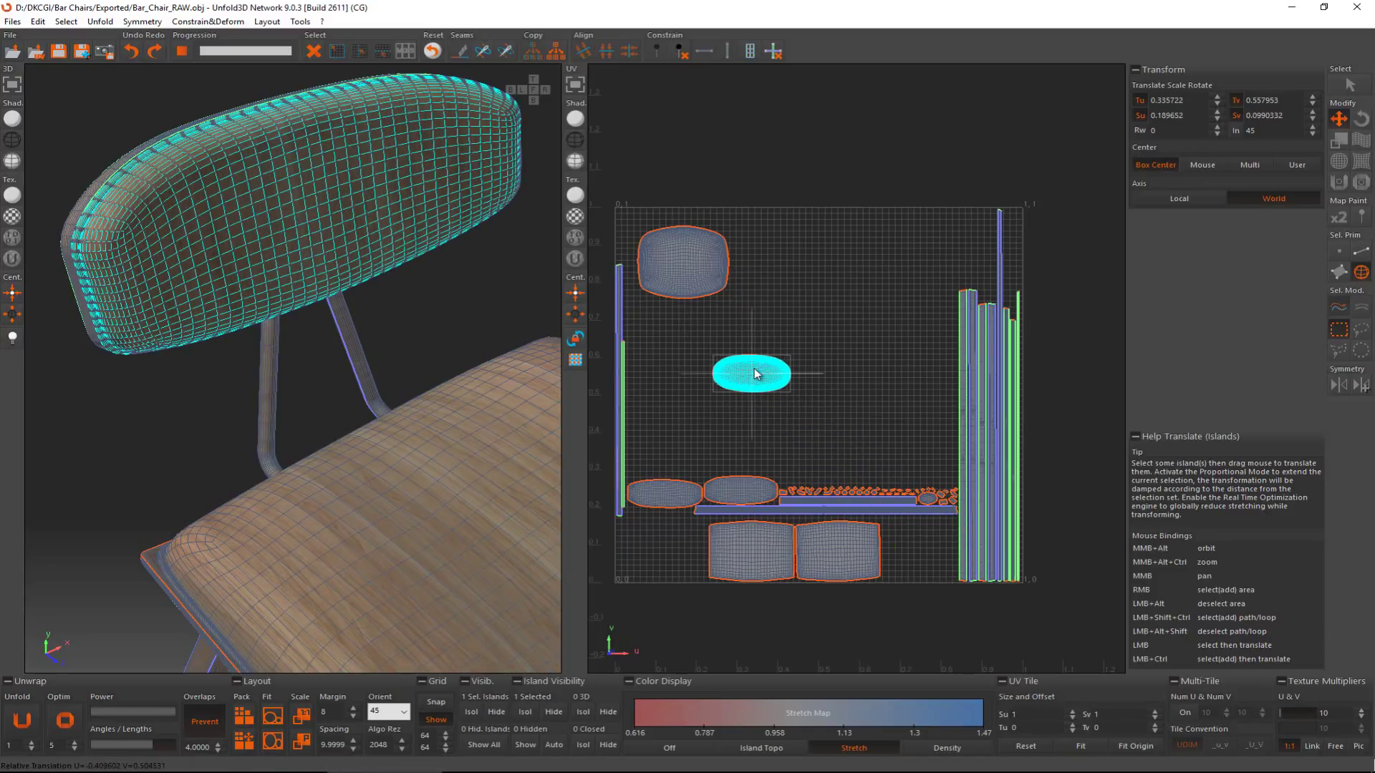
scroll(754, 372, "up", 2)
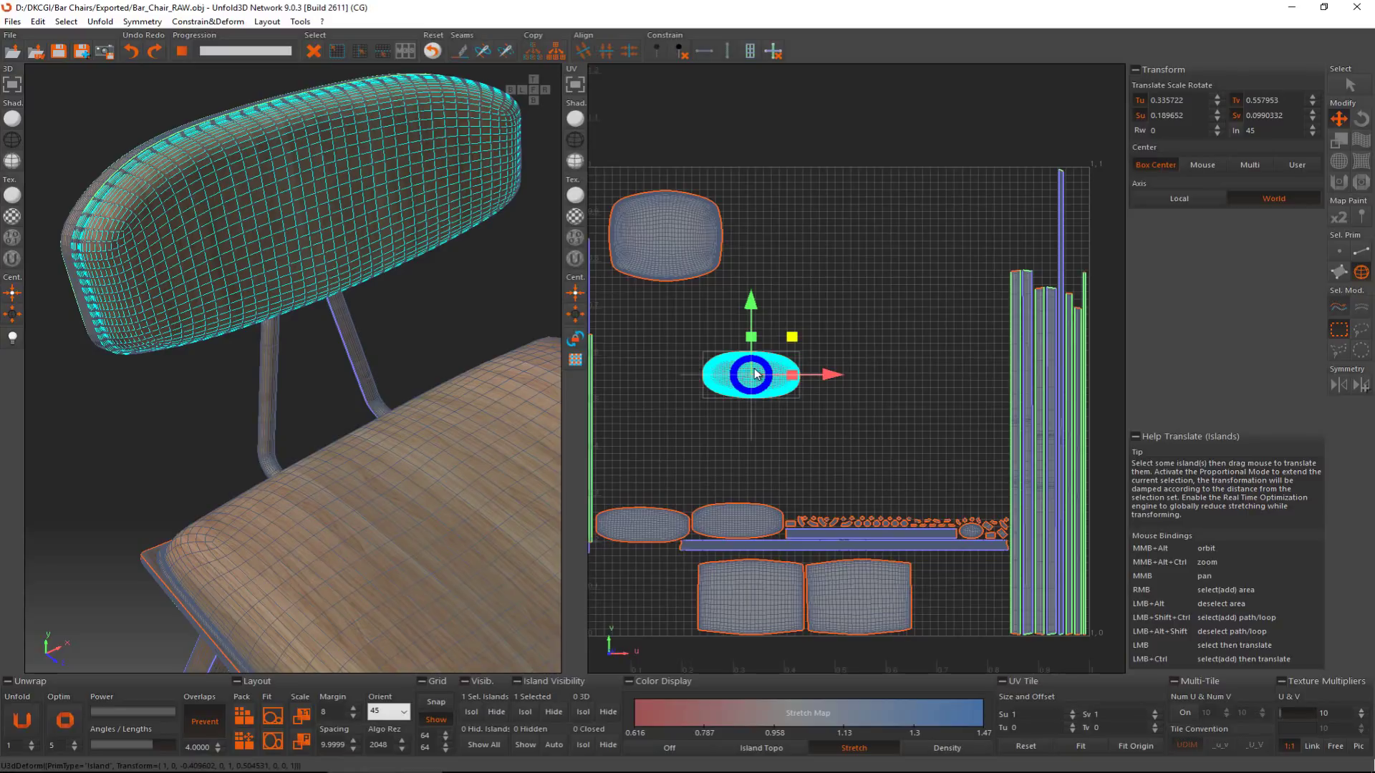
left_click(700, 245)
left_click_drag(699, 245, 780, 298)
left_click(823, 291)
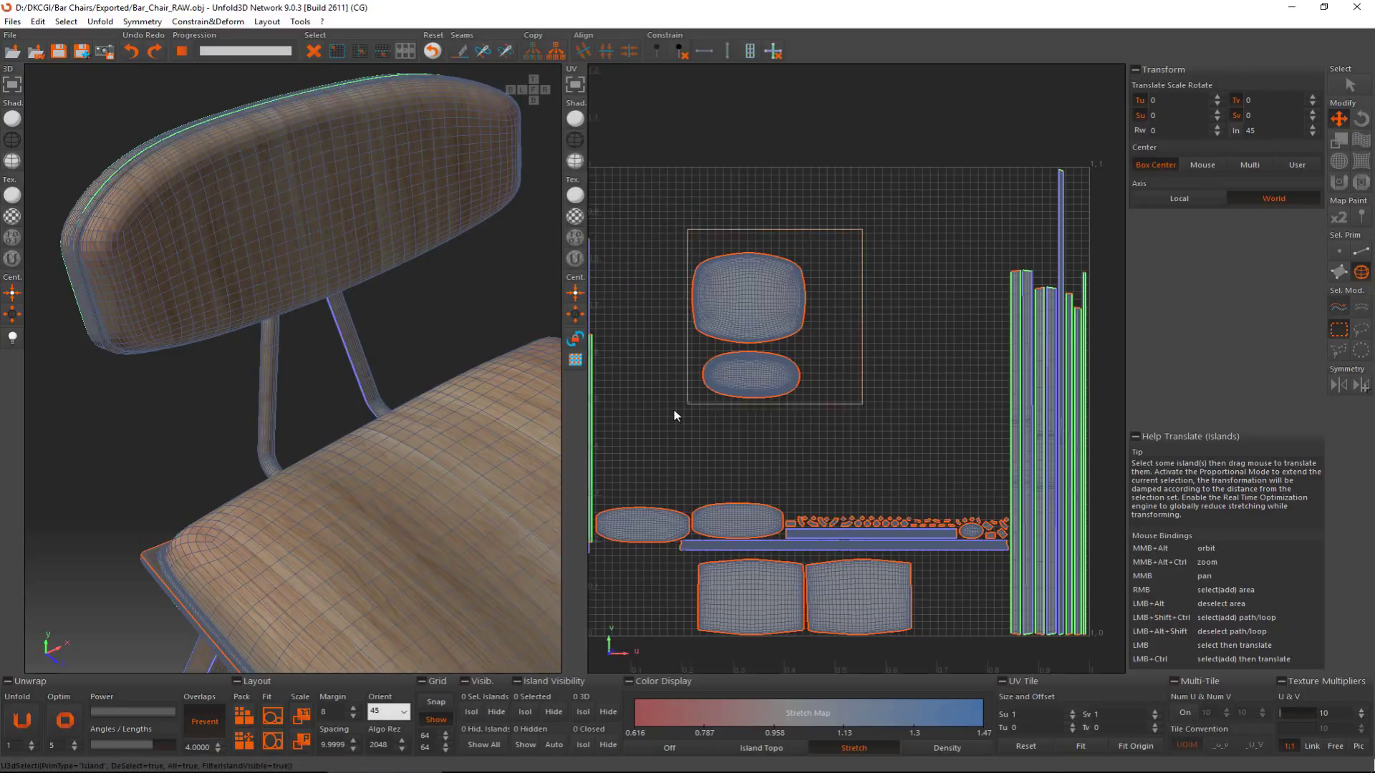
Step: Scale both cushion islands up together to about 0.52 by 0.72 overall and shift them within the tile's empty area
key("ctrl+z")
key("r")
left_click_drag(792, 283, 896, 206)
key("w")
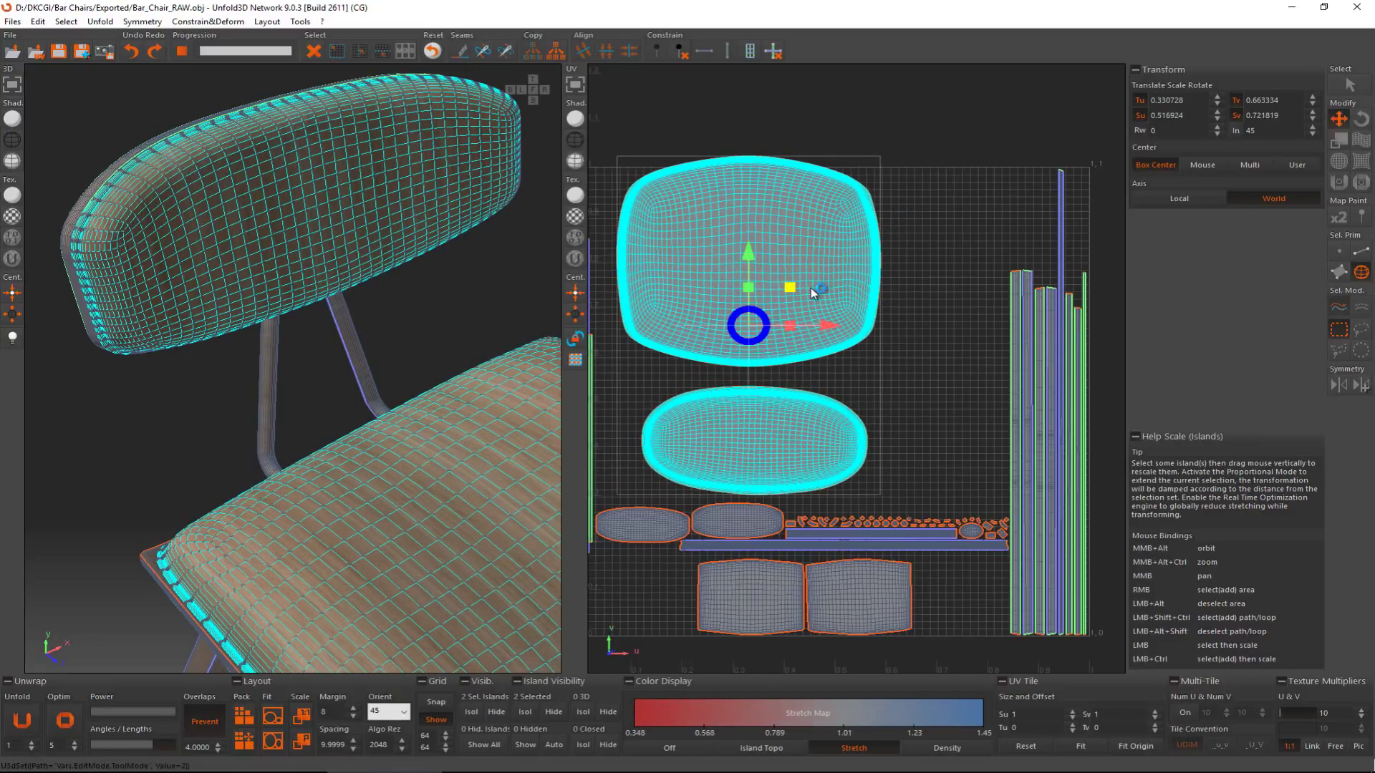
left_click_drag(810, 288, 795, 304)
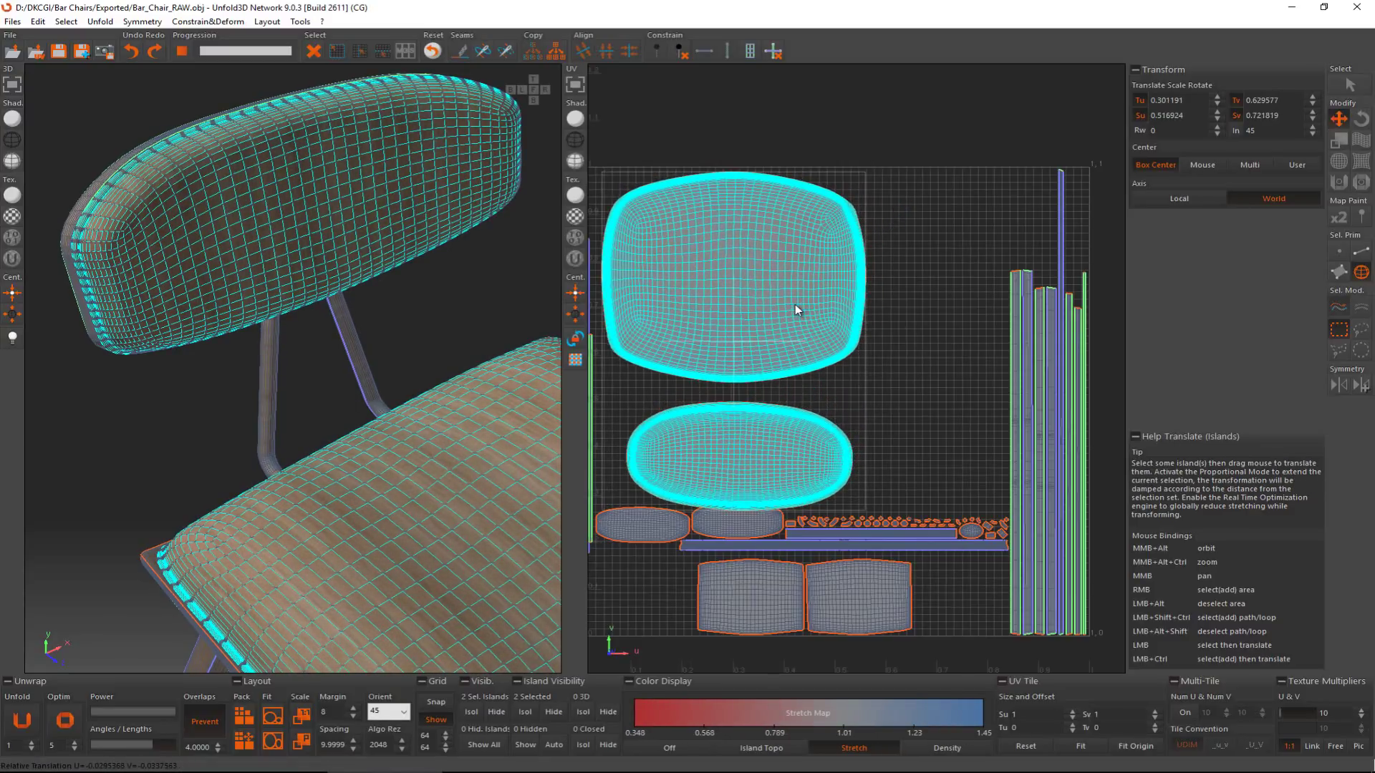
Step: Move the backrest cushion island beside the leg strips, then enlarge both cushion islands slightly and reposition them together
left_click_drag(783, 484, 908, 458)
key("Escape")
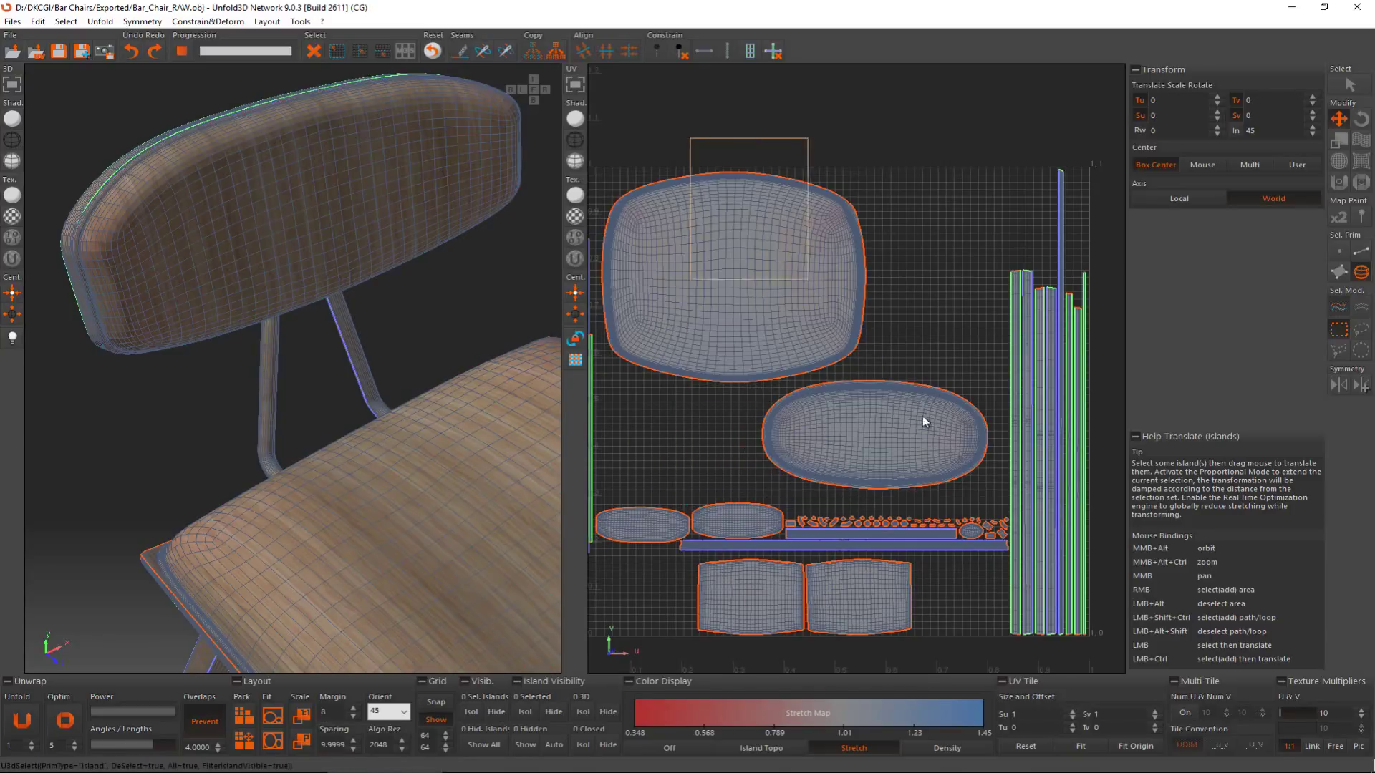
right_click_drag(922, 422, 927, 432)
left_click_drag(839, 286, 854, 288)
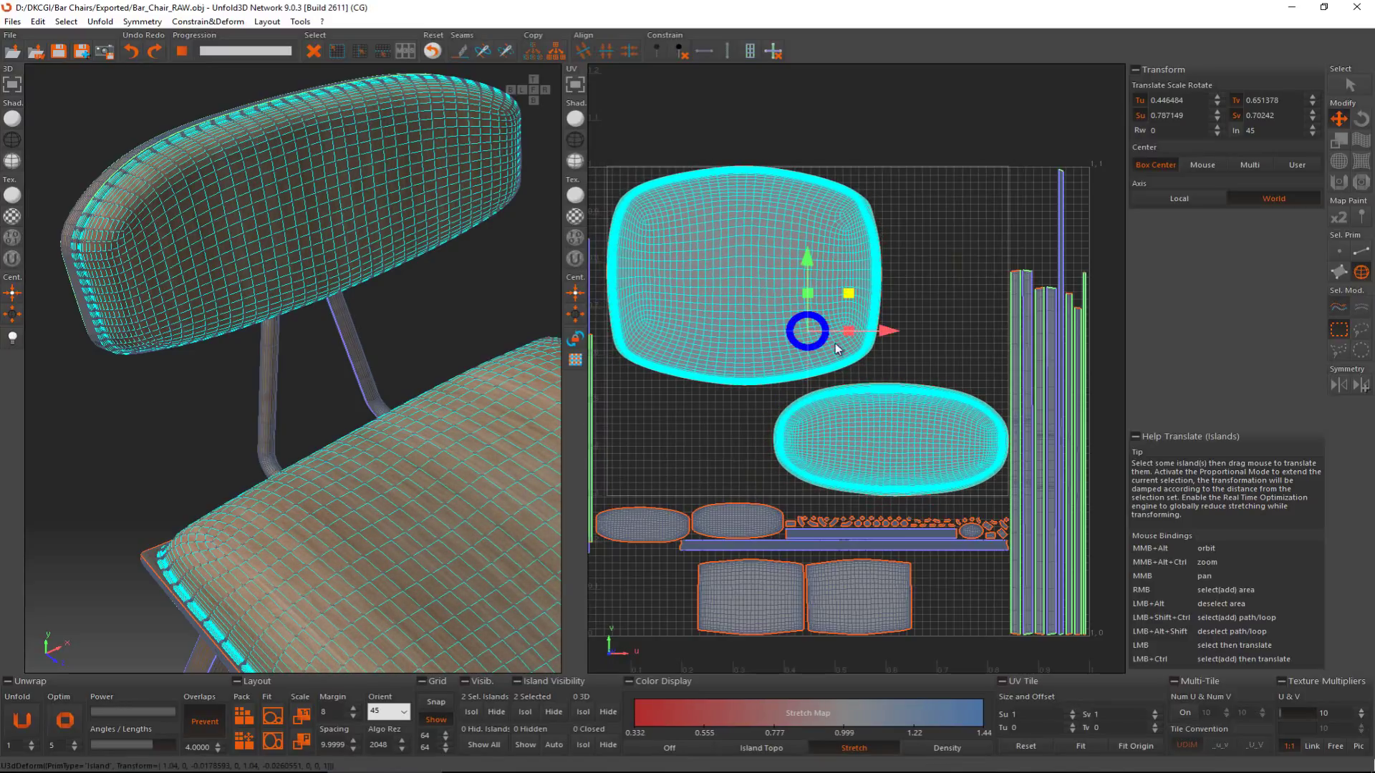
left_click_drag(793, 365, 792, 398)
Step: Try to repack all the islands with the enlarged cushions into the UV tile
left_click(792, 398)
scroll(795, 408, "down", 3)
right_click_drag(1001, 212, 634, 595)
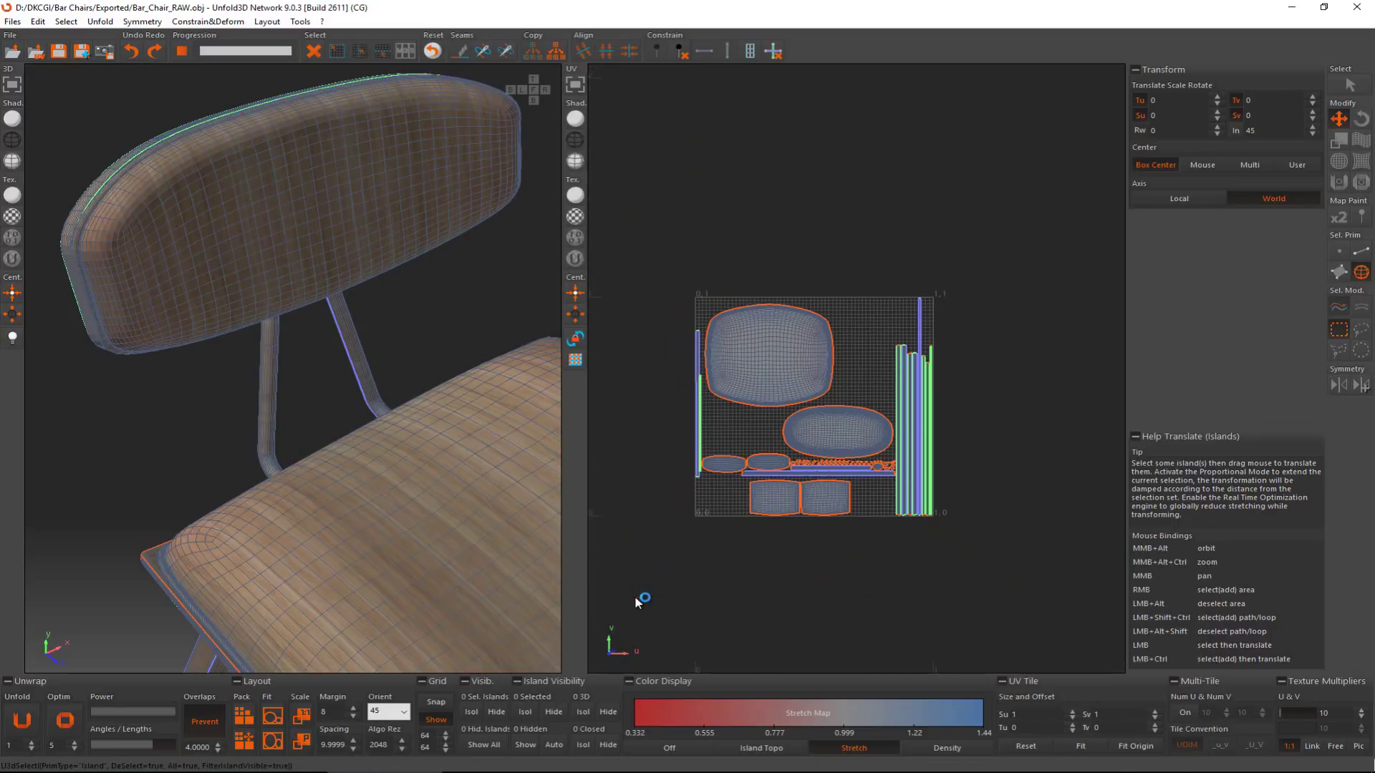
left_click(244, 747)
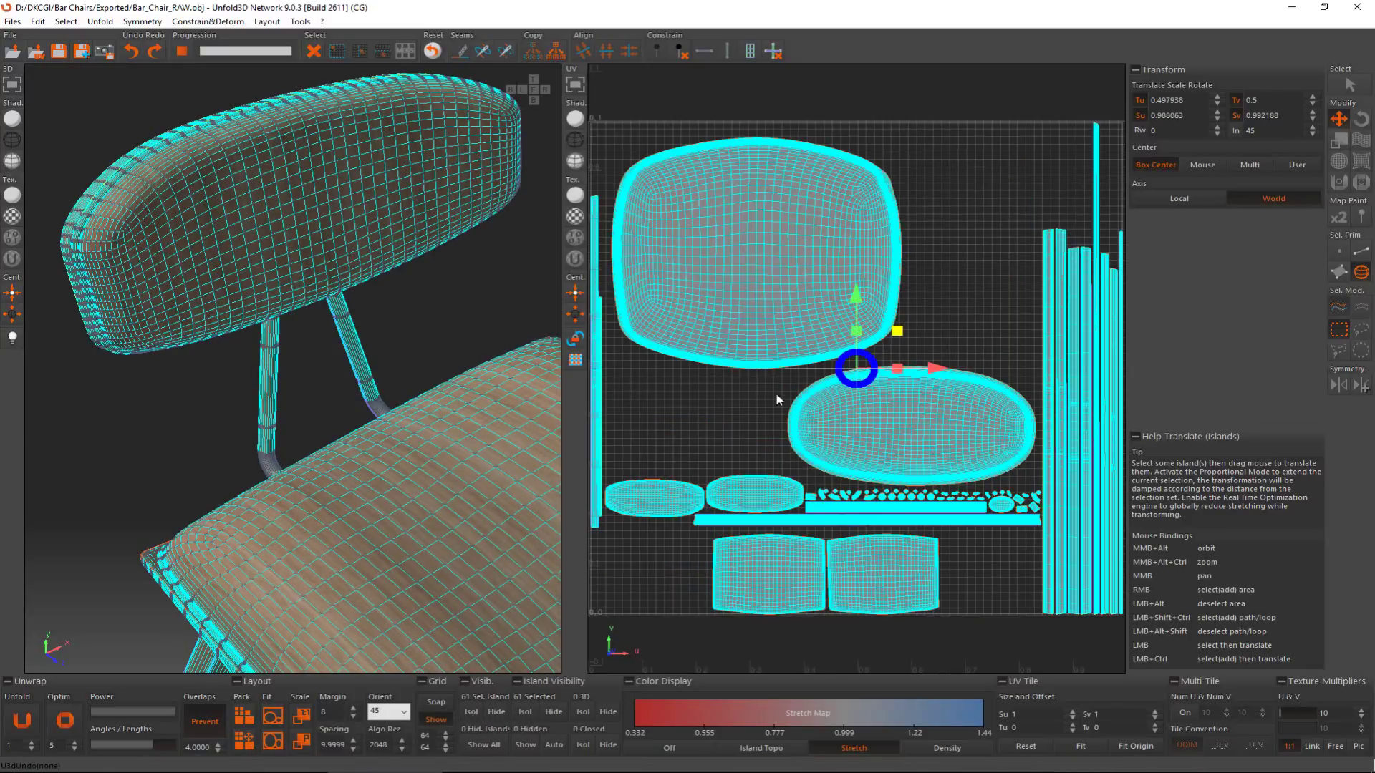
left_click(738, 405)
Step: Check the cushion texture and final layout, then save the unwrapped chair to Bar_Chair_RAW.obj
scroll(738, 405, "down", 2)
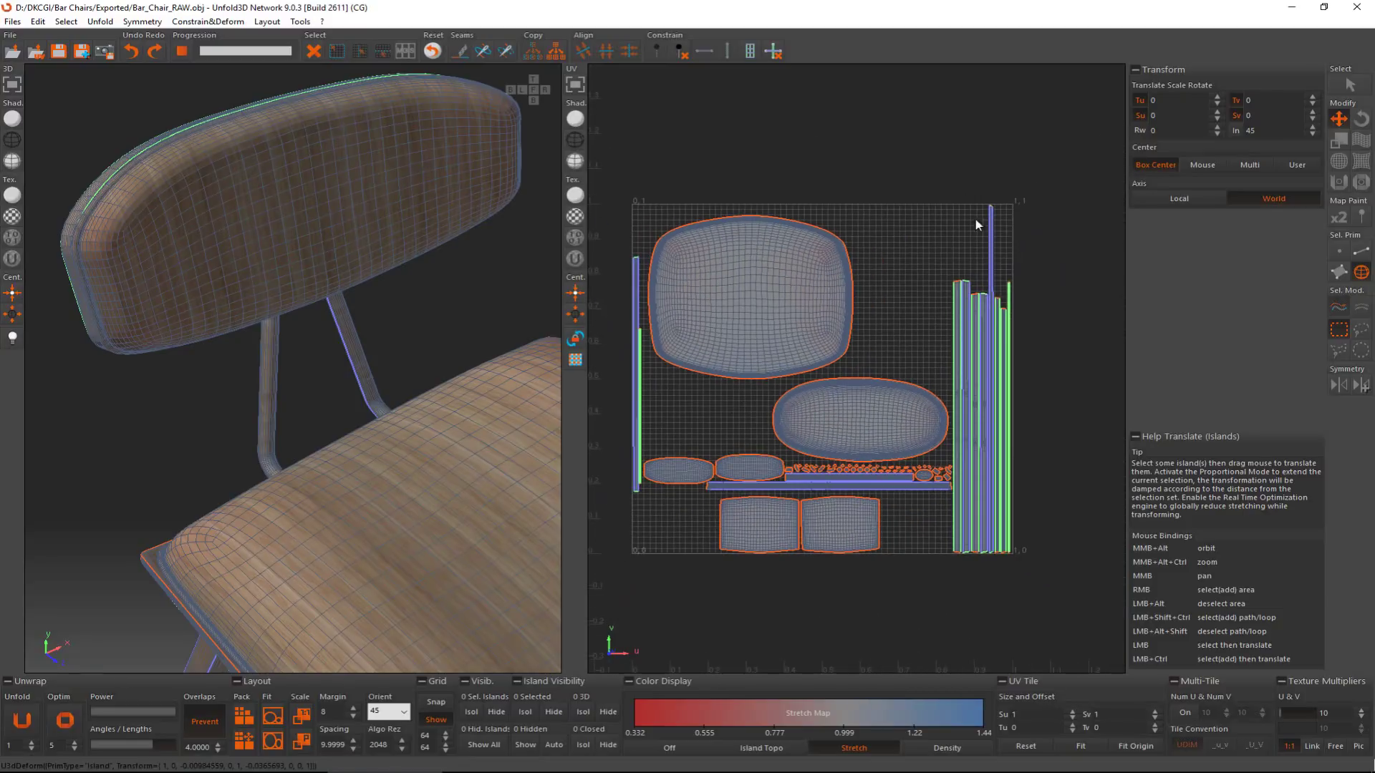
scroll(492, 402, "down", 4)
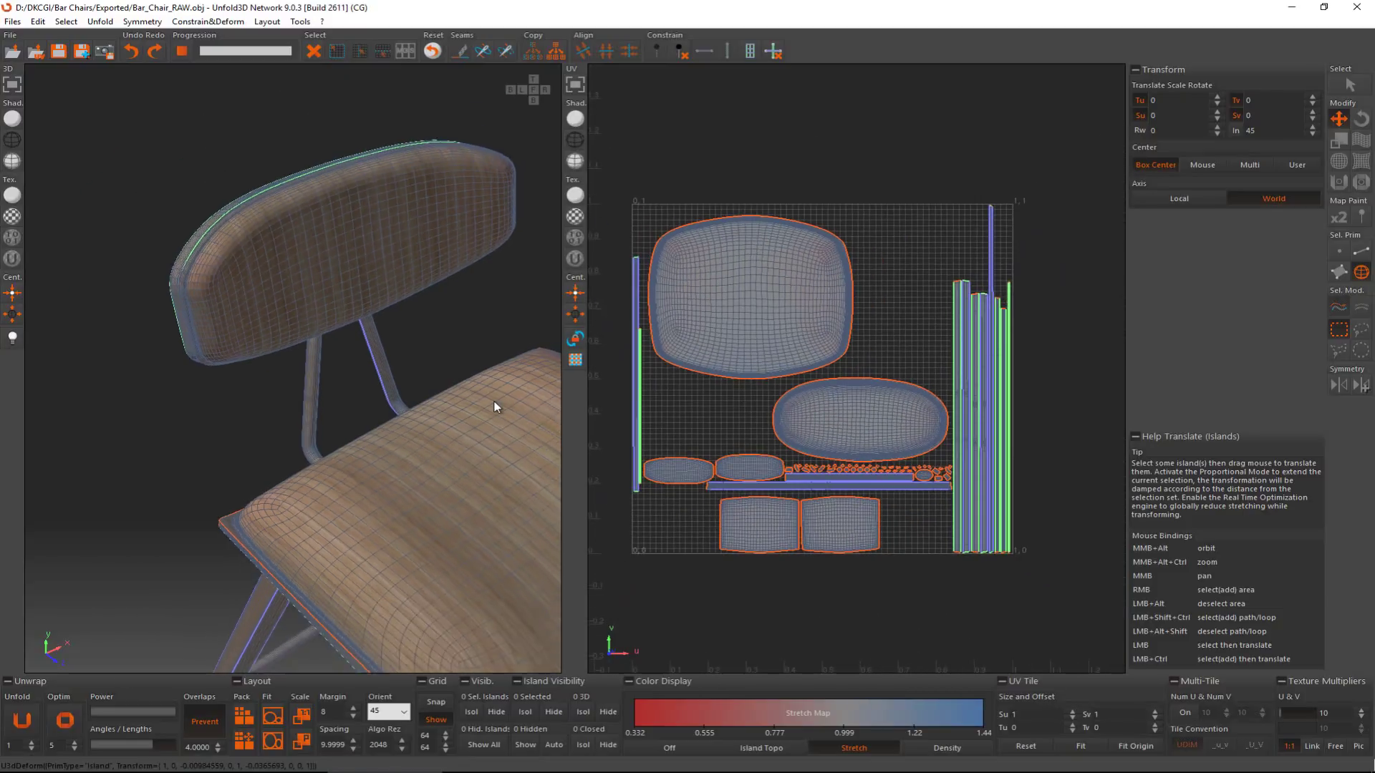
middle_click_drag(769, 360, 720, 308)
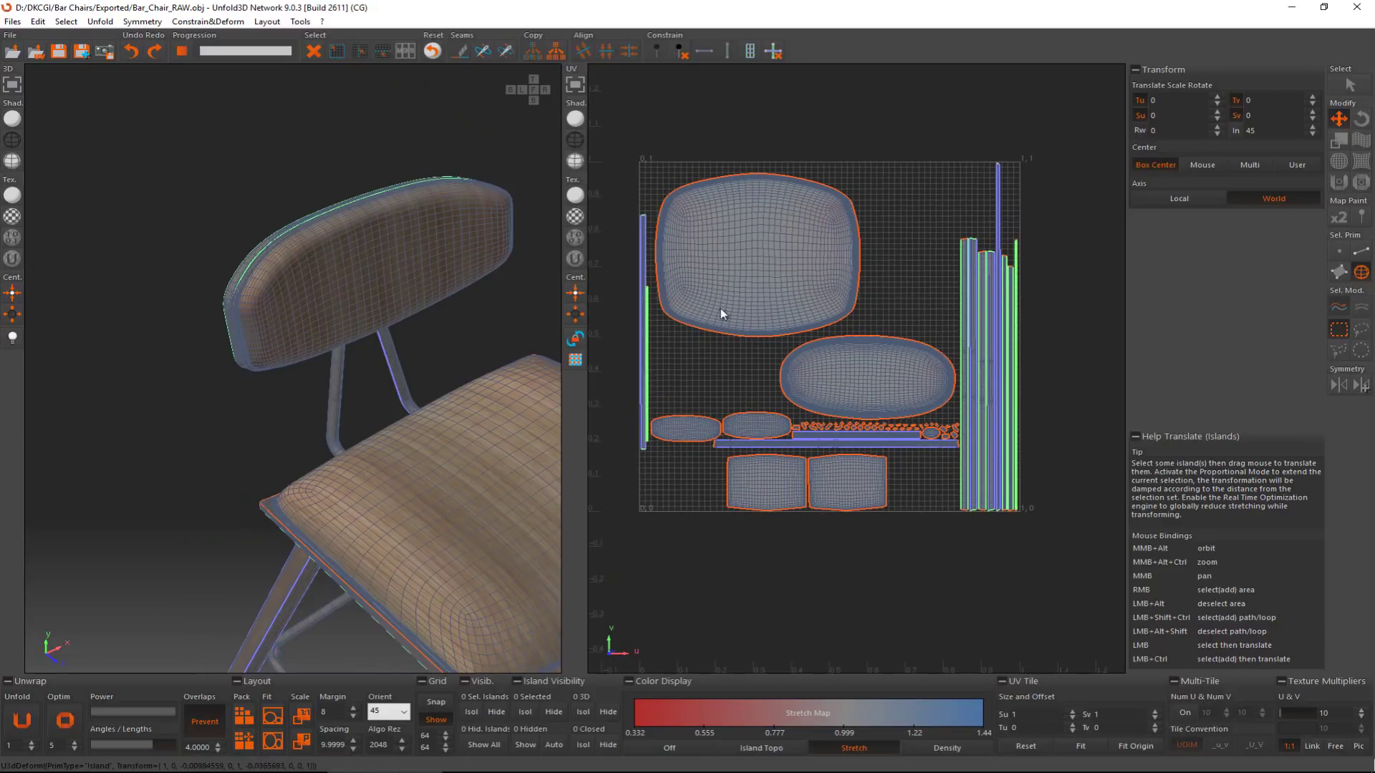
left_click(14, 22)
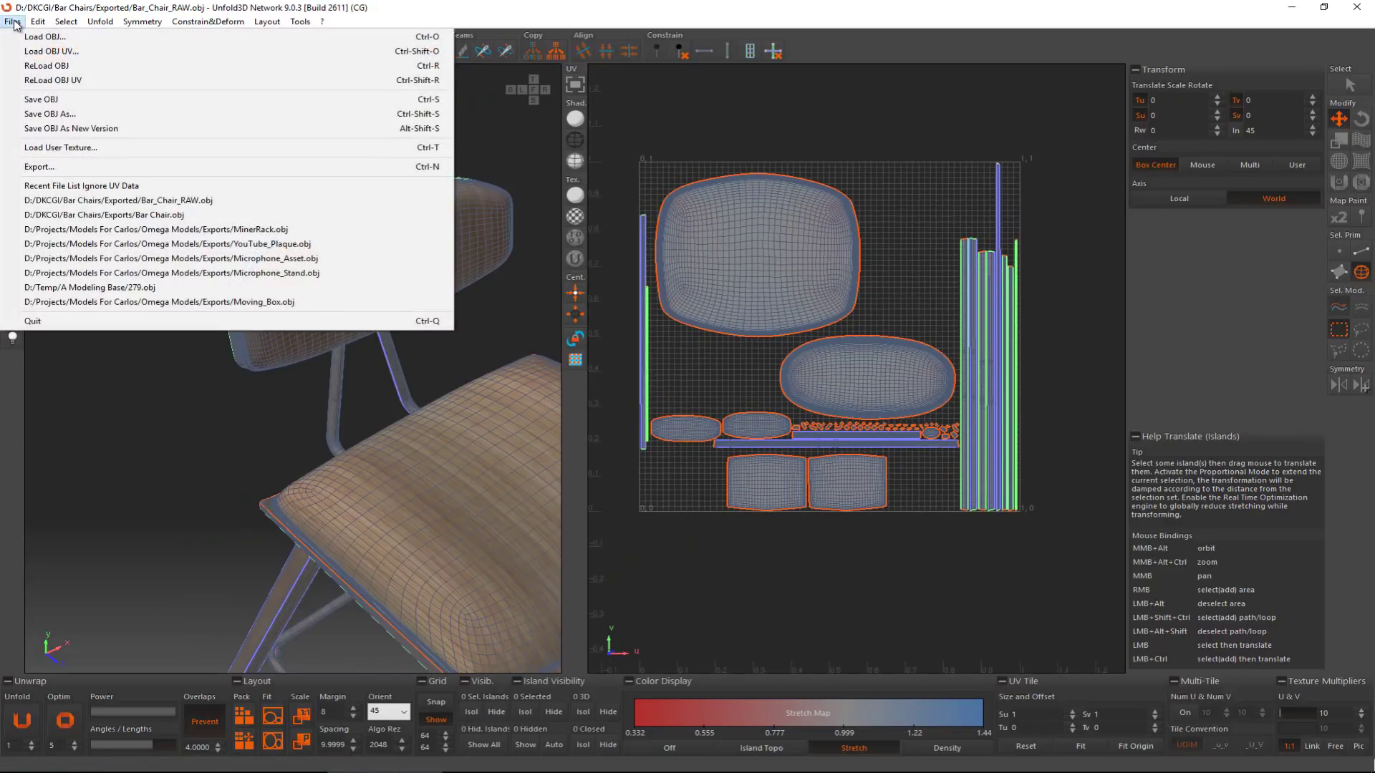
left_click(41, 99)
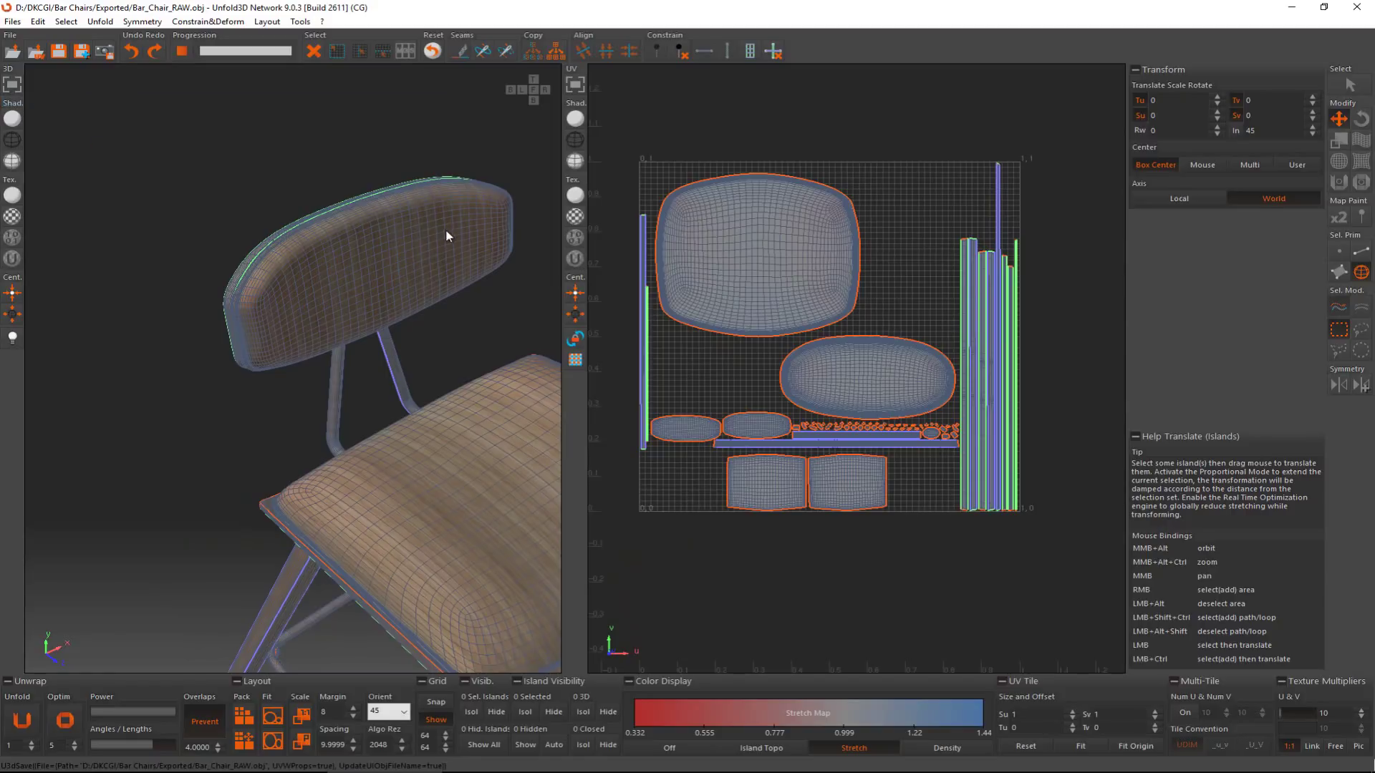
Step: Switch to 3ds Max and view the bar chair in Bar_Chair_02.max
middle_click_drag(430, 245, 240, 250, "alt")
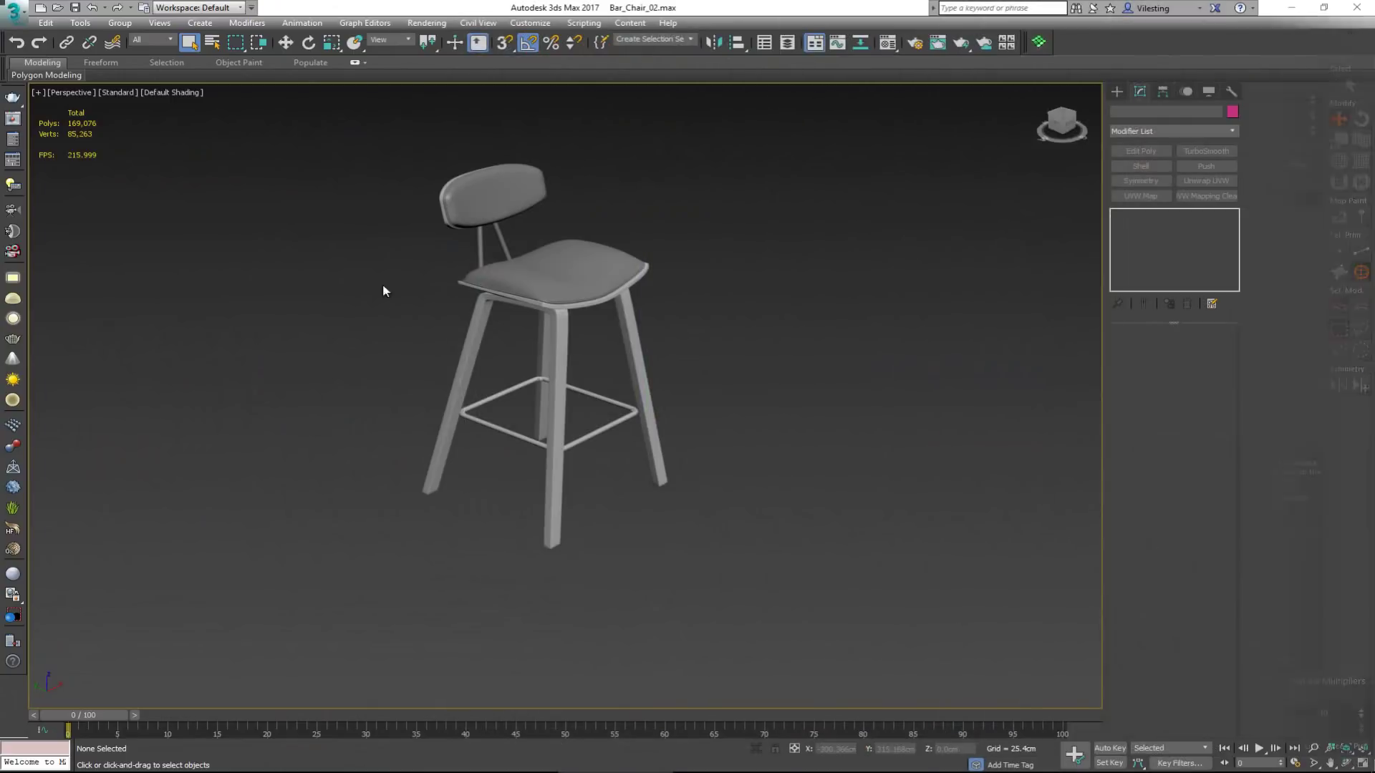
mouse_move(383, 289)
middle_mouse_down()
mouse_move(372, 259)
mouse_move(379, 300)
middle_mouse_up()
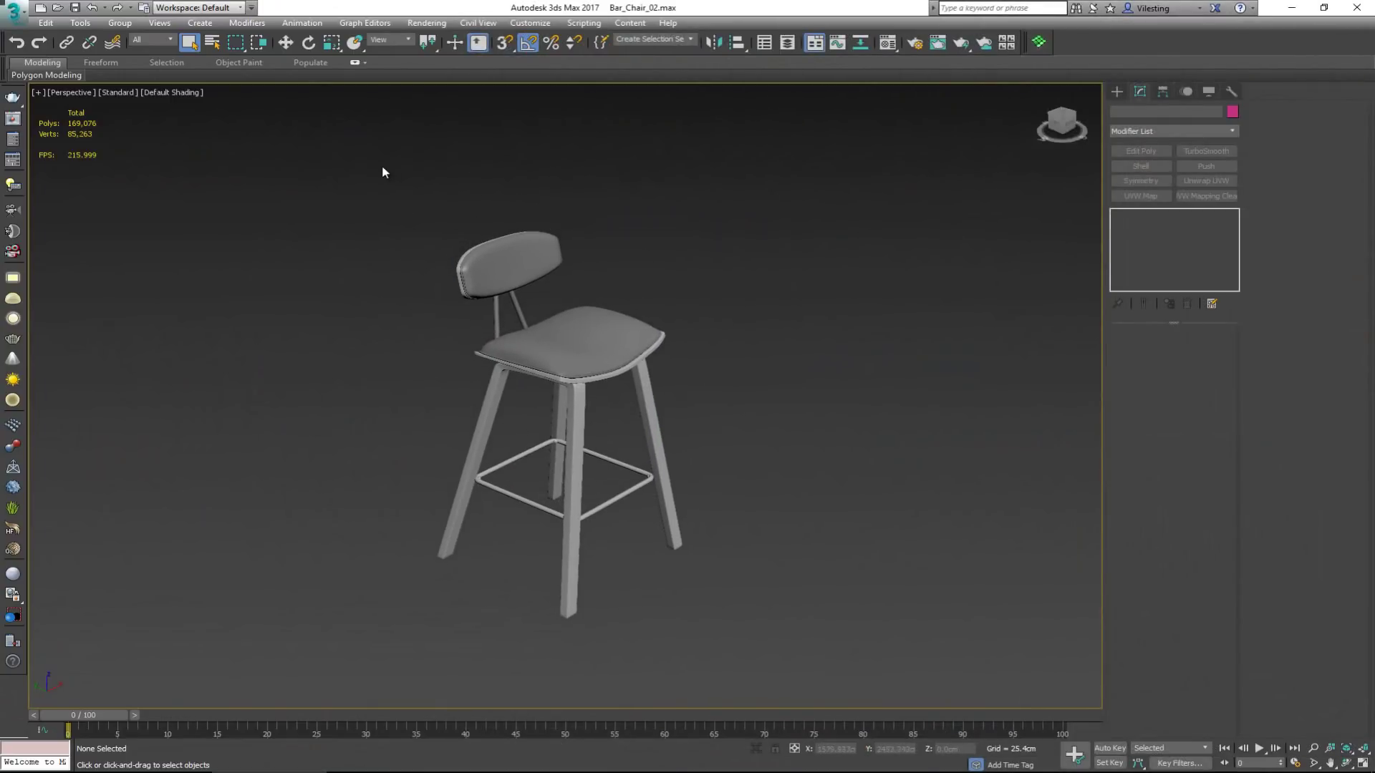
Step: Select all the original bar chair objects in the scene and delete them
left_click_drag(338, 170, 680, 580)
key("F4")
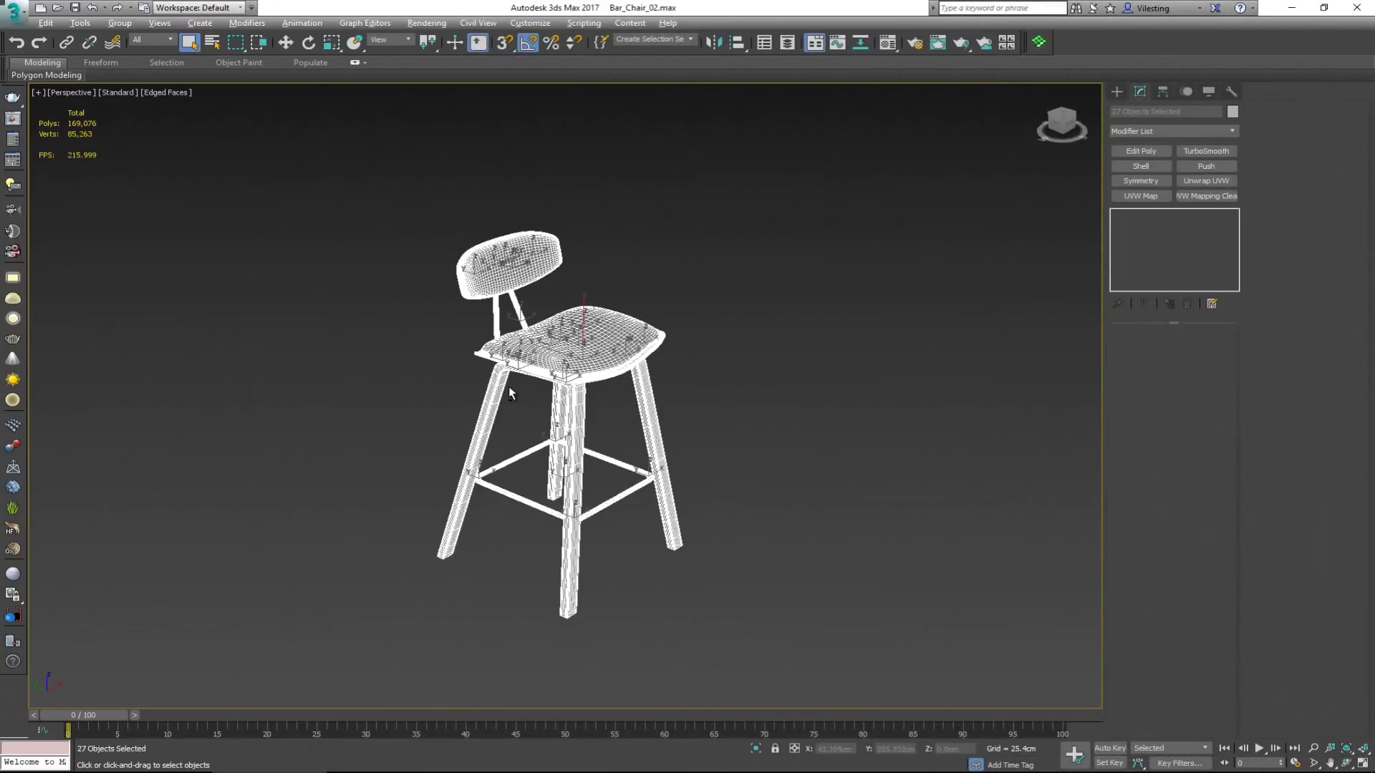
mouse_move(510, 392)
middle_mouse_down("alt")
mouse_move(451, 338)
mouse_move(514, 410)
middle_mouse_up("alt")
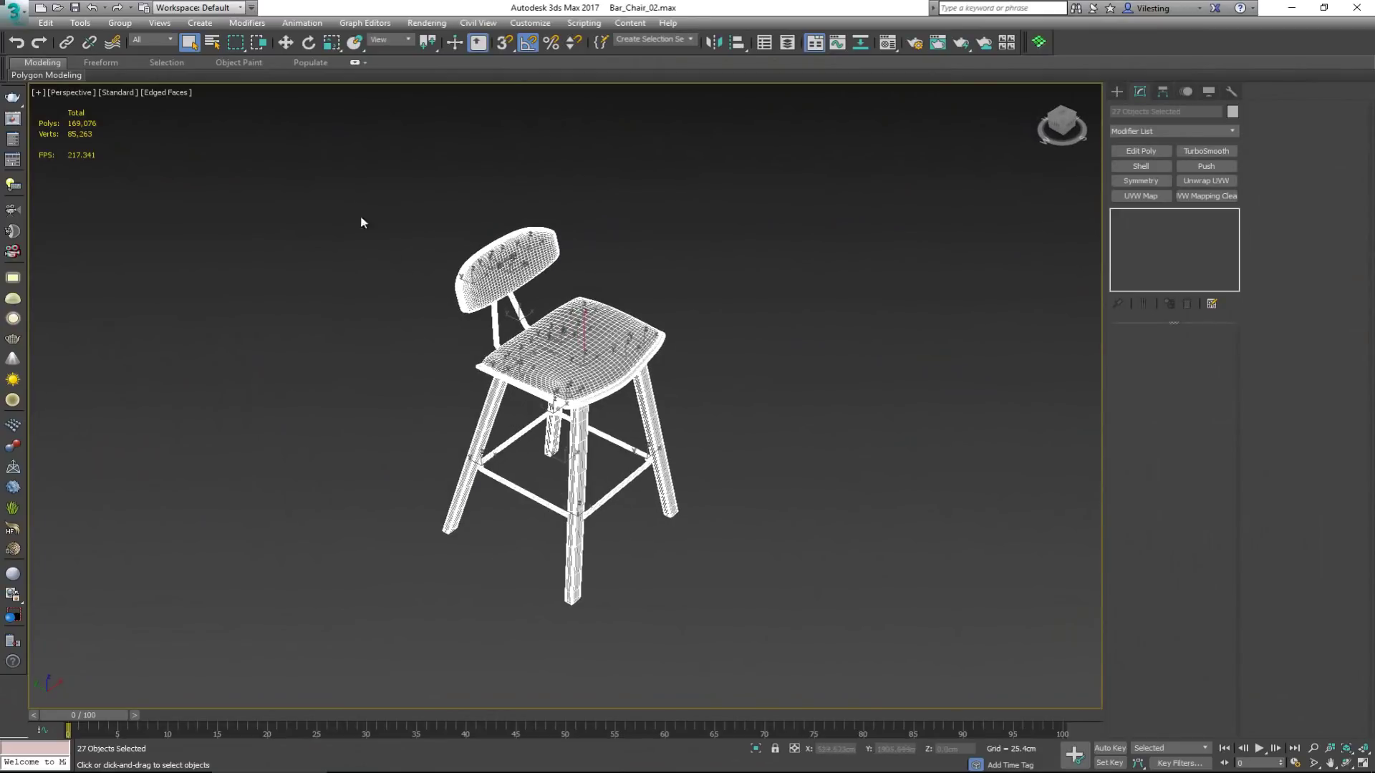
key("Delete")
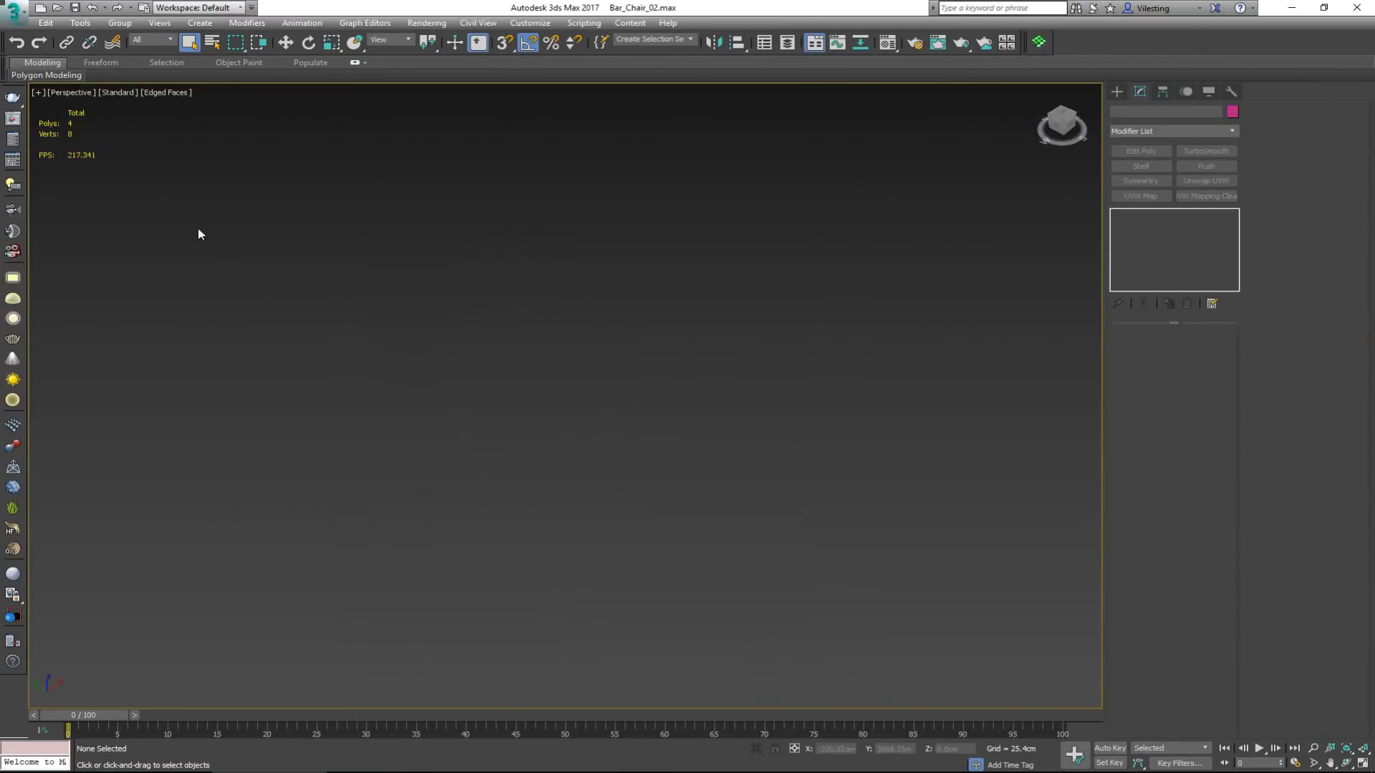
Step: Import the Bar_Chair_RAW OBJ from the Exported folder with all its objects as editable polys
left_click(14, 20)
mouse_move(65, 198)
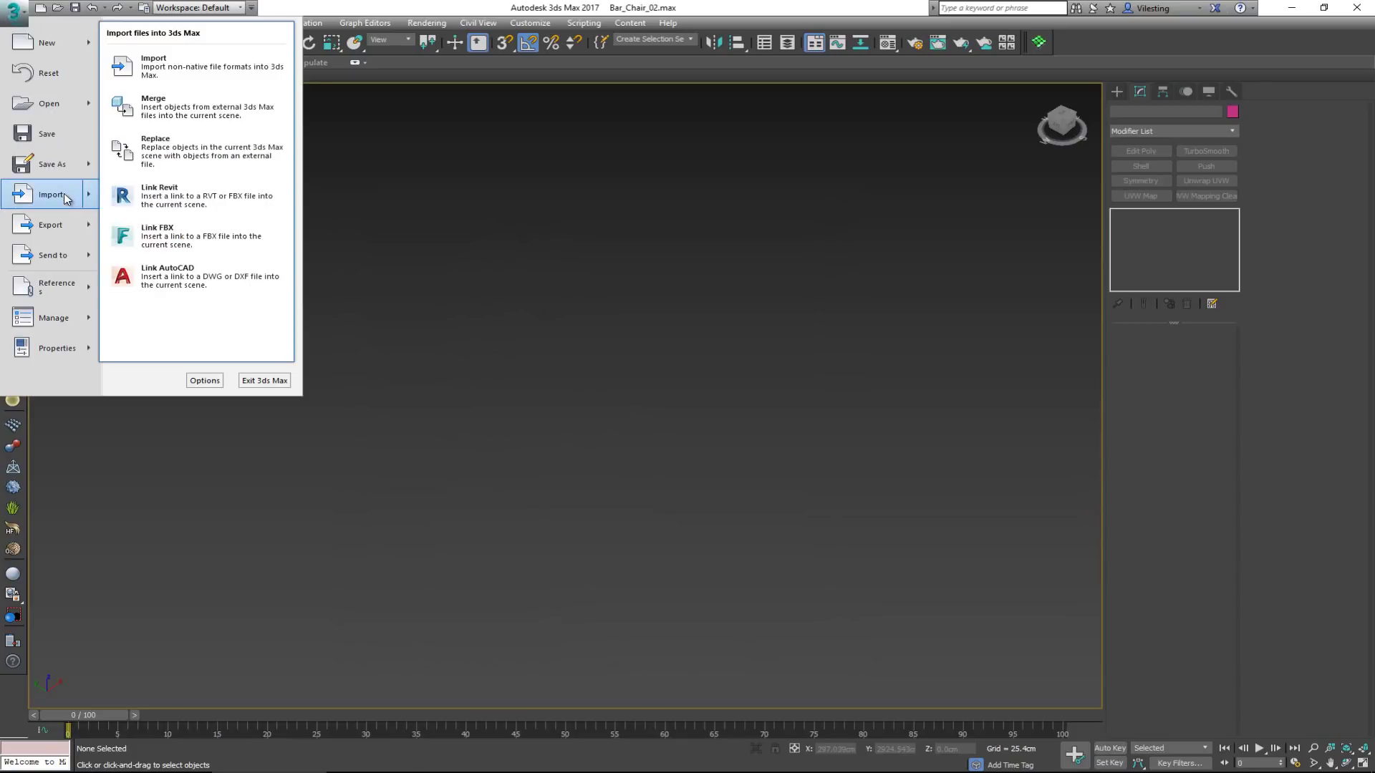
left_click(66, 198)
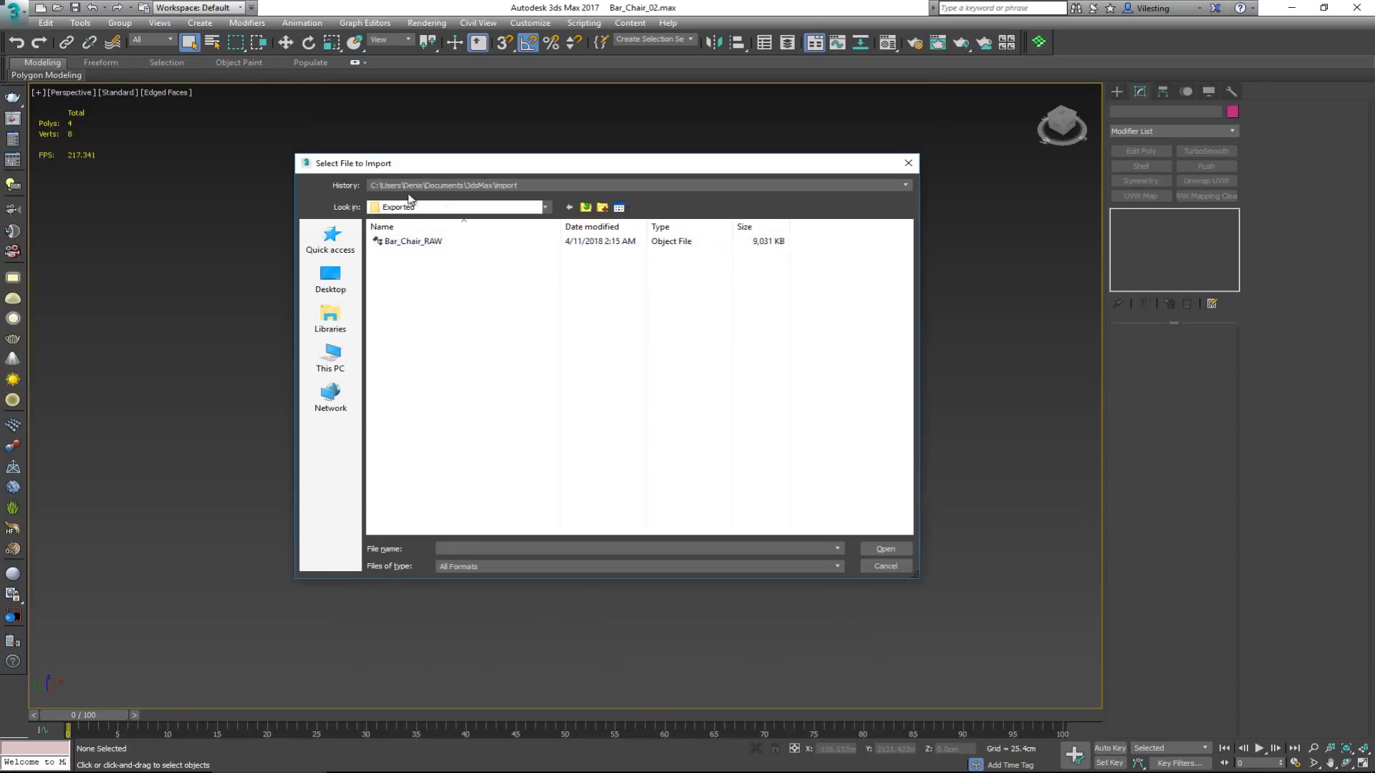
left_click(448, 243)
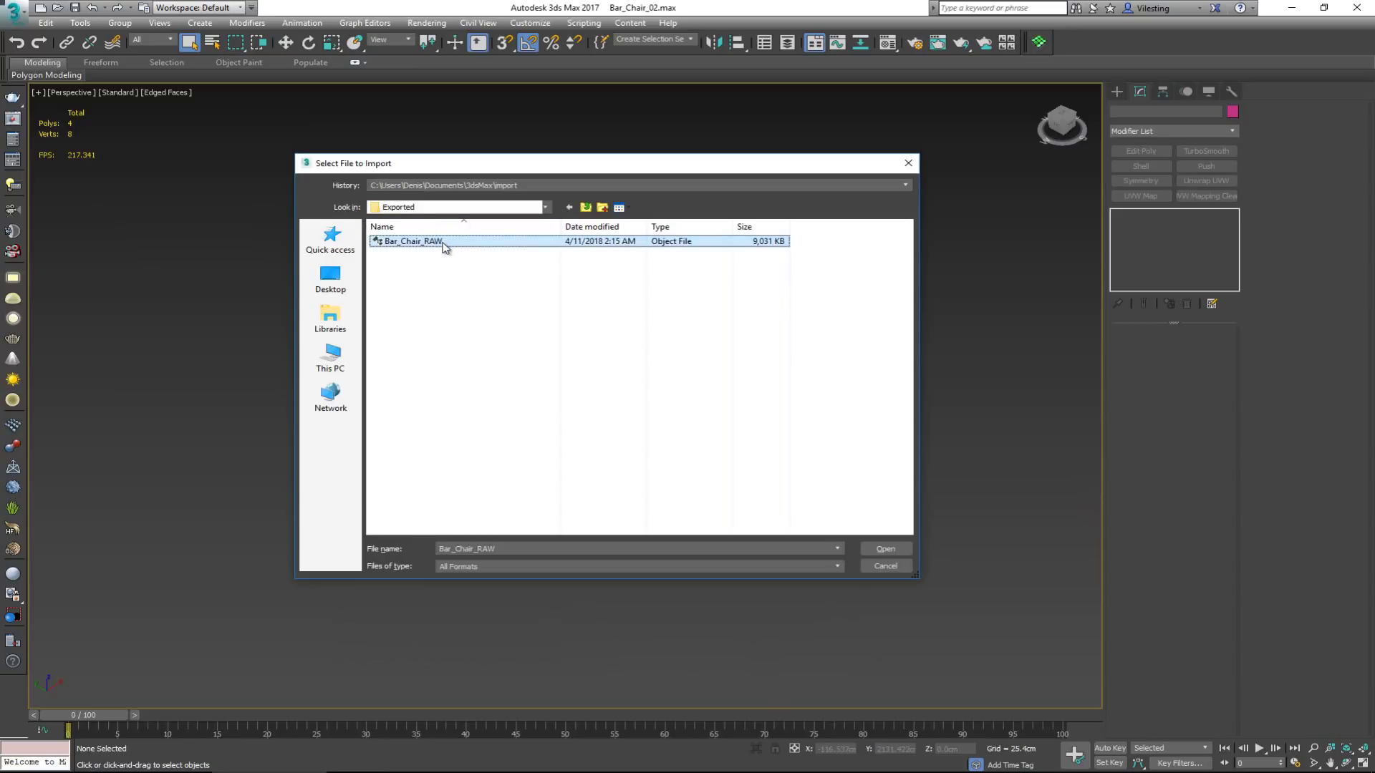
double_click(443, 242)
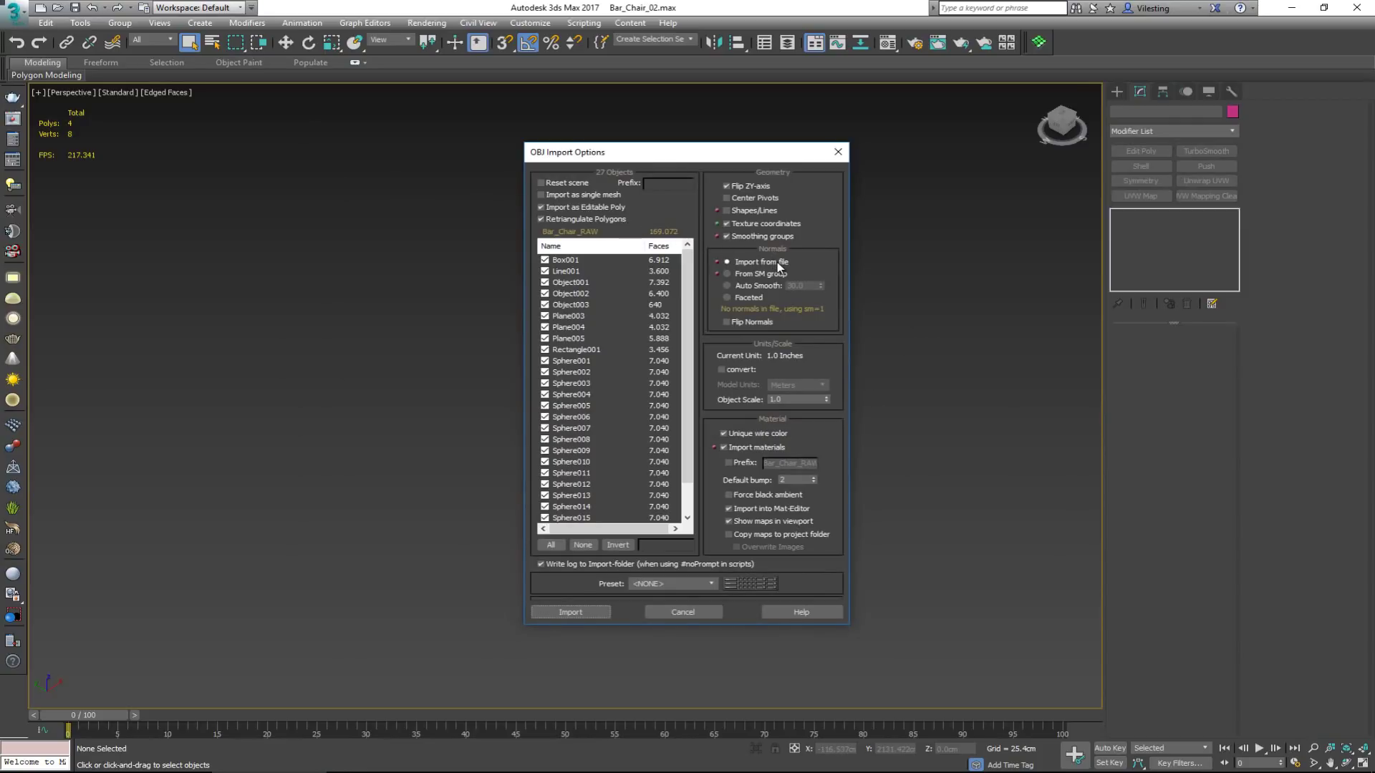
left_click(726, 235)
left_click(570, 612)
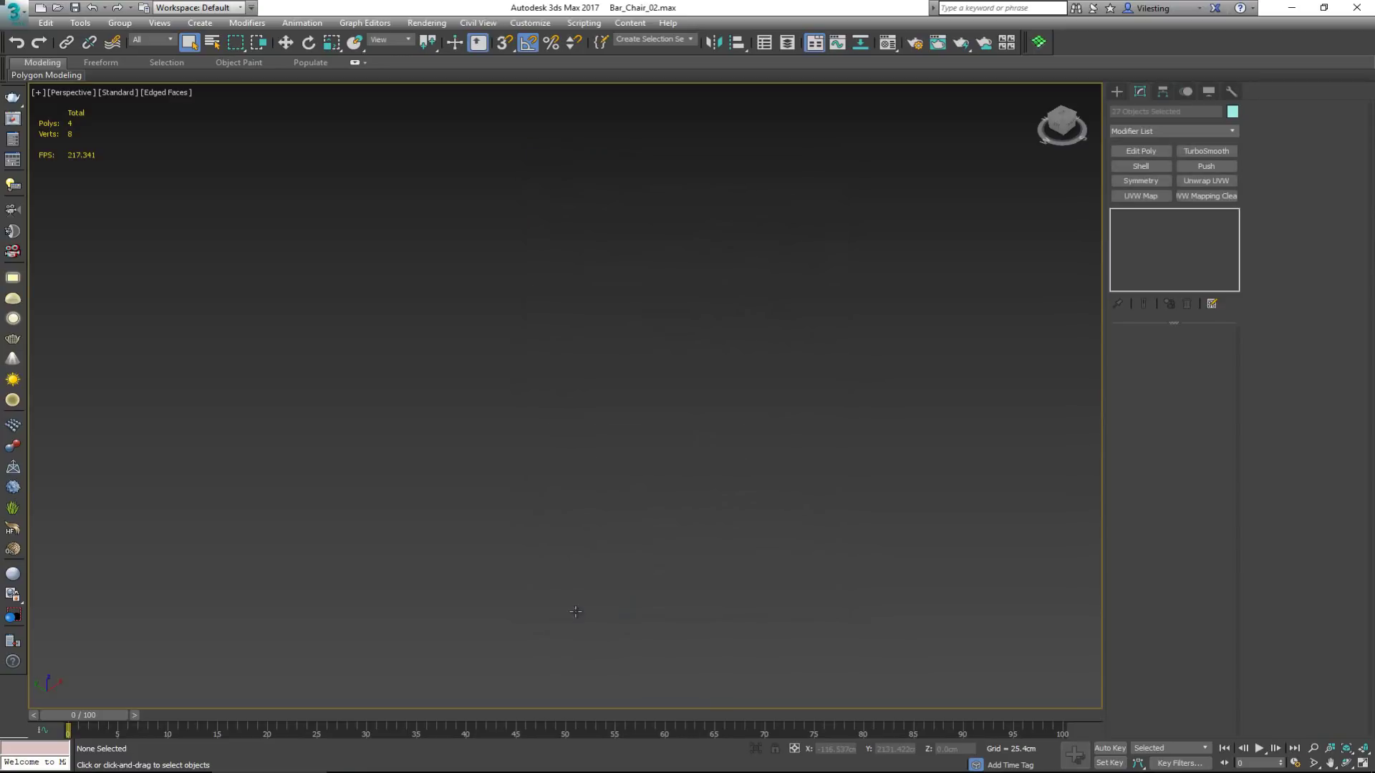
Step: Apply Unwrap UVW to all the imported chair objects, check their packed layout in the UV editor, and deselect the chair
mouse_move(603, 471)
middle_mouse_down("alt")
mouse_move(611, 444)
mouse_move(484, 435)
mouse_move(609, 451)
middle_mouse_up("alt")
left_click_drag(329, 135, 886, 684)
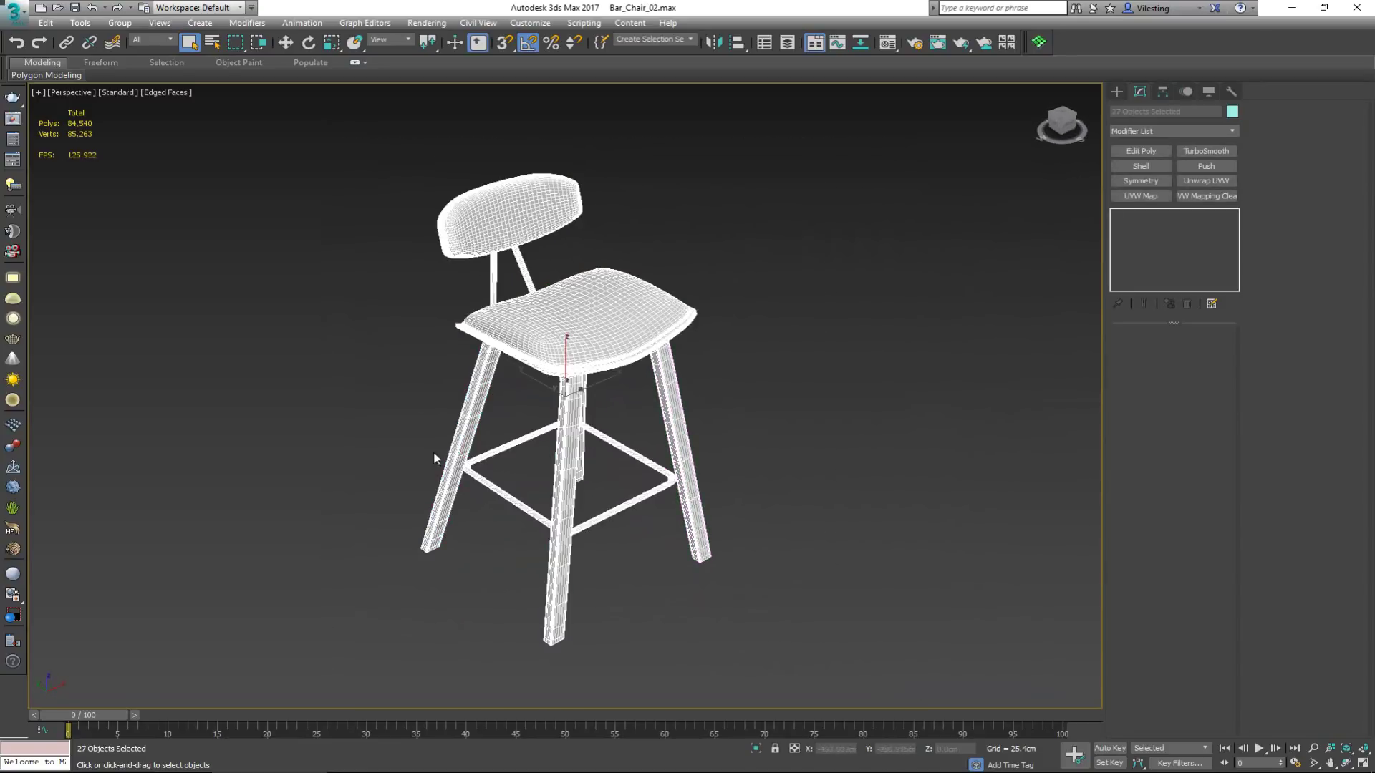
left_click(1227, 183)
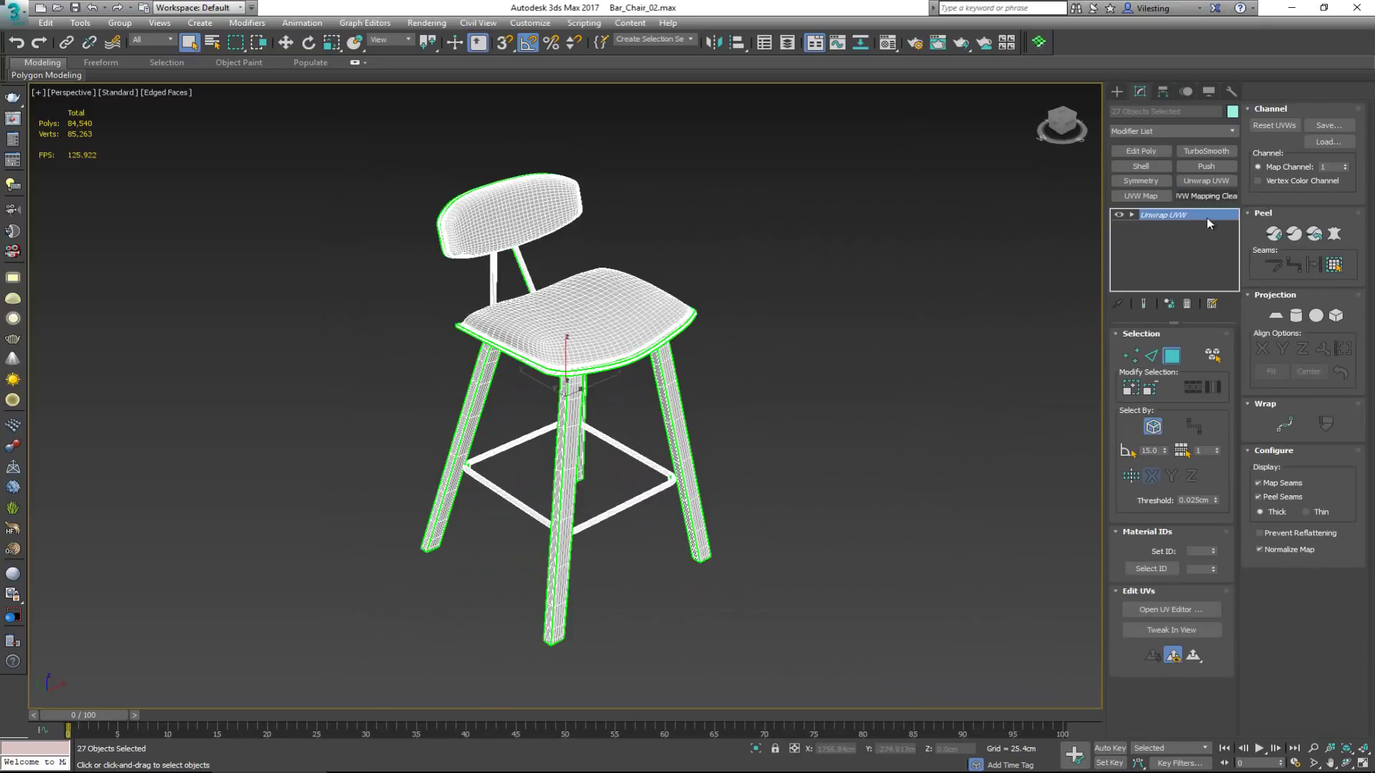
left_click(1179, 608)
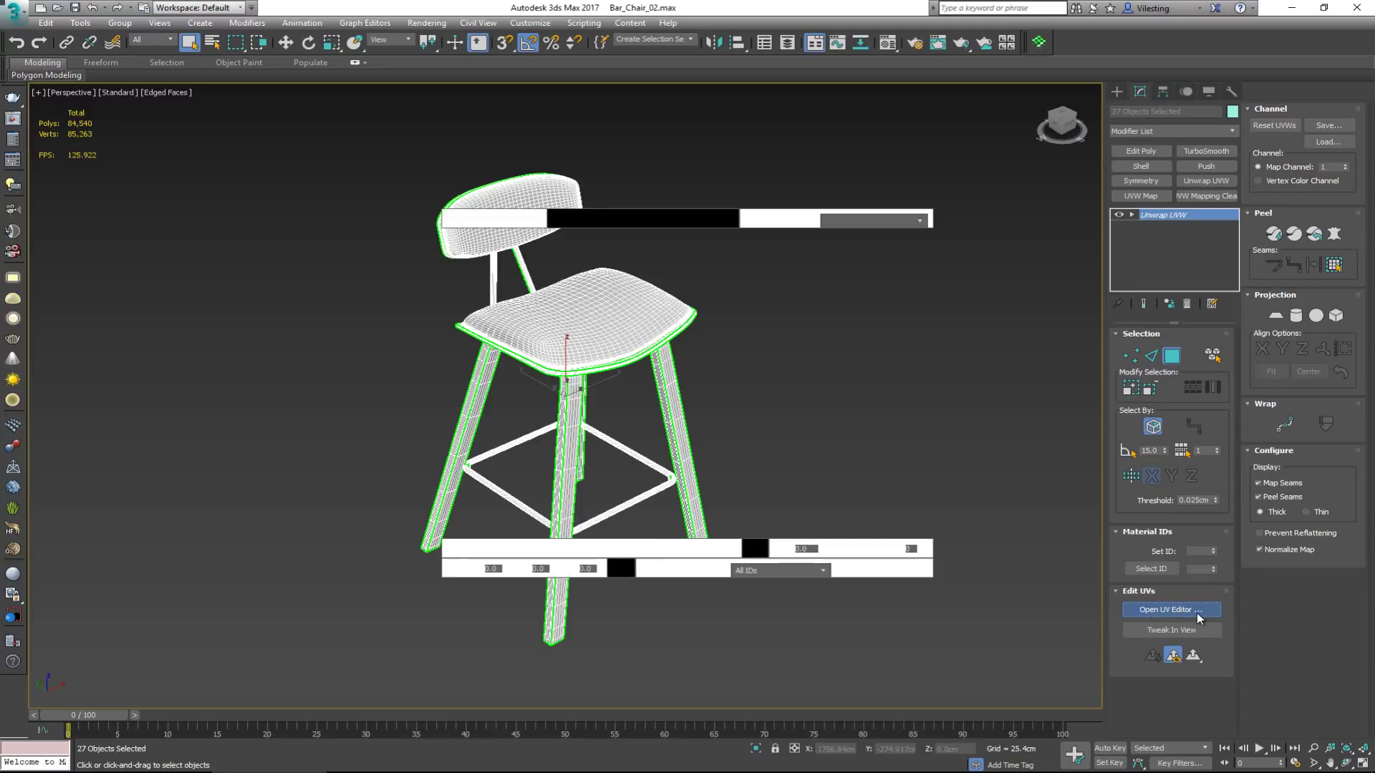
scroll(229, 259, "down", 4)
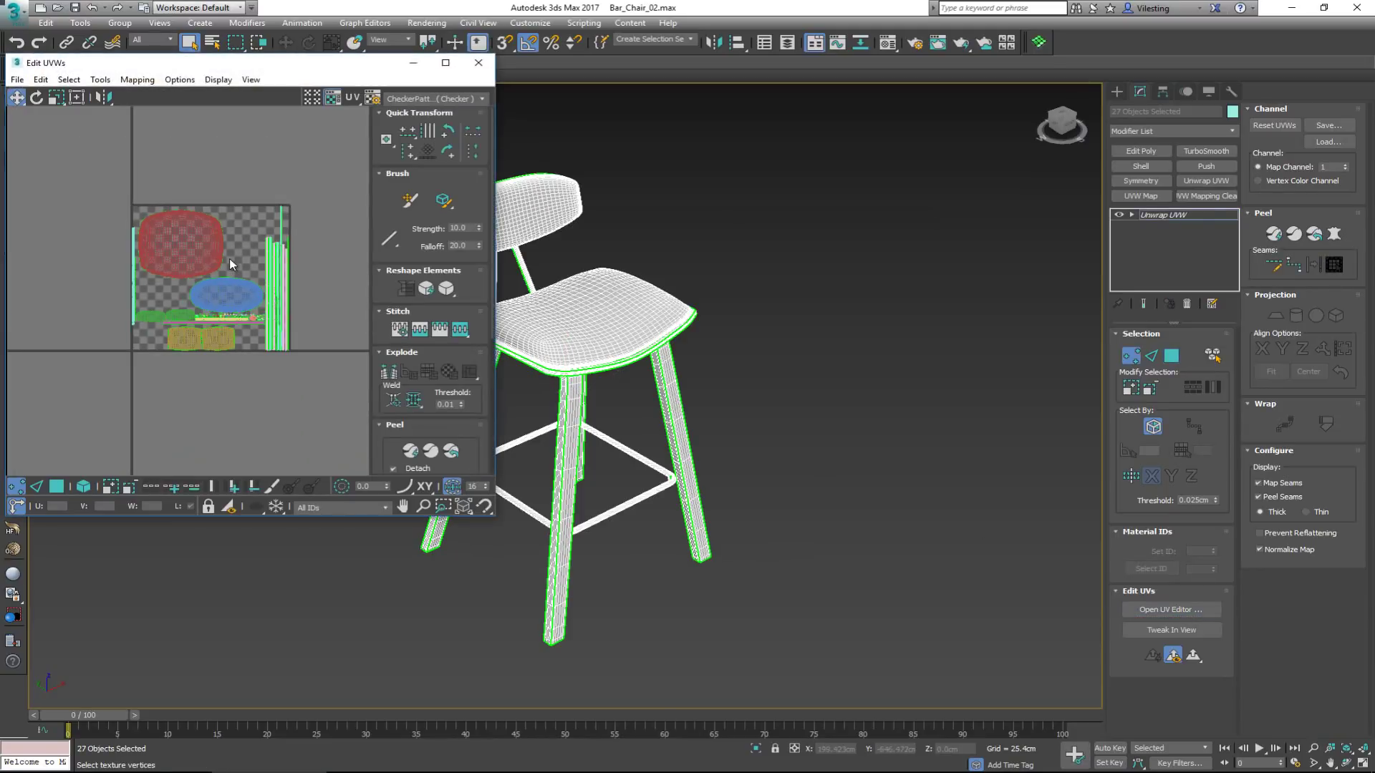
scroll(229, 260, "up", 3)
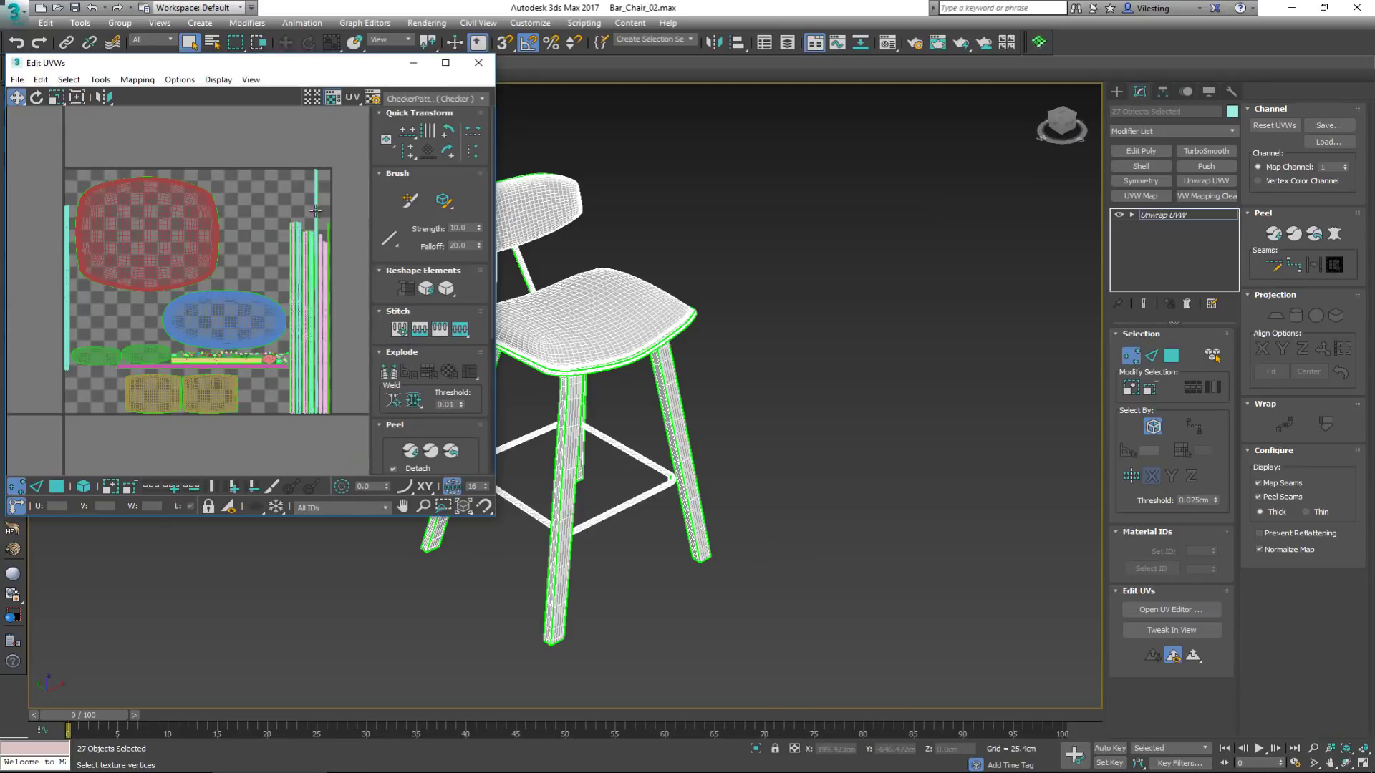
left_click(478, 64)
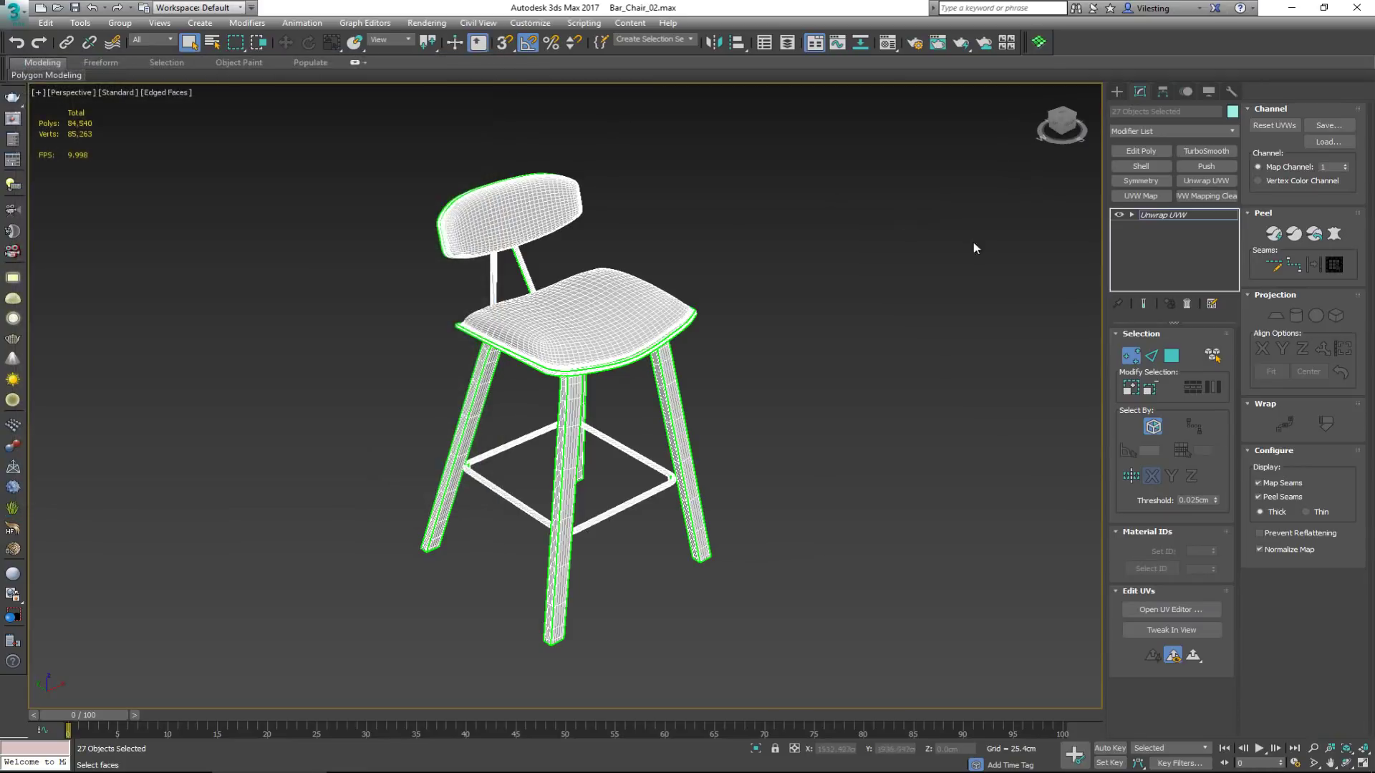
left_click(781, 319)
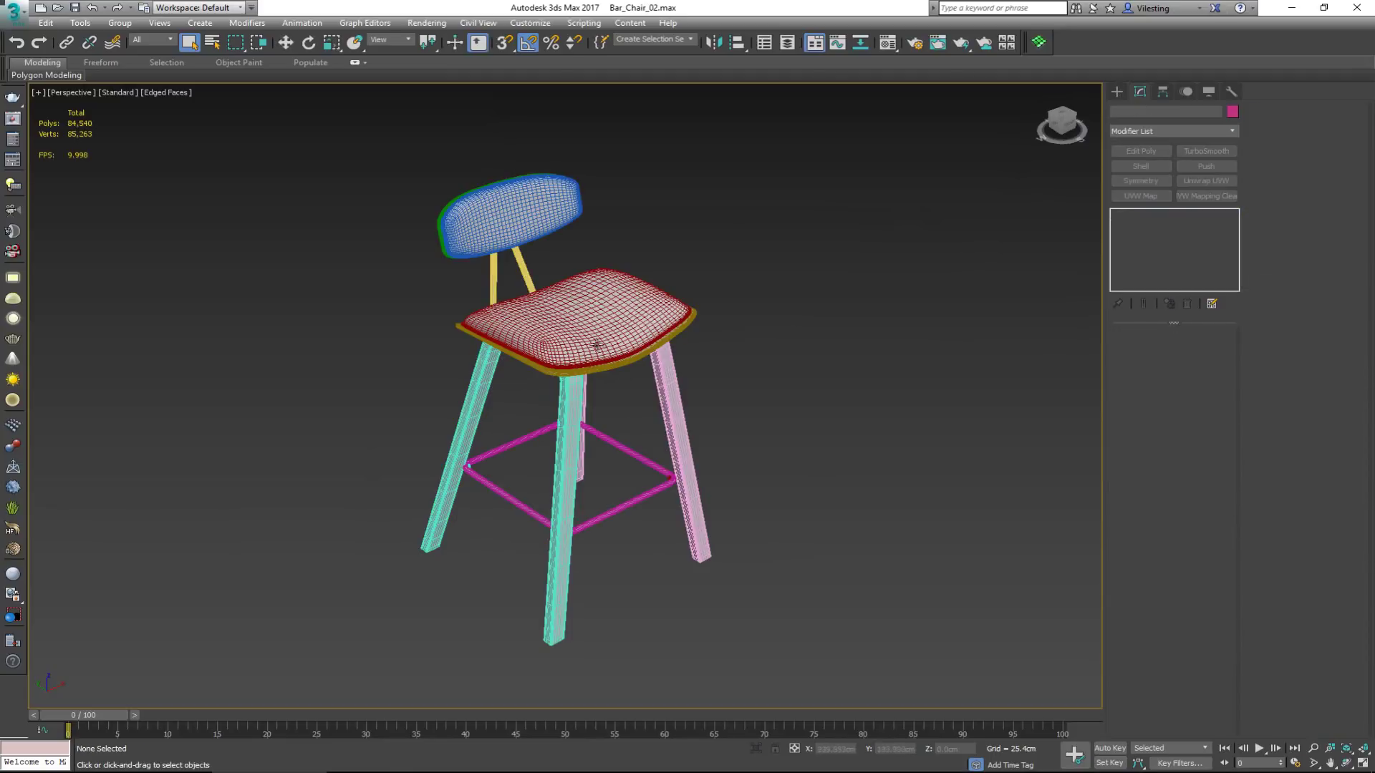
Step: Hide the edged faces and examine the imported chair's shading on the seat, backrest and legs from close and far
scroll(576, 361, "up", 3)
scroll(576, 361, "down", 3)
key("F4")
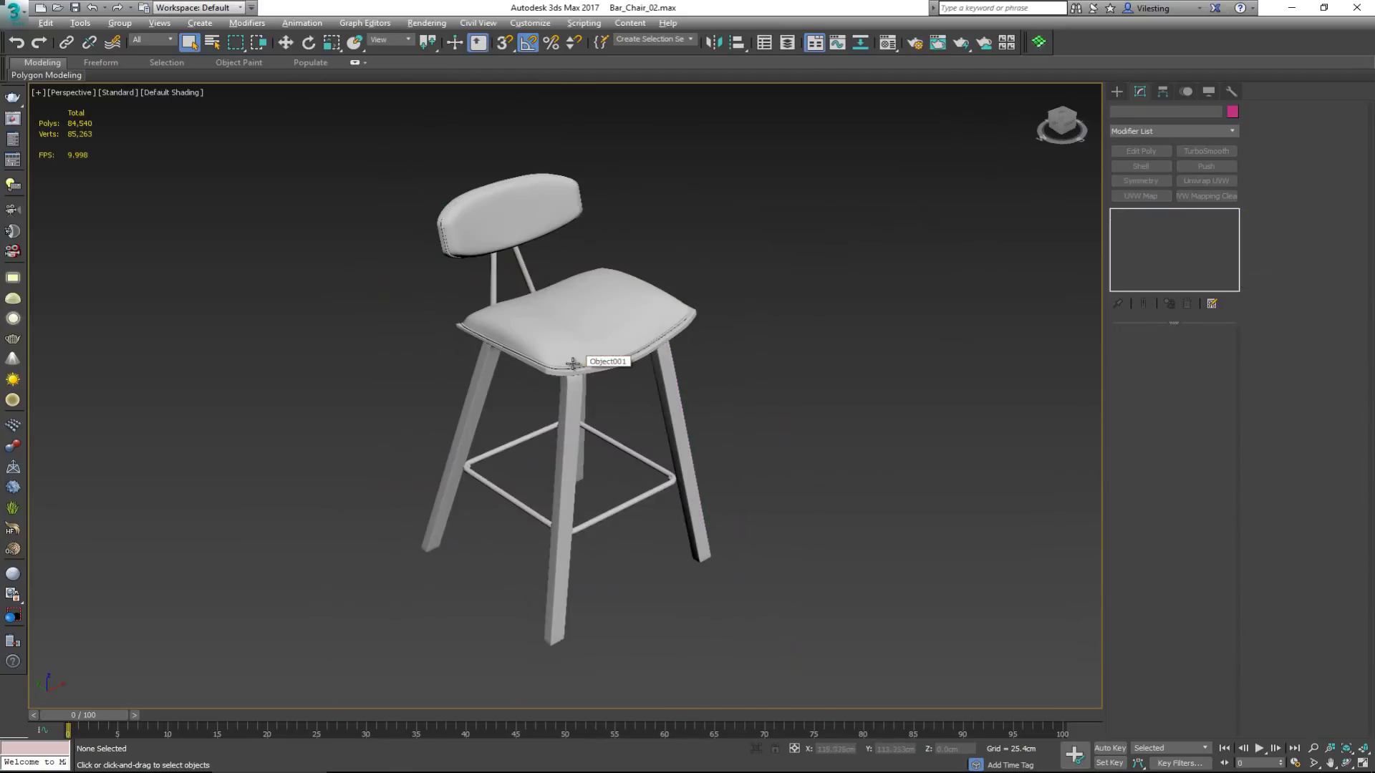
mouse_move(575, 361)
middle_mouse_down("alt")
mouse_move(592, 314)
mouse_move(570, 370)
middle_mouse_up("alt")
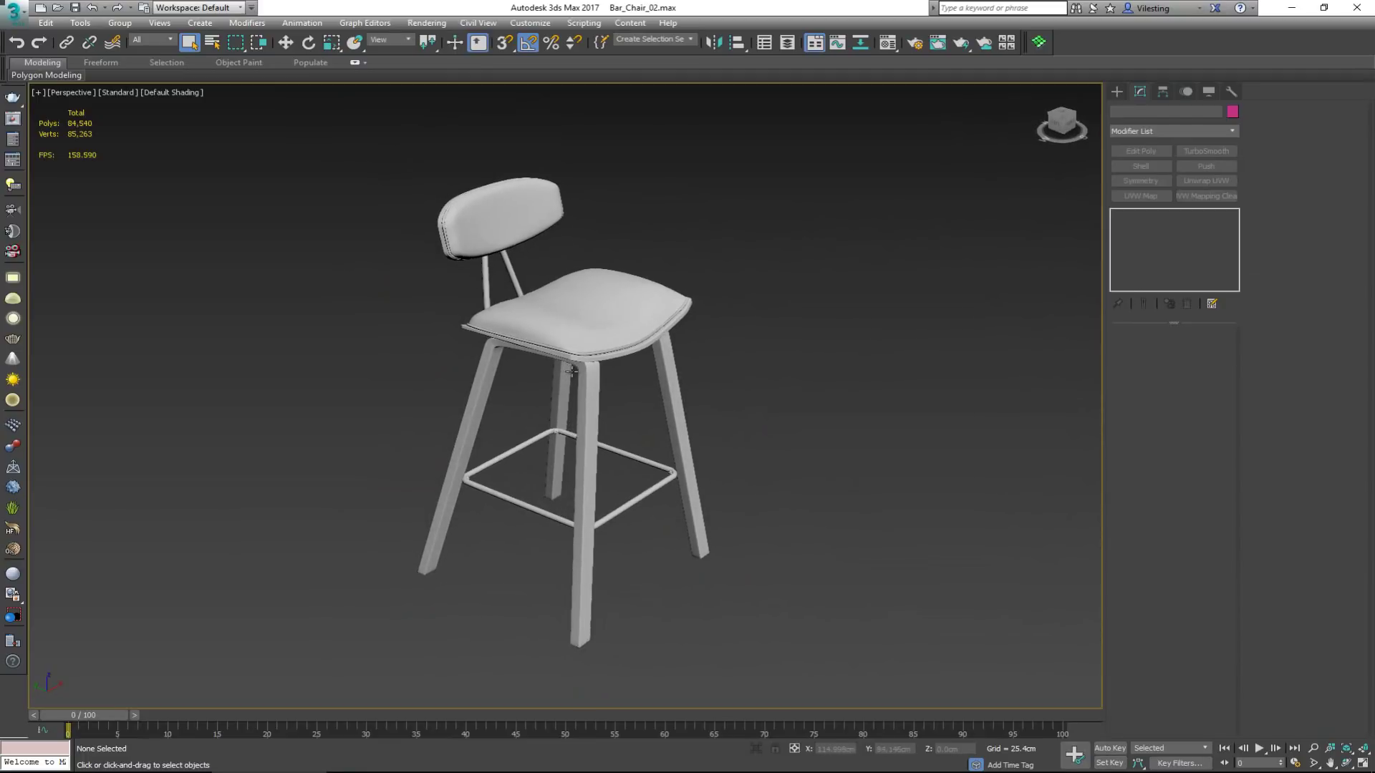
scroll(576, 333, "up", 3)
scroll(577, 332, "up", 2)
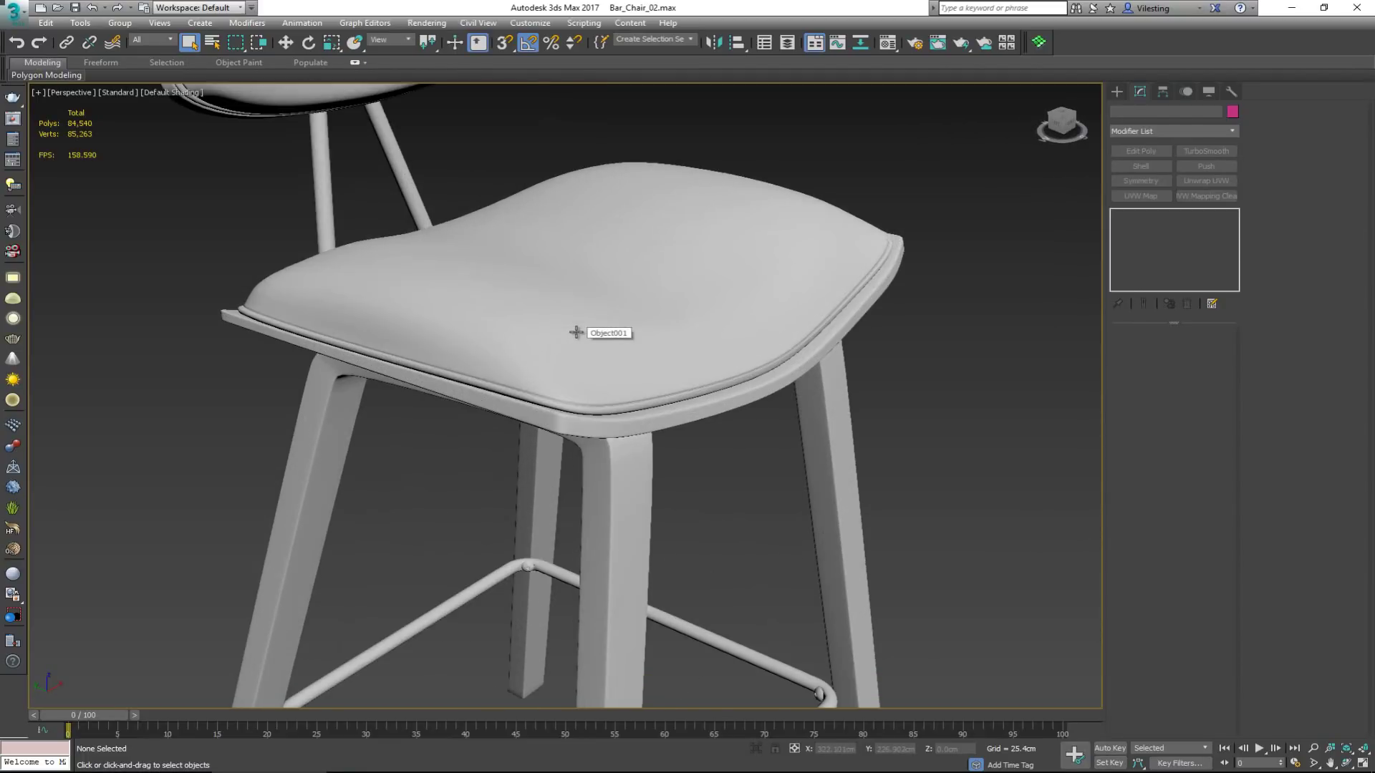
scroll(577, 333, "down", 5)
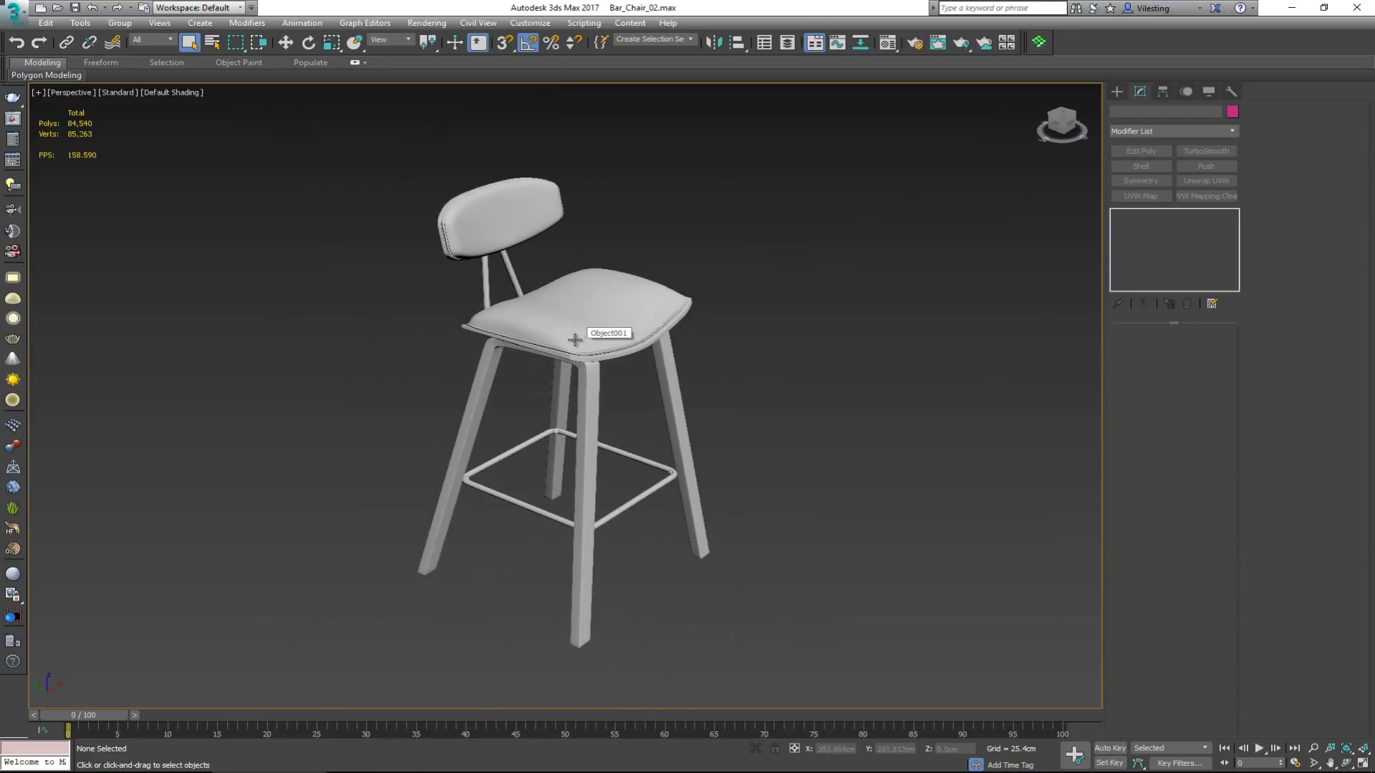
mouse_move(575, 345)
middle_mouse_down("alt")
mouse_move(552, 345)
mouse_move(576, 348)
middle_mouse_up("alt")
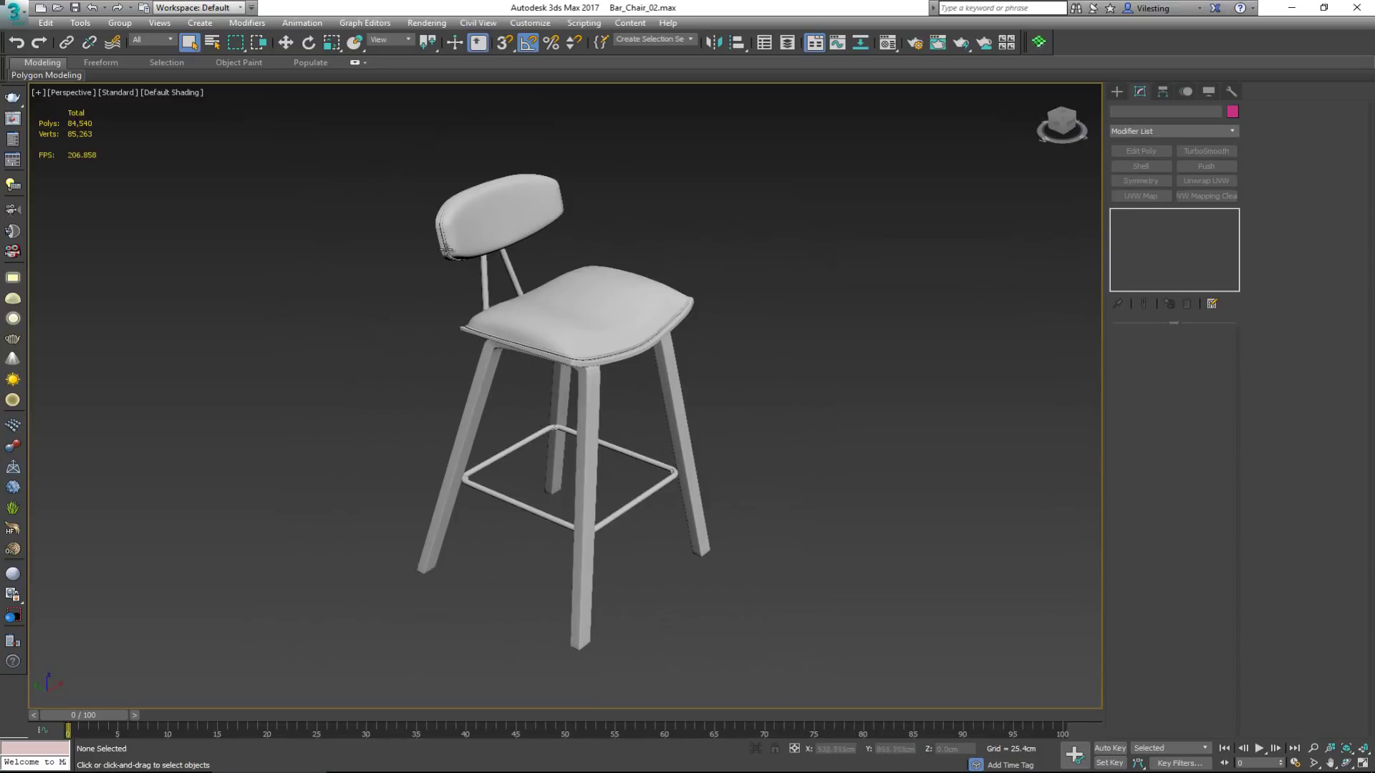
scroll(439, 209, "up", 5)
scroll(439, 210, "down", 5)
middle_click_drag(503, 305, 506, 299, "alt")
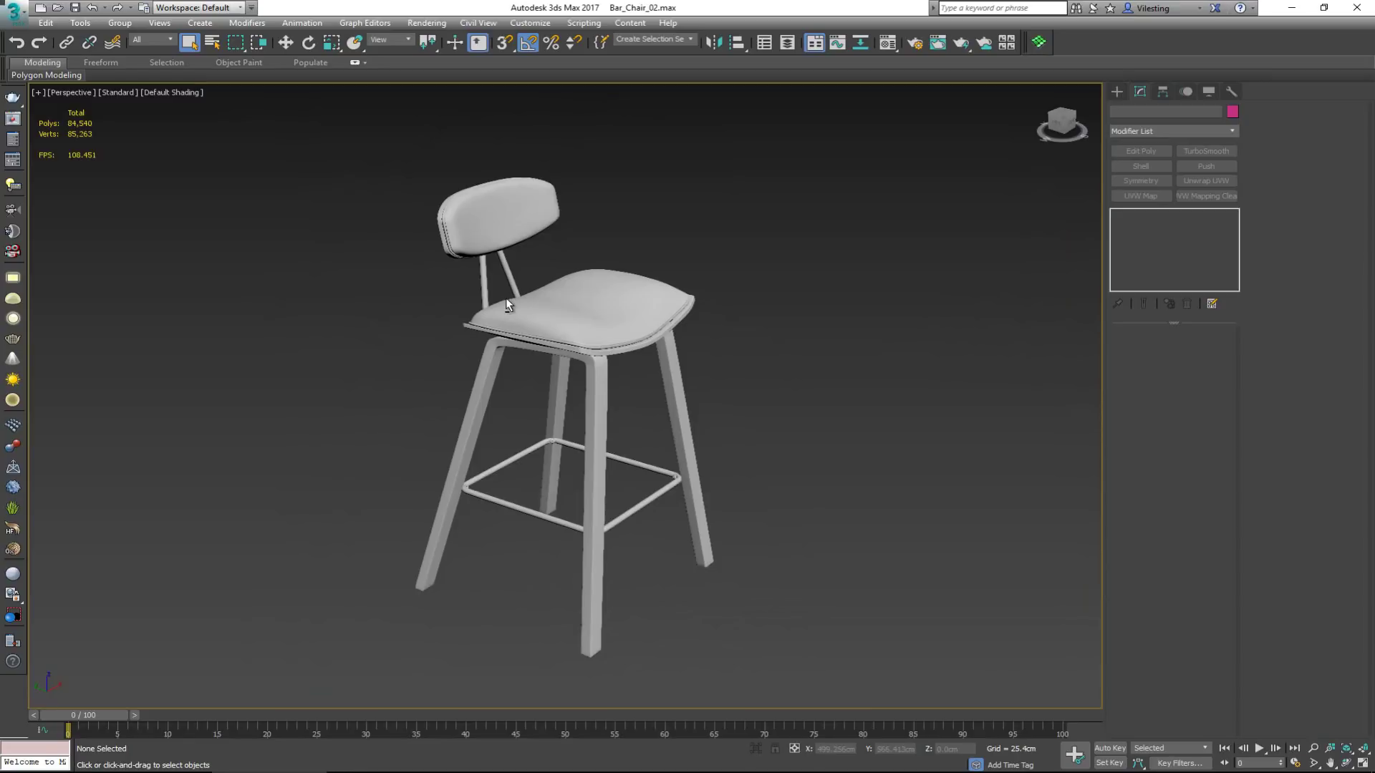